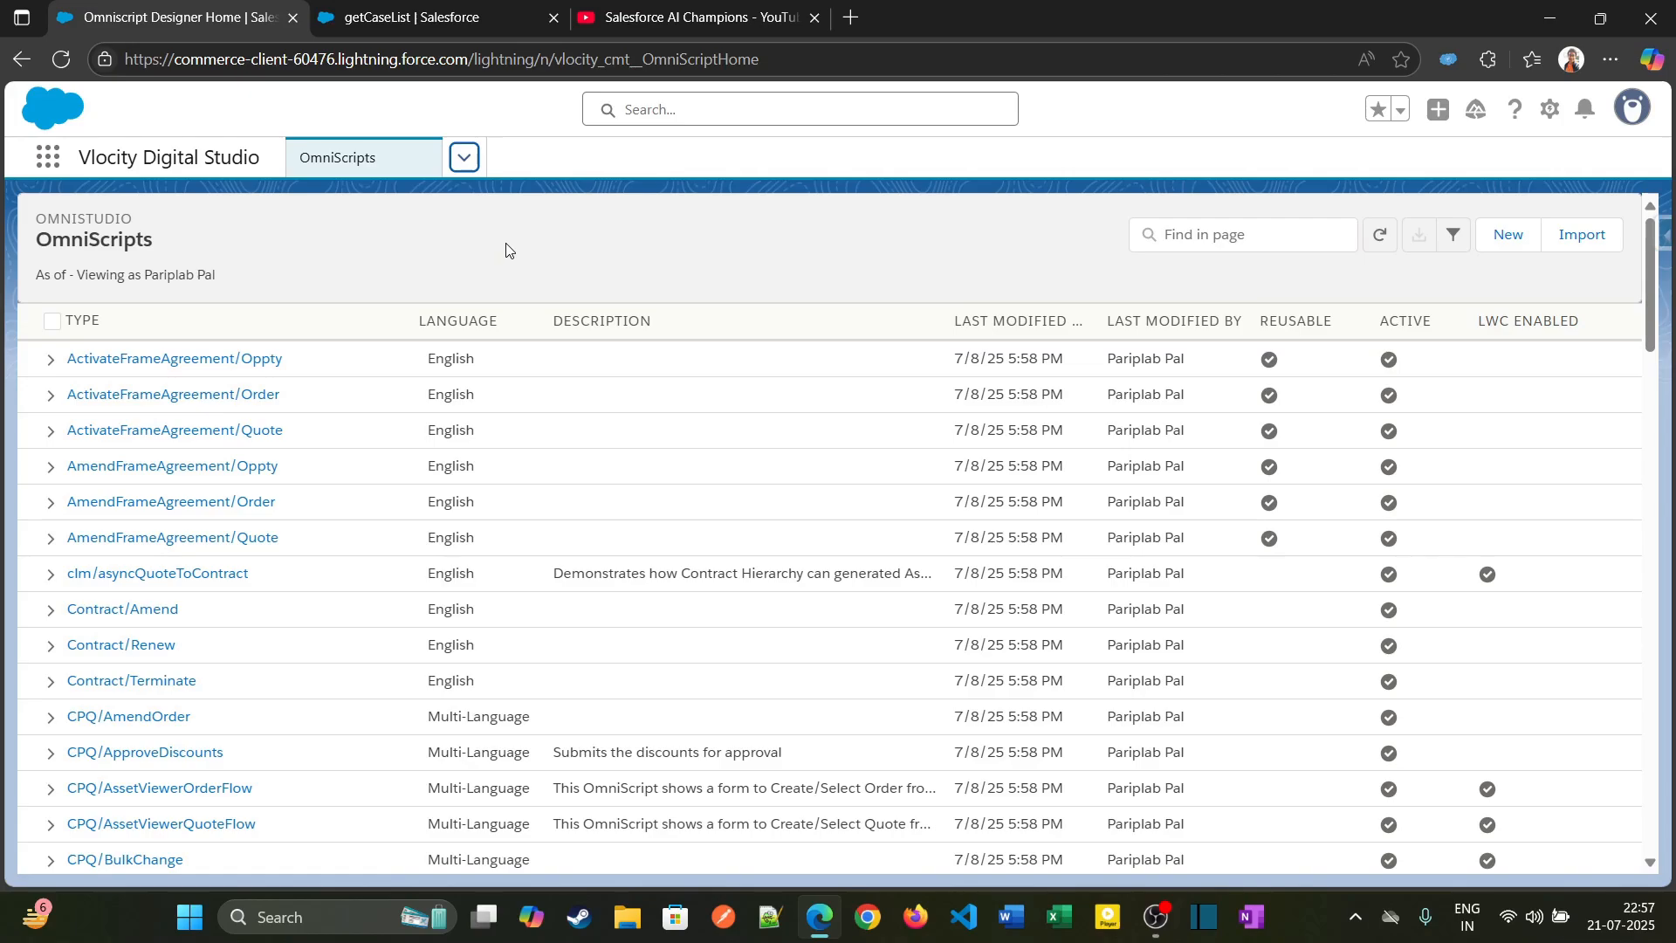
Step: Check the getCaseList DataRaptor's output mappings and execute its preview without the AccountId input parameter
left_click(425, 15)
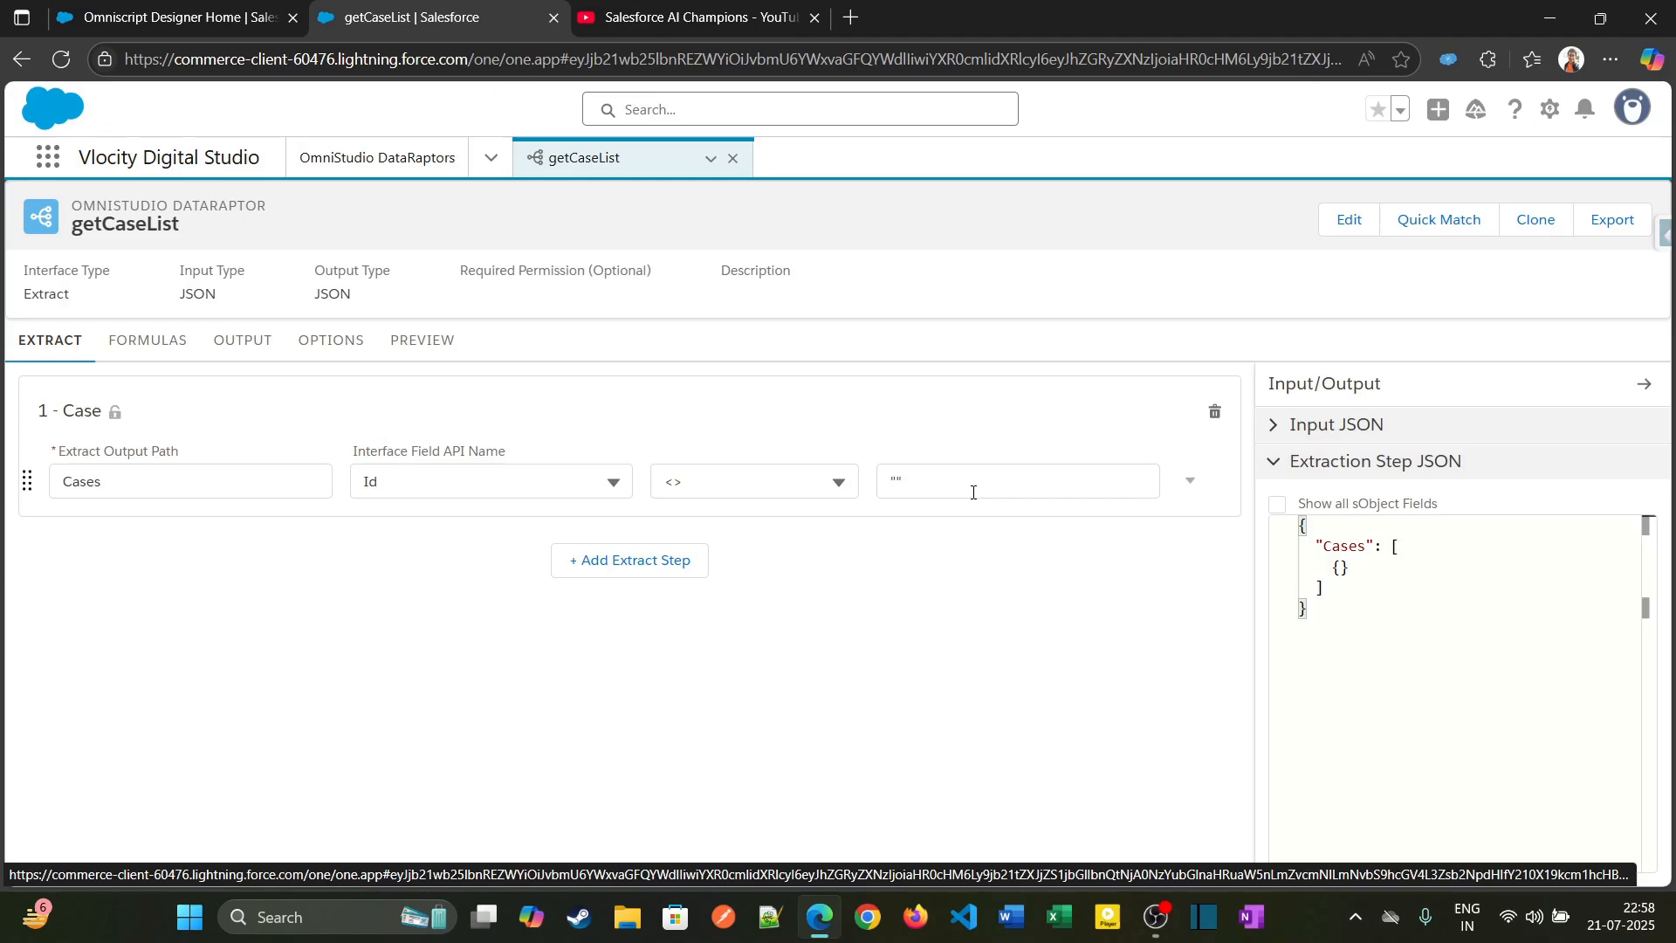
left_click(250, 360)
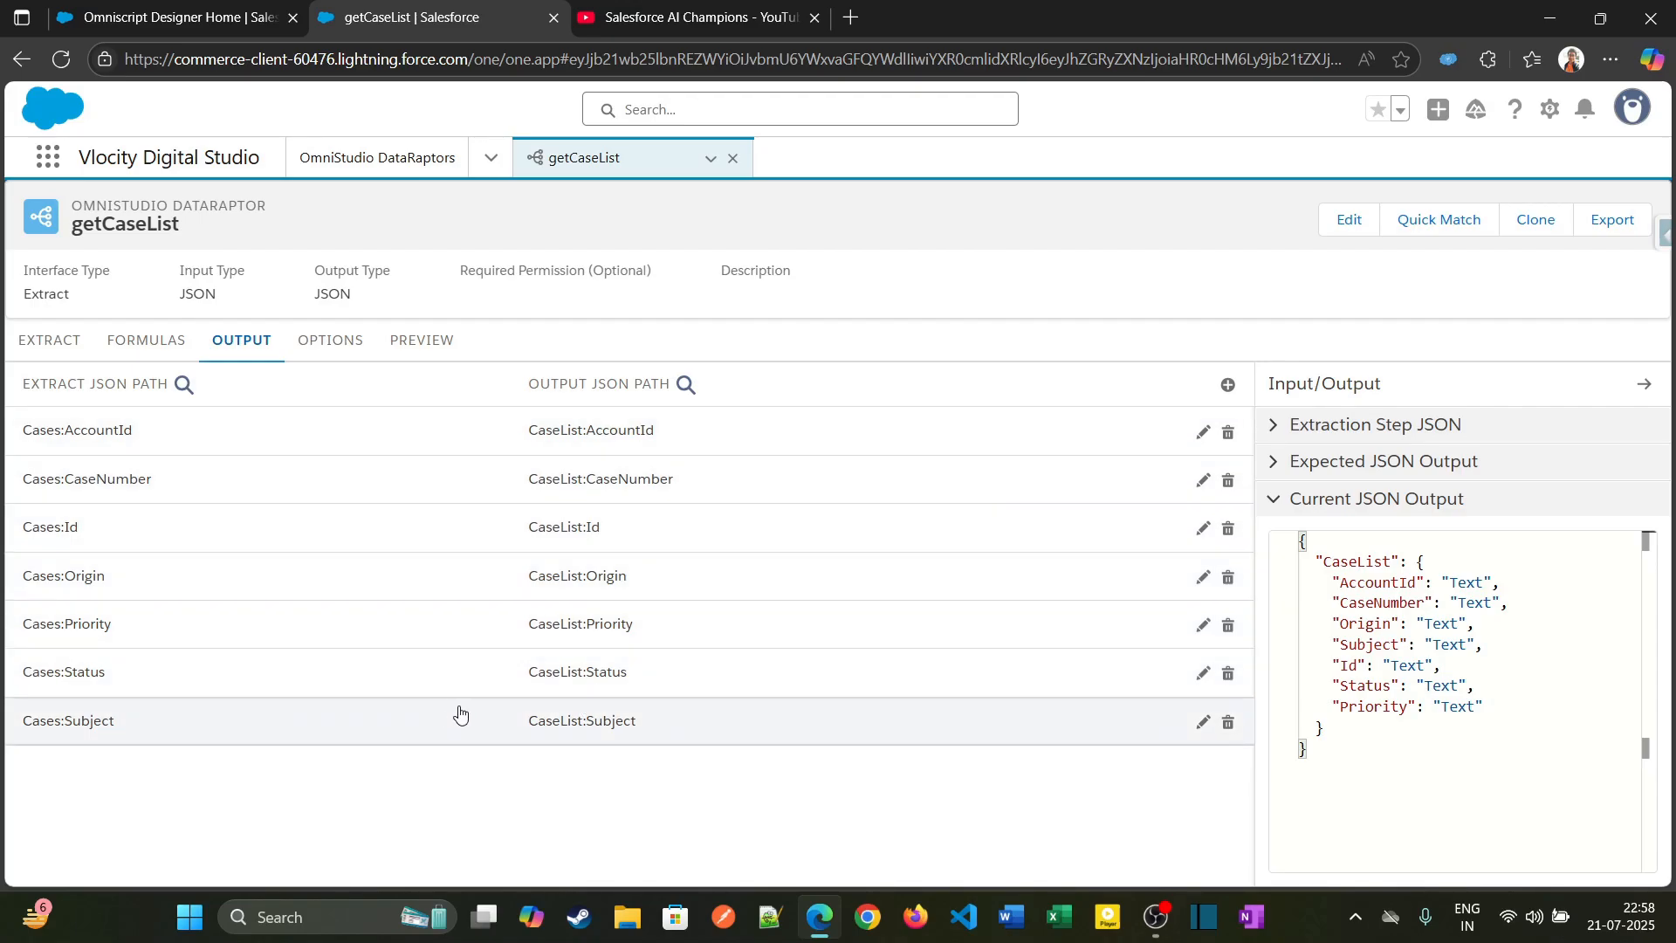
left_click(410, 342)
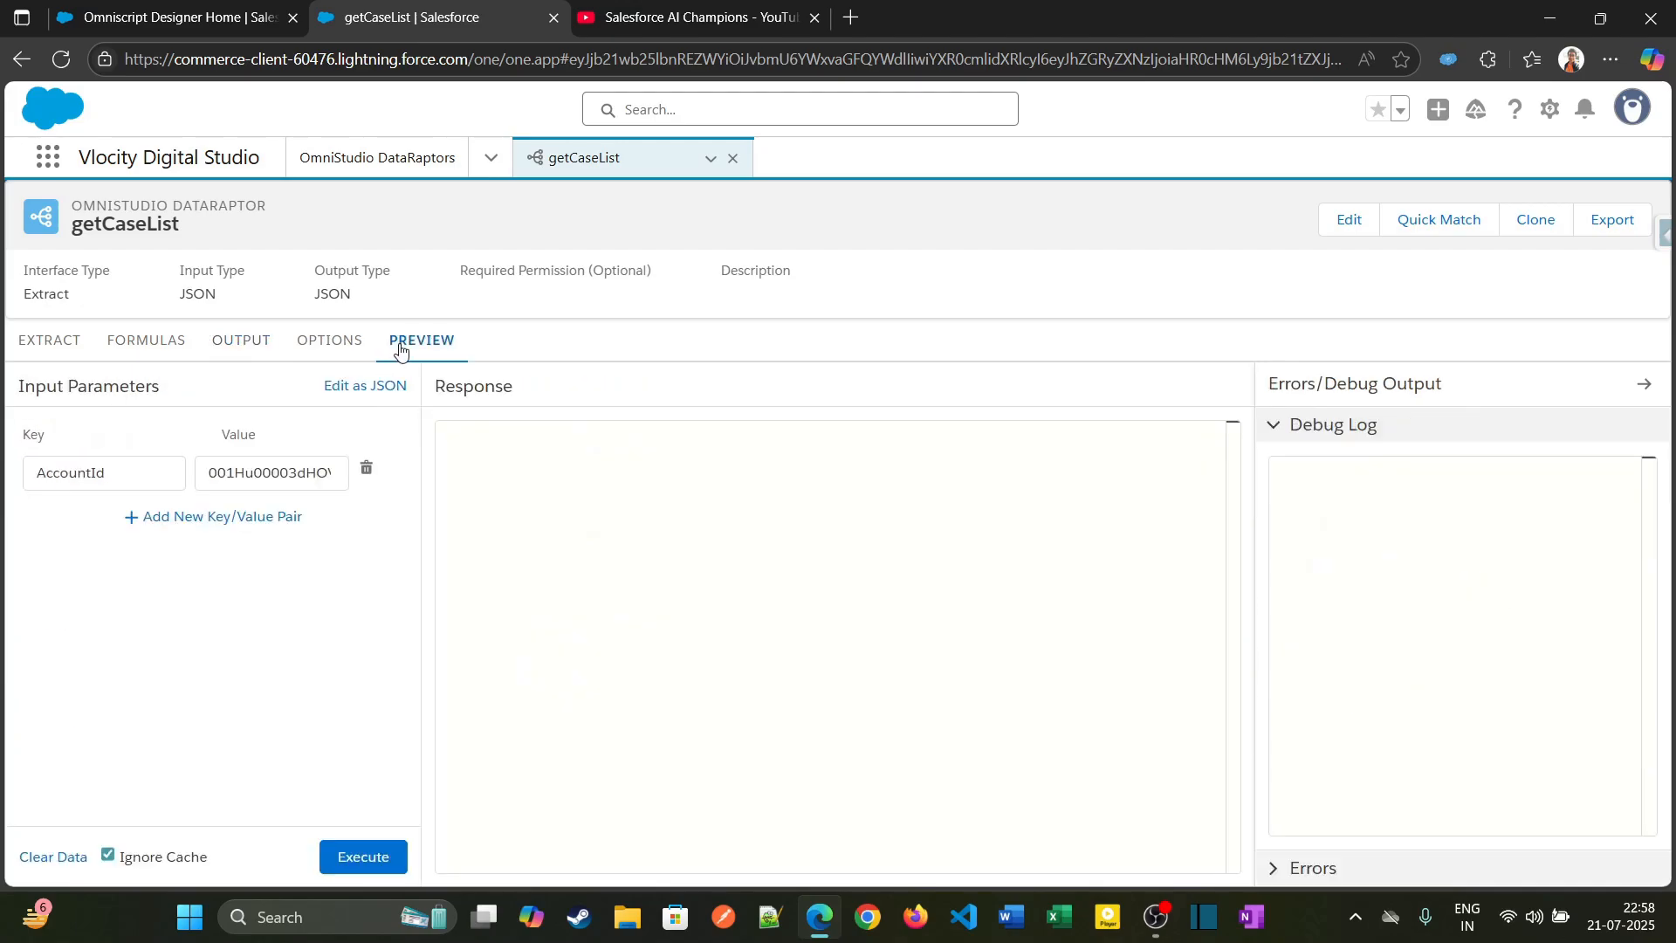
left_click(370, 473)
left_click(349, 858)
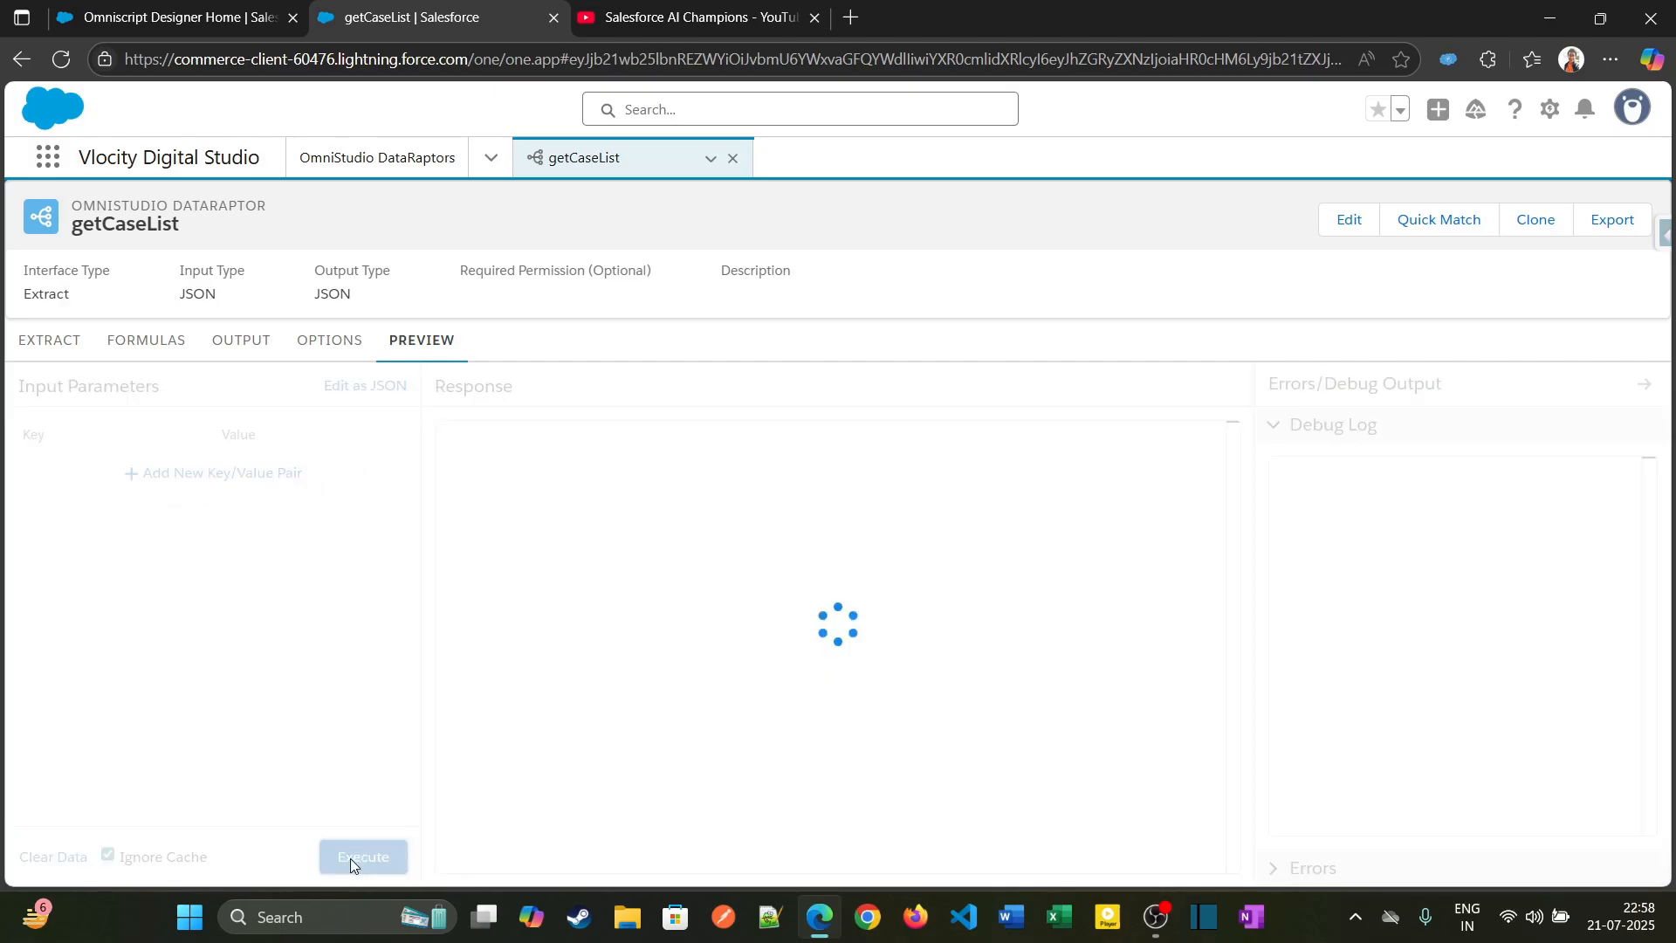
Step: Examine the CaseList node and its case records in the getCaseList preview response
scroll(660, 607, "down", 7)
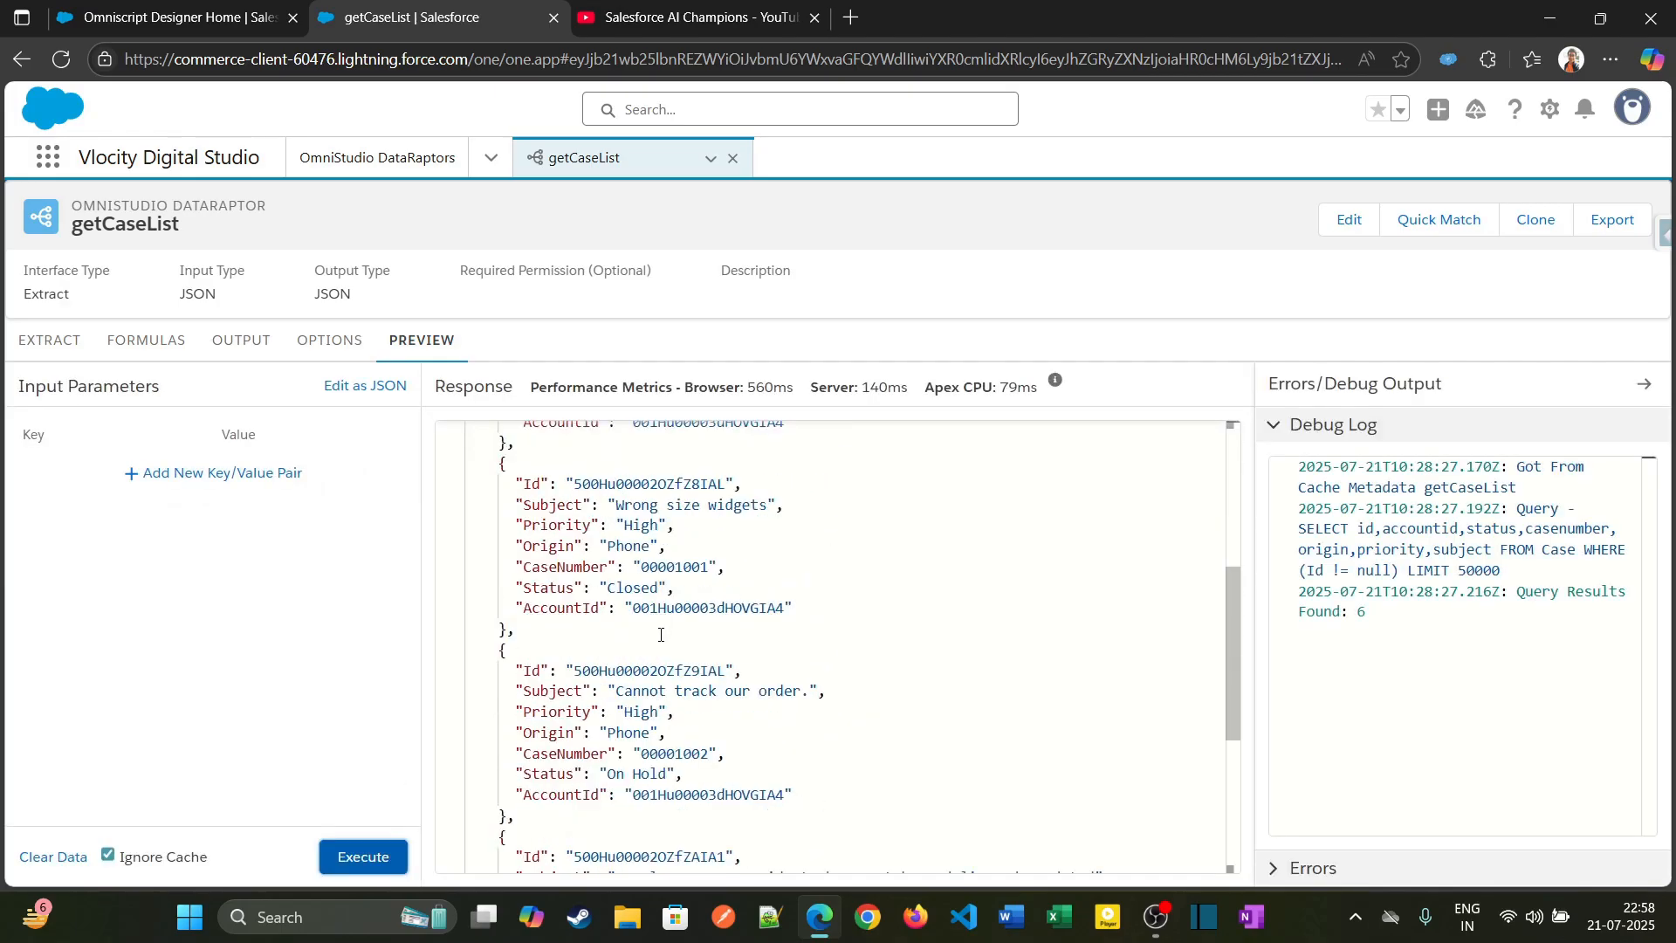
scroll(661, 631, "up", 7)
left_click(516, 452)
double_click(516, 452)
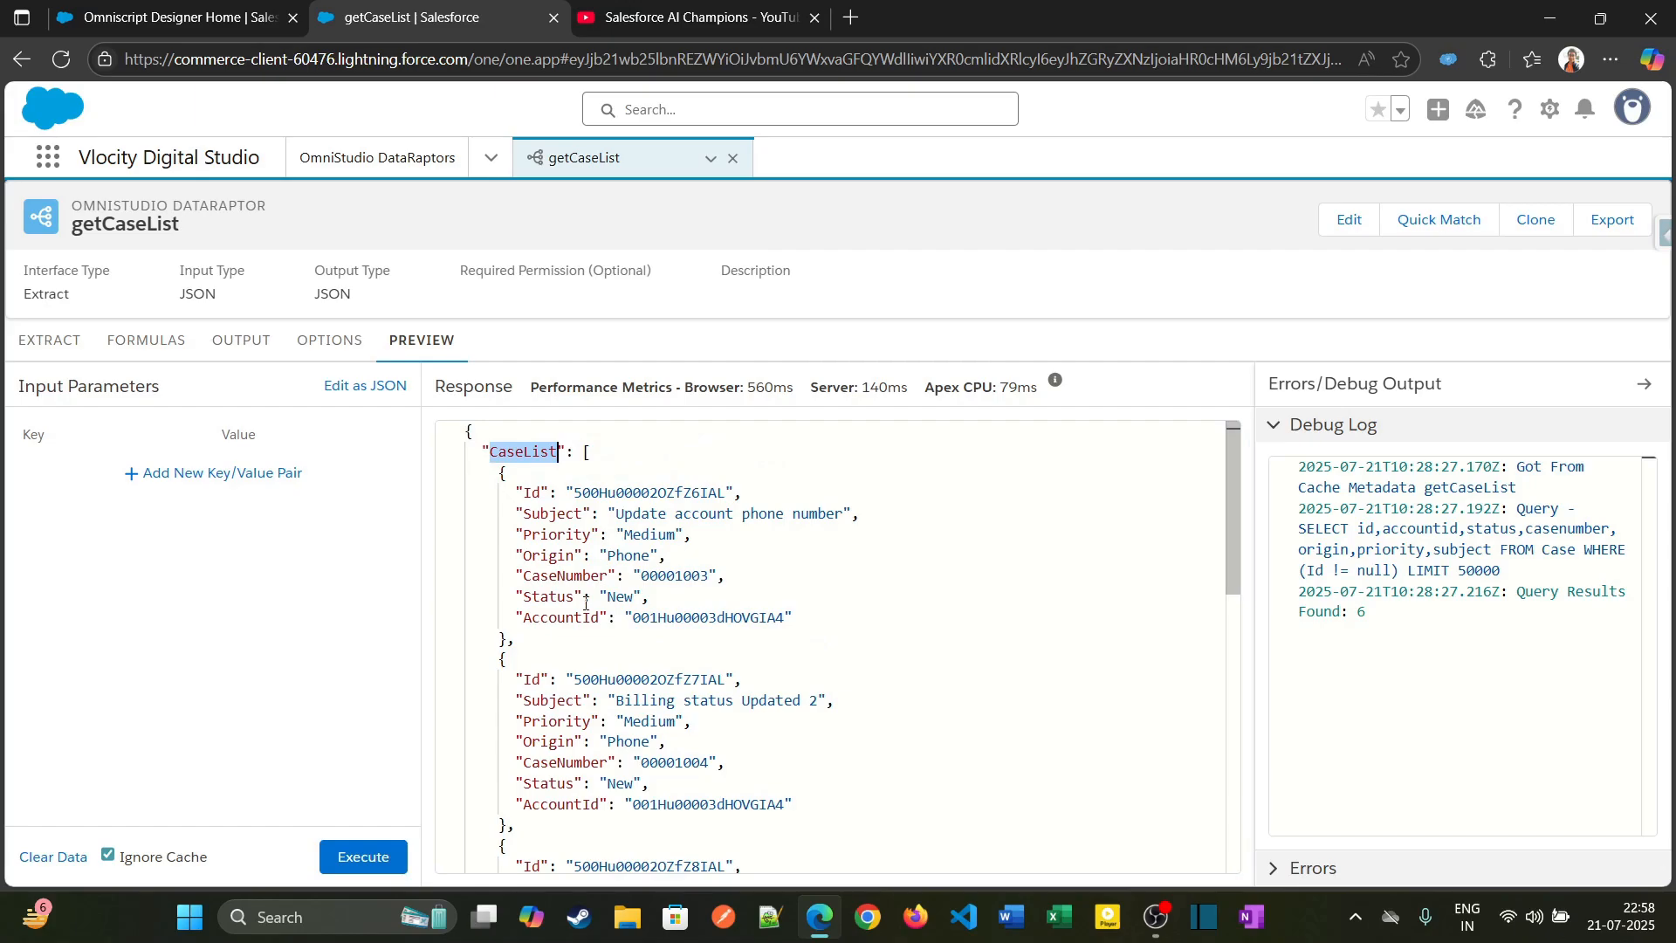
scroll(556, 579, "down", 8)
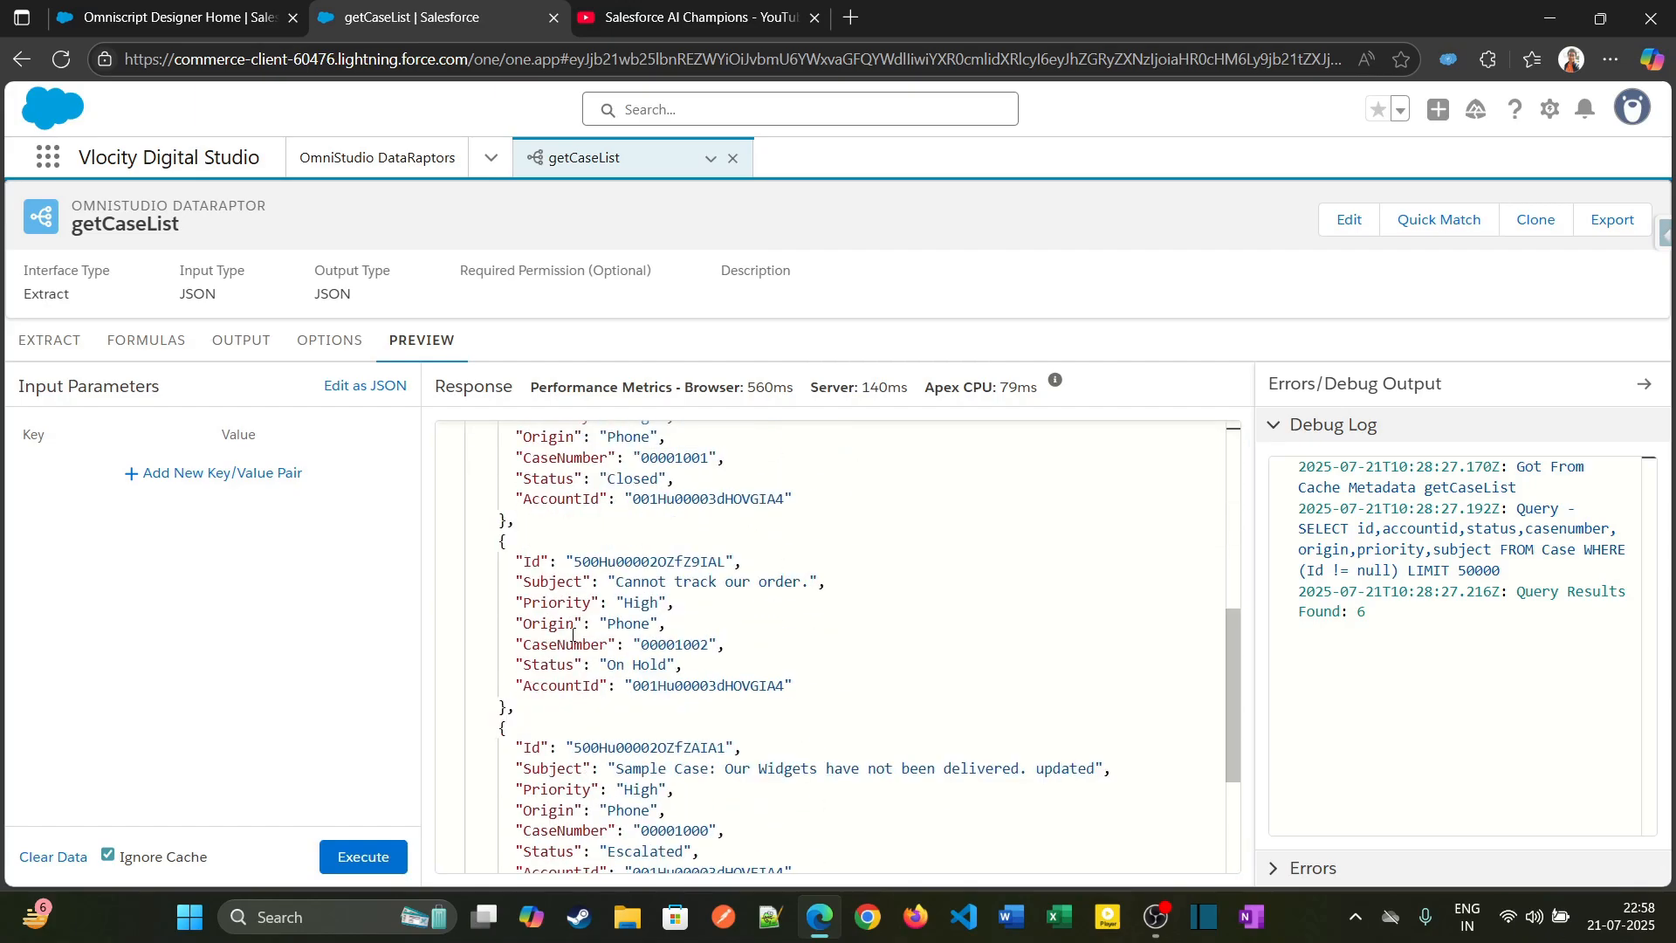
scroll(627, 688, "up", 7)
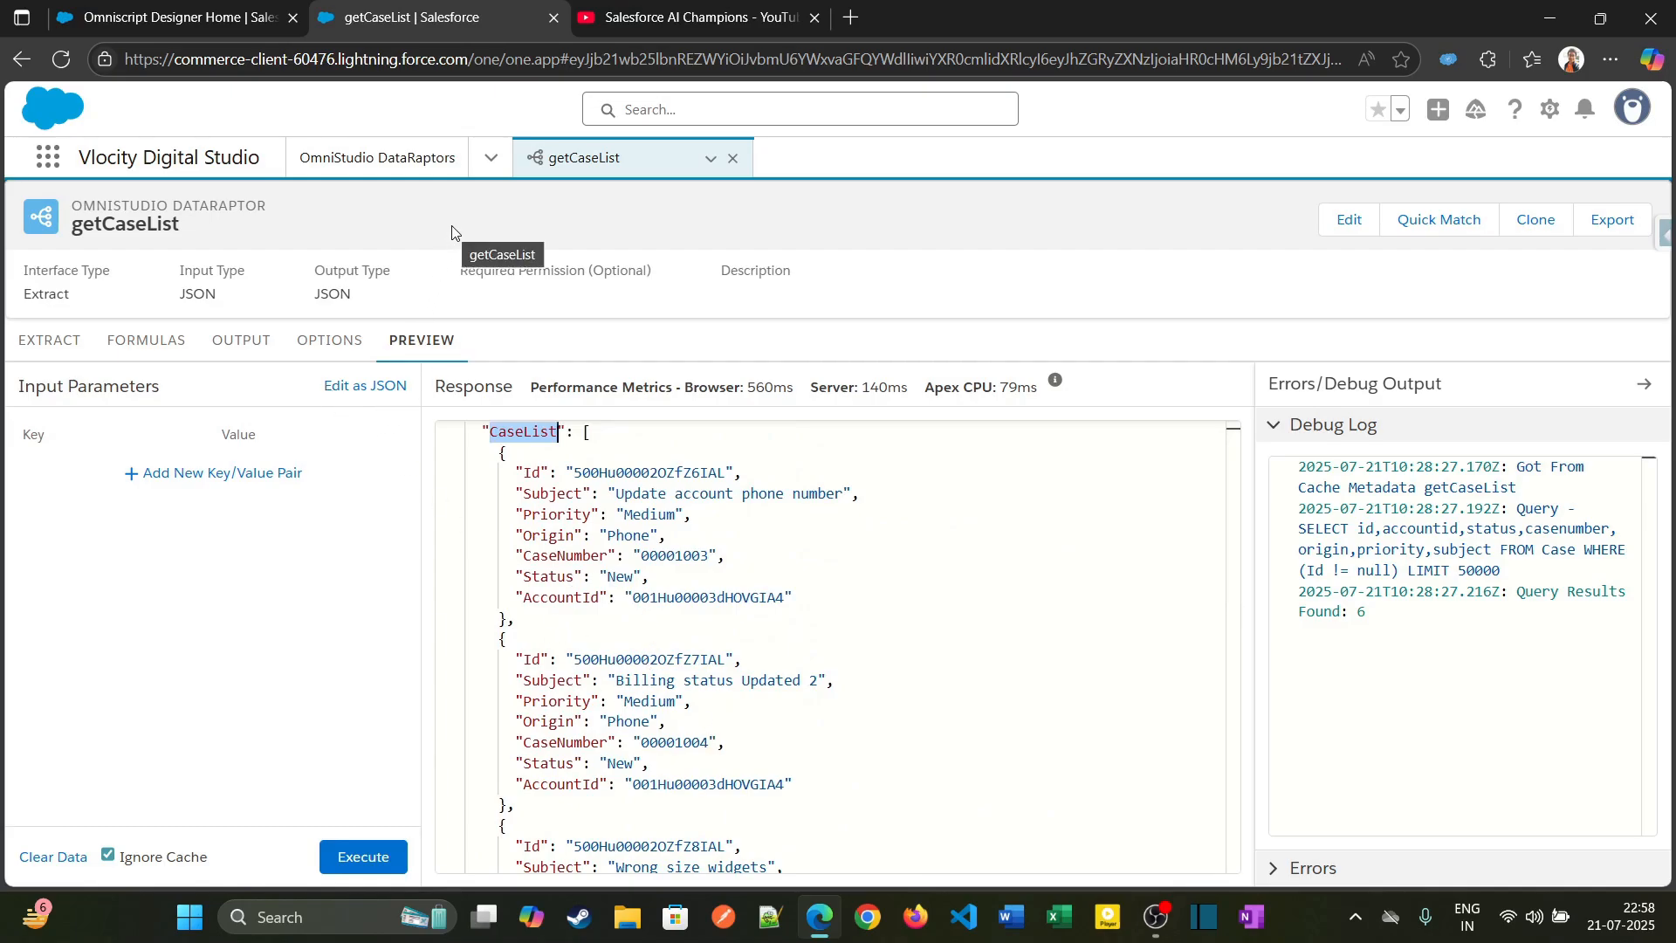
scroll(526, 467, "down", 2)
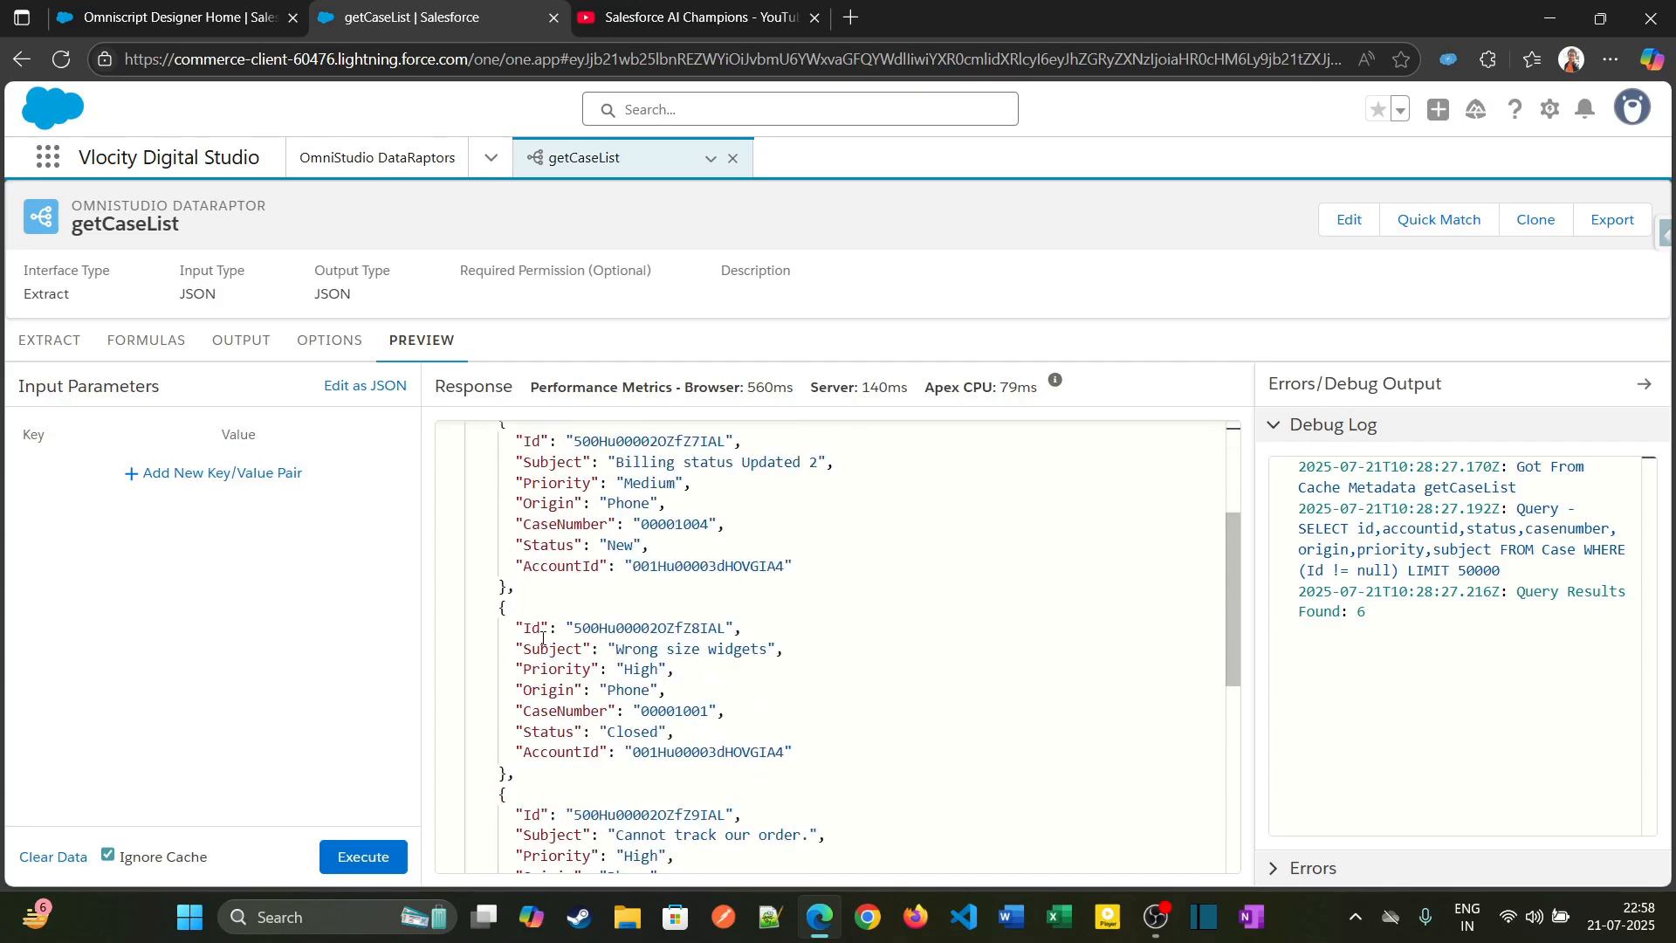
scroll(550, 619, "up", 3)
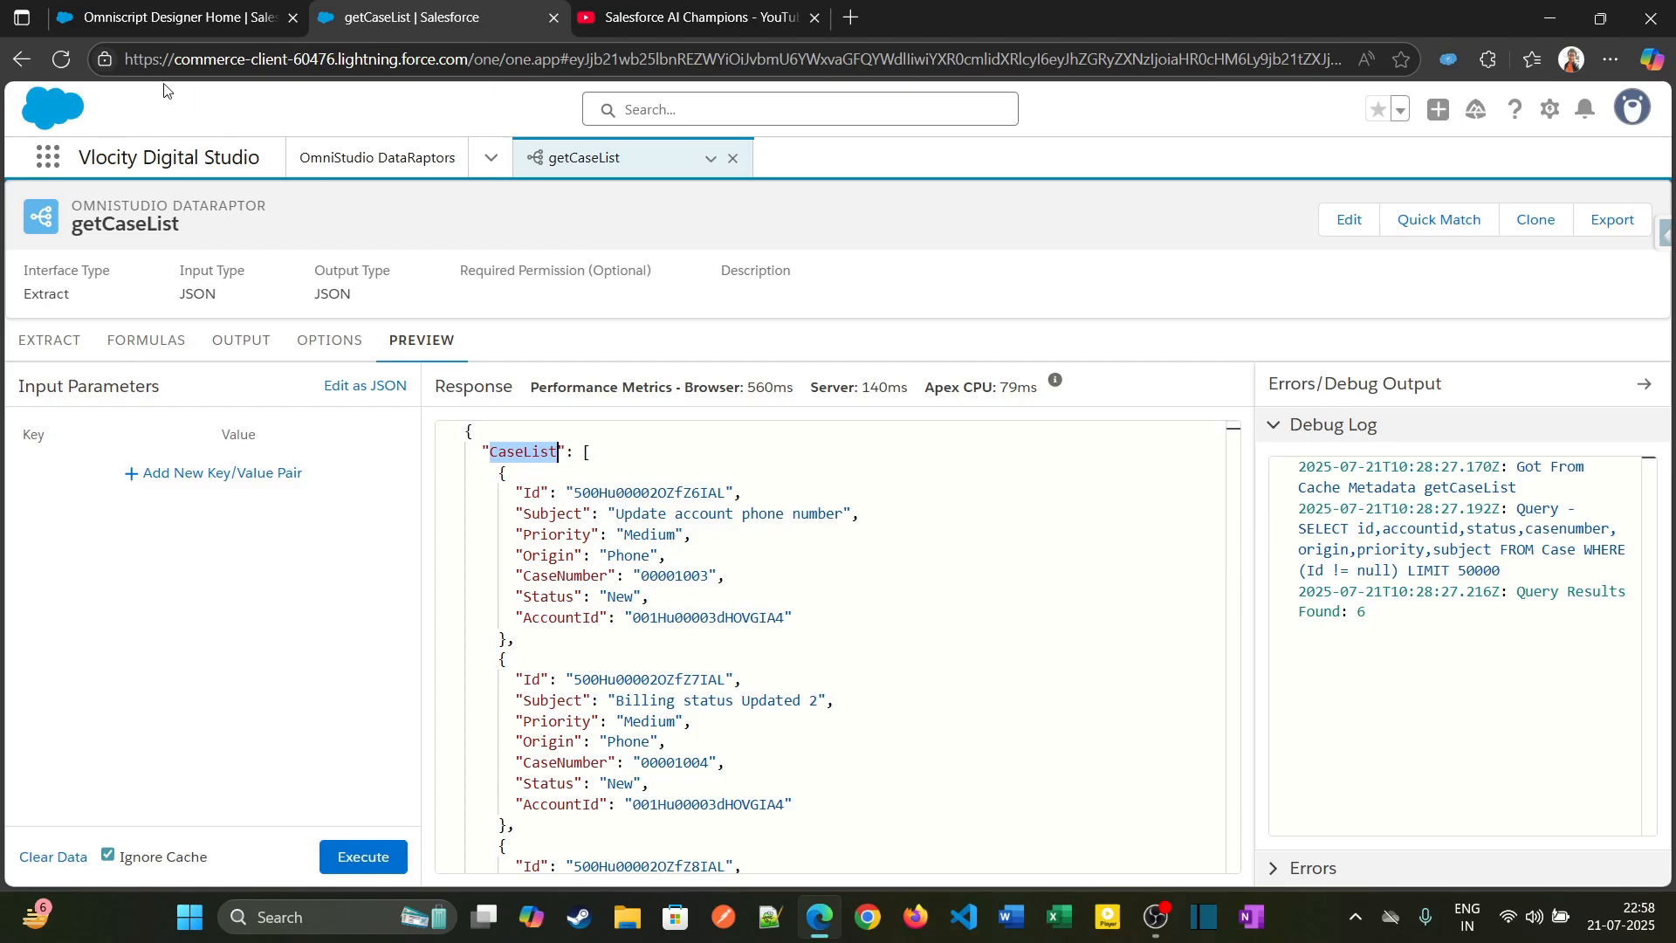
Step: Create an English OmniScript named editblocksomniscripts with type editblock and subtype Omniscripts
left_click(179, 44)
left_click(190, 10)
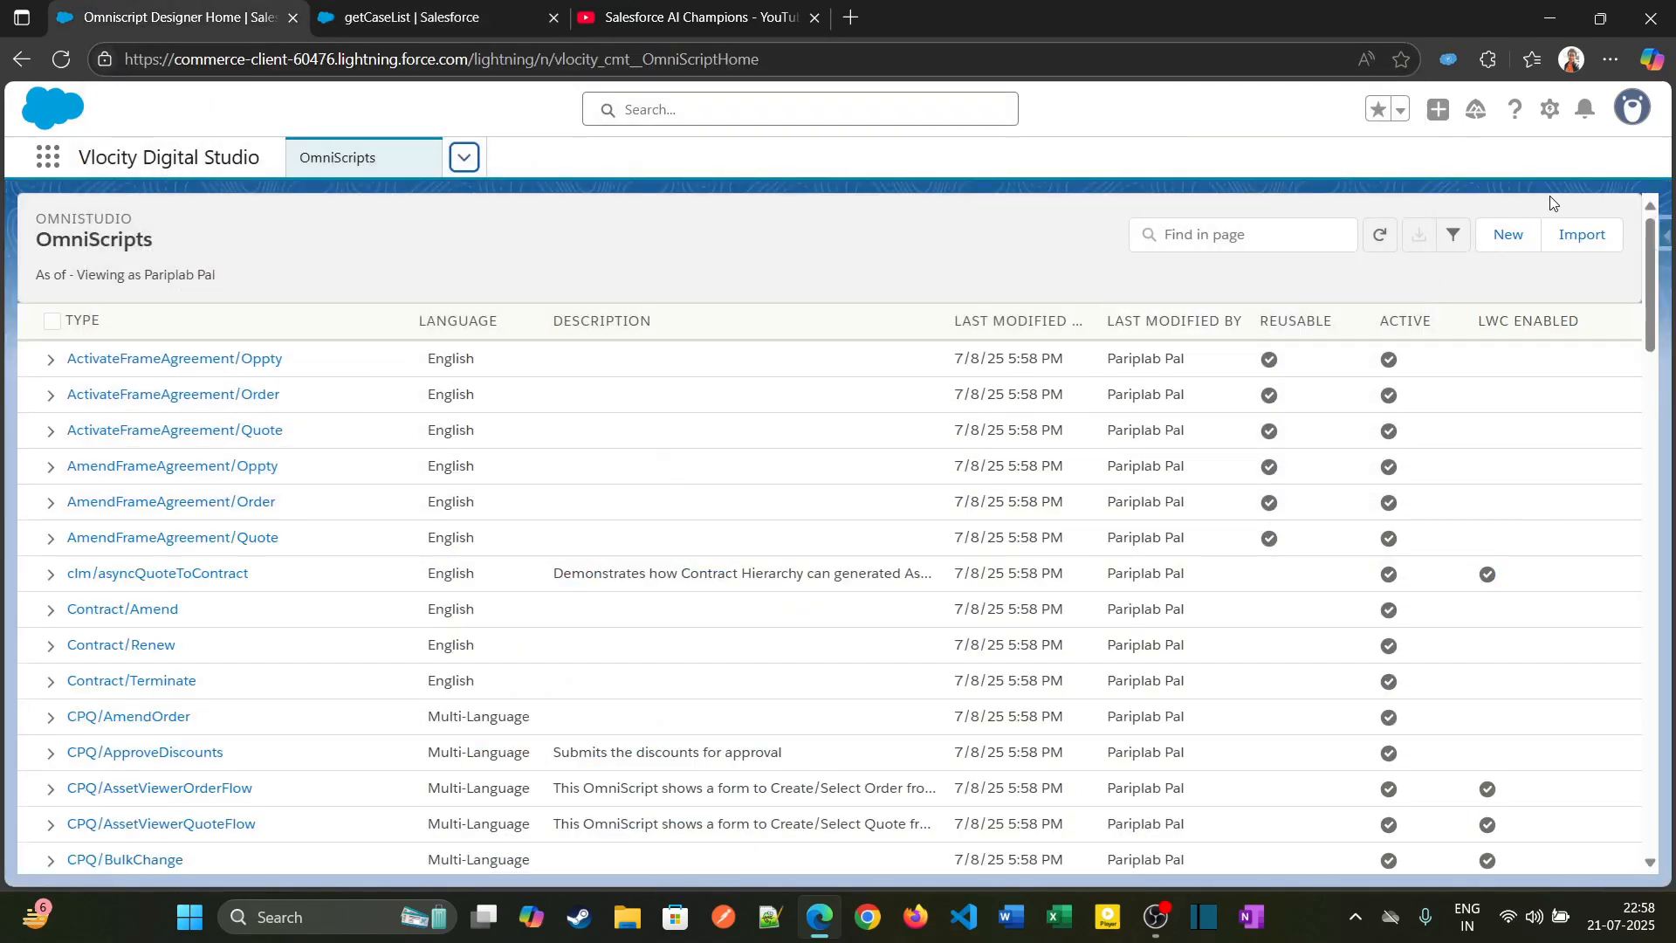
left_click(1511, 236)
left_click(713, 443)
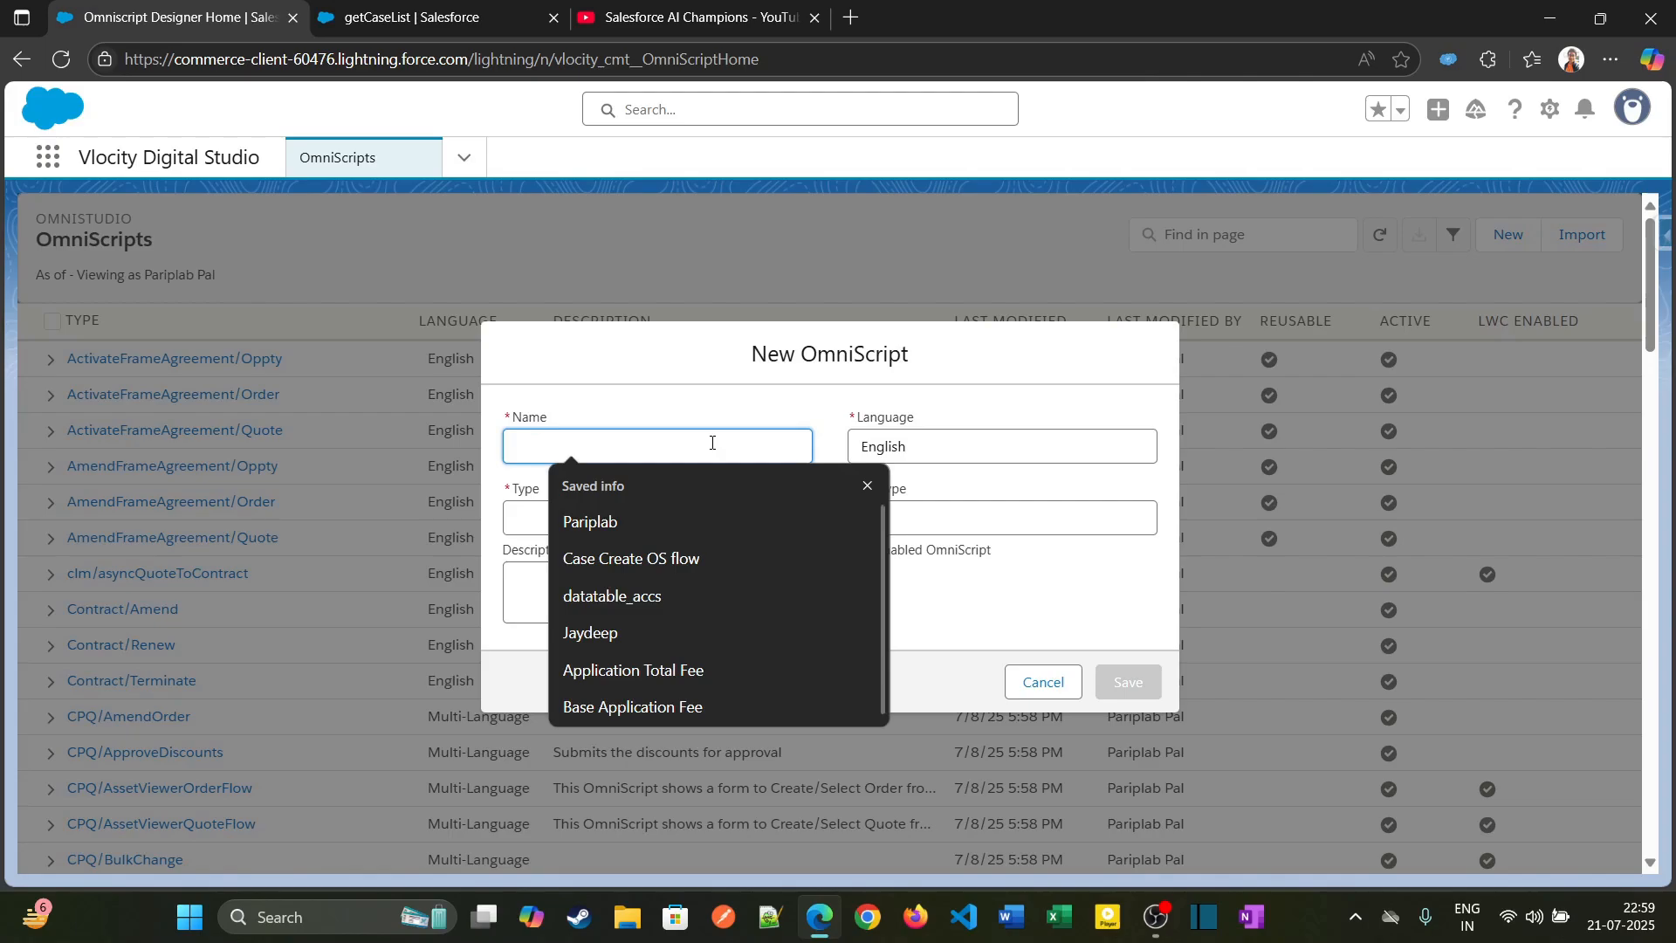
type("editblocks")
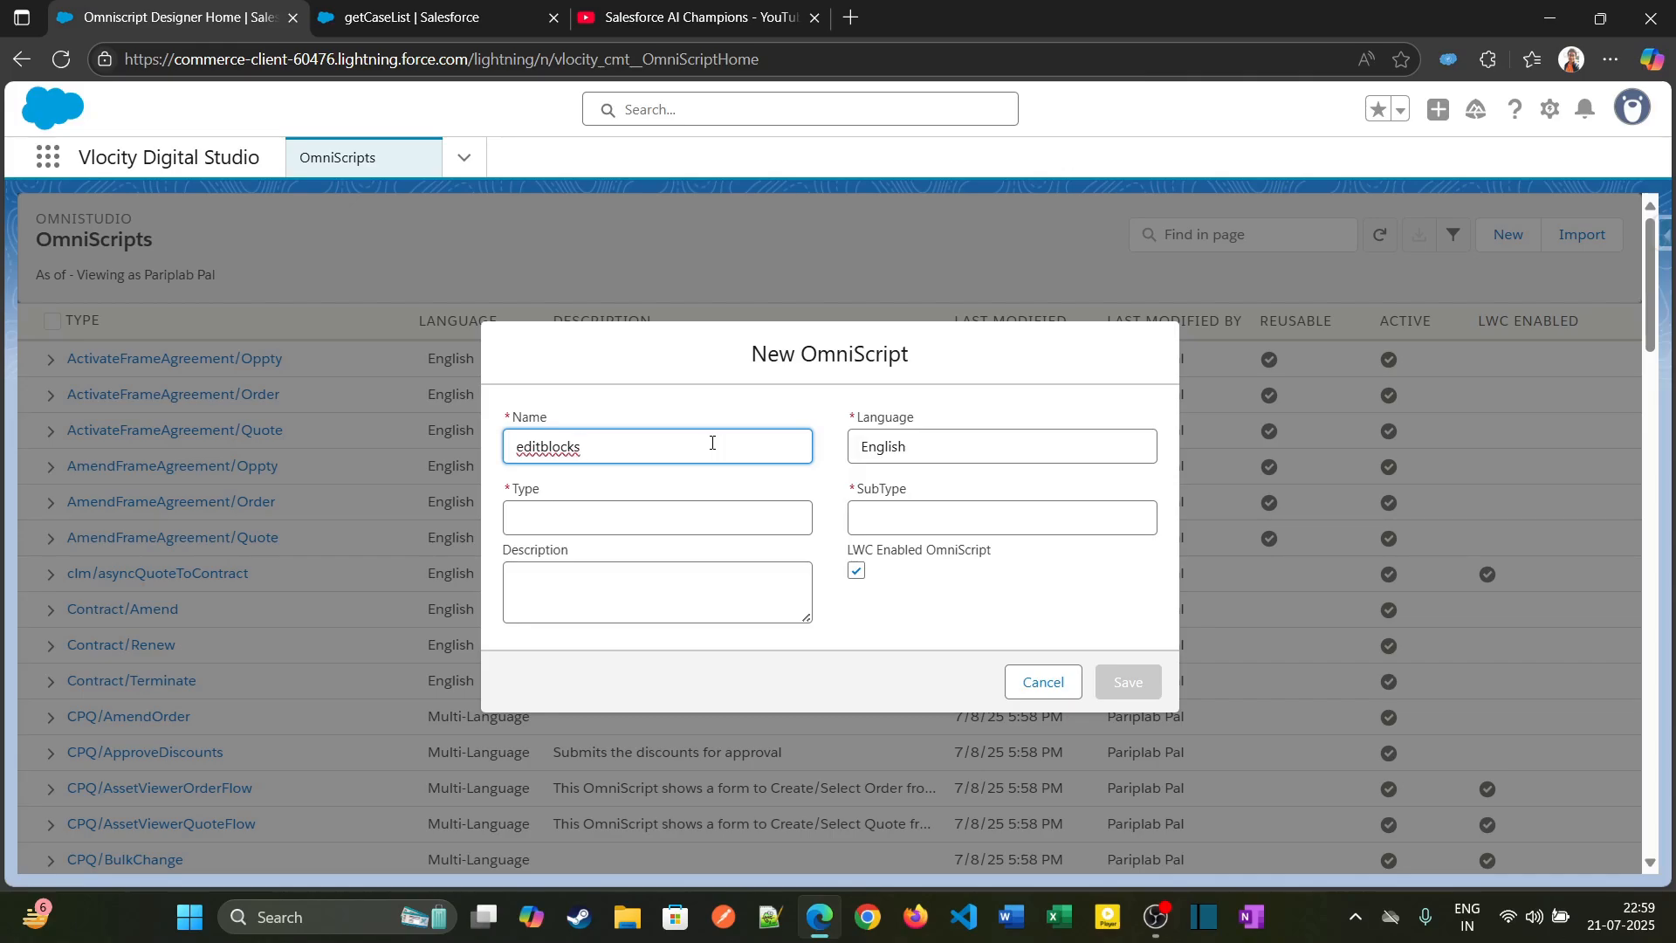
type("omniscripts")
key("Tab")
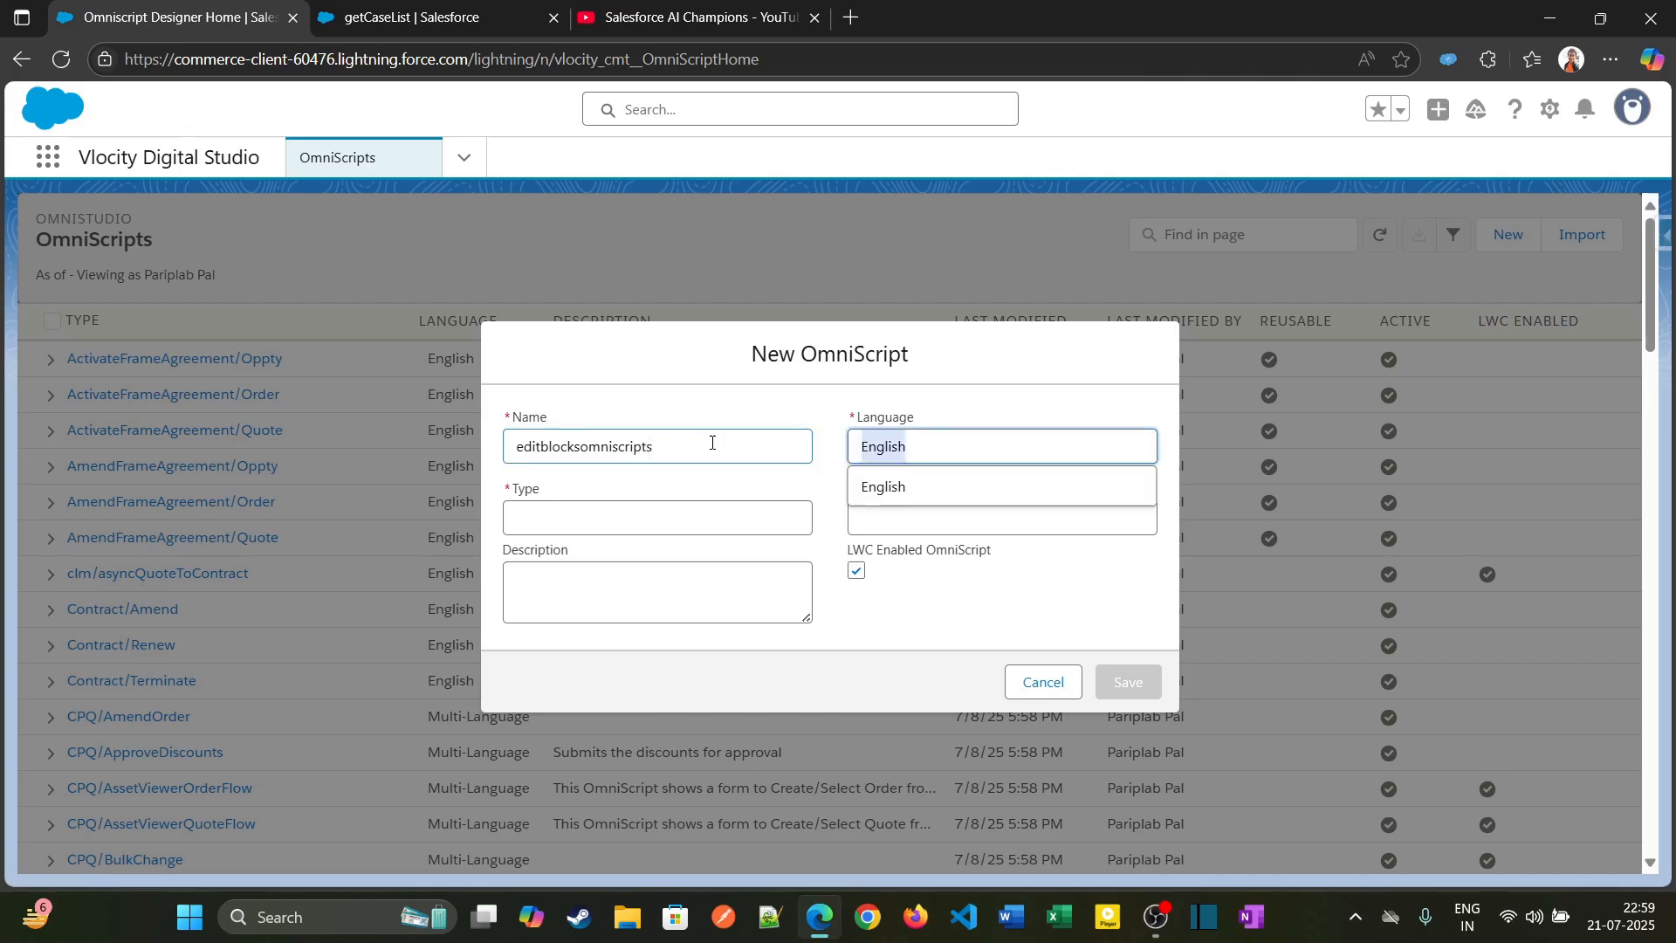
key("Tab")
type("editblock")
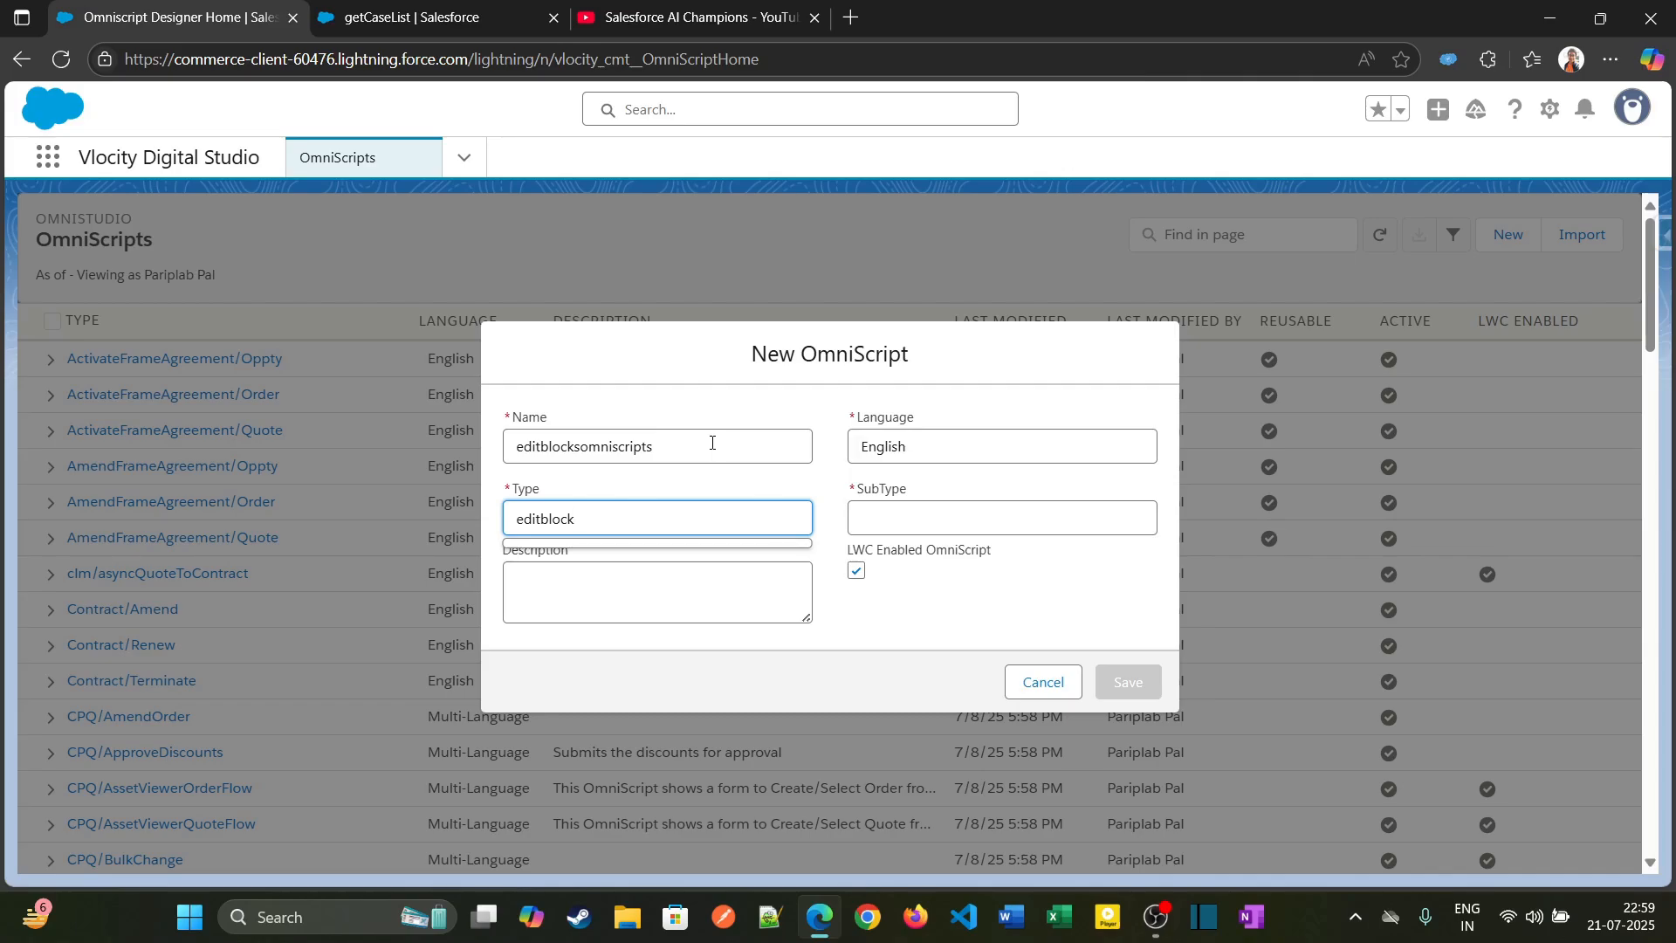
key("Tab")
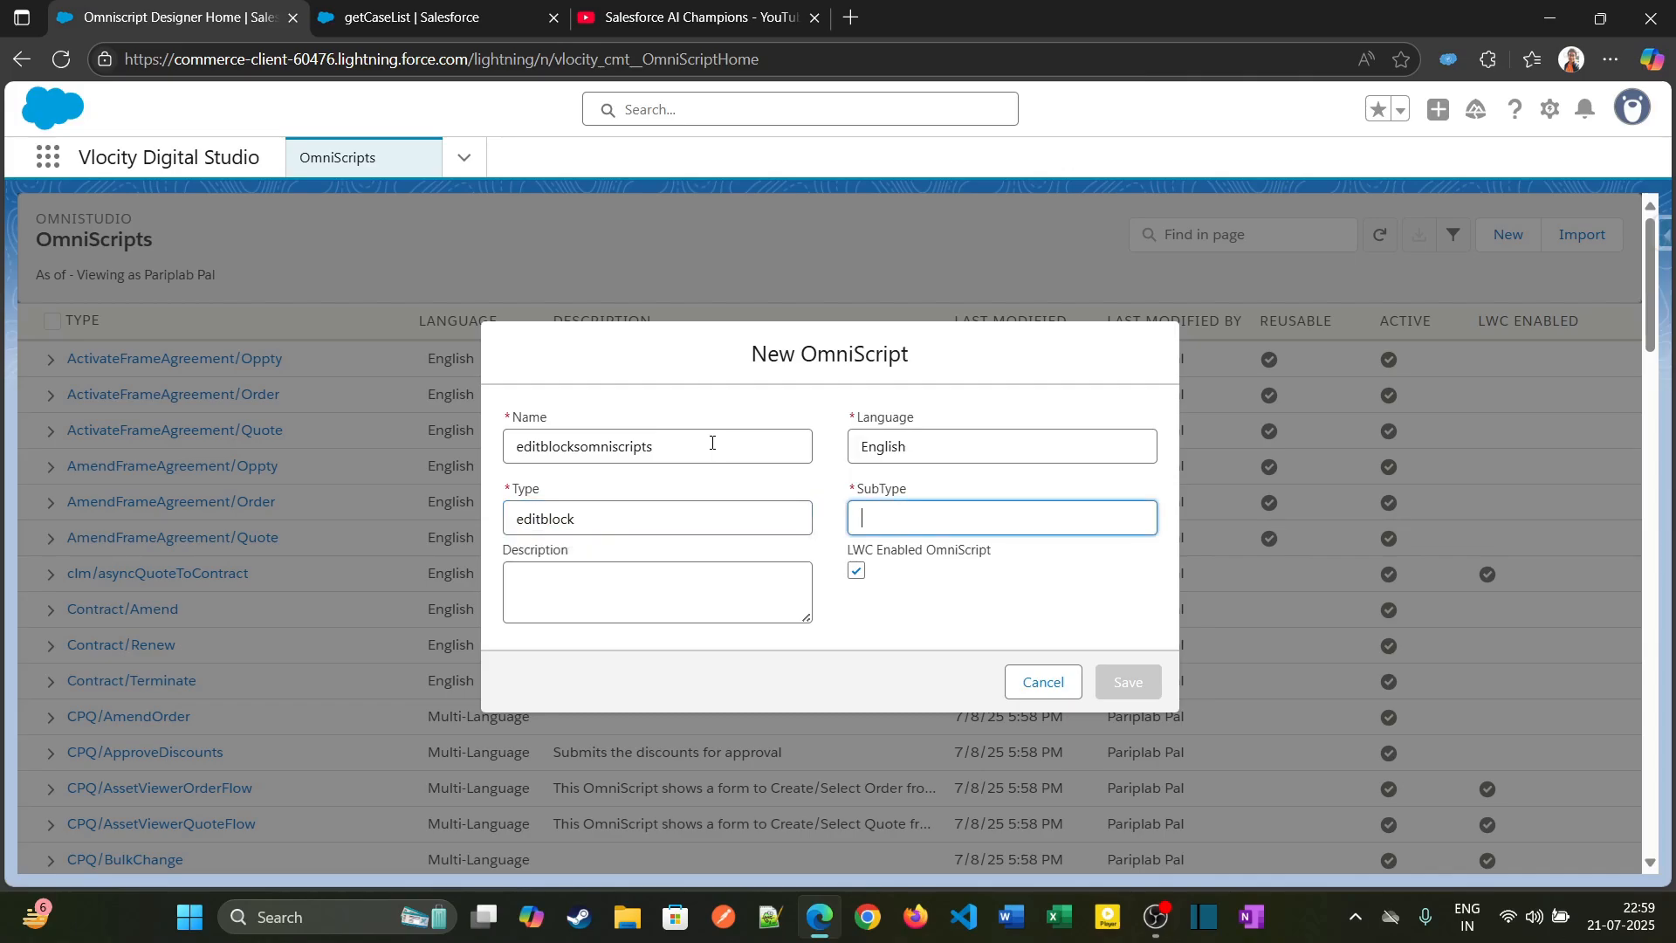
type("Omniscripts")
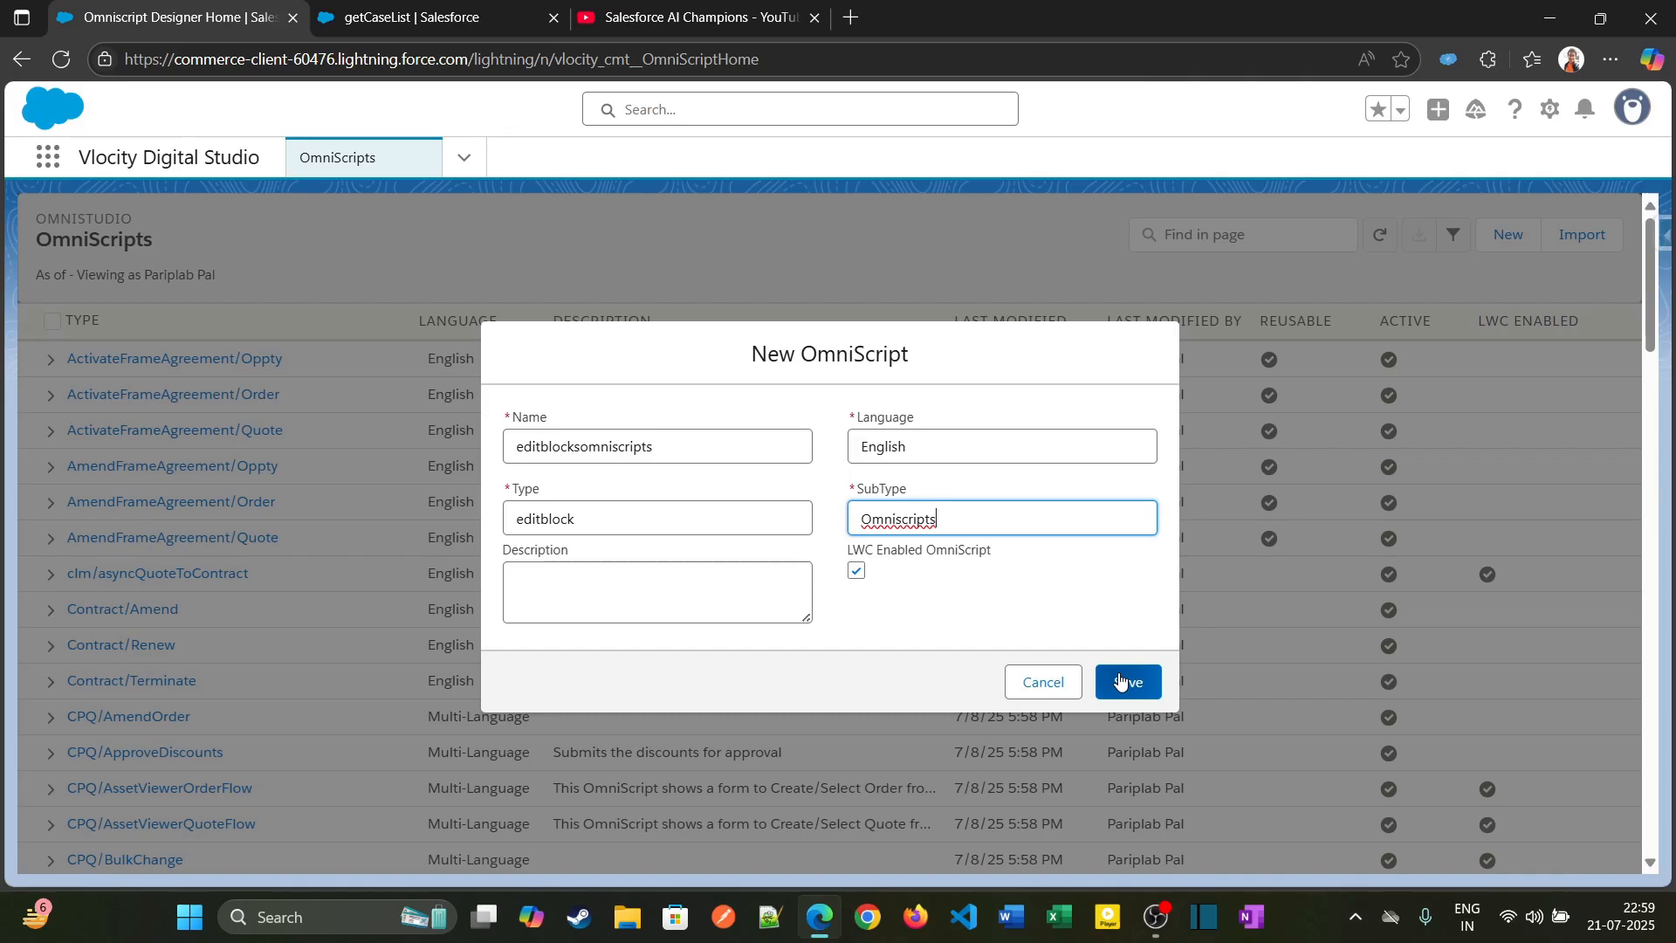
left_click(1120, 681)
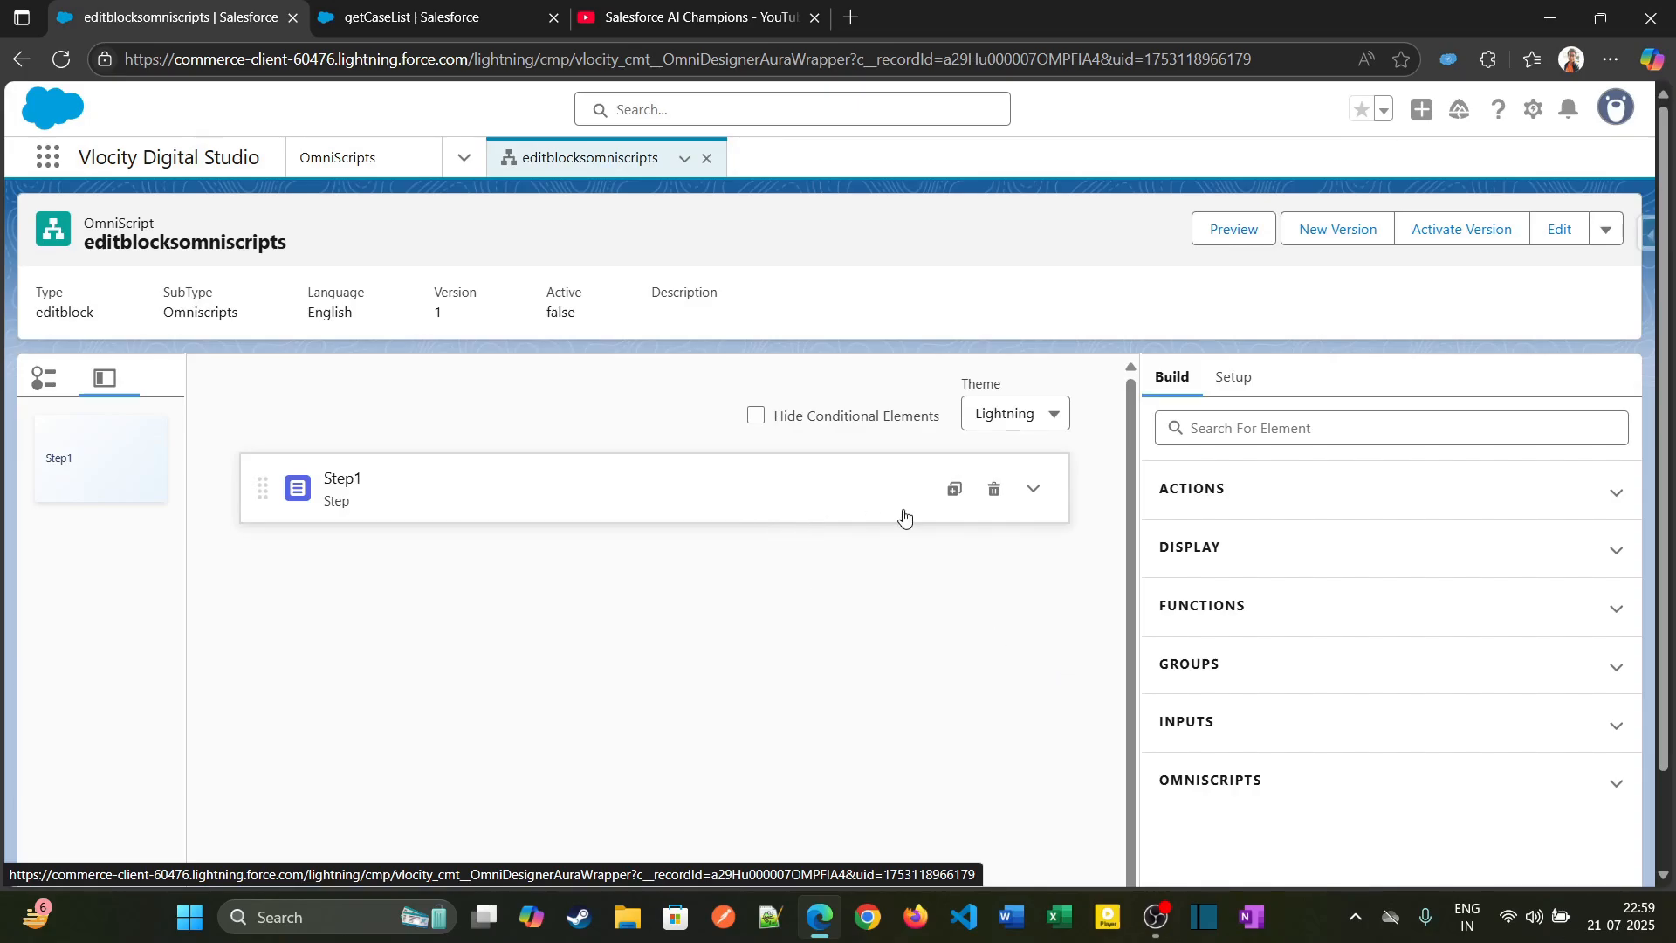
Step: Expand Step1 and add a DataRaptor Extract Action element above it in the OmniScript
left_click(657, 488)
left_click(1033, 489)
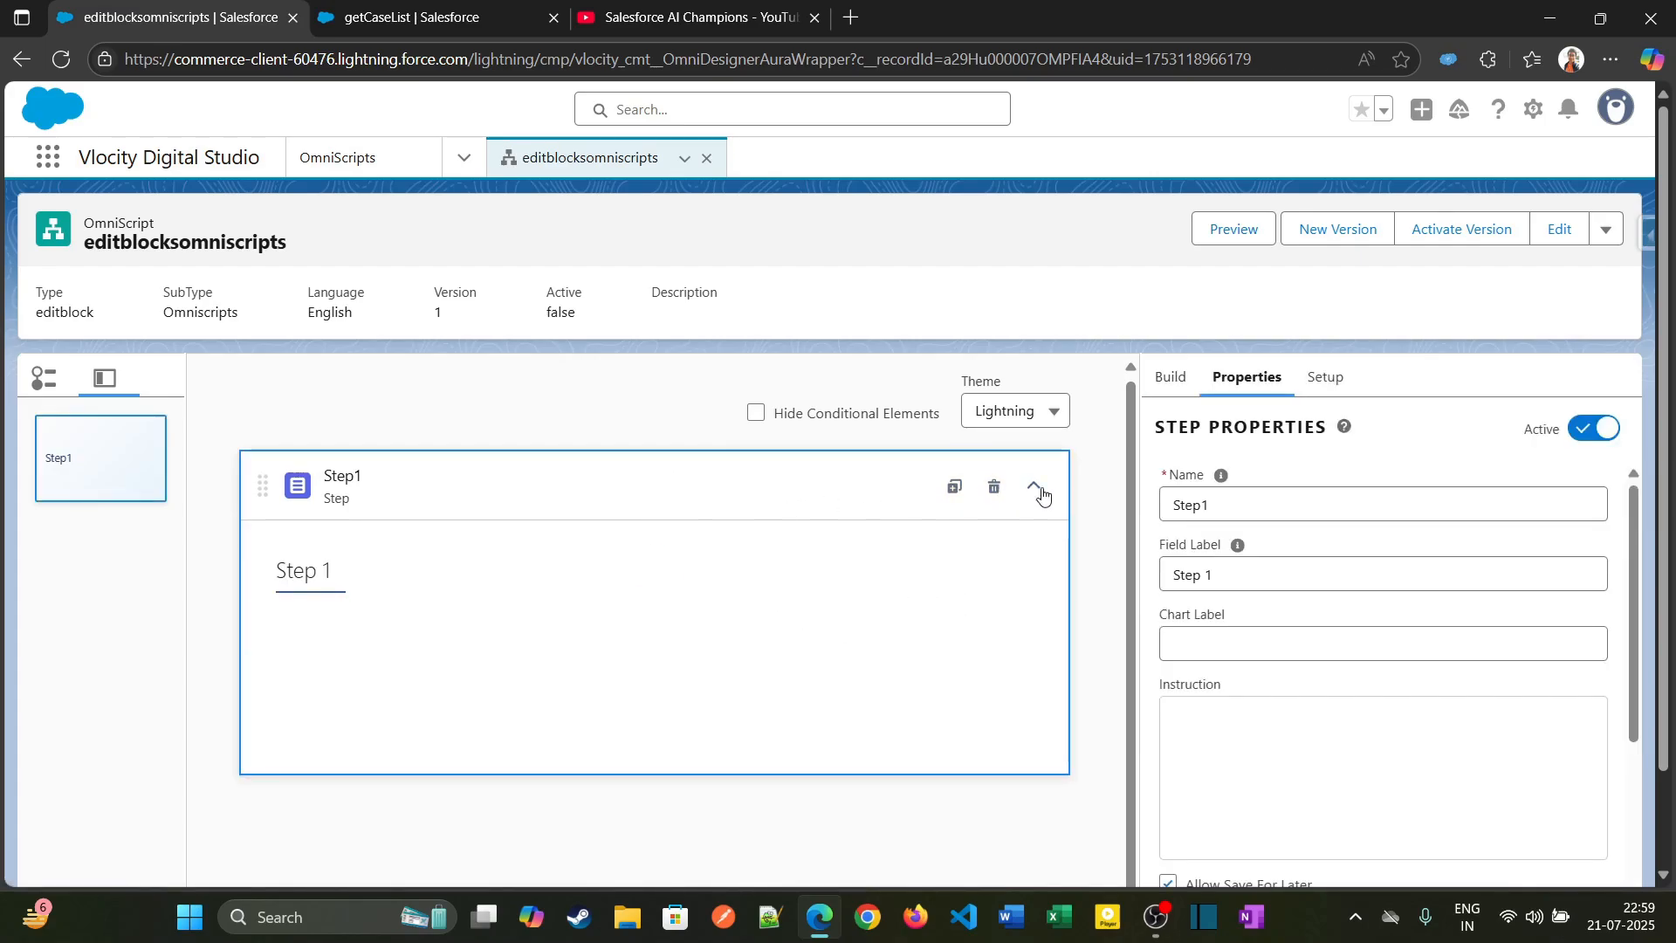
left_click(1168, 392)
left_click(1223, 429)
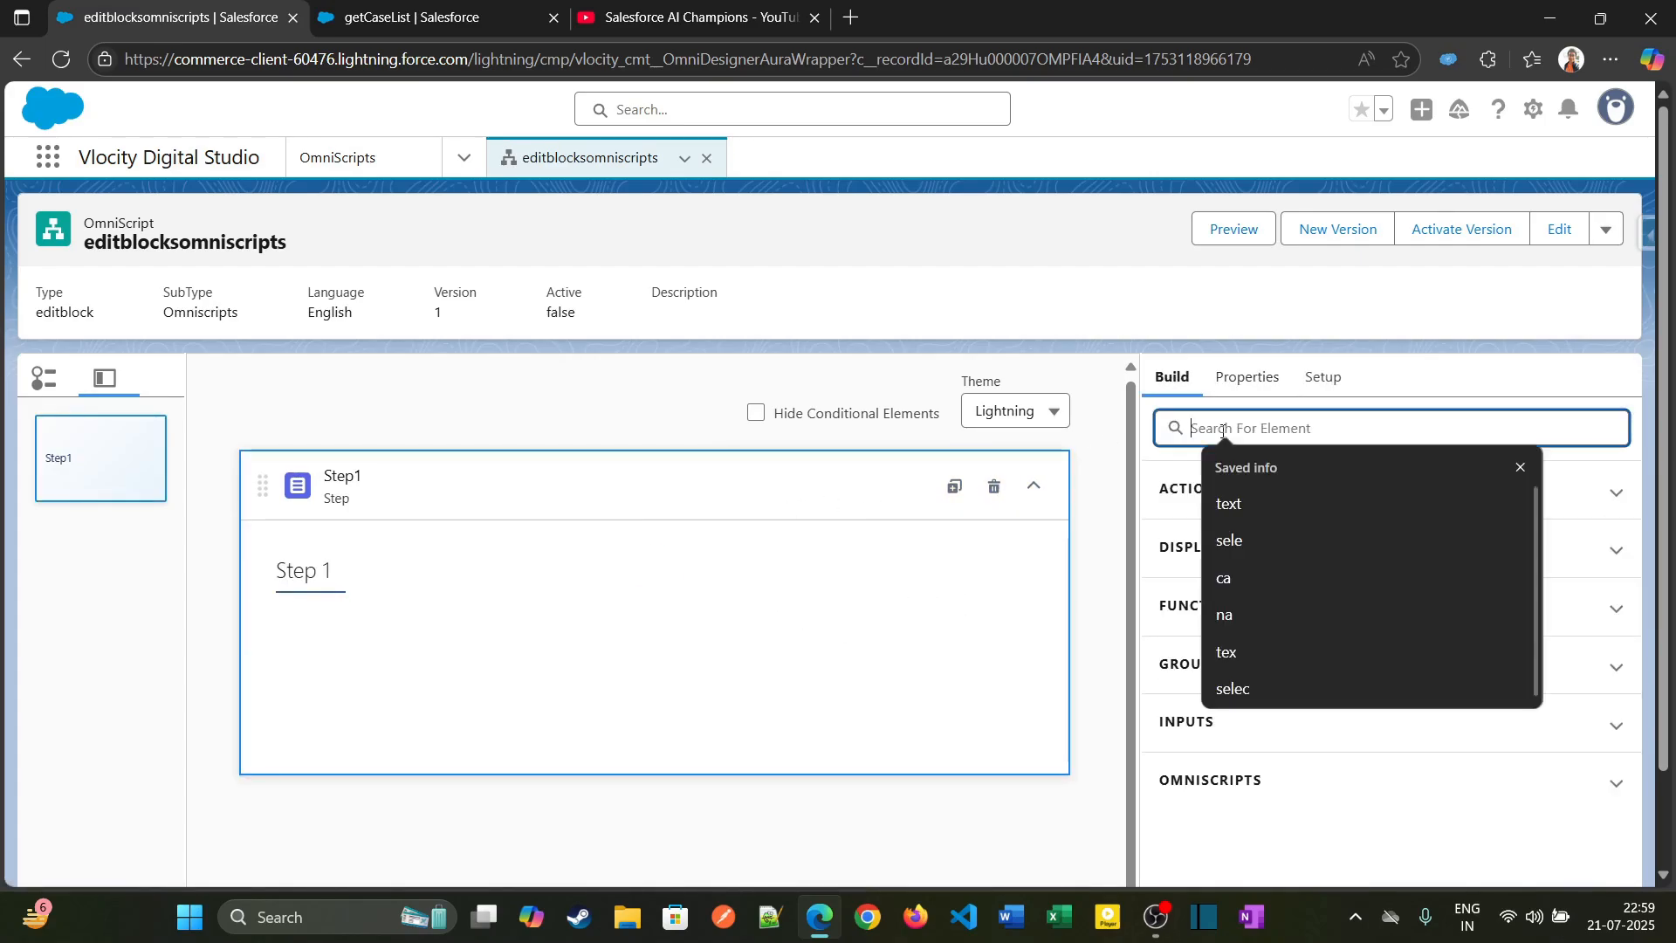
type("acti")
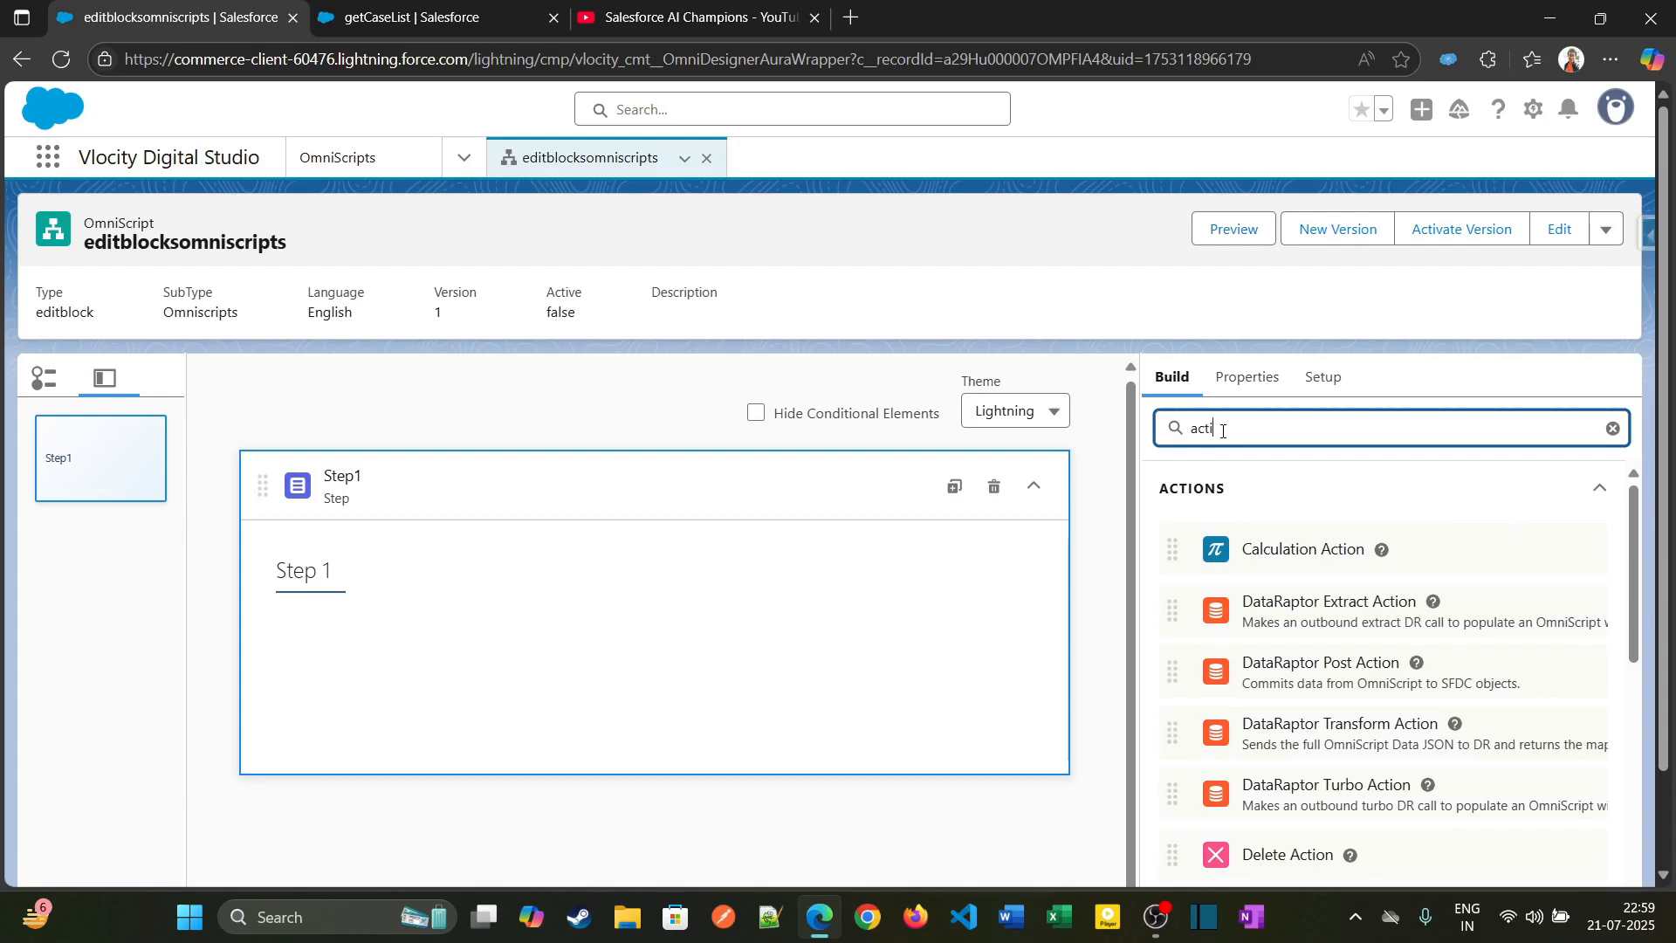
type("o")
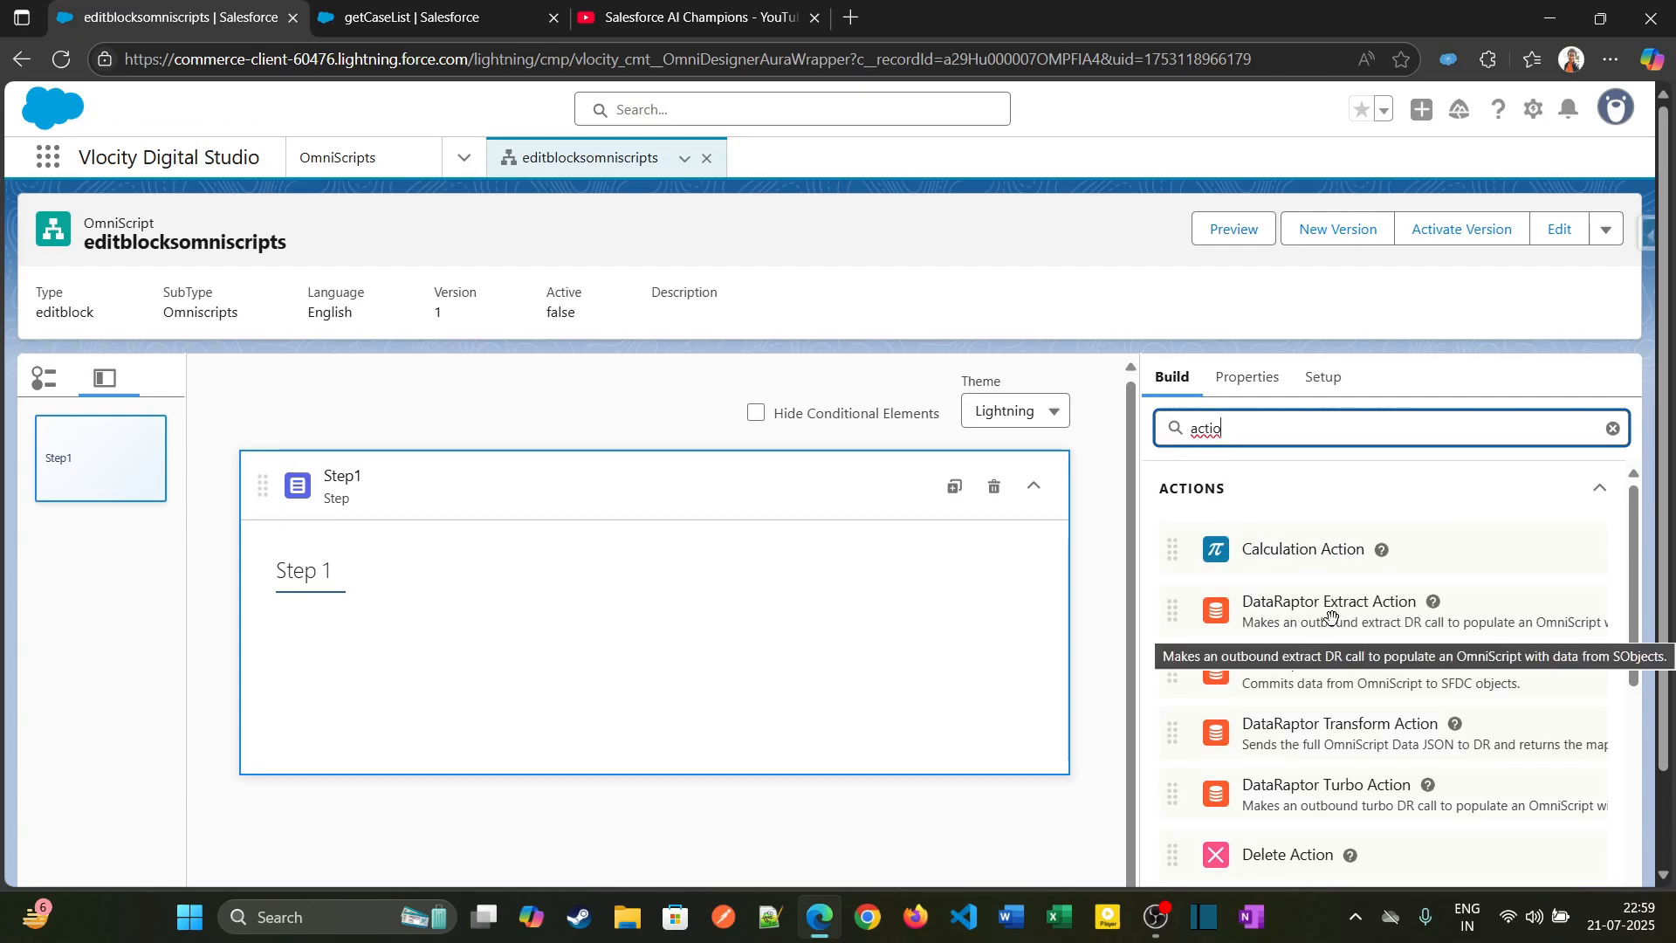
left_click_drag(1333, 617, 788, 474)
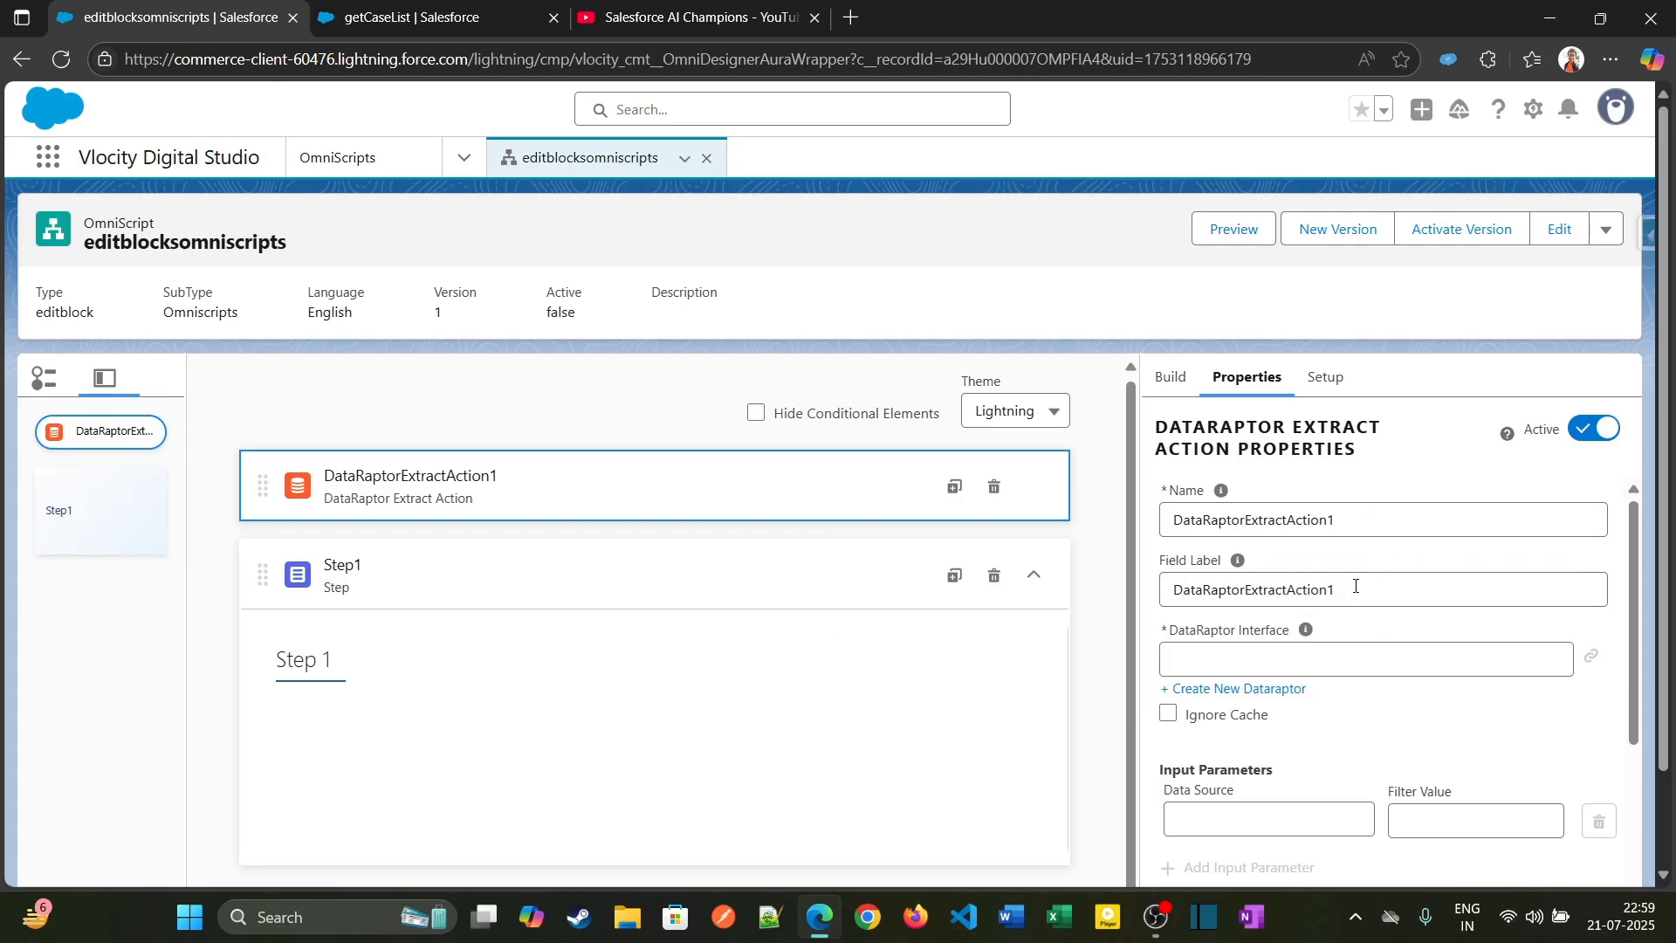
Step: Rename the DataRaptor Extract Action element as getCasesList
double_click(1345, 519)
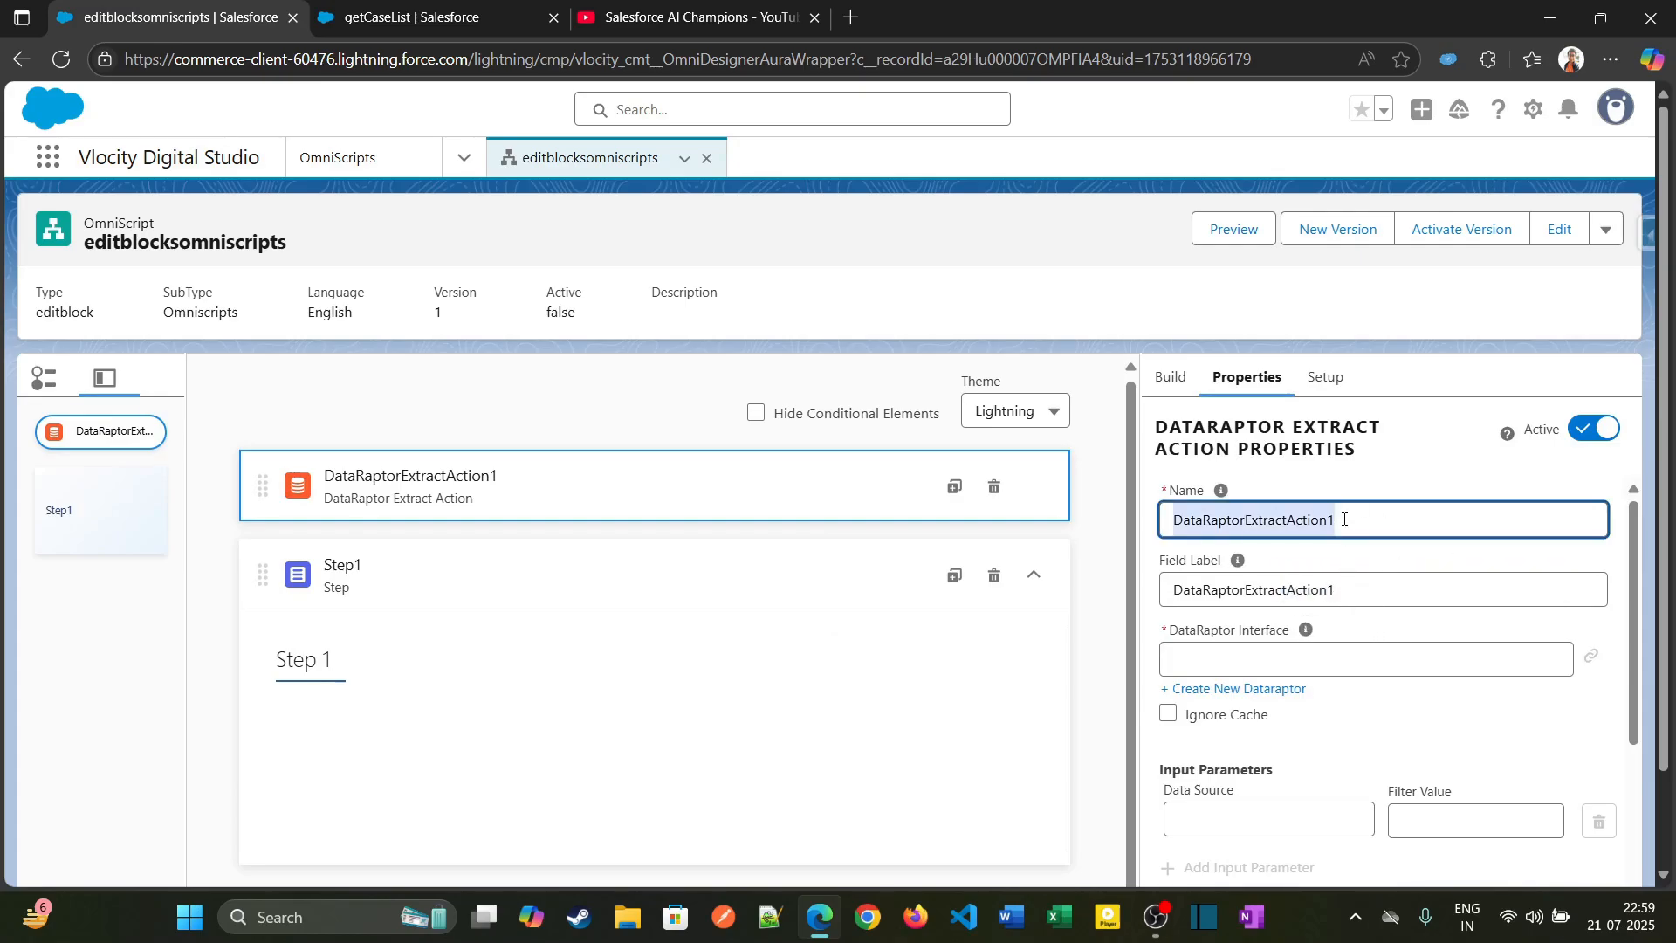
type("get")
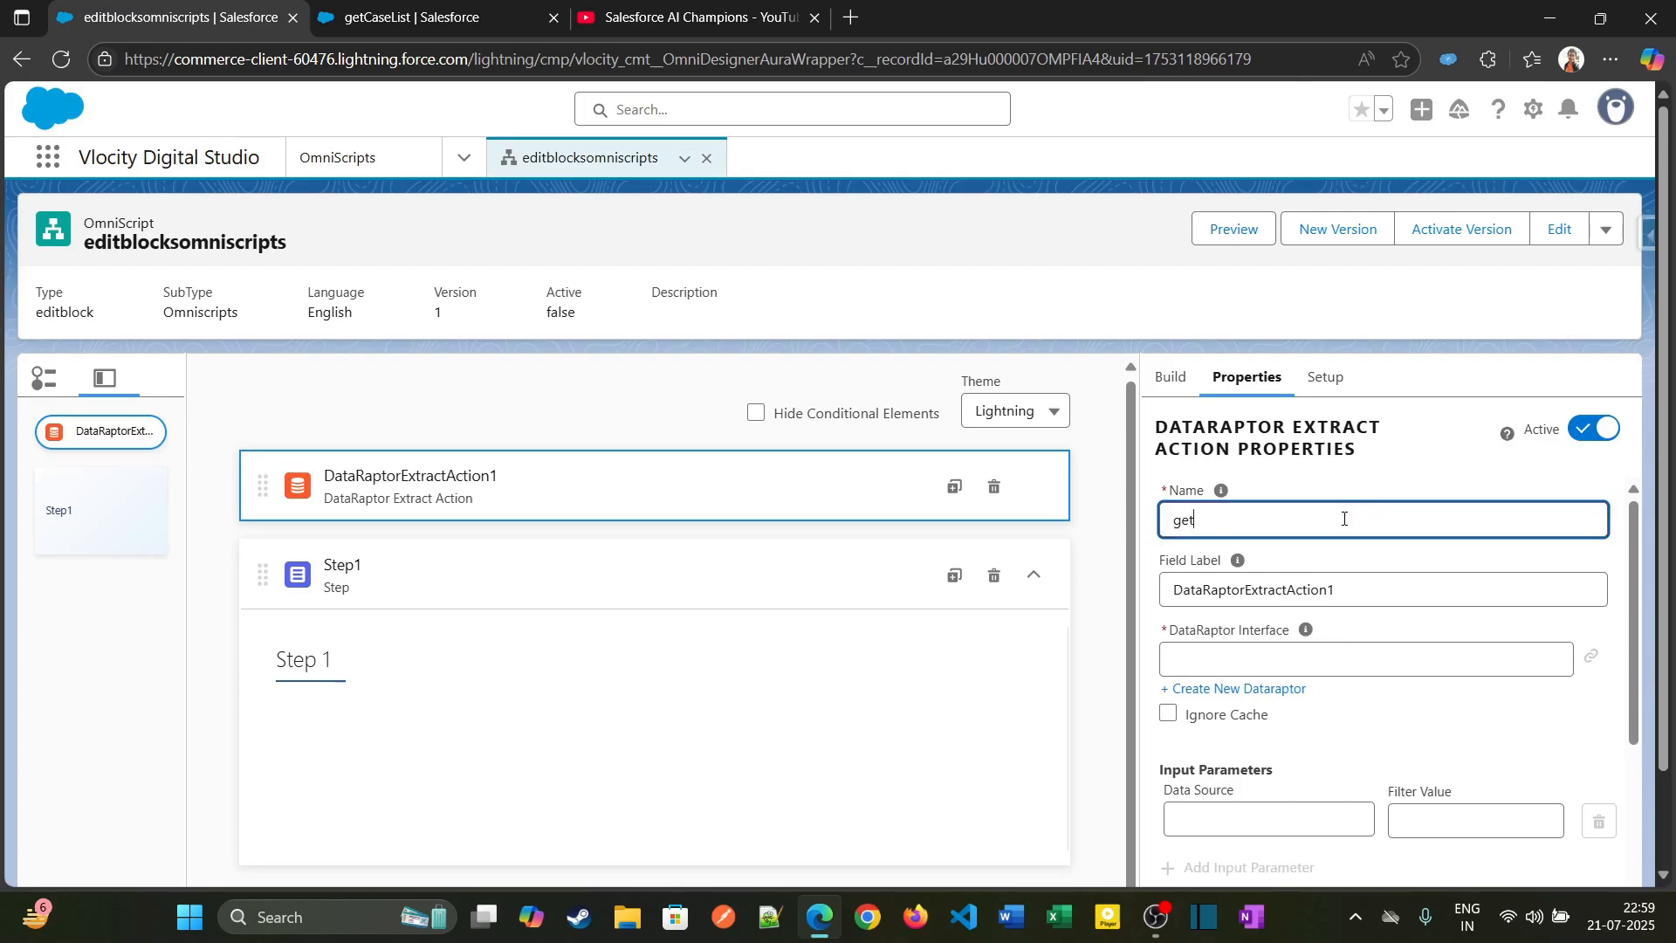
type("Case")
type("s")
type("List")
key("Tab")
left_click(1271, 495)
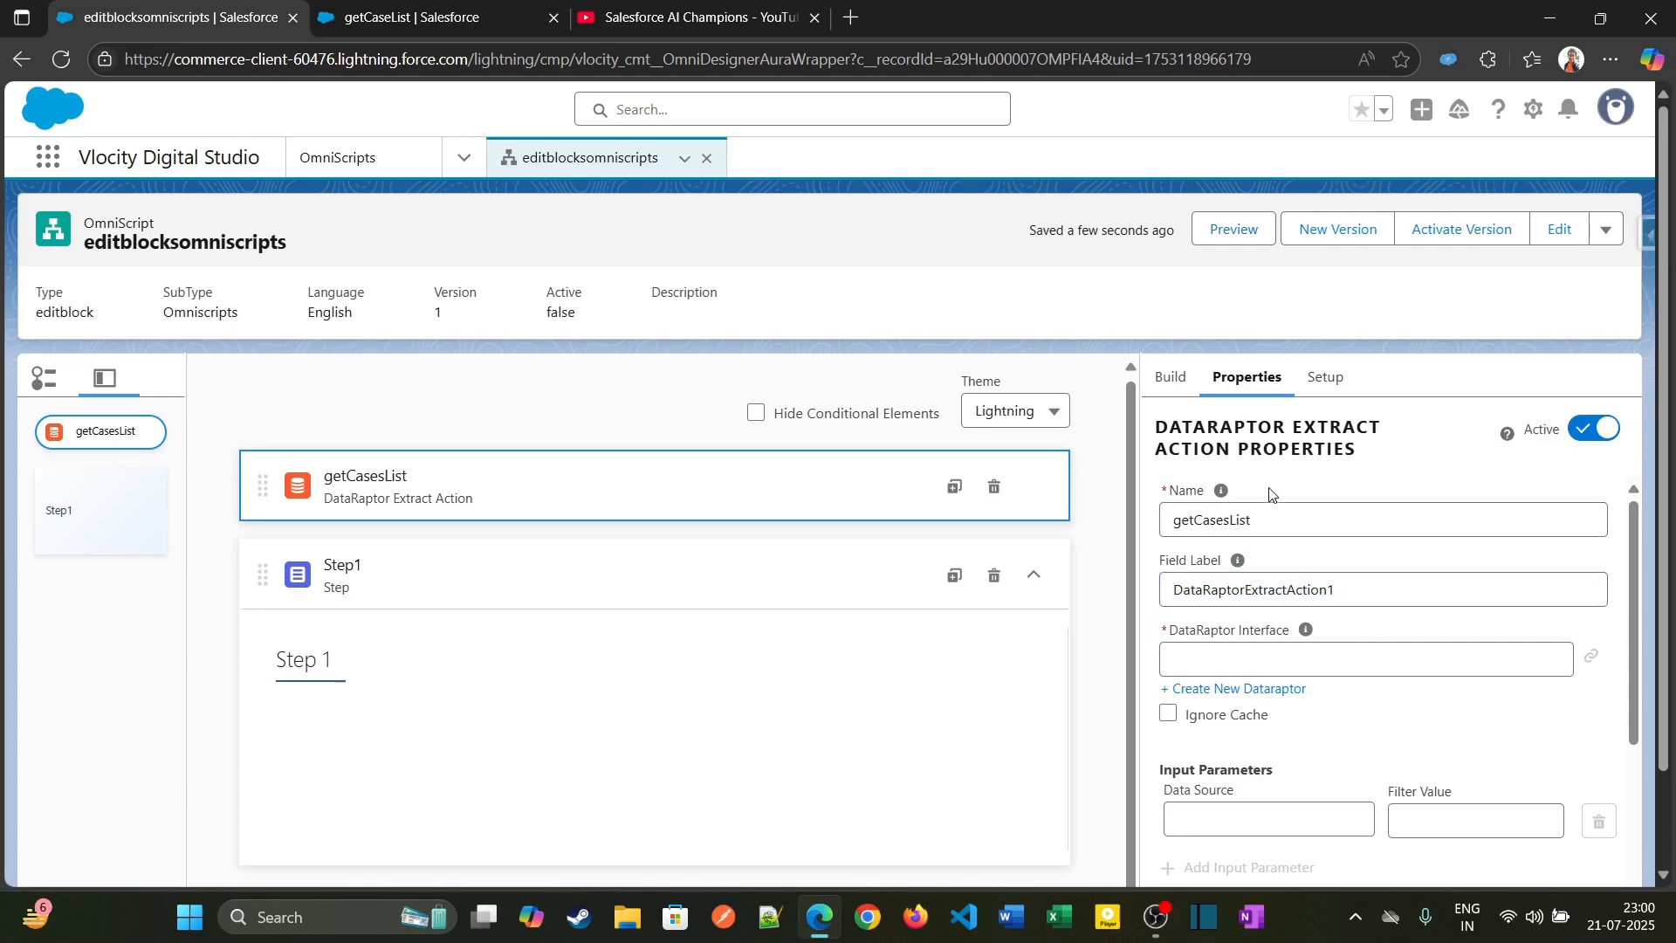
Step: Copy the extract action's name getCasesList into its field label
double_click(1264, 518)
key("ctrl+c")
key("ctrl+d")
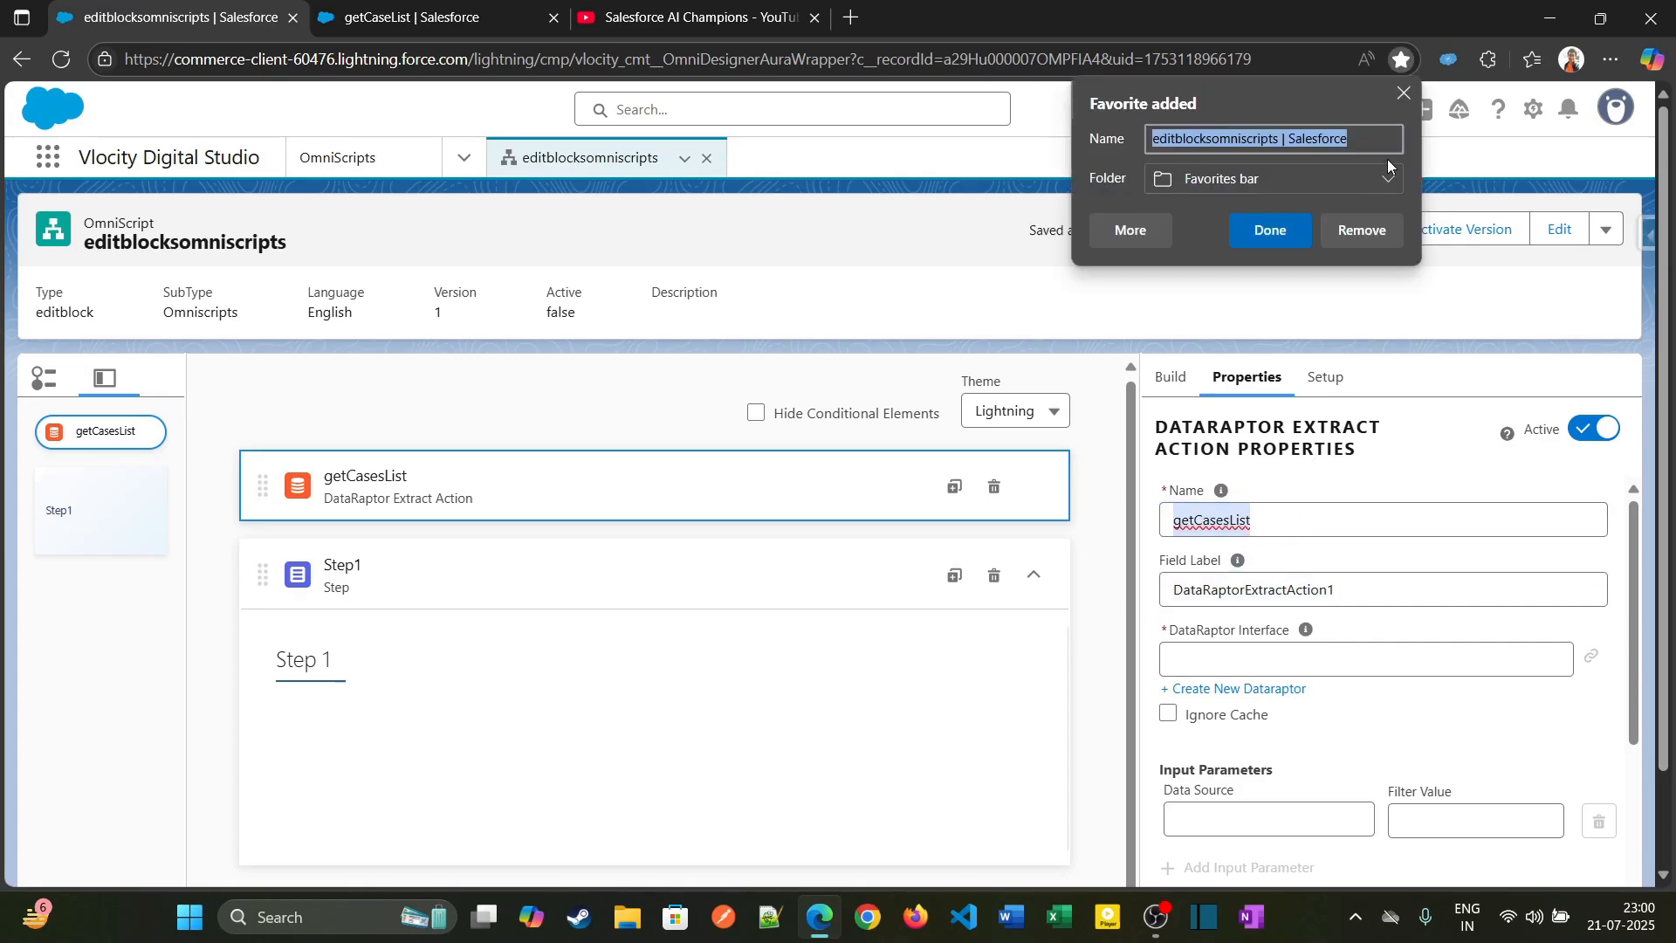
double_click(1377, 592)
key("ctrl+v")
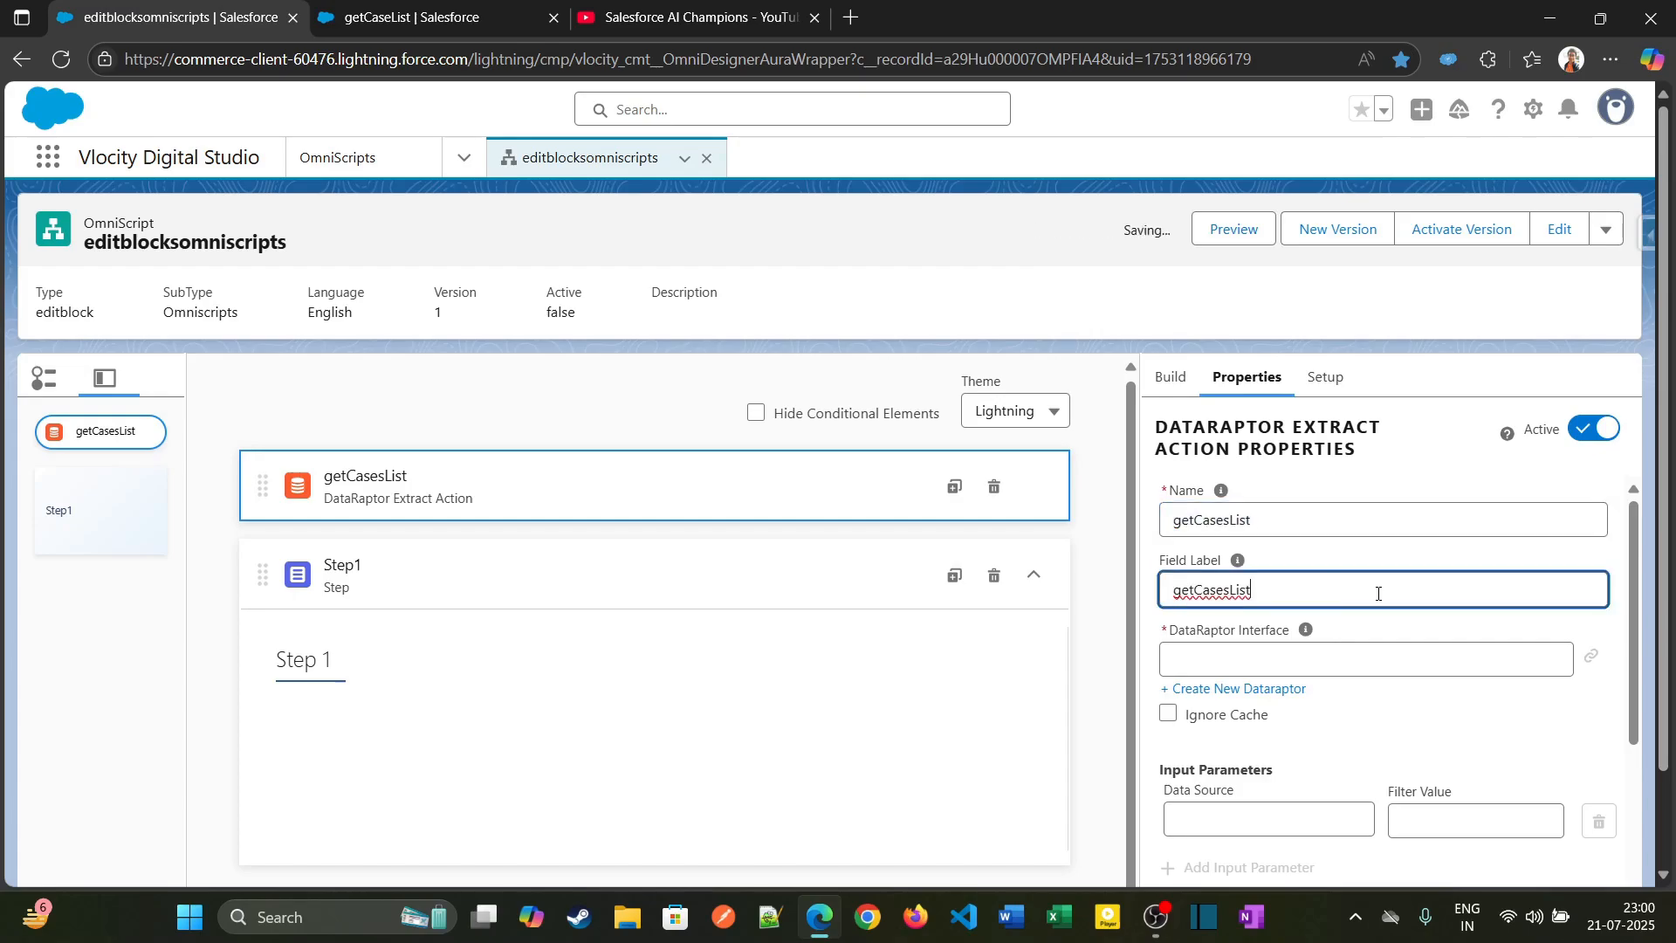
Step: Set the extract action's DataRaptor interface to getCaseList, checking the exact name on the DataRaptor's page
left_click(1333, 657)
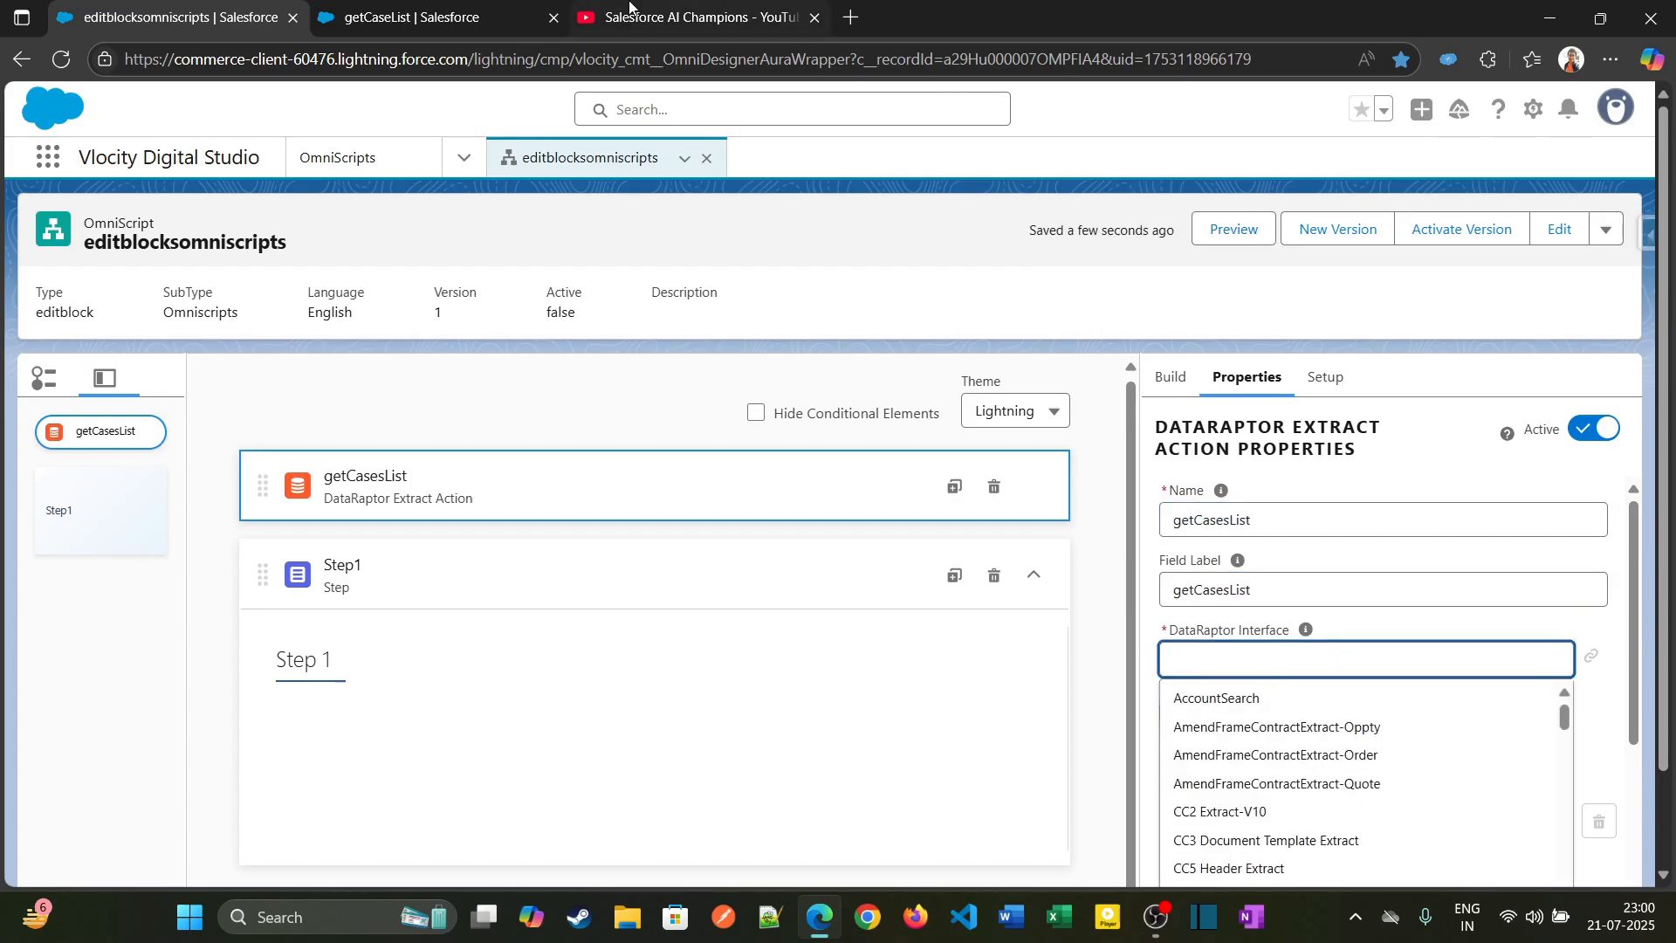
left_click(410, 18)
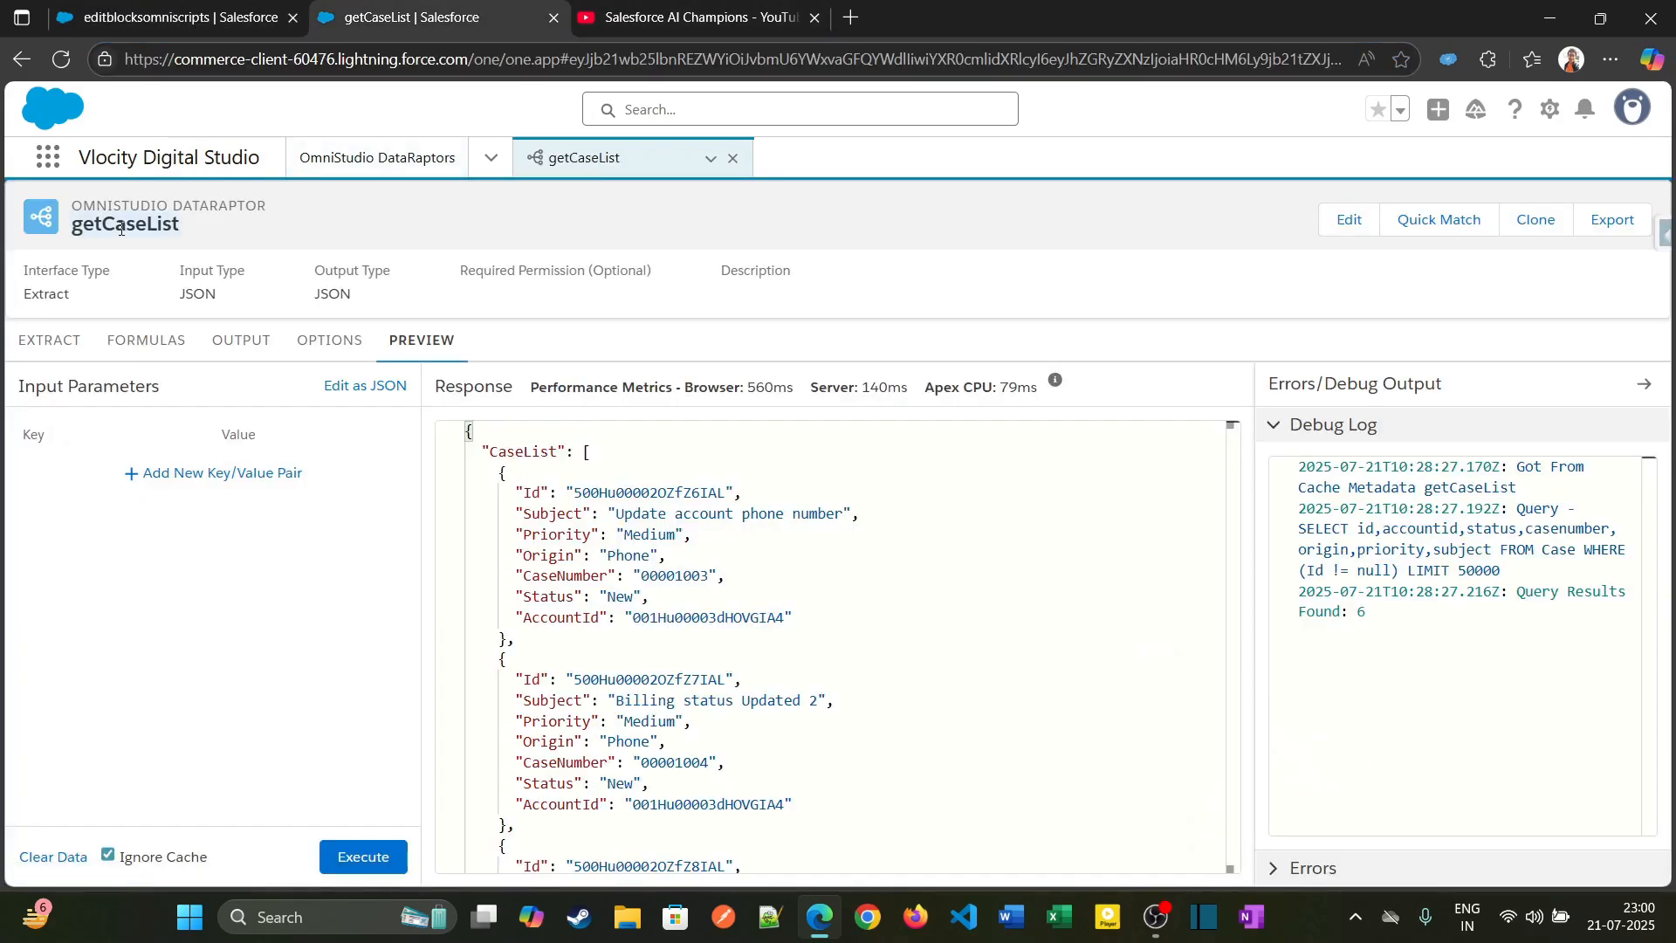
left_click(175, 18)
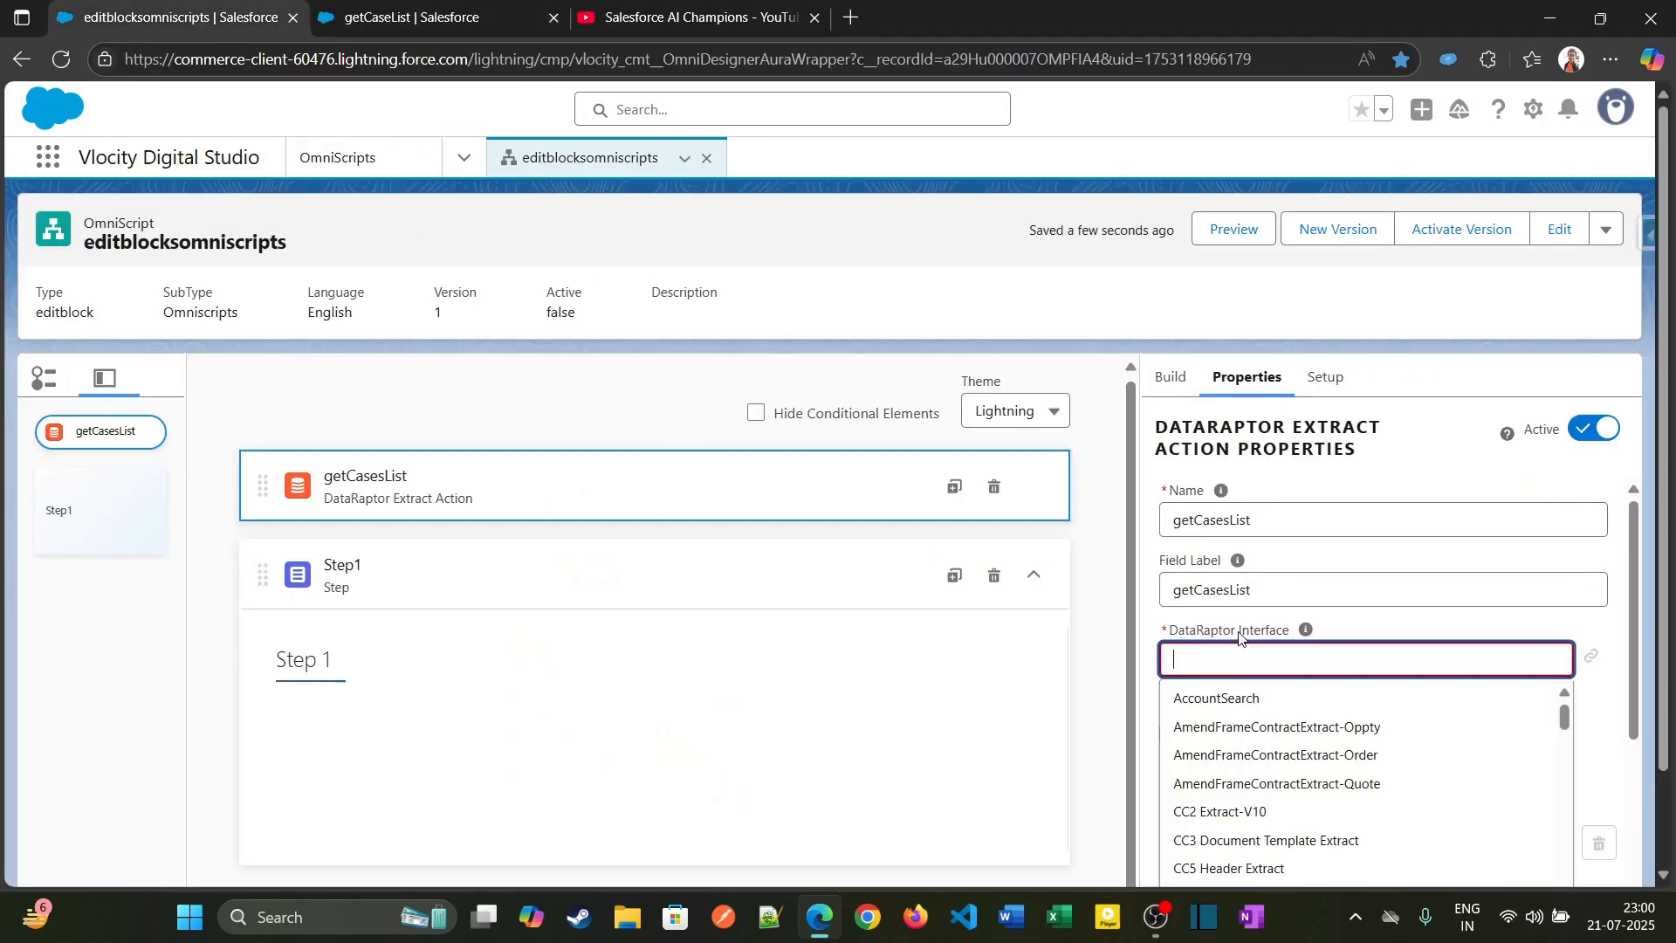
type("getCaseList")
left_click(1291, 698)
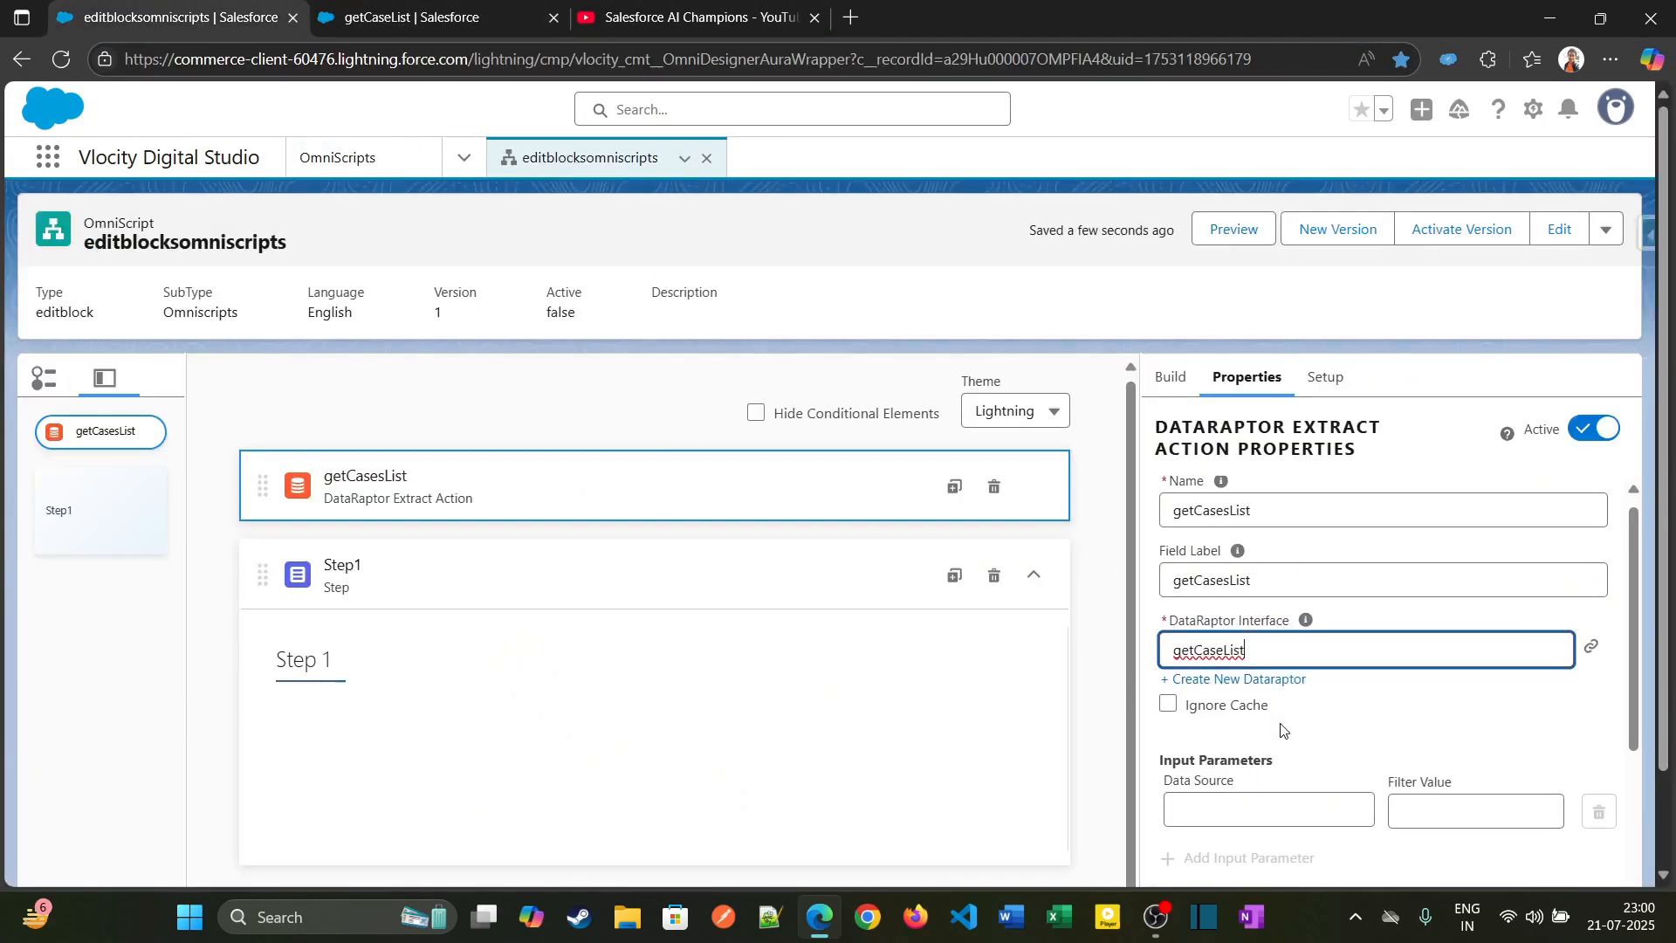
scroll(1313, 692, "down", 2)
scroll(1306, 510, "up", 3)
left_click(1373, 702)
Step: Review the extract action's input parameters and remaining property sections
scroll(1373, 703, "down", 3)
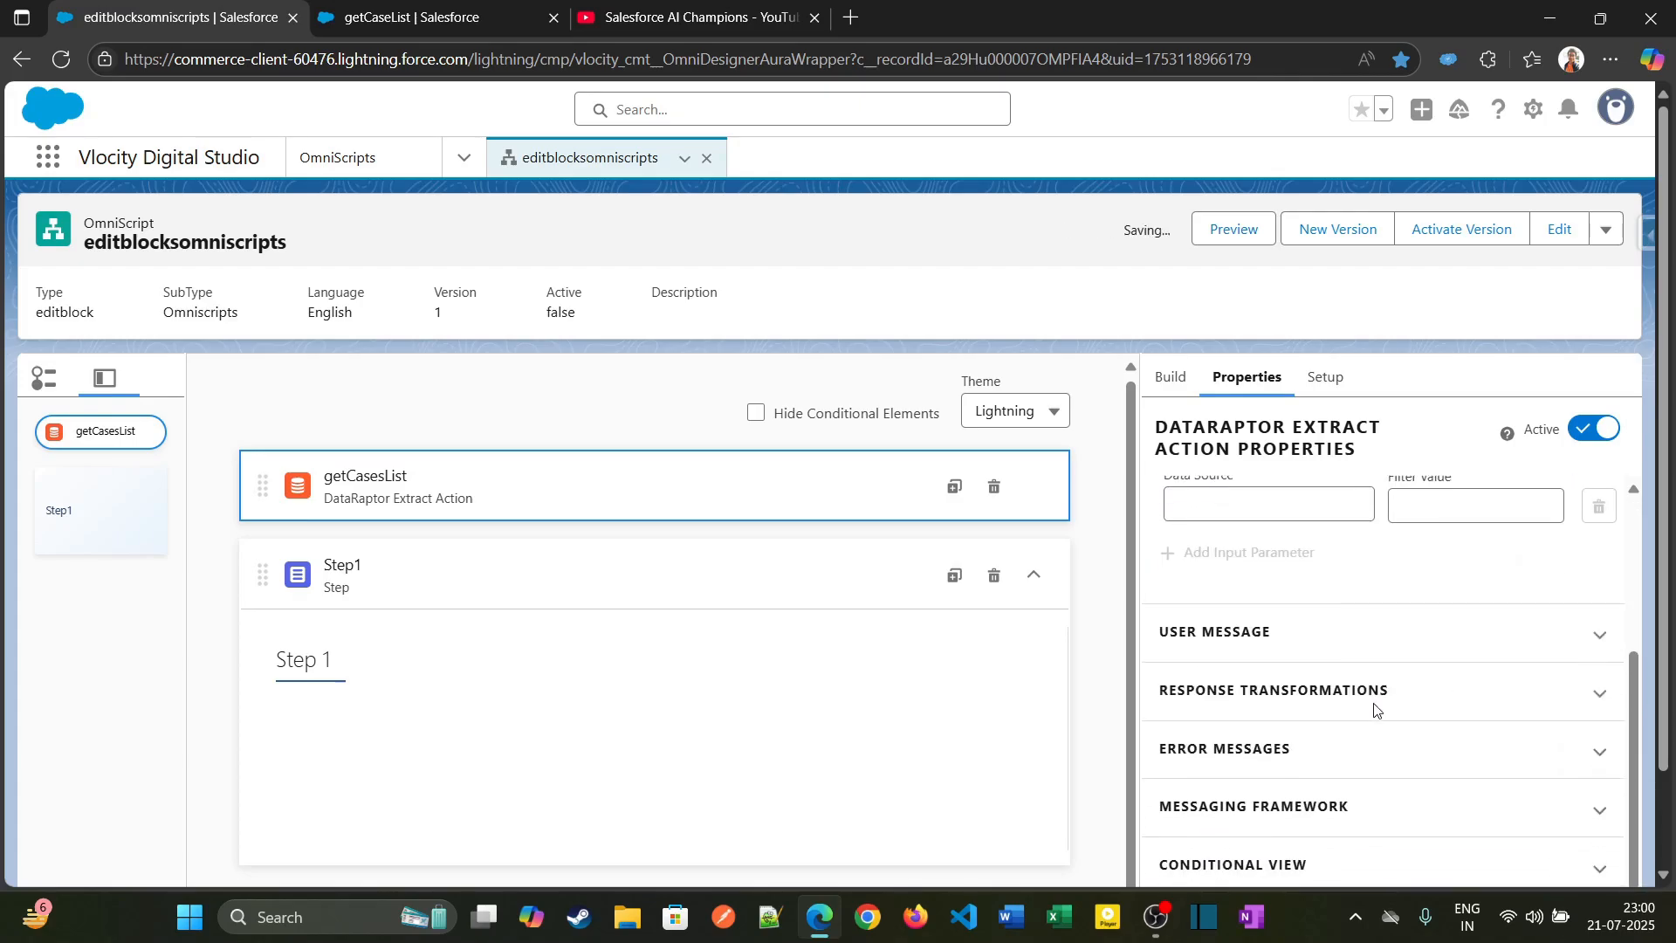
scroll(1295, 699, "down", 2)
scroll(1193, 711, "up", 5)
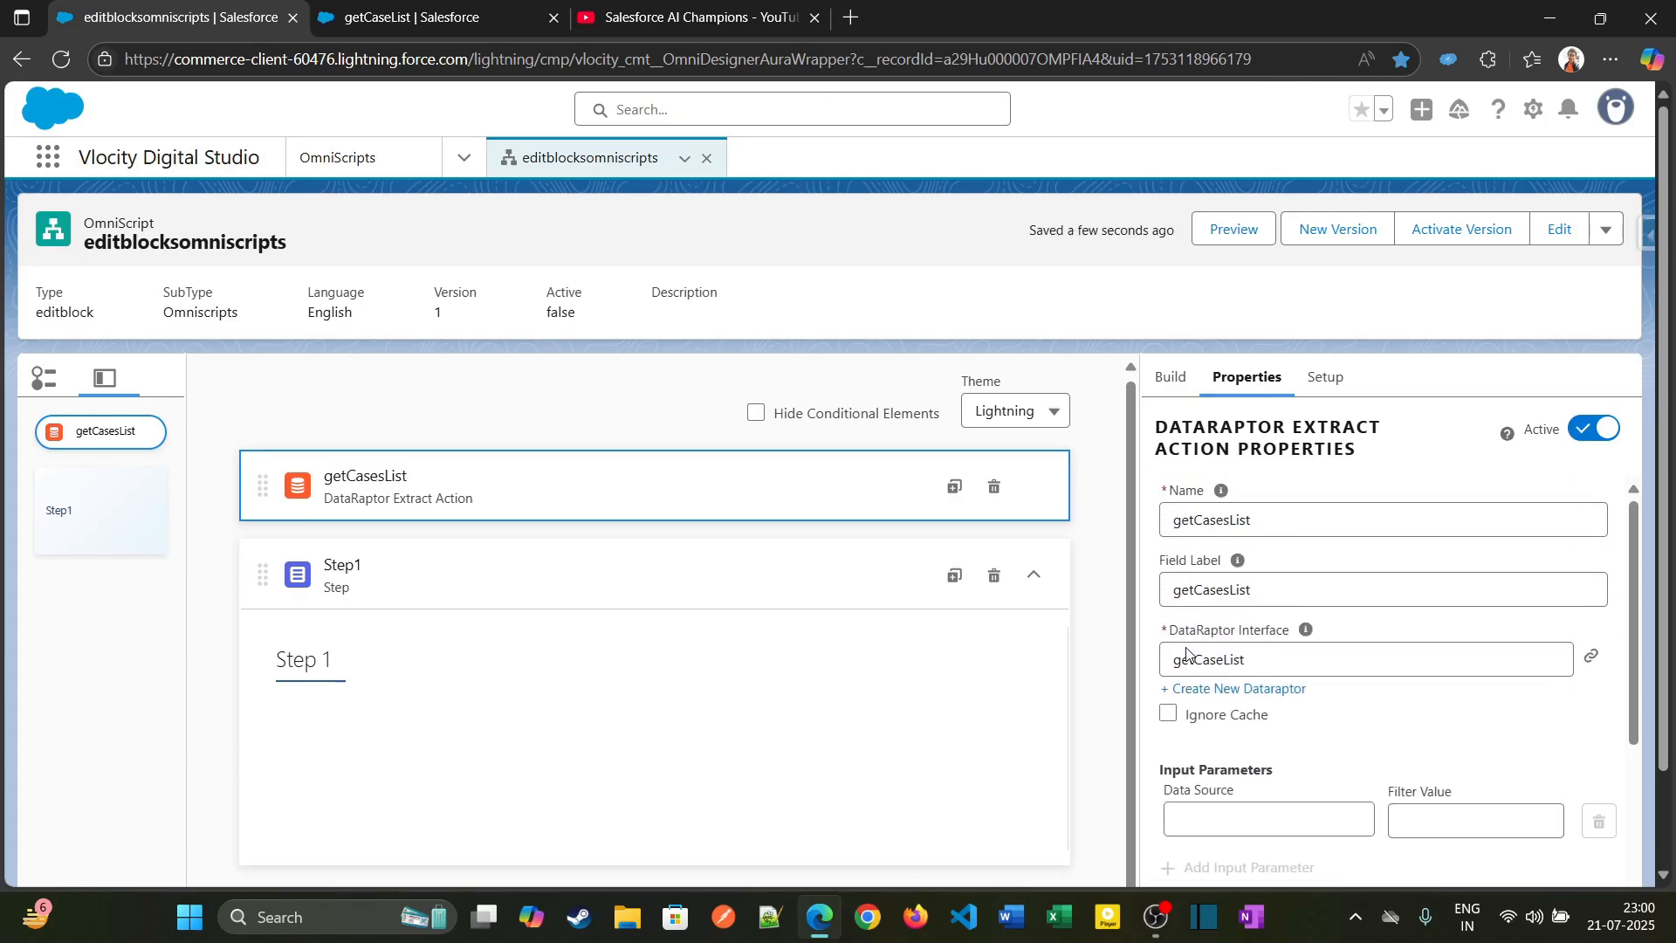
scroll(1291, 711, "down", 5)
scroll(1276, 734, "up", 2)
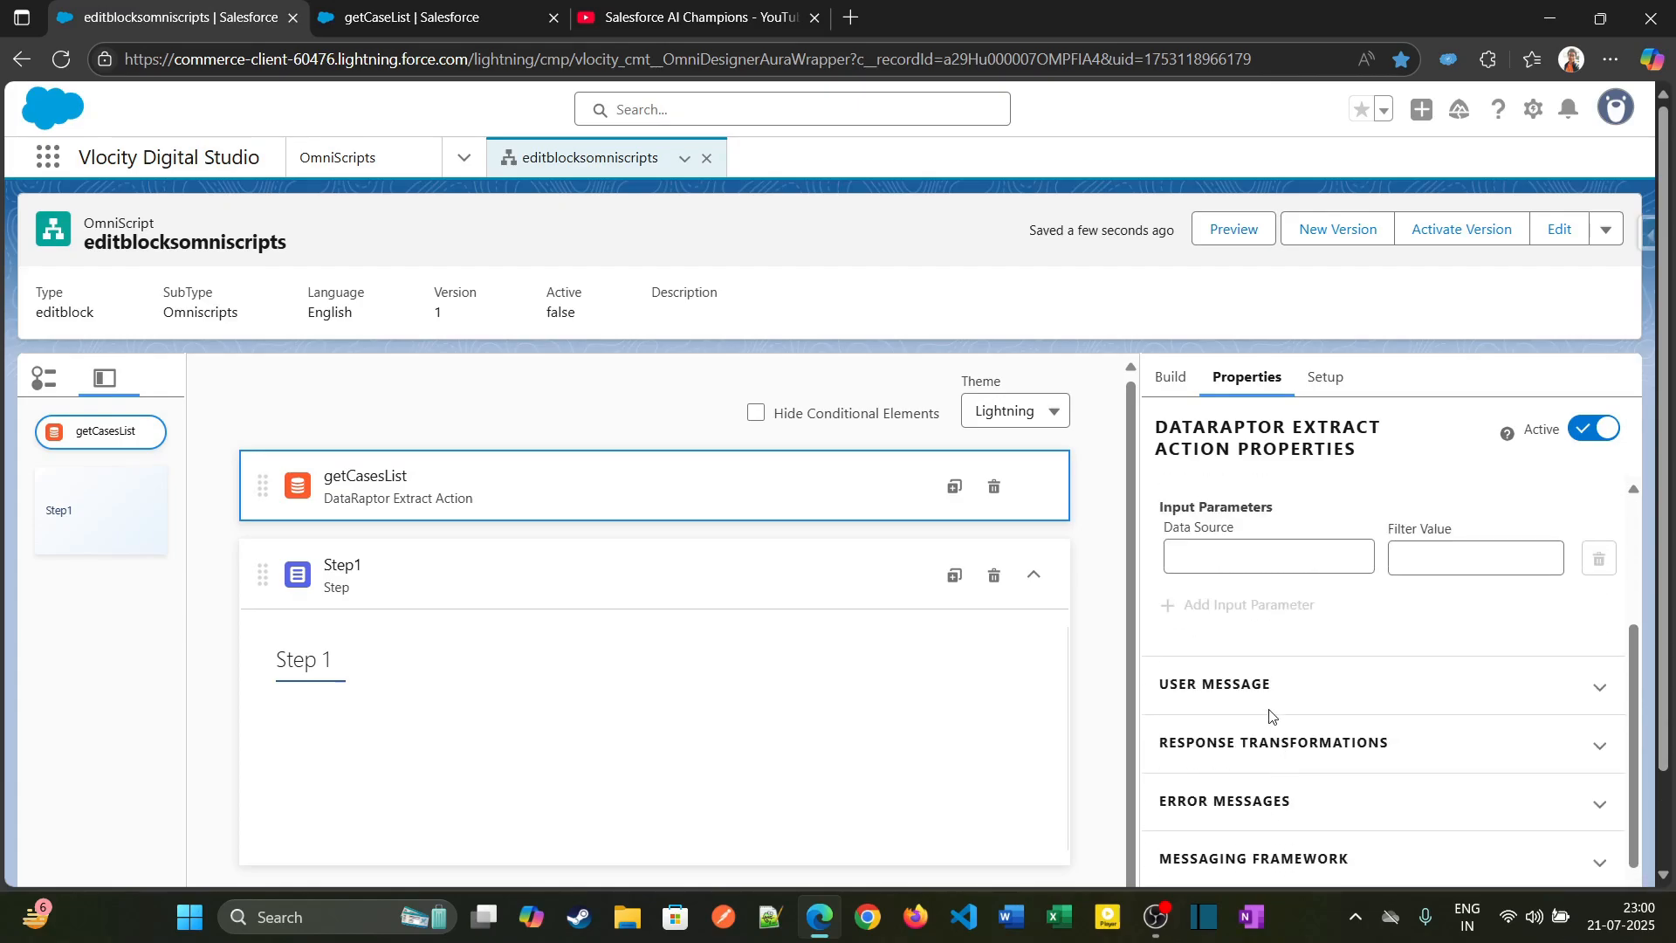
Step: Look over the extract action's remaining property sections and check the extract step and filter of the getCaseList DataRaptor
scroll(1270, 715, "down", 3)
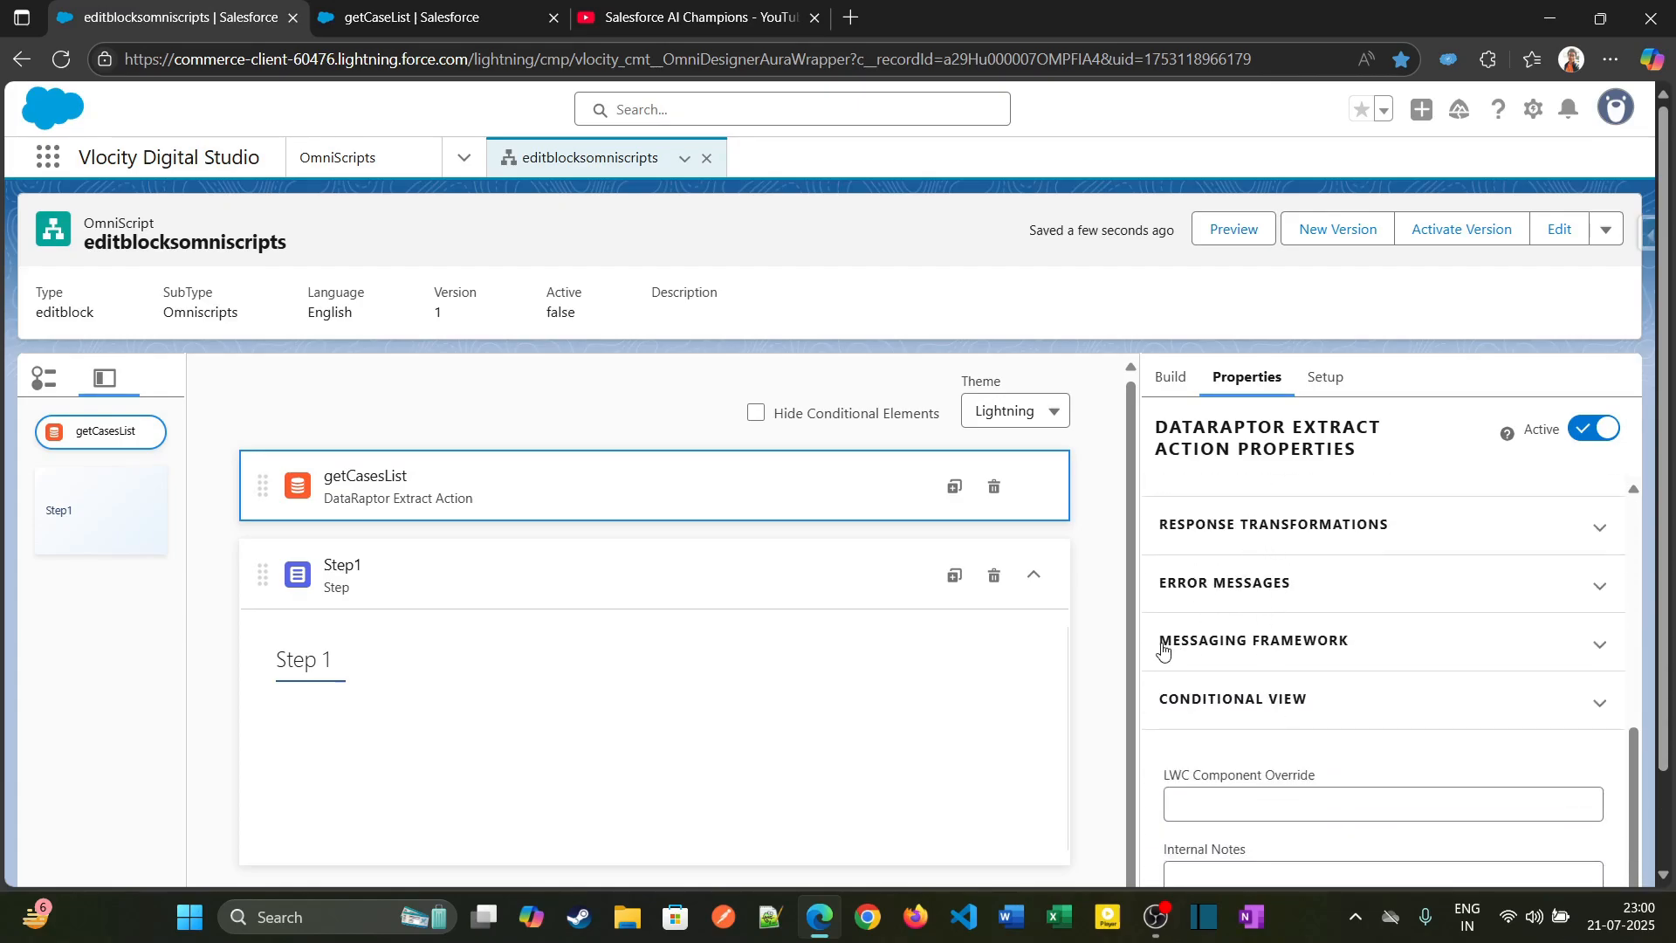
scroll(1170, 651, "up", 2)
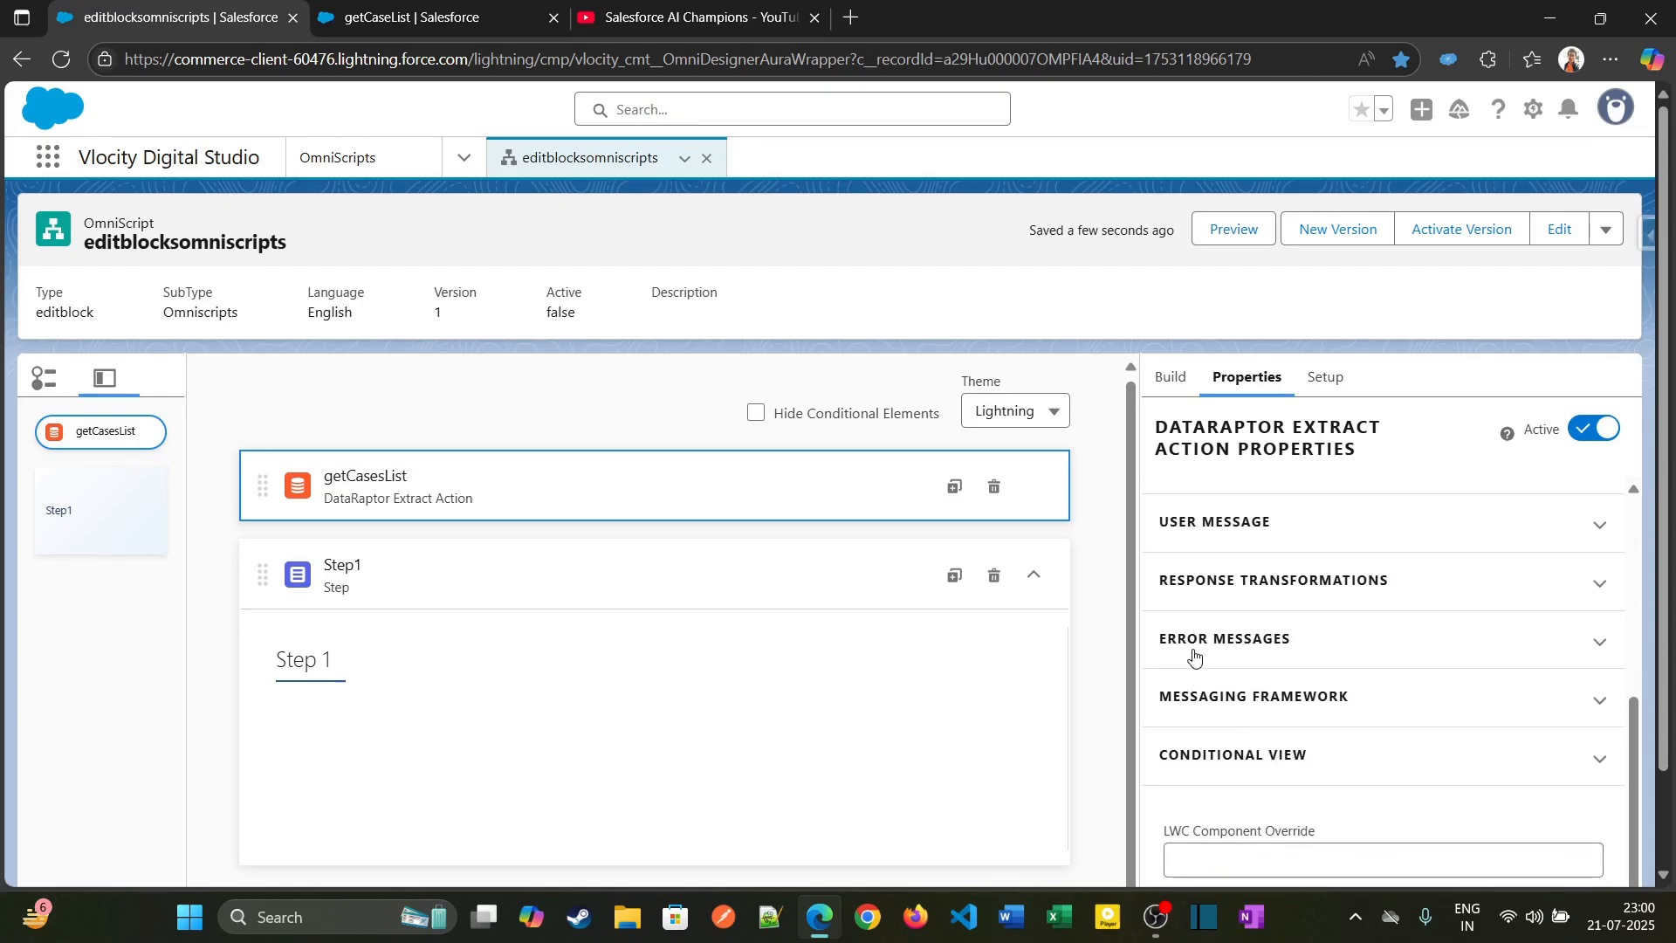
left_click(468, 19)
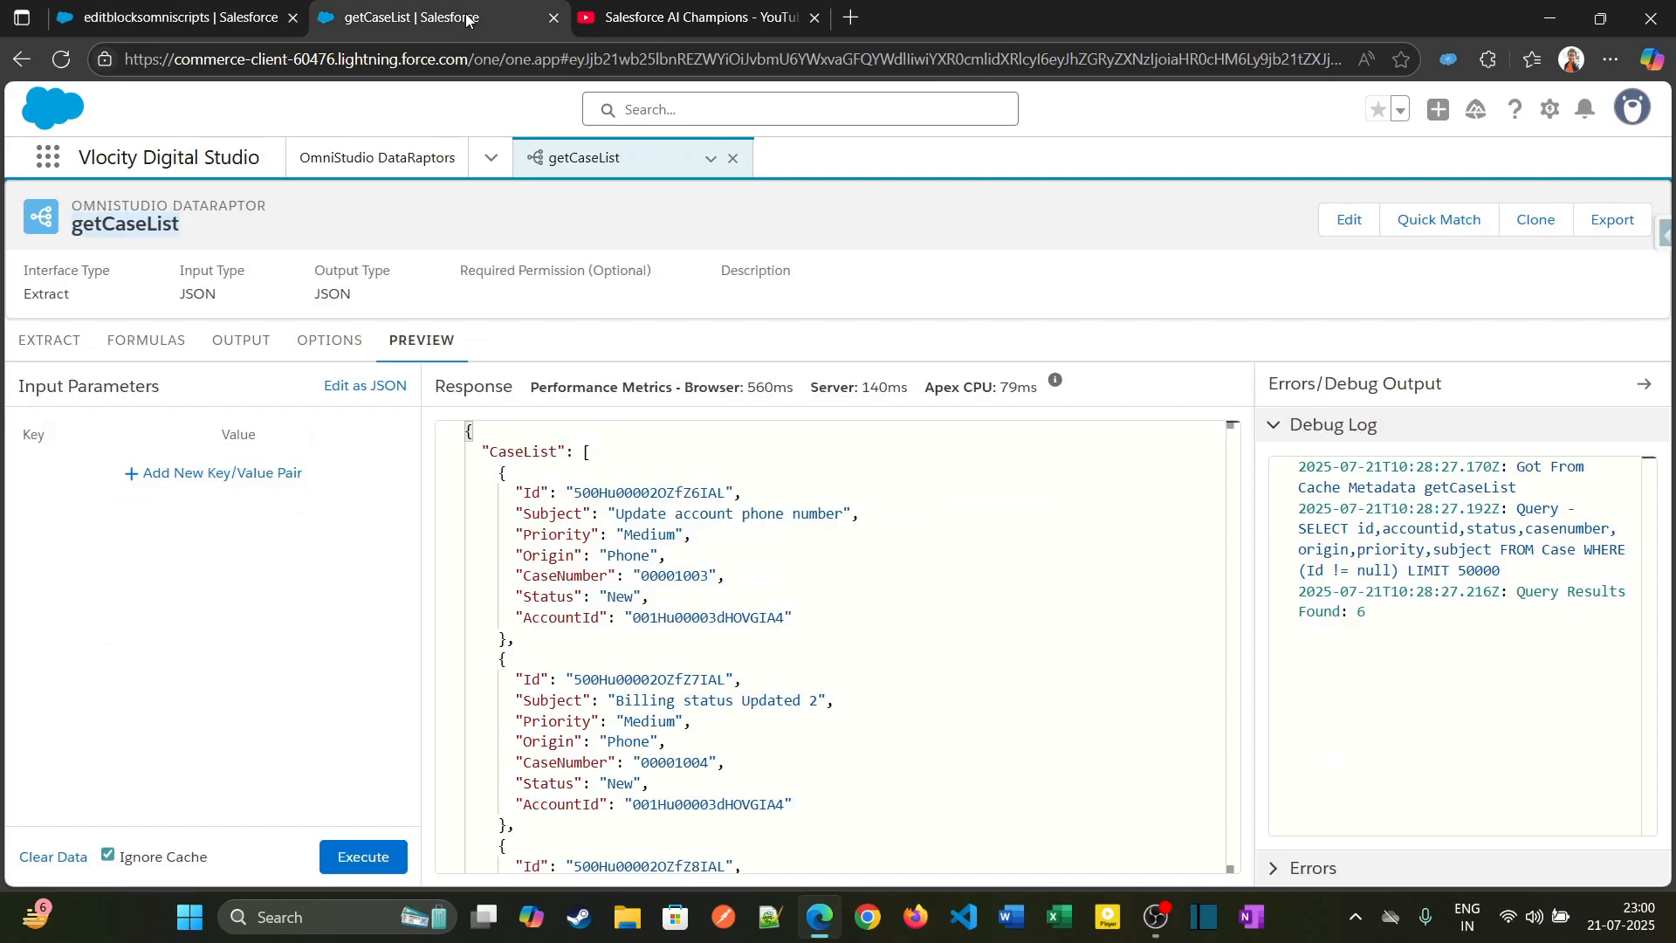
left_click(54, 341)
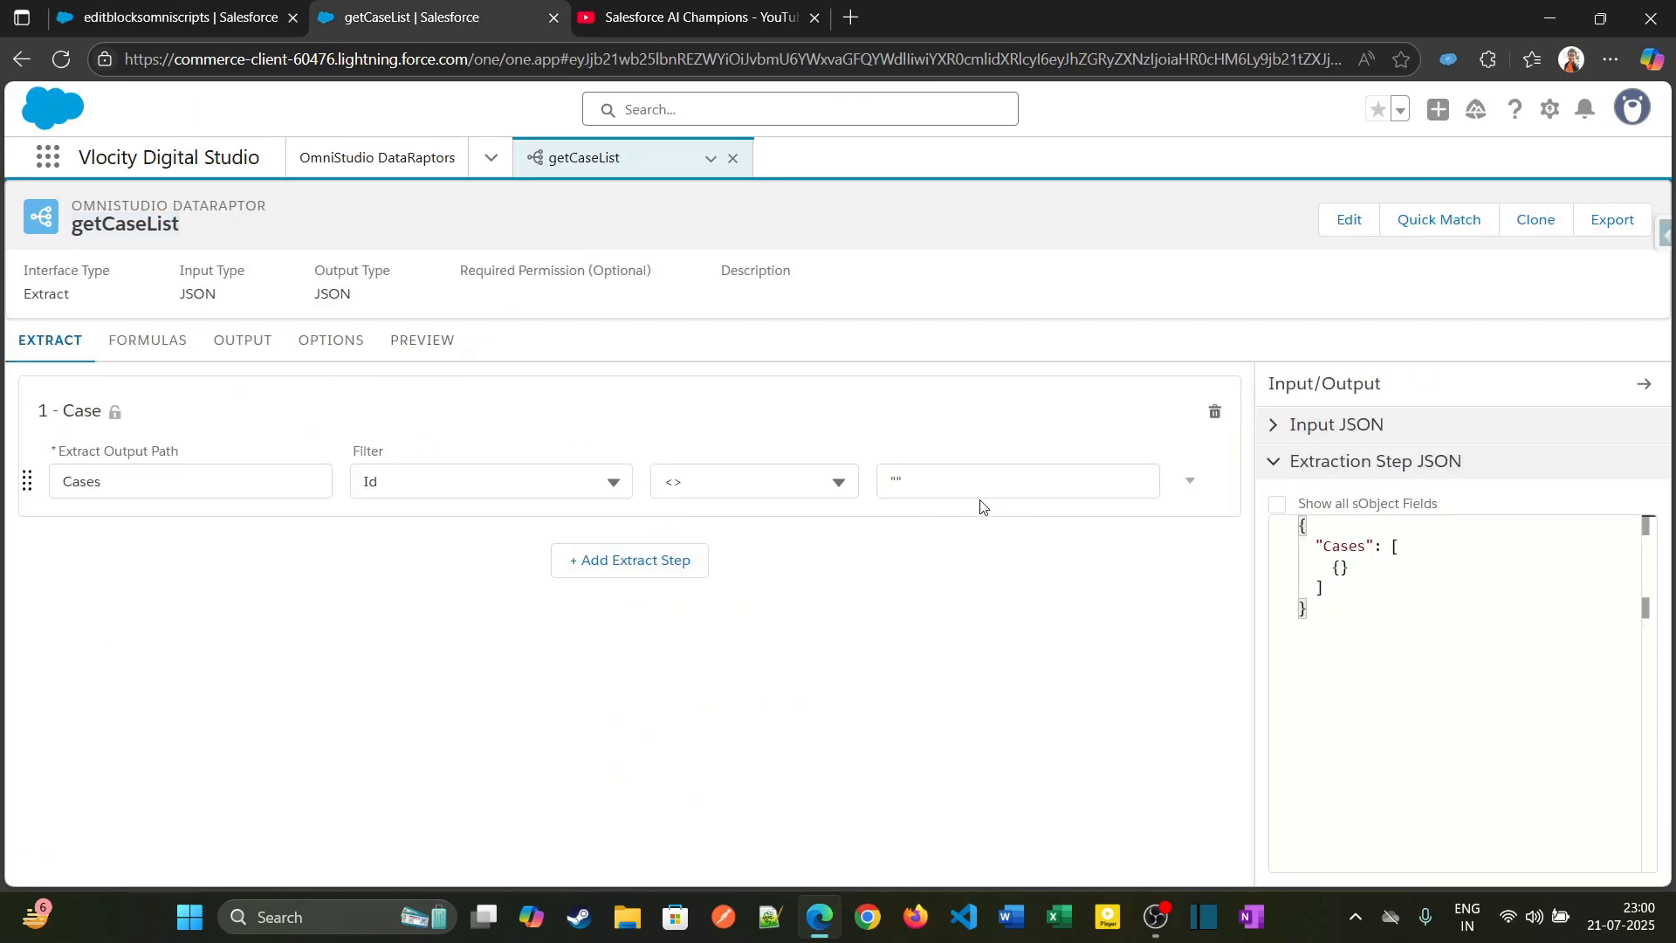
left_click(166, 17)
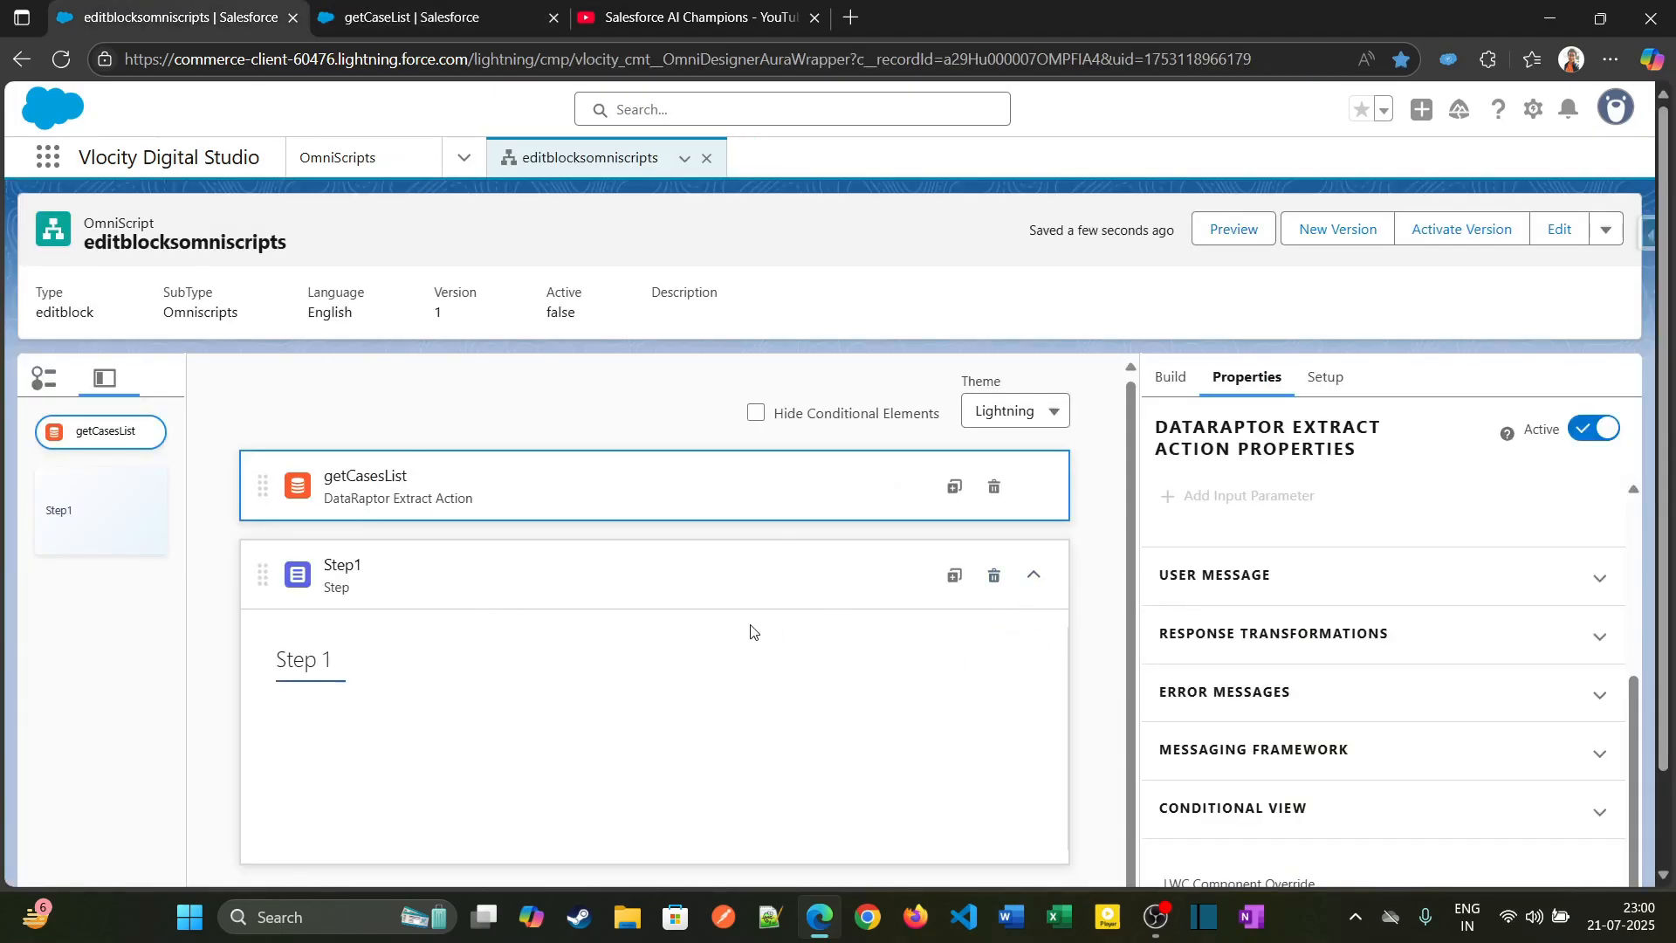
Step: Search the available elements for edit and add an Edit Block inside Step1
left_click(768, 570)
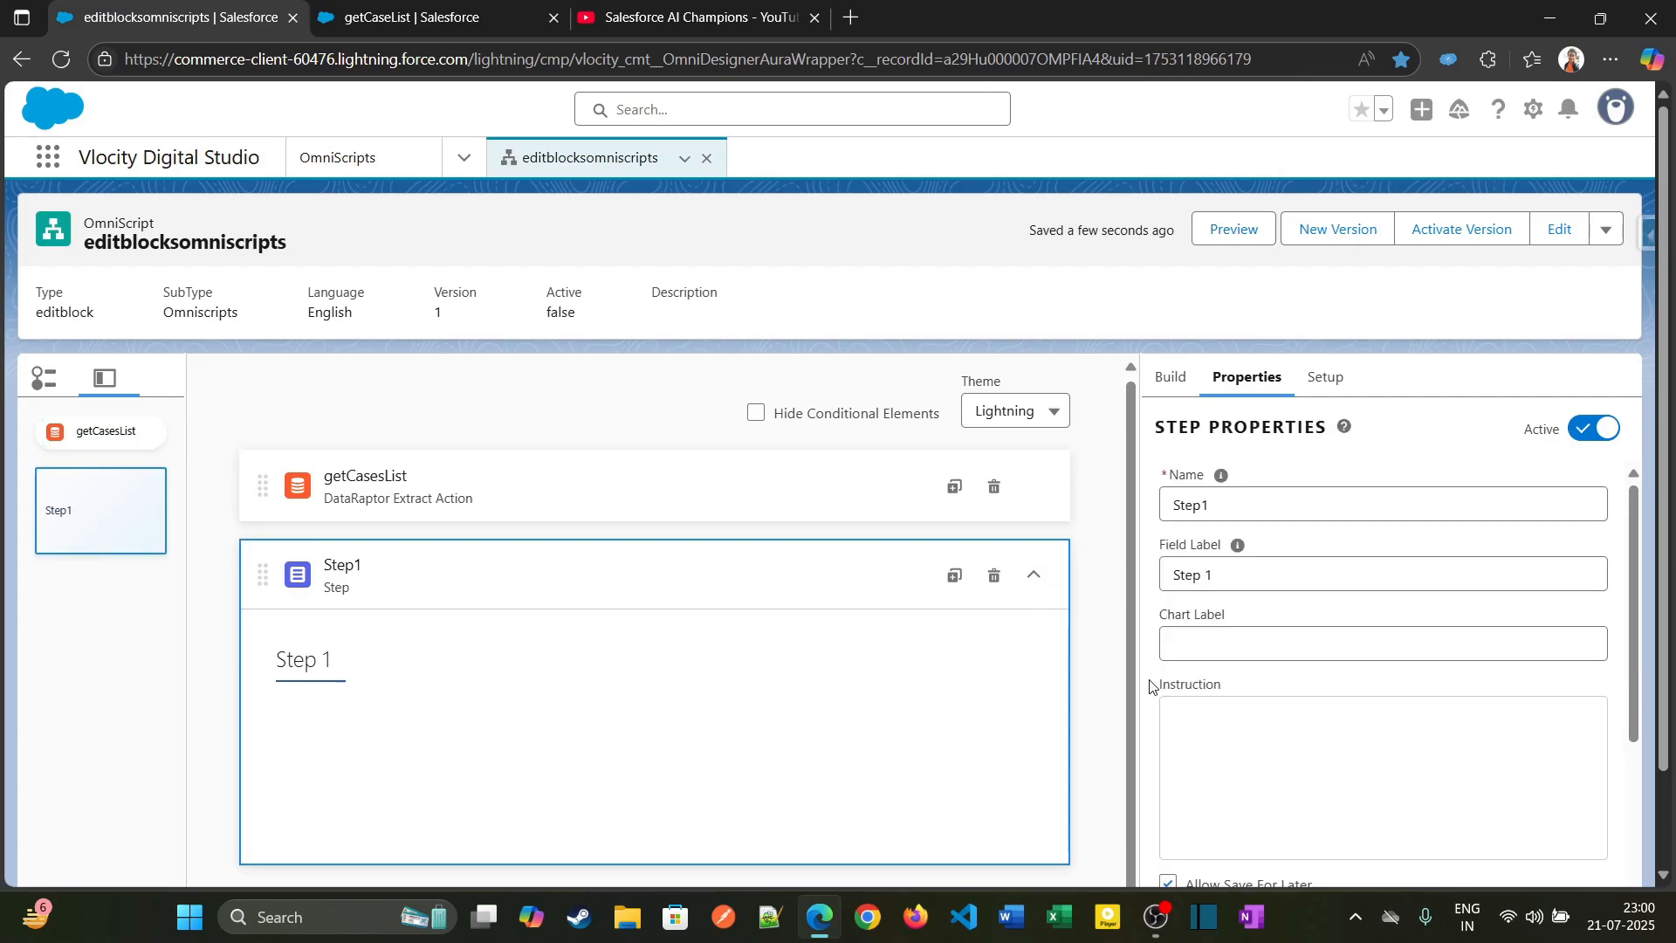
left_click(1187, 399)
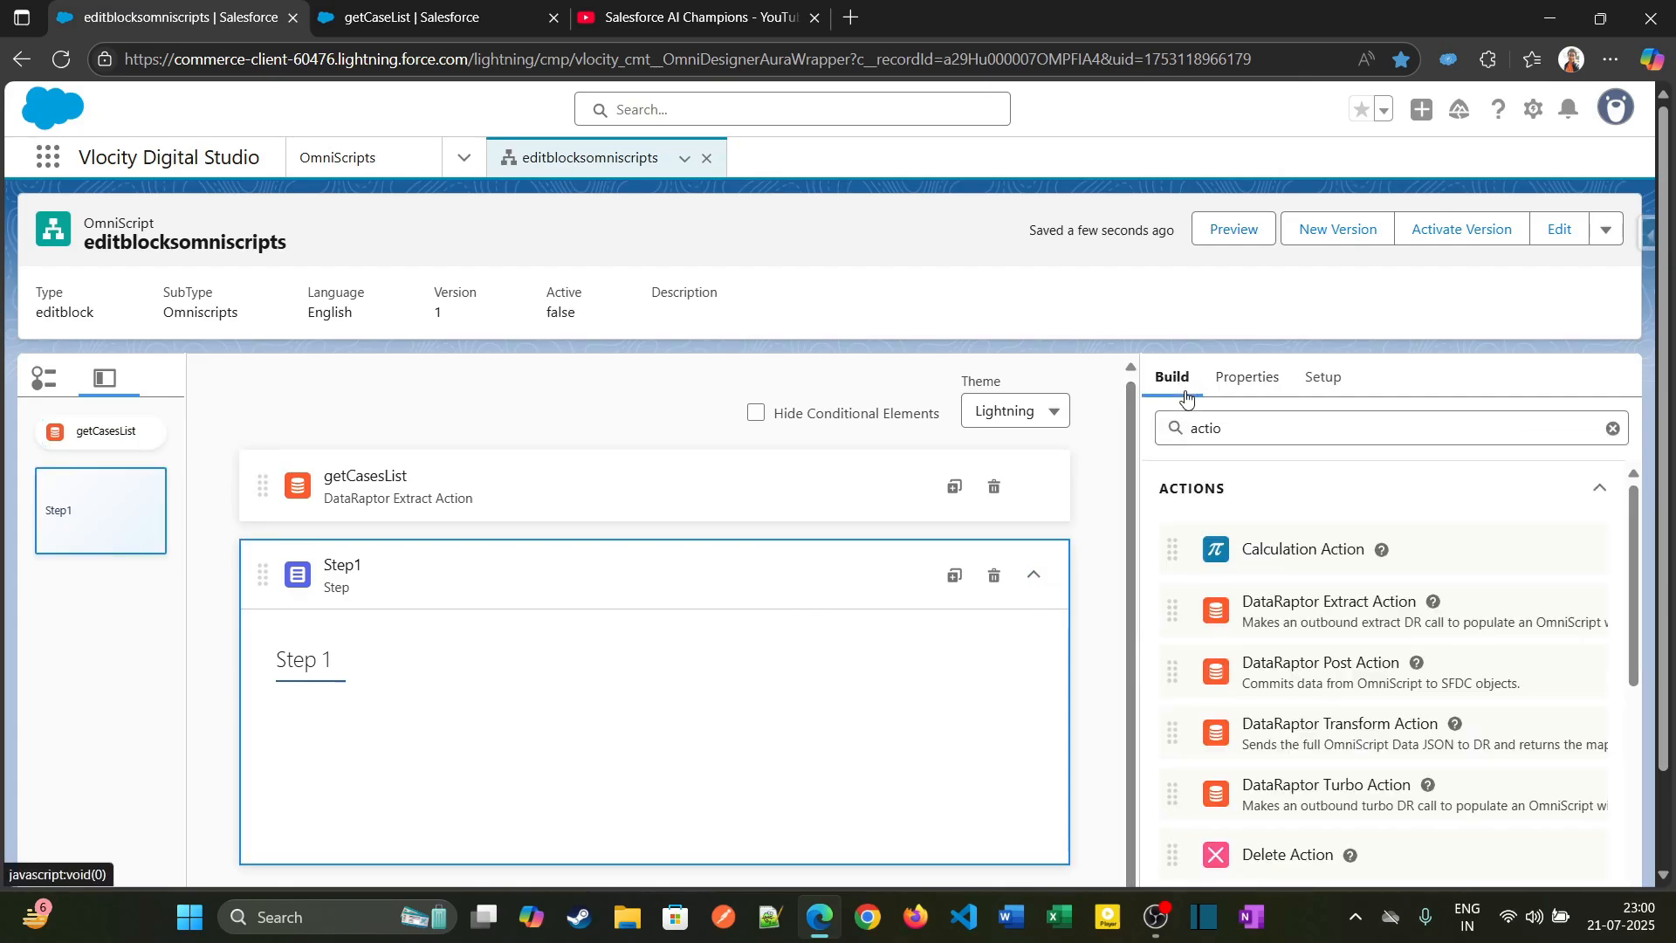
left_click(1223, 430)
key("ctrl+a")
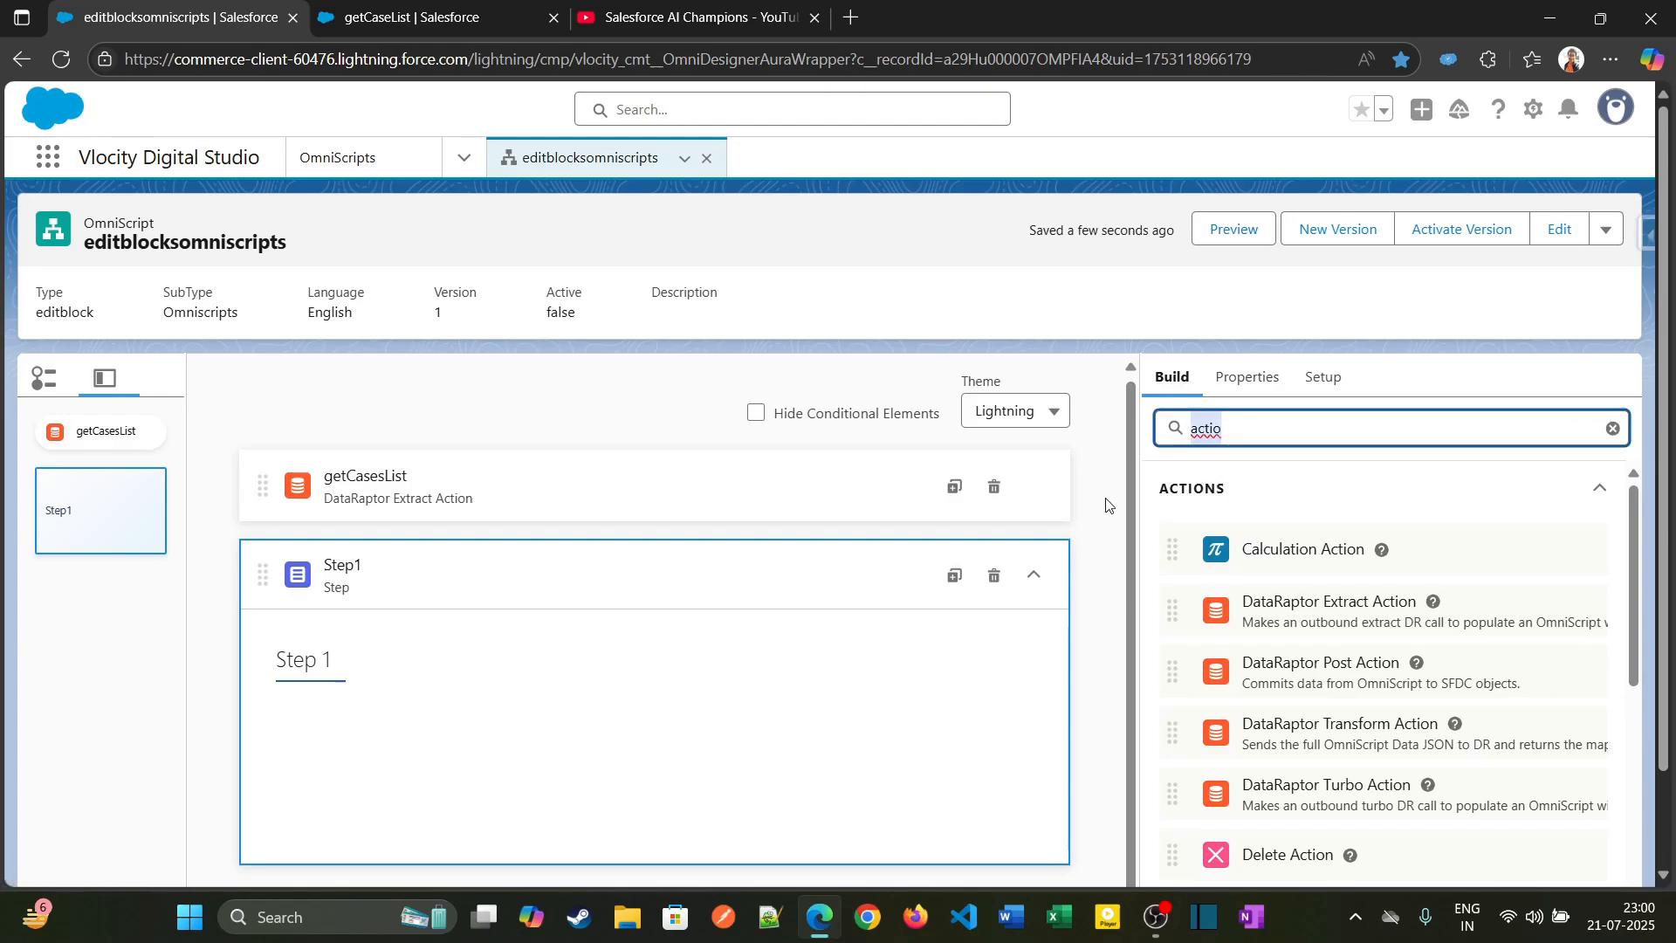
type("edit")
scroll(1188, 664, "down", 1)
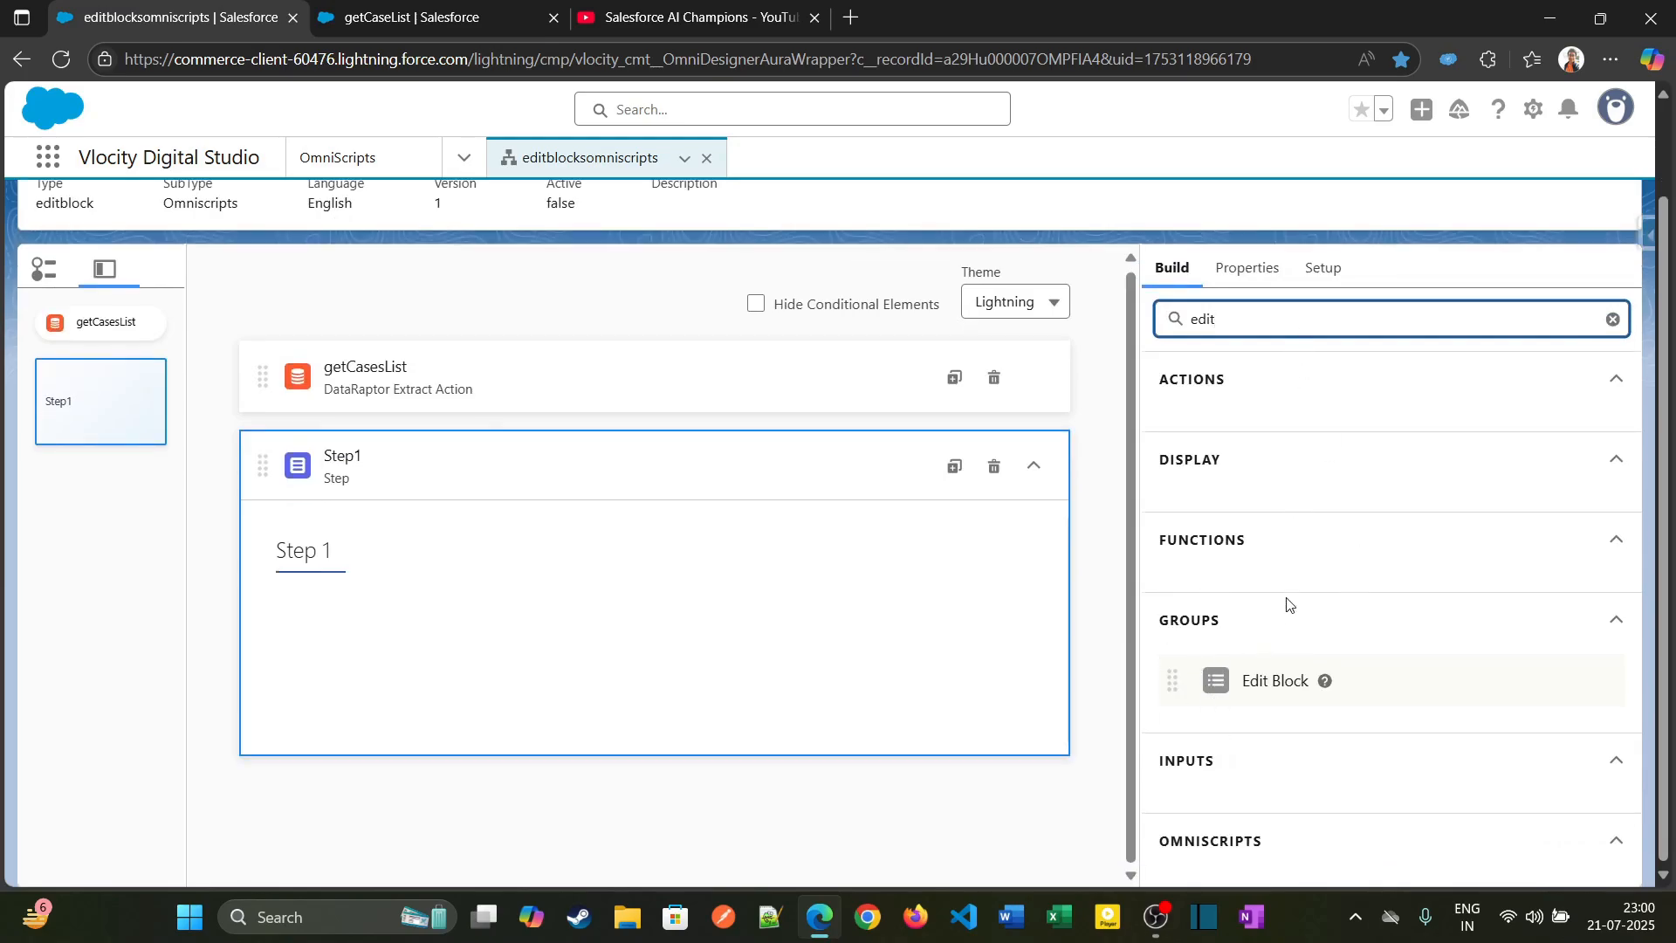
left_click_drag(1264, 683, 700, 622)
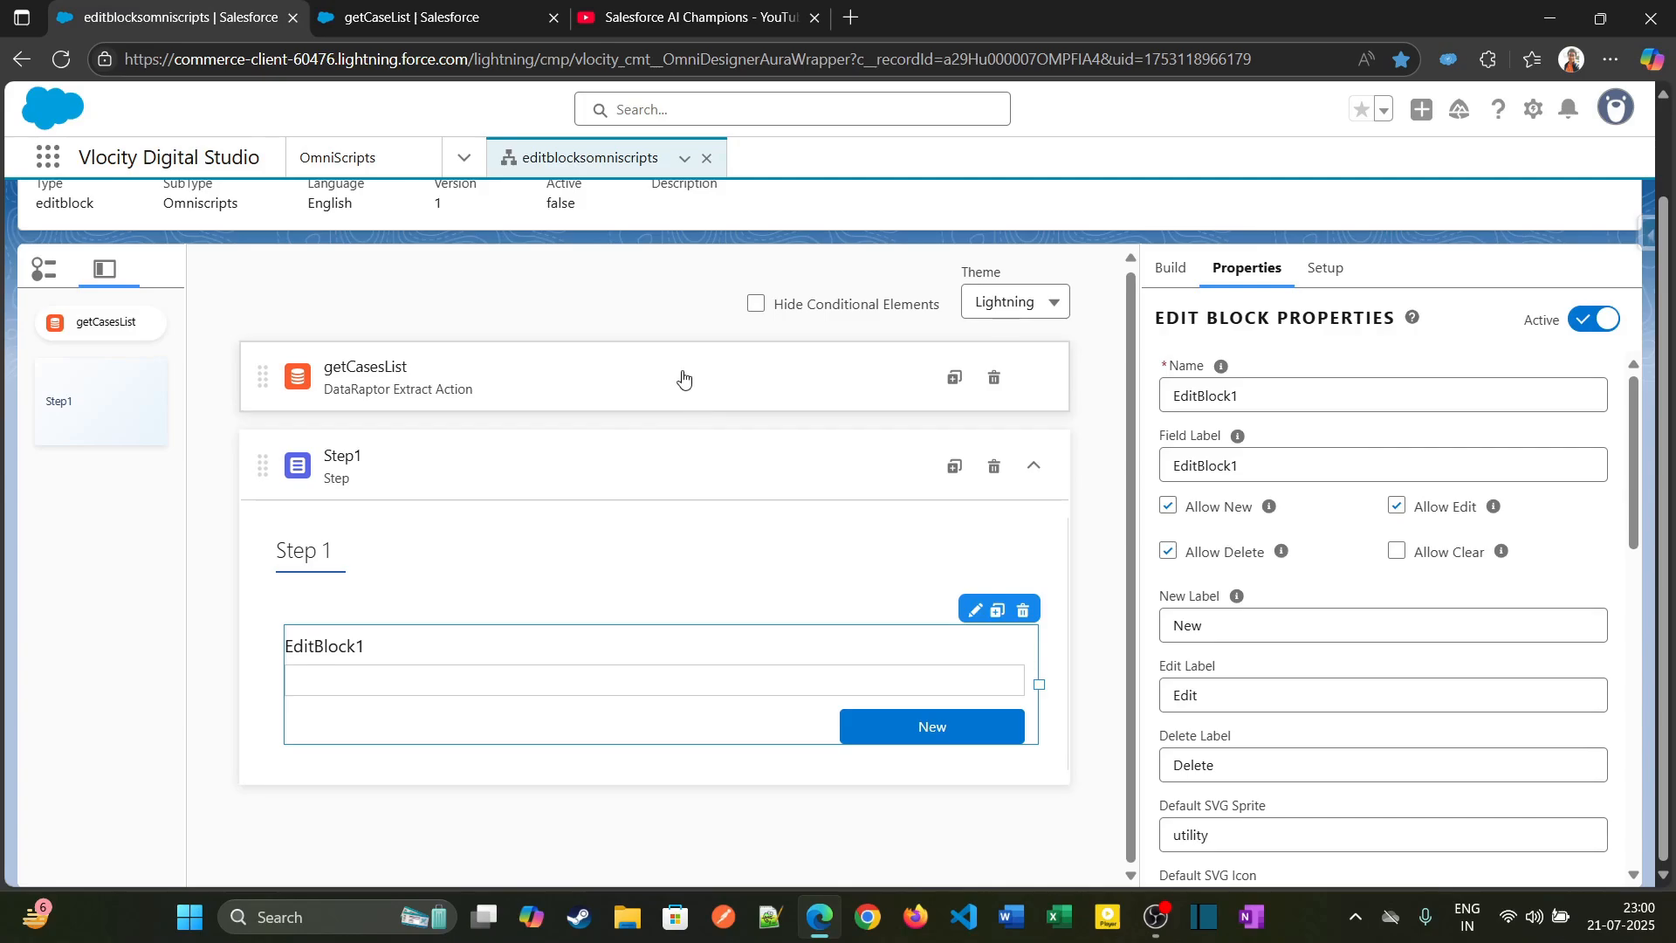
Step: Name the edit block CaseList, matching the list node in the getCaseList DataRaptor's preview response
left_click(398, 18)
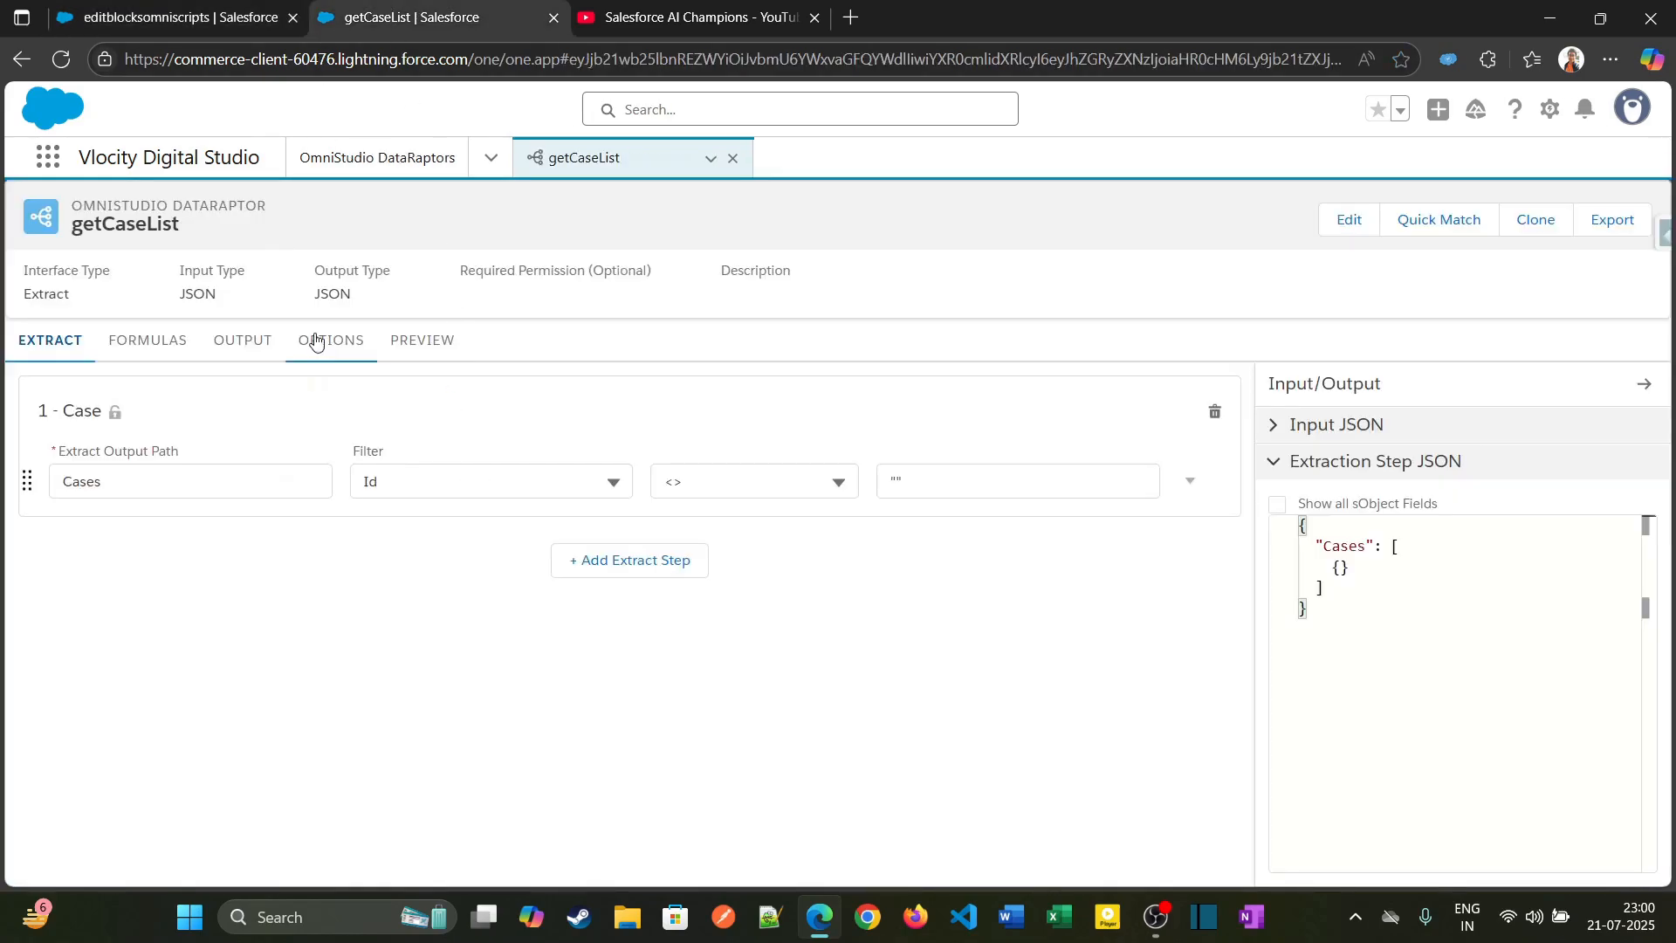
left_click(422, 341)
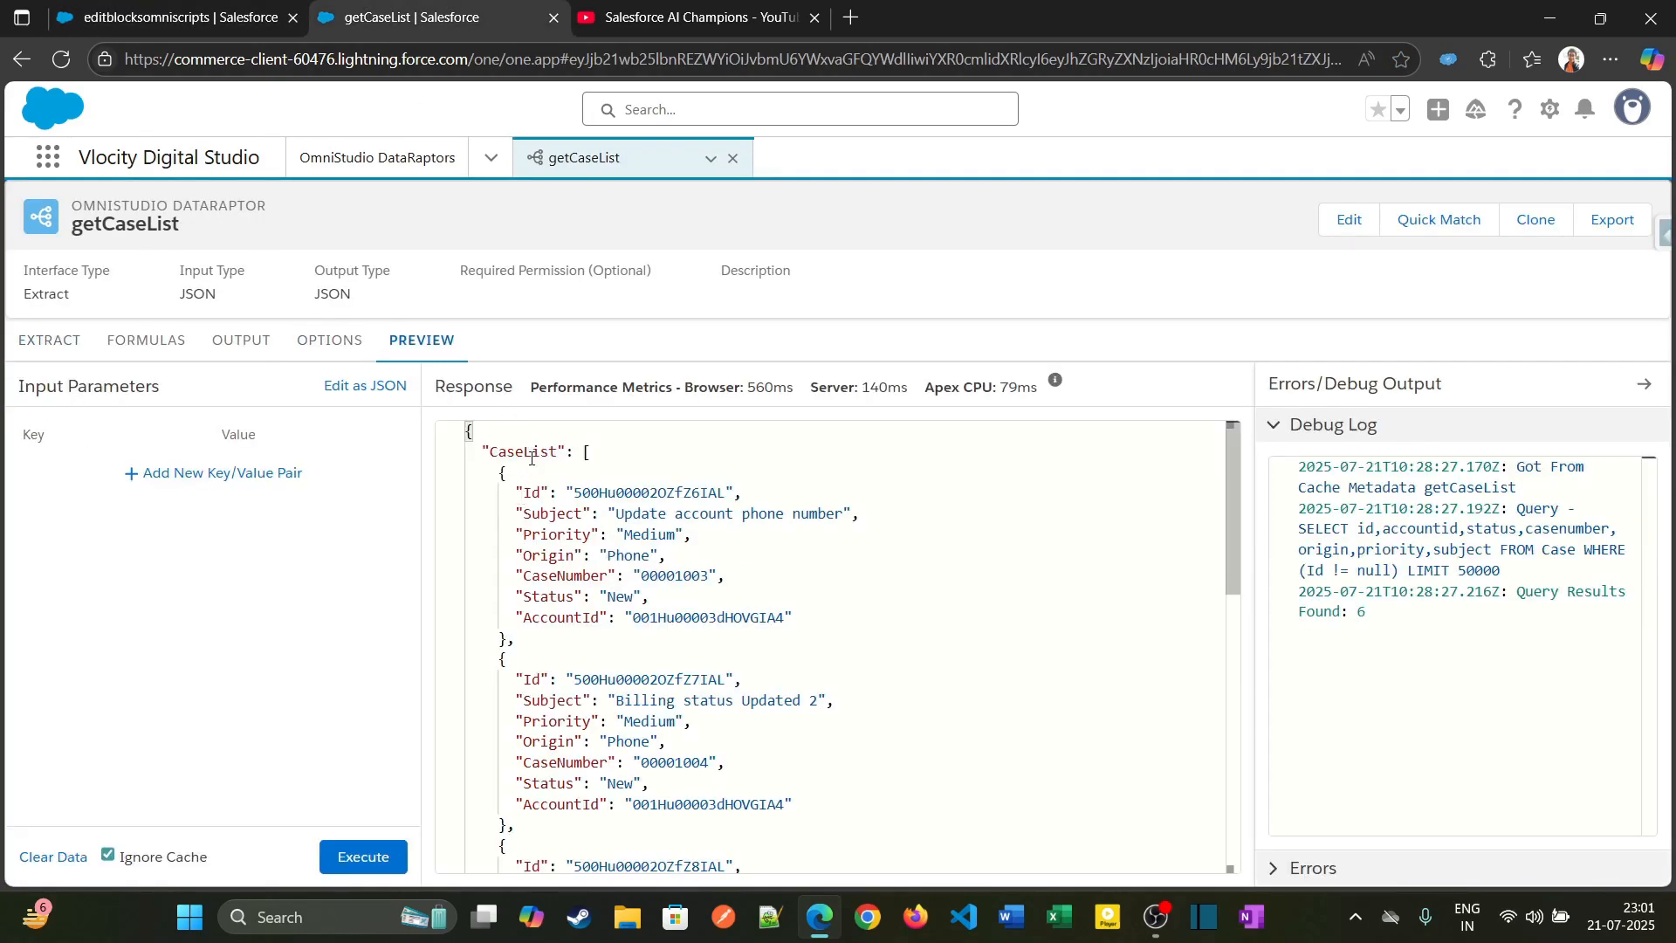
double_click(531, 456)
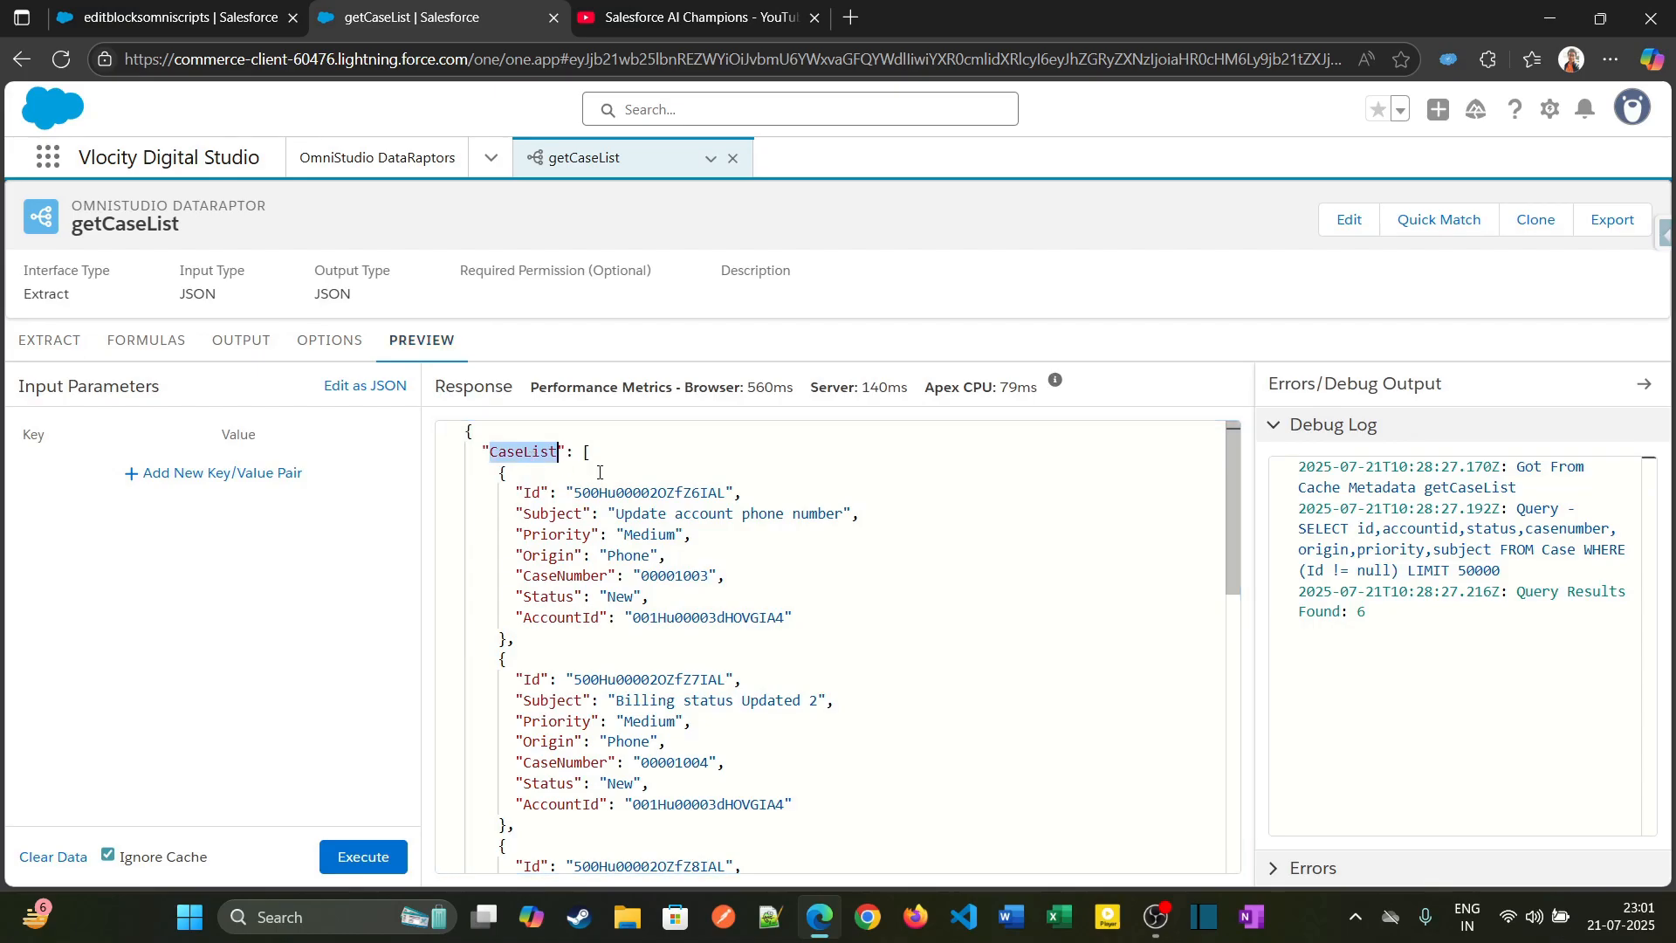
key("ctrl+shift+Tab")
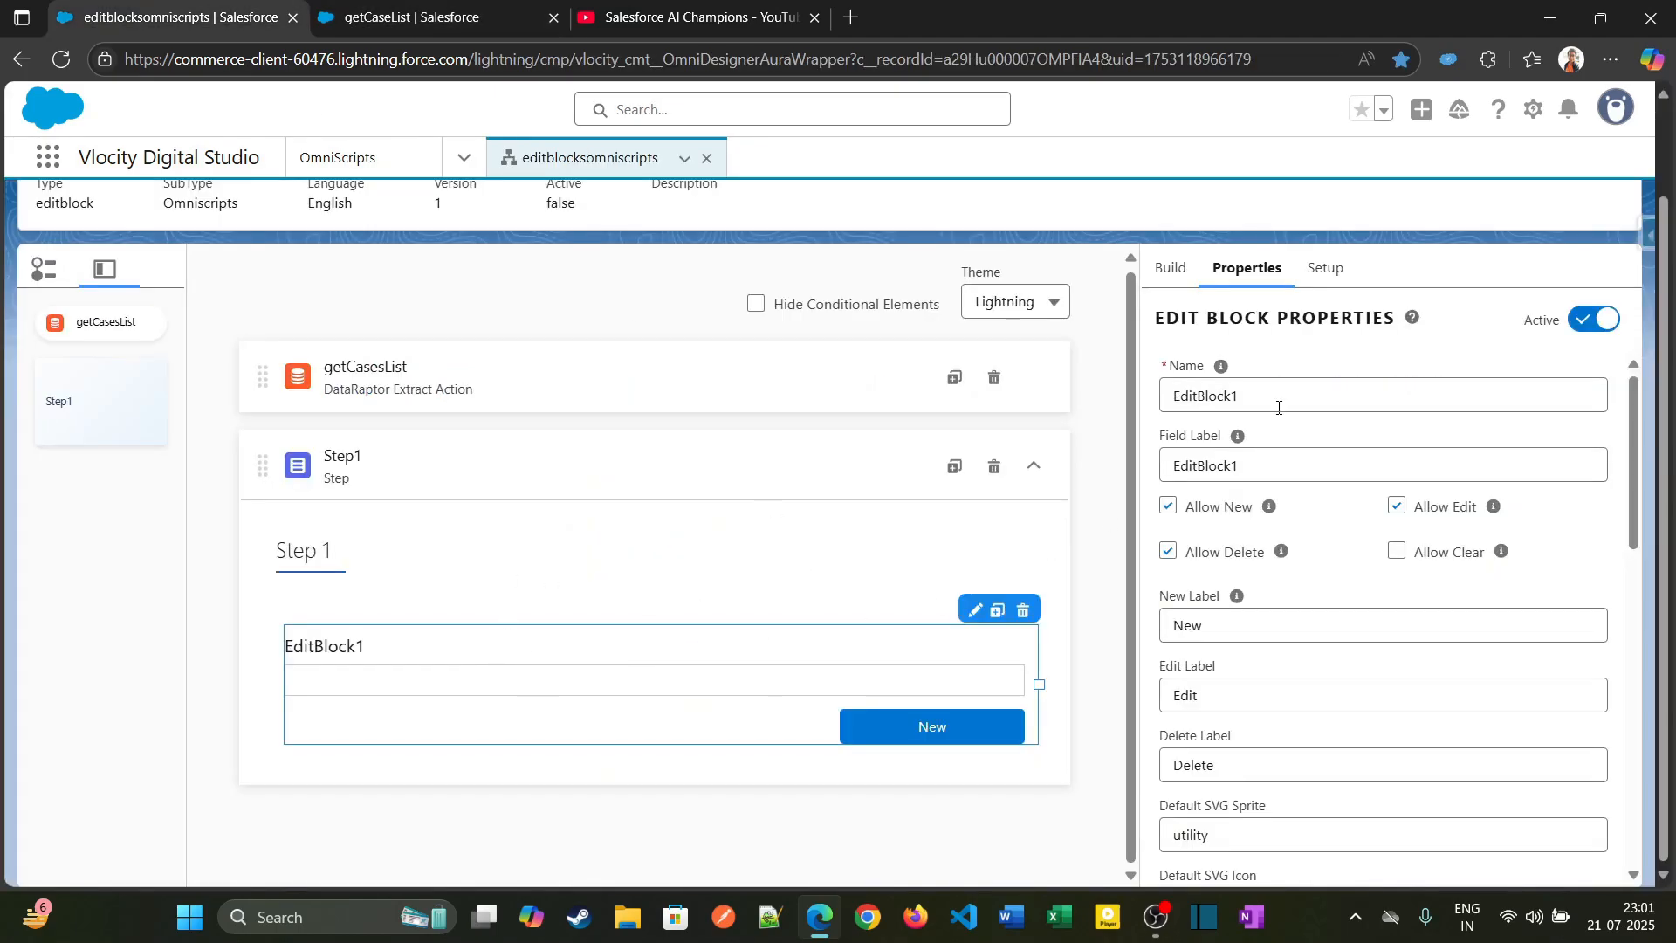
double_click(1278, 407)
type("CaseList")
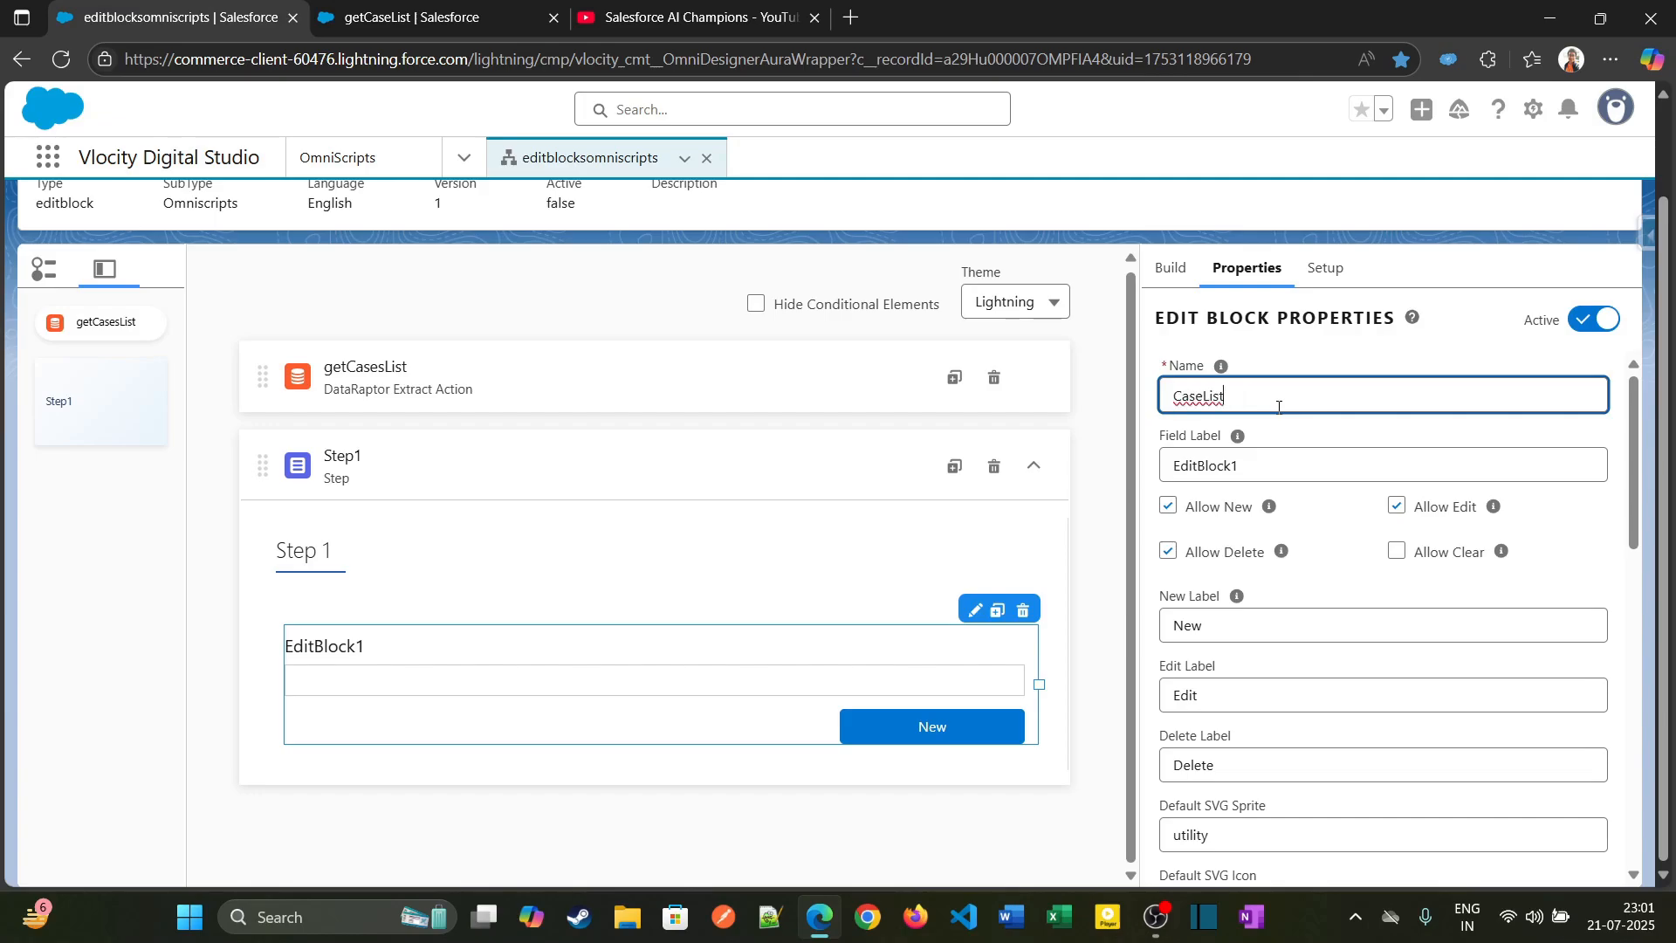
Step: Set the edit block's field label to Cases List and turn off Allow New and Allow Delete
key("Tab")
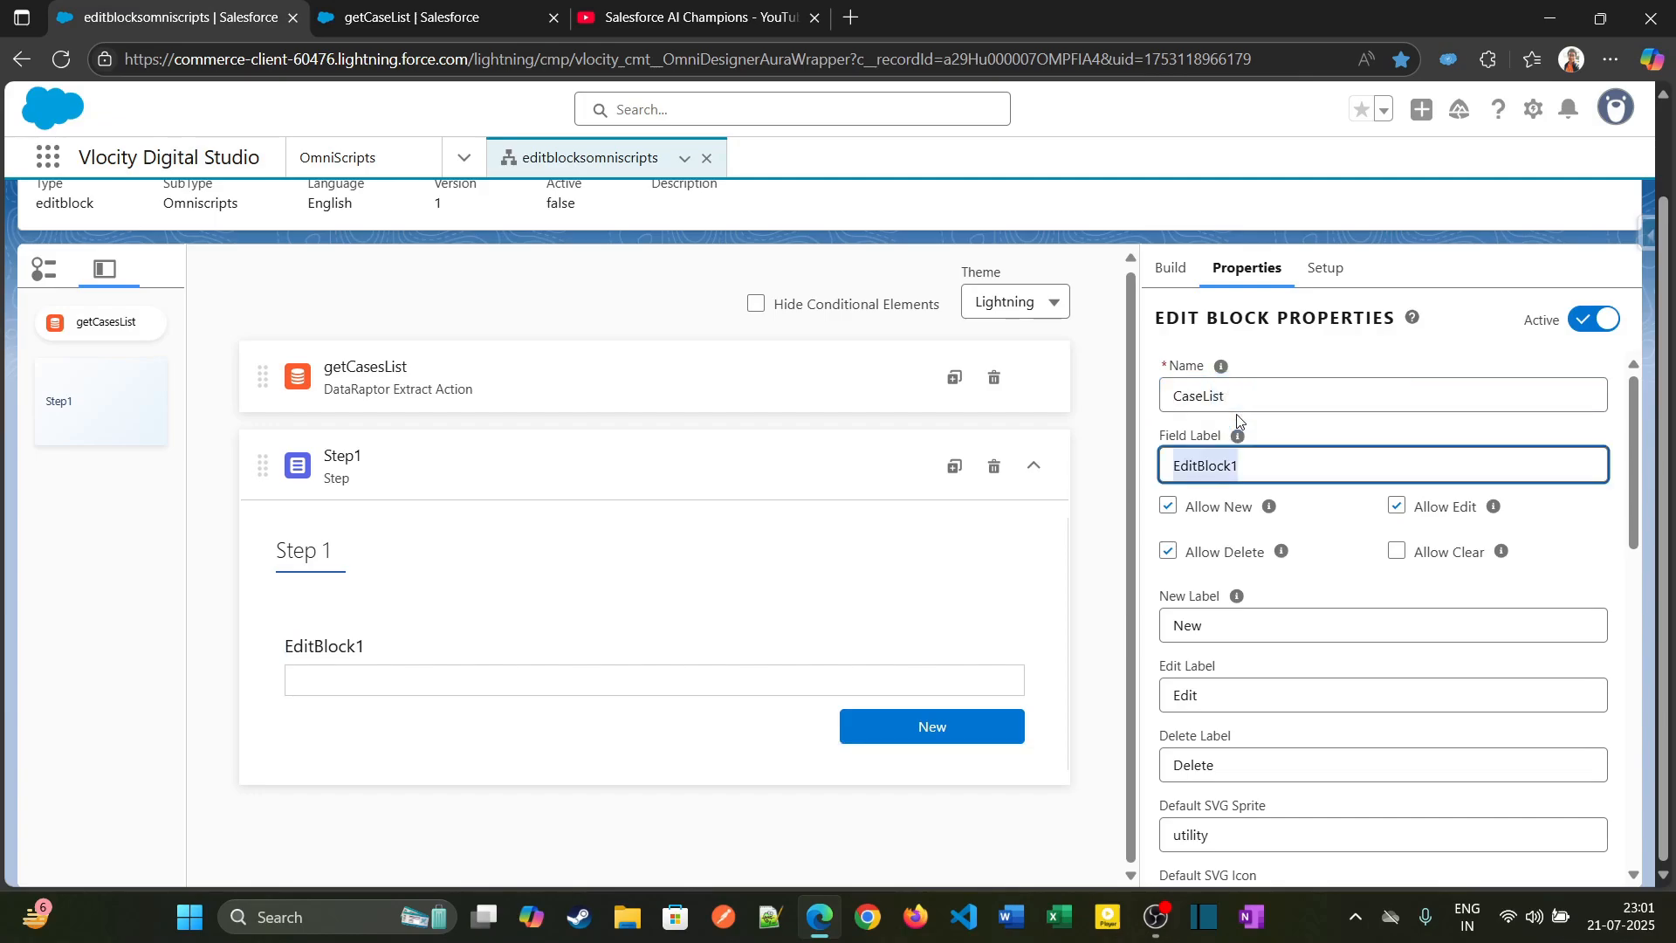
type("CaseList")
left_click(1203, 467)
type("ses List")
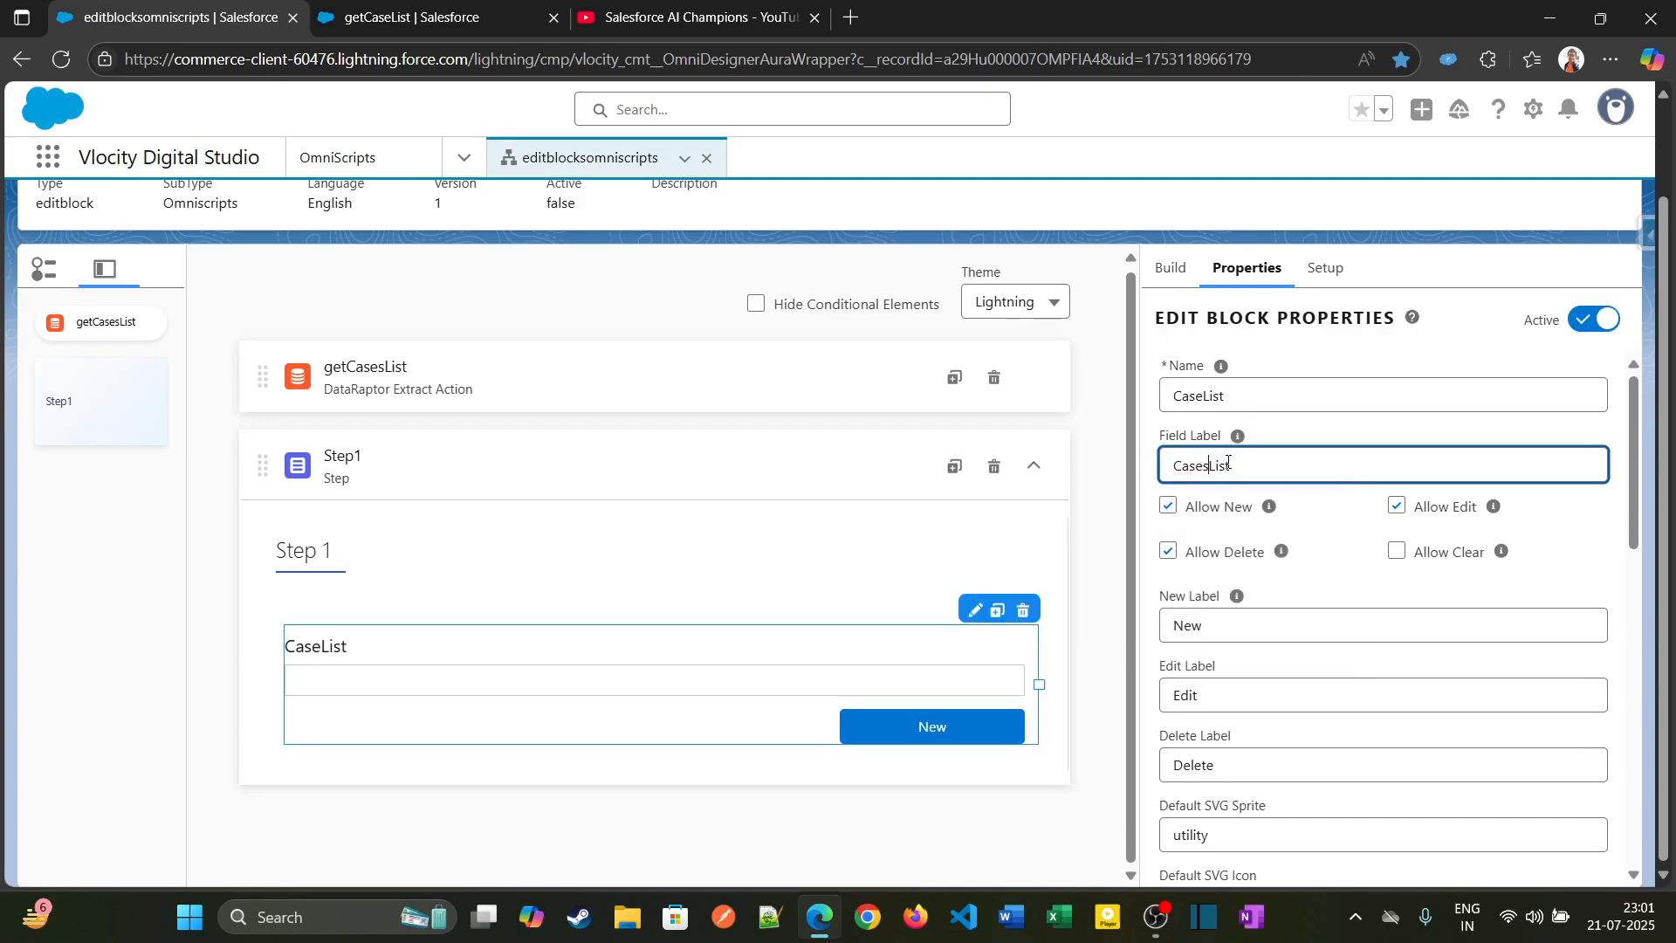
left_click(1170, 509)
left_click(1169, 551)
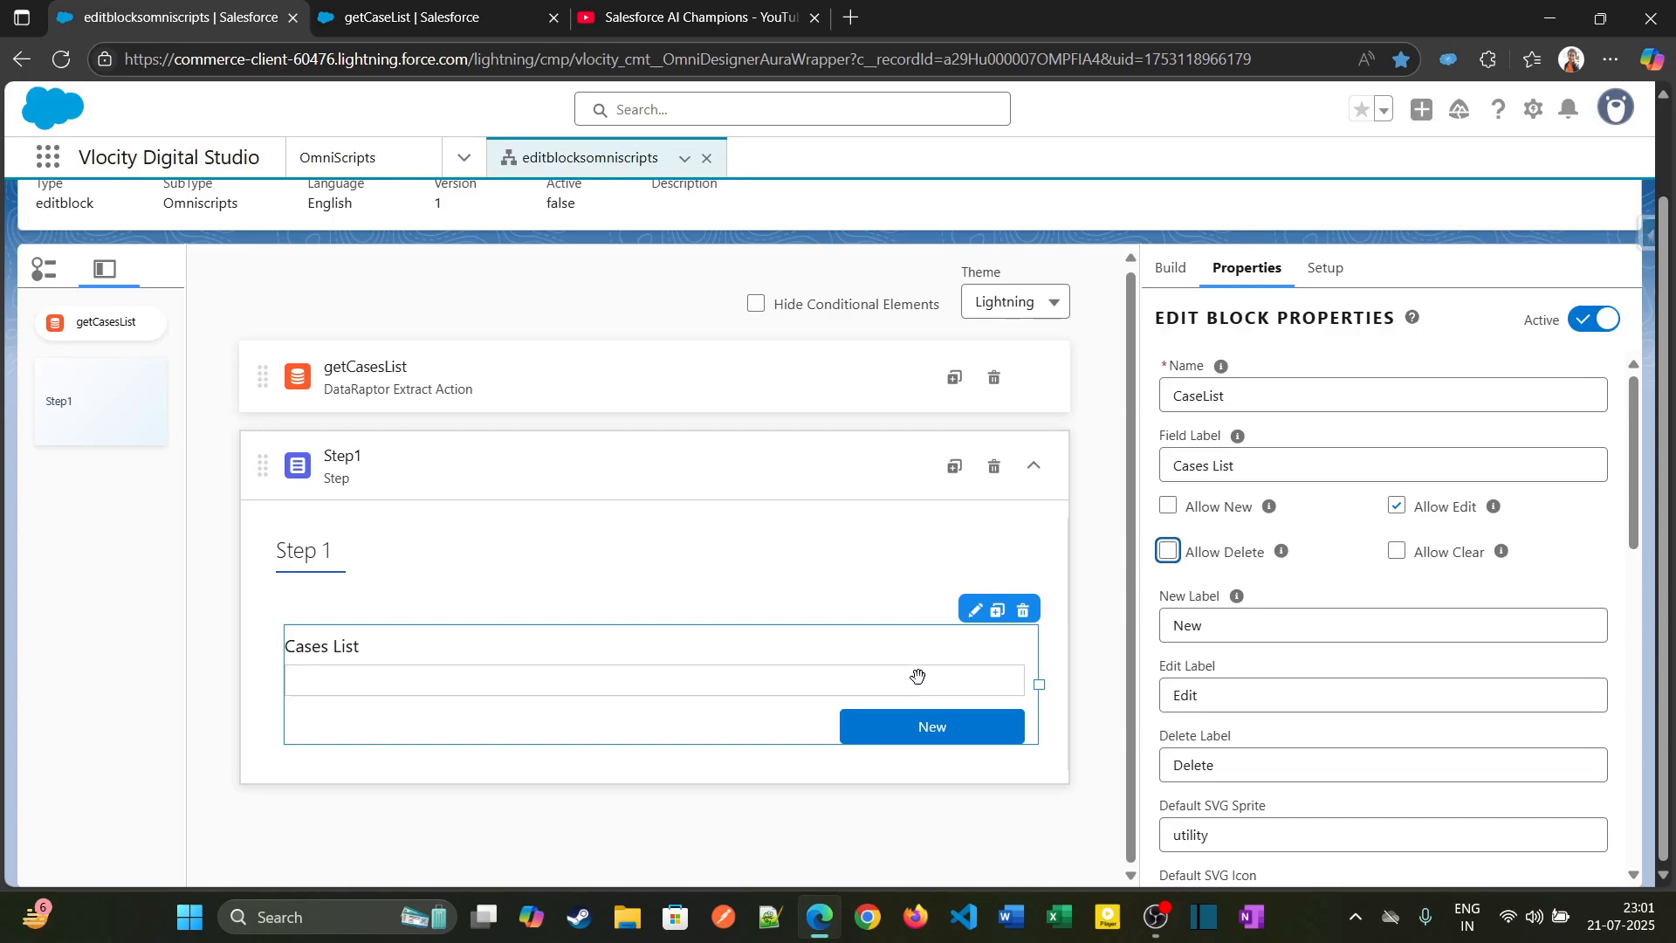
Step: Set the edit block's default SVG icon to case and its select mode to Single
scroll(1249, 687, "down", 2)
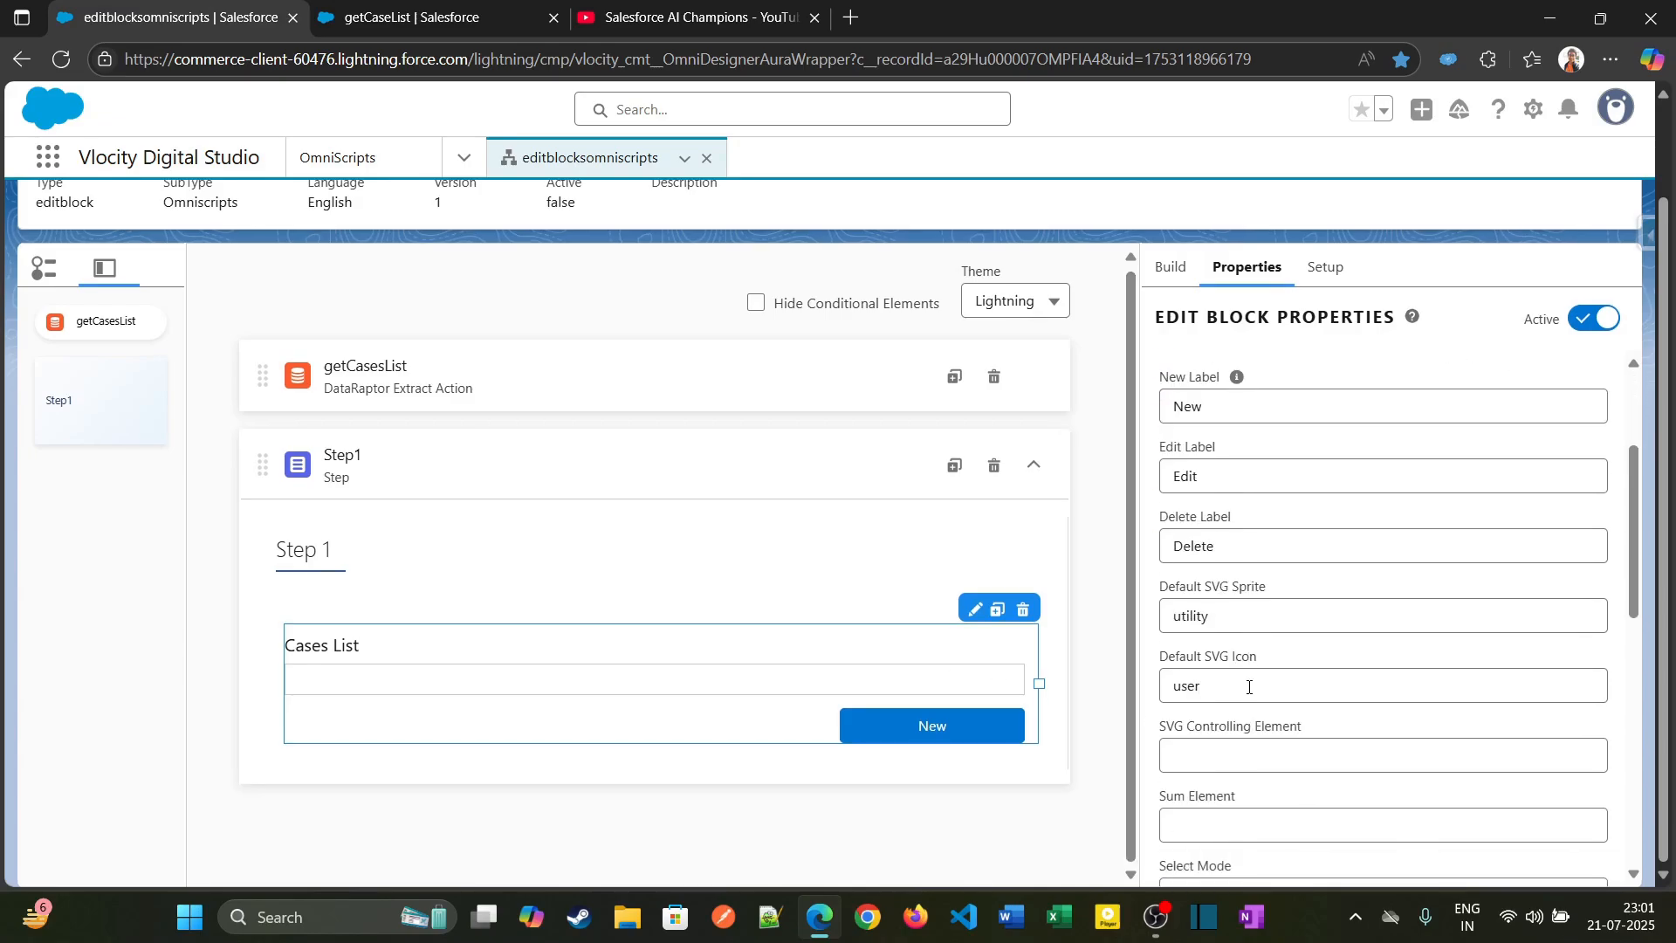
scroll(1249, 687, "down", 1)
double_click(1231, 584)
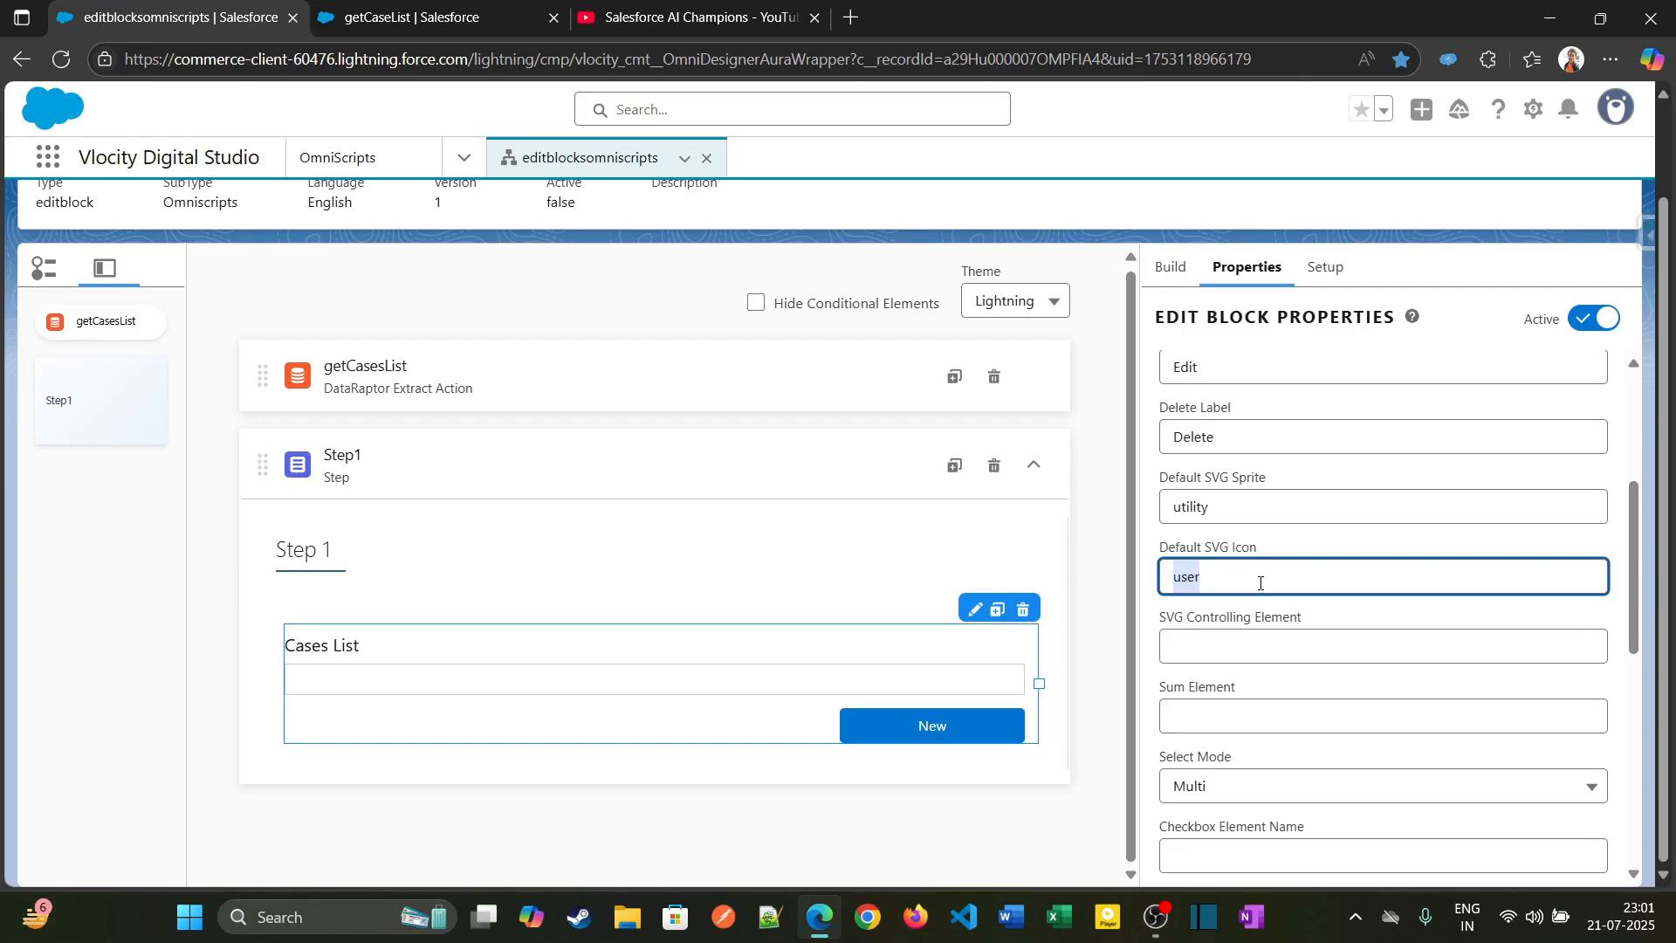
type("ca")
scroll(1261, 584, "down", 3)
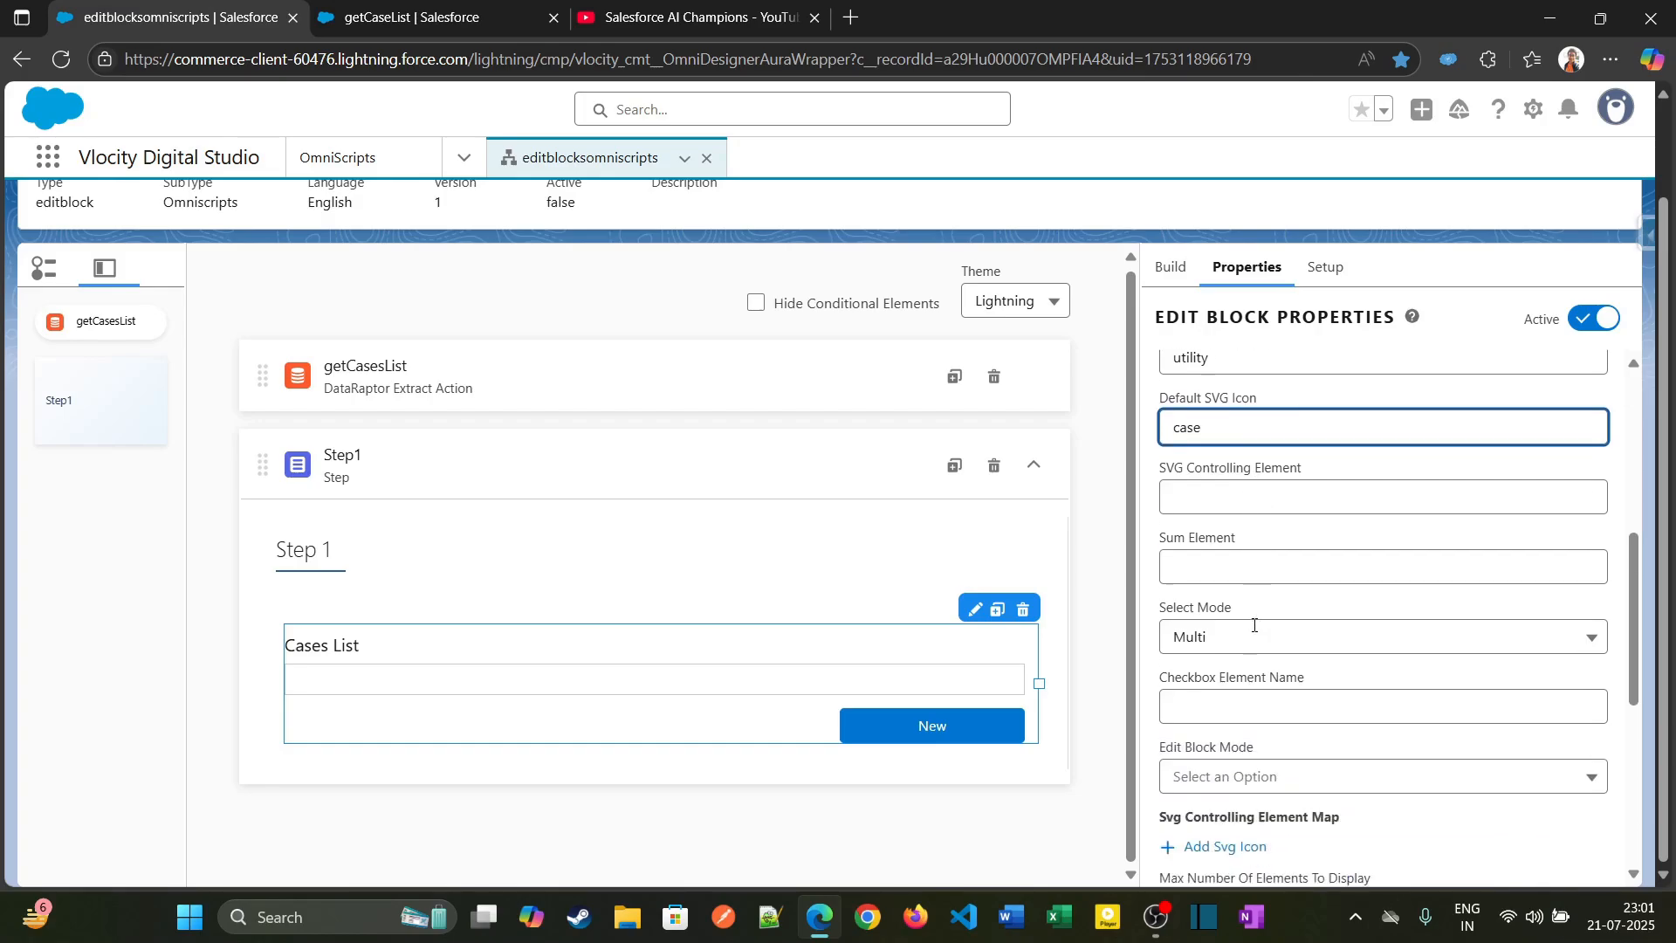
left_click(1264, 474)
left_click(1231, 504)
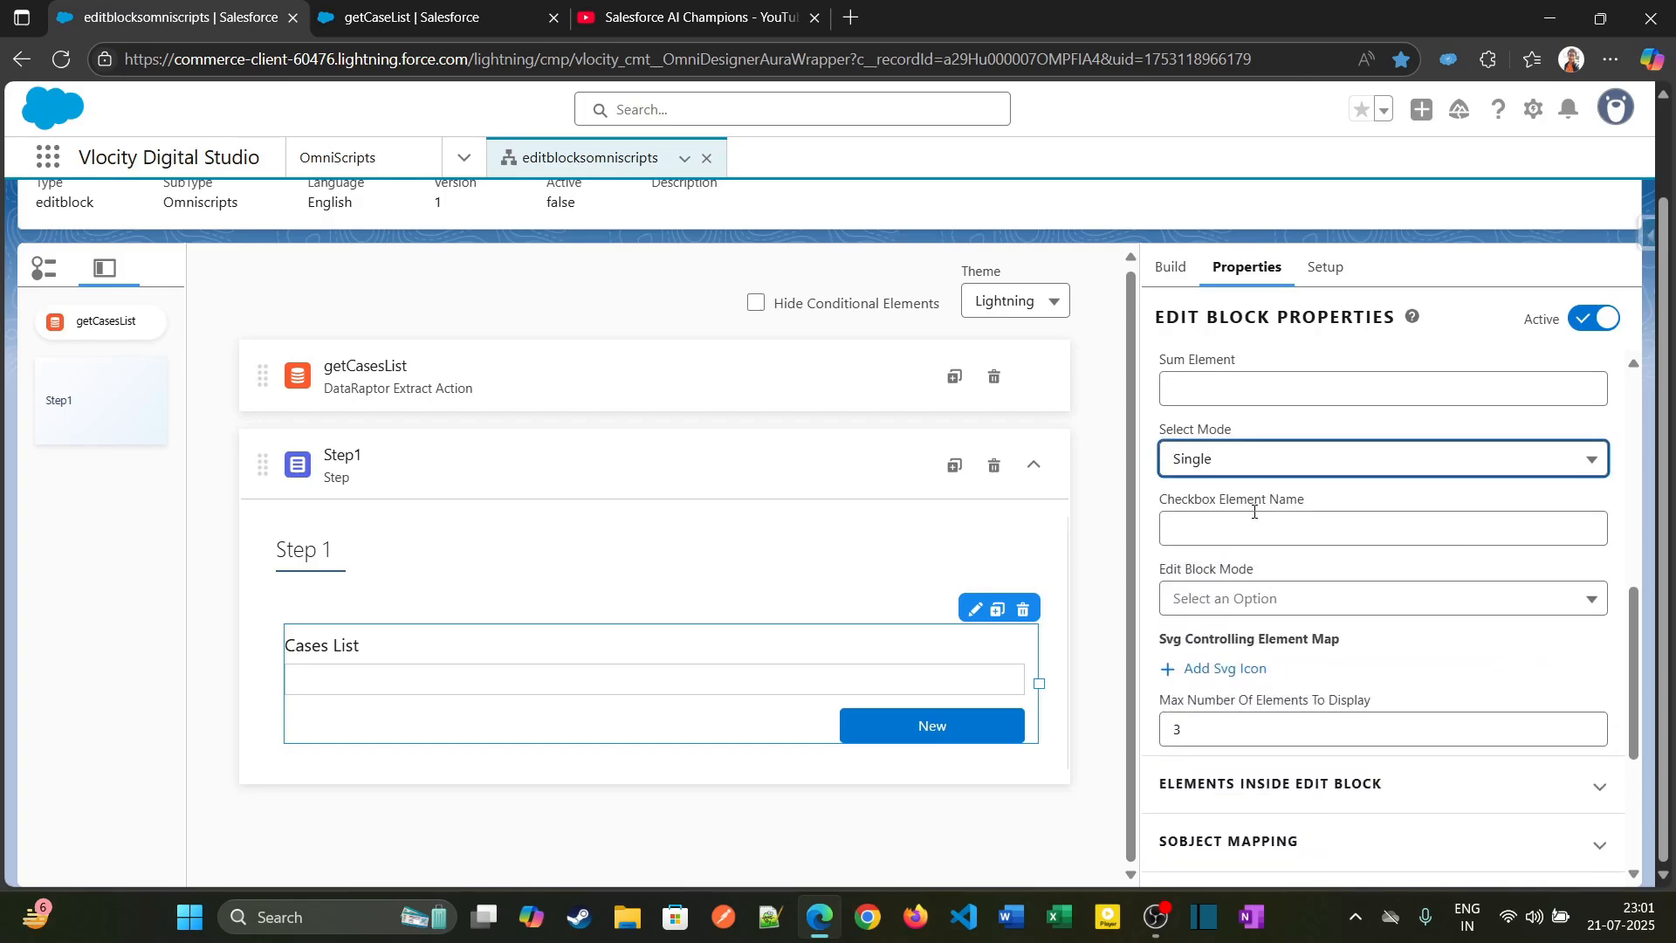
Step: Set the edit block's maximum number of elements to display to 4 and expand its Elements Inside Edit Block section
scroll(1174, 555, "down", 1)
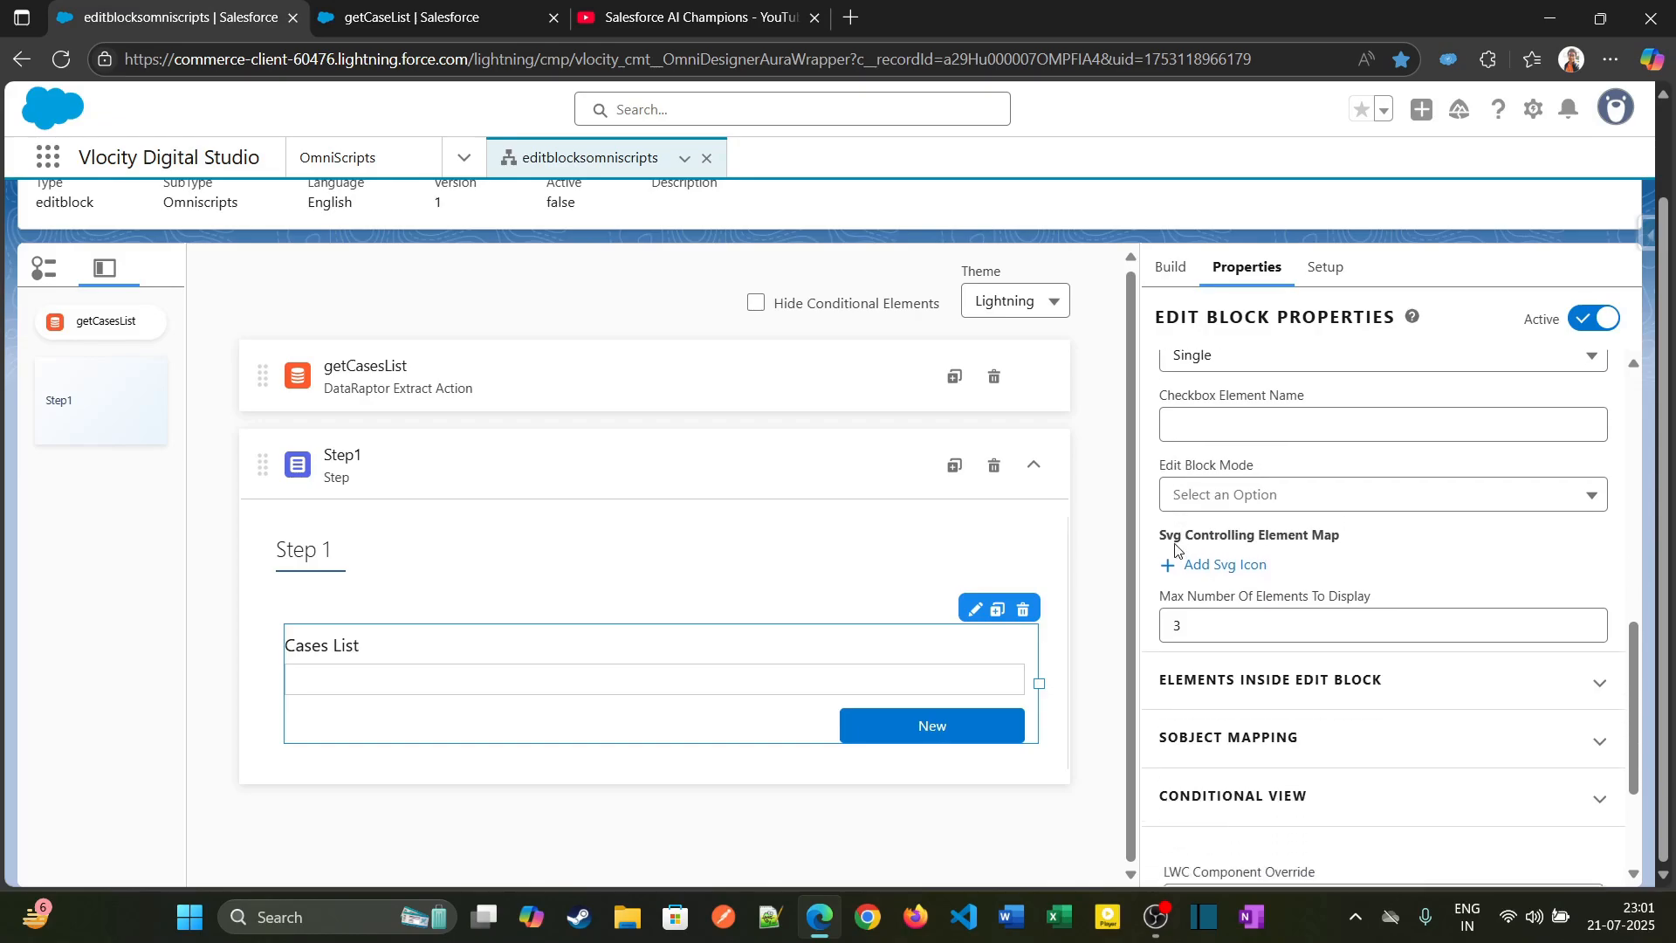
left_click(1205, 619)
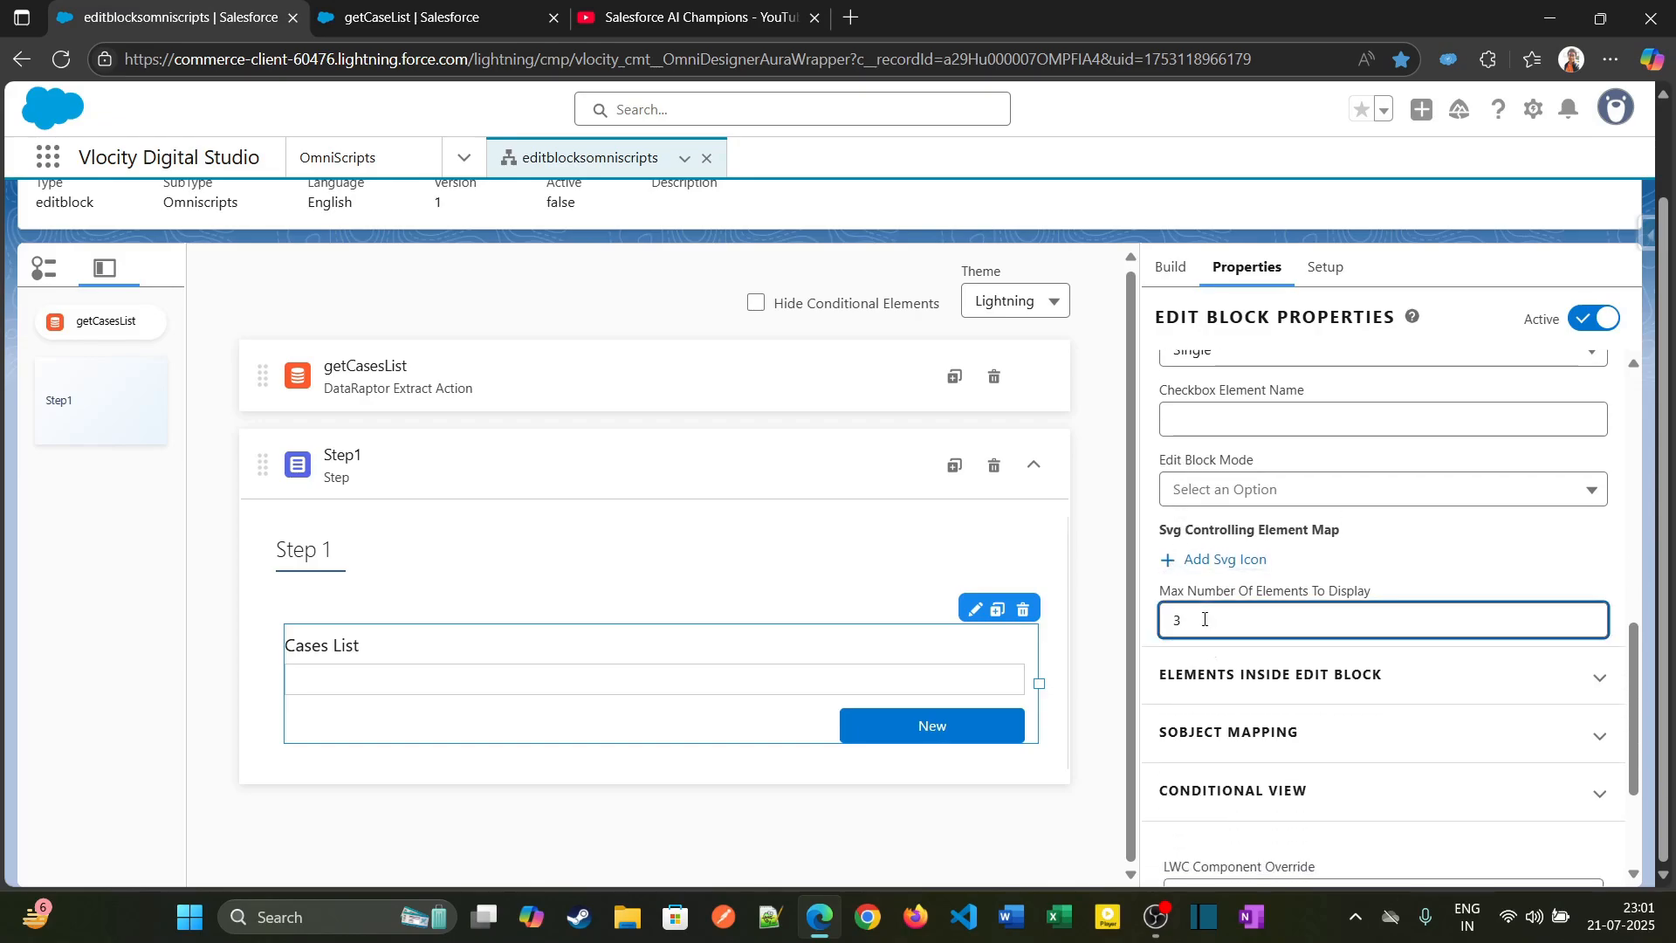
key("BackSpace")
type("4")
left_click(1171, 674)
scroll(1171, 525, "down", 2)
scroll(1172, 526, "up", 1)
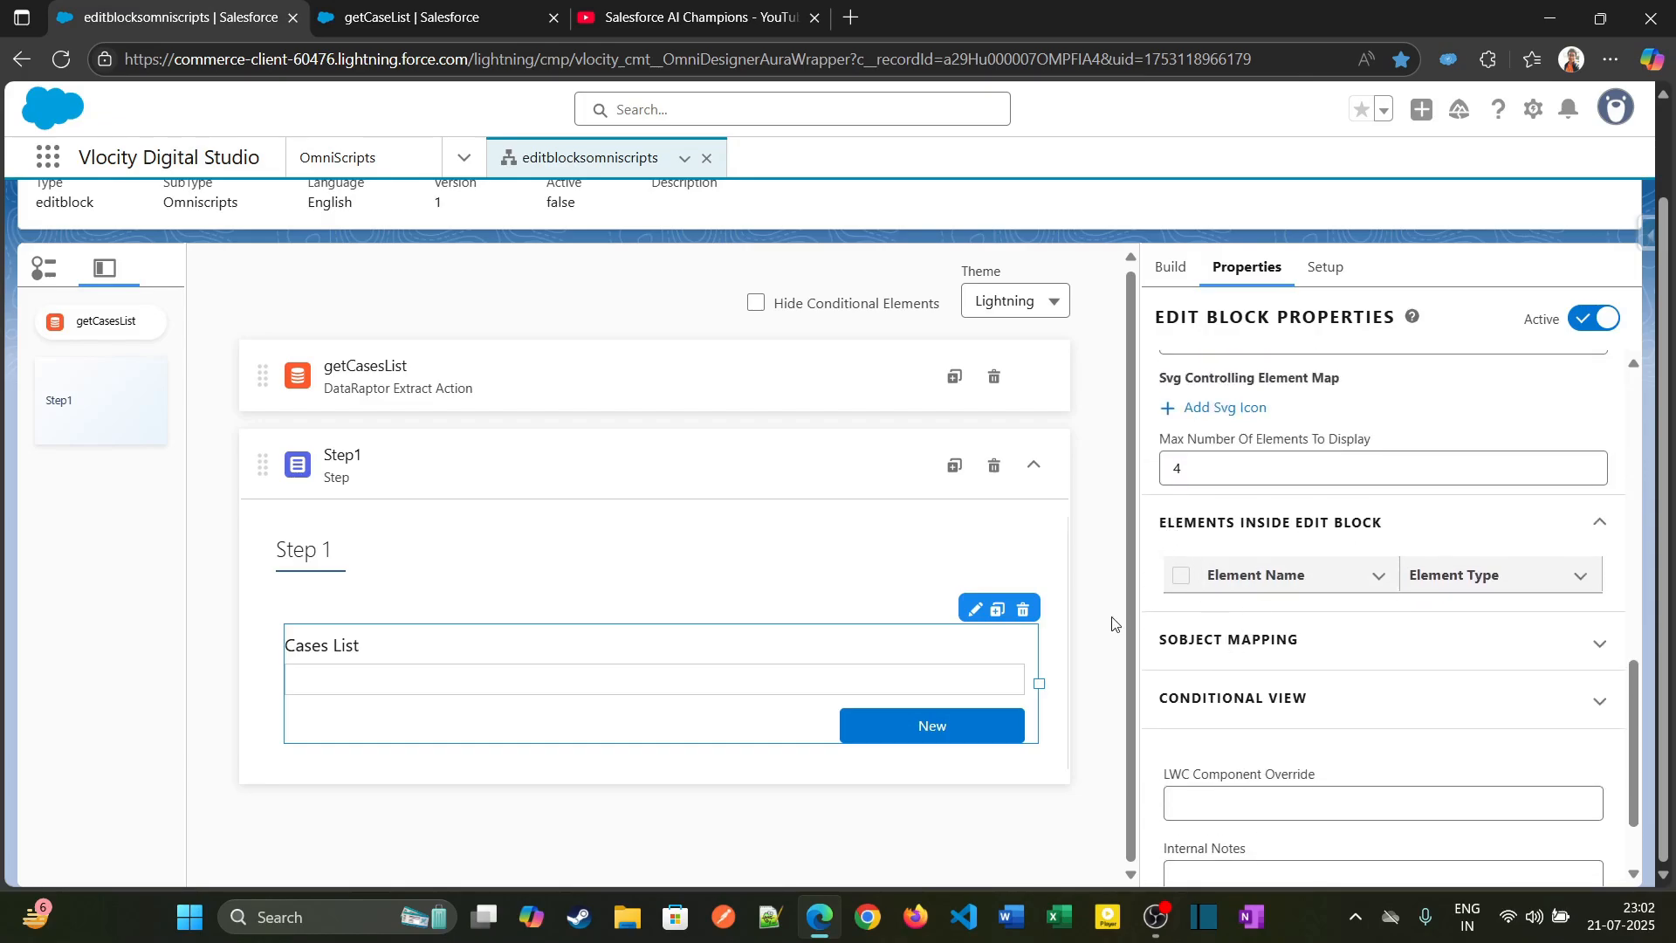
scroll(1325, 577, "up", 3)
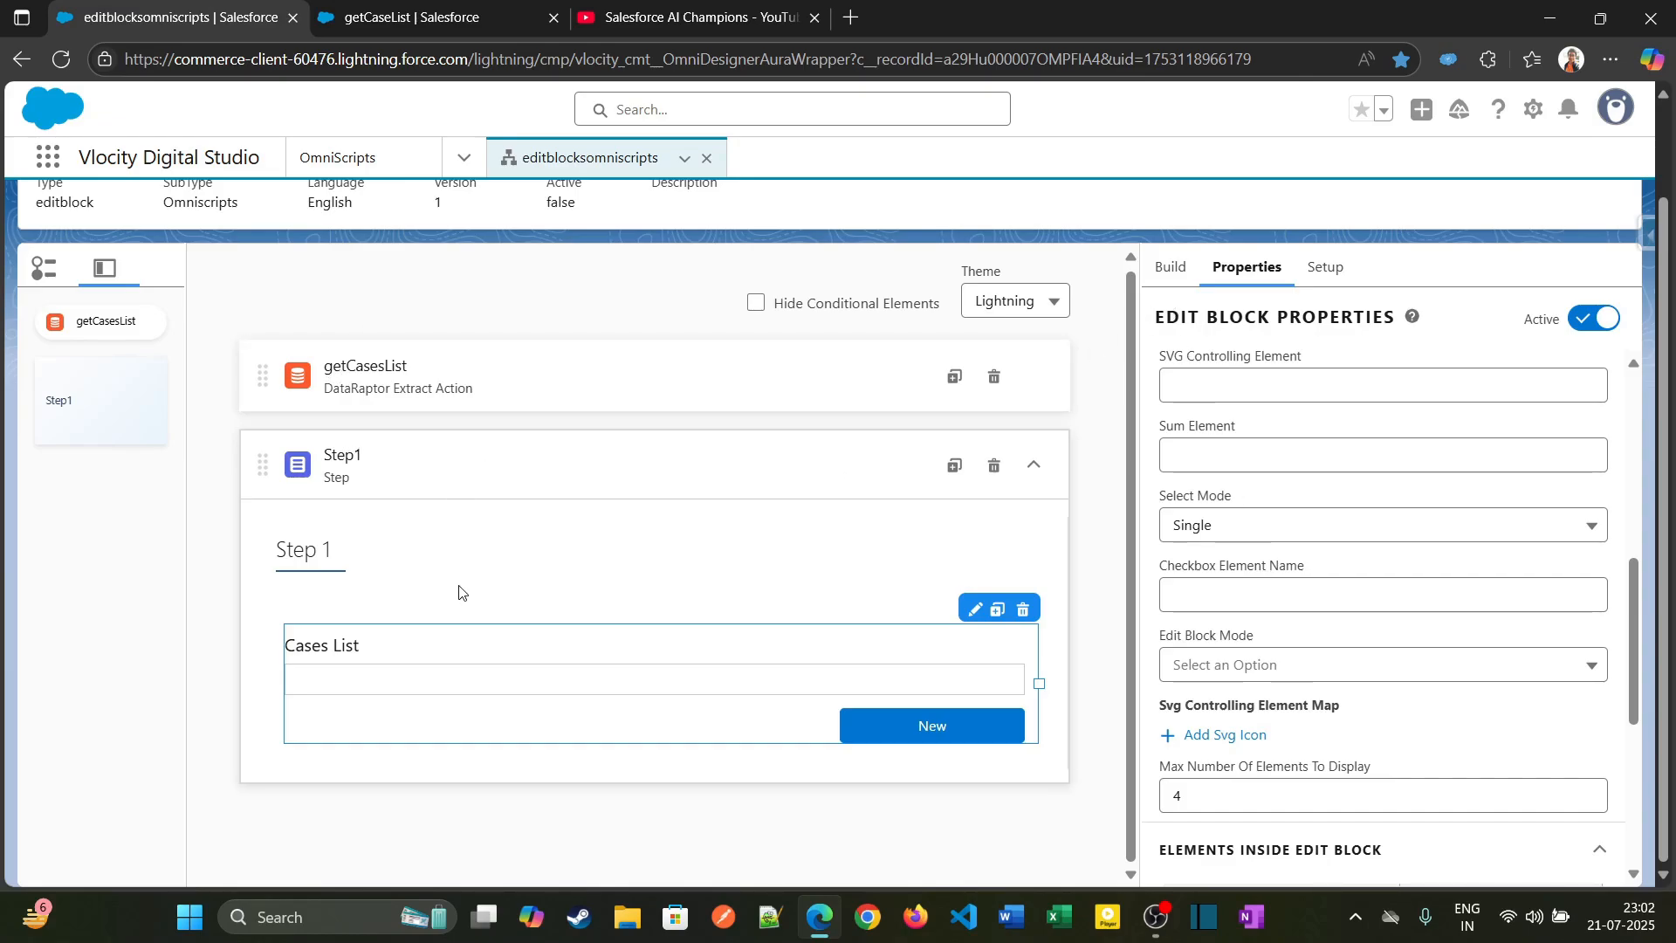
Step: Check the Id key in the getCaseList preview response and add a Text input to Step1 above the edit block
left_click(436, 11)
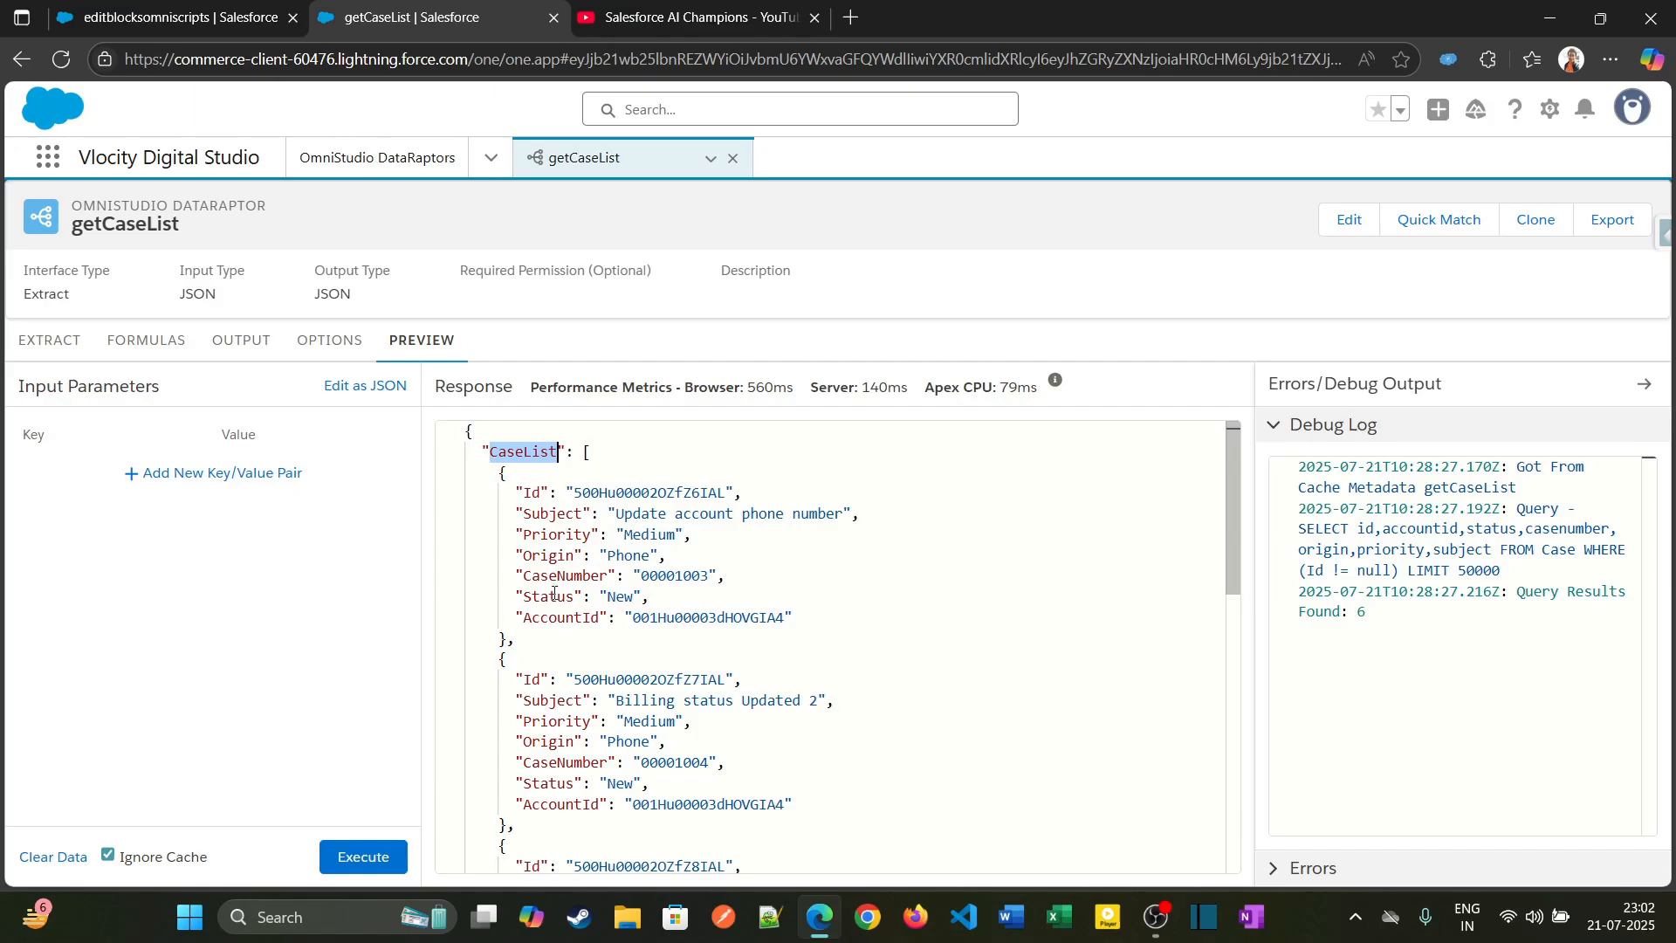
double_click(529, 494)
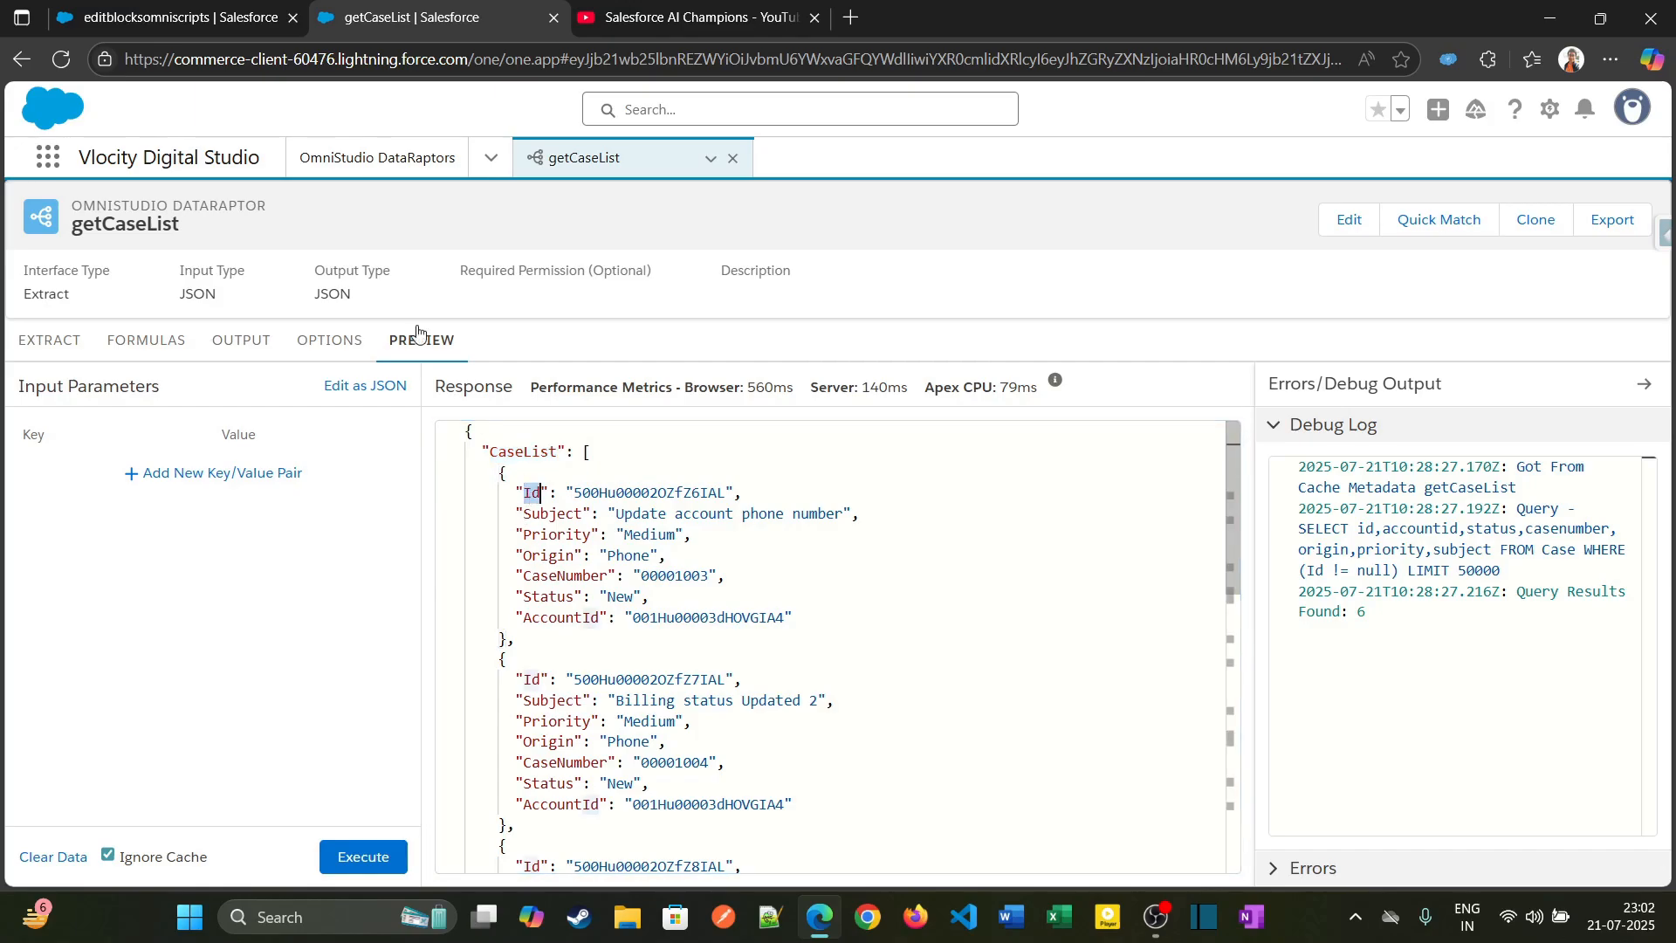
left_click(179, 16)
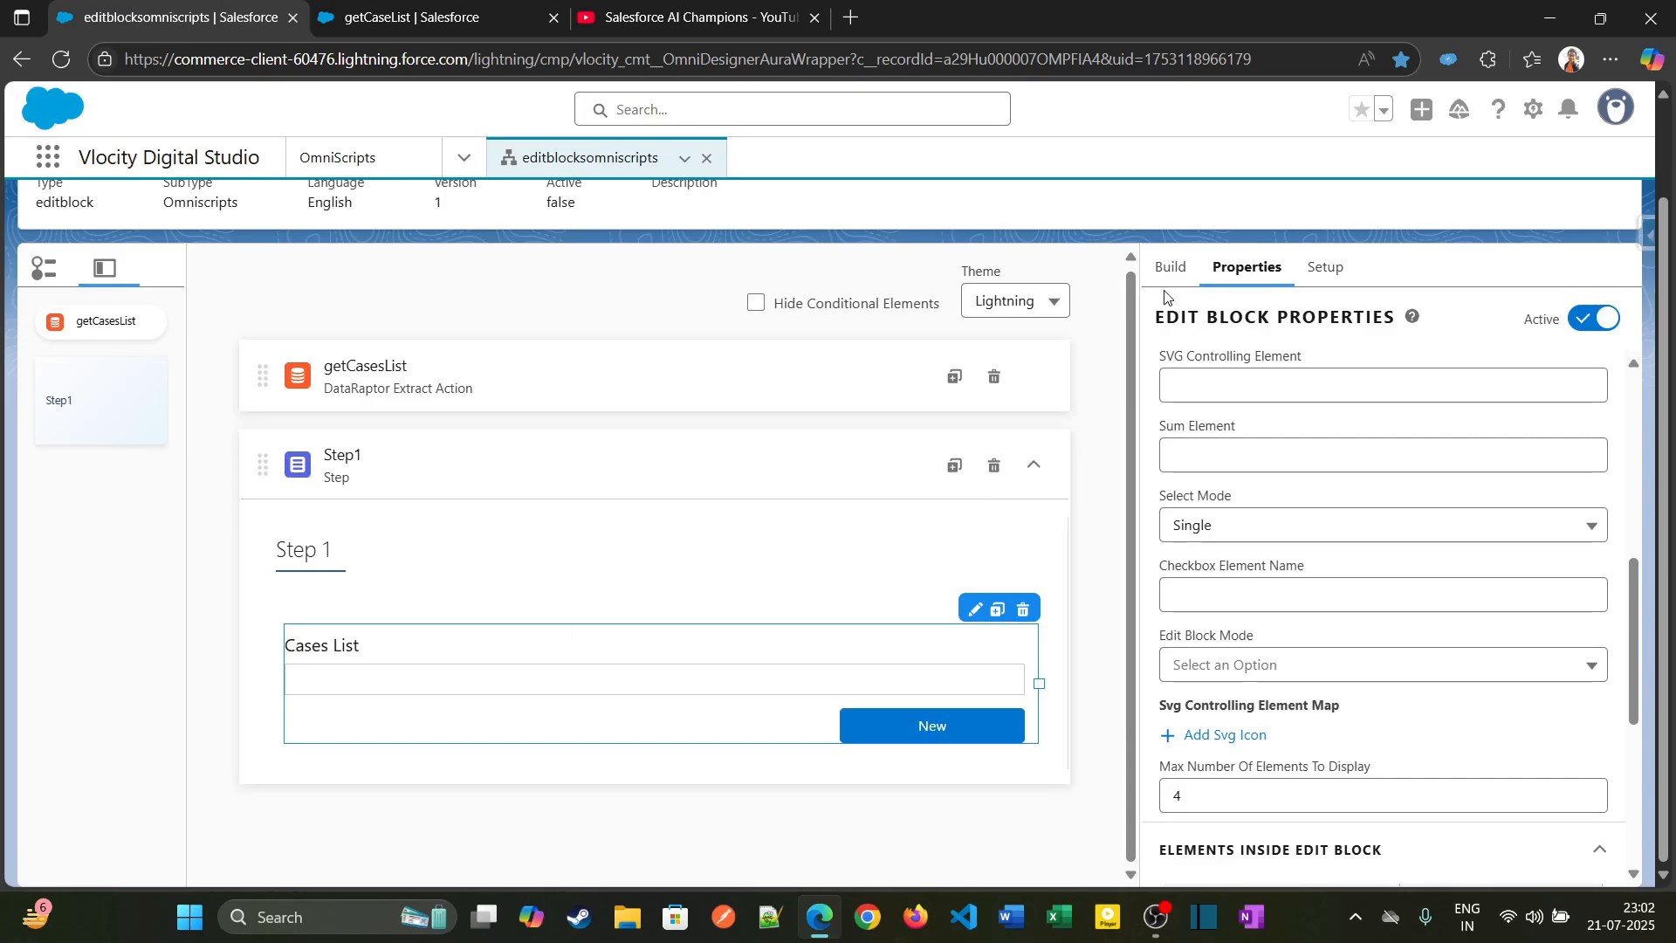
left_click(1171, 266)
double_click(1240, 330)
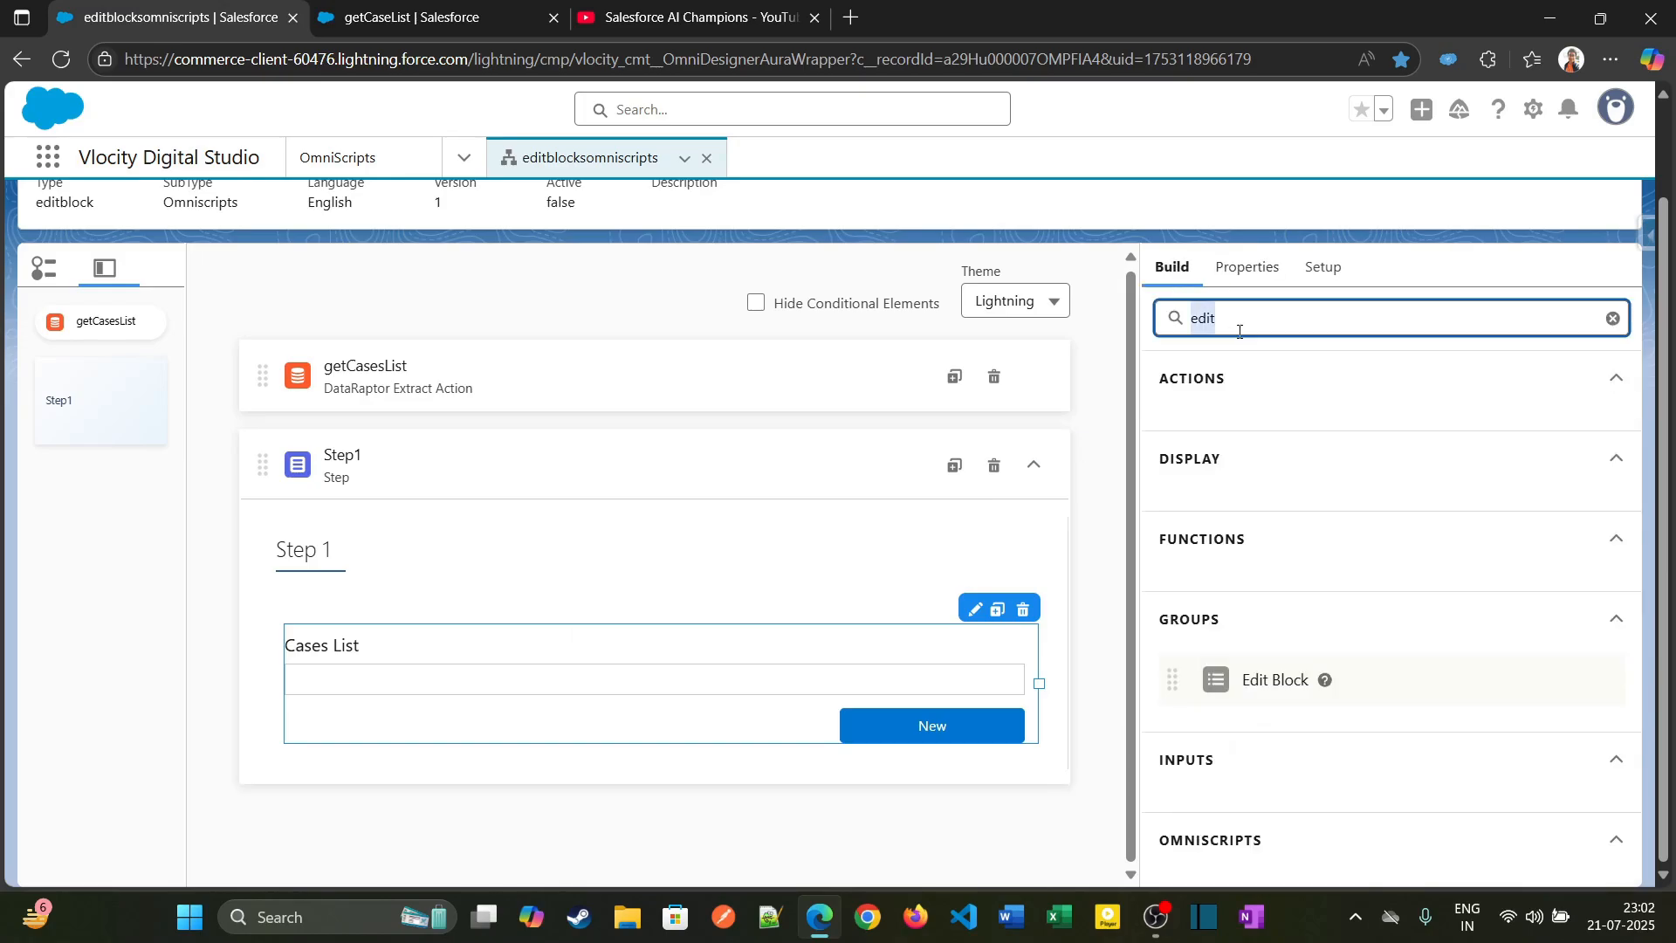
type("text")
scroll(1234, 704, "down", 1)
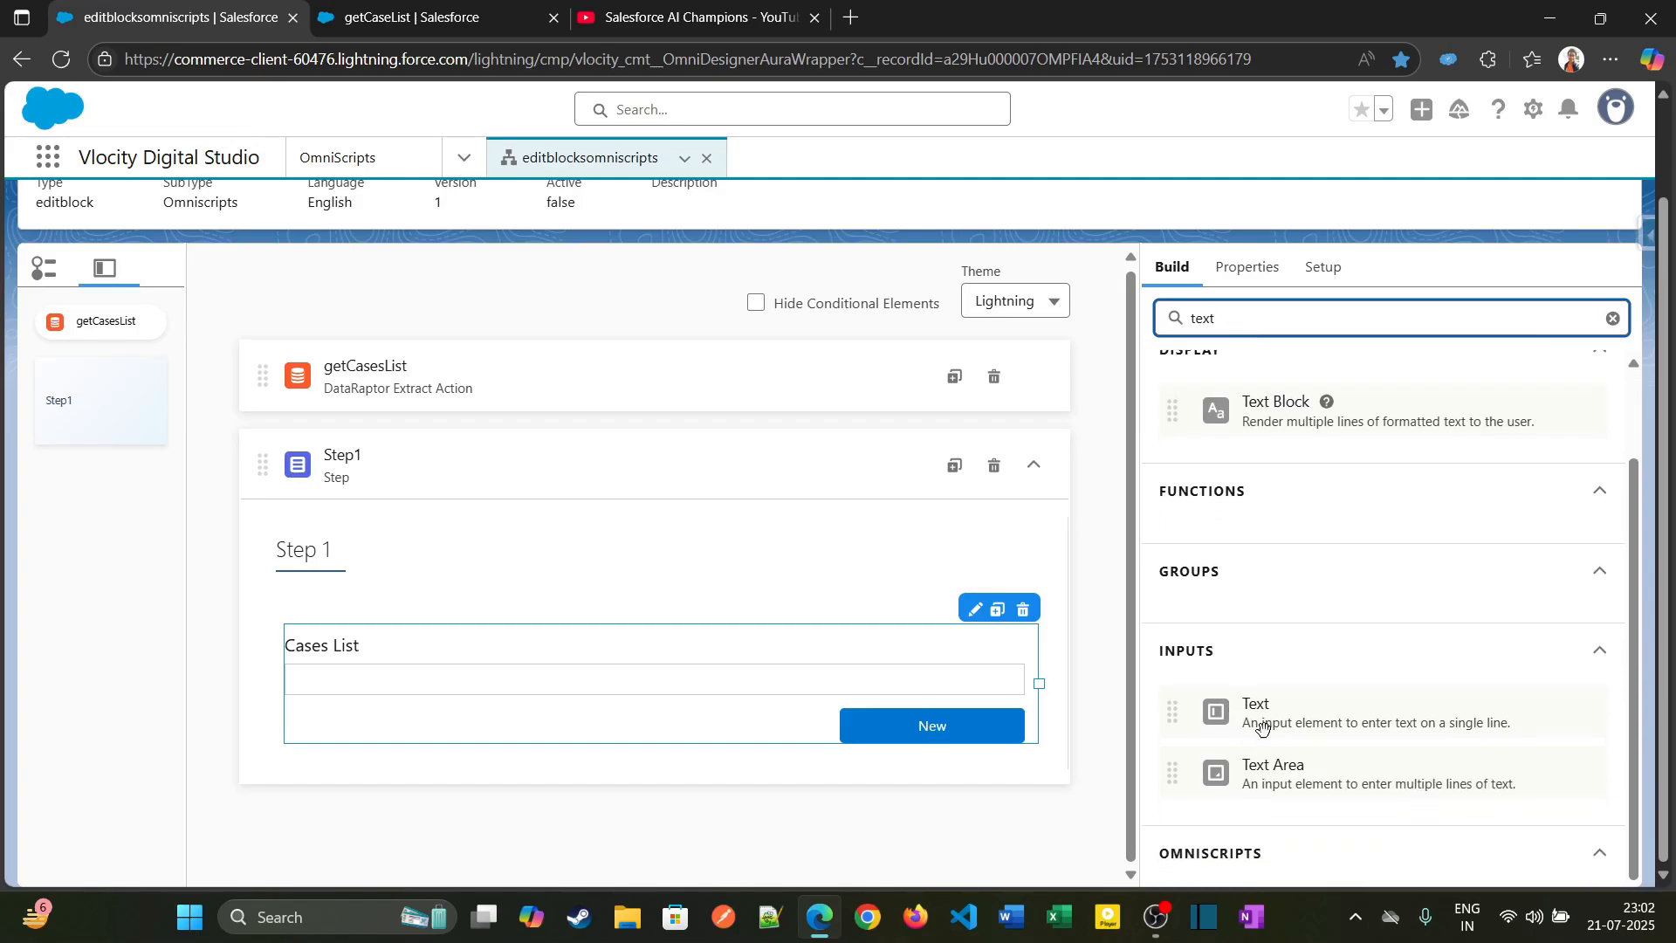
left_click_drag(1261, 720, 608, 674)
Step: Open the Cases List edit block, move the Text input inside it, and narrow the input to less than half the block's width
left_click(903, 723)
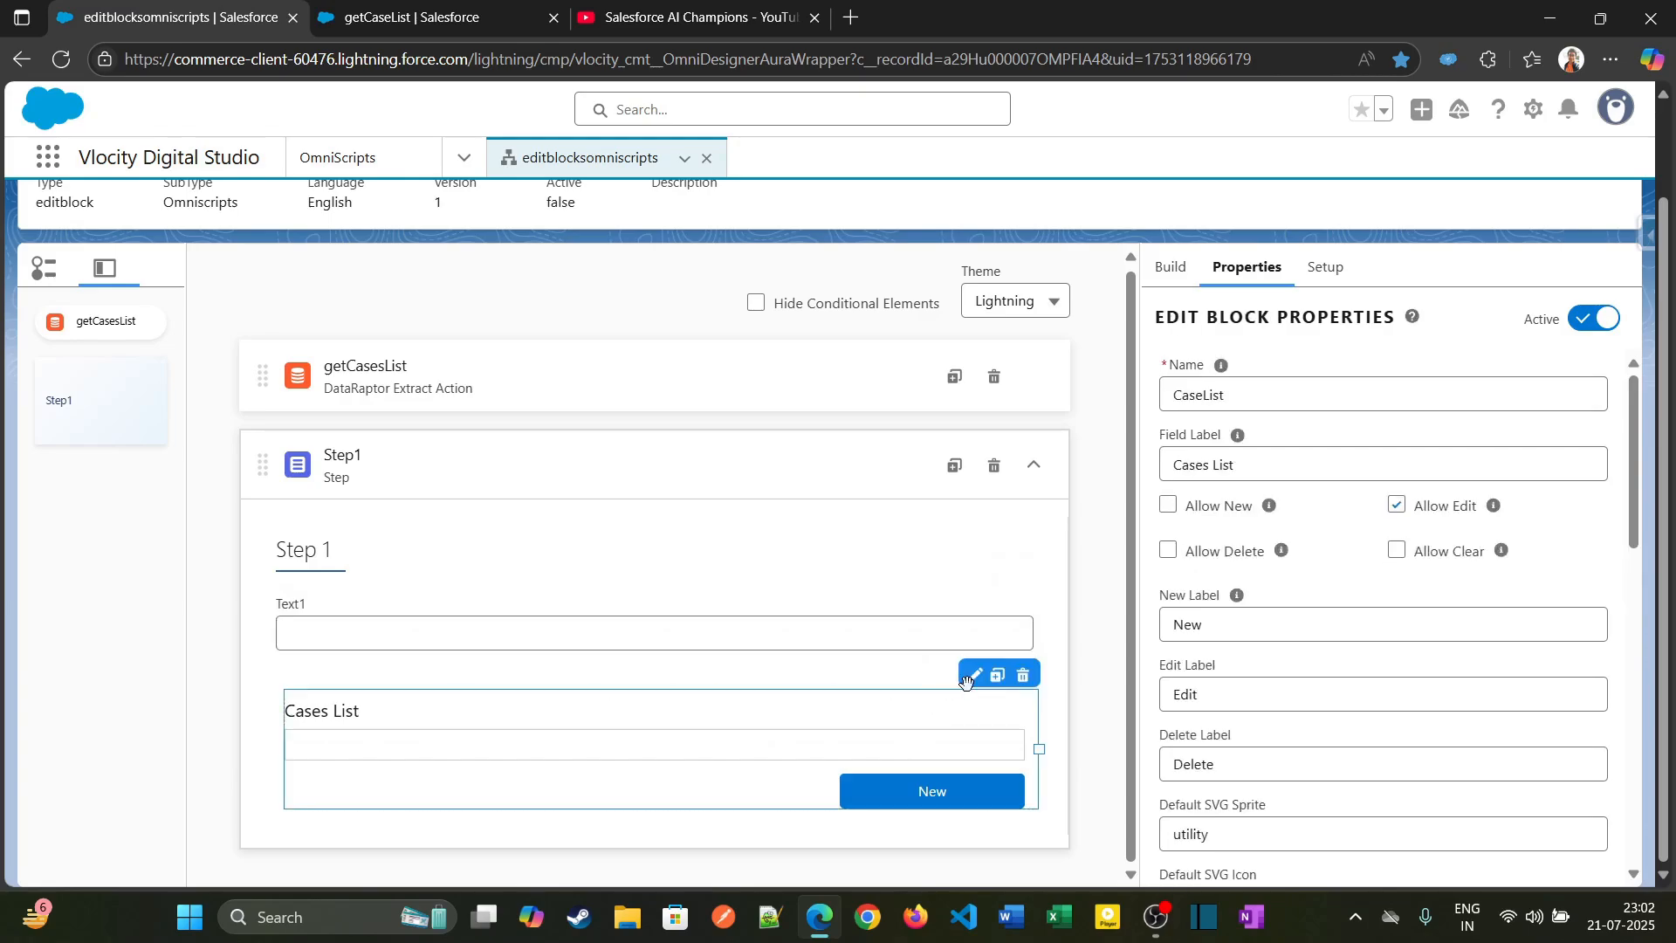
left_click(974, 675)
left_click_drag(780, 628, 691, 732)
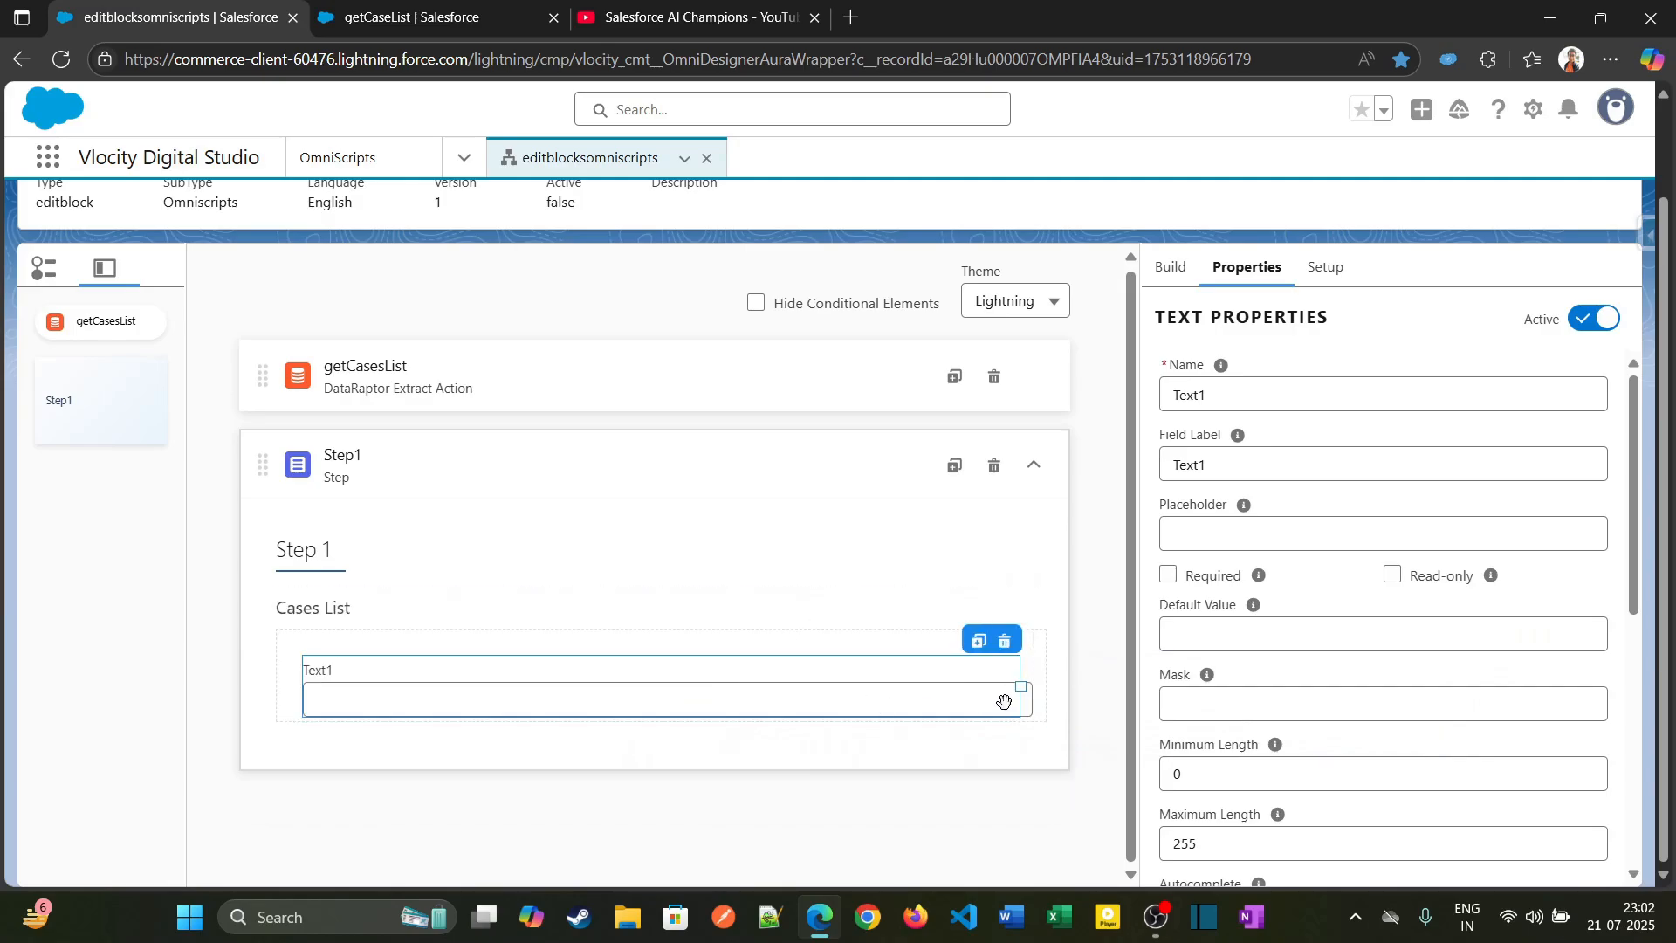
left_click_drag(1034, 687, 572, 689)
Step: Set both the name and the field label of the Text input inside the Cases List block to Id
double_click(1238, 393)
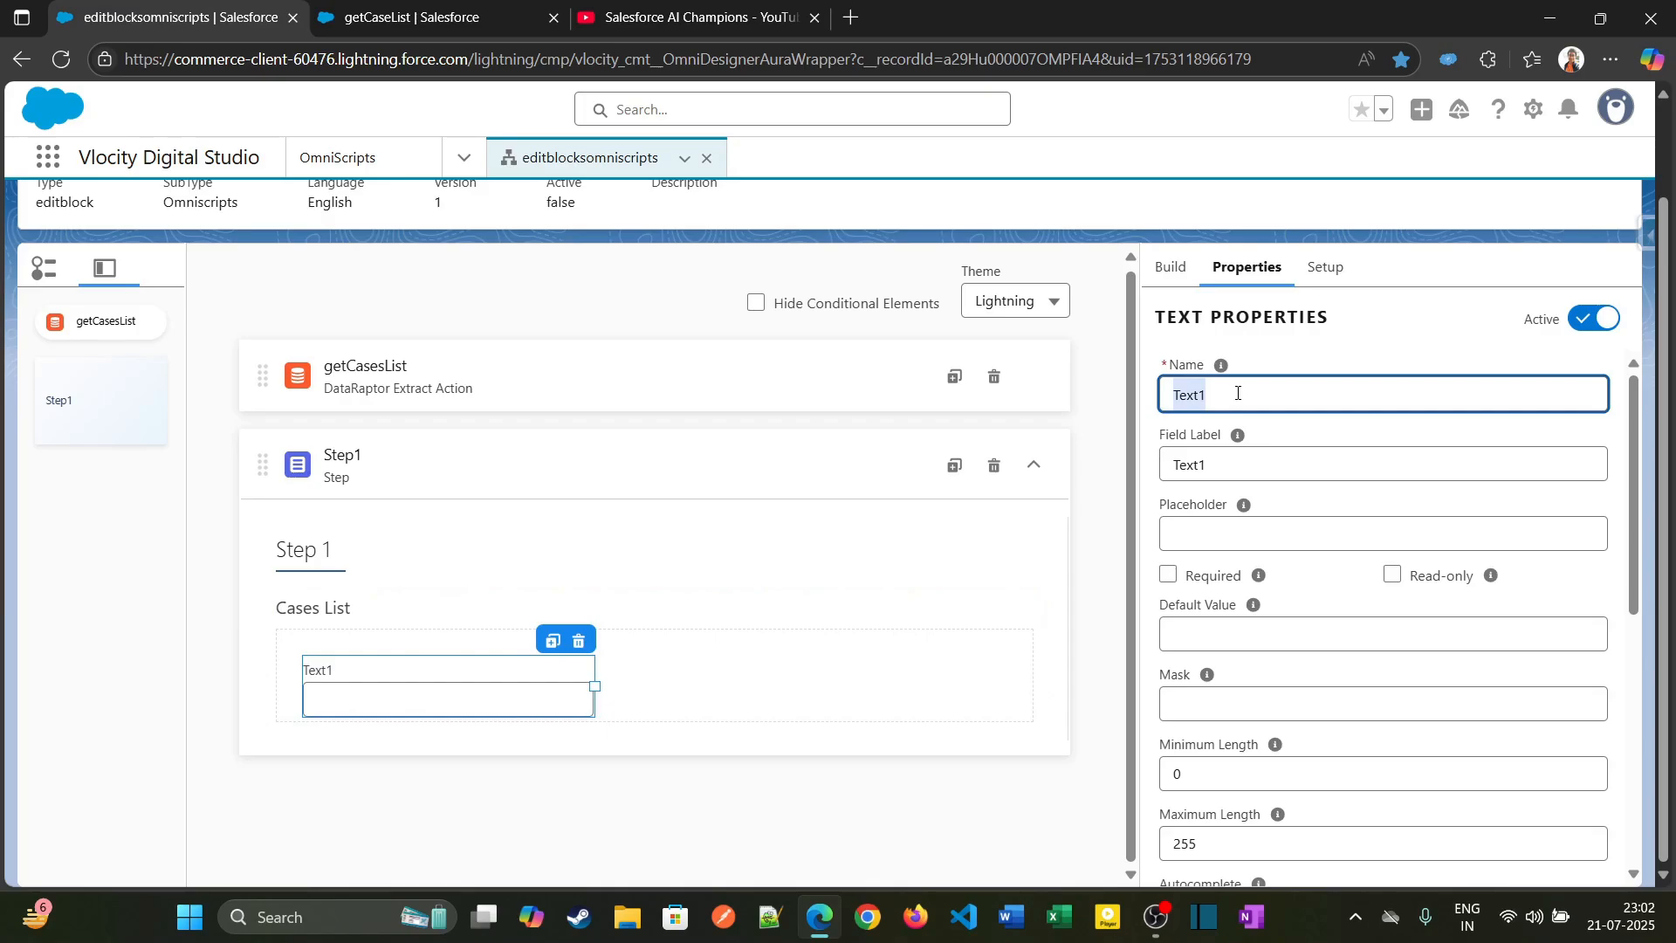
type("Id")
double_click(1270, 461)
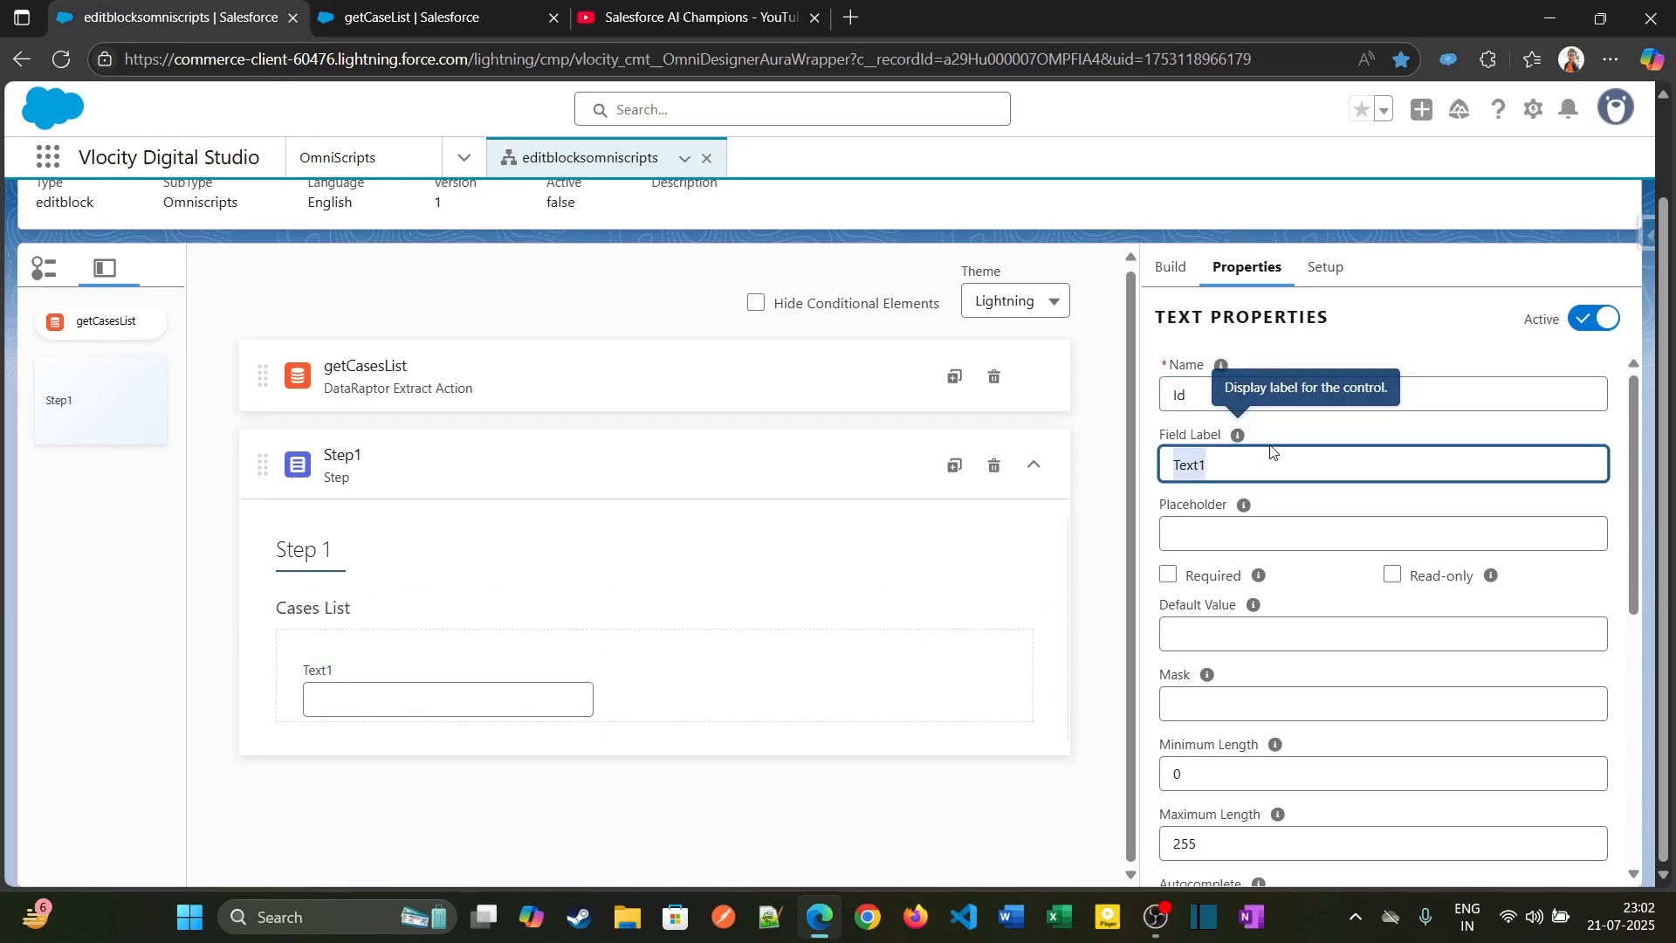
type("Id")
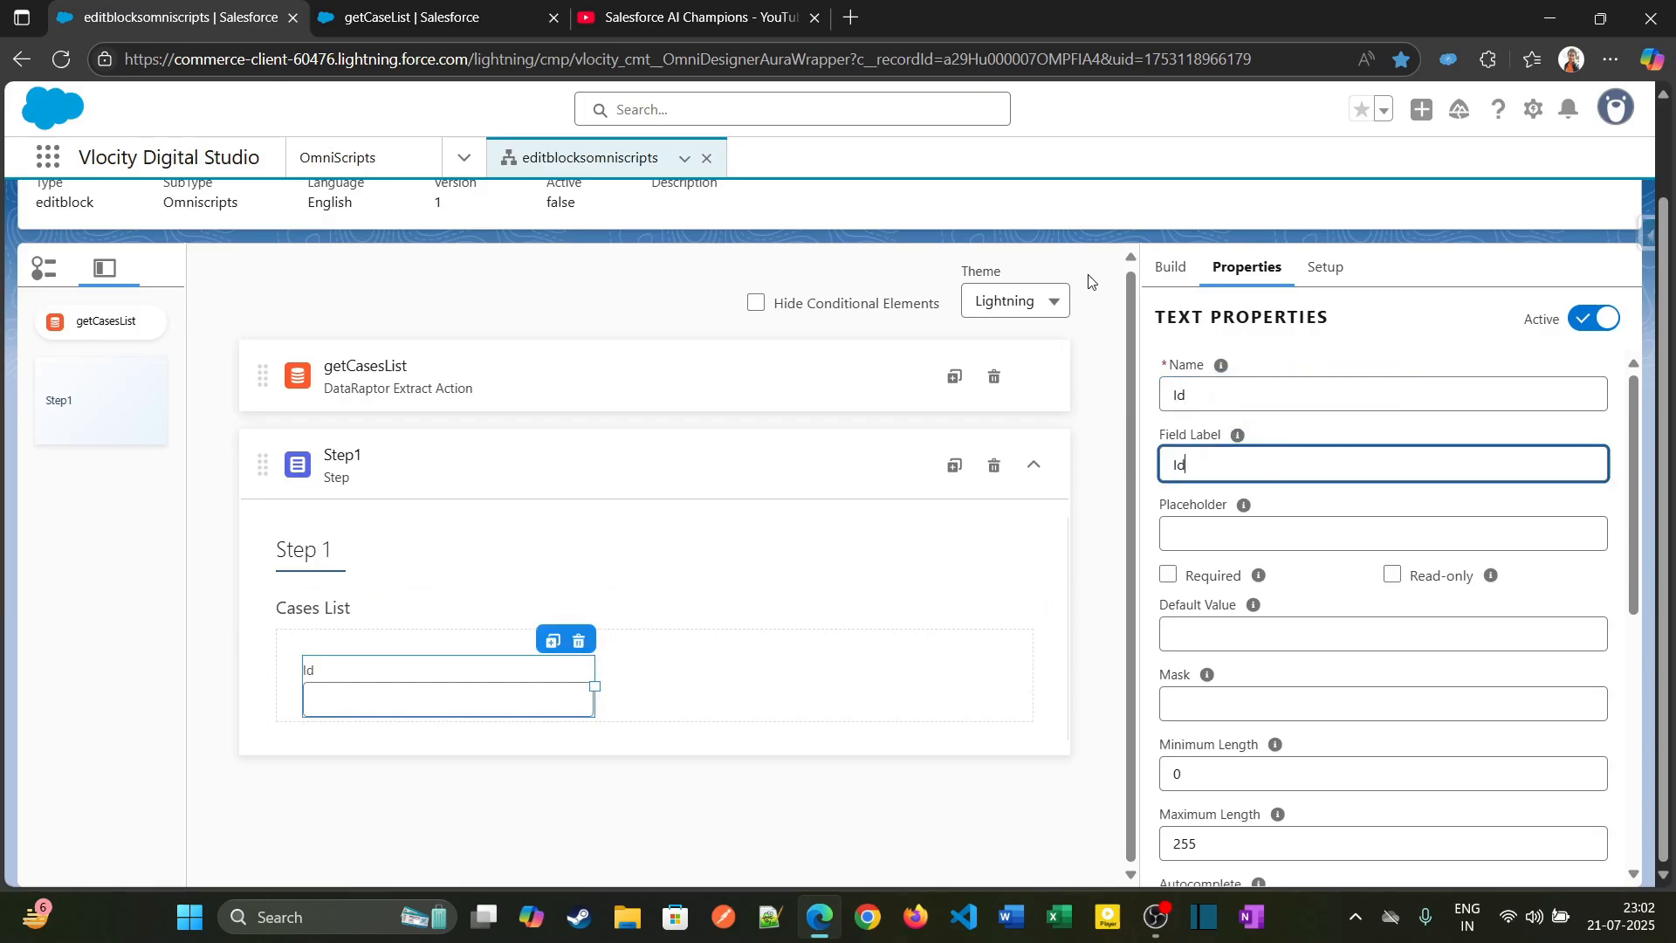
left_click(1088, 275)
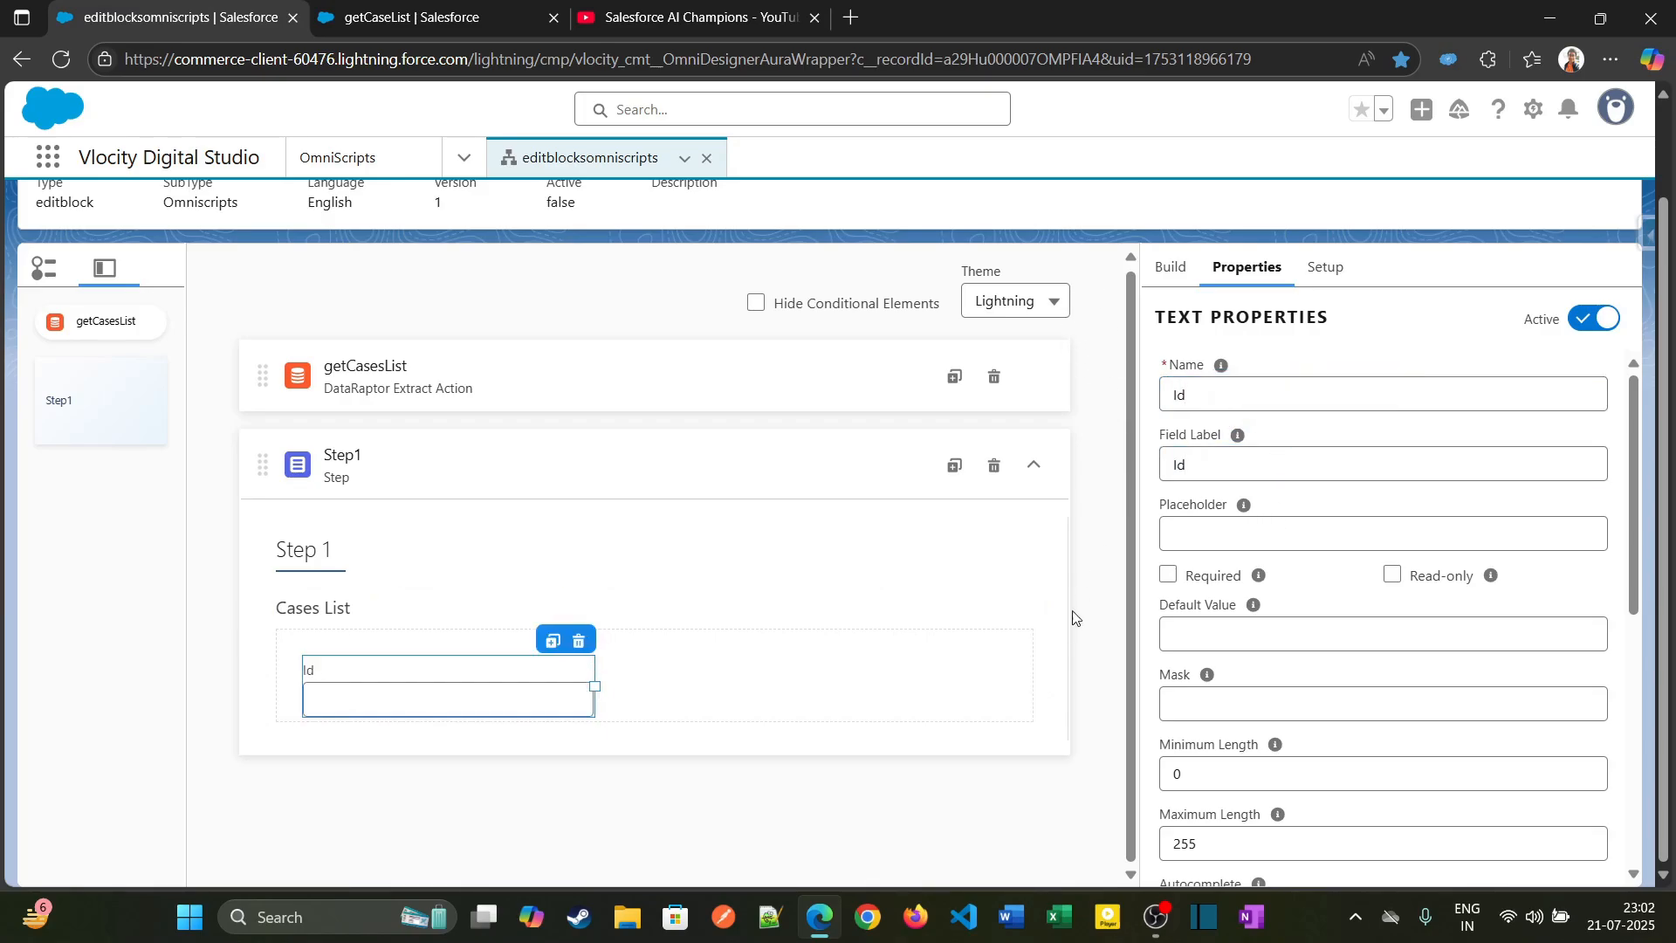
Step: Duplicate the Id text input inside the Cases List block until six inputs fill three rows of two
left_click(552, 643)
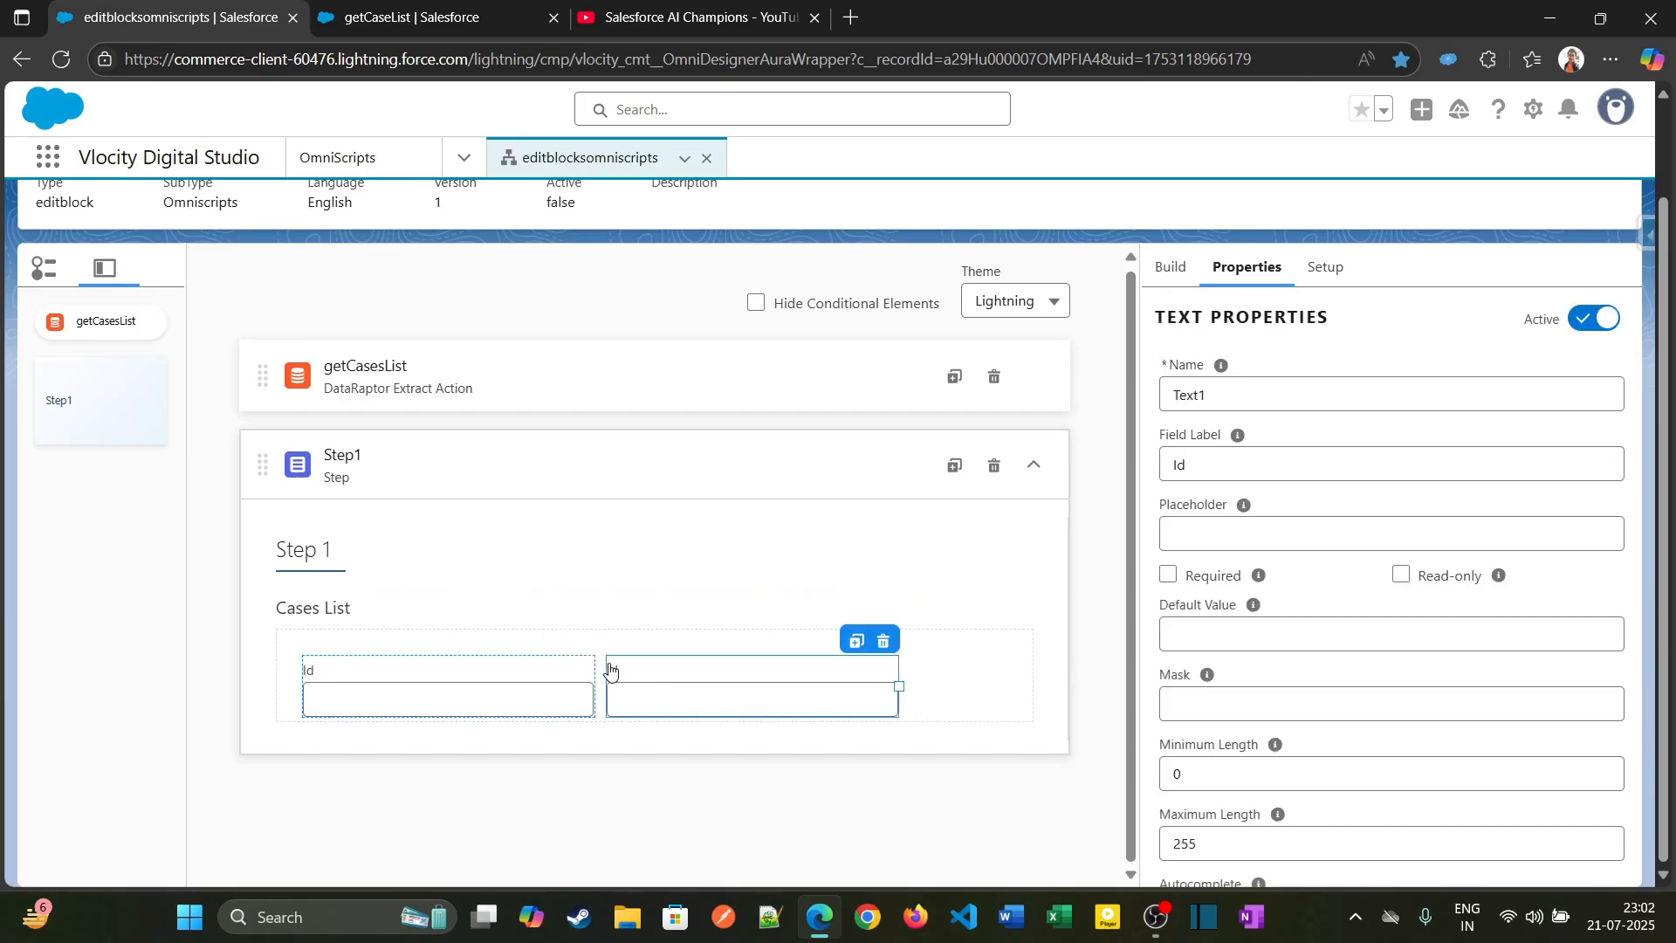
left_click(858, 644)
left_click(552, 703)
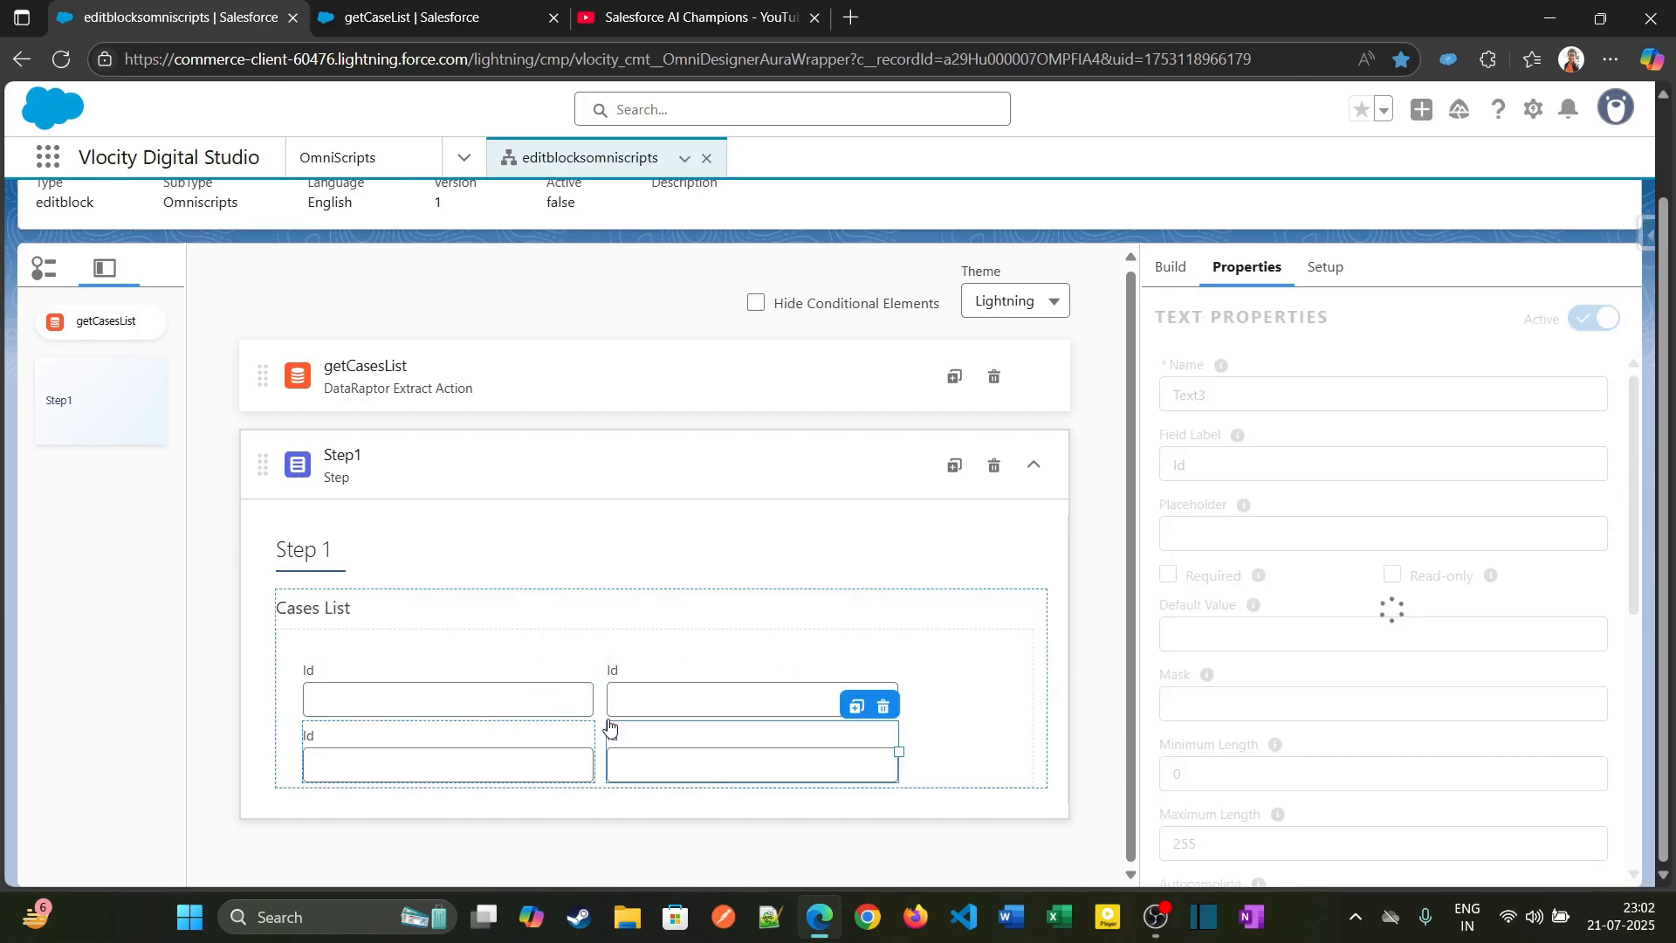
left_click(854, 705)
left_click(552, 763)
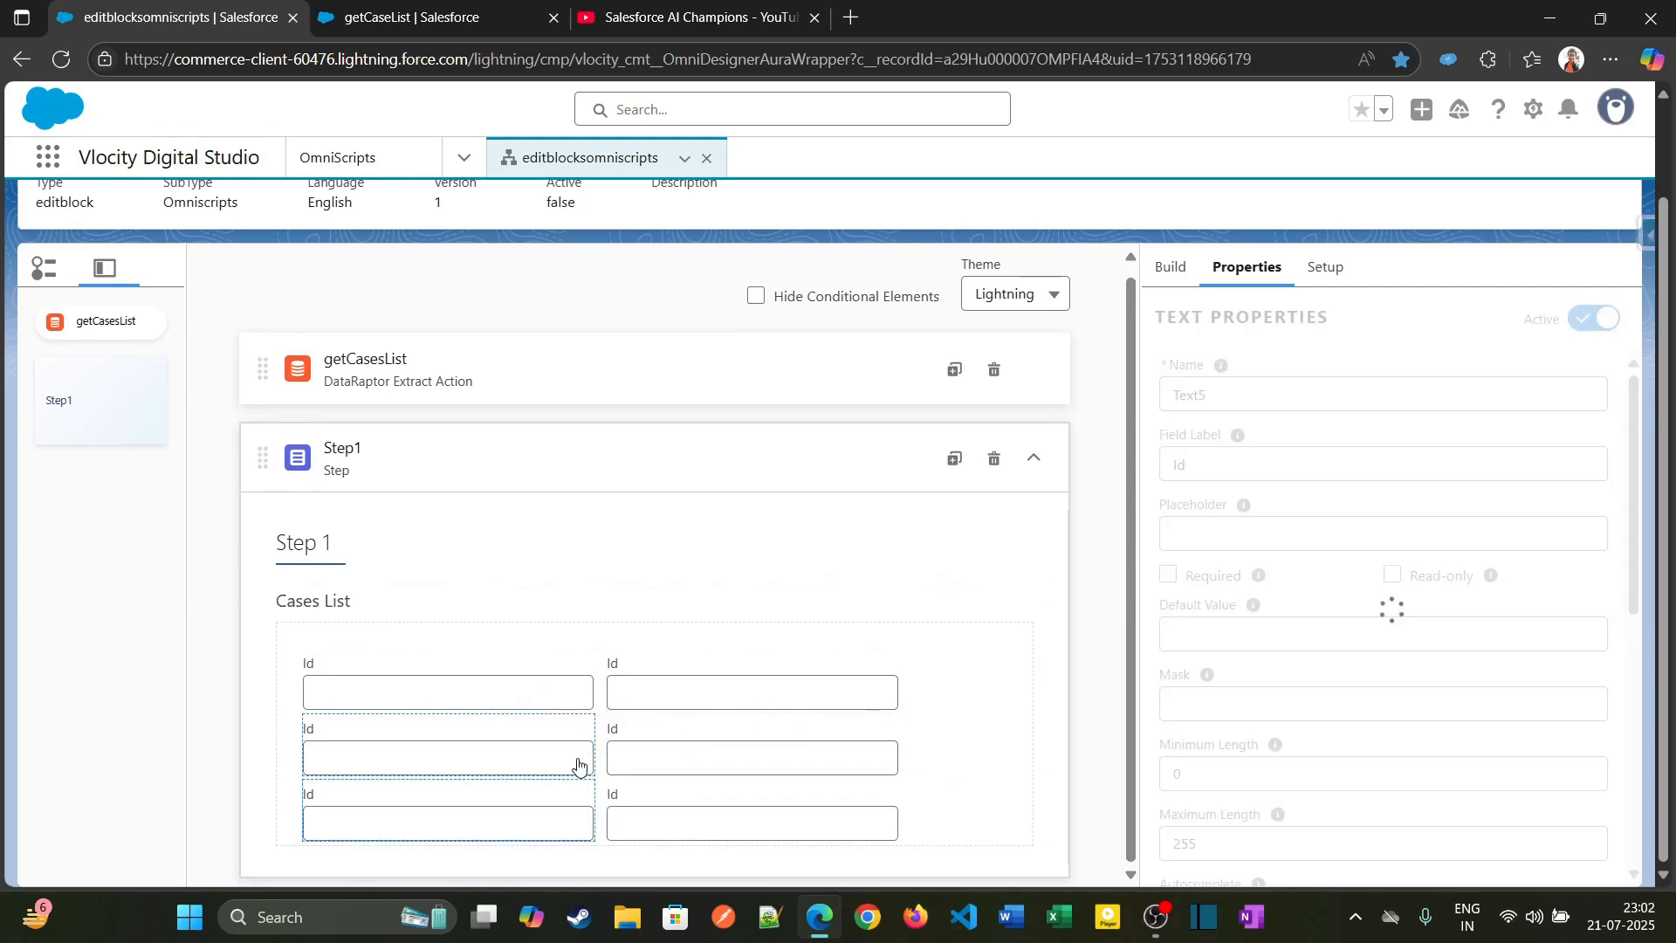
left_click(504, 671)
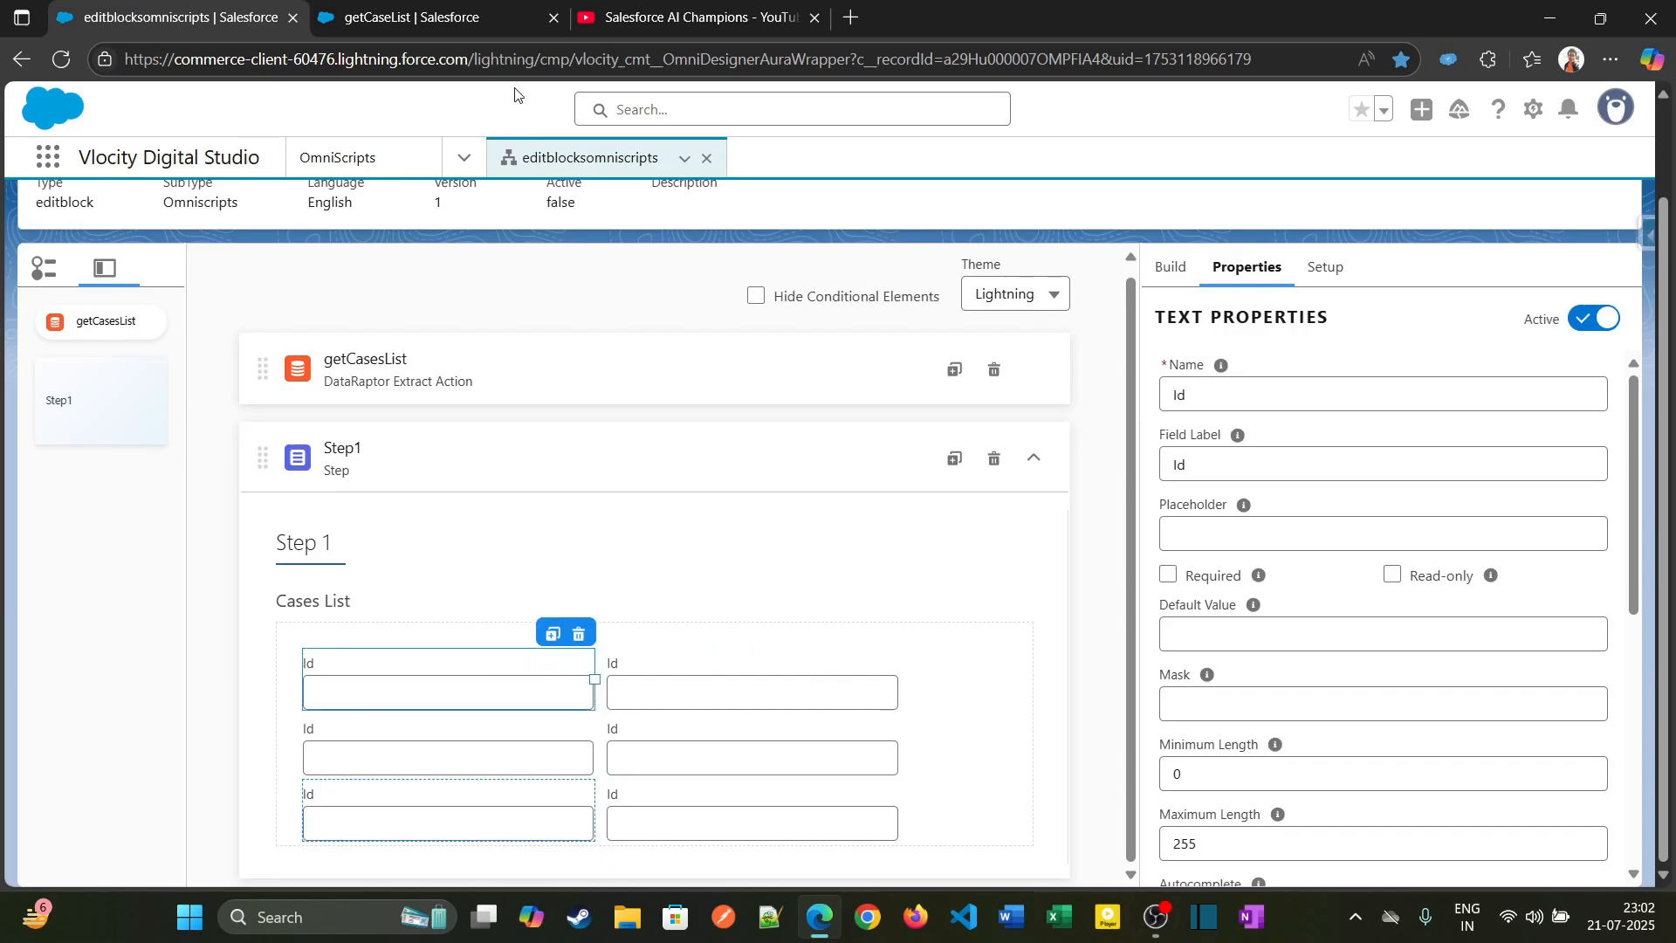
Step: Copy the Subject key from the getCaseList preview response and use it as the second text input's name and field label
left_click(519, 14)
double_click(543, 517)
key("ctrl+c")
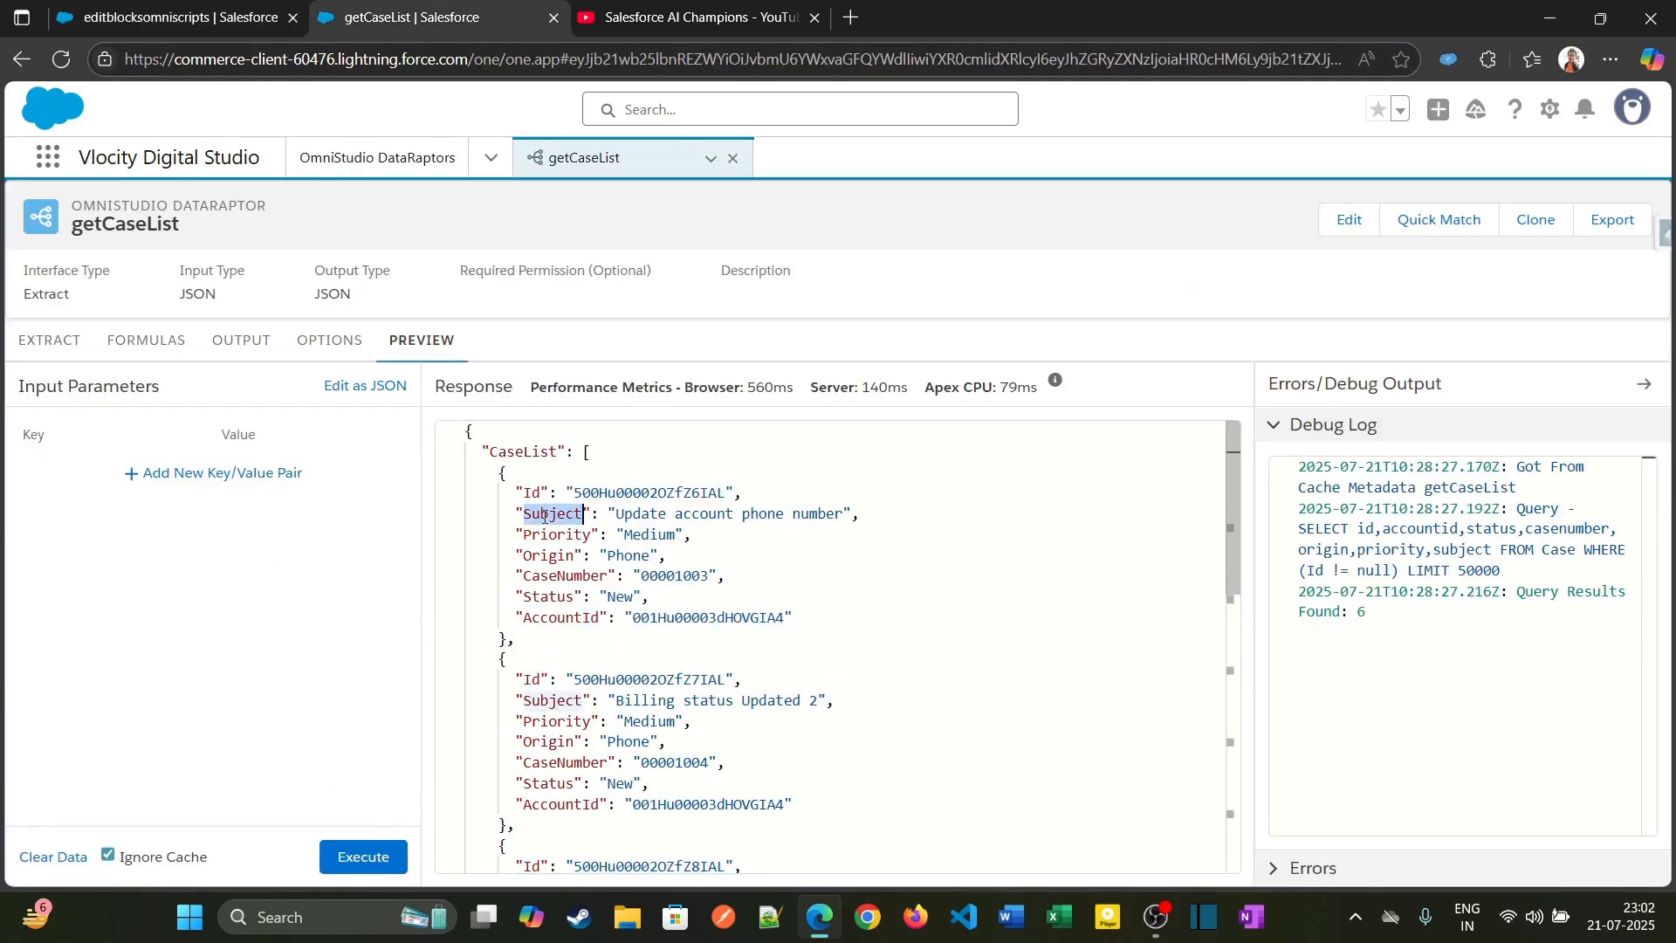
left_click(175, 16)
left_click(663, 646)
left_click(671, 661)
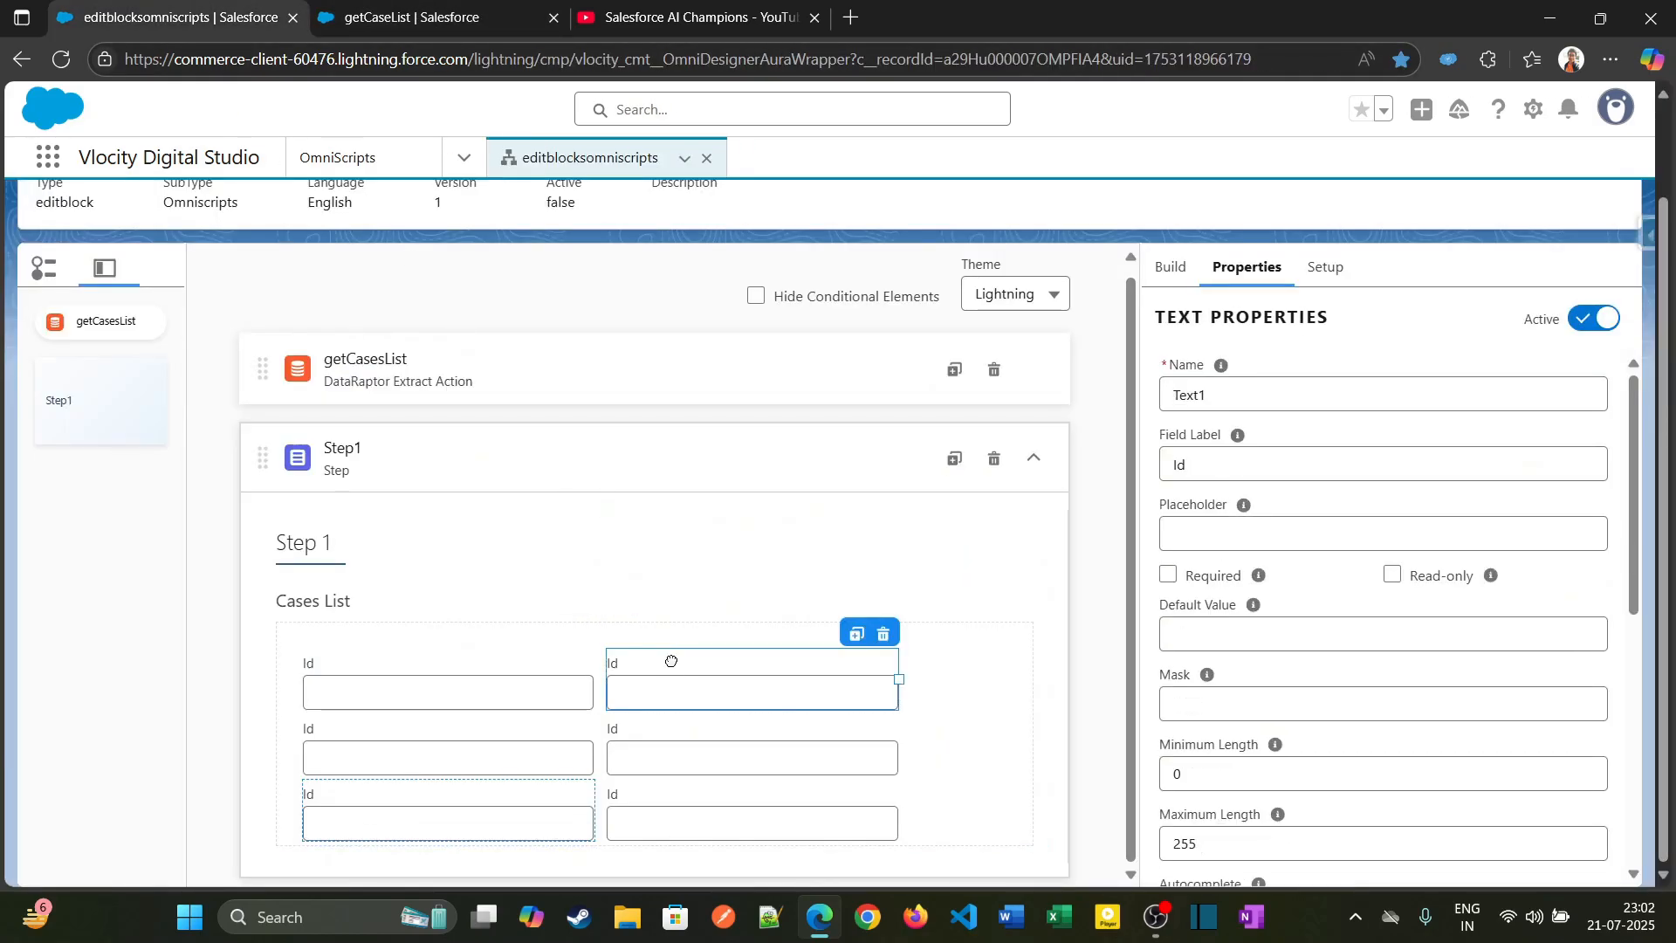
double_click(1224, 410)
key("ctrl+v")
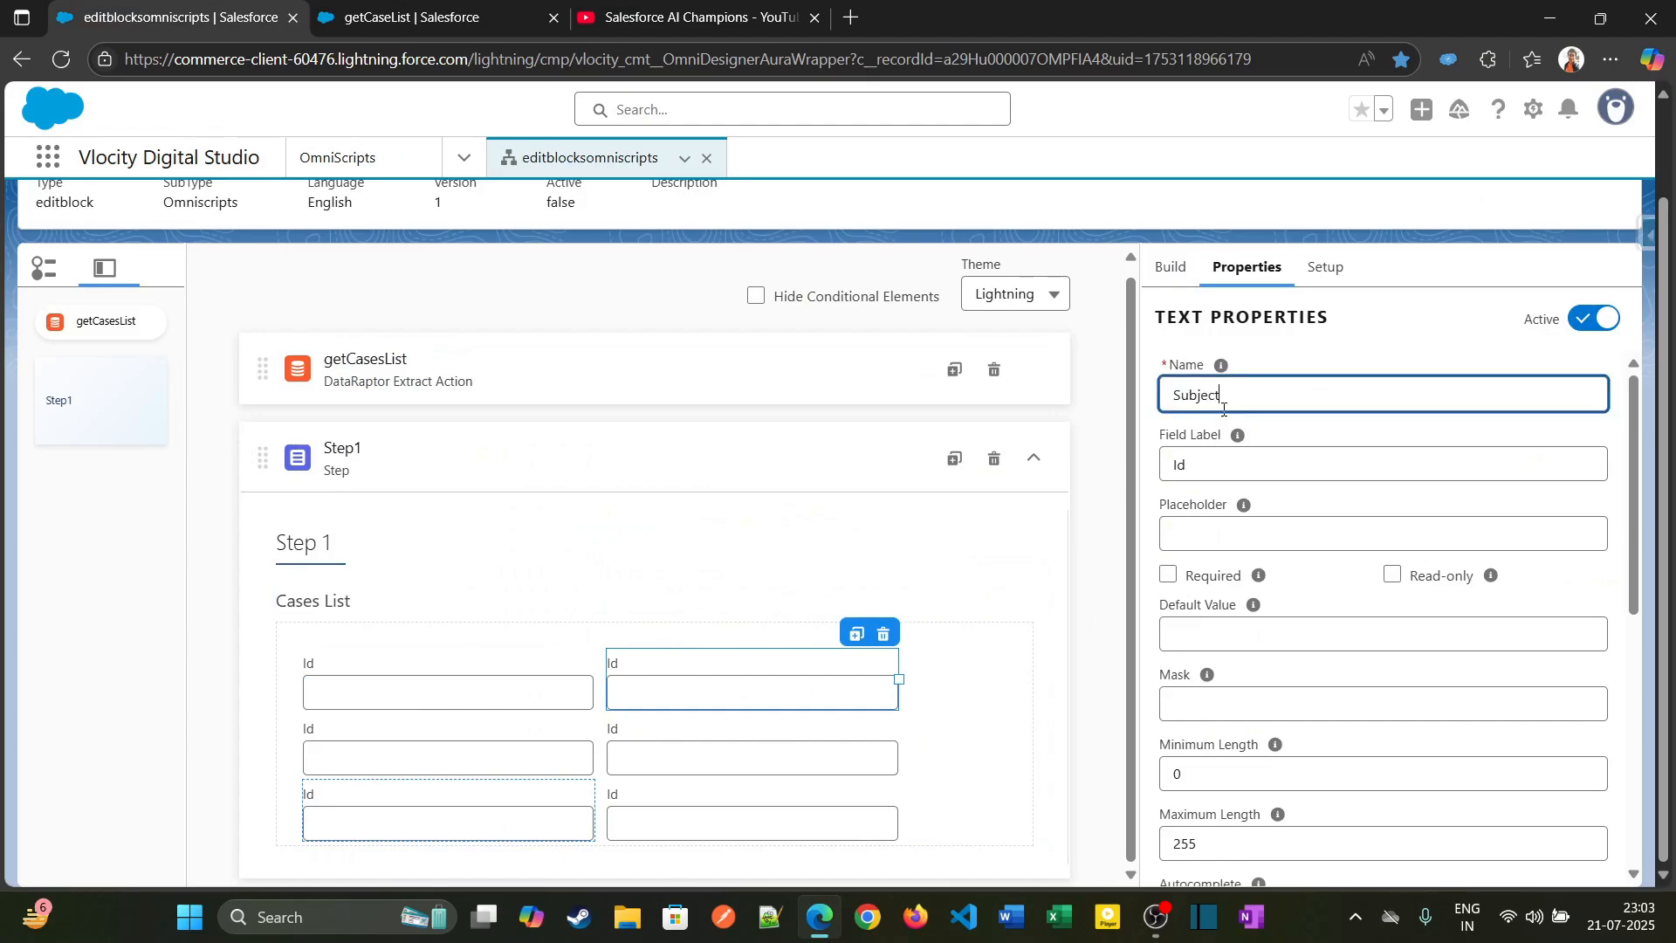
key("Tab")
key("Tab")
key("ctrl+v")
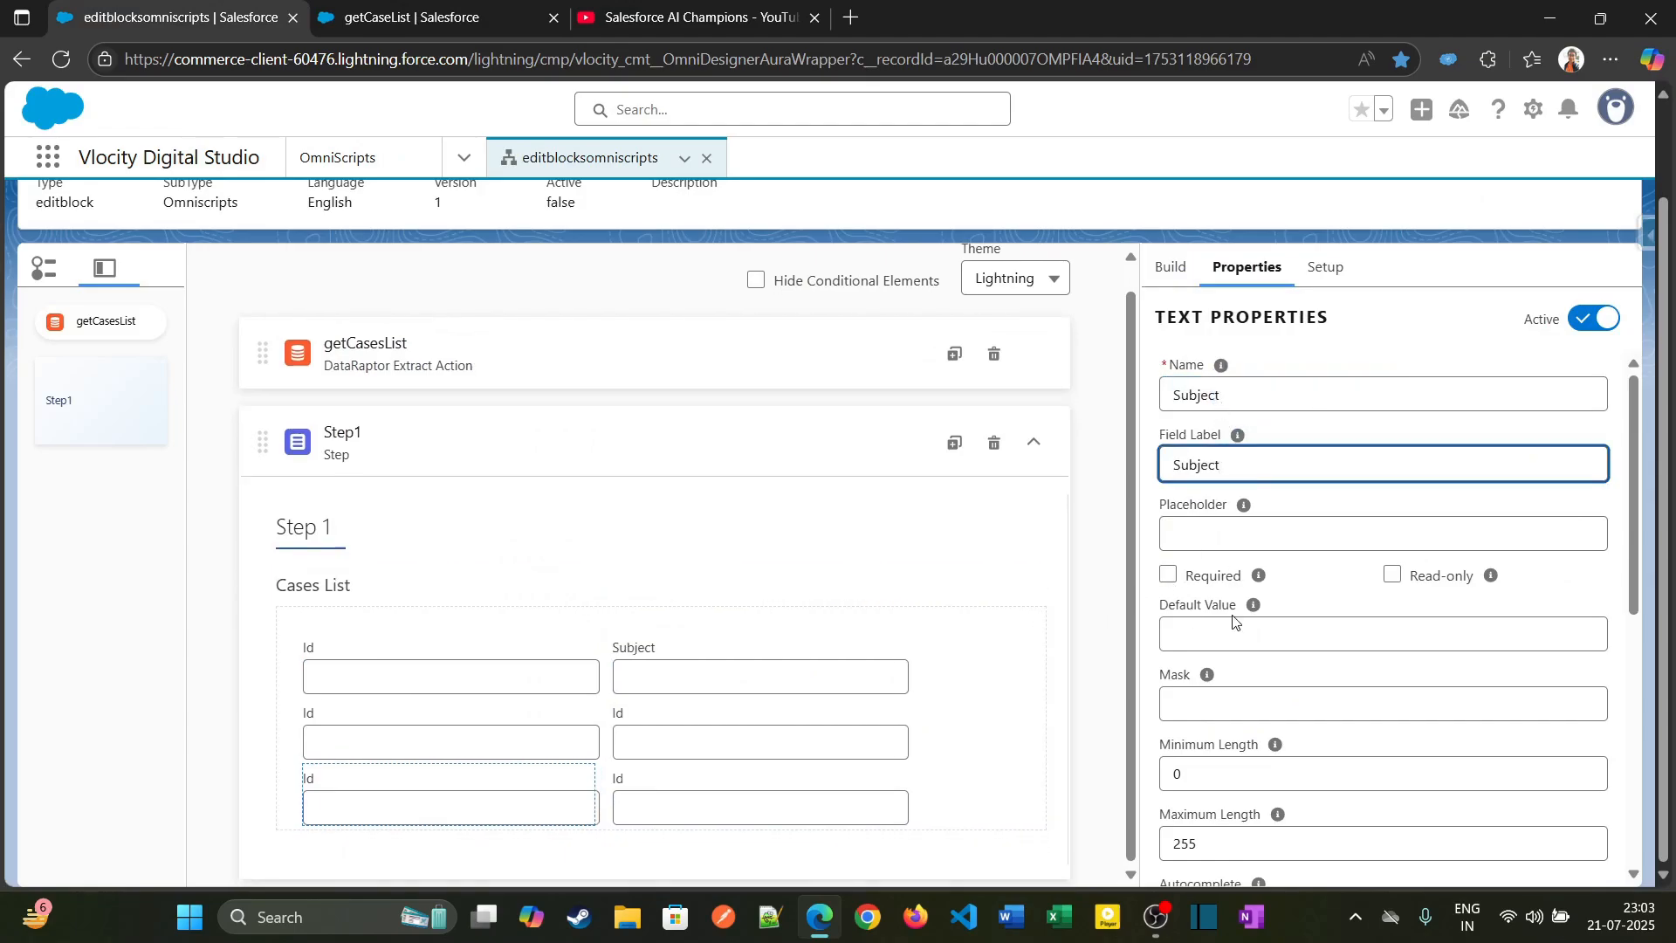
Step: Copy the Priority key from the getCaseList response into the name and field label of the second row's first text input
left_click(410, 5)
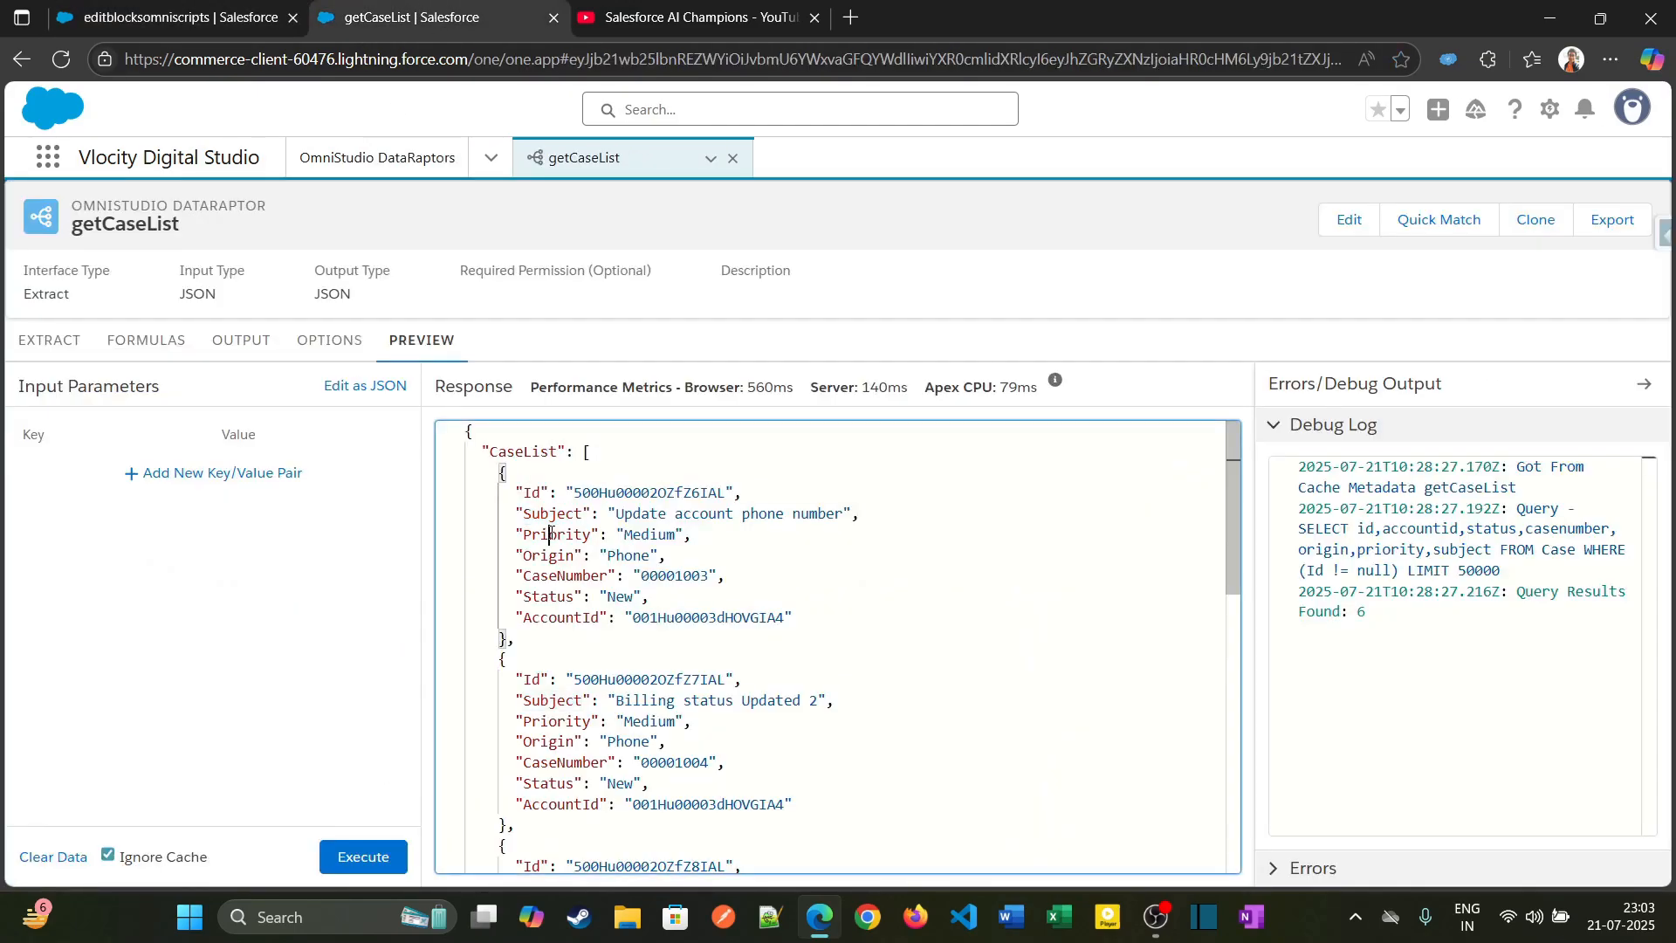
double_click(556, 534)
key("ctrl+c")
left_click(253, 5)
left_click(511, 734)
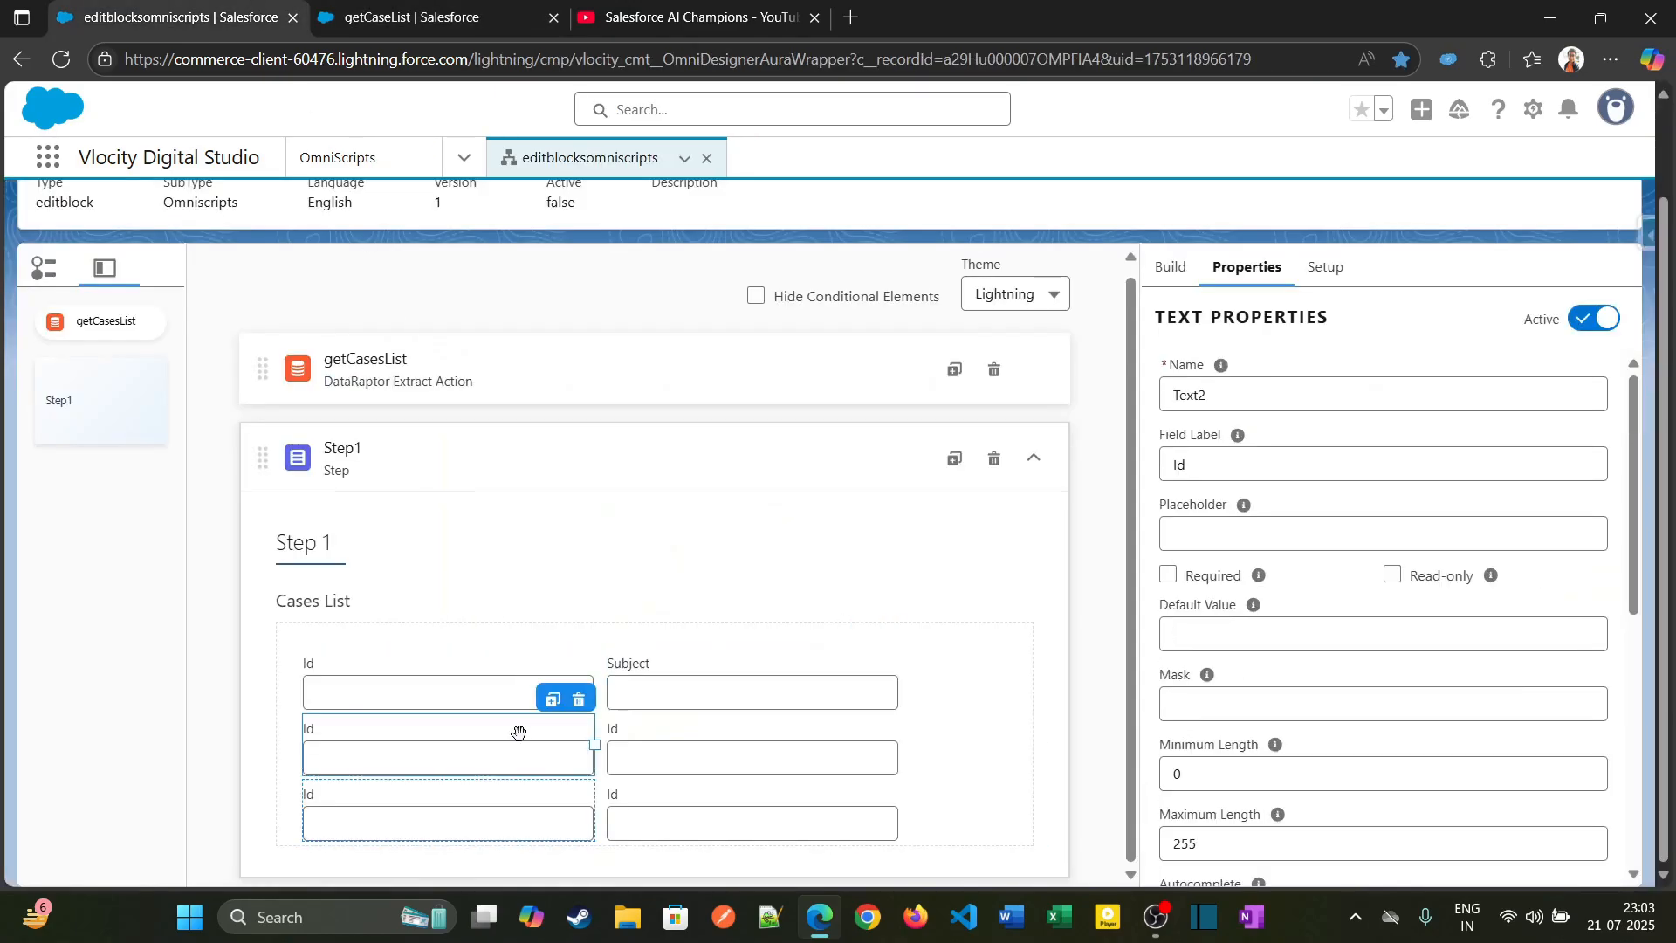
double_click(1216, 403)
key("ctrl+v")
key("Tab")
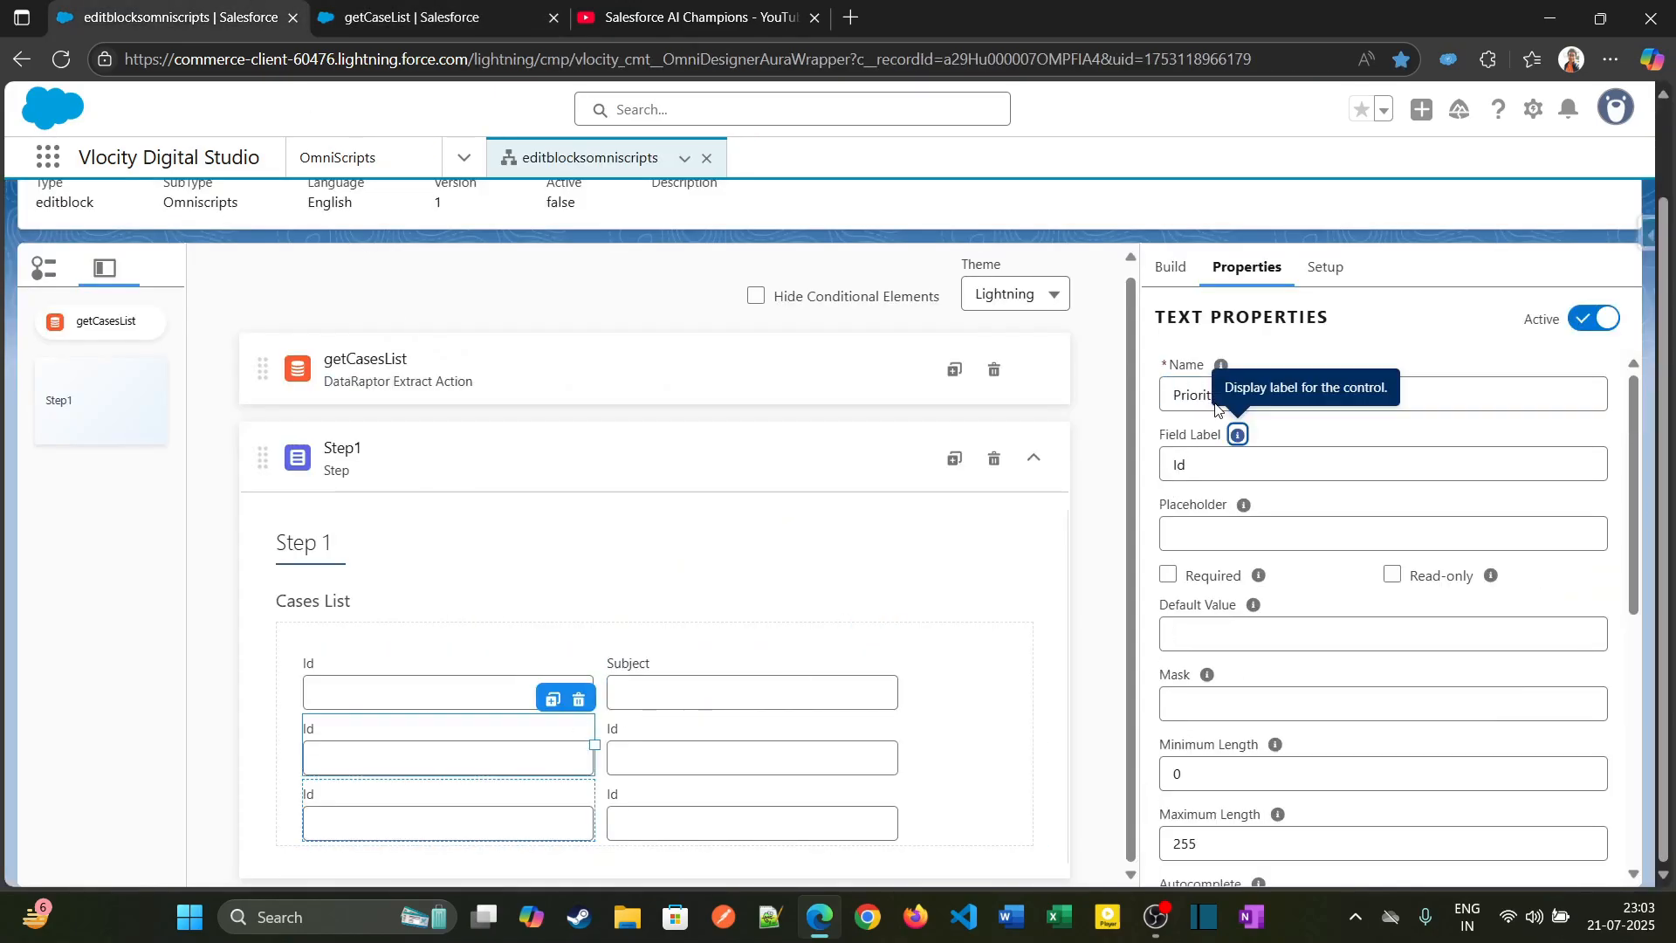
key("Tab")
key("ctrl+v")
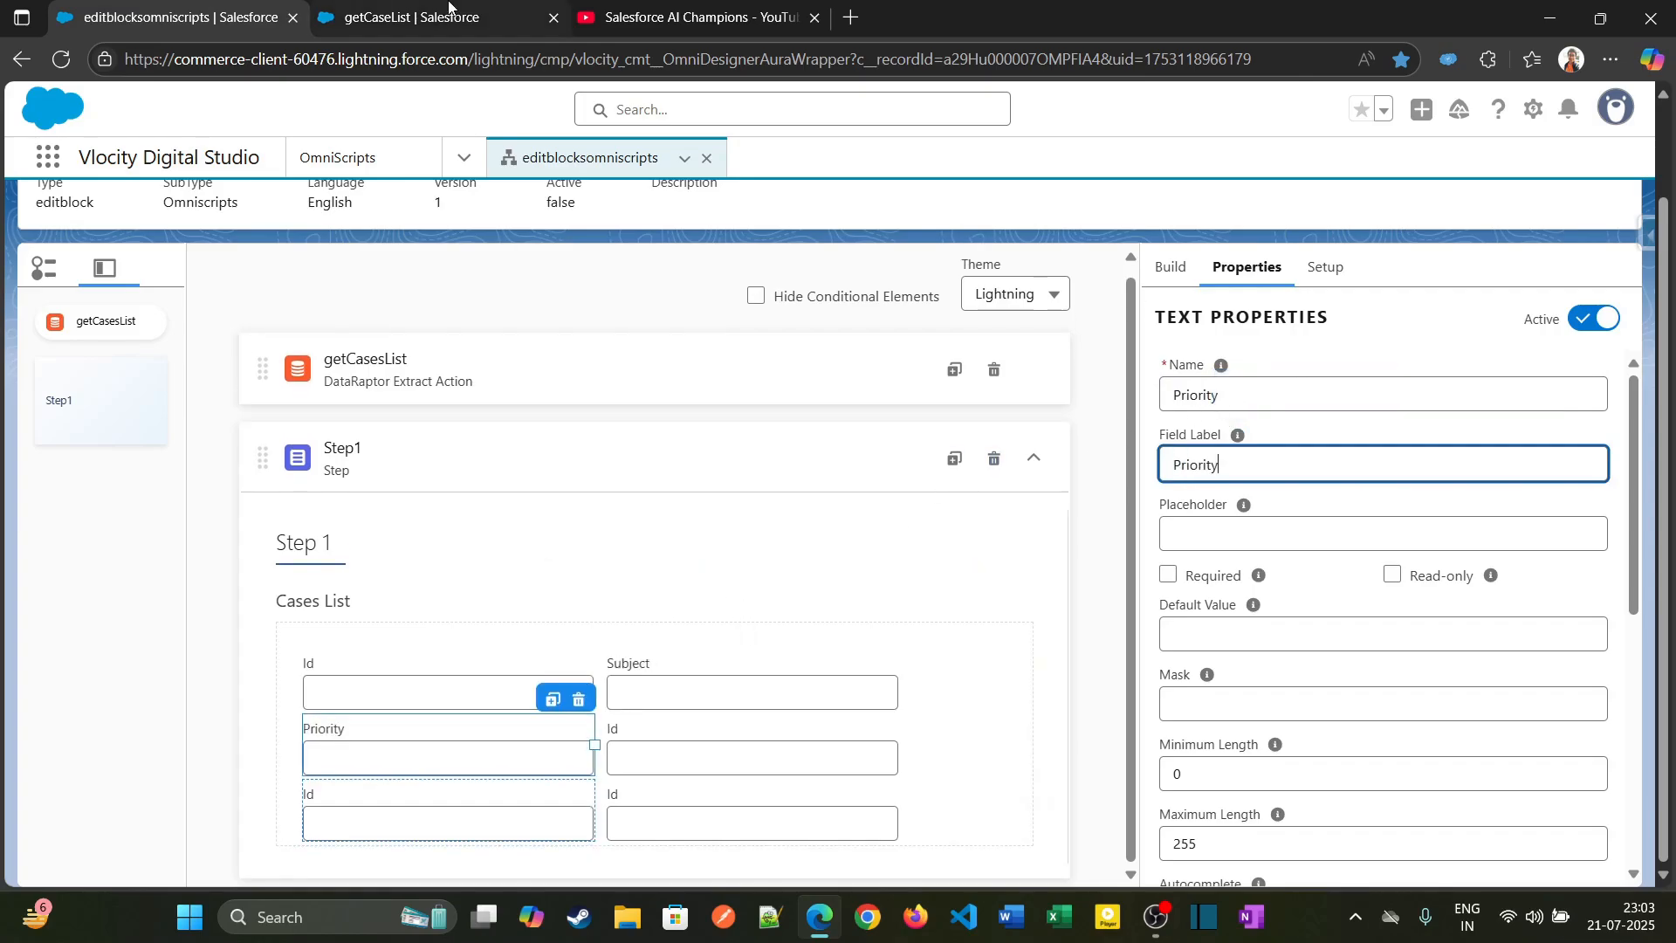
Step: Copy the Origin key from the getCaseList response into the name and field label of the input beside Priority
left_click(411, 17)
double_click(558, 556)
key("ctrl+c")
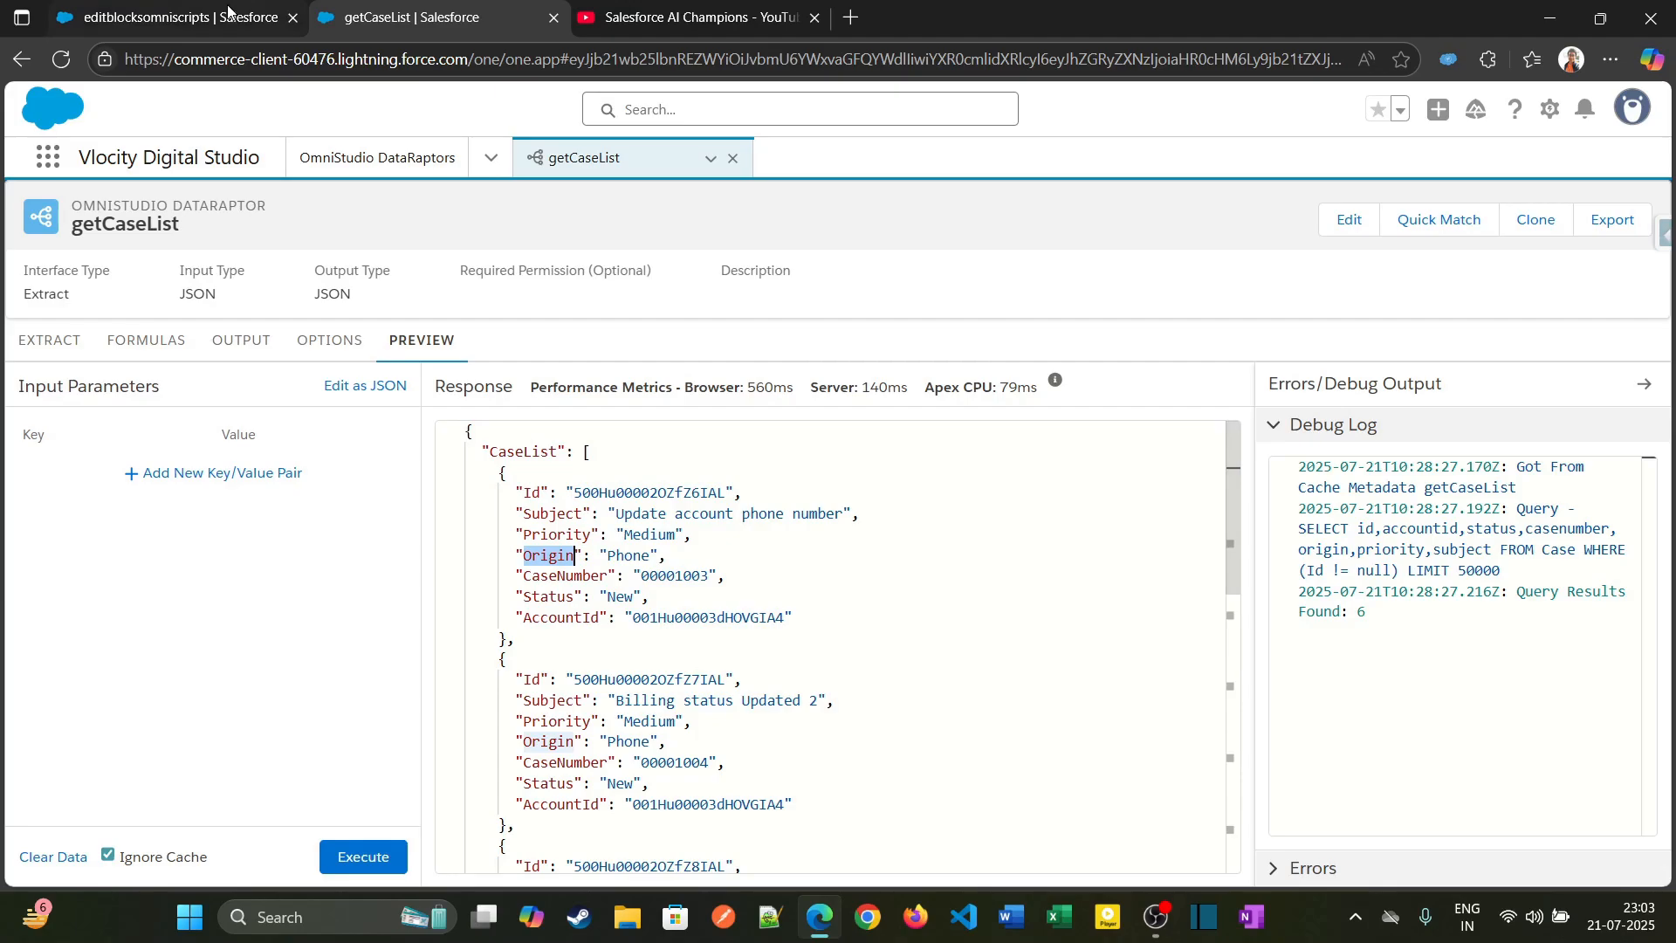
key("ctrl+shift+Tab")
left_click(736, 725)
left_click(1232, 397)
key("ctrl+a")
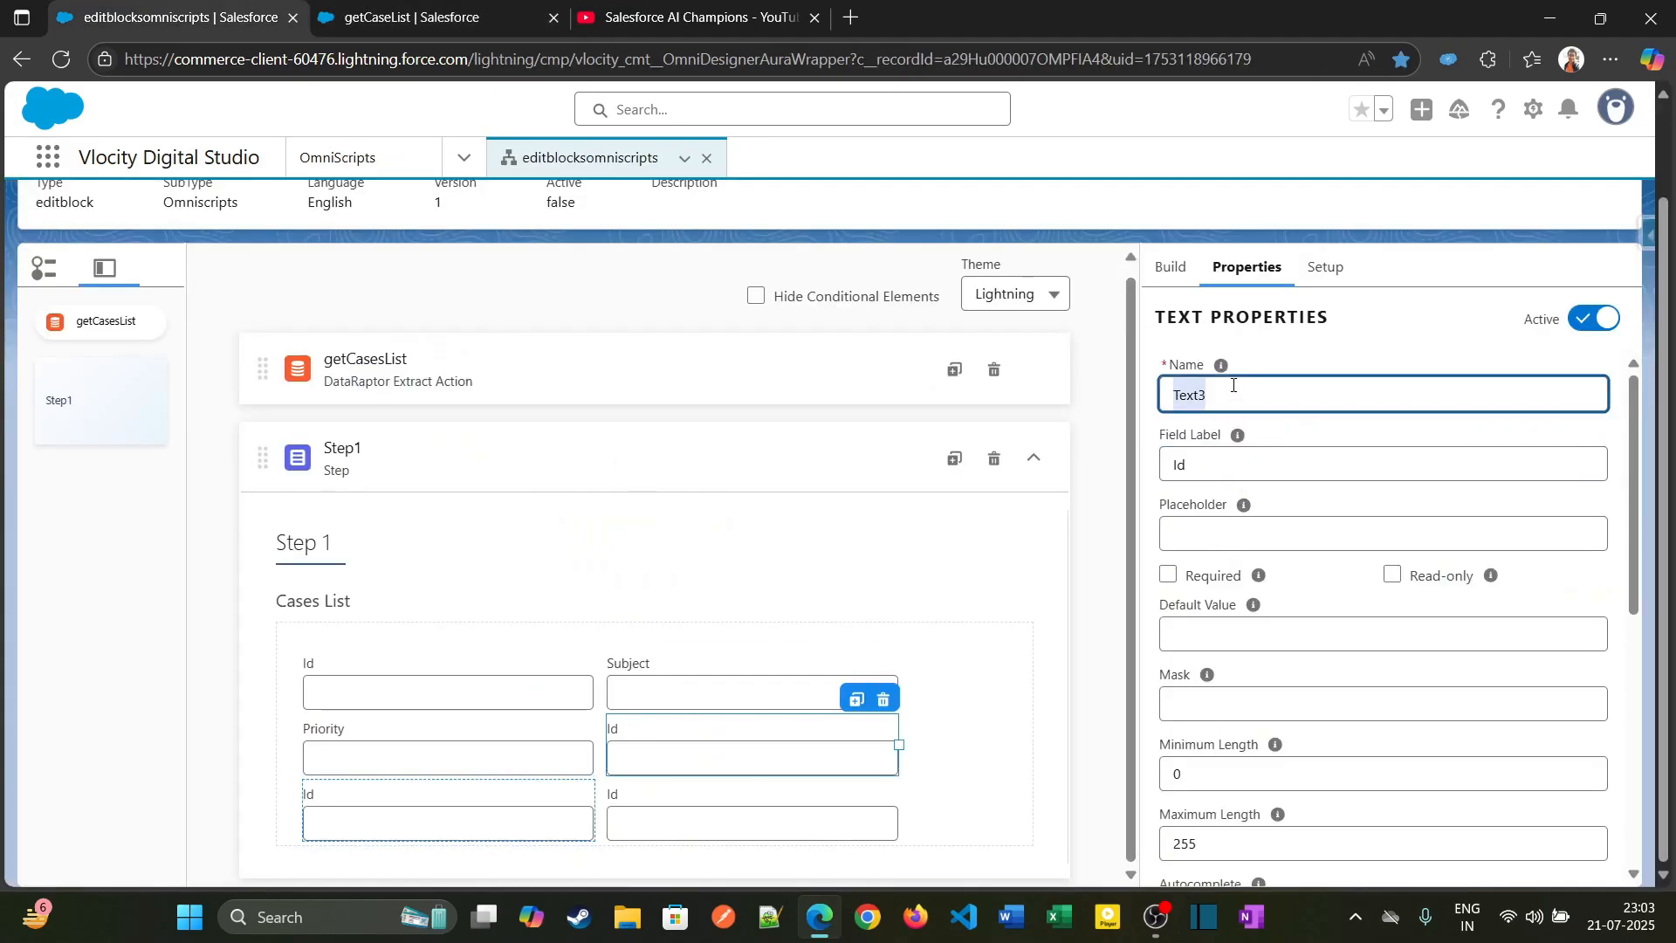
key("ctrl+v")
key("Tab")
key("Tab")
key("ctrl+v")
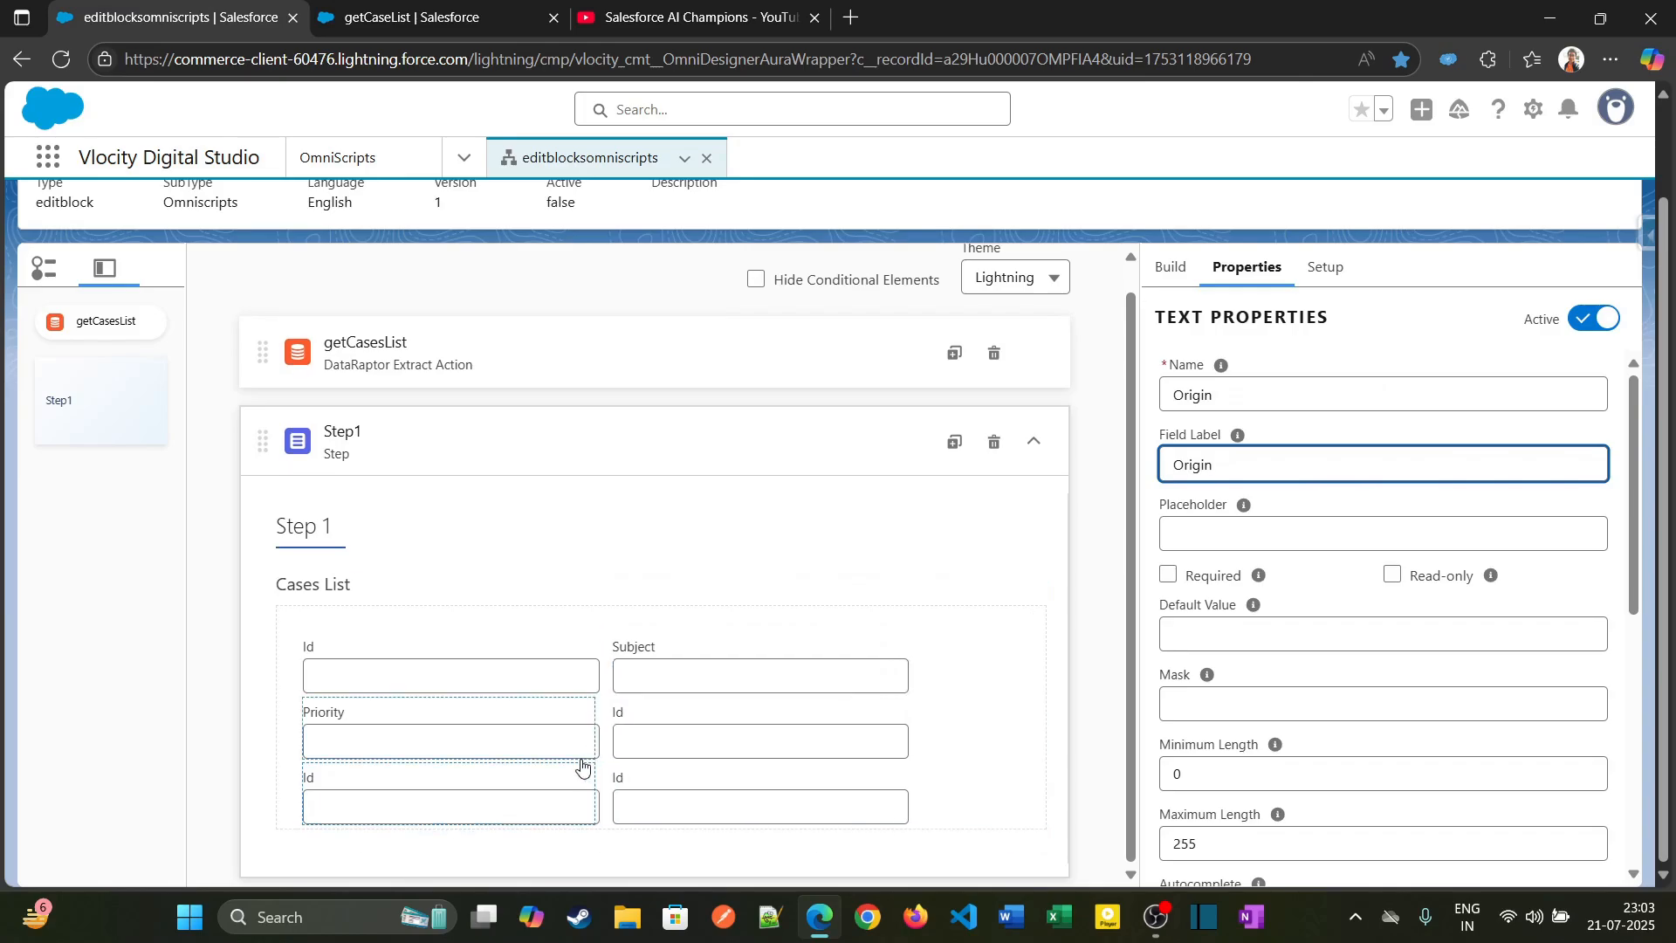
Step: Name the third row's first text input CaseNumber, copied from the getCaseList response, and set its field label to Case Number
left_click(496, 782)
key("ctrl+Tab")
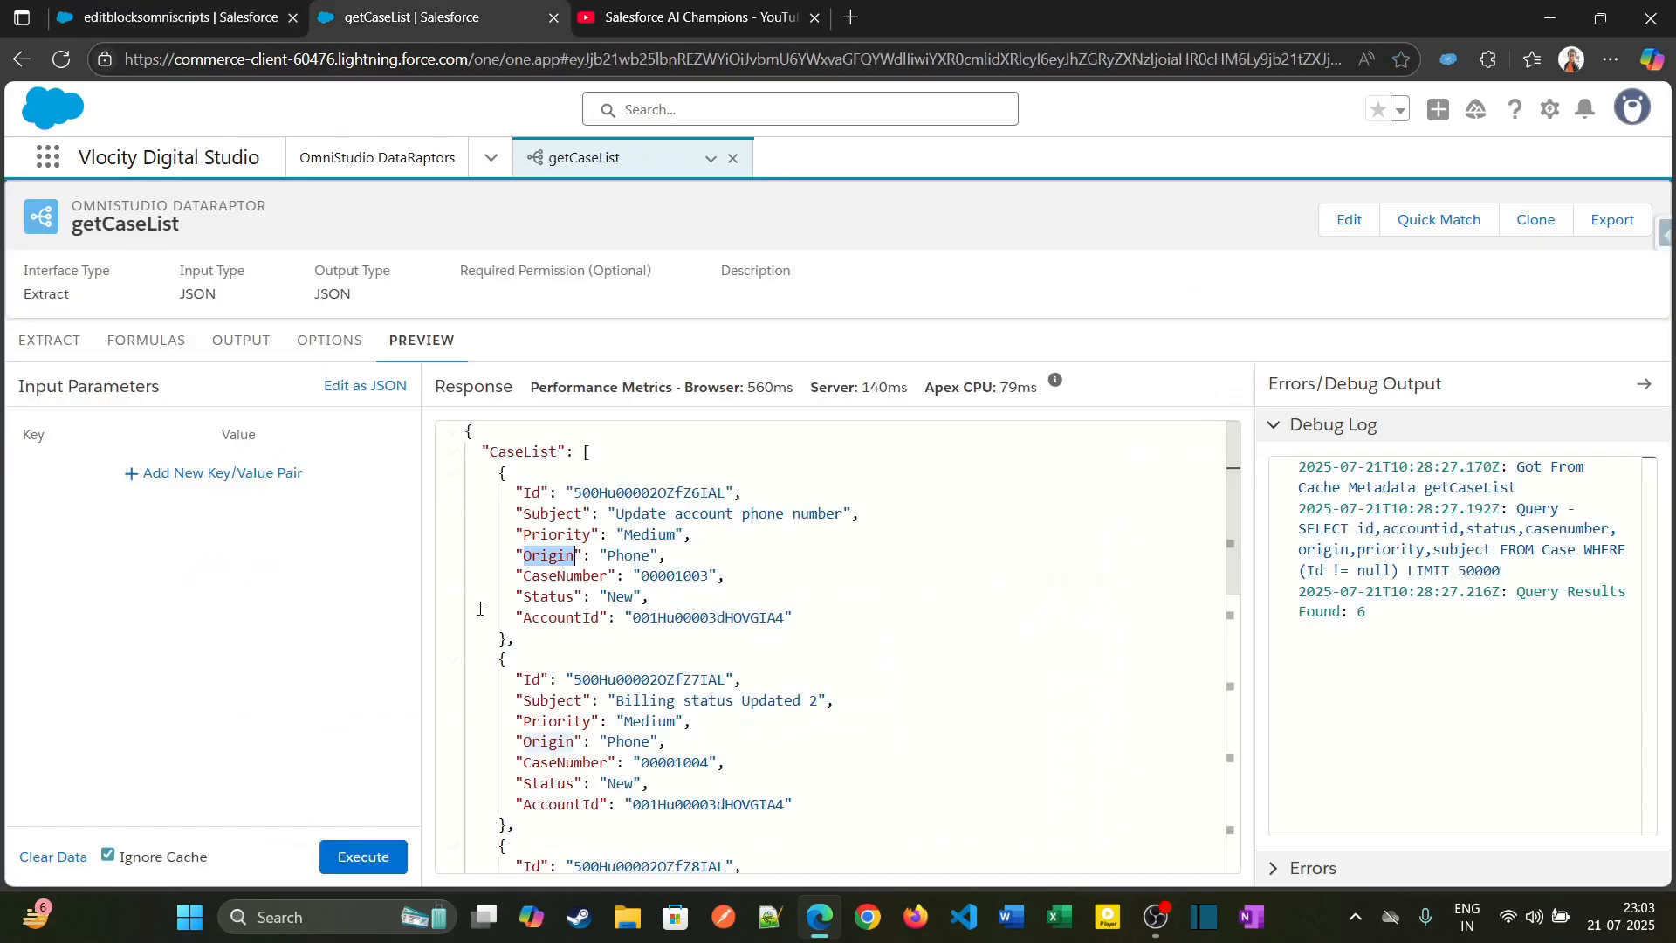
double_click(563, 577)
key("ctrl+c")
key("ctrl+shift+Tab")
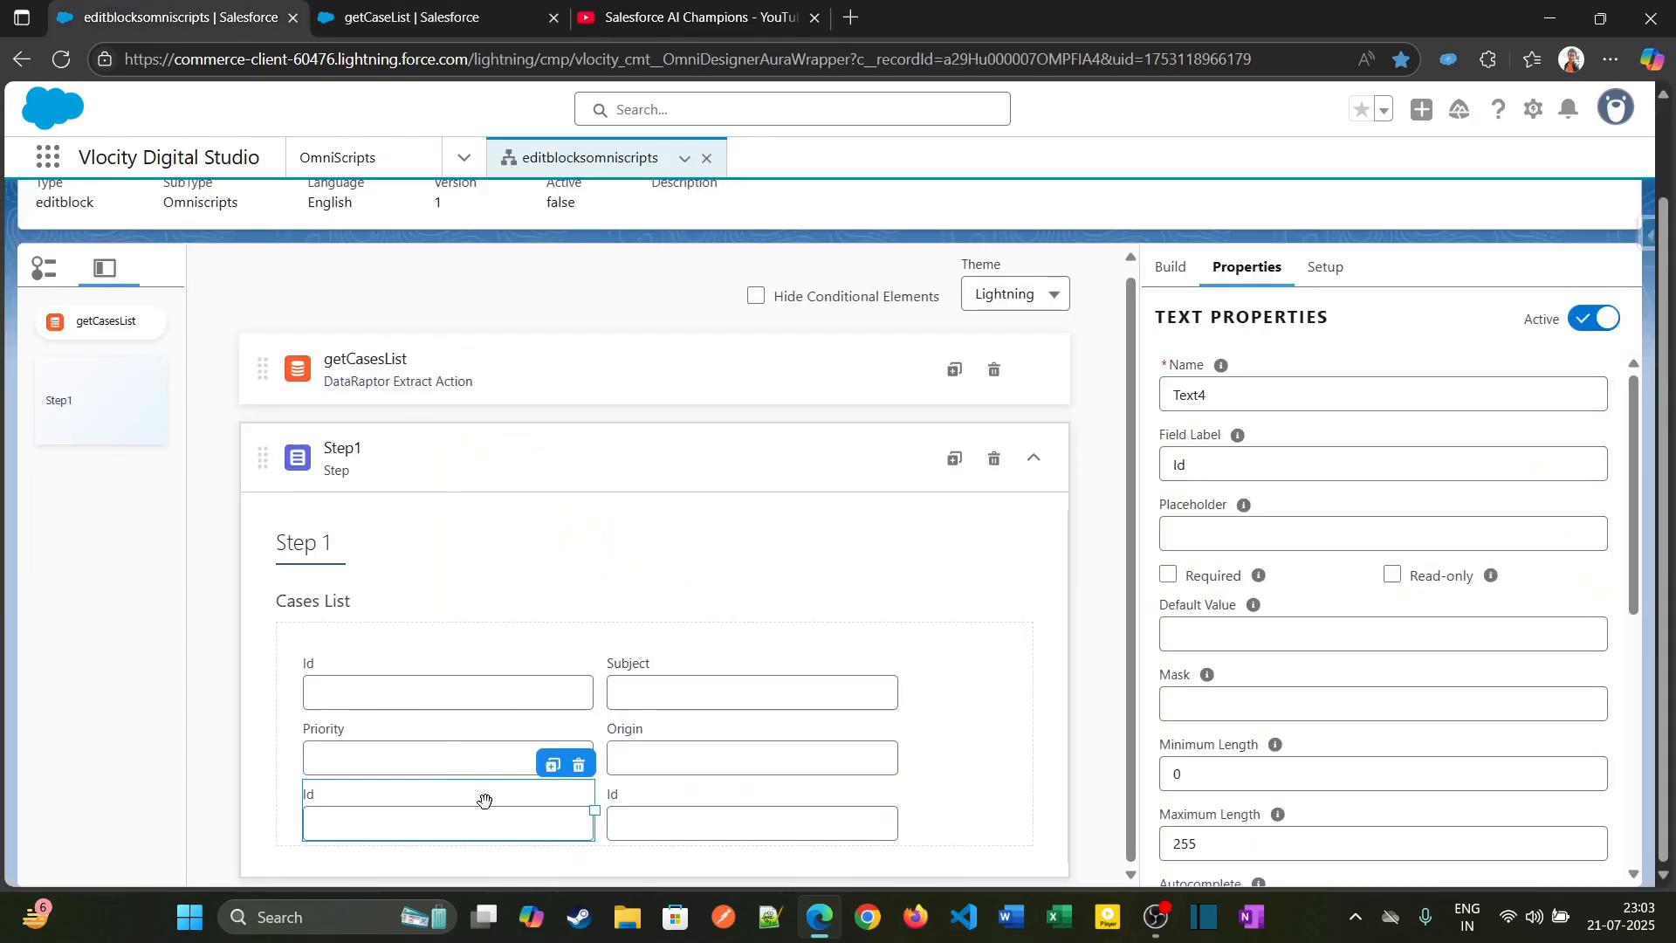
double_click(1225, 398)
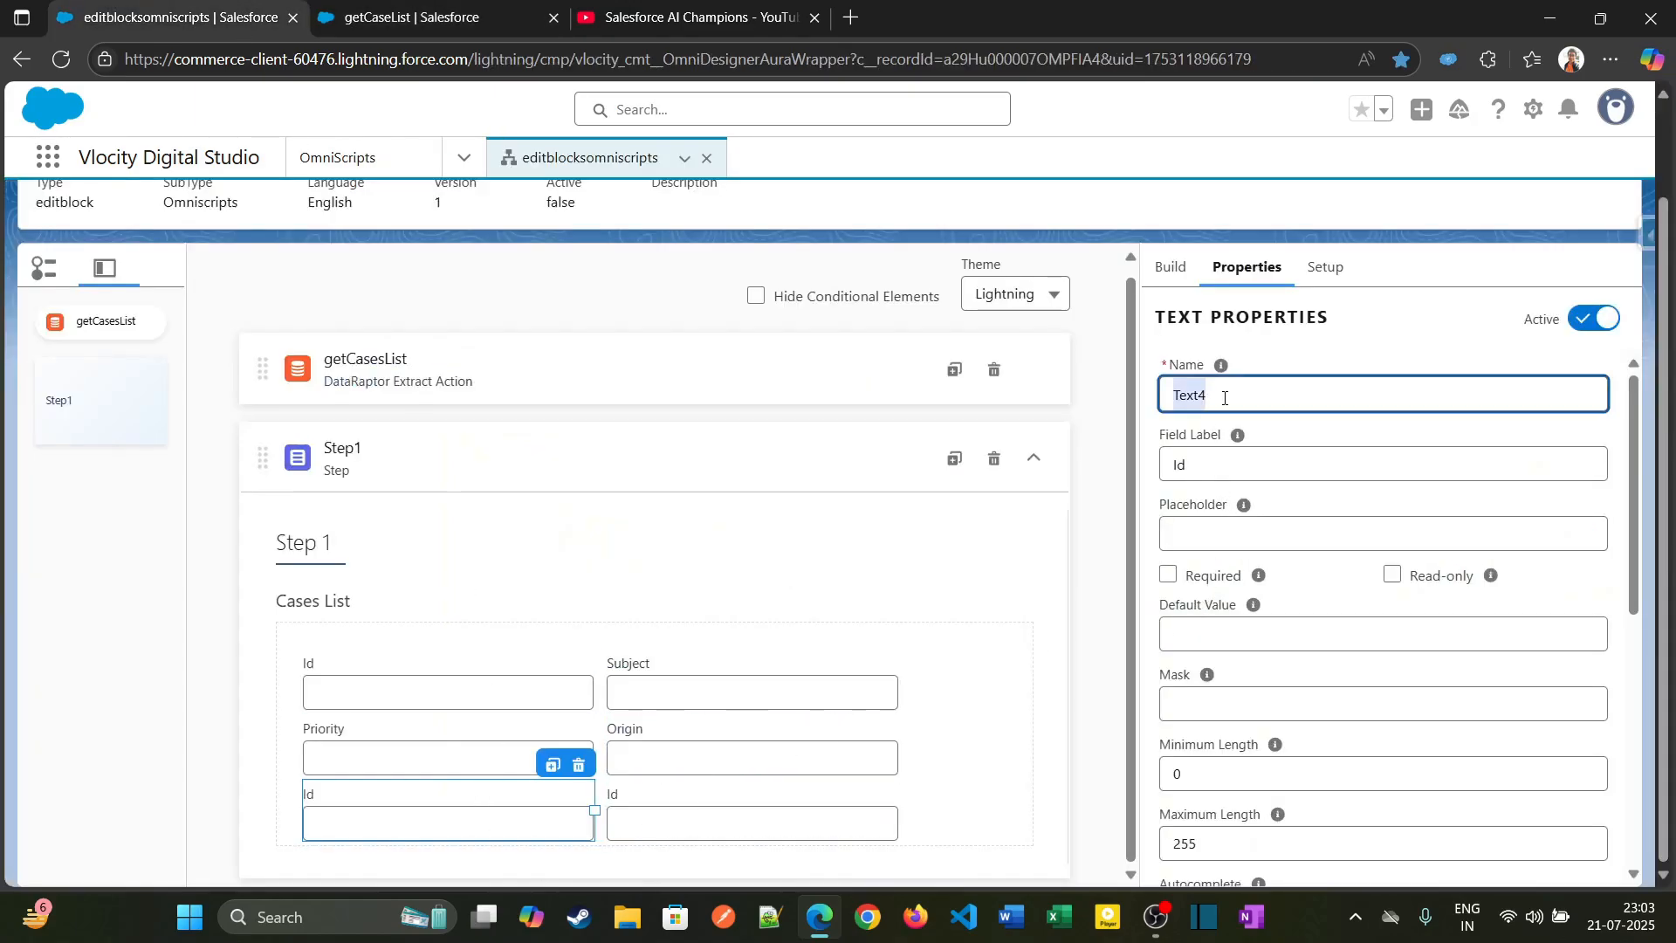
key("ctrl+v")
double_click(1203, 466)
key("ctrl+v")
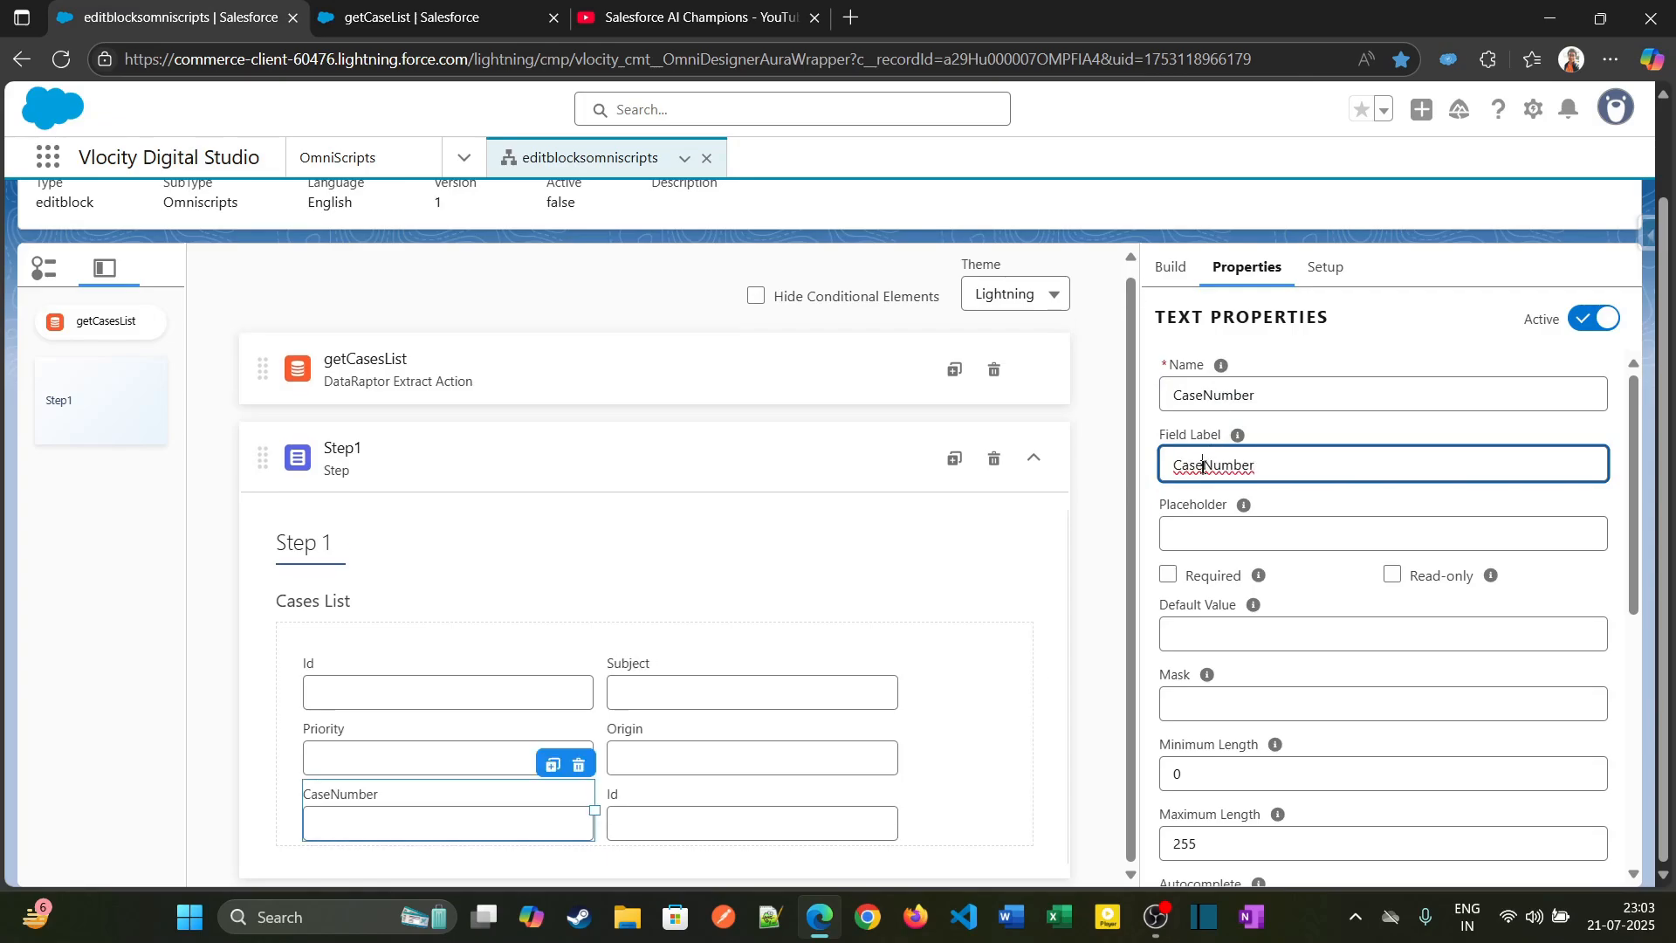
Step: Copy the Status key from the getCaseList response into the name and field label of the last text input
key("ctrl+Tab")
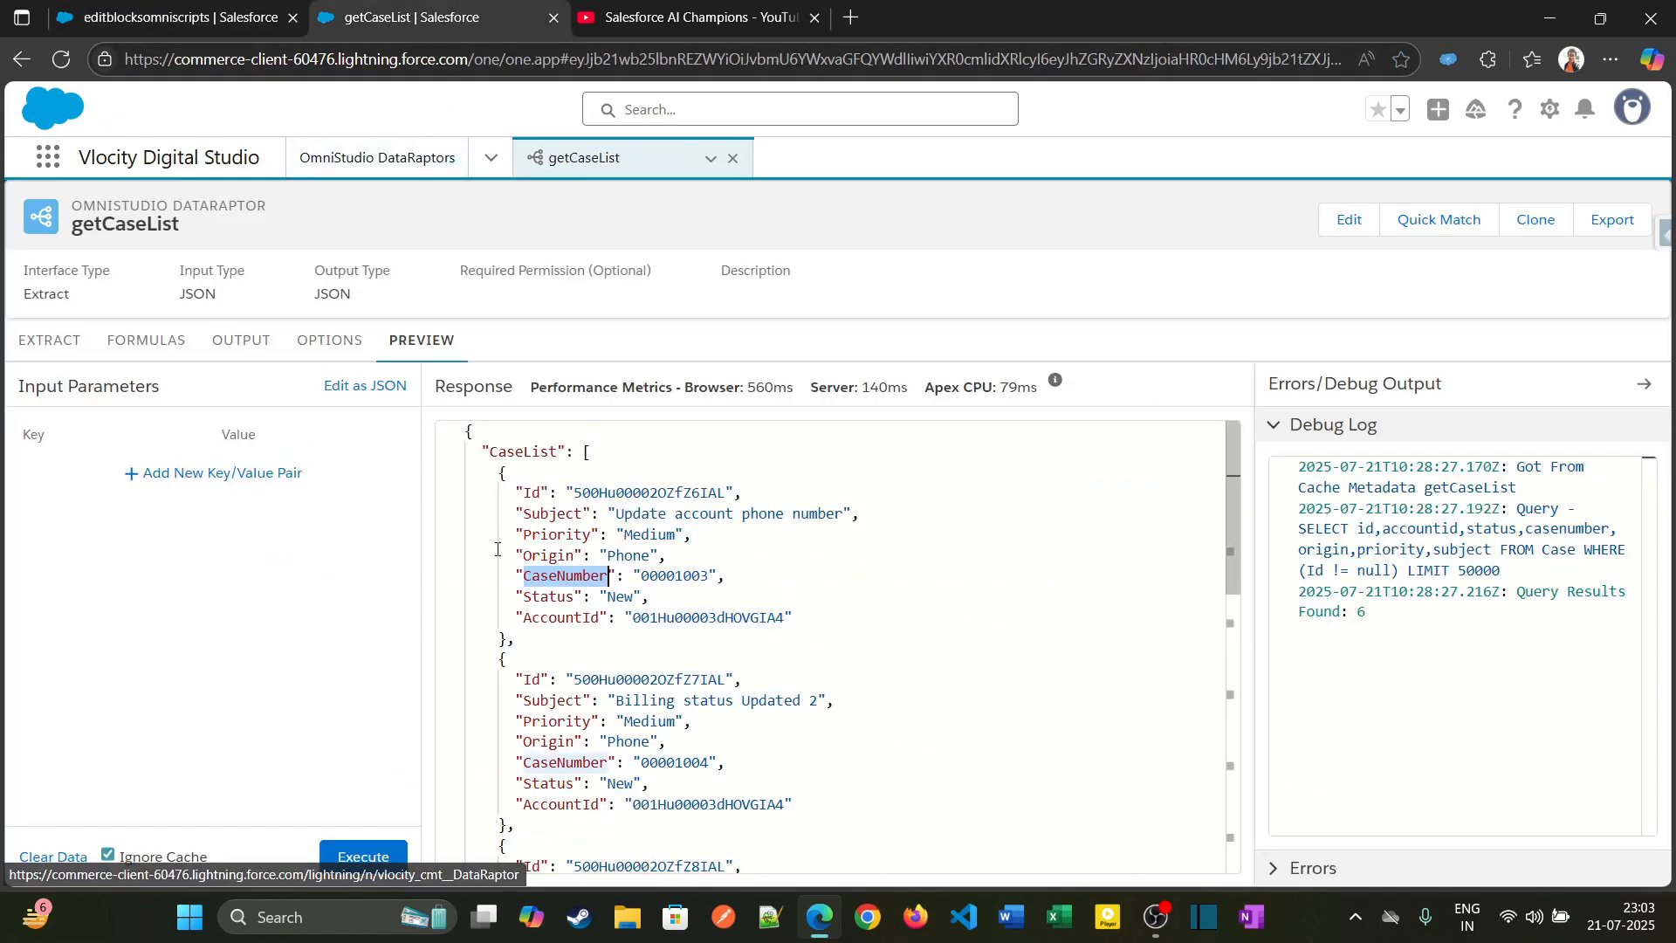
double_click(548, 597)
key("ctrl+c")
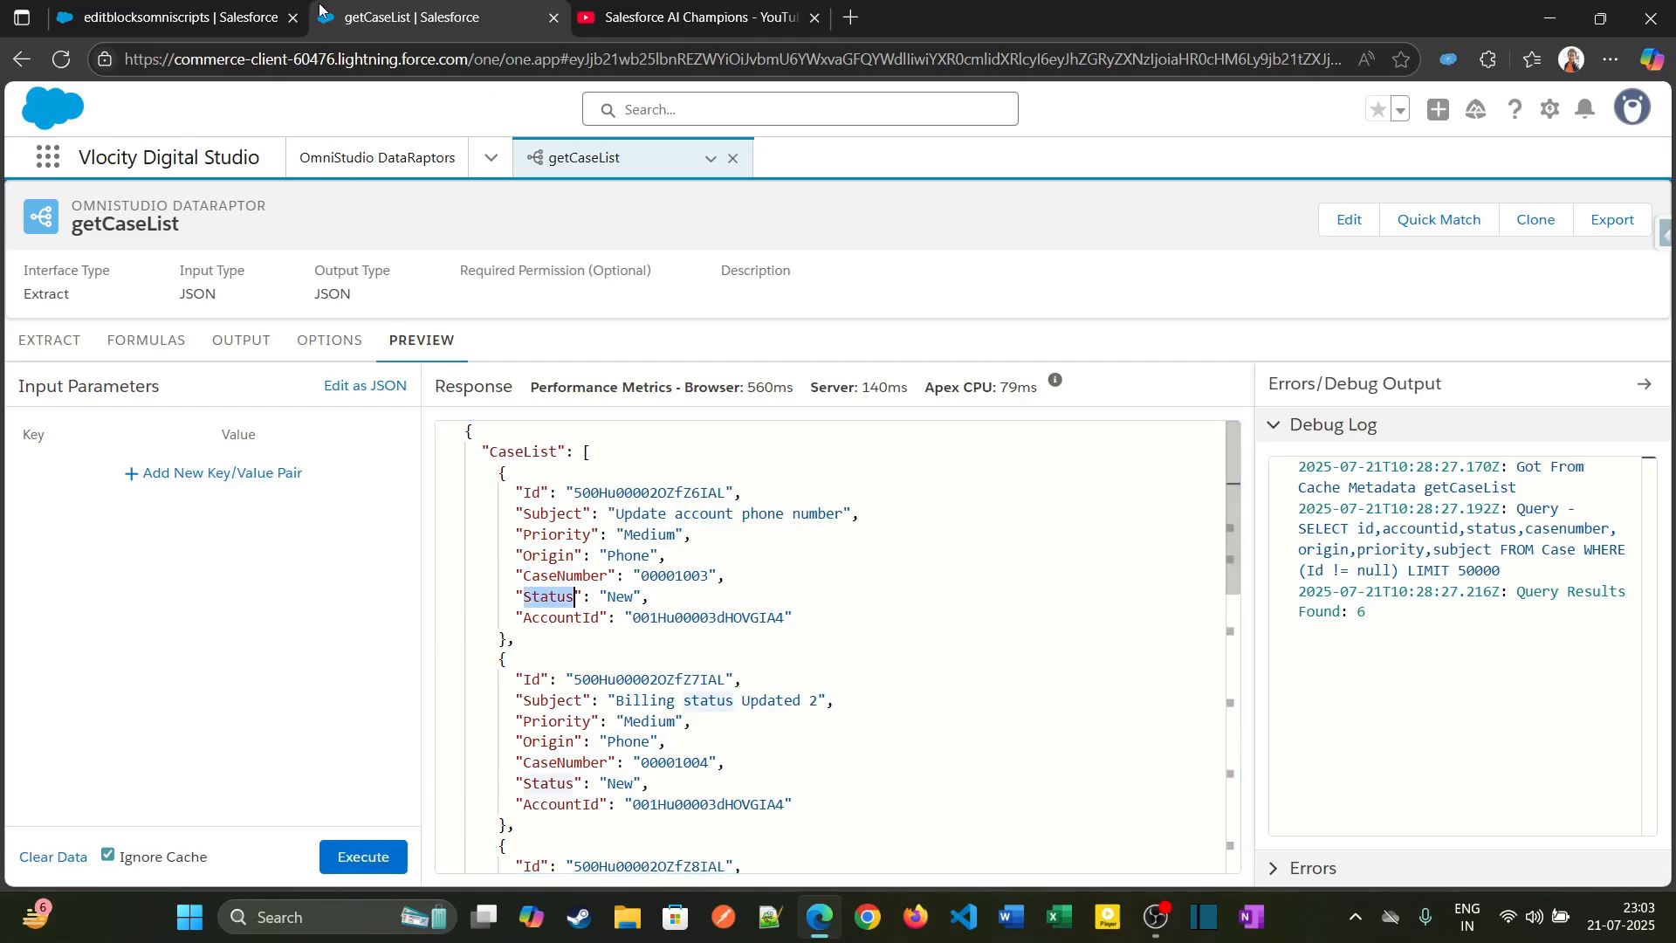
left_click(178, 17)
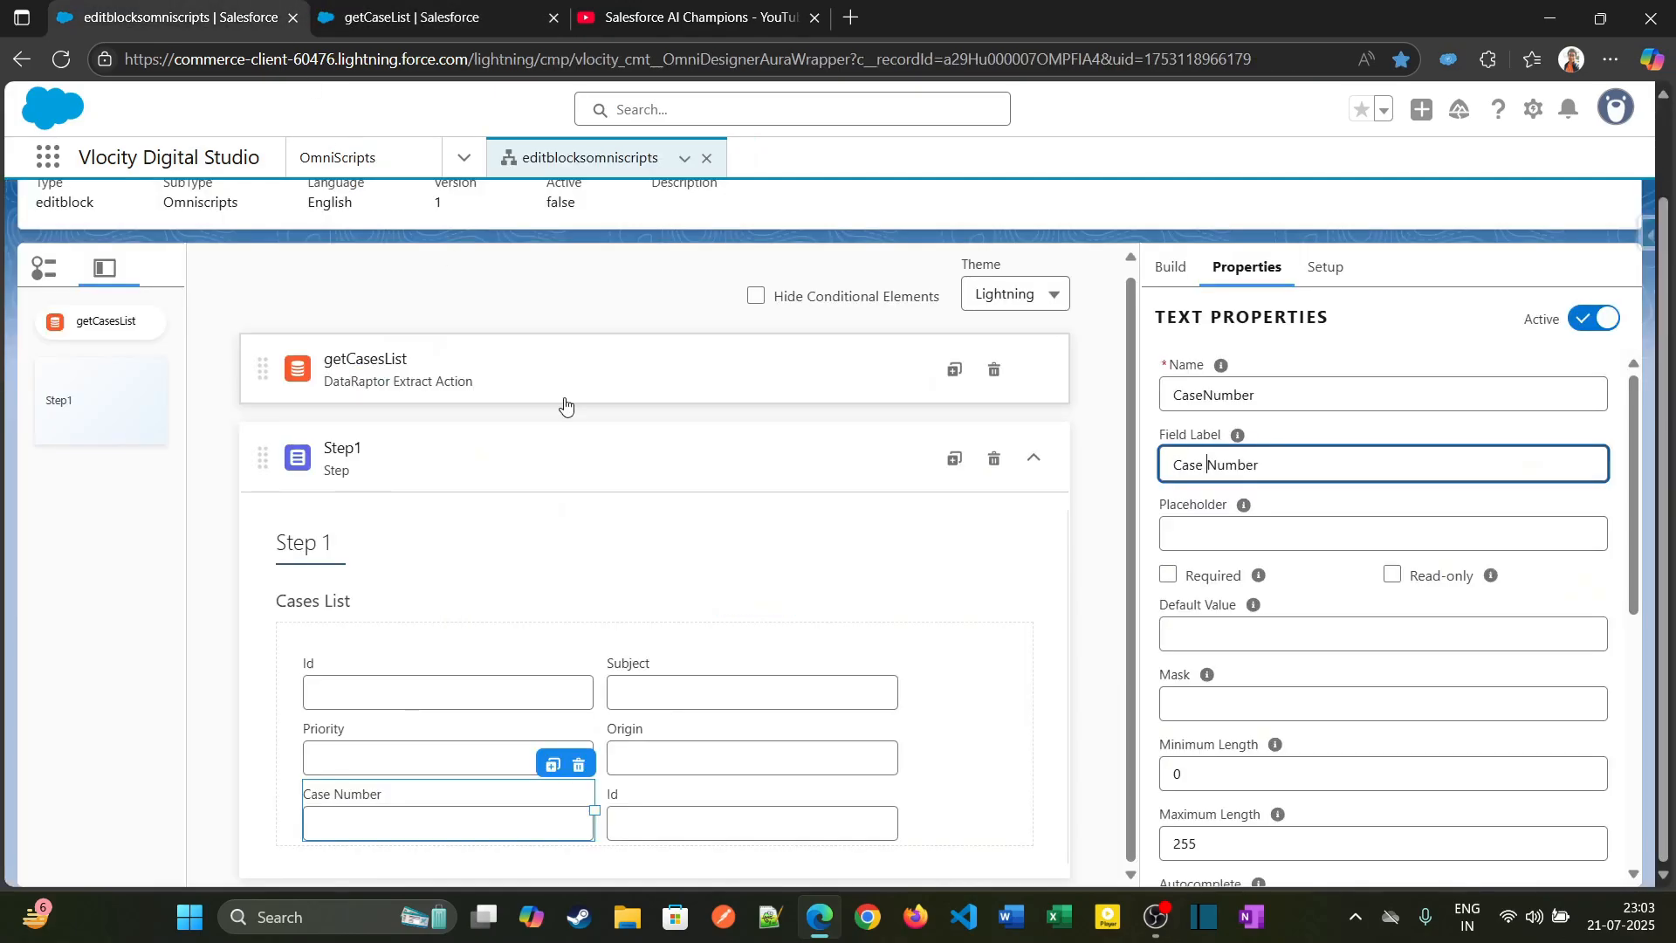
left_click(749, 819)
double_click(1215, 394)
key("ctrl+v")
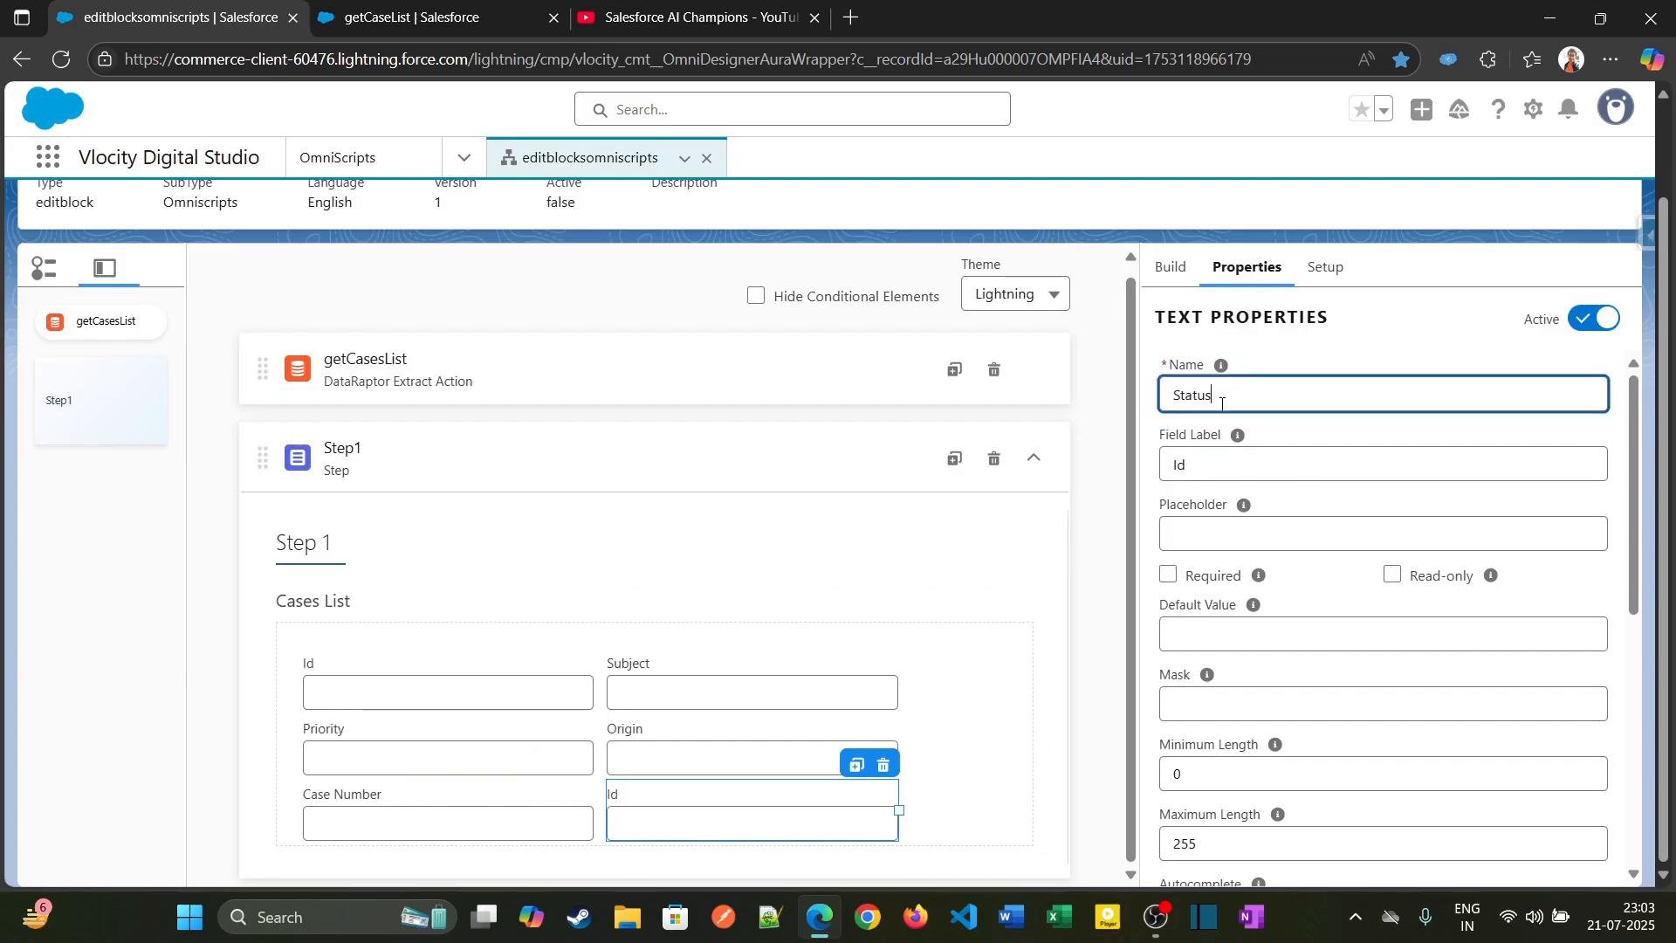
key("Tab")
key("ctrl+v")
scroll(1233, 596, "down", 4)
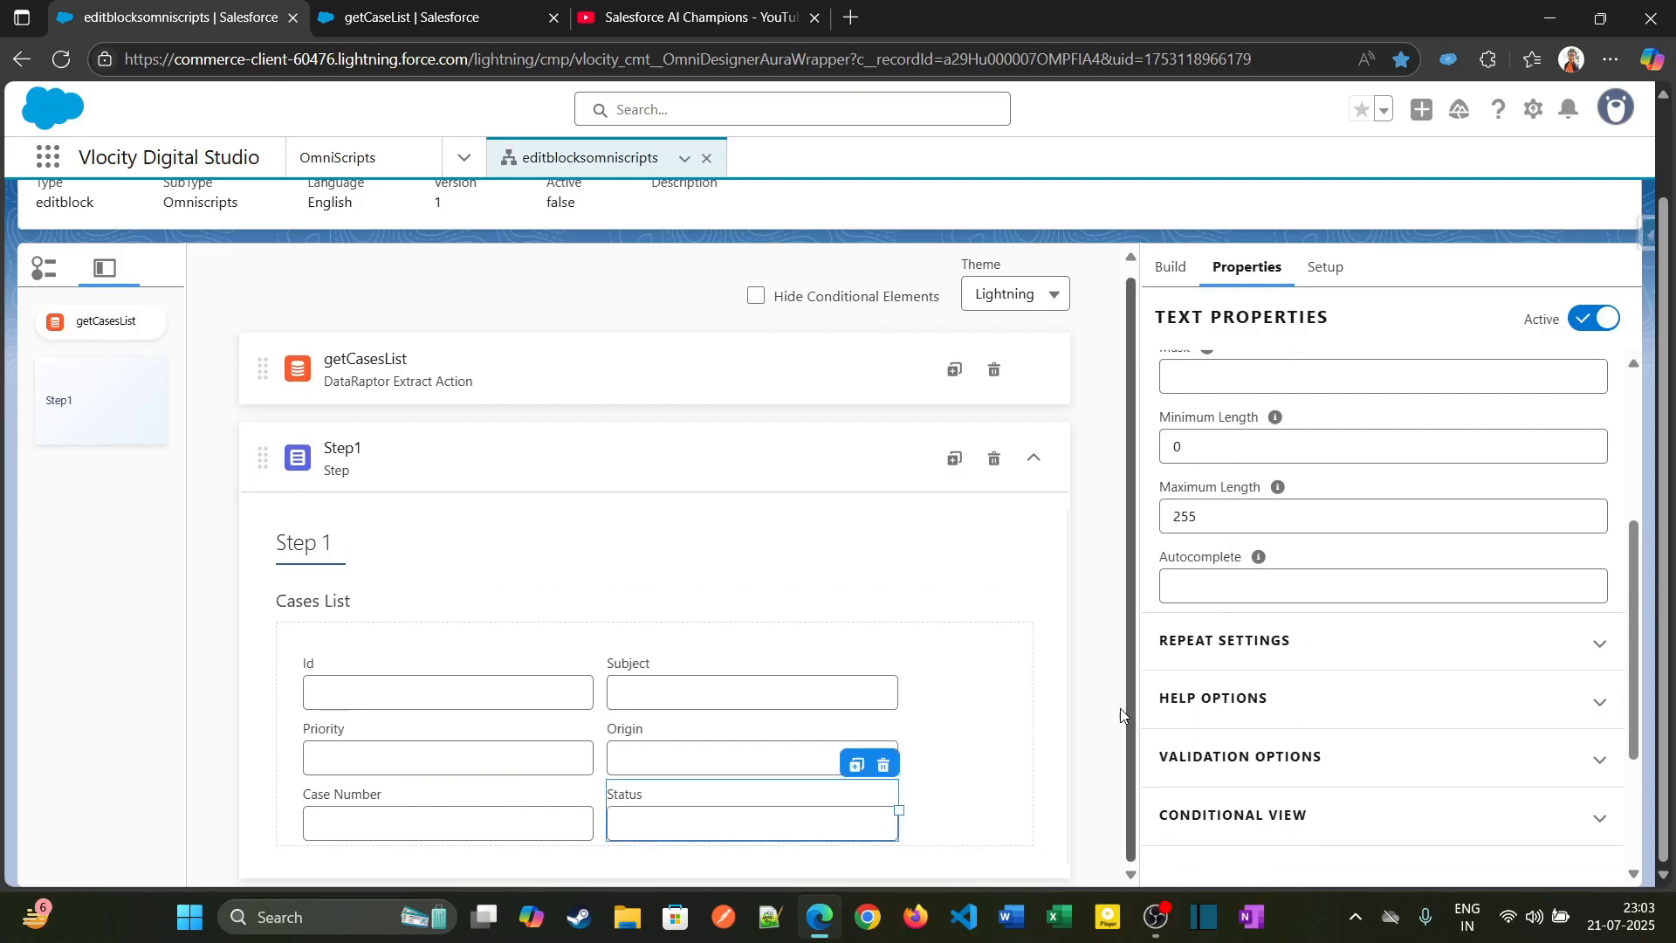
scroll(1336, 535, "up", 3)
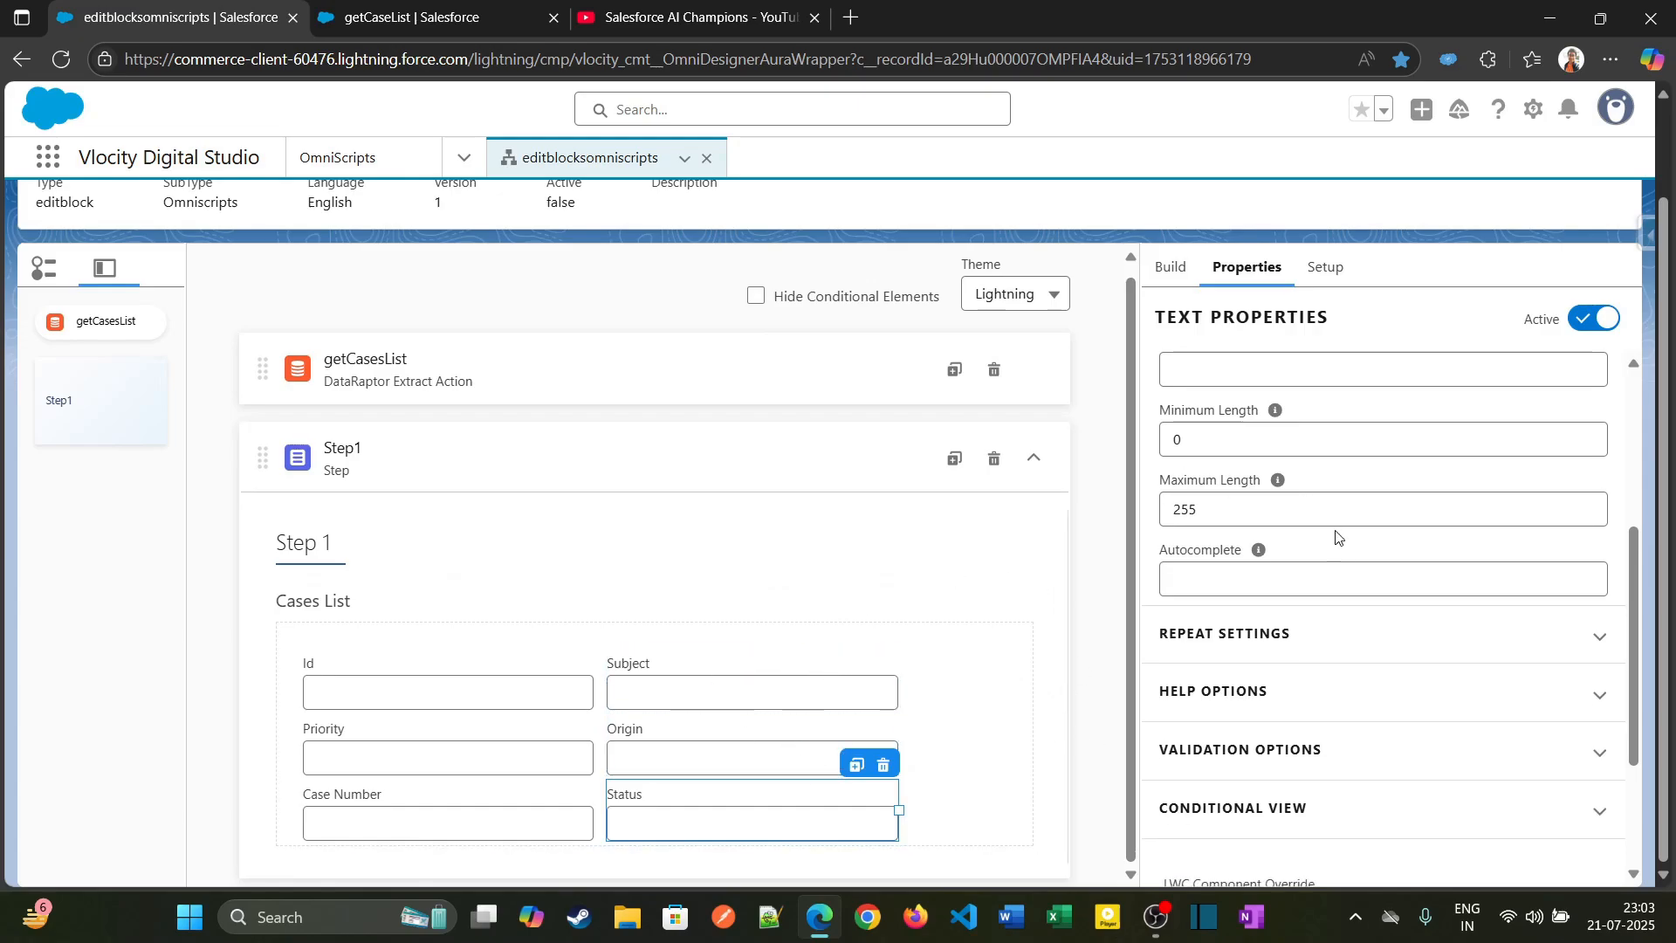
scroll(1104, 618, "up", 3)
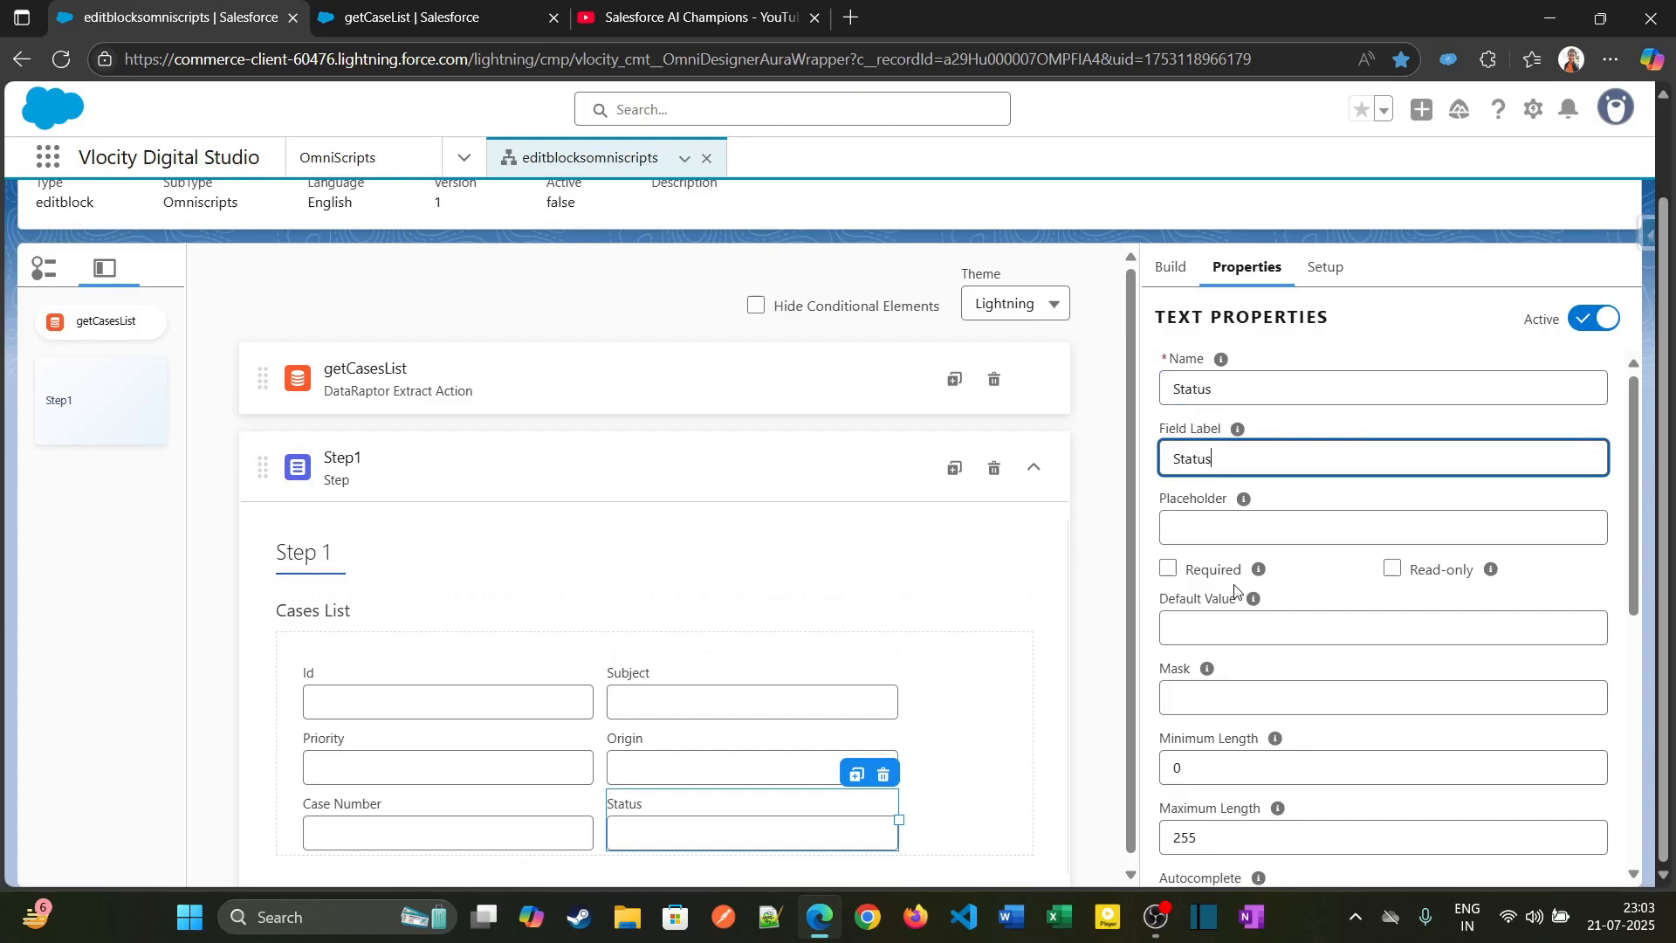
Step: Compare the Subject key in the getCaseList preview response with the name of the Subject text input
left_click(419, 16)
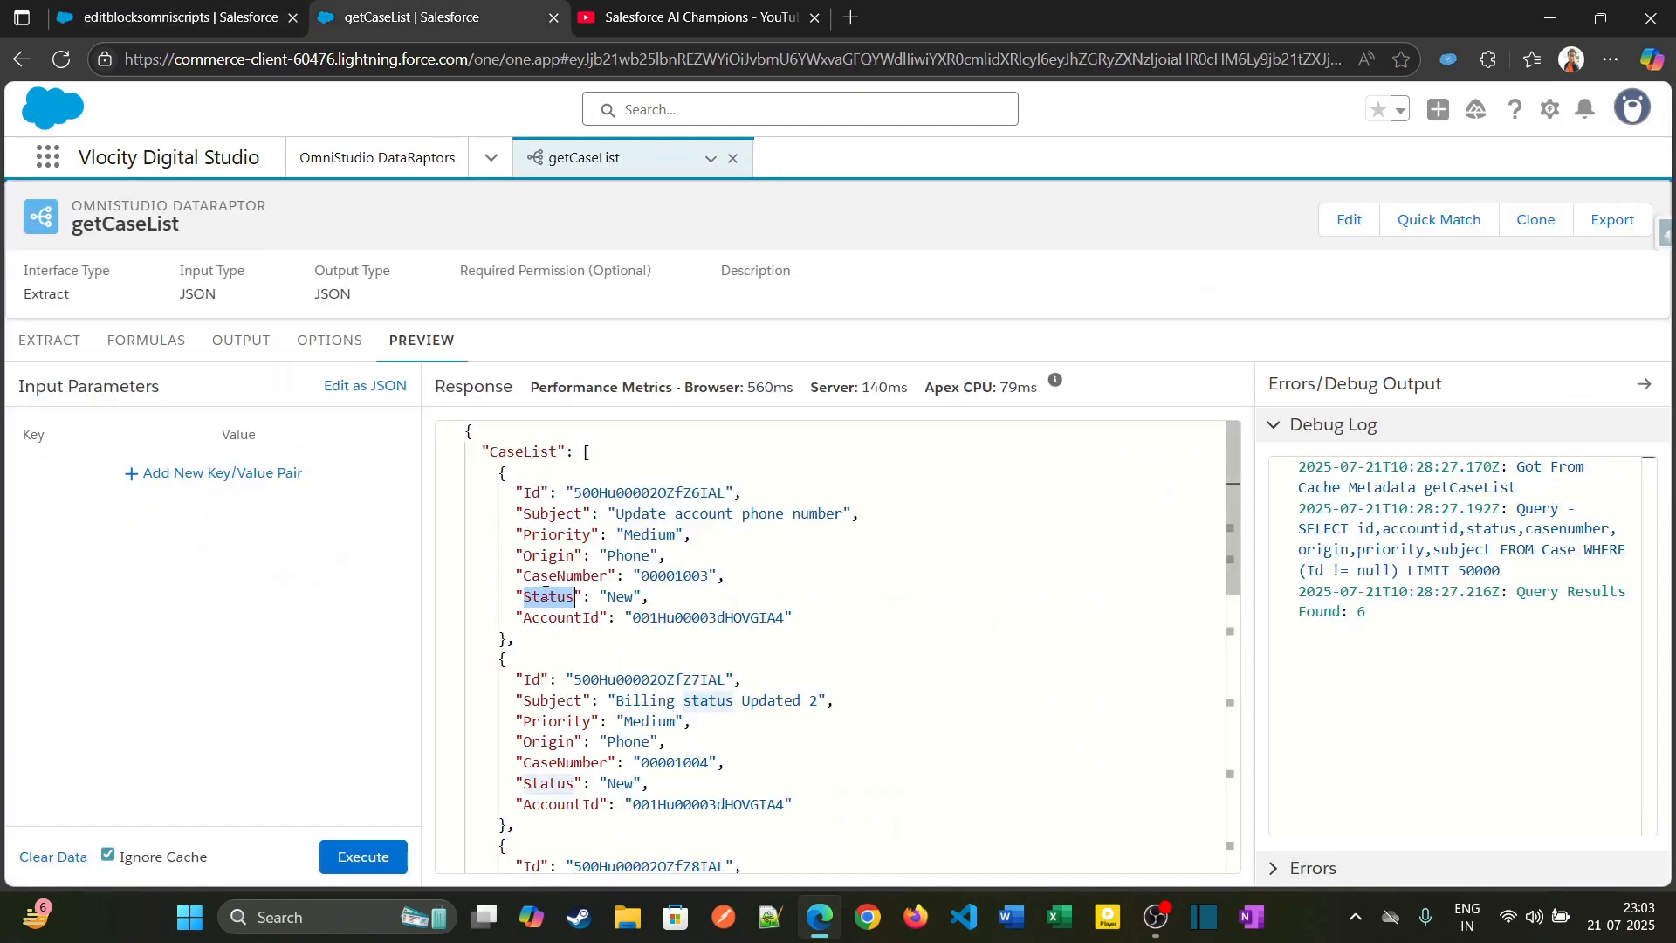
double_click(552, 515)
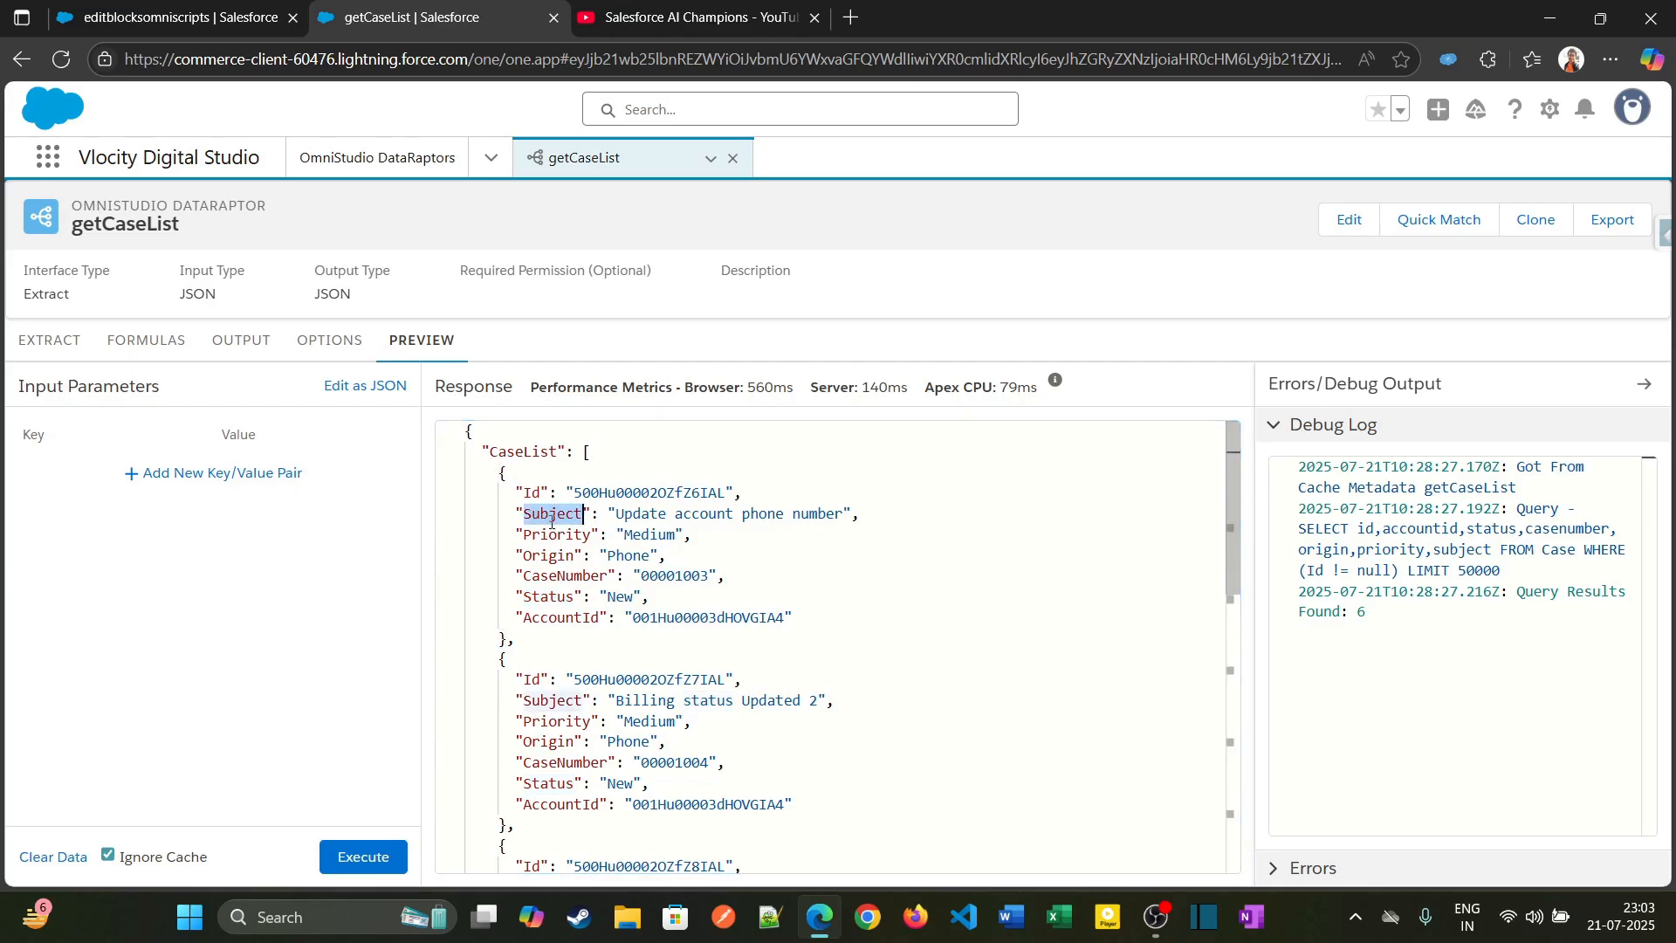
key("ctrl+shift+Tab")
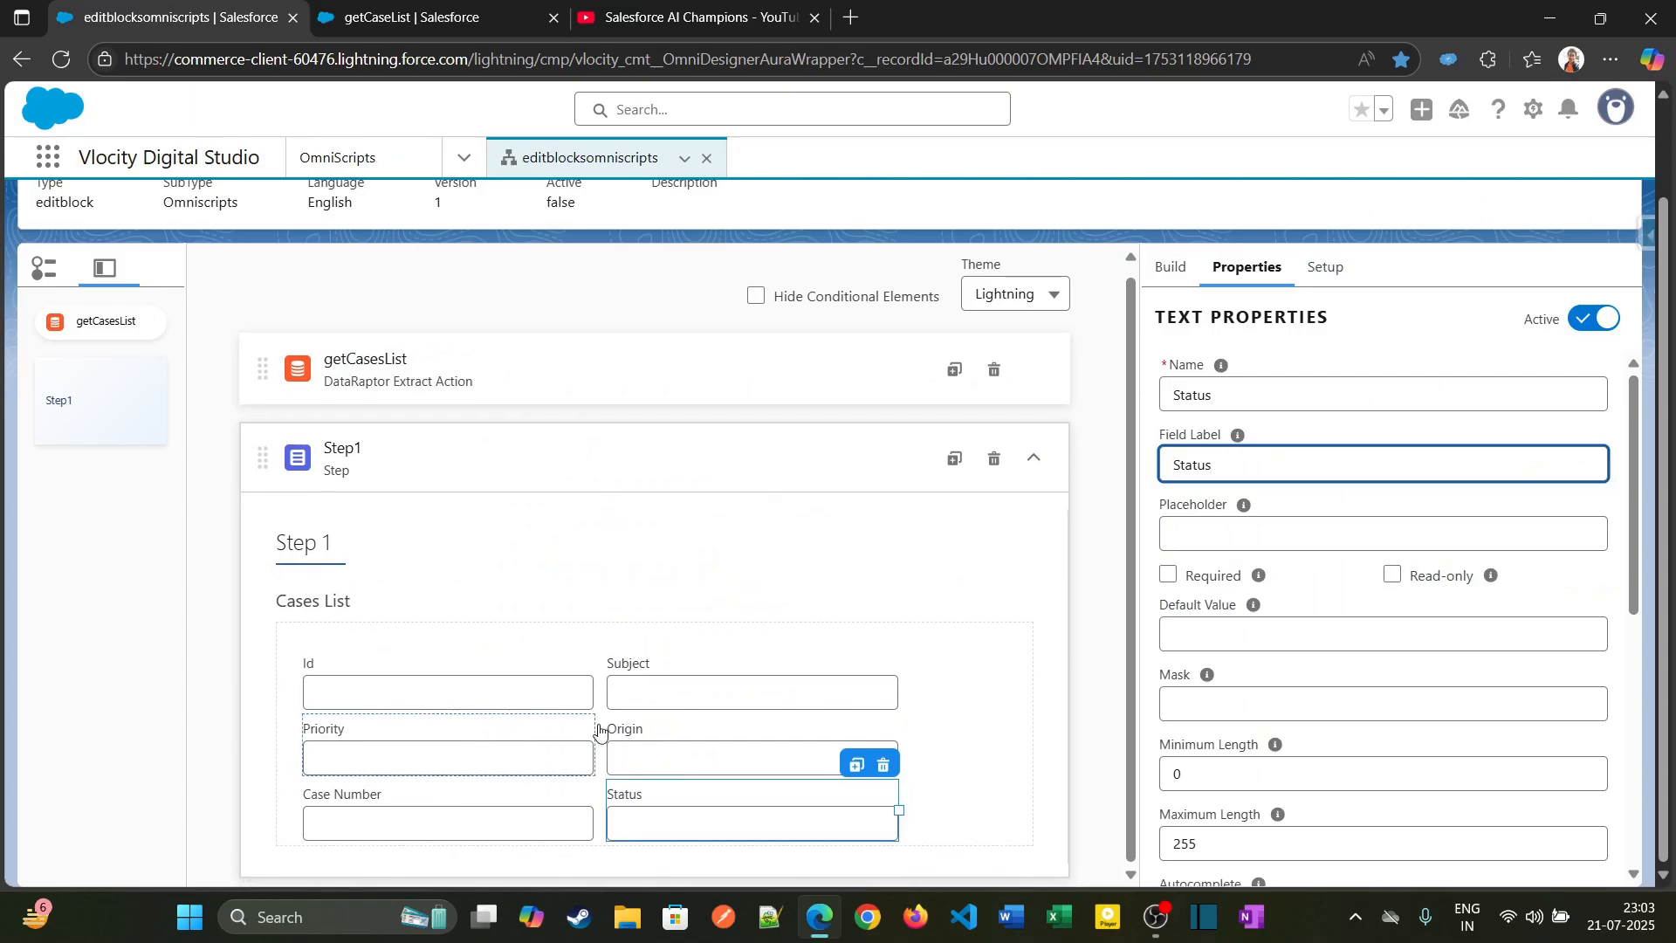
left_click(680, 672)
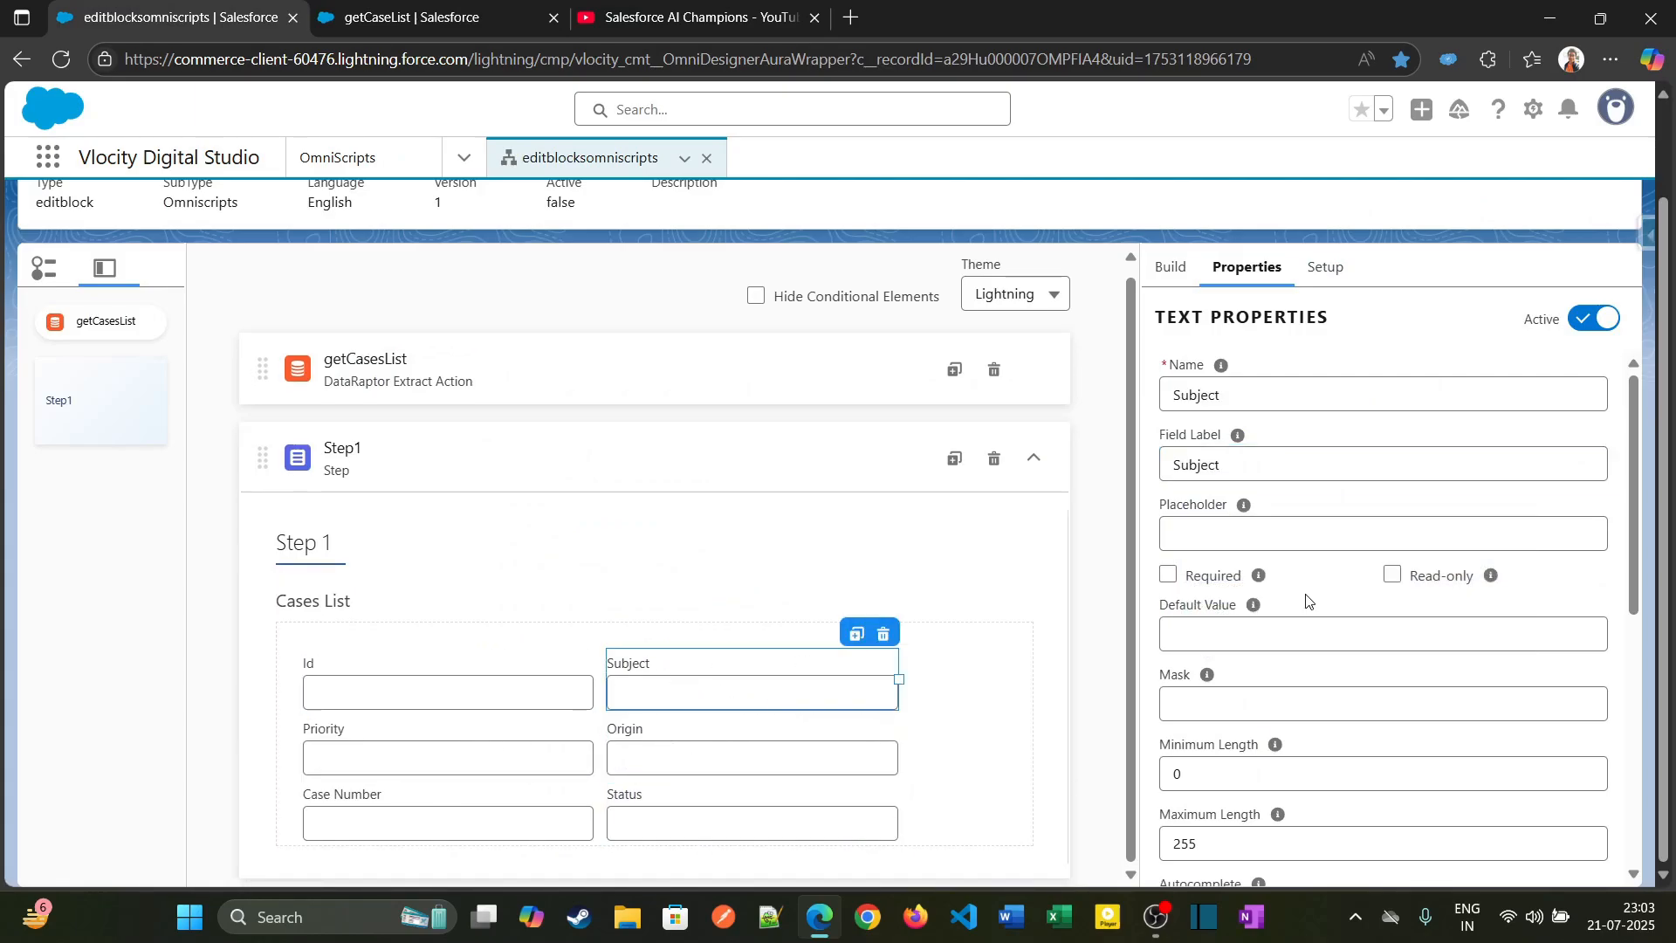
double_click(1183, 392)
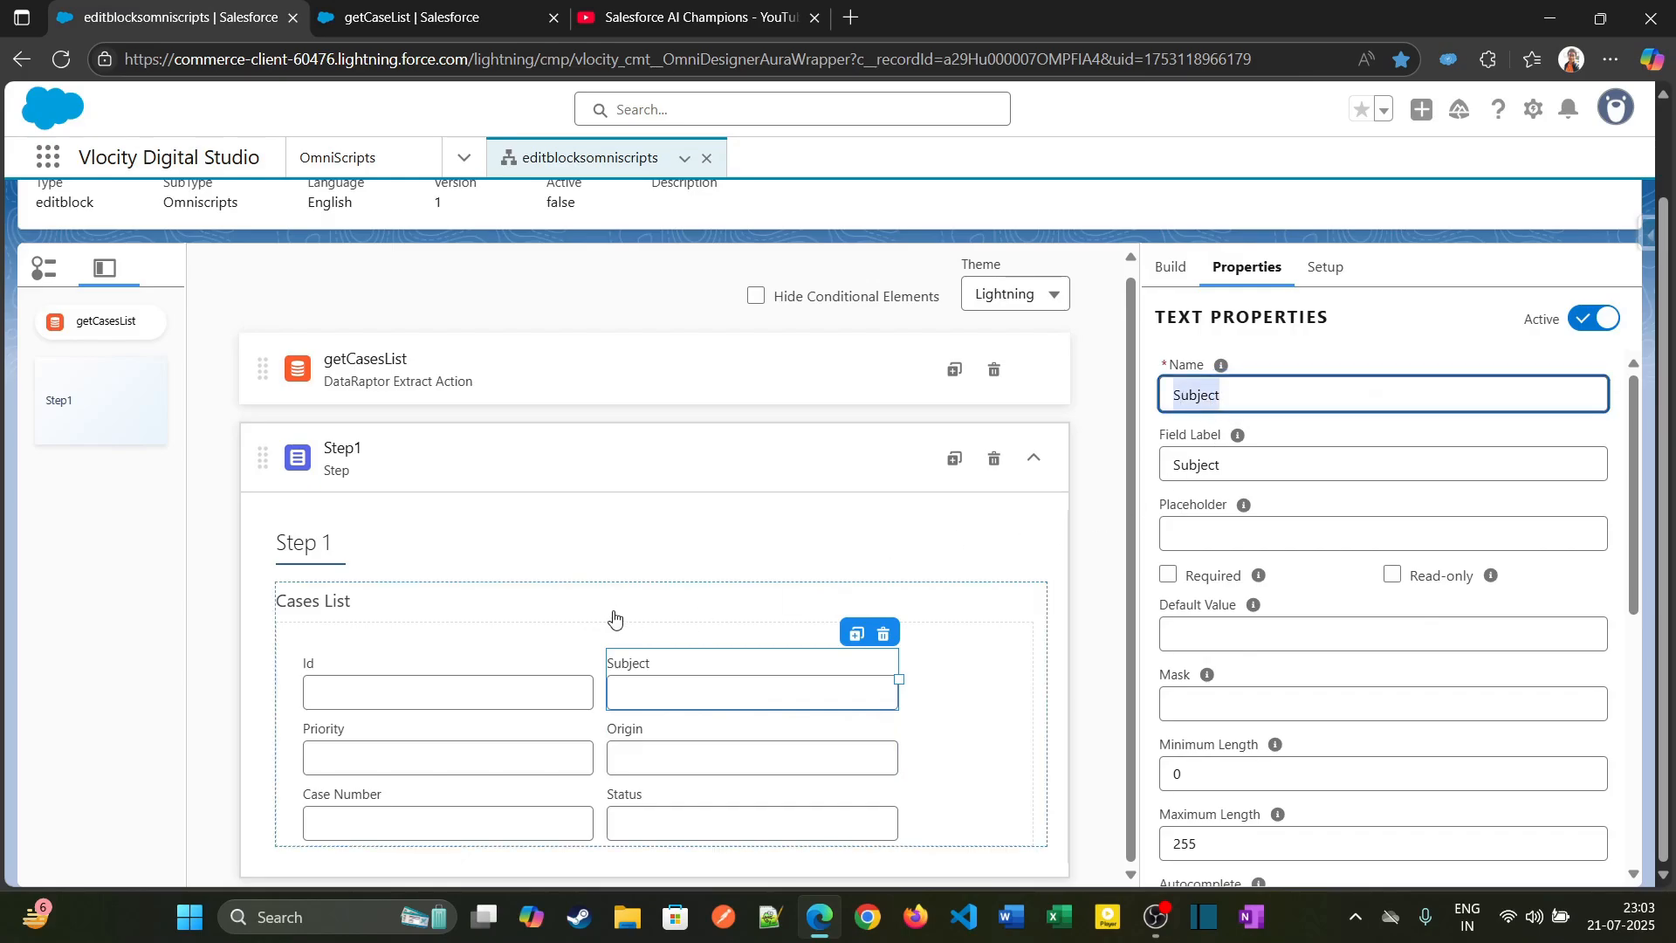
Step: Try to select all elements inside the Cases List edit block for display at once
left_click(671, 637)
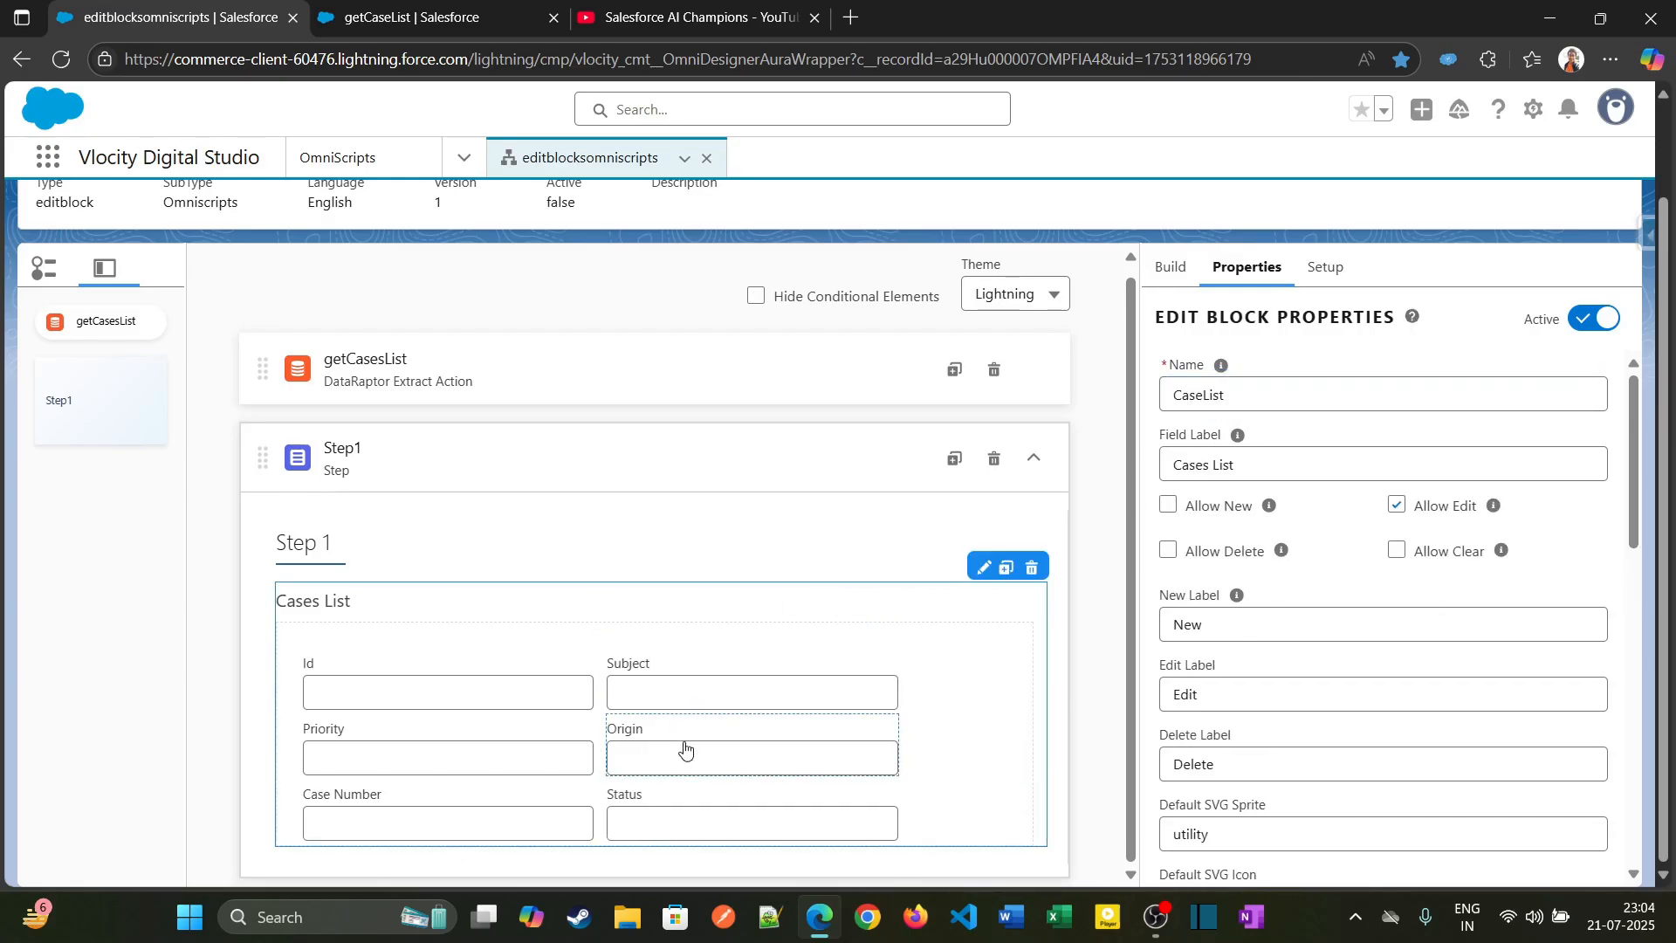
scroll(1250, 679, "down", 10)
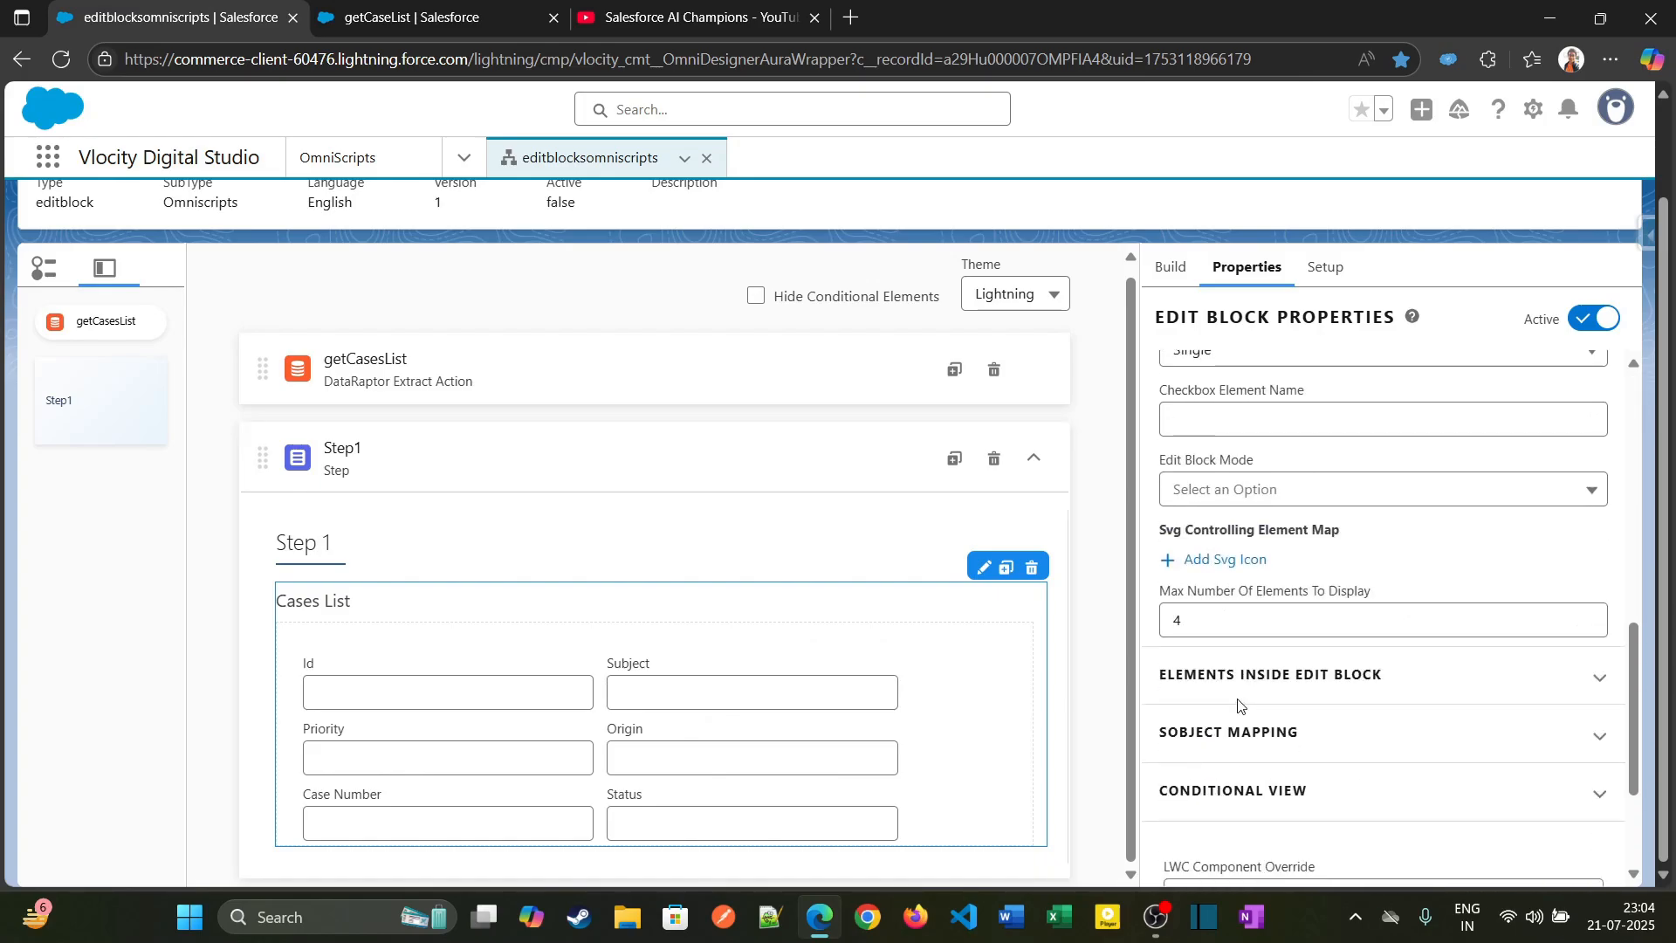
left_click(1241, 678)
scroll(1233, 691, "down", 3)
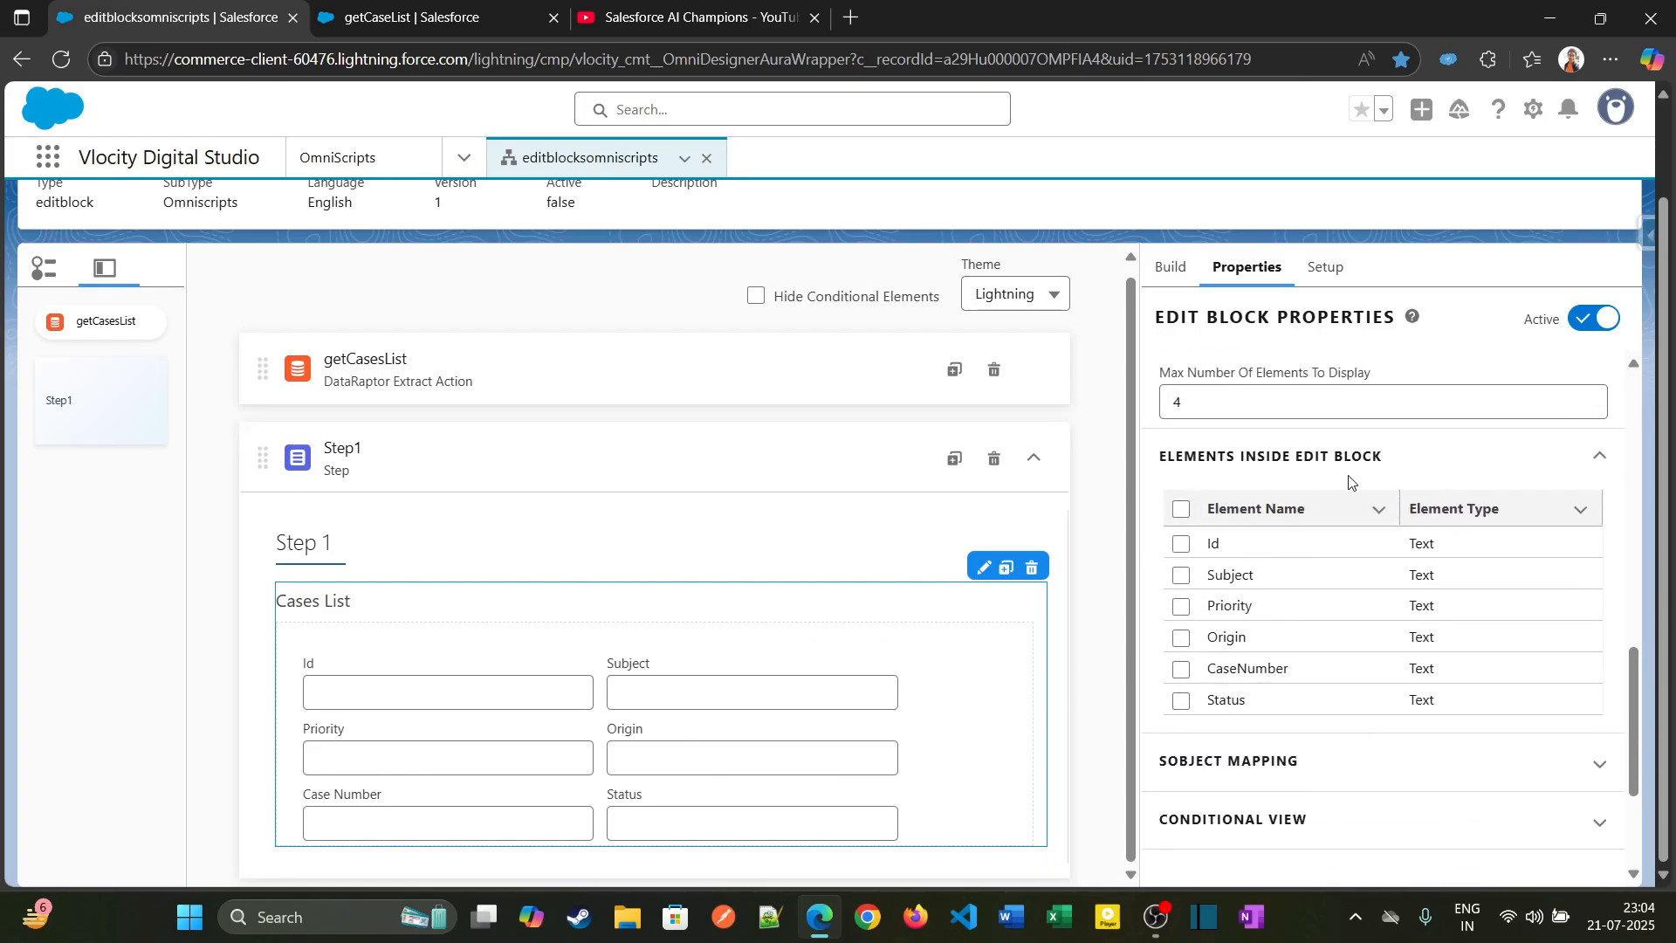
left_click(1180, 508)
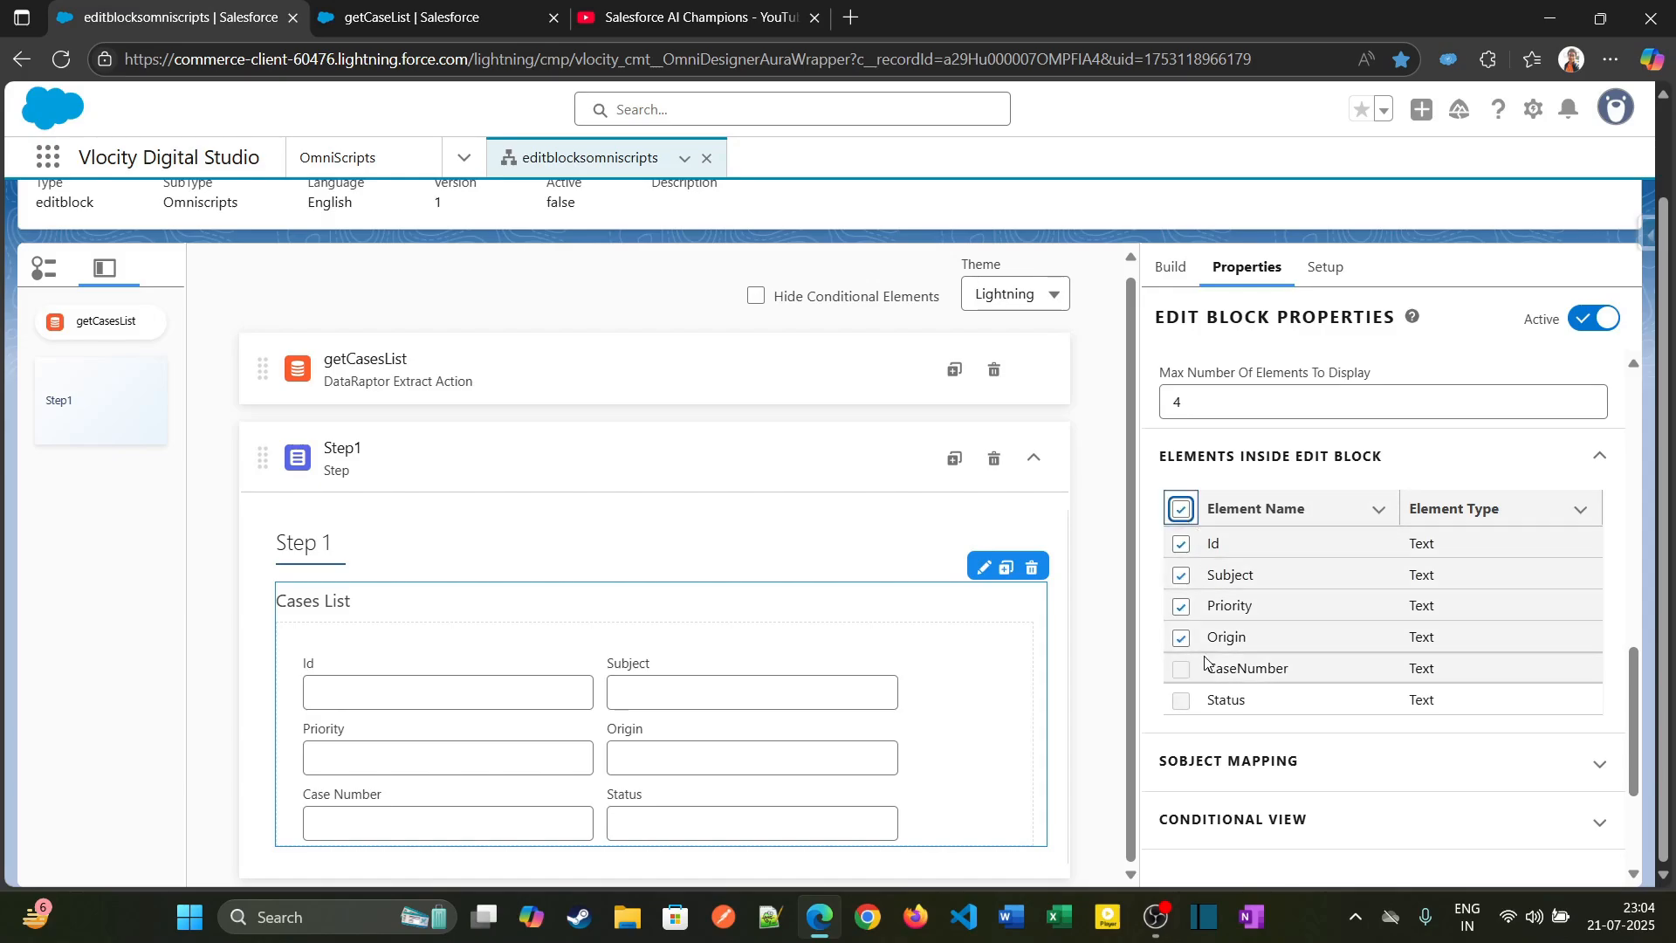
Step: Set the maximum number of elements to display to 5 and select Subject, Priority, Origin, CaseNumber and Status for display
left_click(1206, 412)
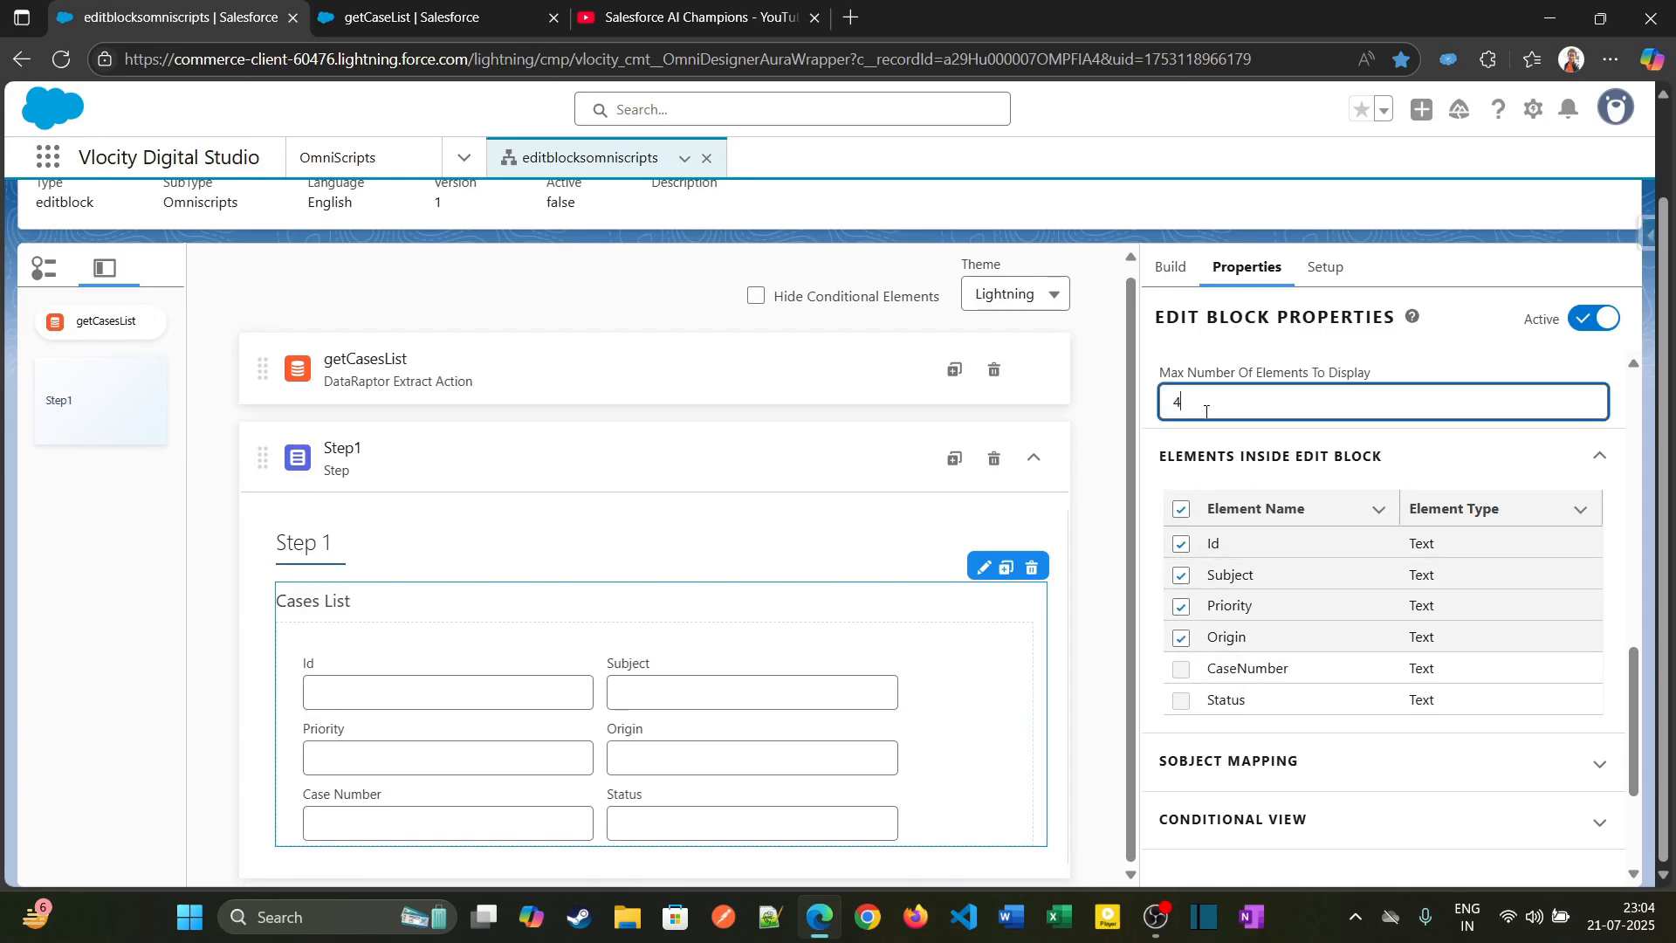
key("BackSpace")
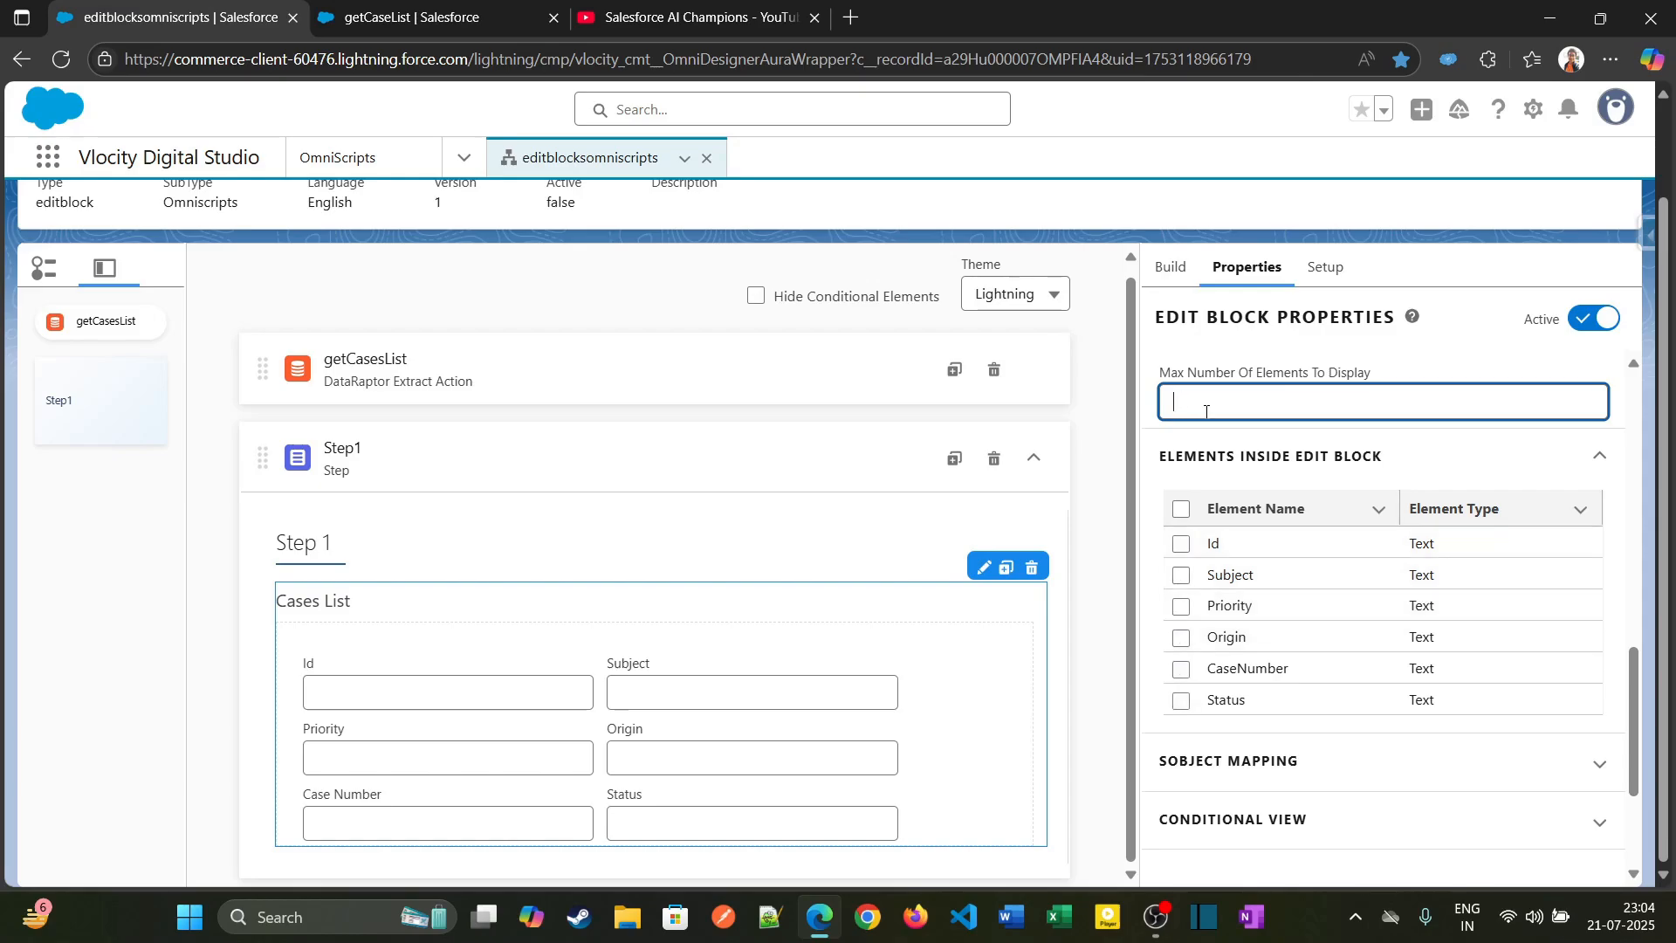
type("5")
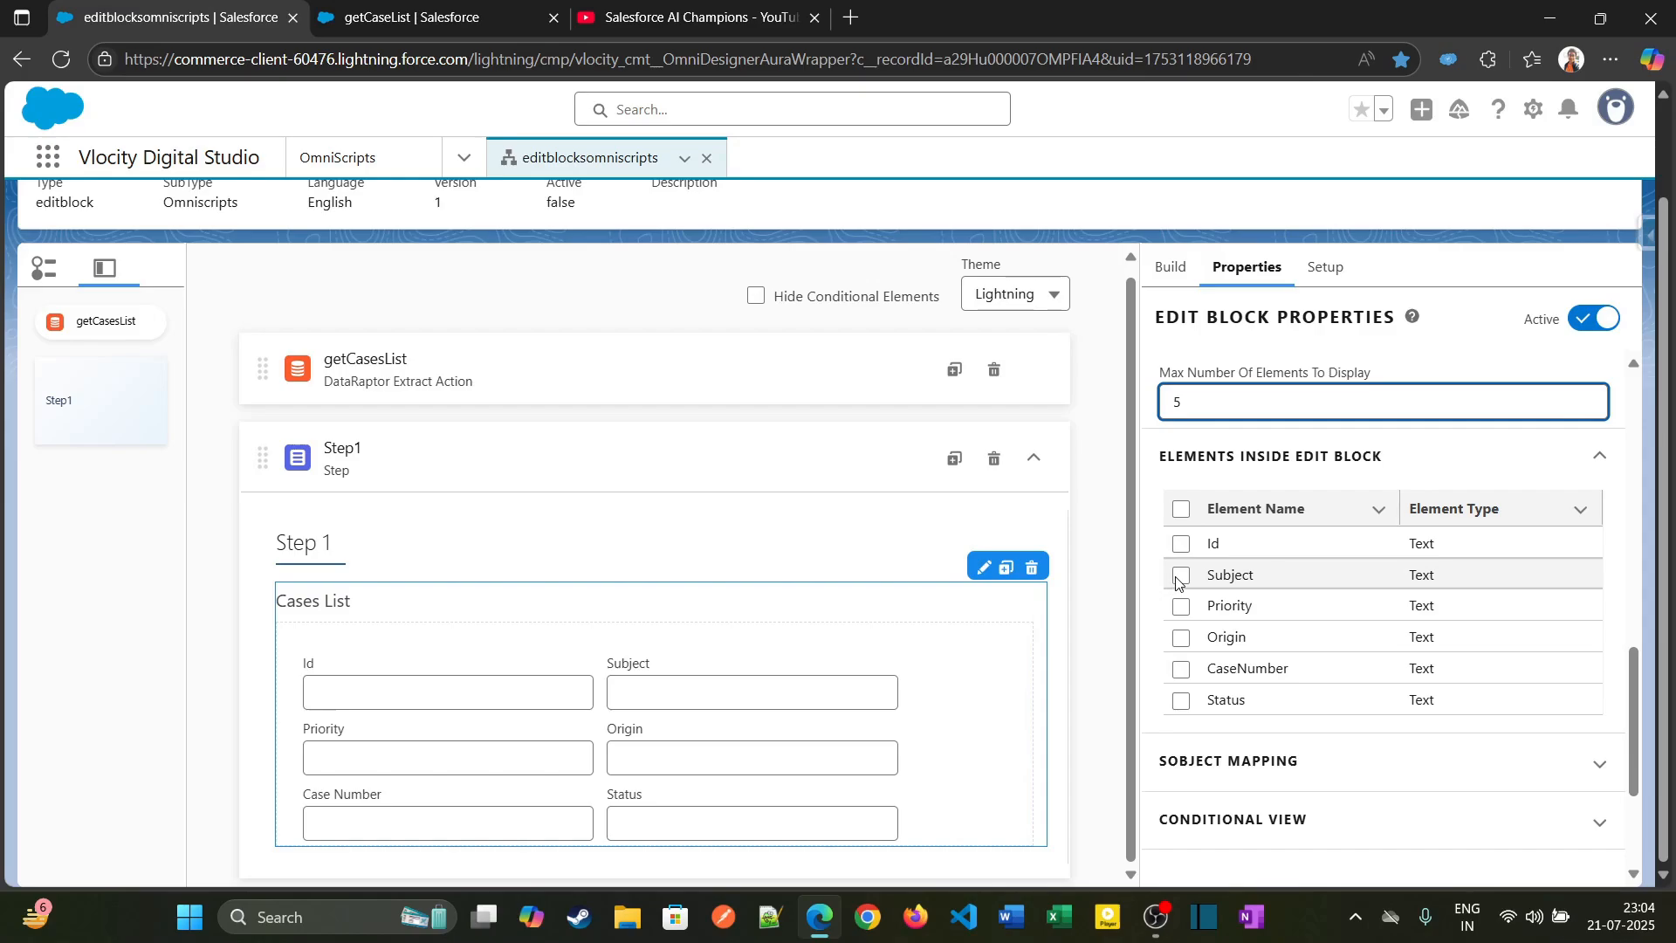
left_click(1181, 576)
left_click(1182, 606)
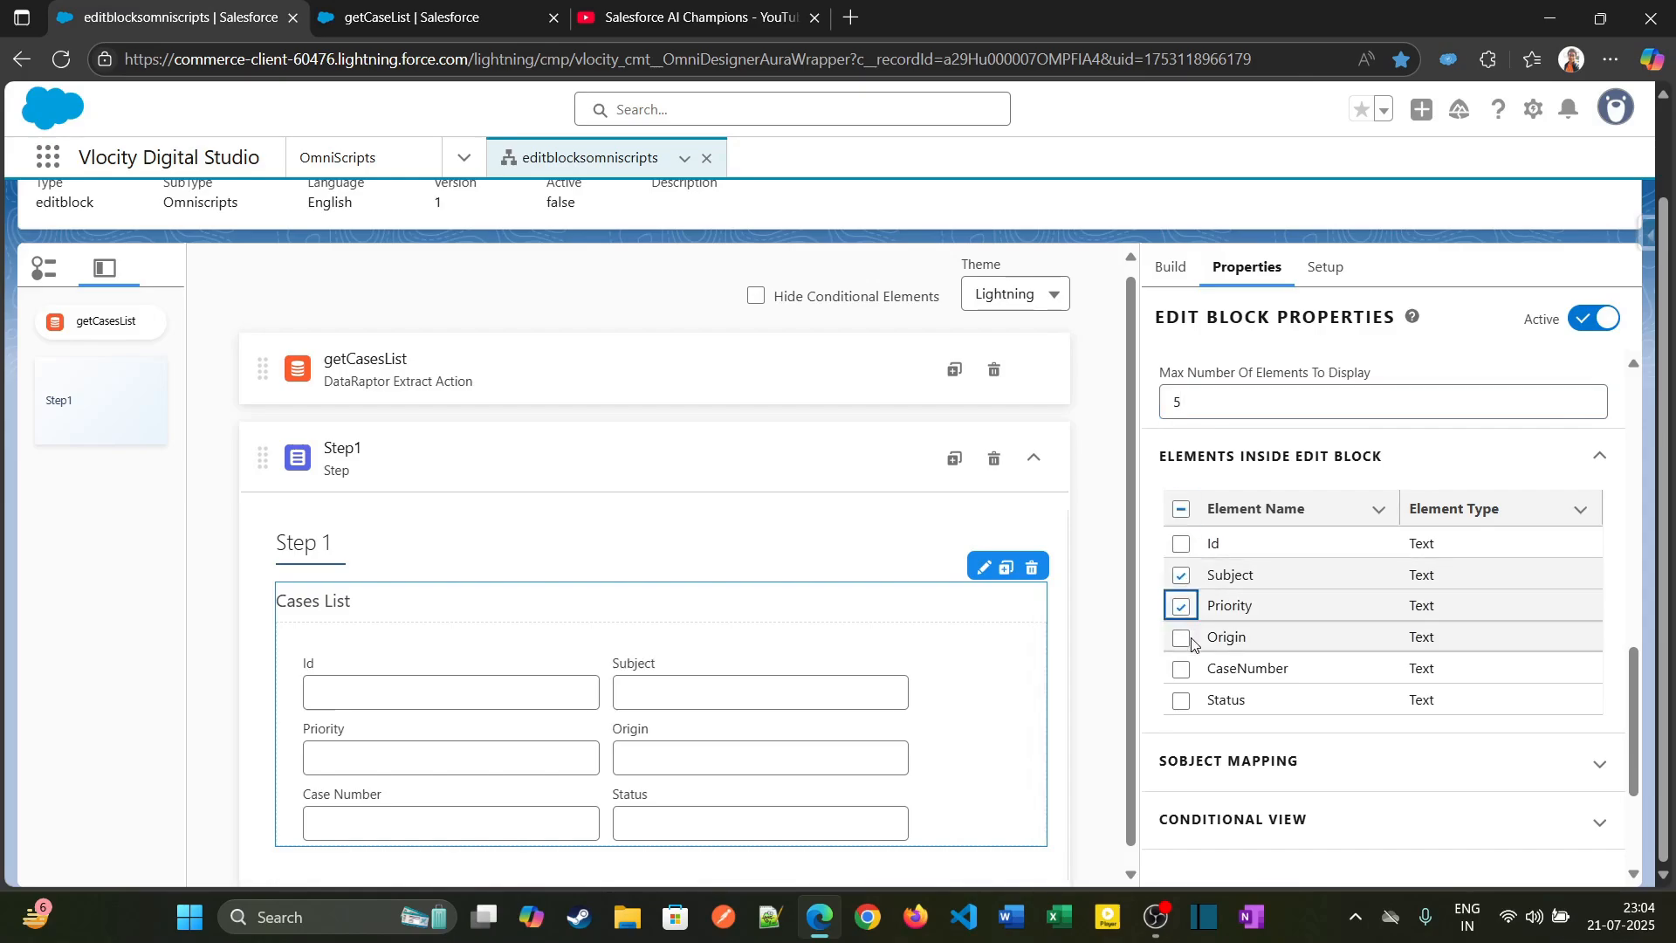
left_click(1182, 637)
left_click(1181, 670)
left_click(1182, 700)
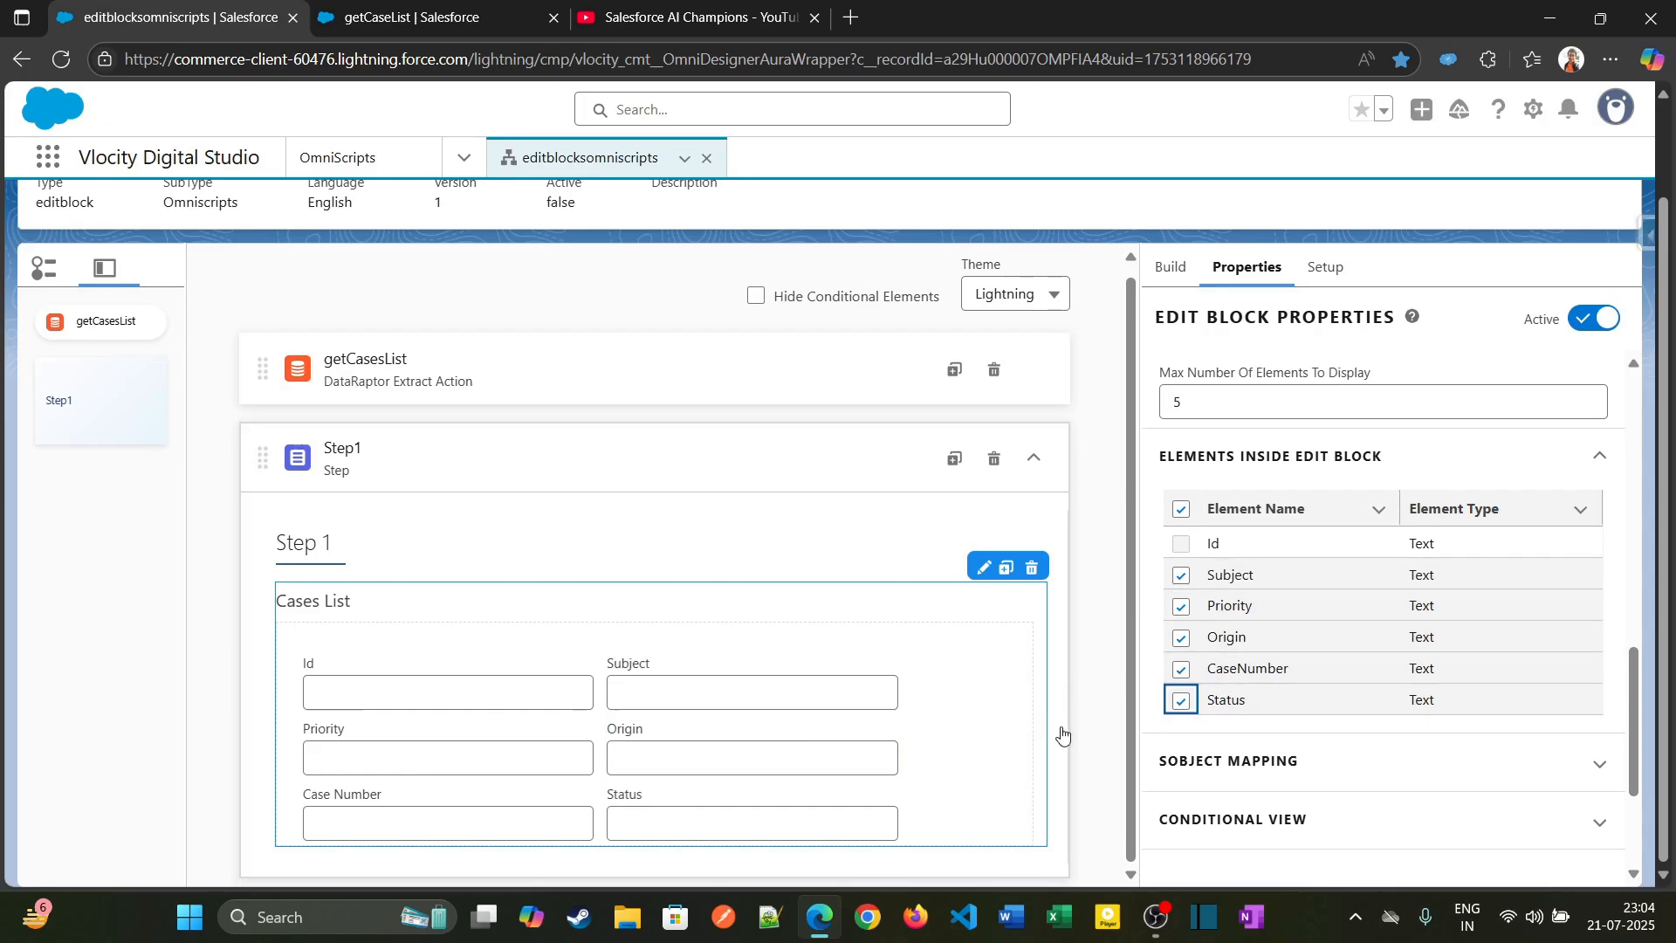
Step: Look at the SObject Mapping settings of the Cases List edit block
scroll(1270, 562, "down", 3)
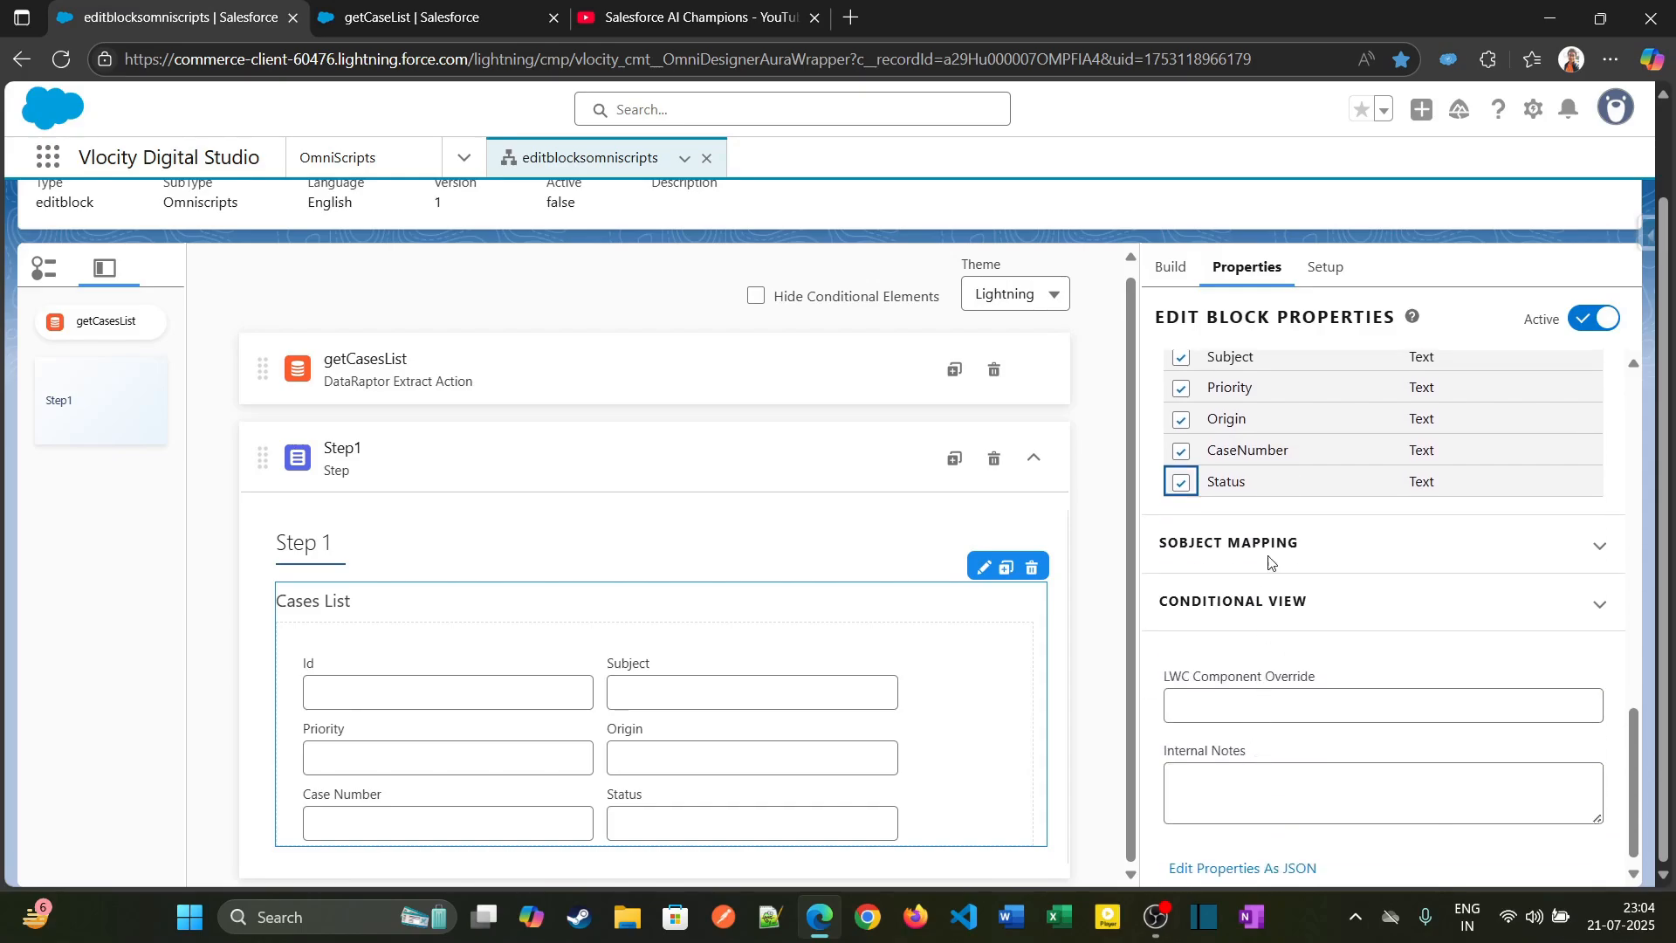
left_click(1223, 548)
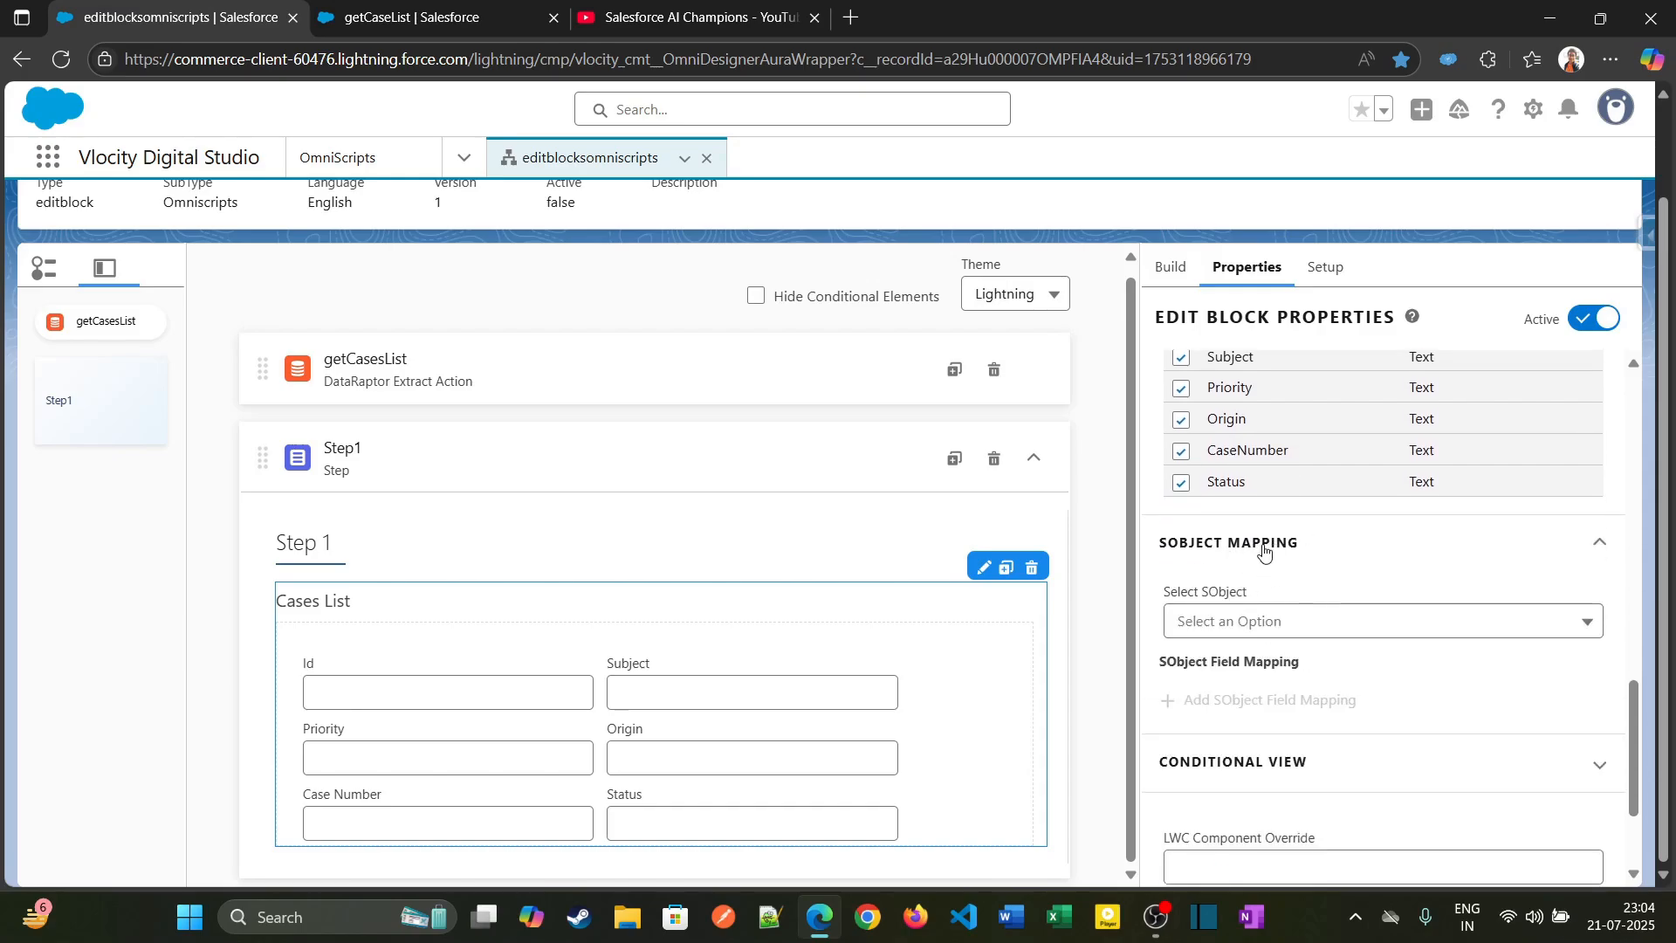
left_click(1264, 548)
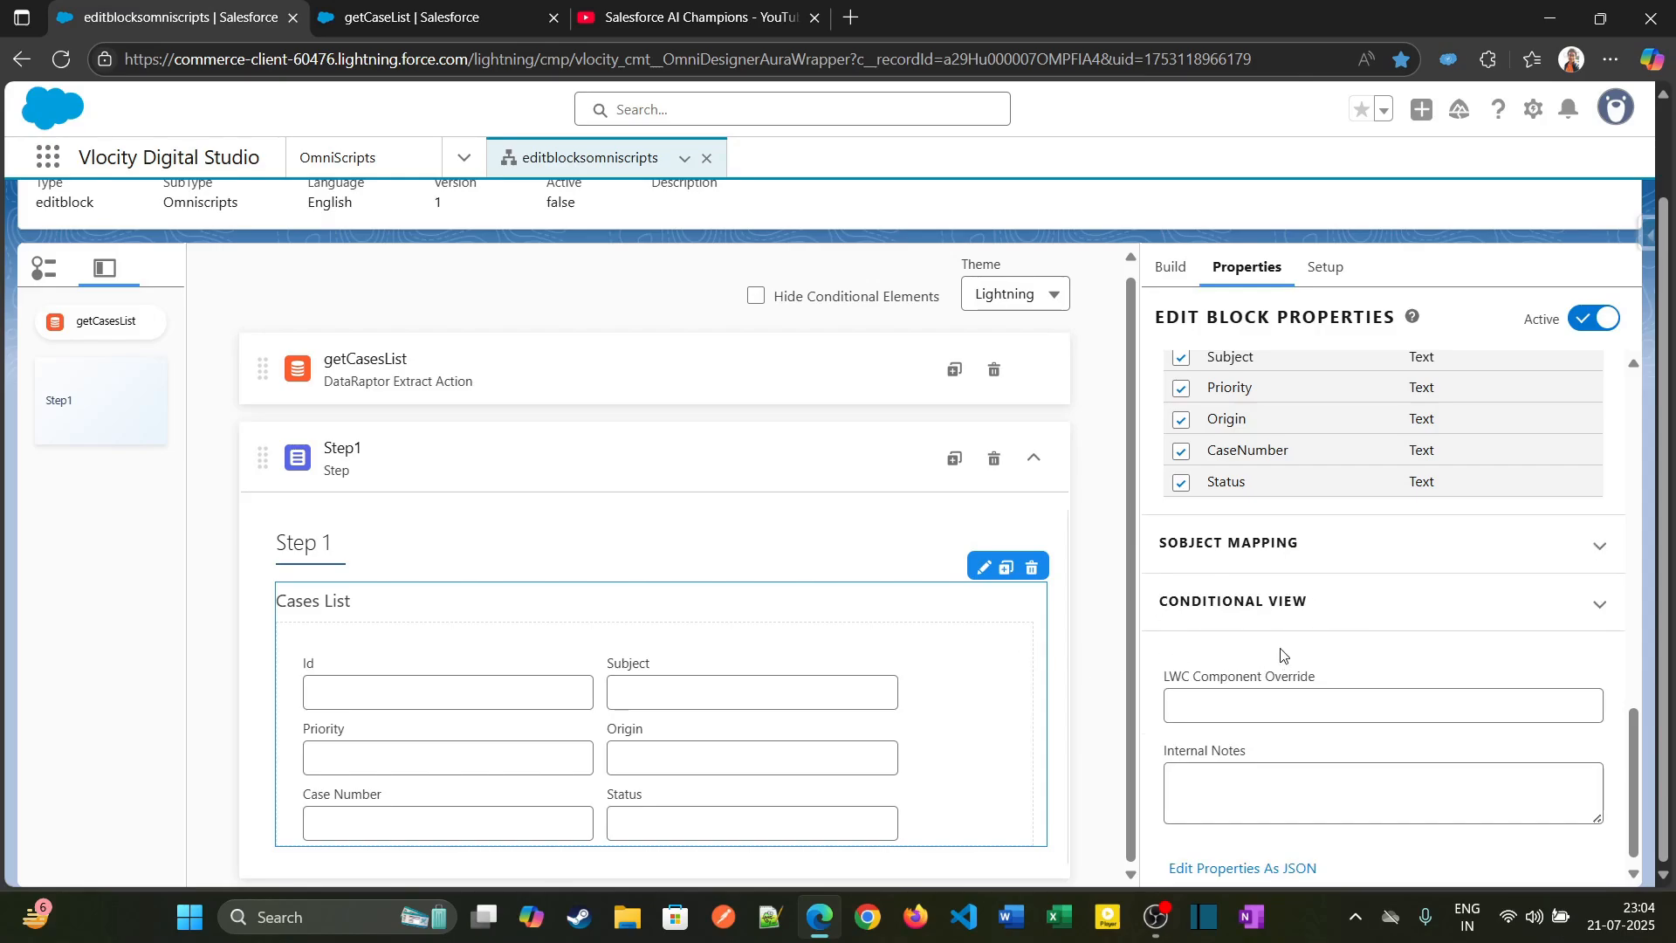
scroll(1275, 646, "up", 10)
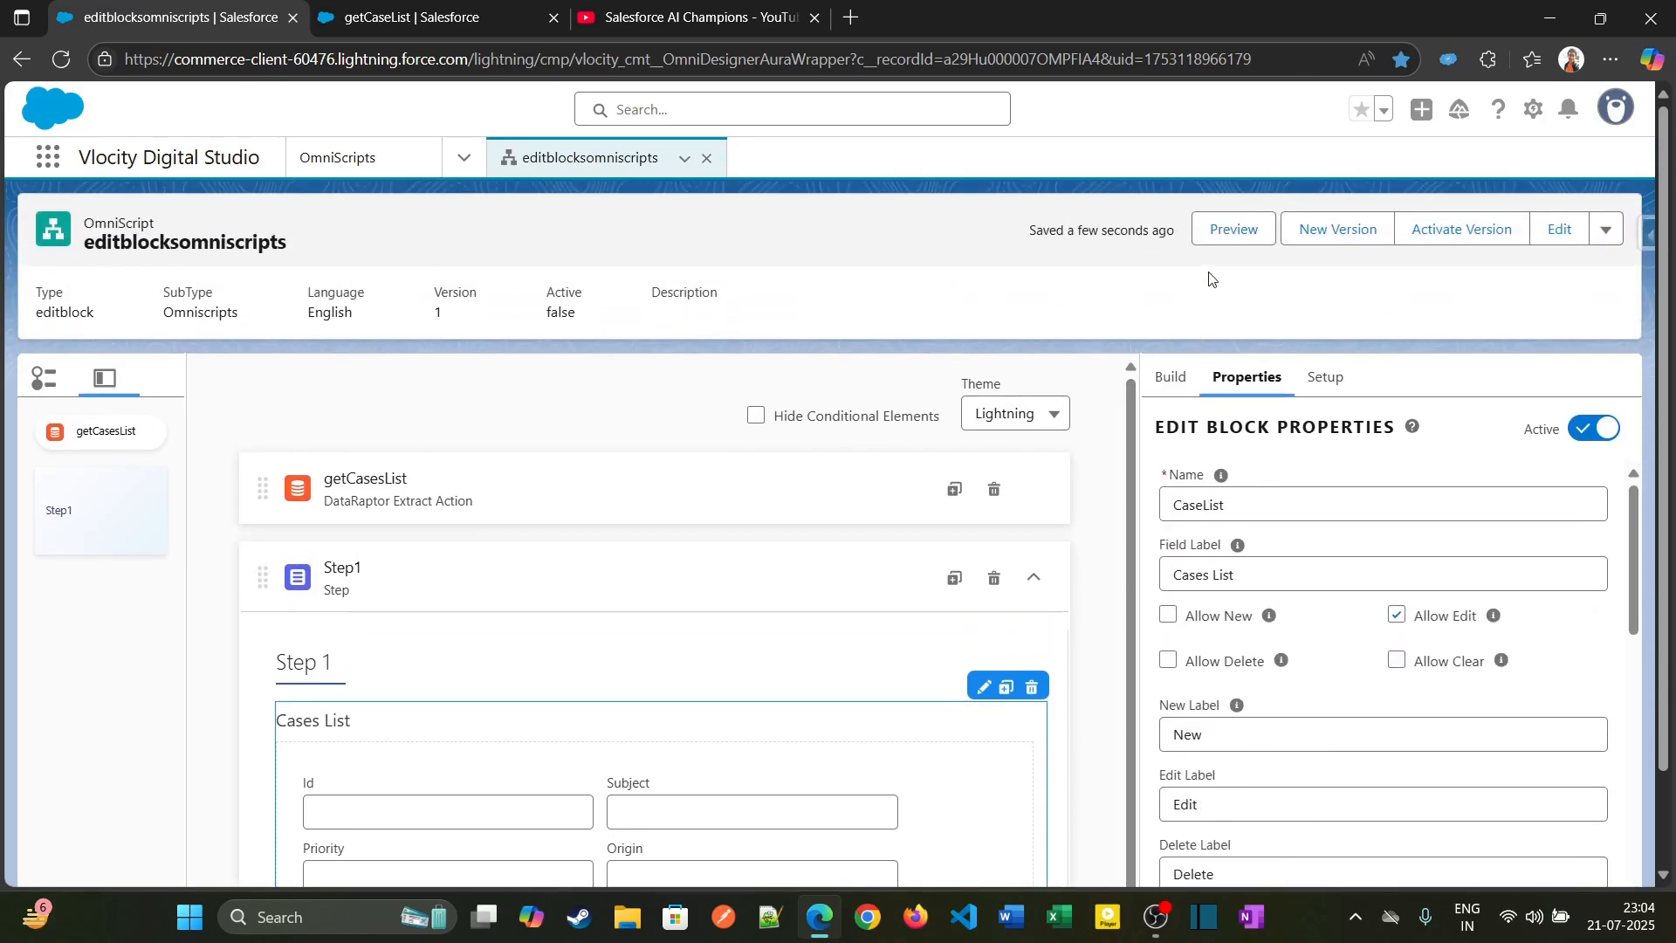
Step: Preview the OmniScript and open the first two cases of the Cases List for editing, cancelling each edit form
left_click(1218, 228)
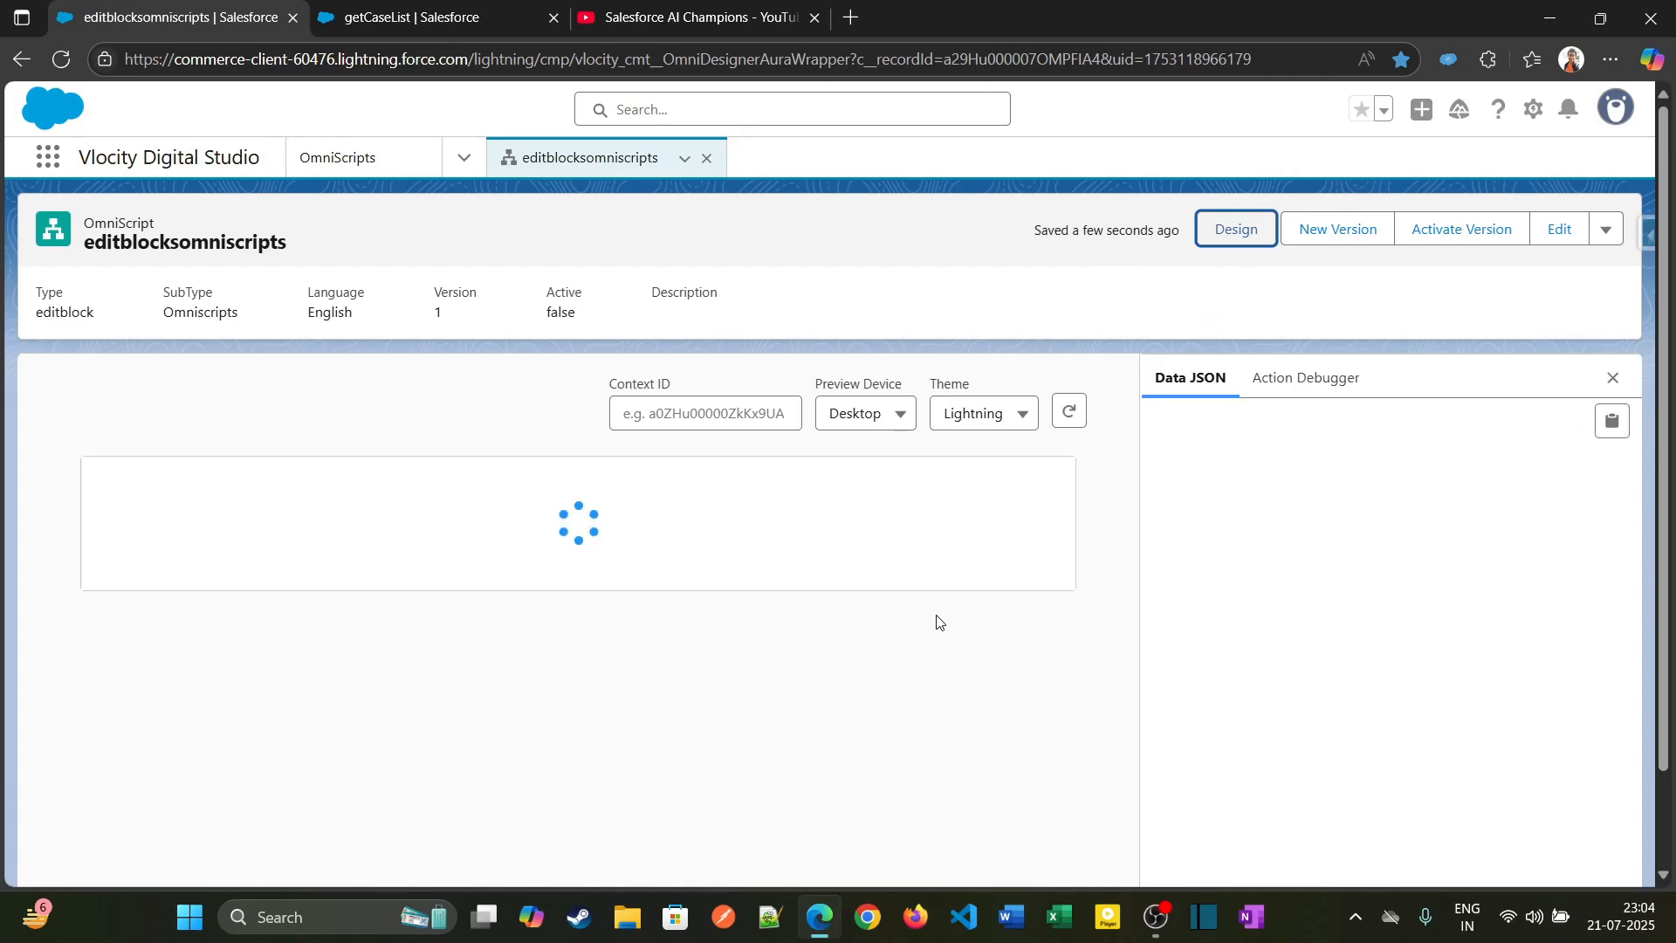
scroll(853, 722, "down", 1)
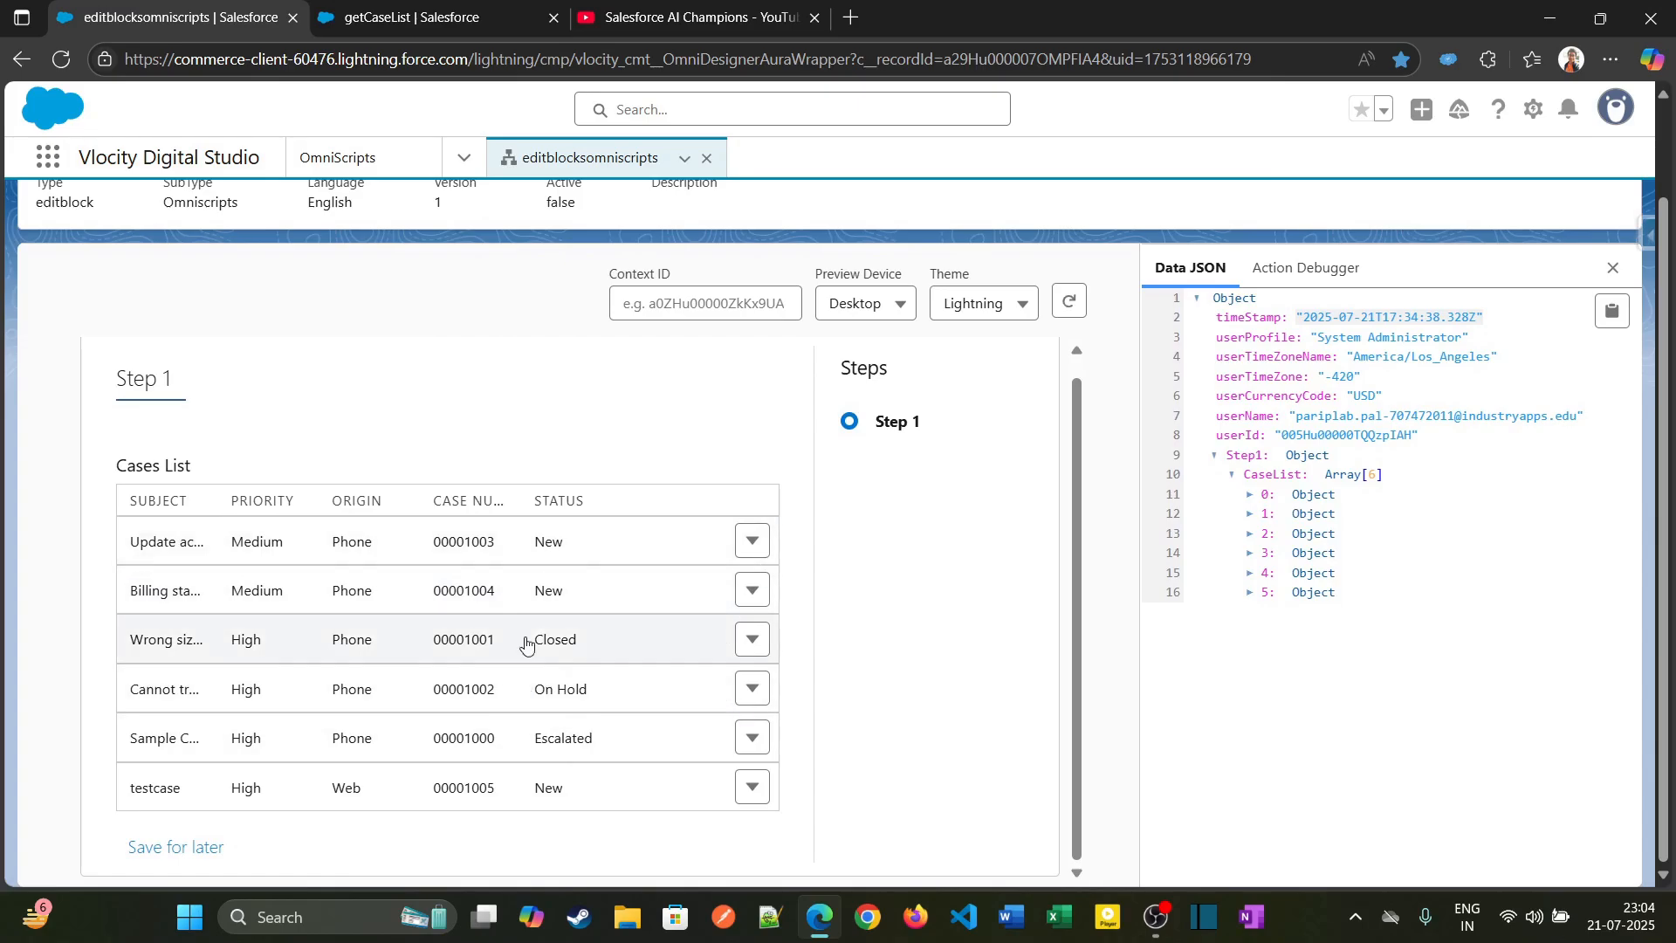
left_click(743, 549)
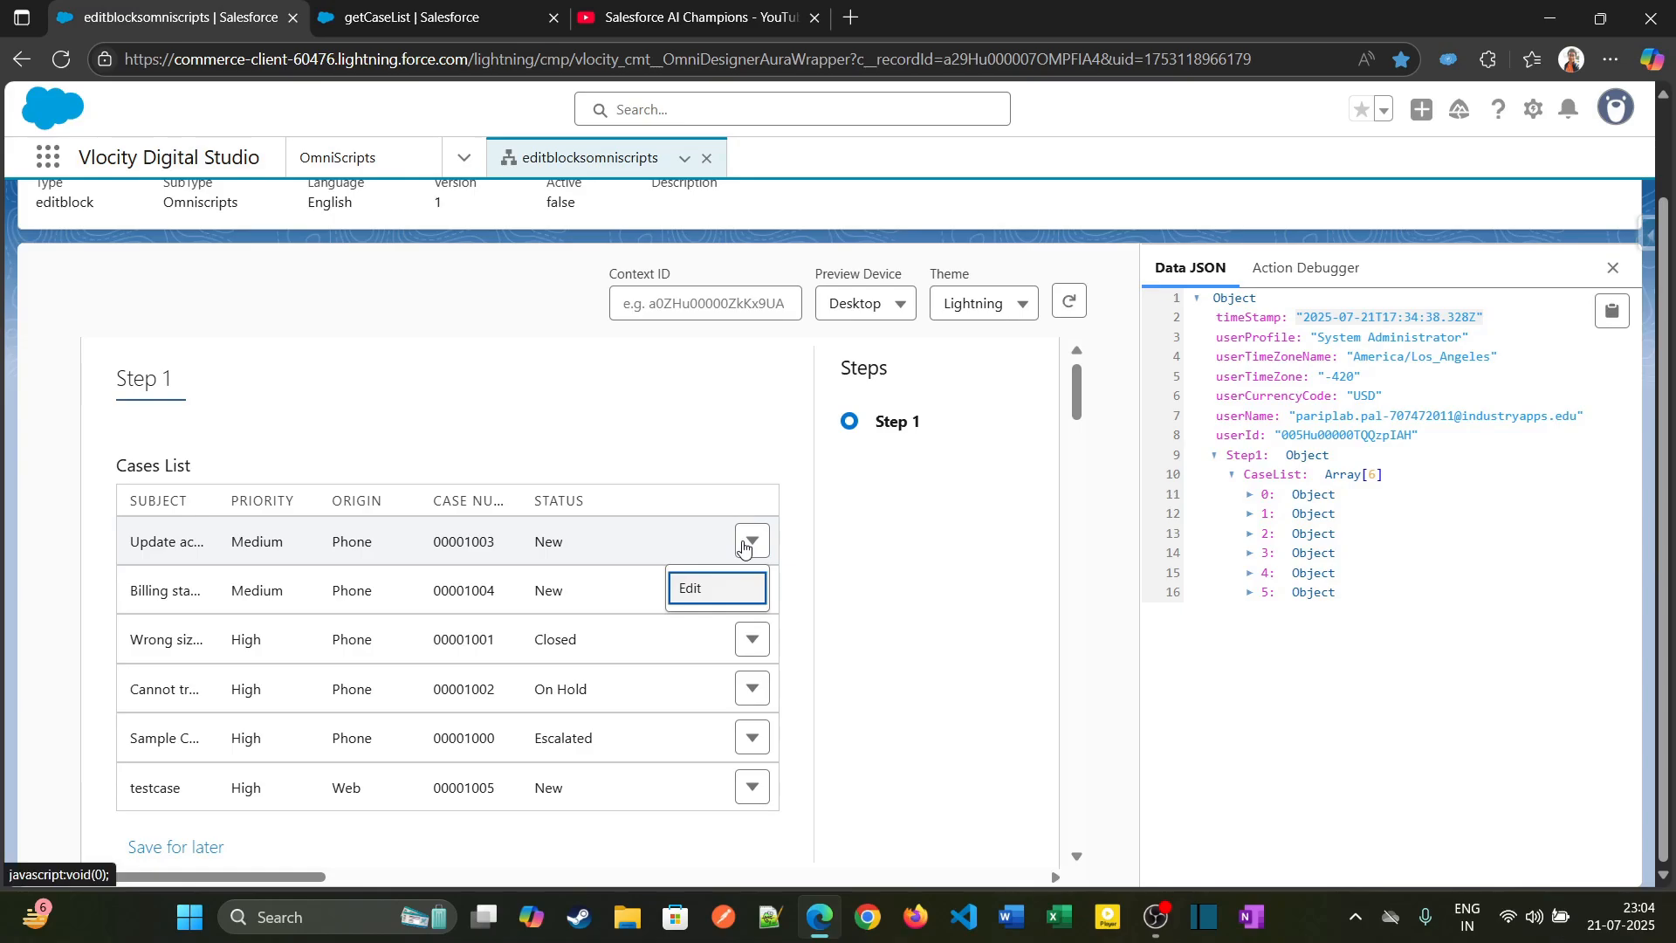
left_click(695, 592)
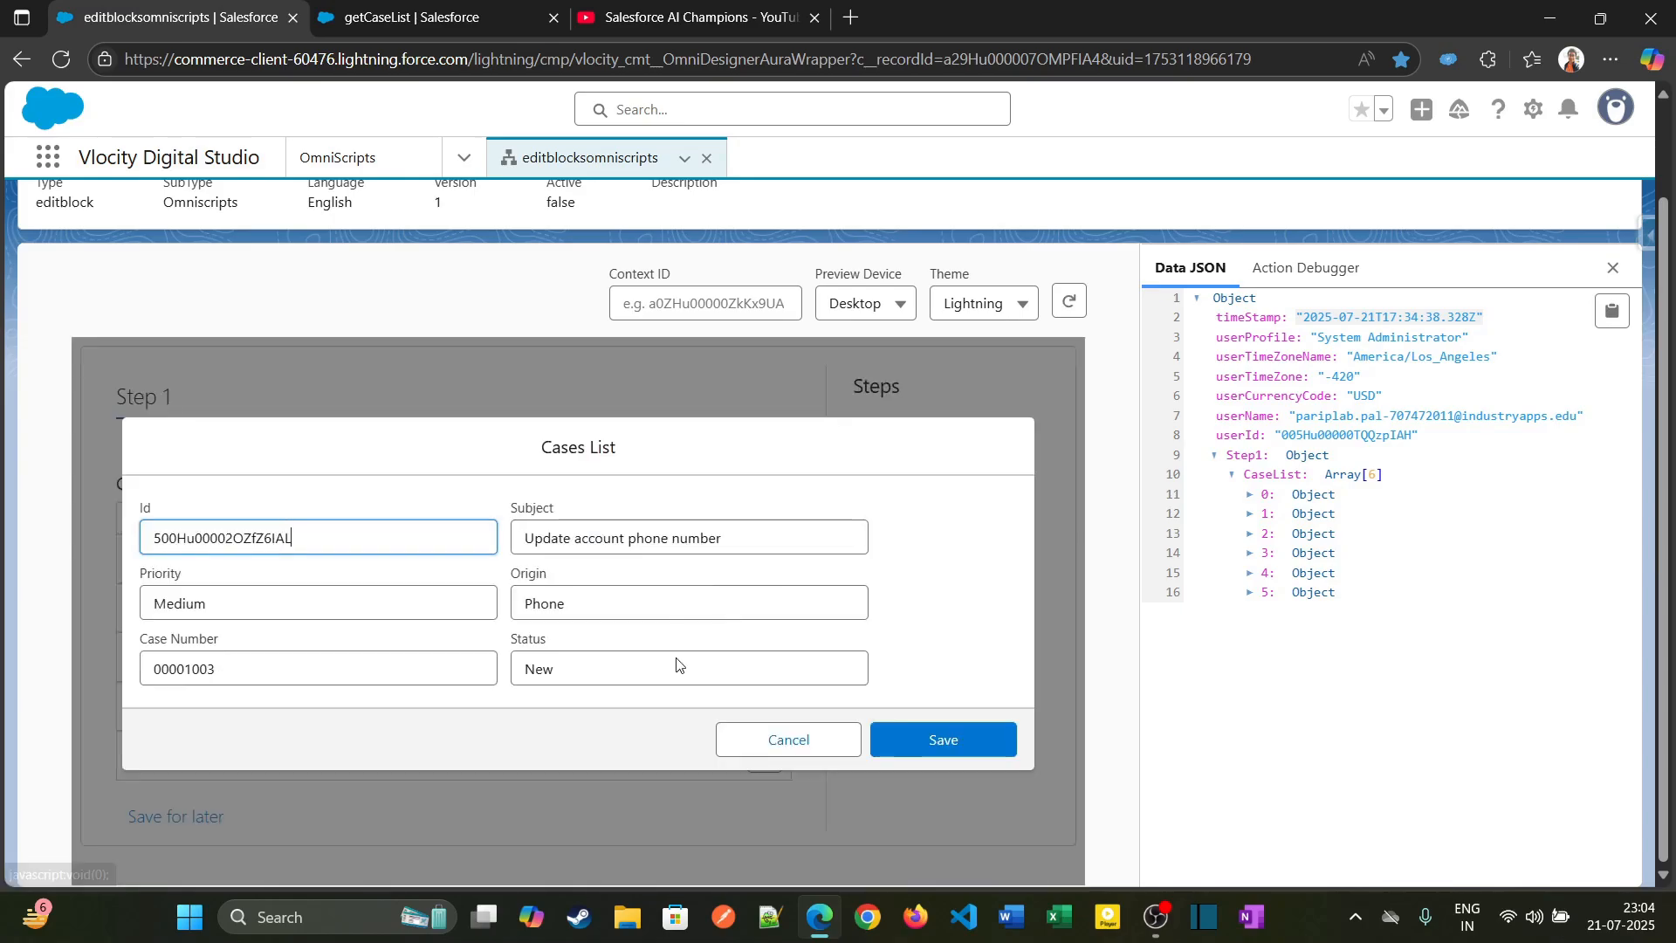
left_click(771, 743)
left_click(752, 559)
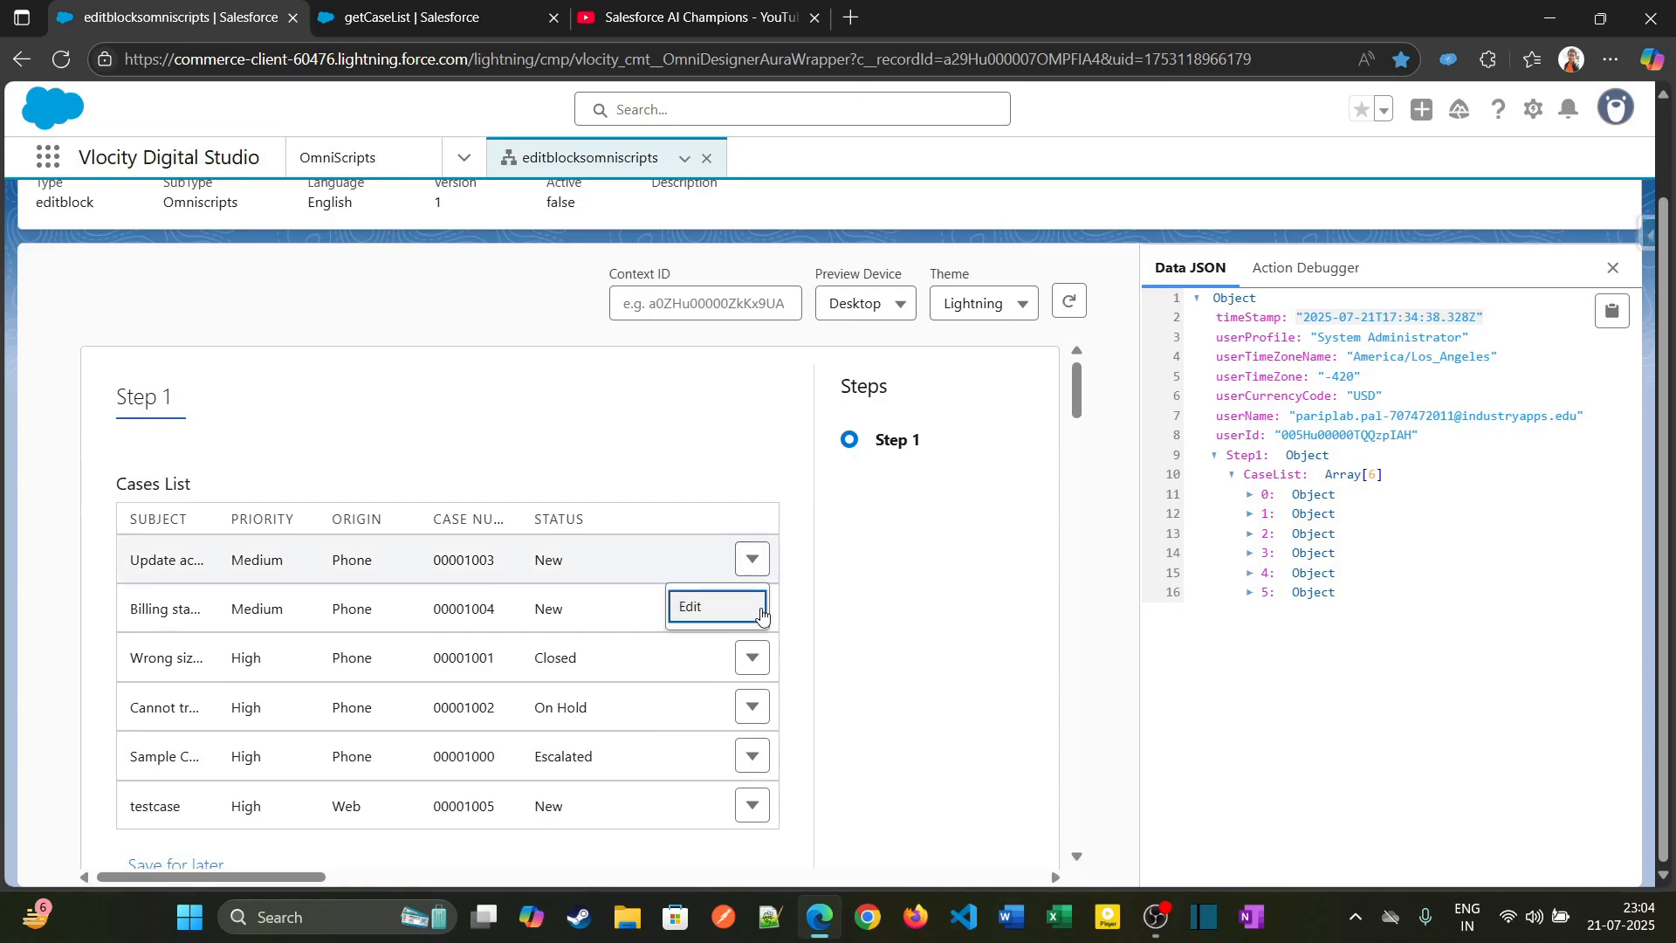
left_click(742, 608)
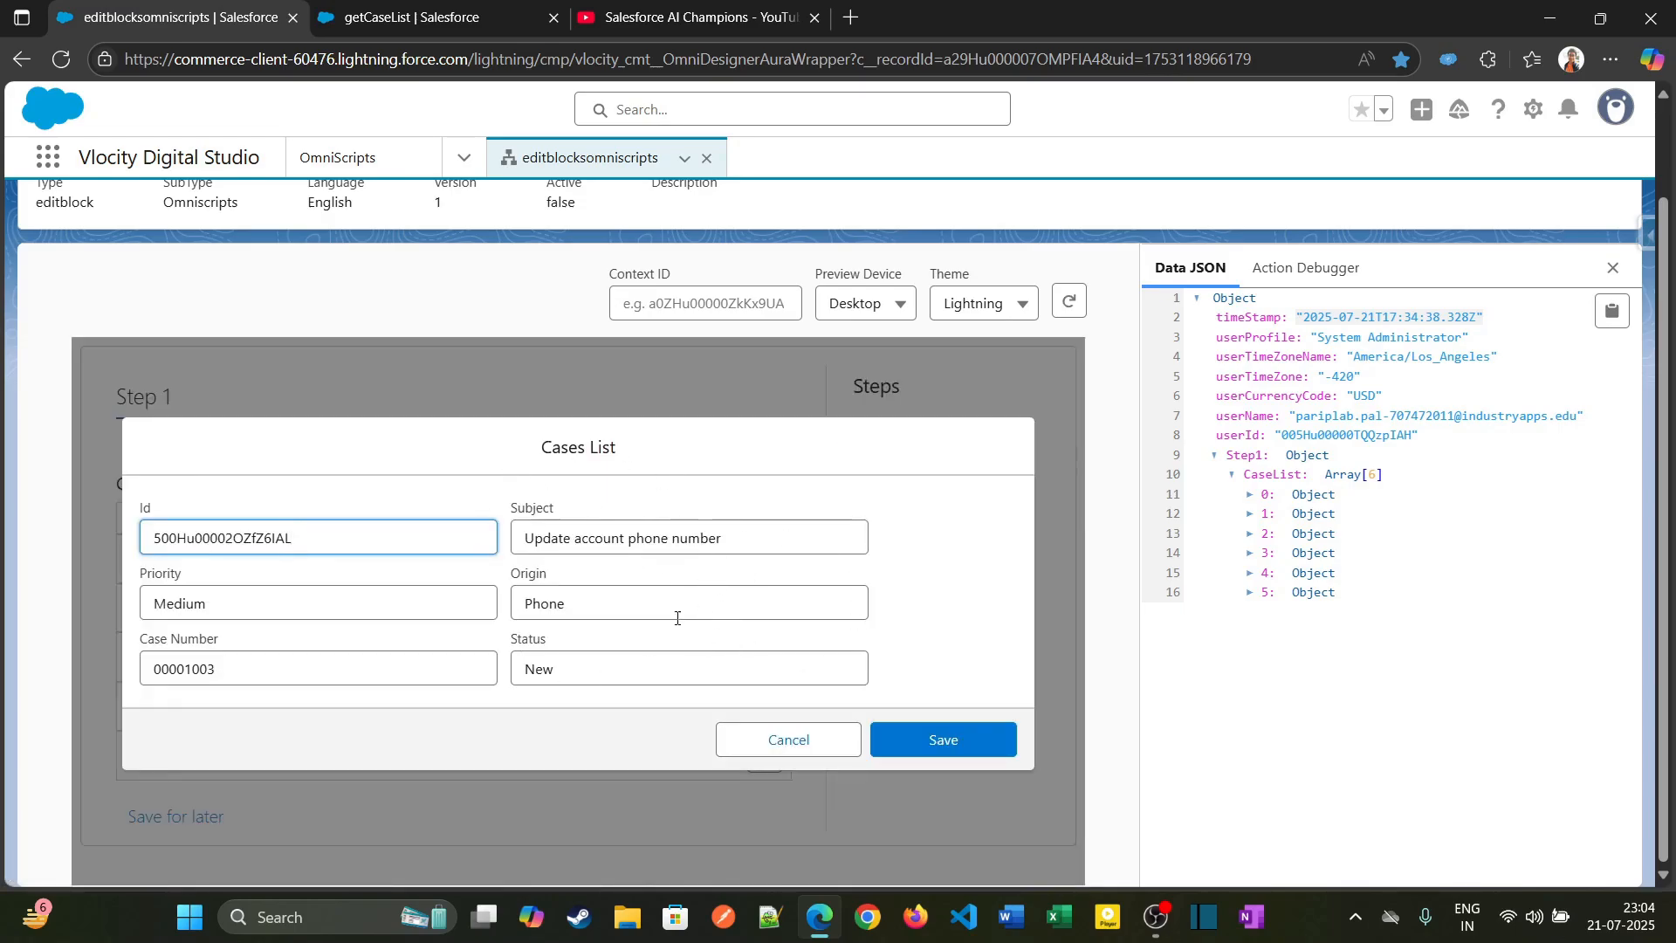
left_click(777, 740)
left_click(752, 602)
left_click(741, 653)
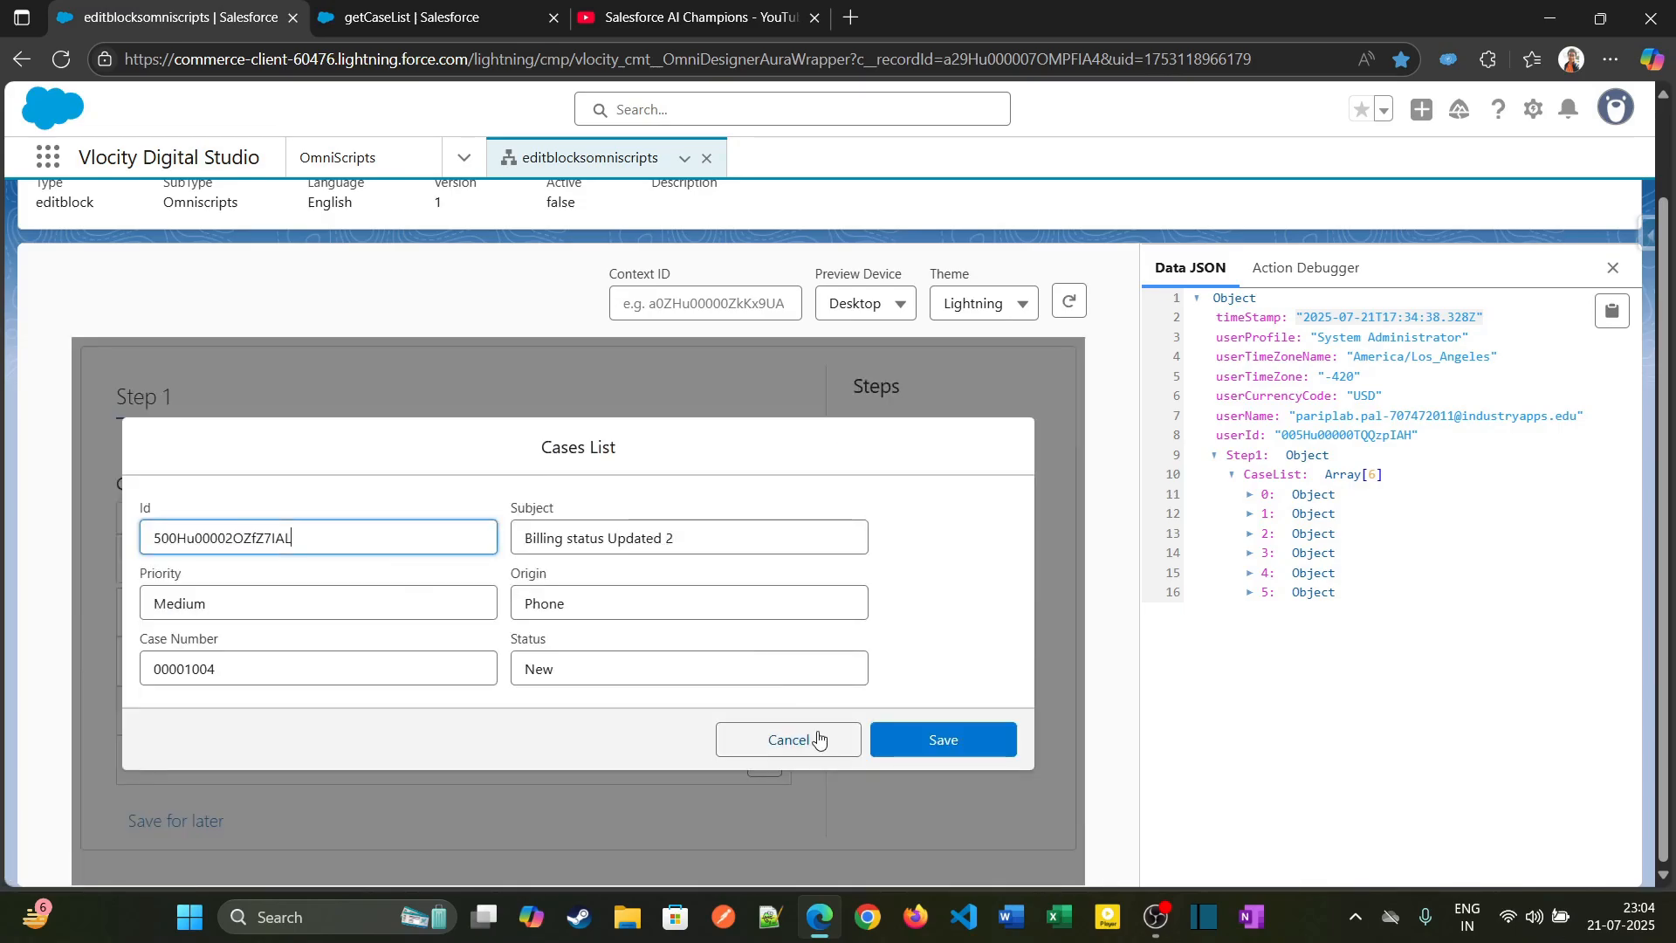
left_click(818, 740)
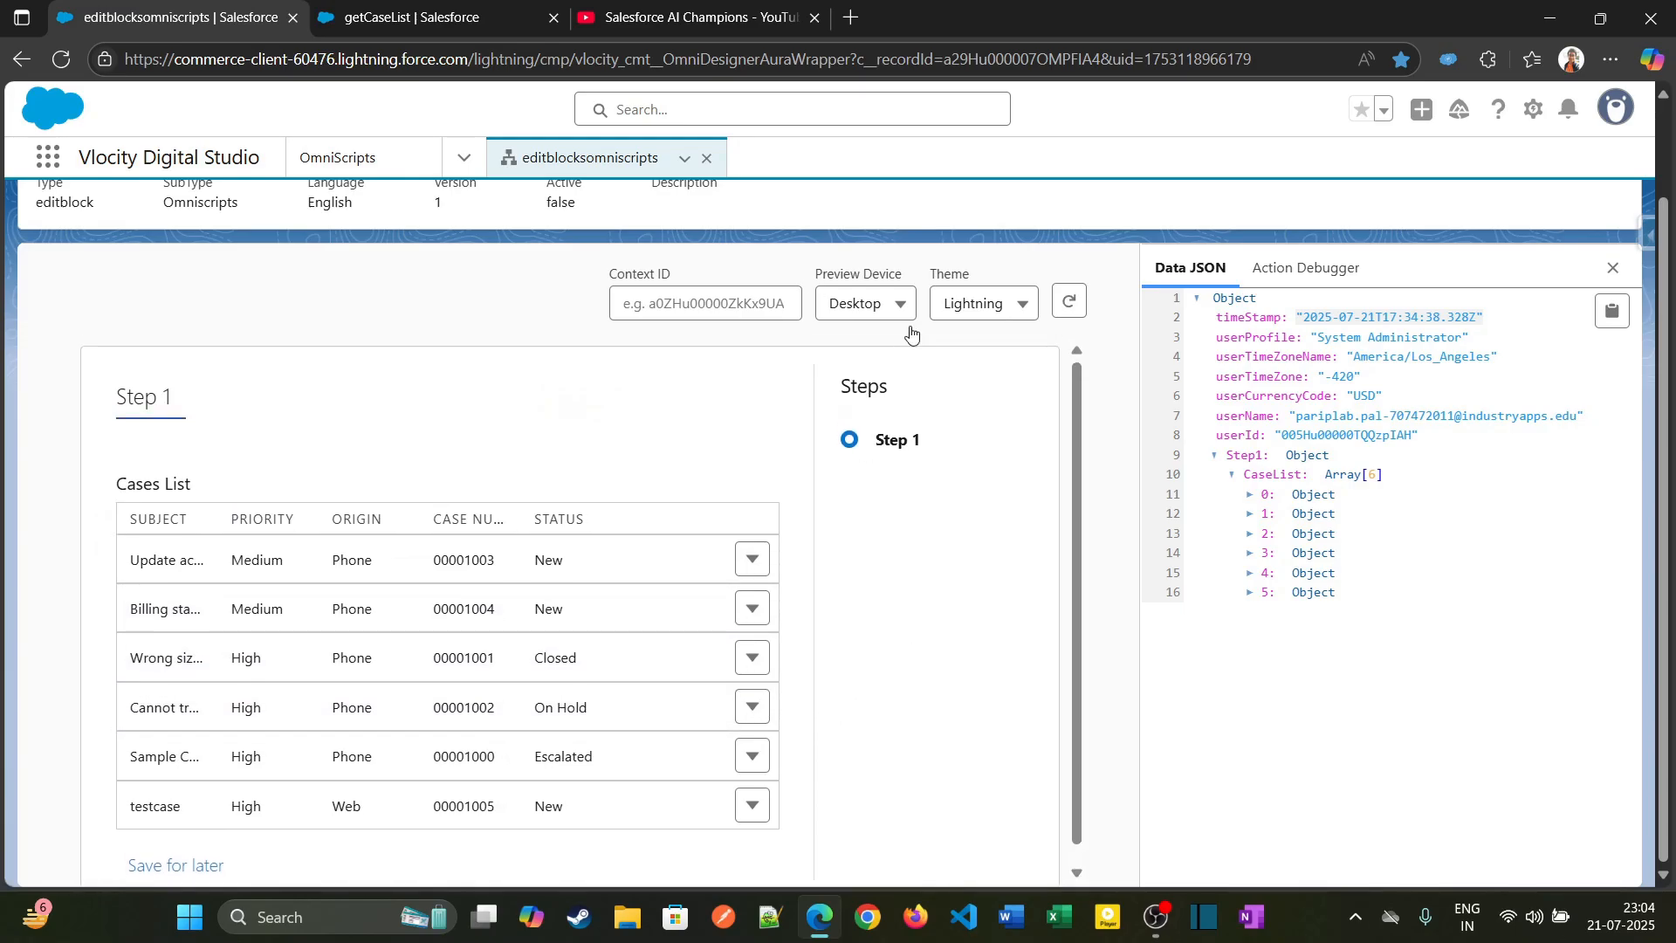
Step: Return to the design view and set the Cases List edit block's mode to Cards
scroll(911, 334, "up", 2)
left_click(1231, 228)
scroll(879, 696, "down", 2)
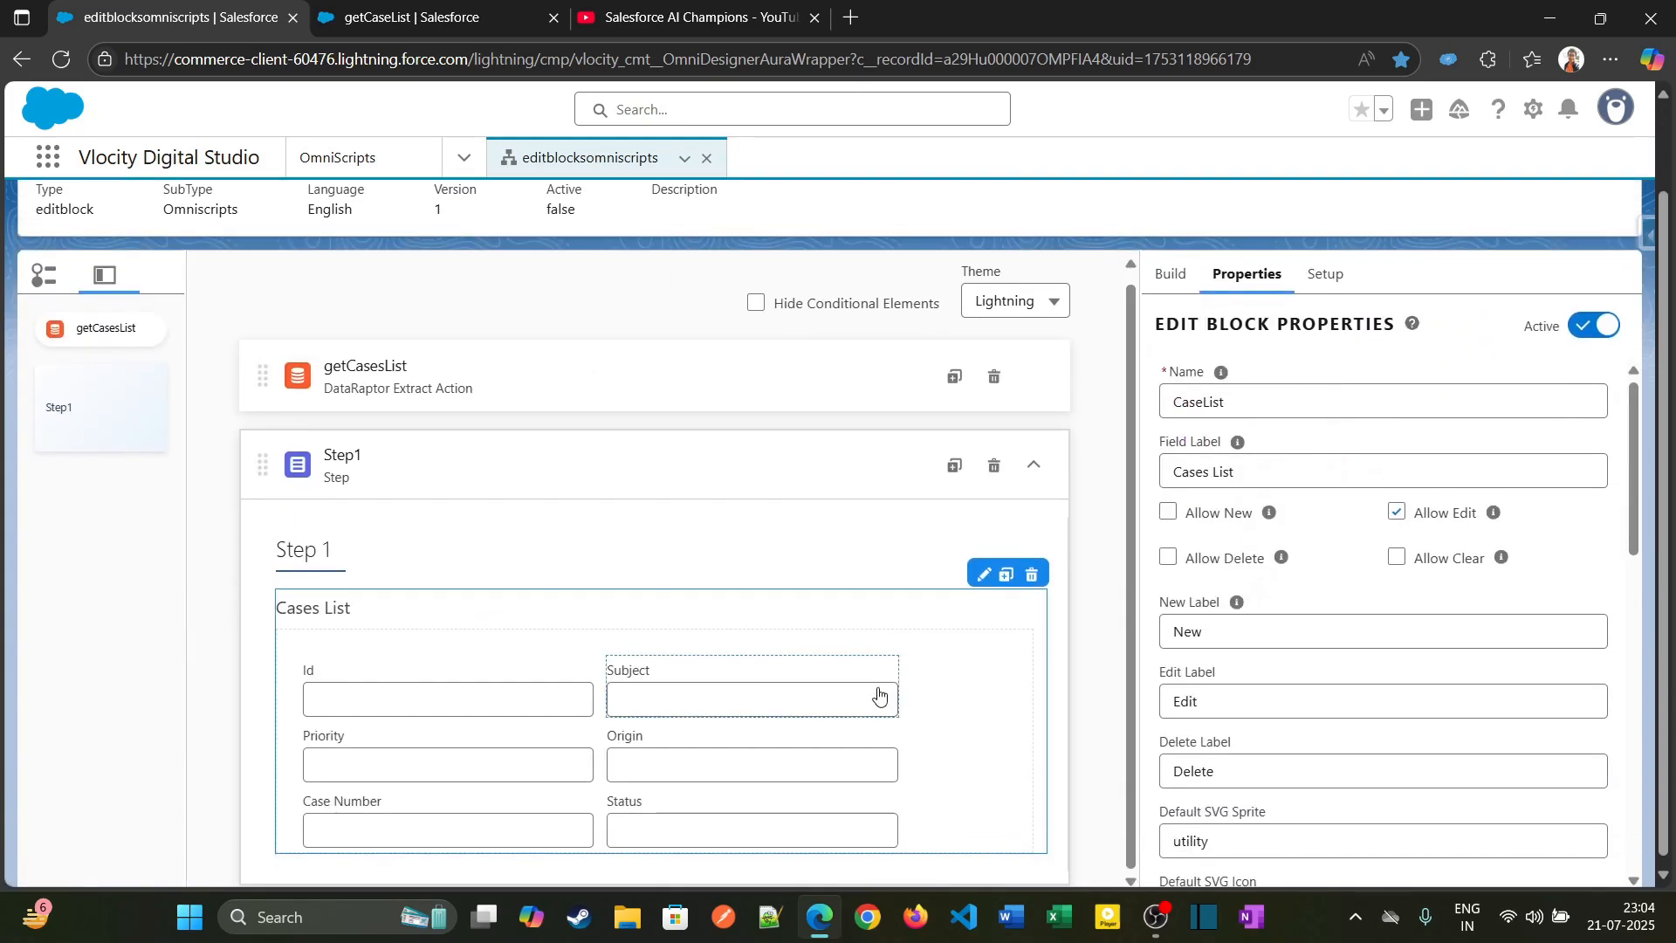
scroll(1218, 708, "down", 10)
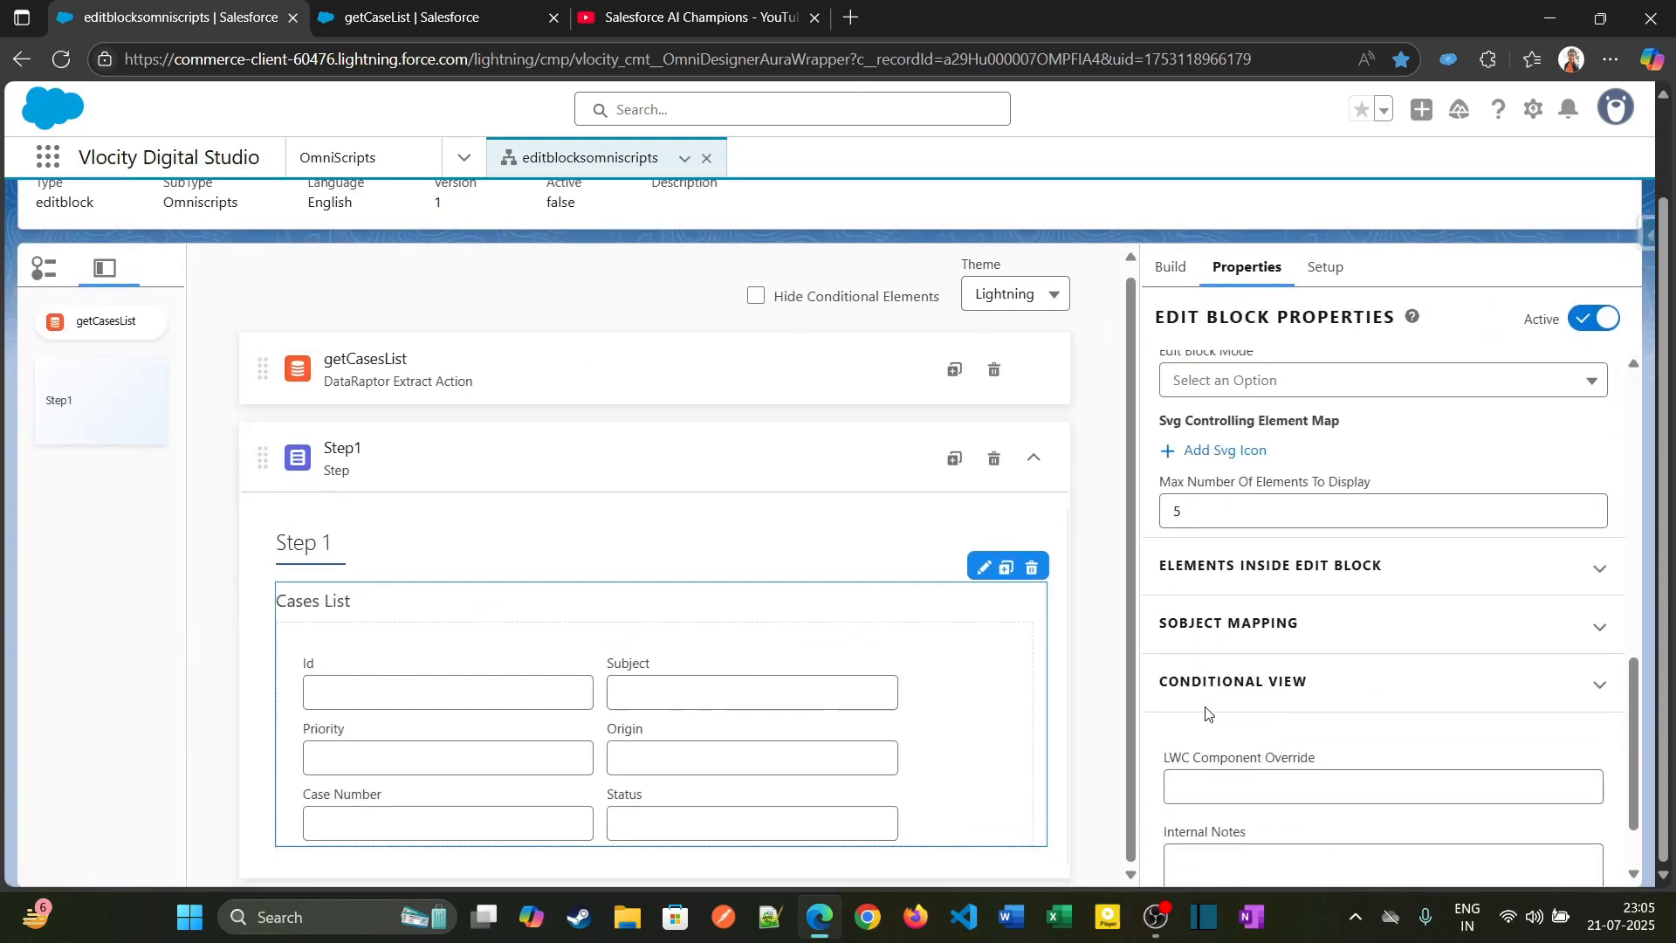
scroll(1231, 646, "up", 2)
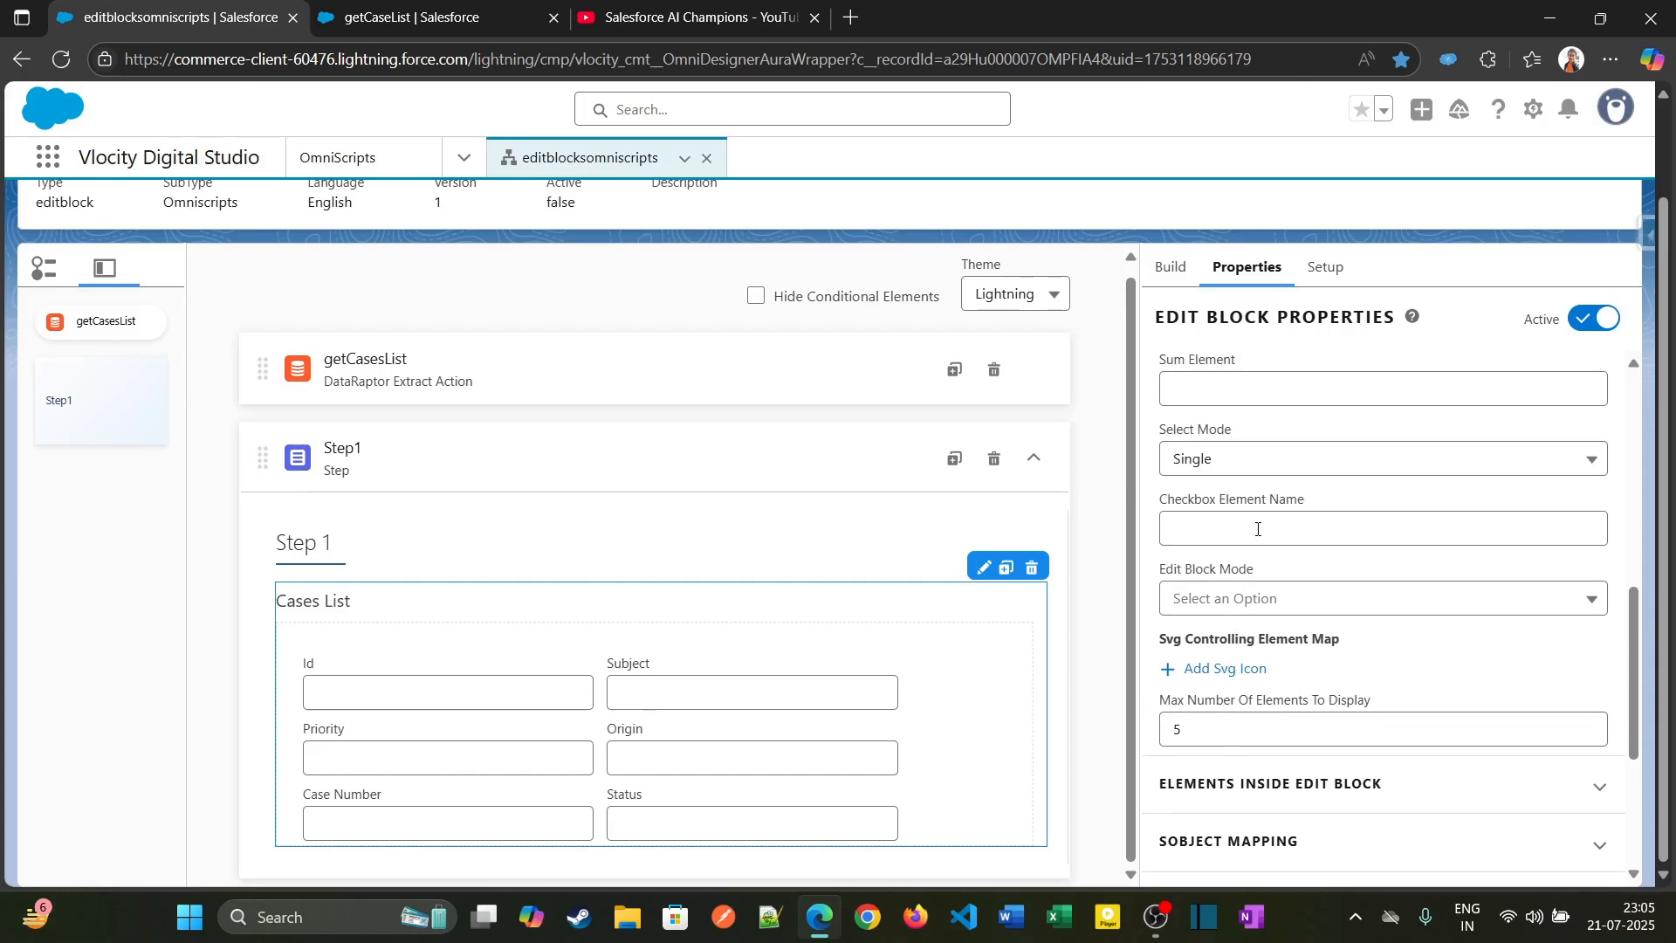
scroll(1257, 529, "up", 5)
scroll(1254, 622, "down", 4)
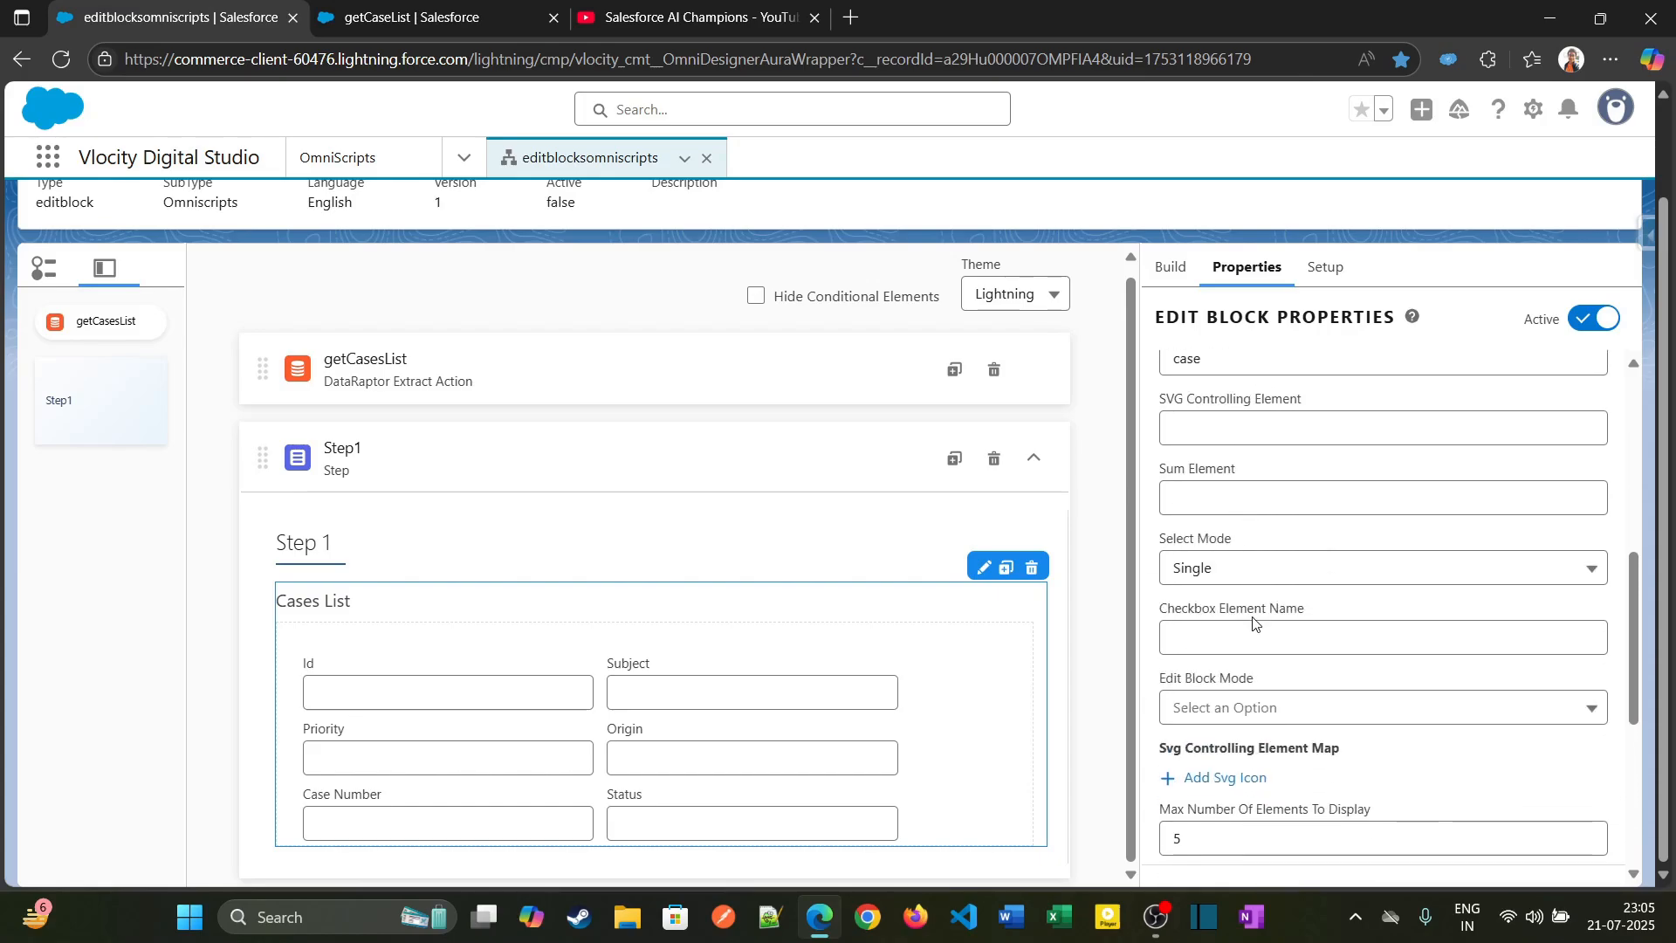
scroll(1251, 619, "down", 5)
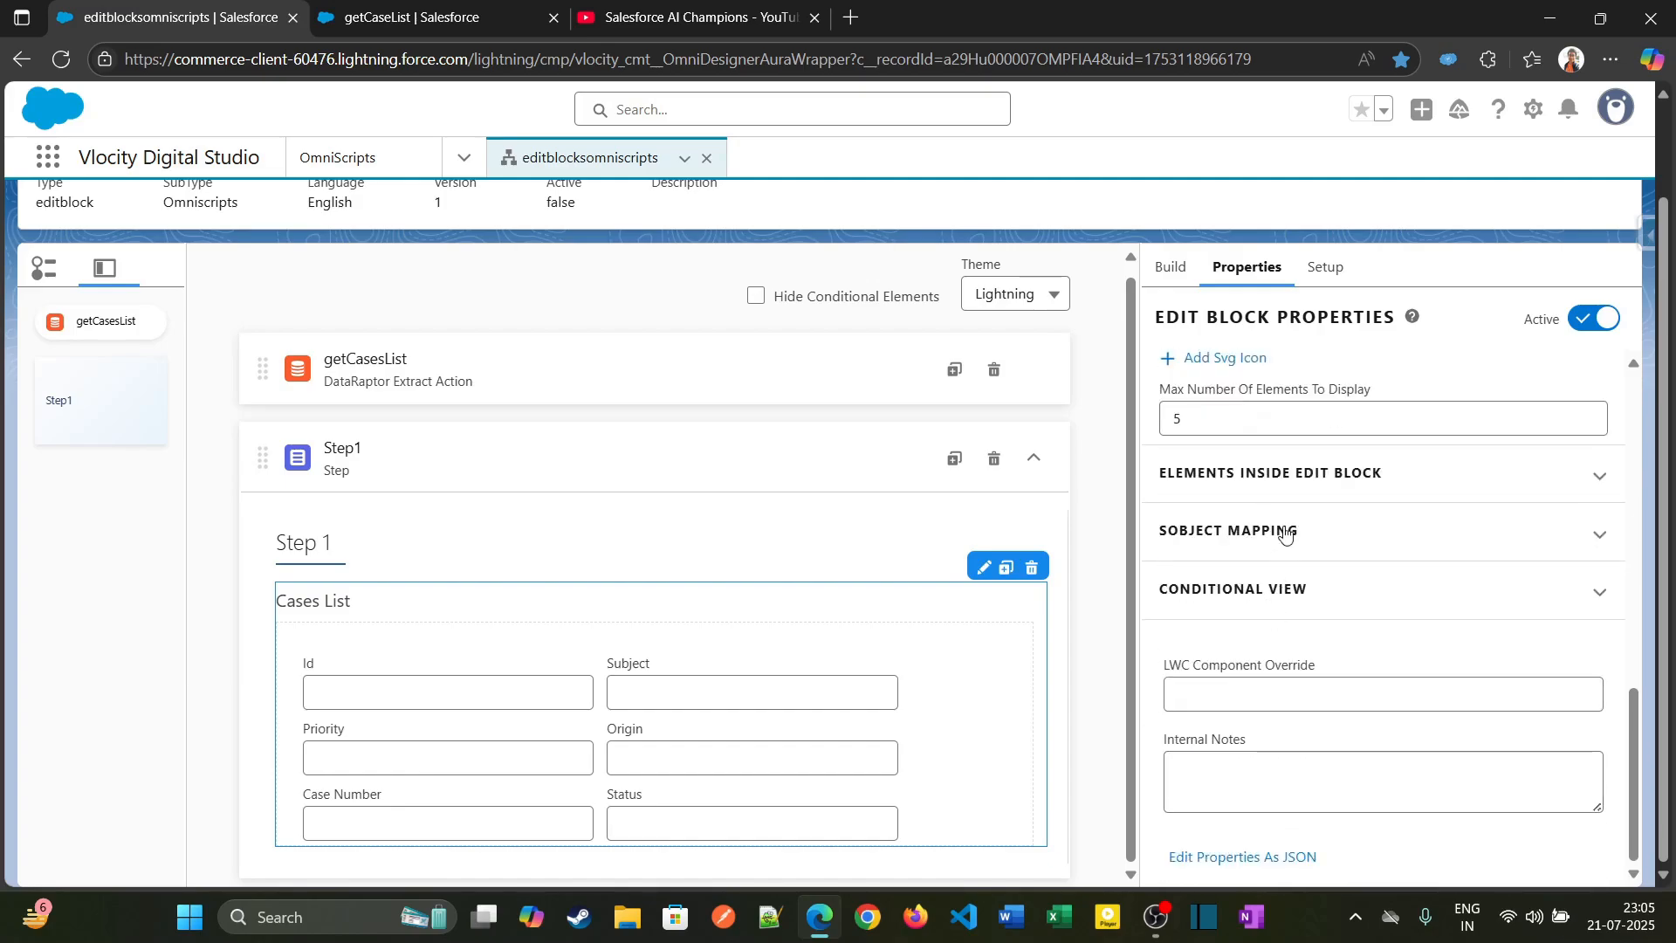
left_click(1285, 533)
left_click(1302, 475)
scroll(1309, 547, "down", 3)
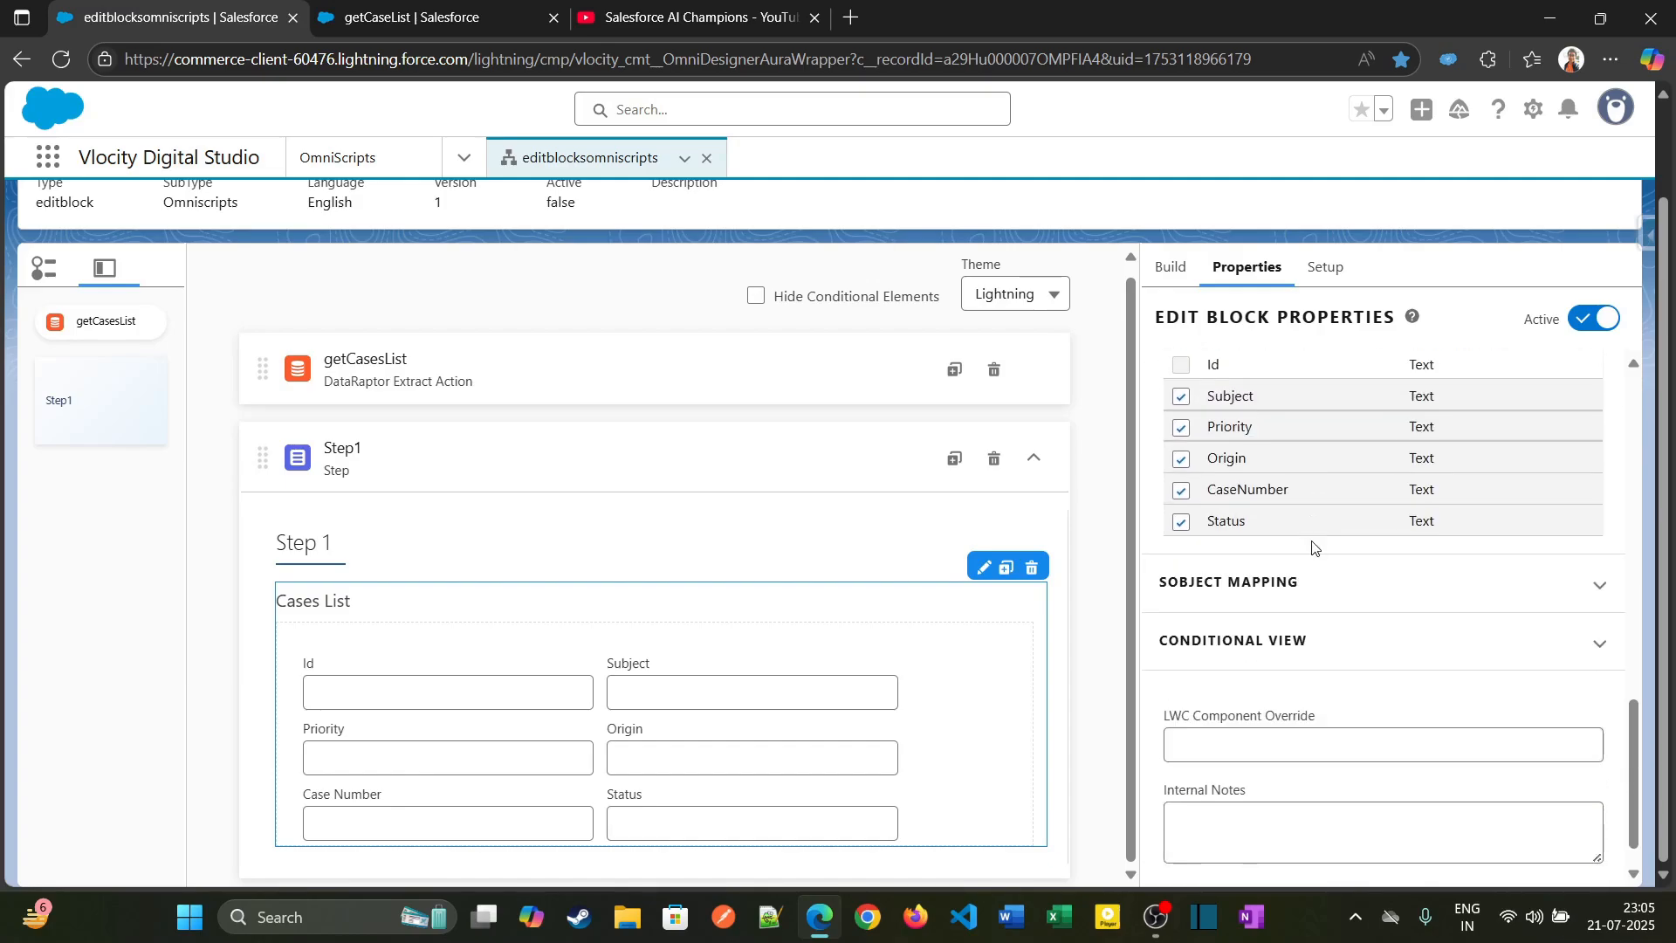
scroll(1311, 569, "up", 5)
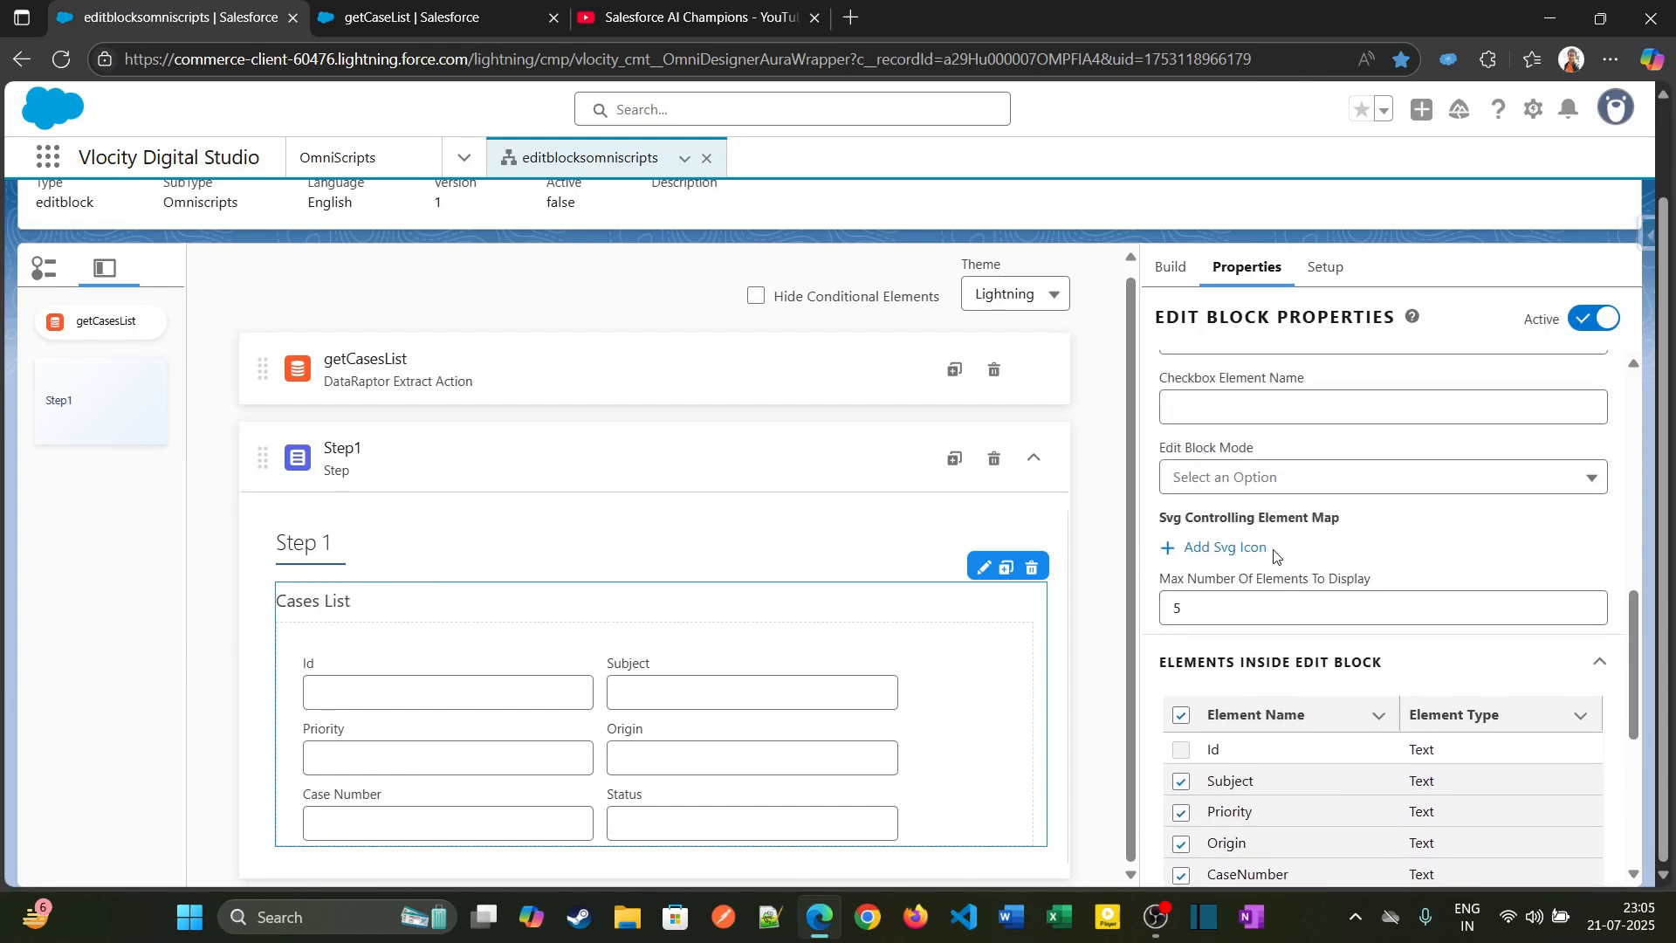
left_click(1297, 492)
left_click(1158, 455)
left_click(1220, 481)
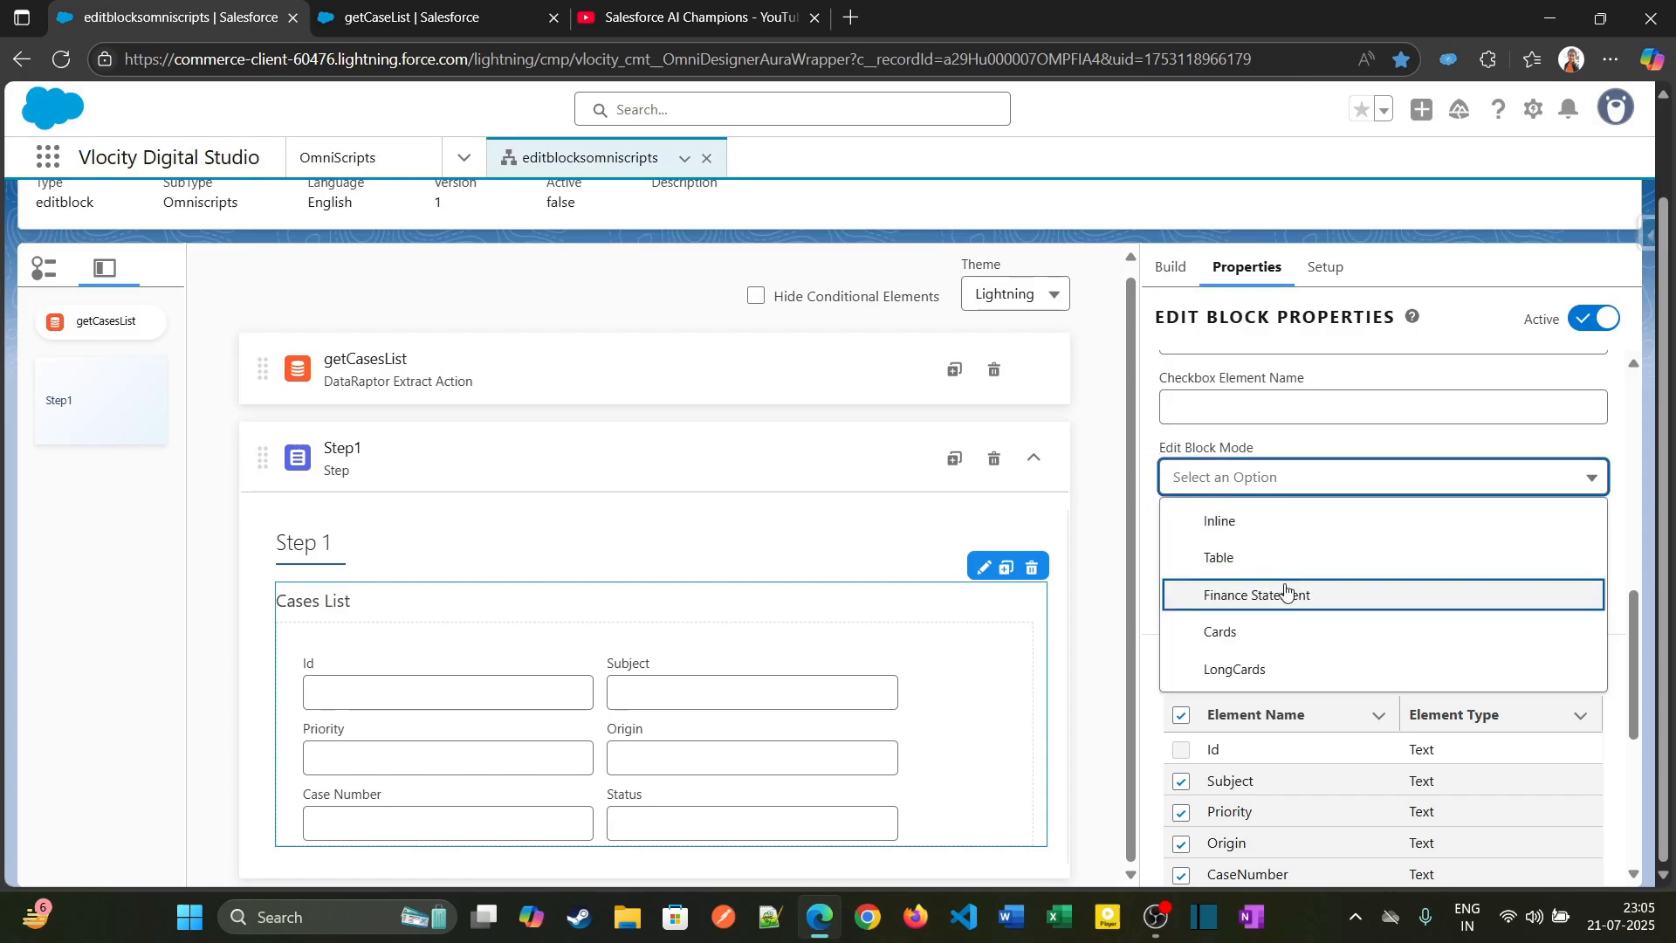
left_click(1280, 629)
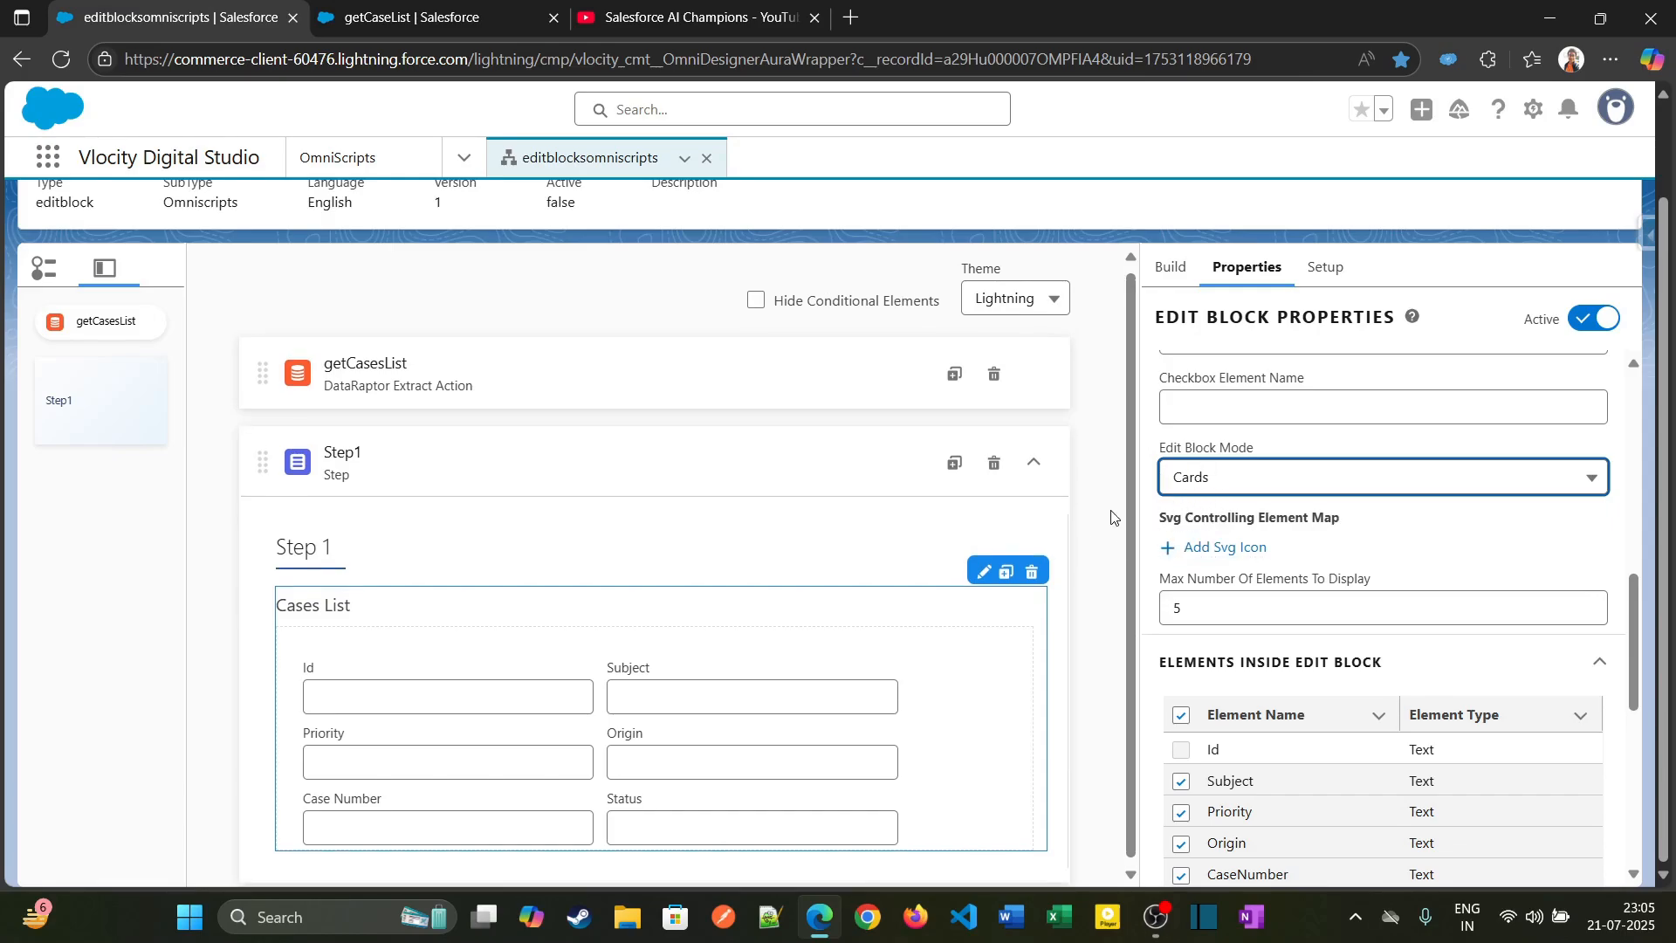
Step: Preview the Cases List as cards, opening the "Billing status Updated 2" case for editing and cancelling the form
scroll(1130, 386, "up", 3)
left_click(1211, 240)
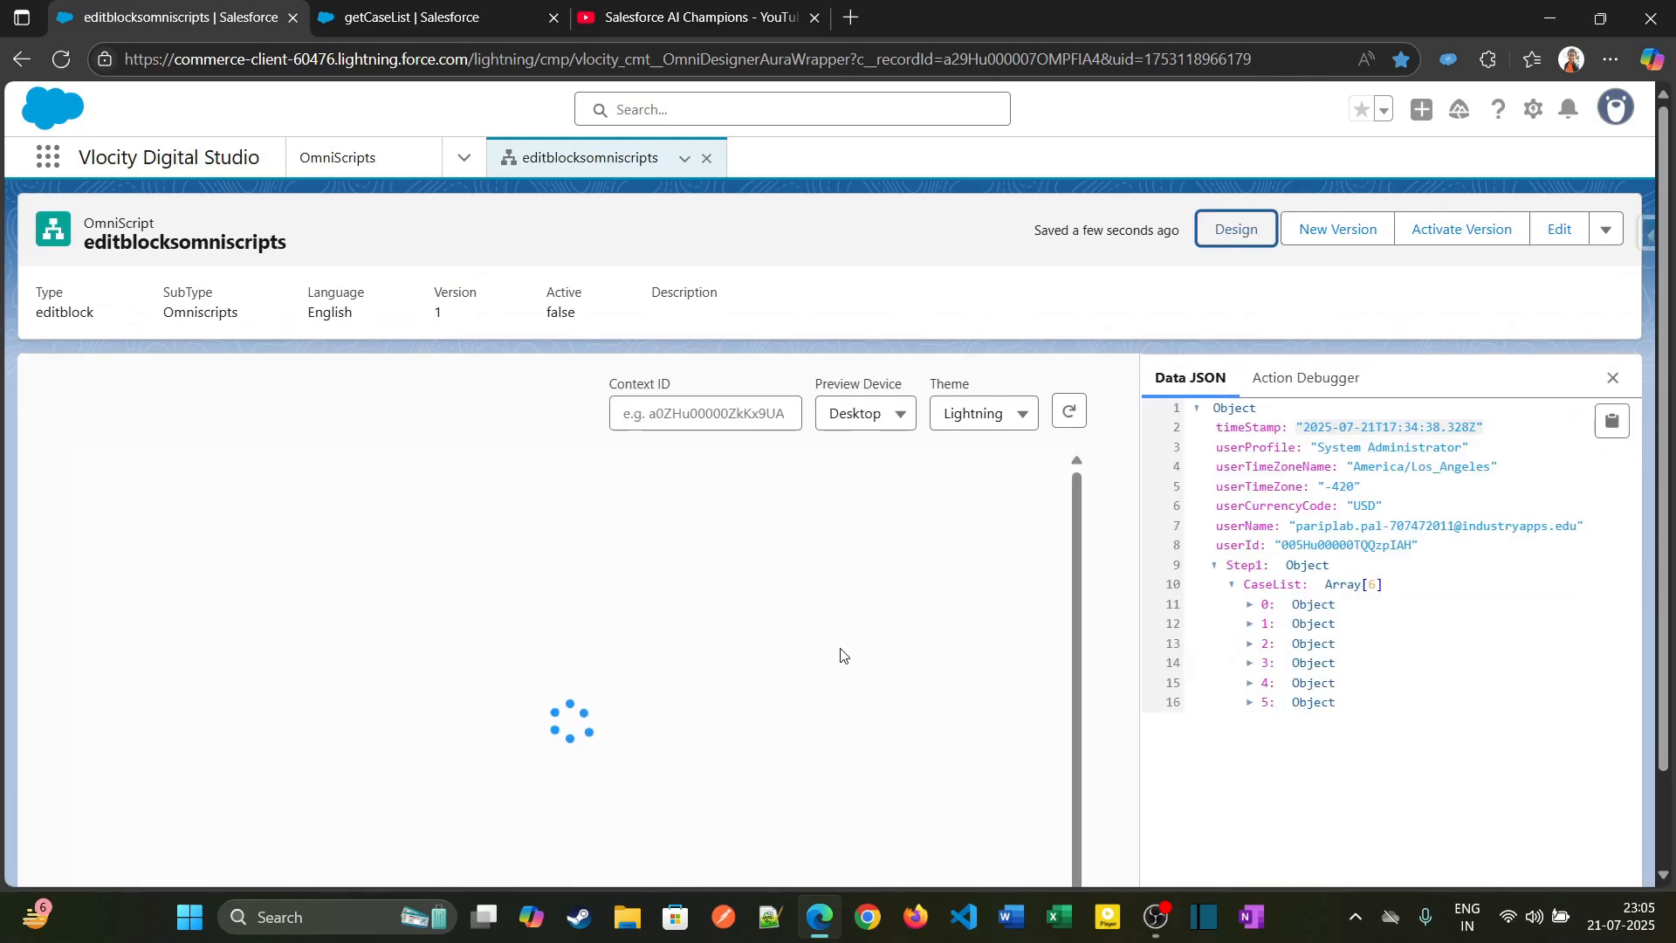
scroll(731, 714, "down", 5)
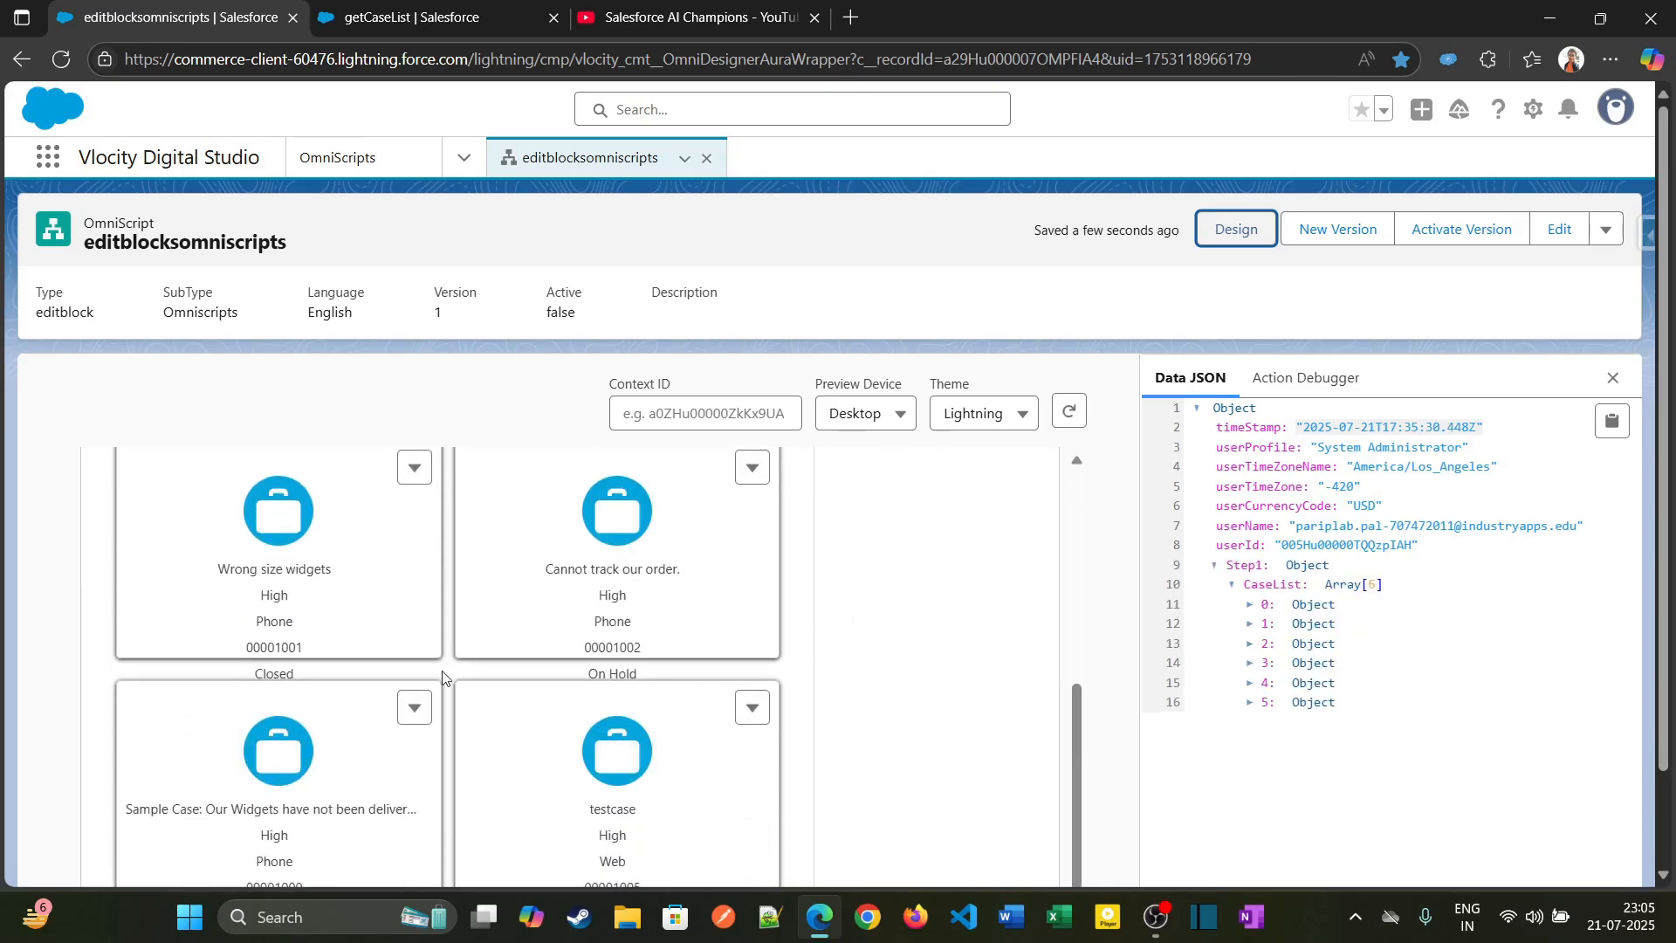
scroll(697, 527, "up", 3)
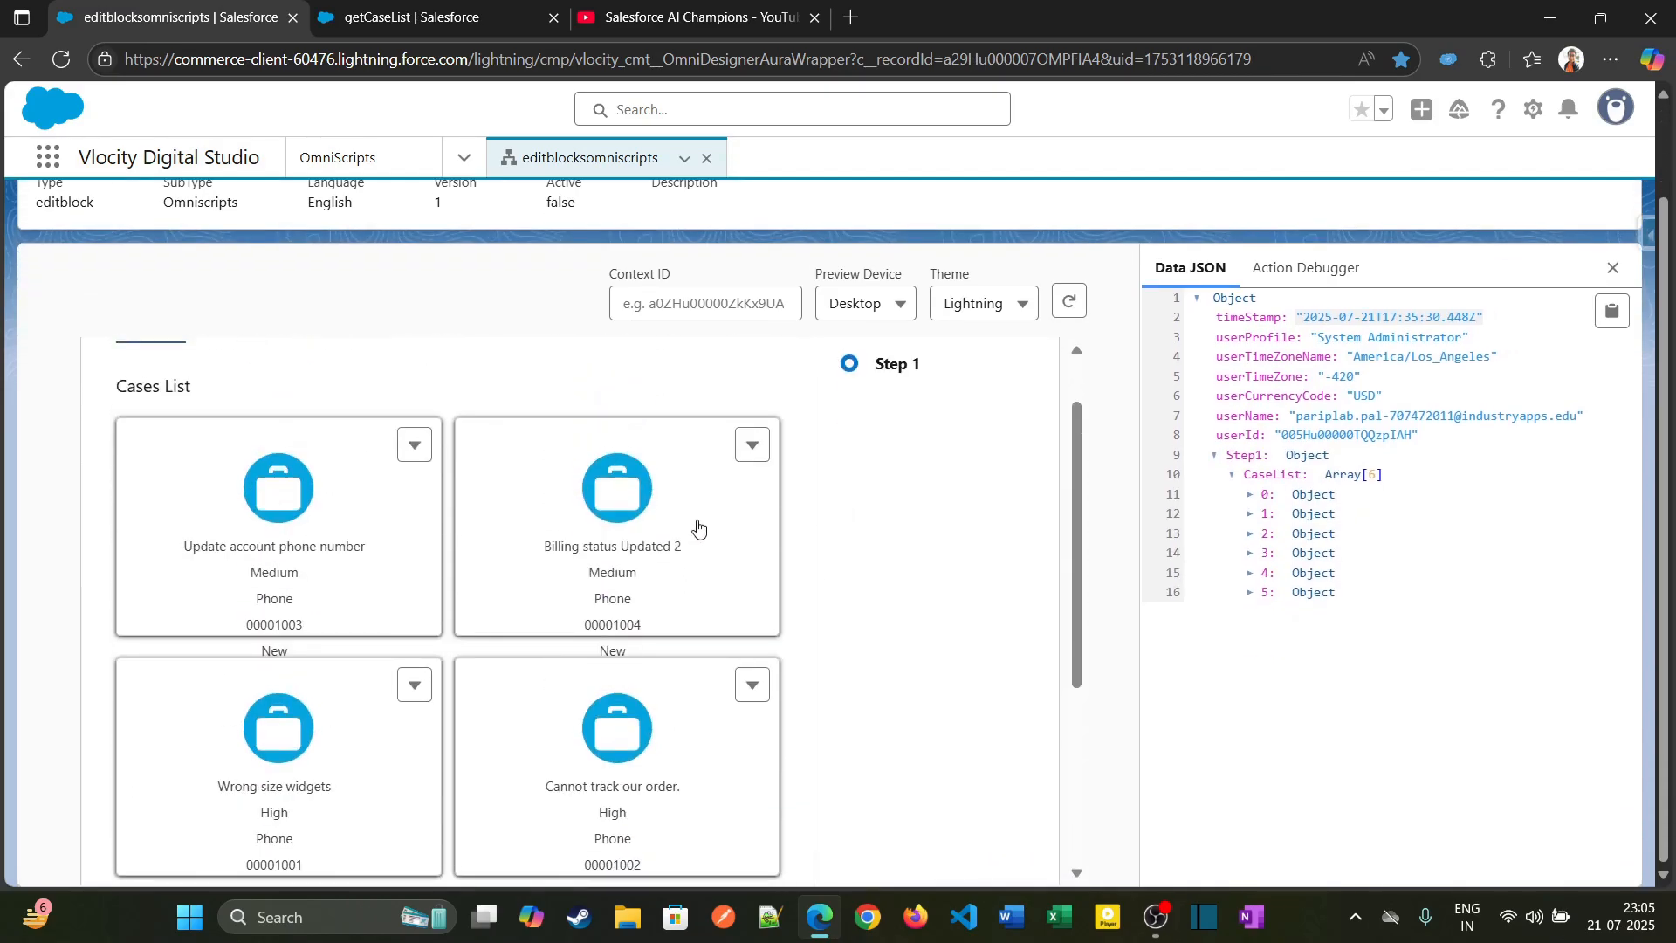
left_click(751, 445)
left_click(736, 499)
left_click(778, 732)
scroll(666, 673, "down", 4)
scroll(1039, 489, "up", 6)
Step: Return to the design view and set the Cases List edit block's mode to Table
left_click(1238, 234)
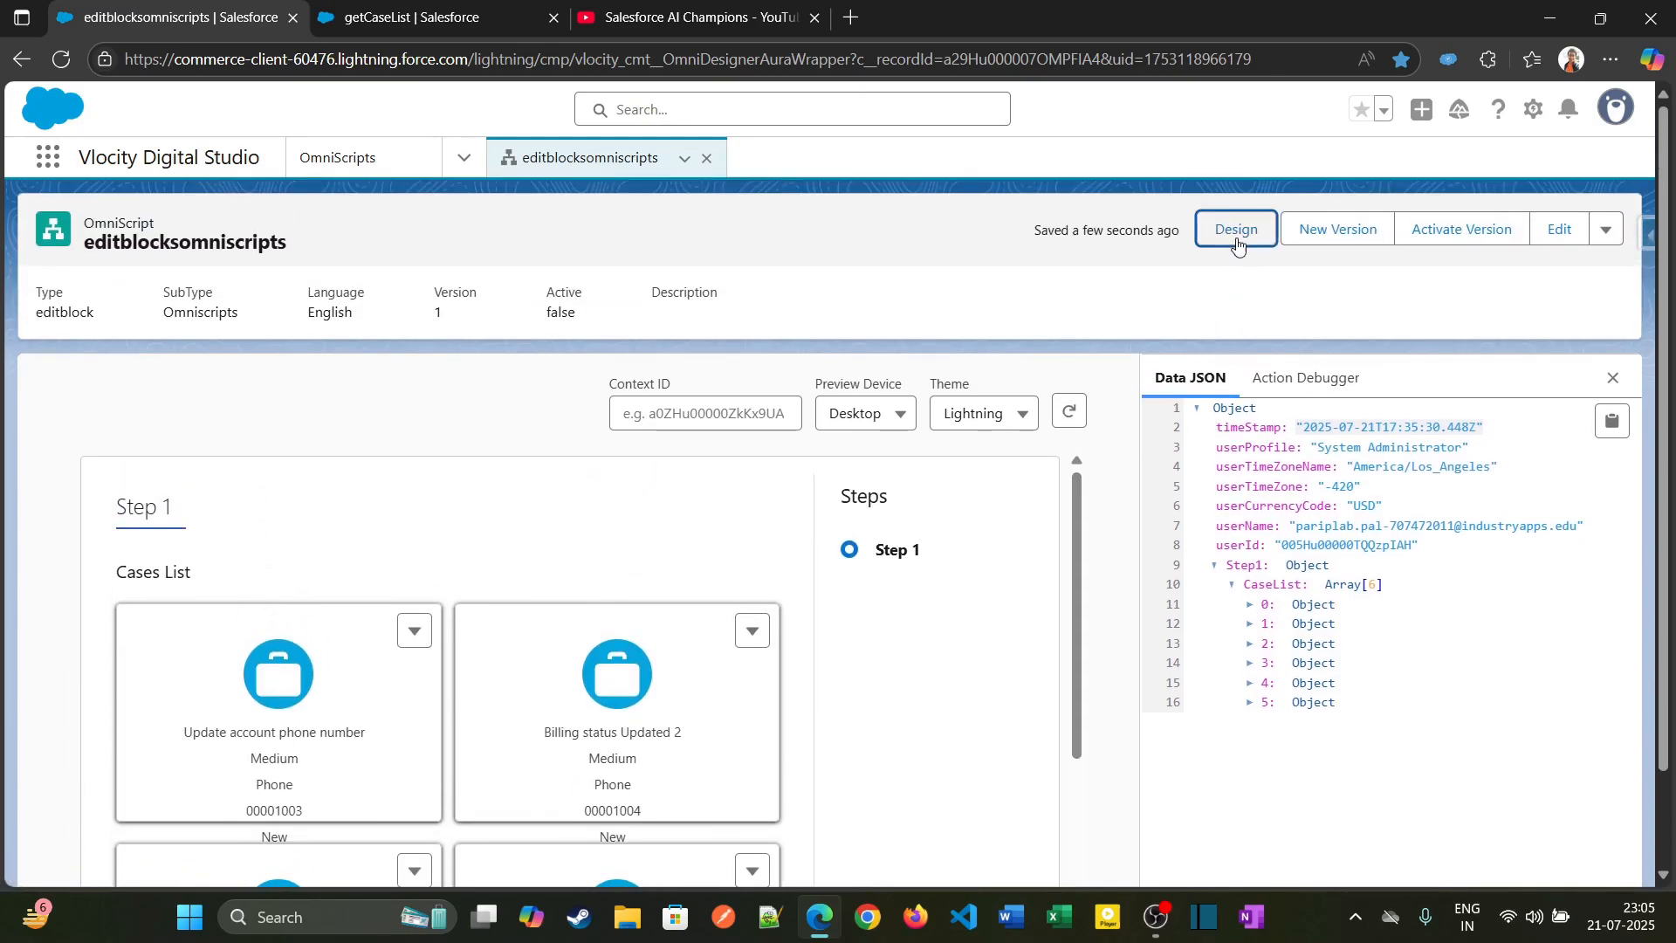
scroll(1310, 663, "down", 5)
left_click(1210, 708)
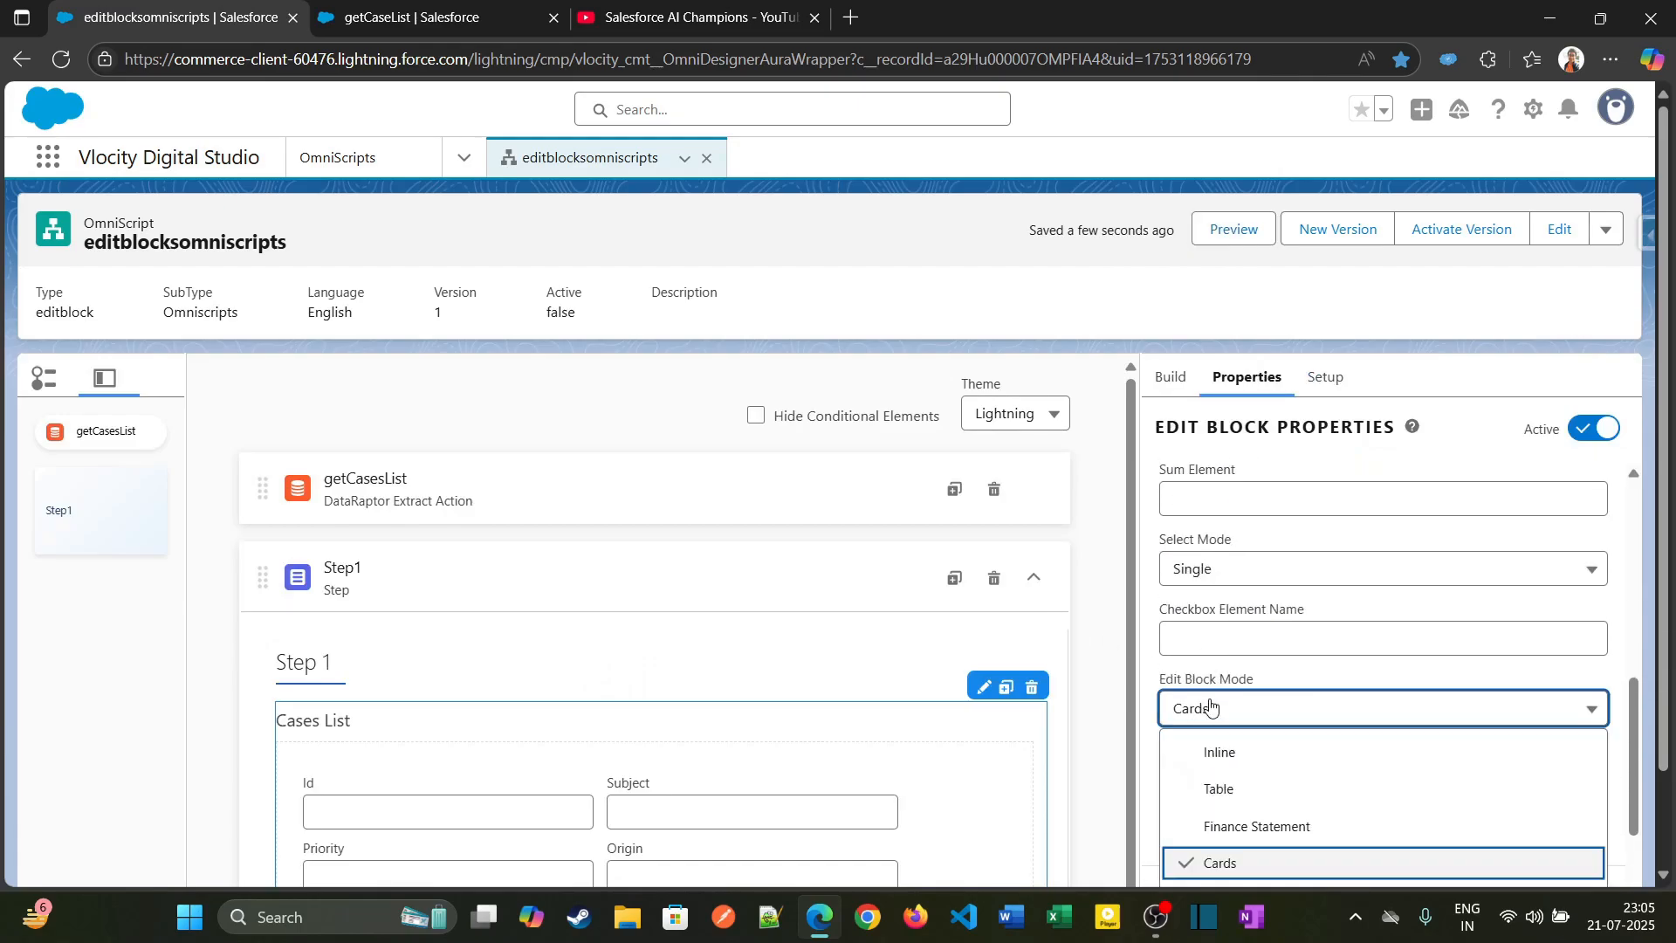
left_click(1220, 789)
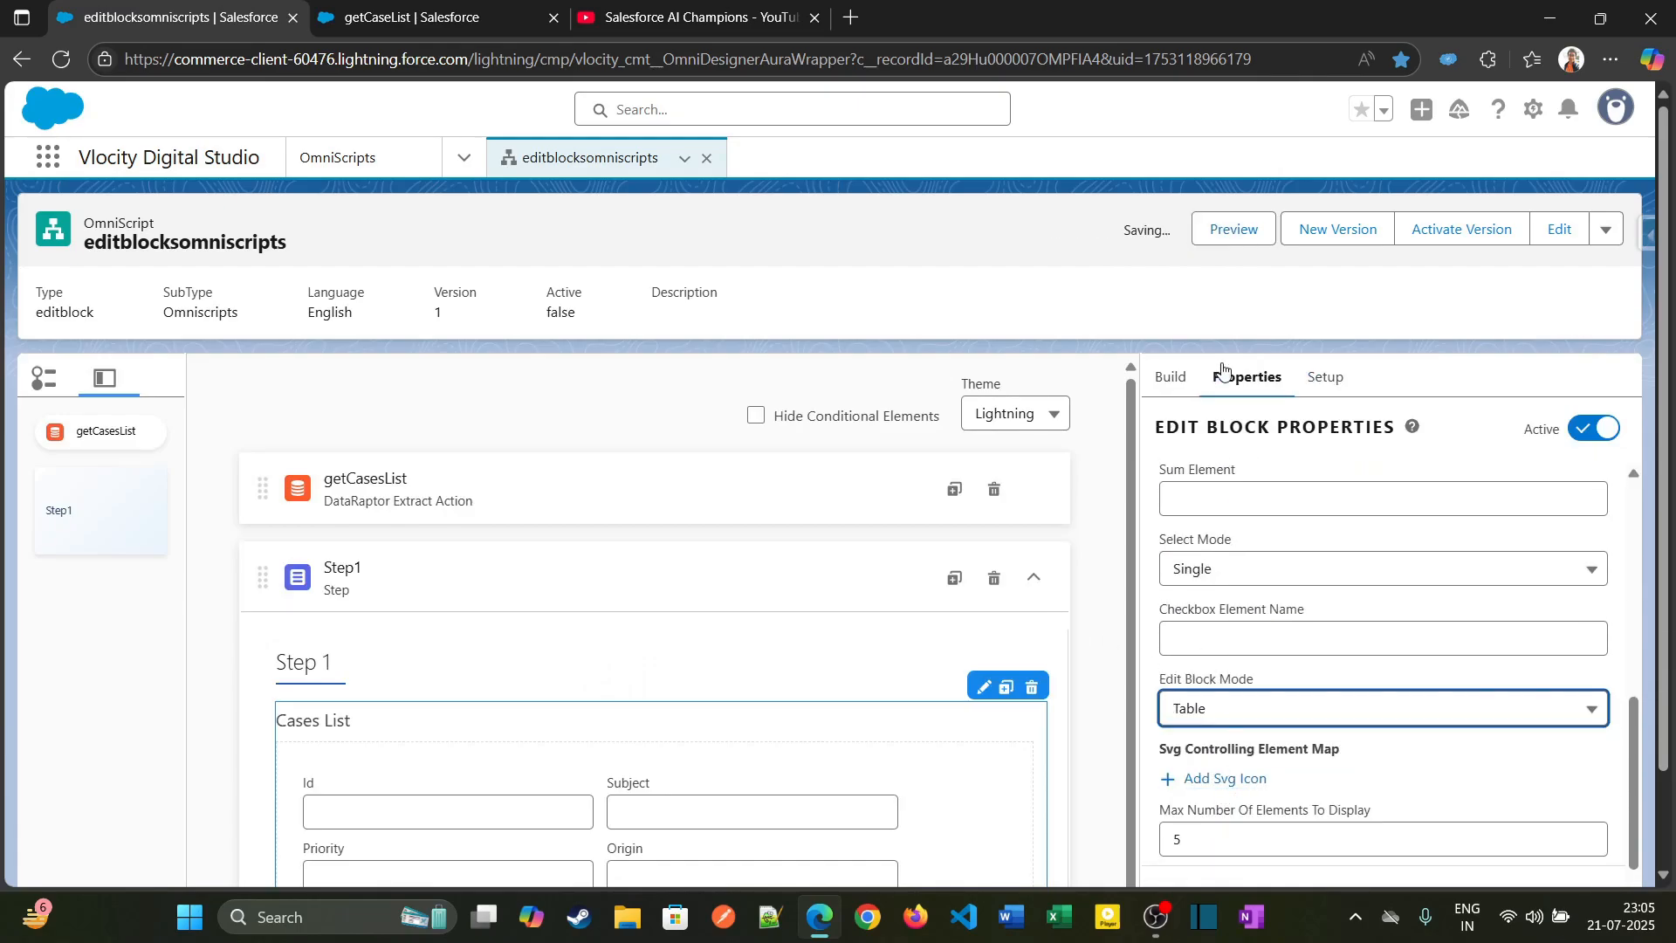
Step: Preview the Cases List as a table and look at the row actions offered for the first case
left_click(1225, 232)
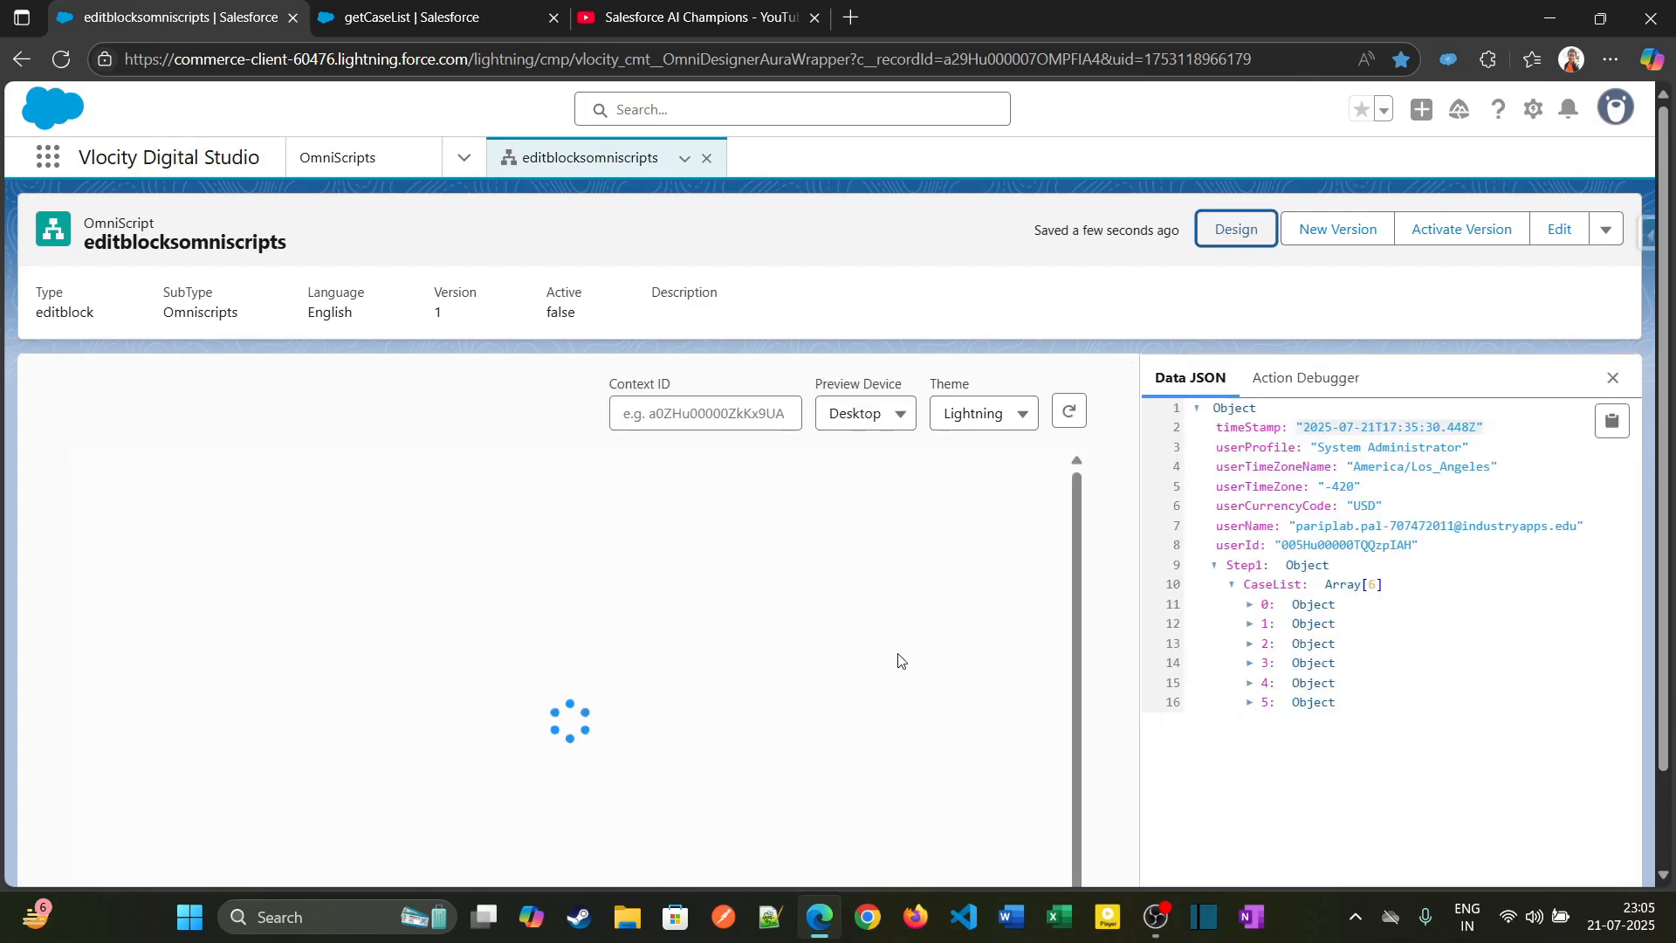
scroll(674, 648, "down", 1)
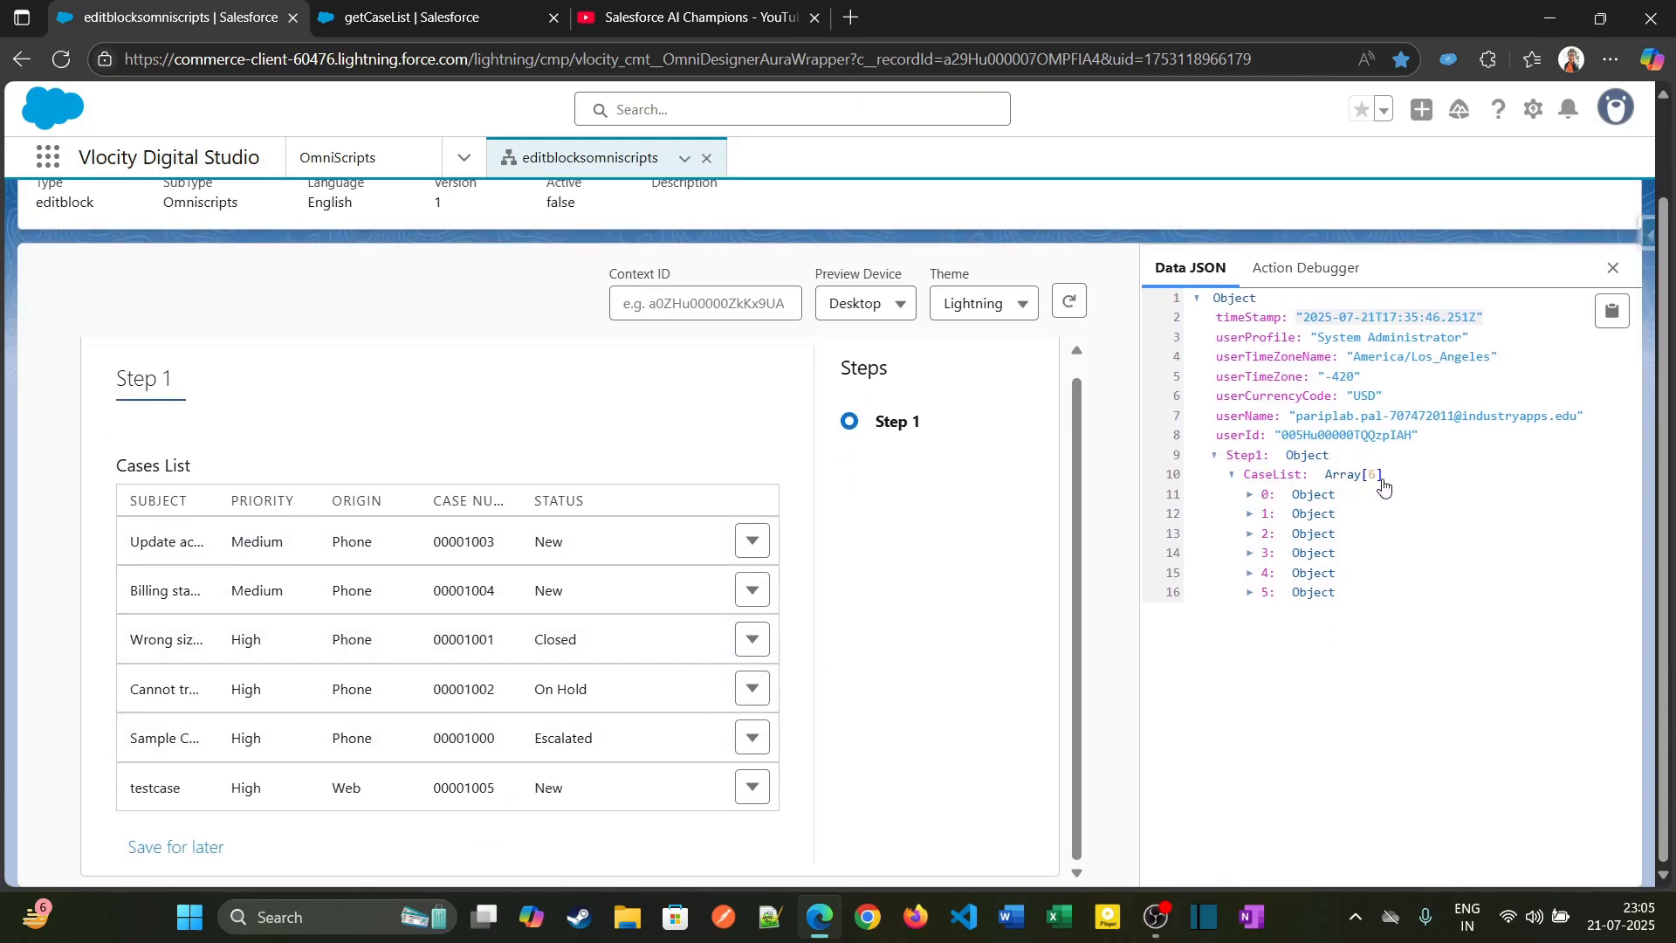
left_click(752, 541)
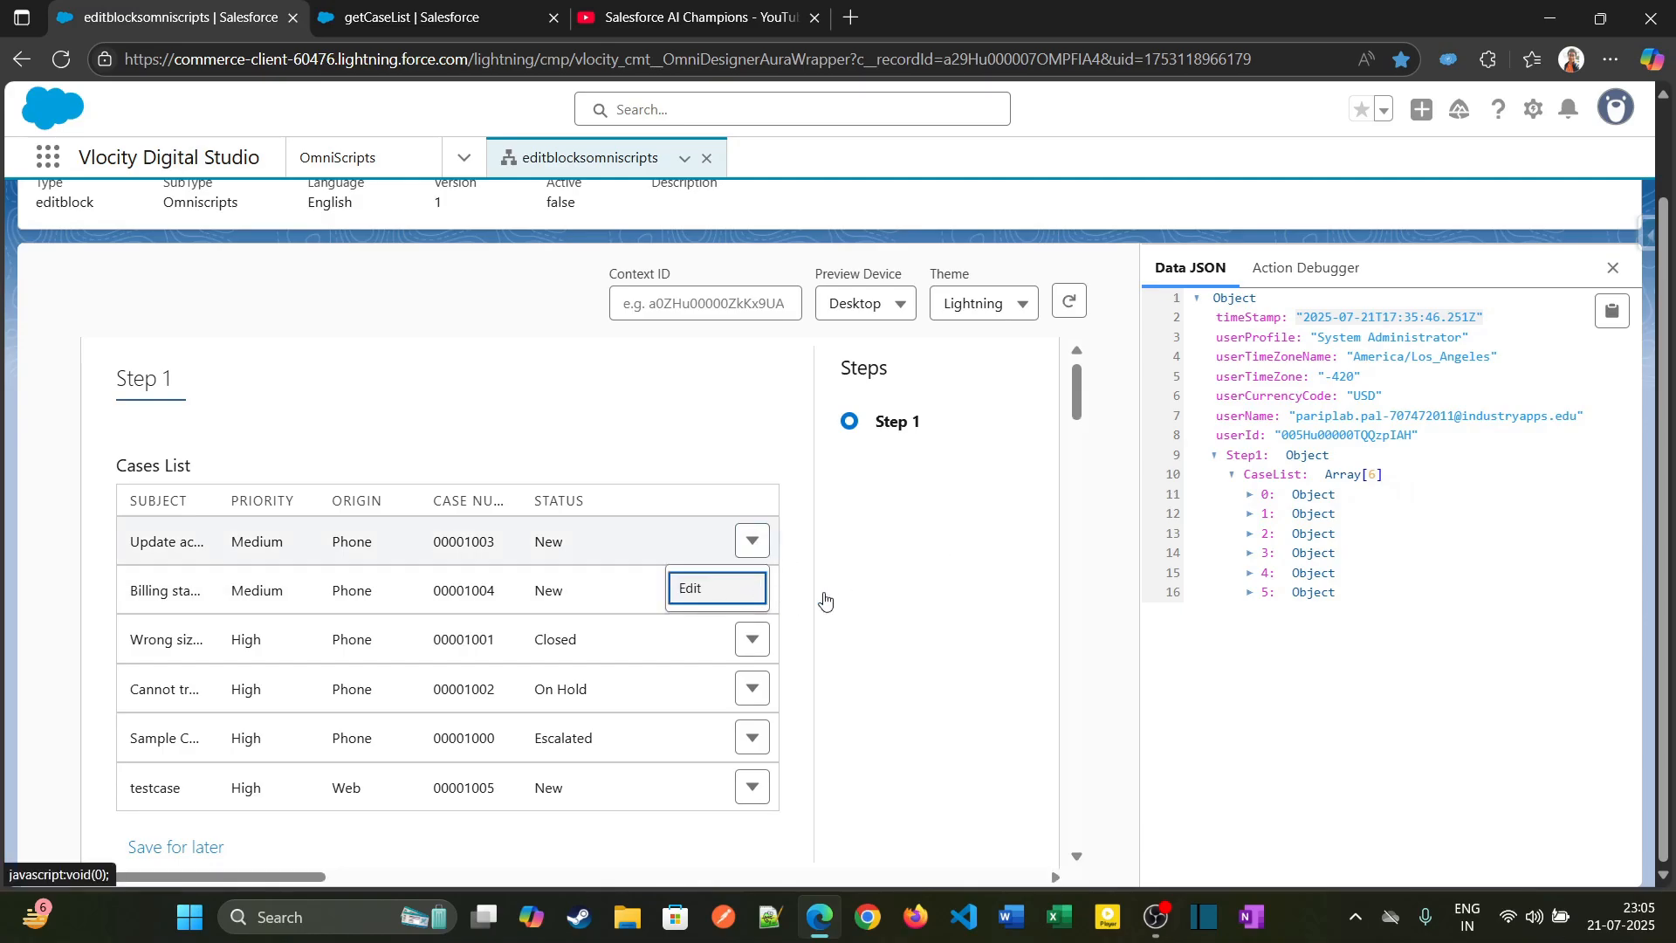
scroll(751, 629, "down", 3)
scroll(725, 611, "up", 3)
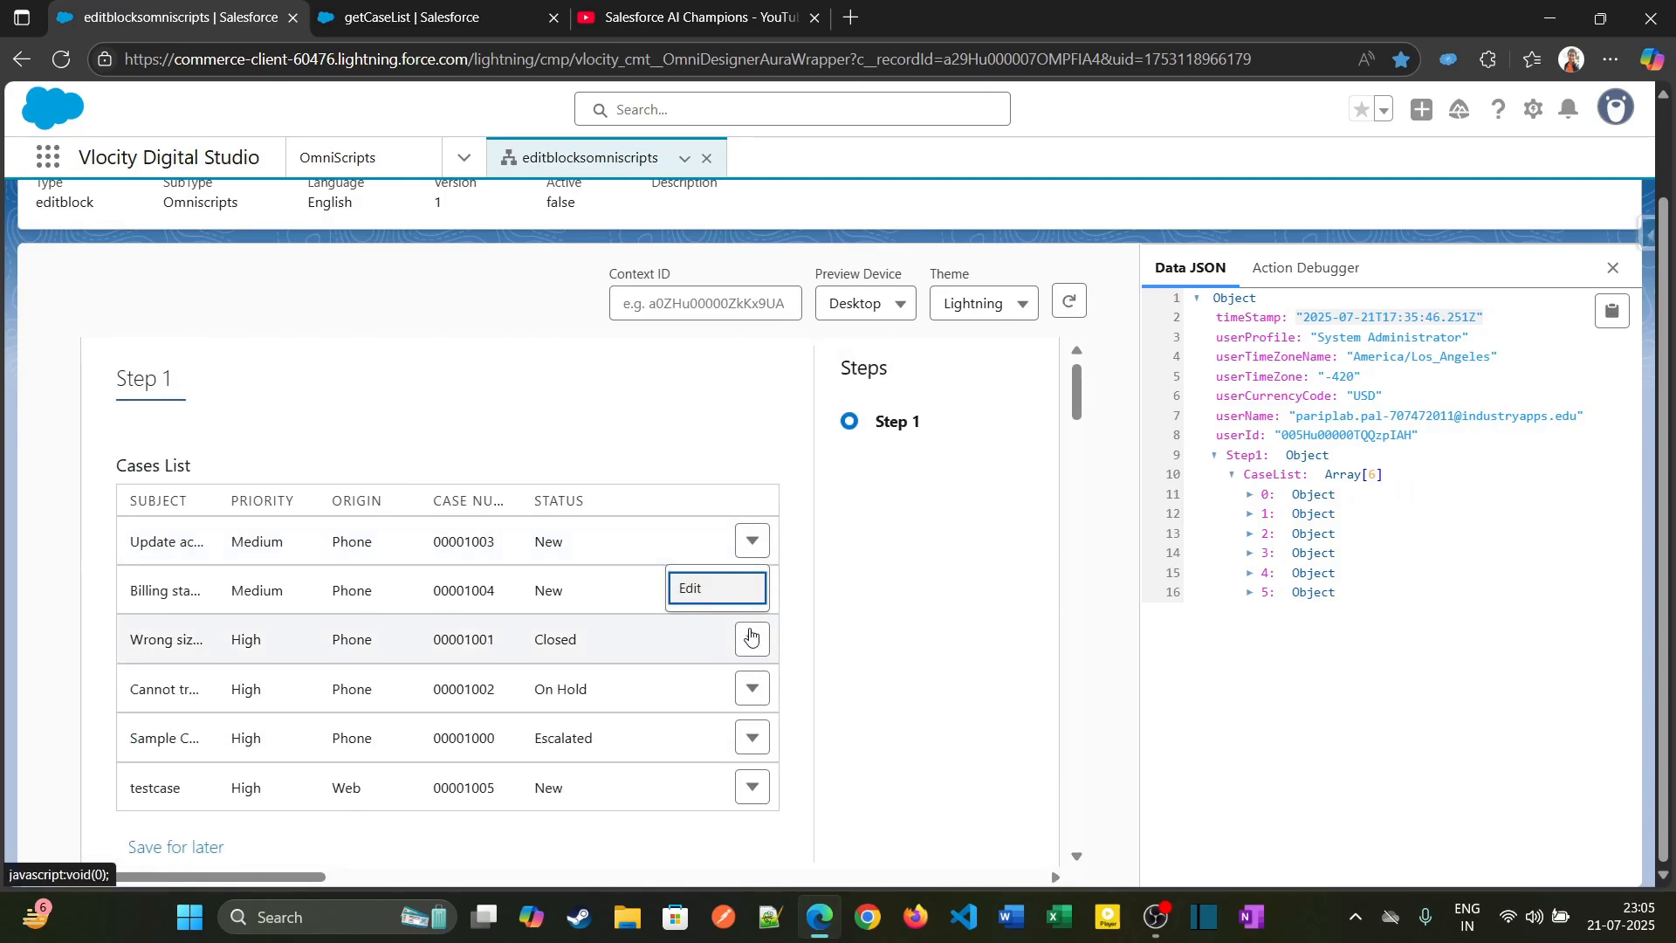
scroll(925, 511, "up", 1)
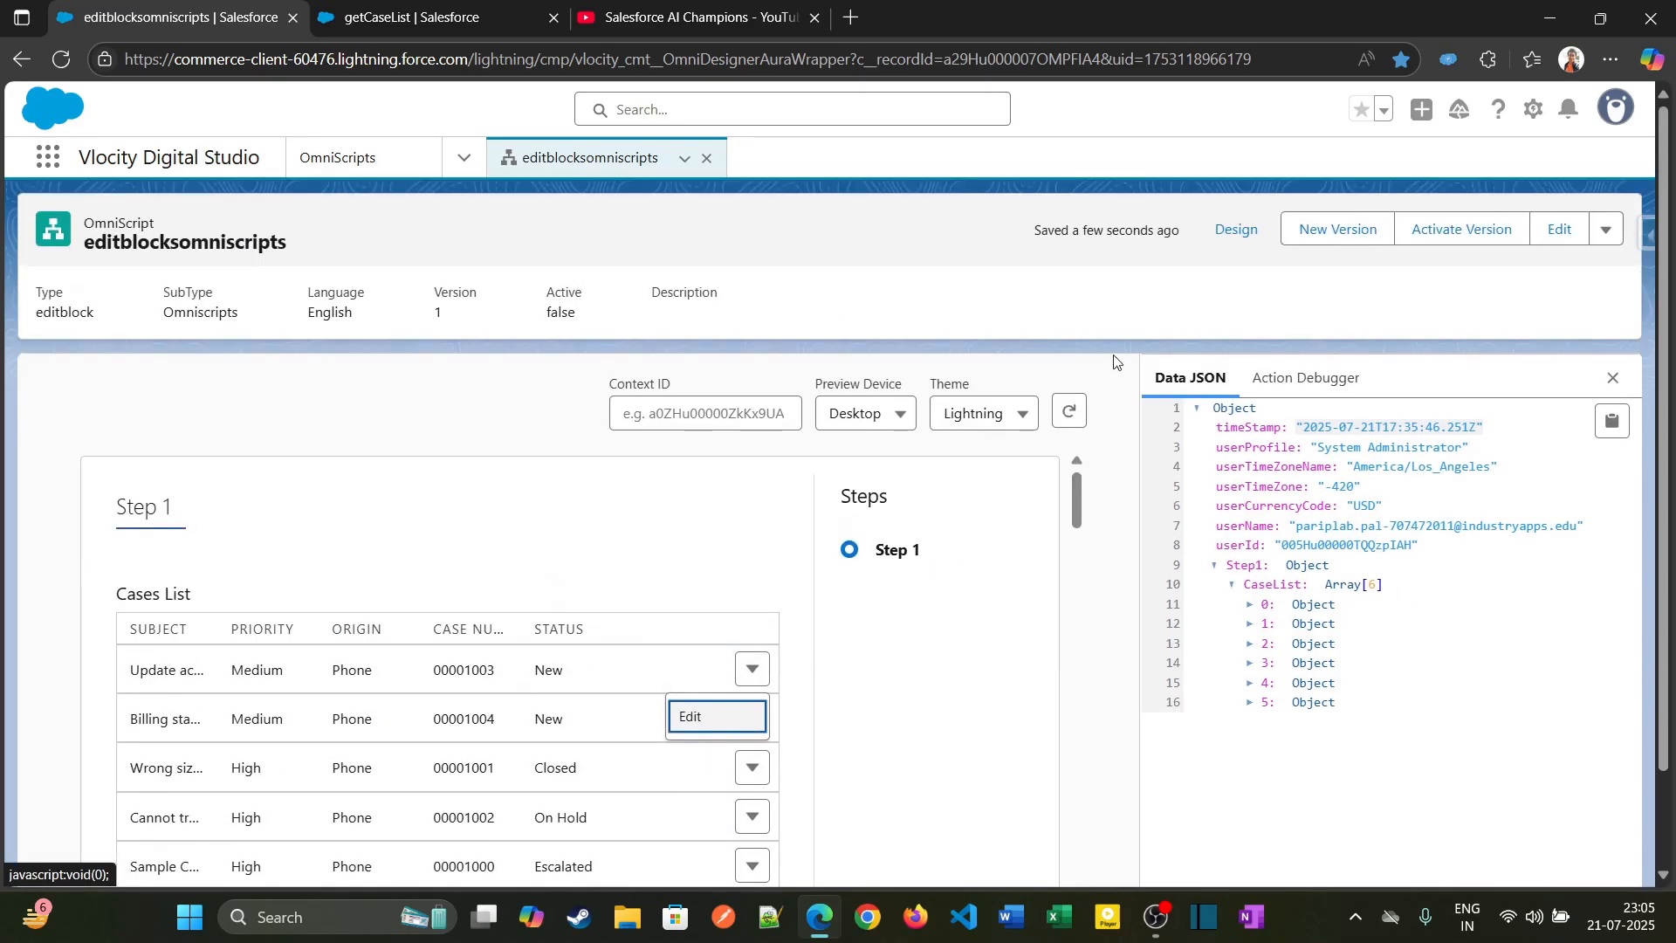
Step: Return to the design view and enable Allow New and Allow Delete for the Cases List edit block
left_click(1234, 229)
left_click(829, 572)
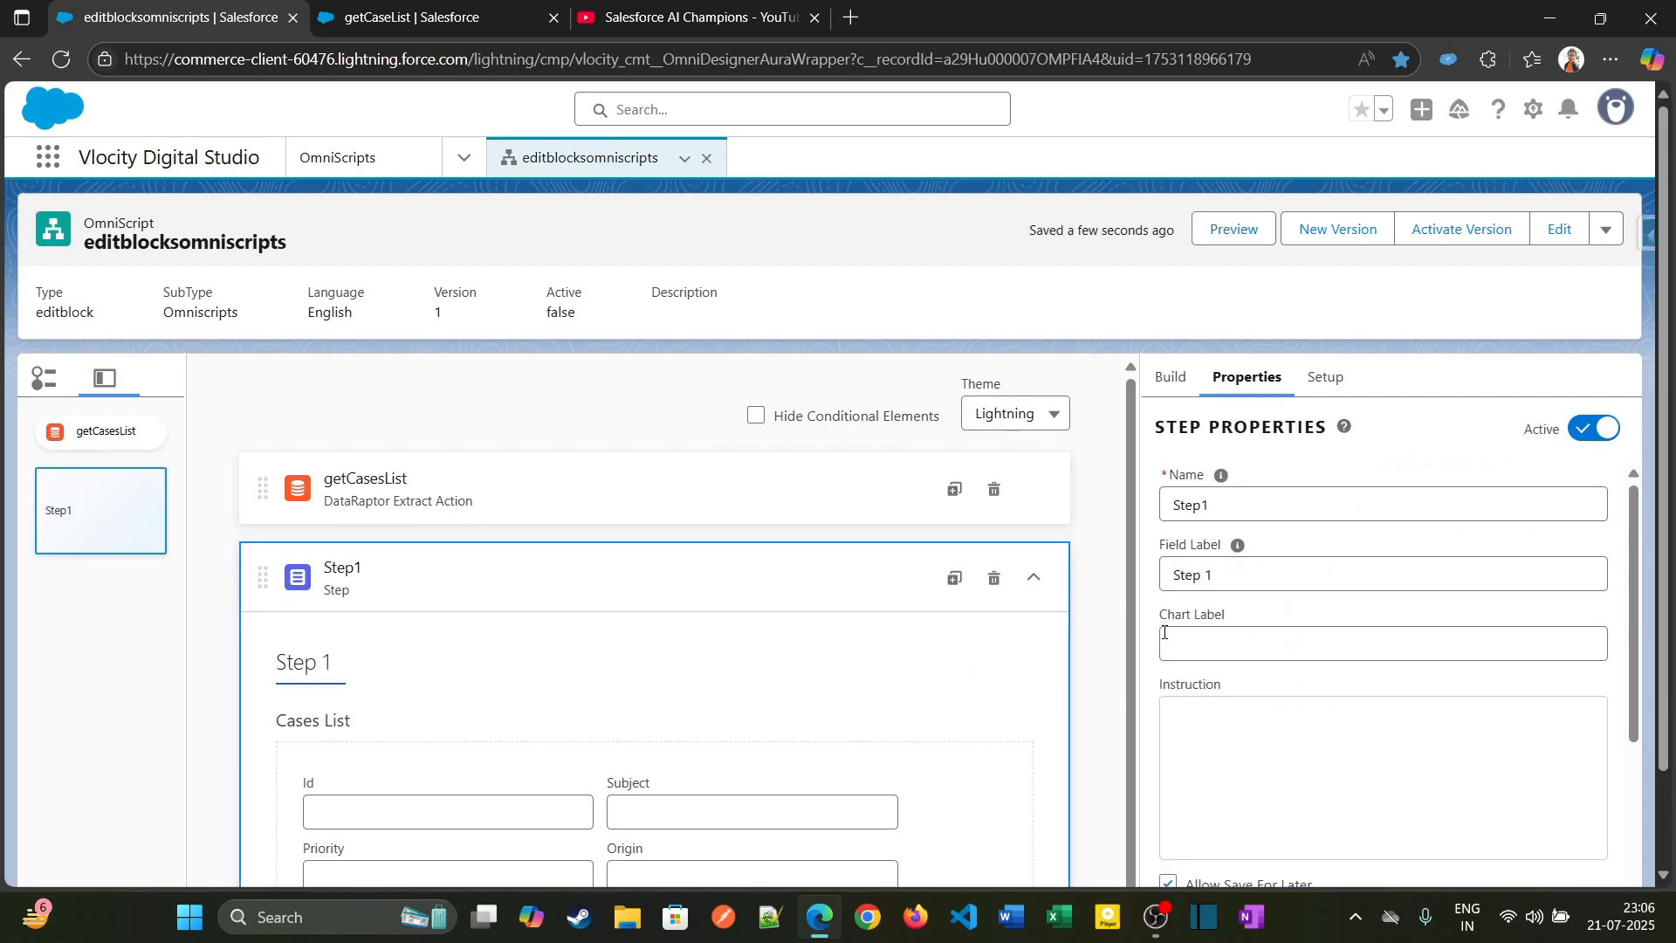
scroll(802, 720, "down", 1)
left_click(800, 748)
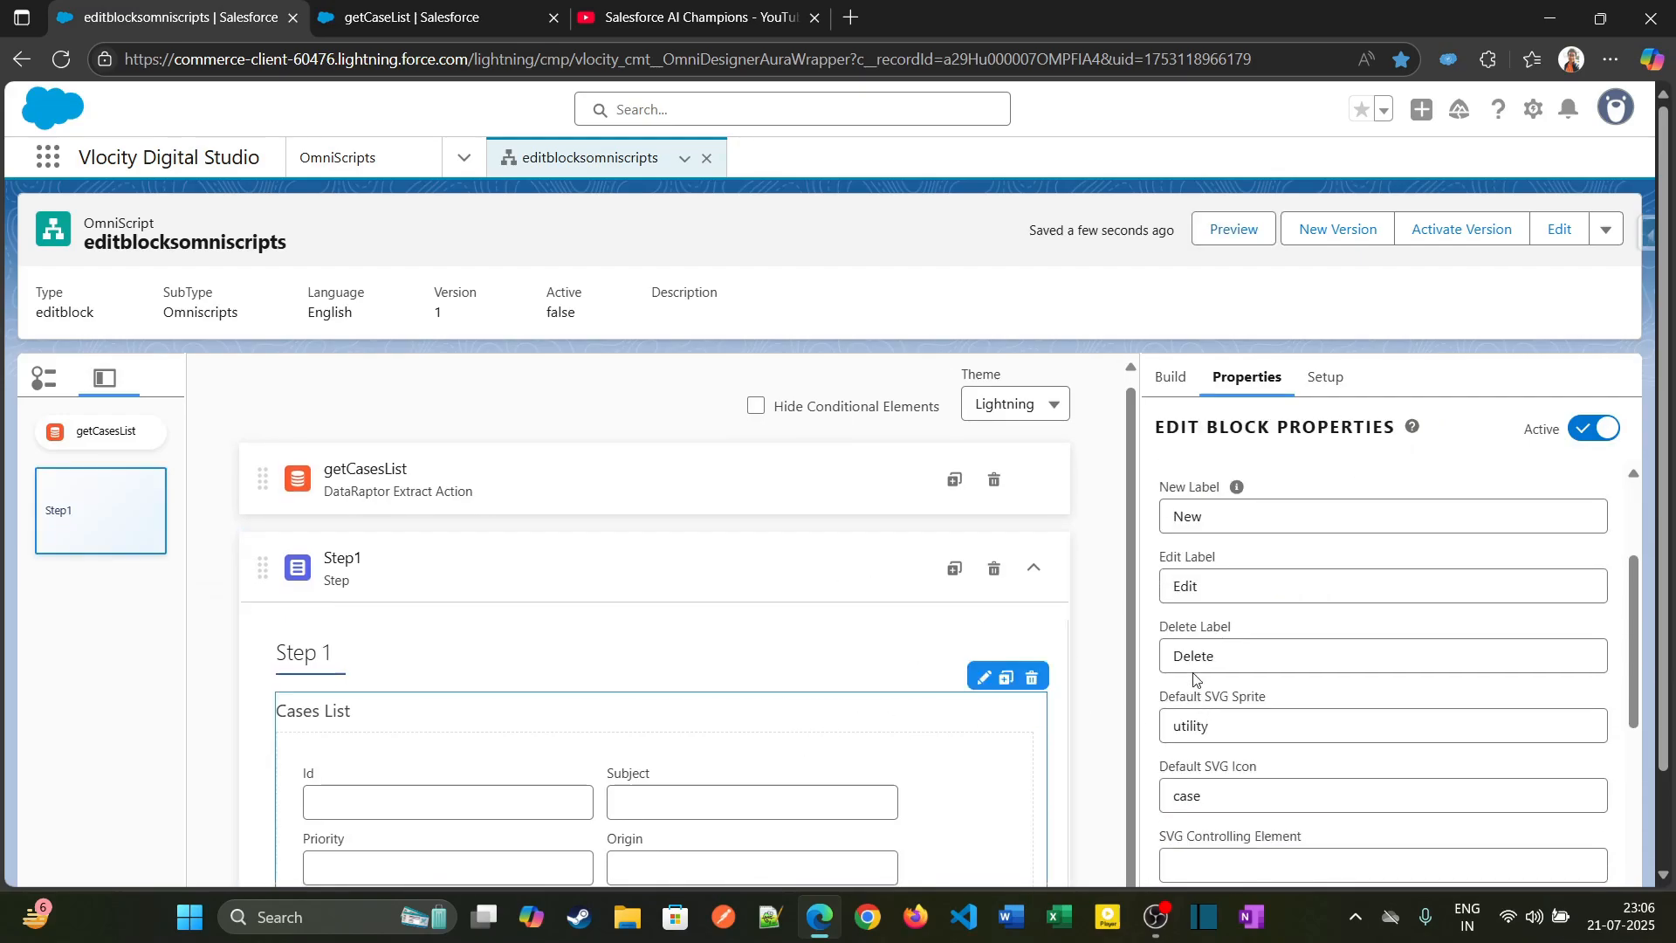
left_click(1171, 618)
left_click(1169, 660)
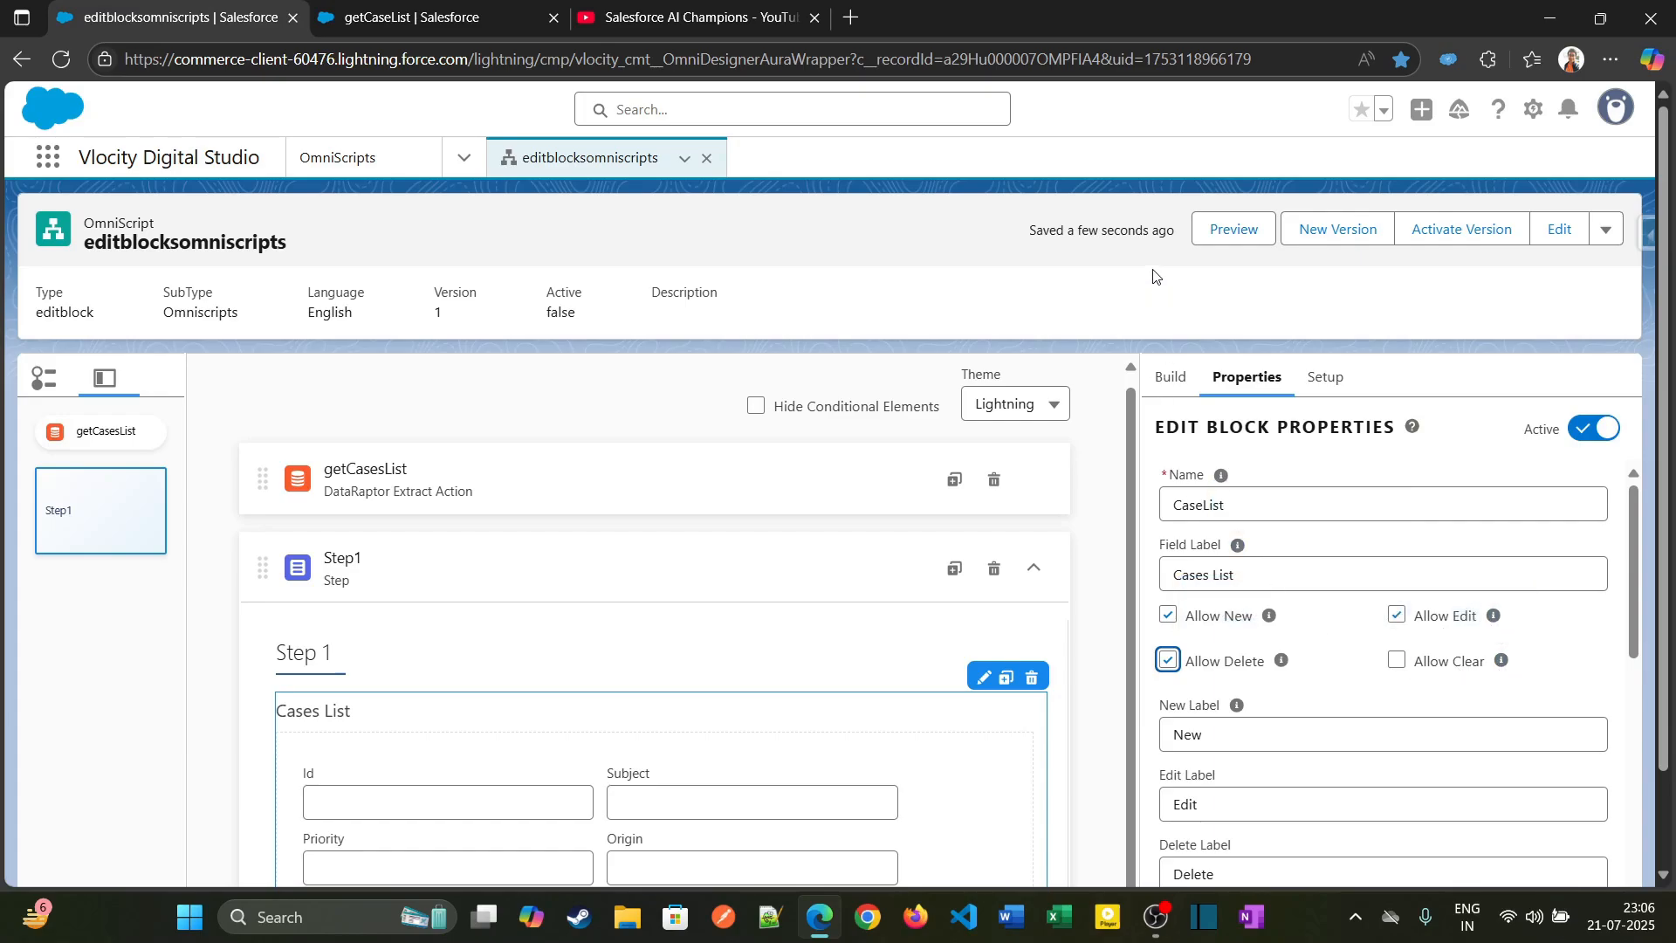
Step: Preview the Cases List table, open the form for a new case and cancel it
left_click(1233, 229)
scroll(811, 690, "down", 1)
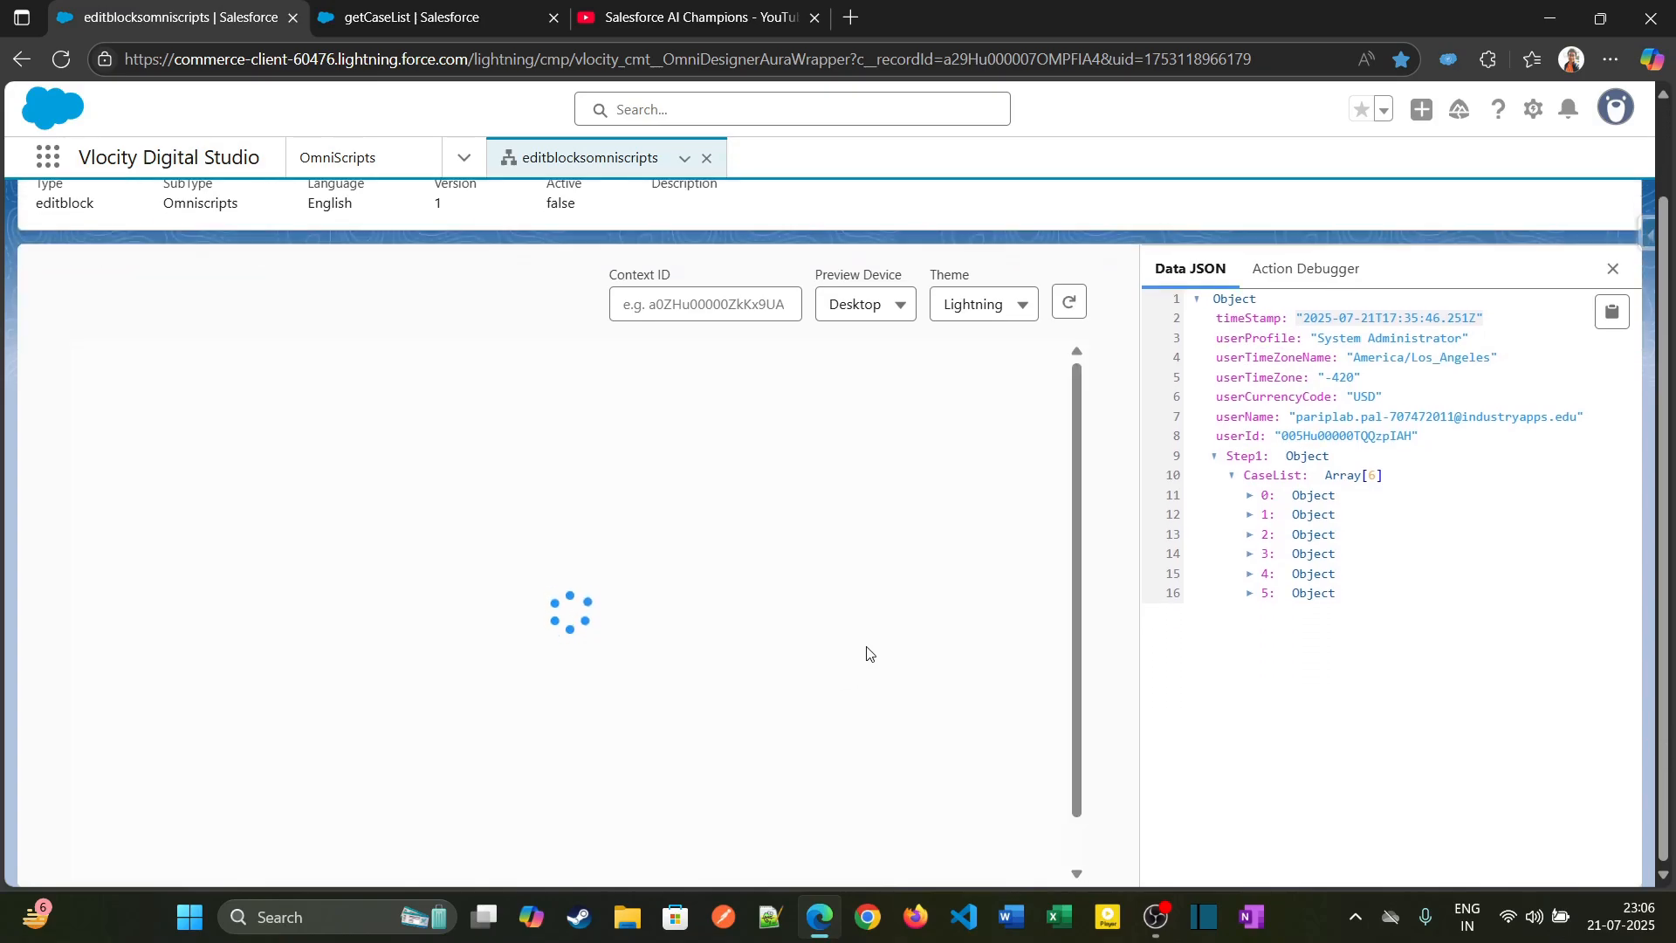
scroll(851, 672, "down", 1)
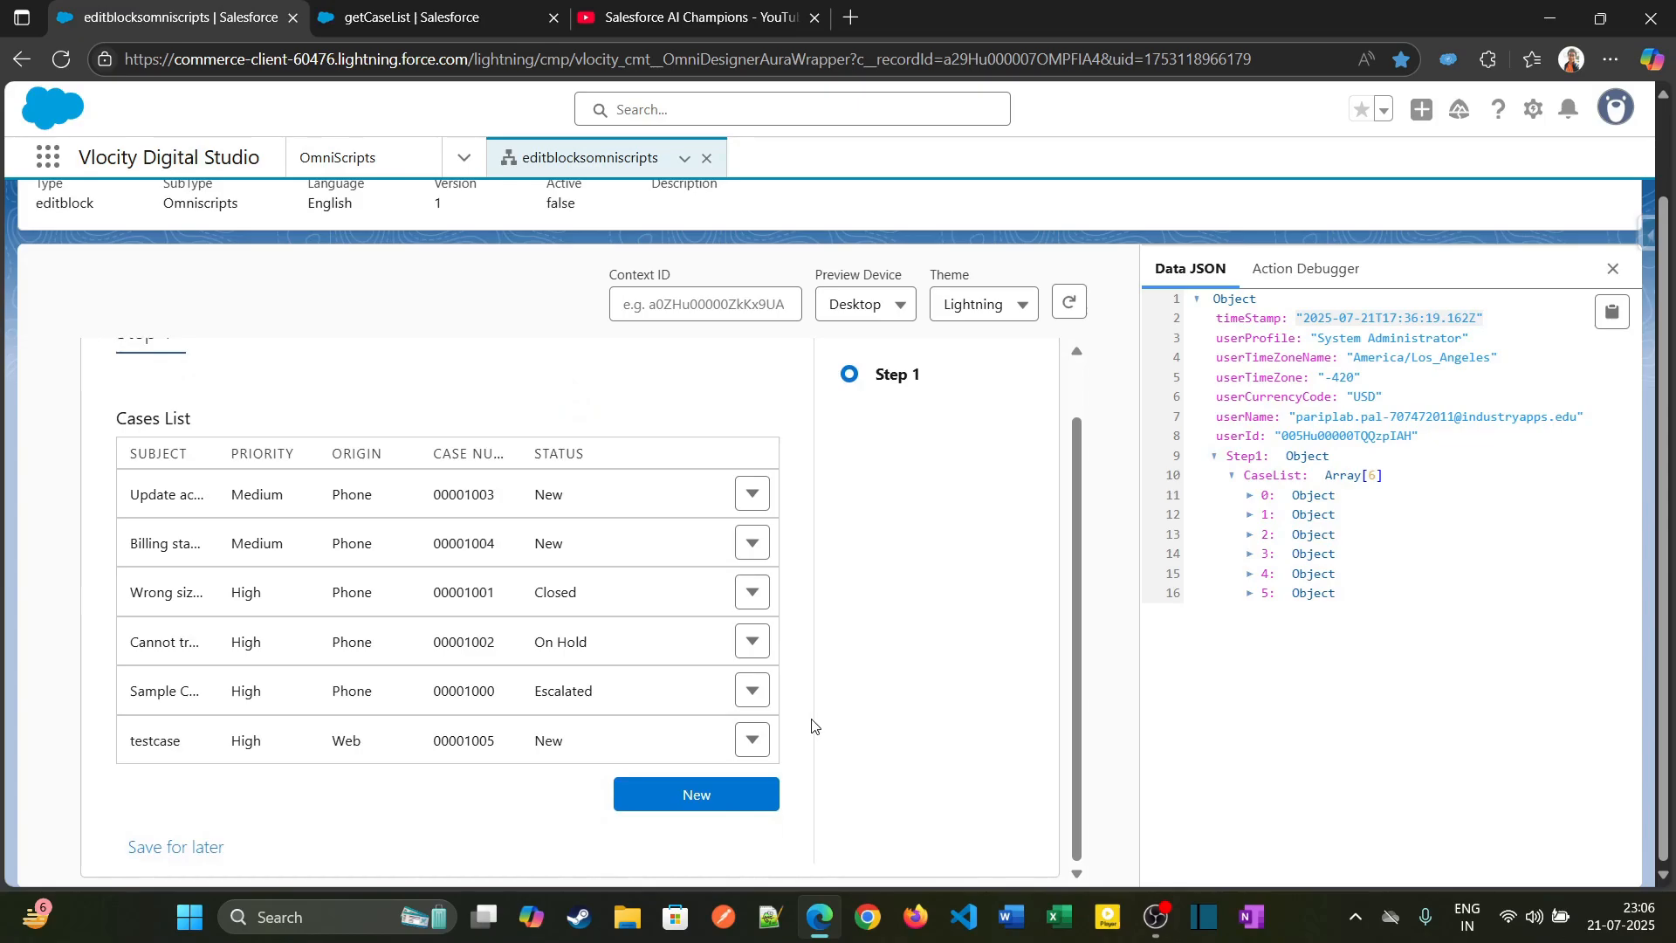
left_click(716, 796)
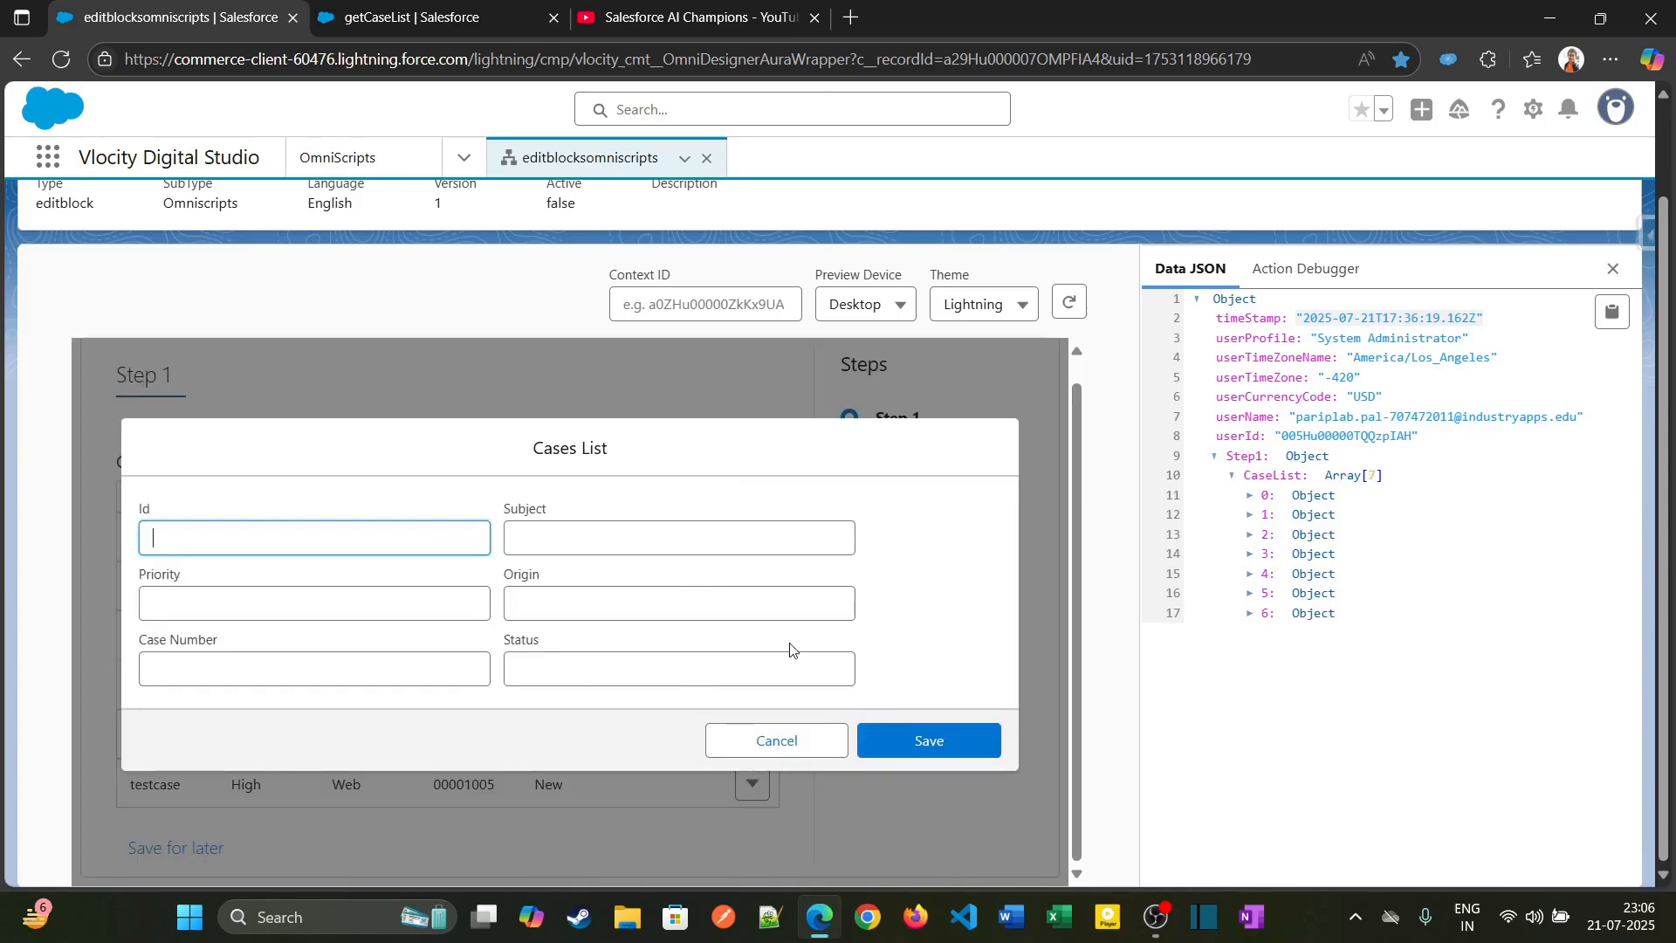
left_click(767, 742)
Step: Delete the first case from the previewed Cases List table and confirm the deletion
left_click(751, 537)
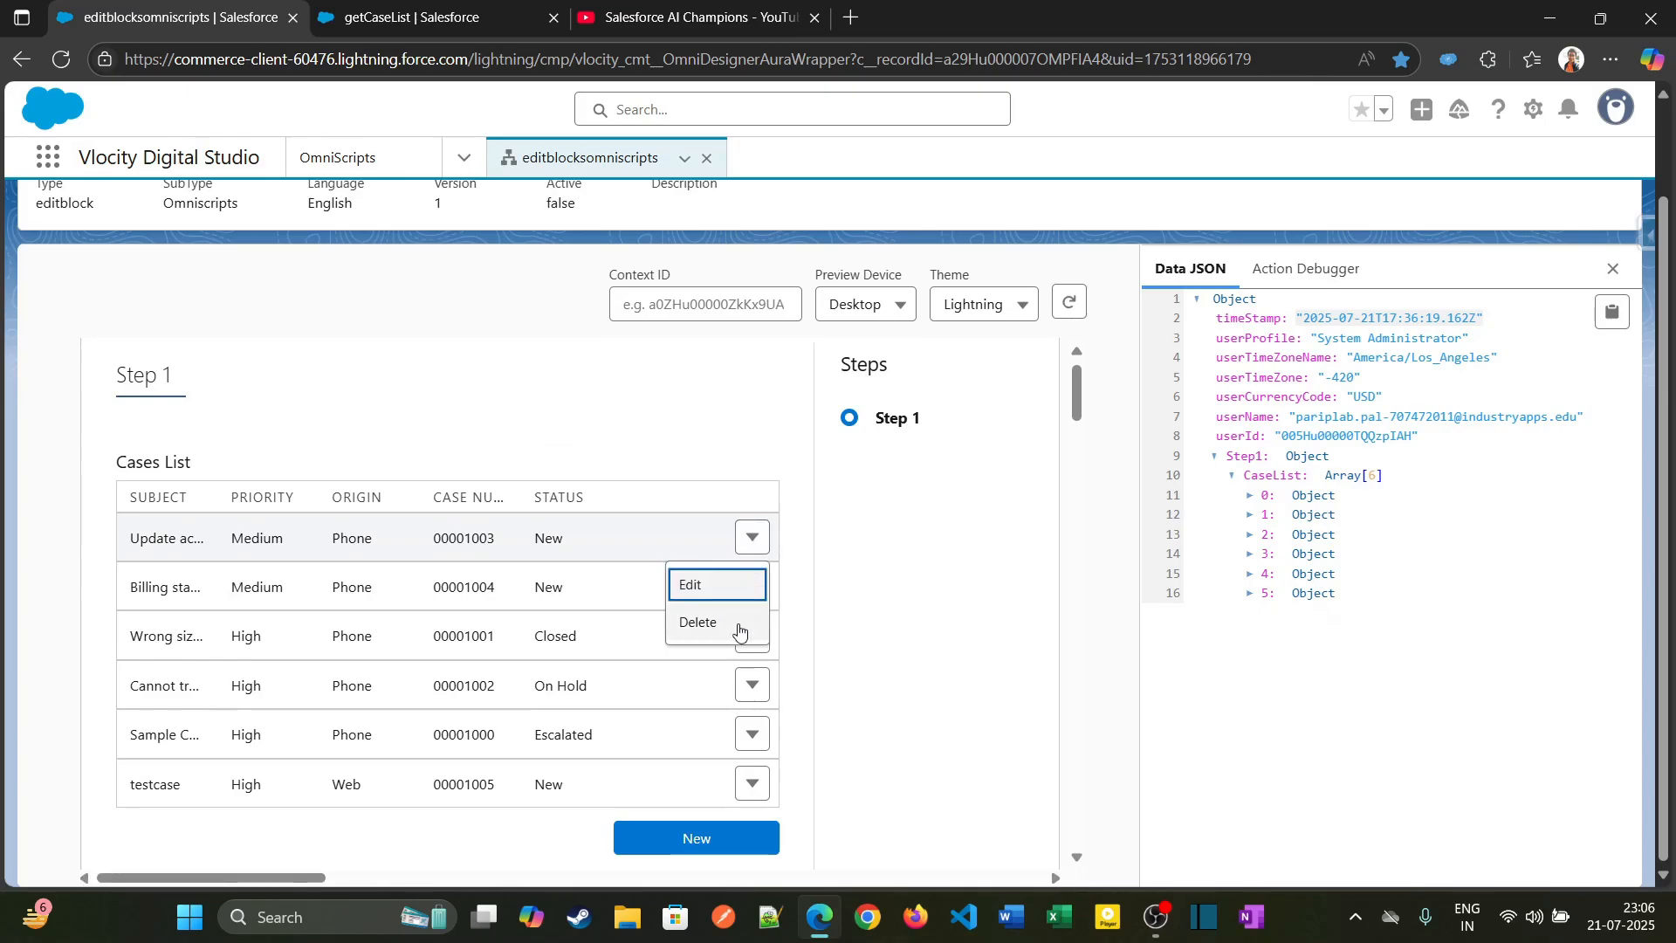
left_click(694, 623)
left_click(611, 602)
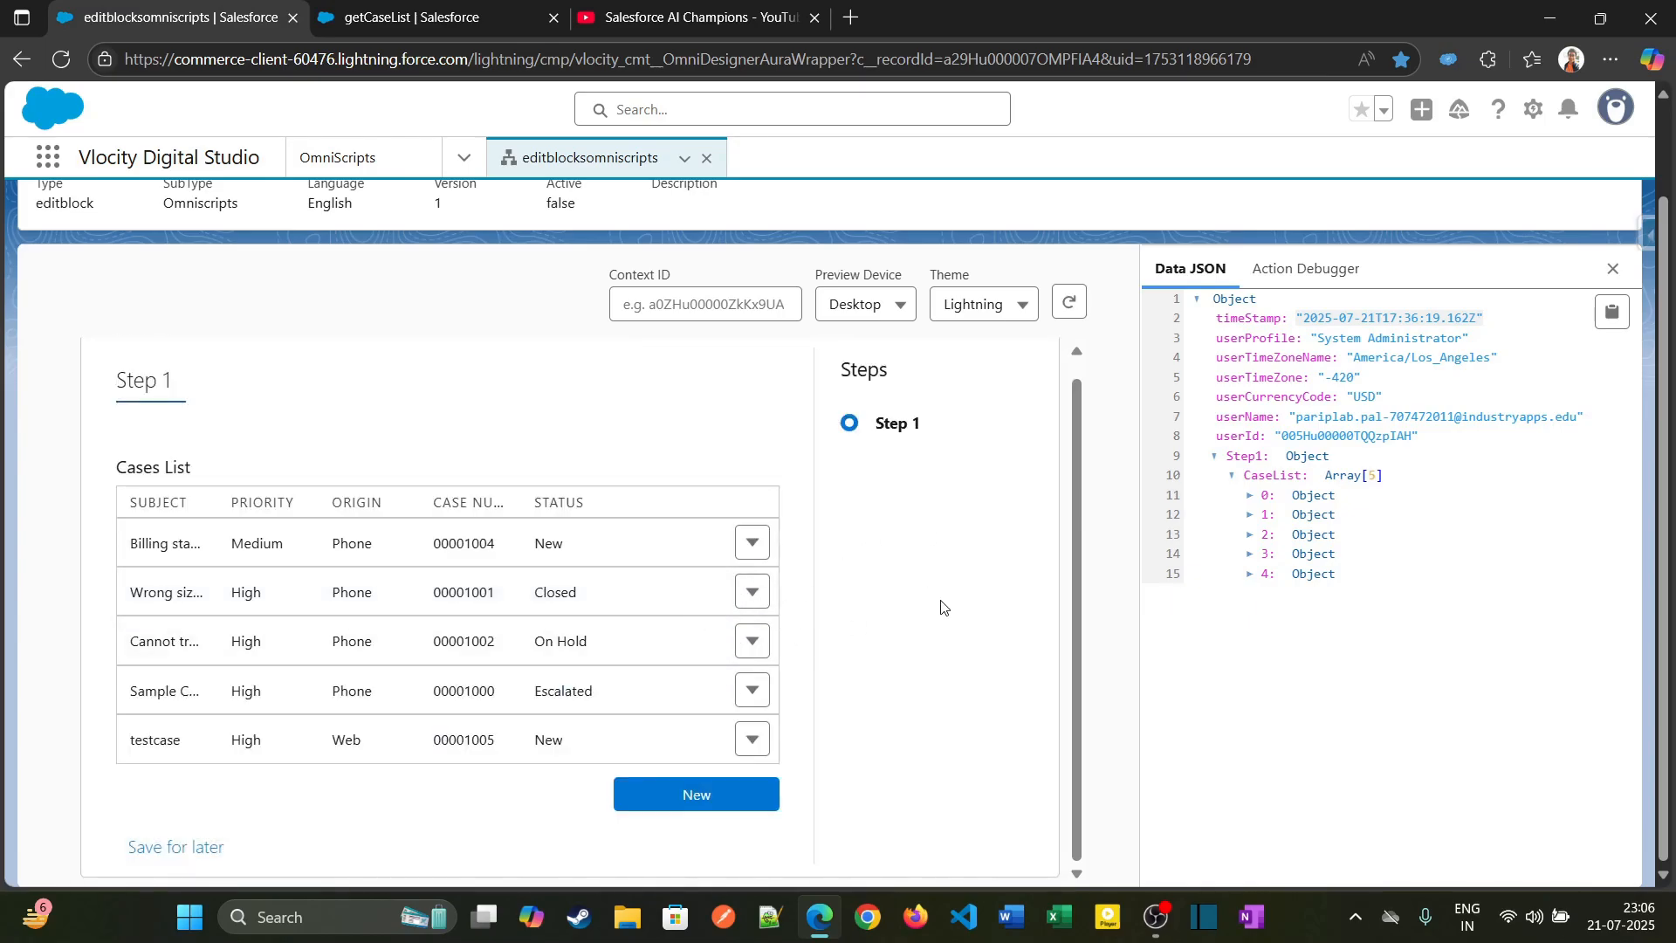
Step: Return to the design view and select Case as the SObject in the Cases List edit block's SObject Mapping
scroll(1110, 621, "up", 1)
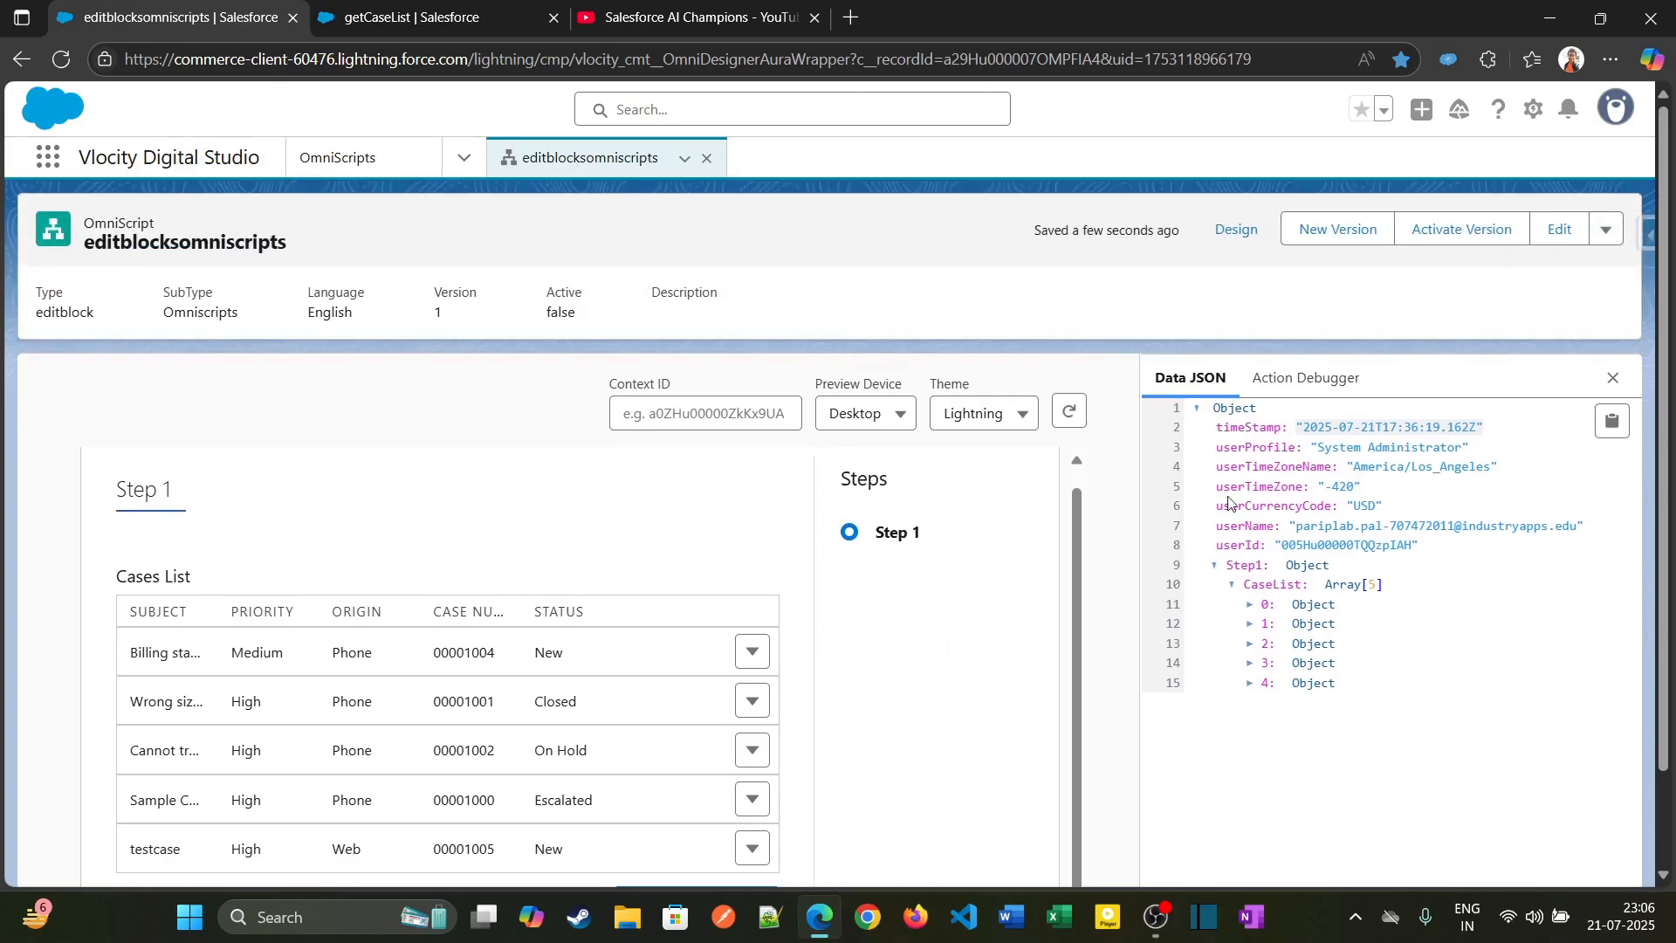
left_click(1232, 230)
scroll(839, 728, "down", 1)
scroll(1171, 699, "down", 5)
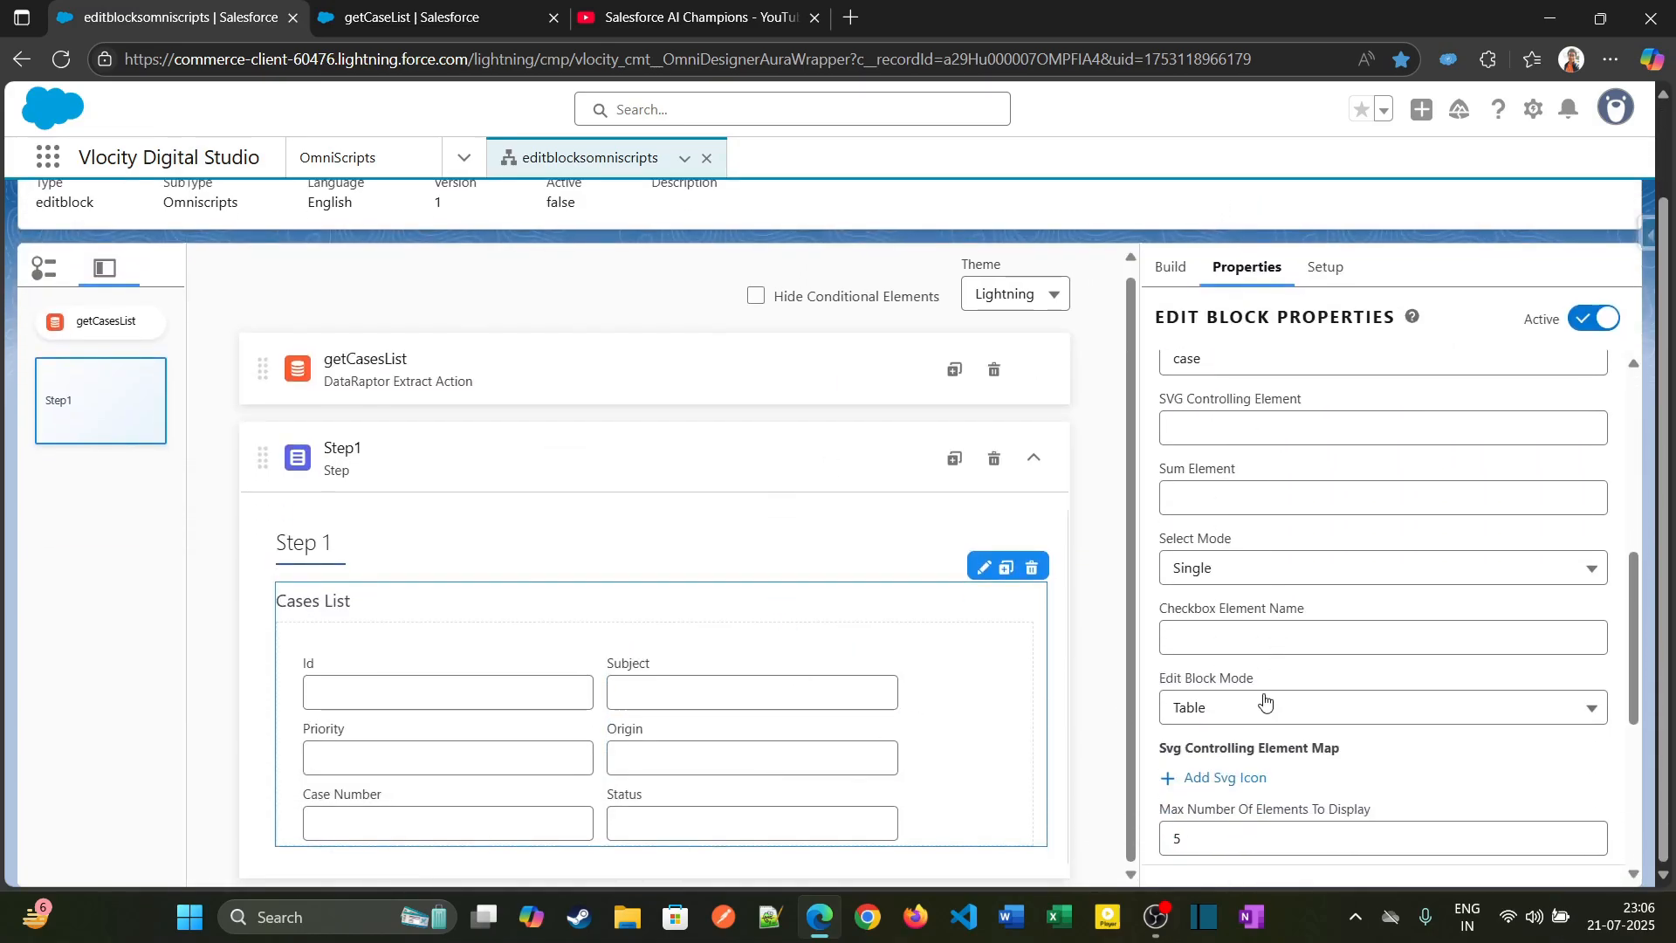
scroll(1265, 701, "down", 3)
left_click(1209, 625)
scroll(1207, 642, "down", 2)
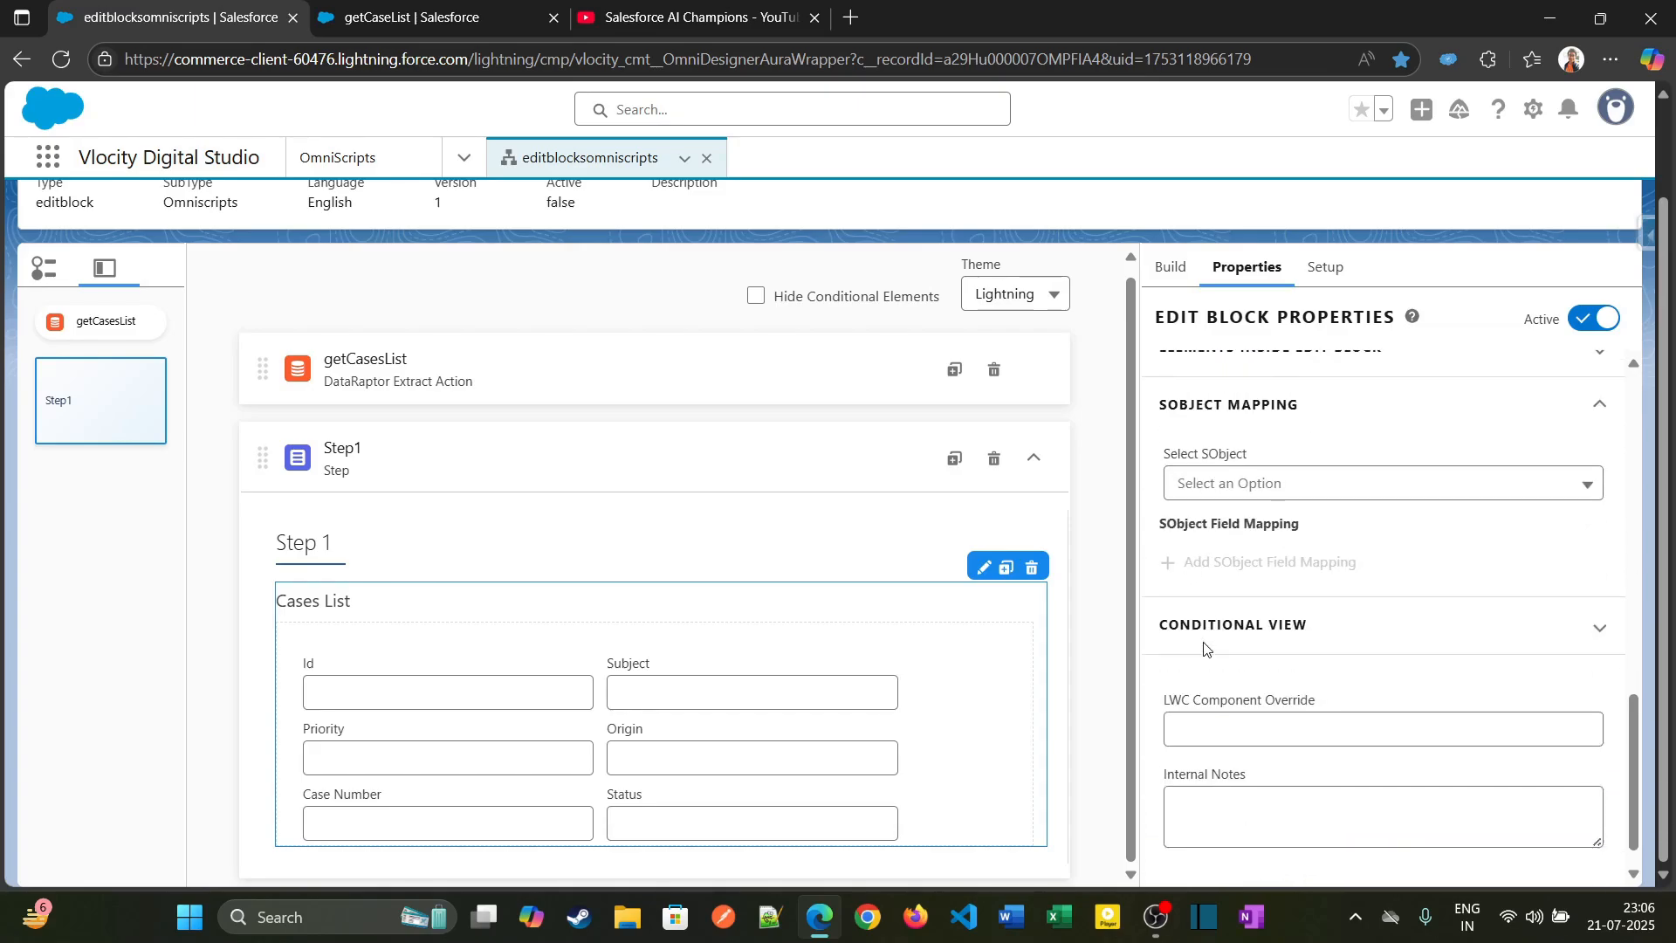
left_click(1274, 492)
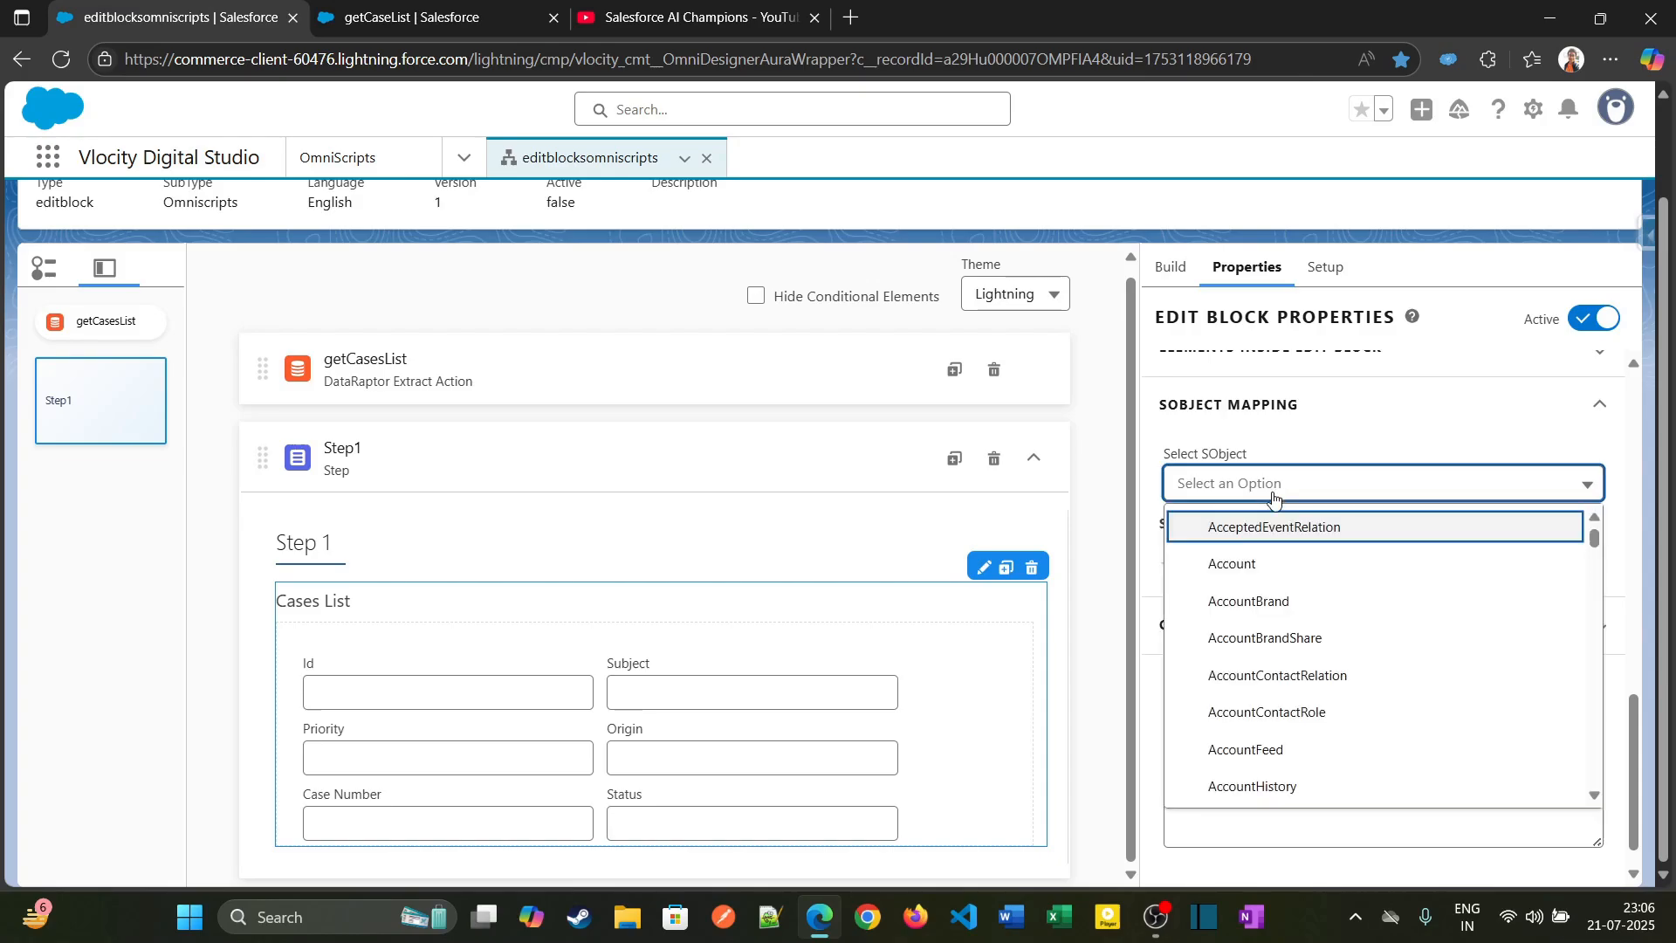
type("case")
scroll(1285, 602, "down", 1)
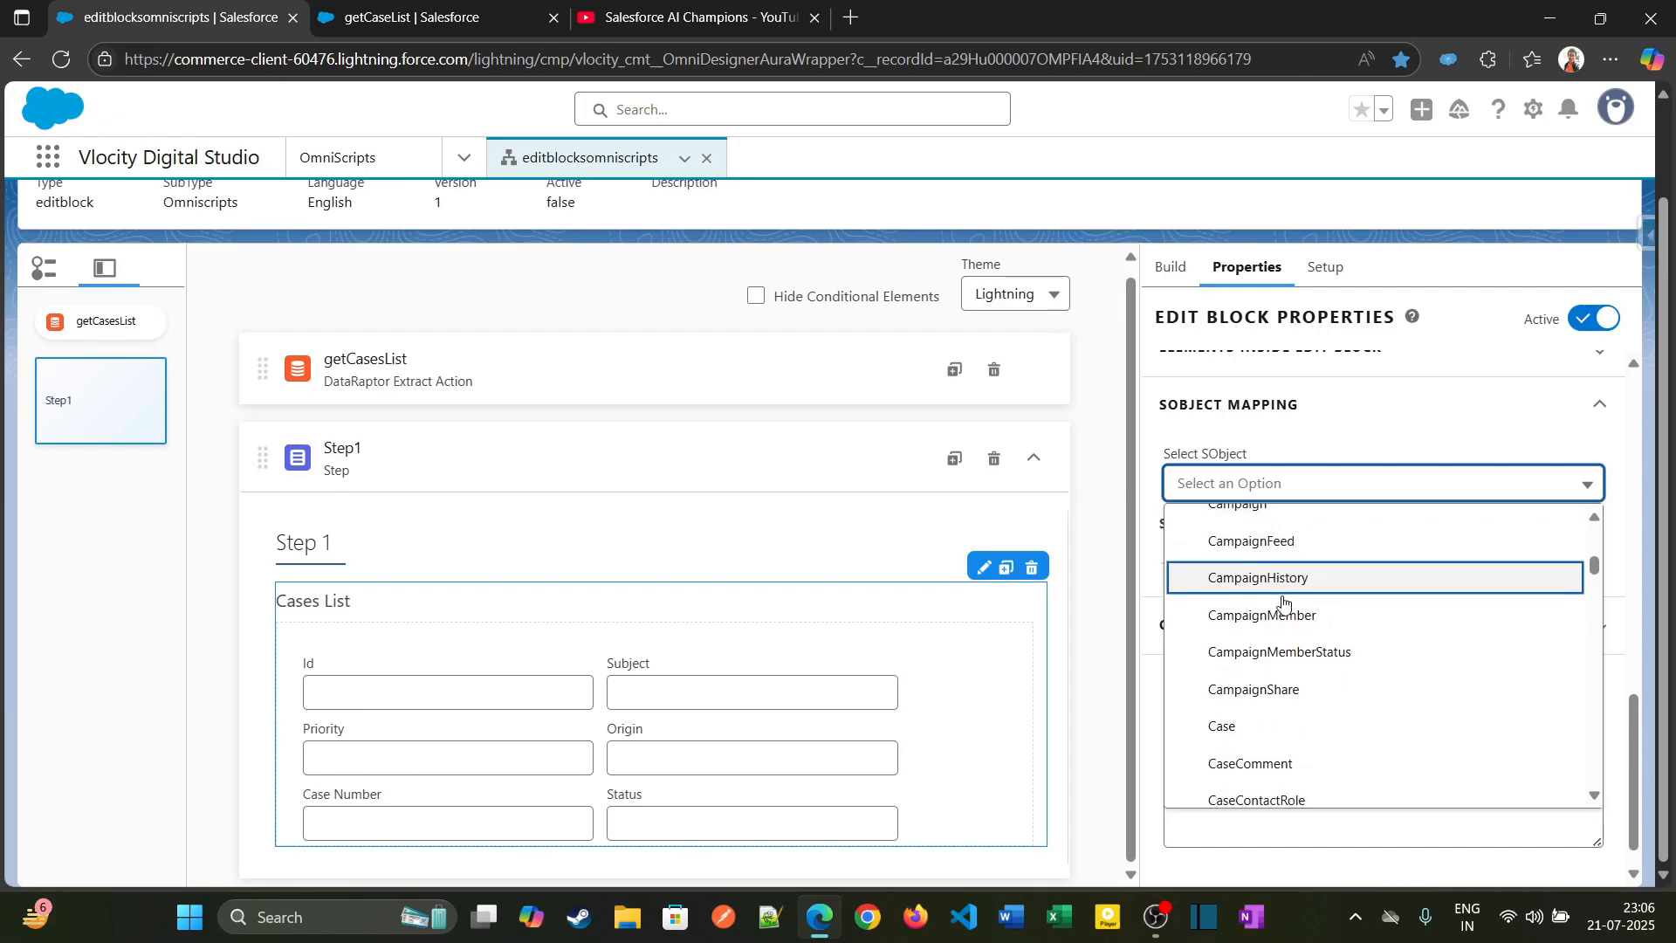
left_click(1265, 647)
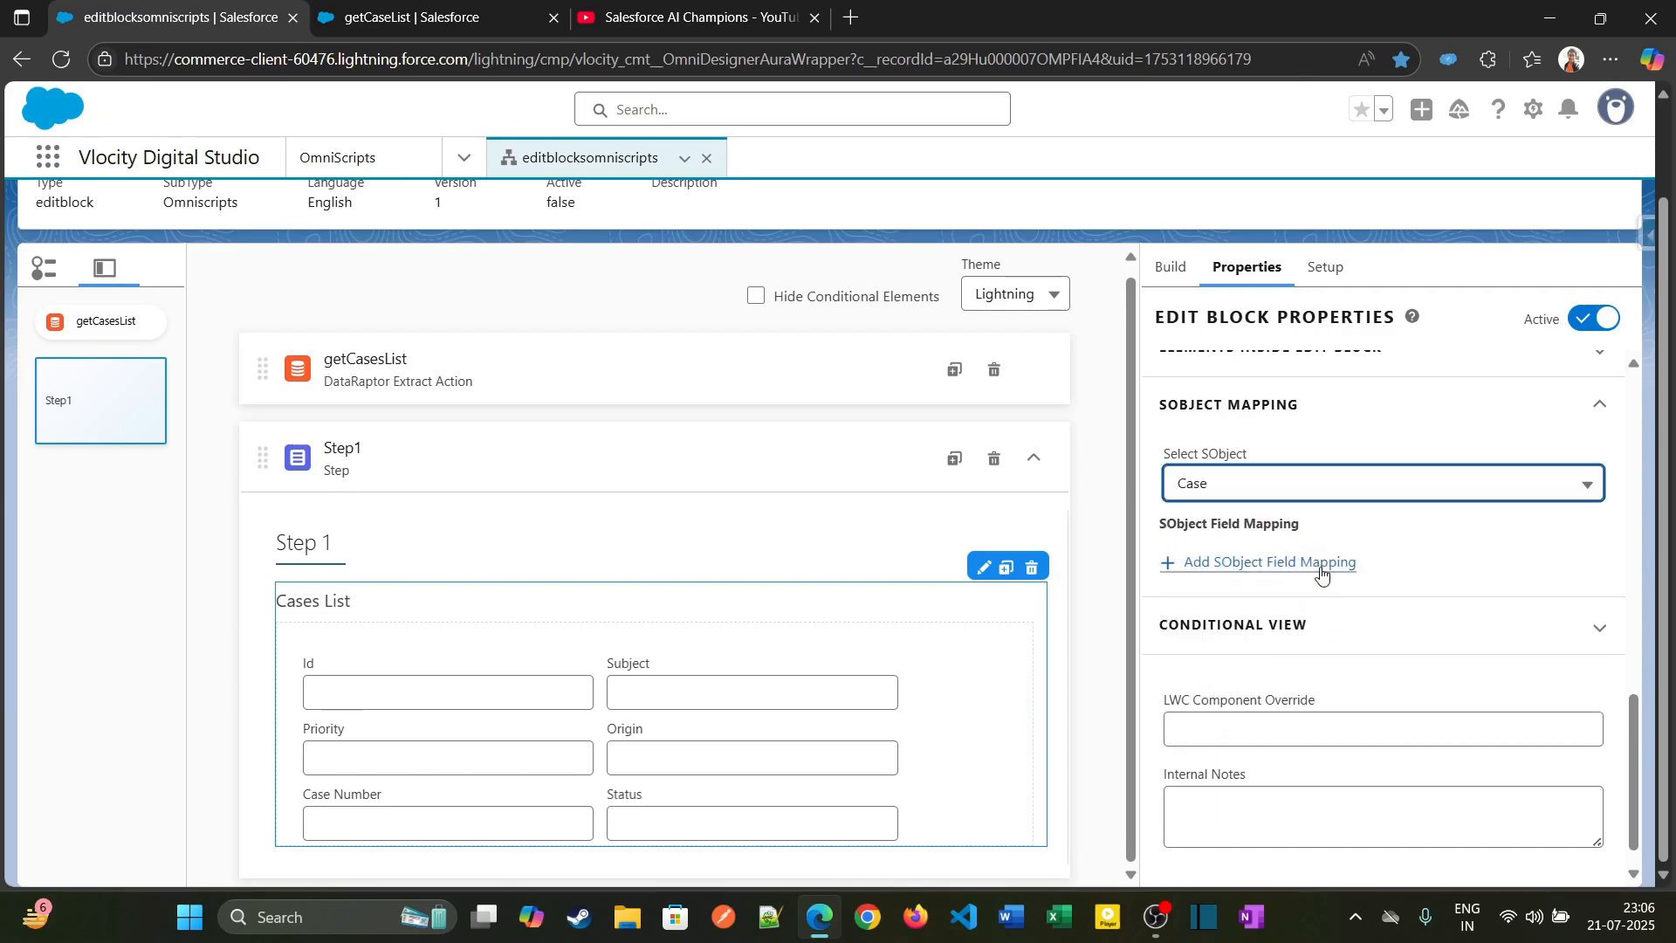
Step: Add an SObject field mapping from the Id element to the Id field, marked as Duplicate Key, and start another mapping
scroll(1239, 565, "down", 1)
left_click(1257, 528)
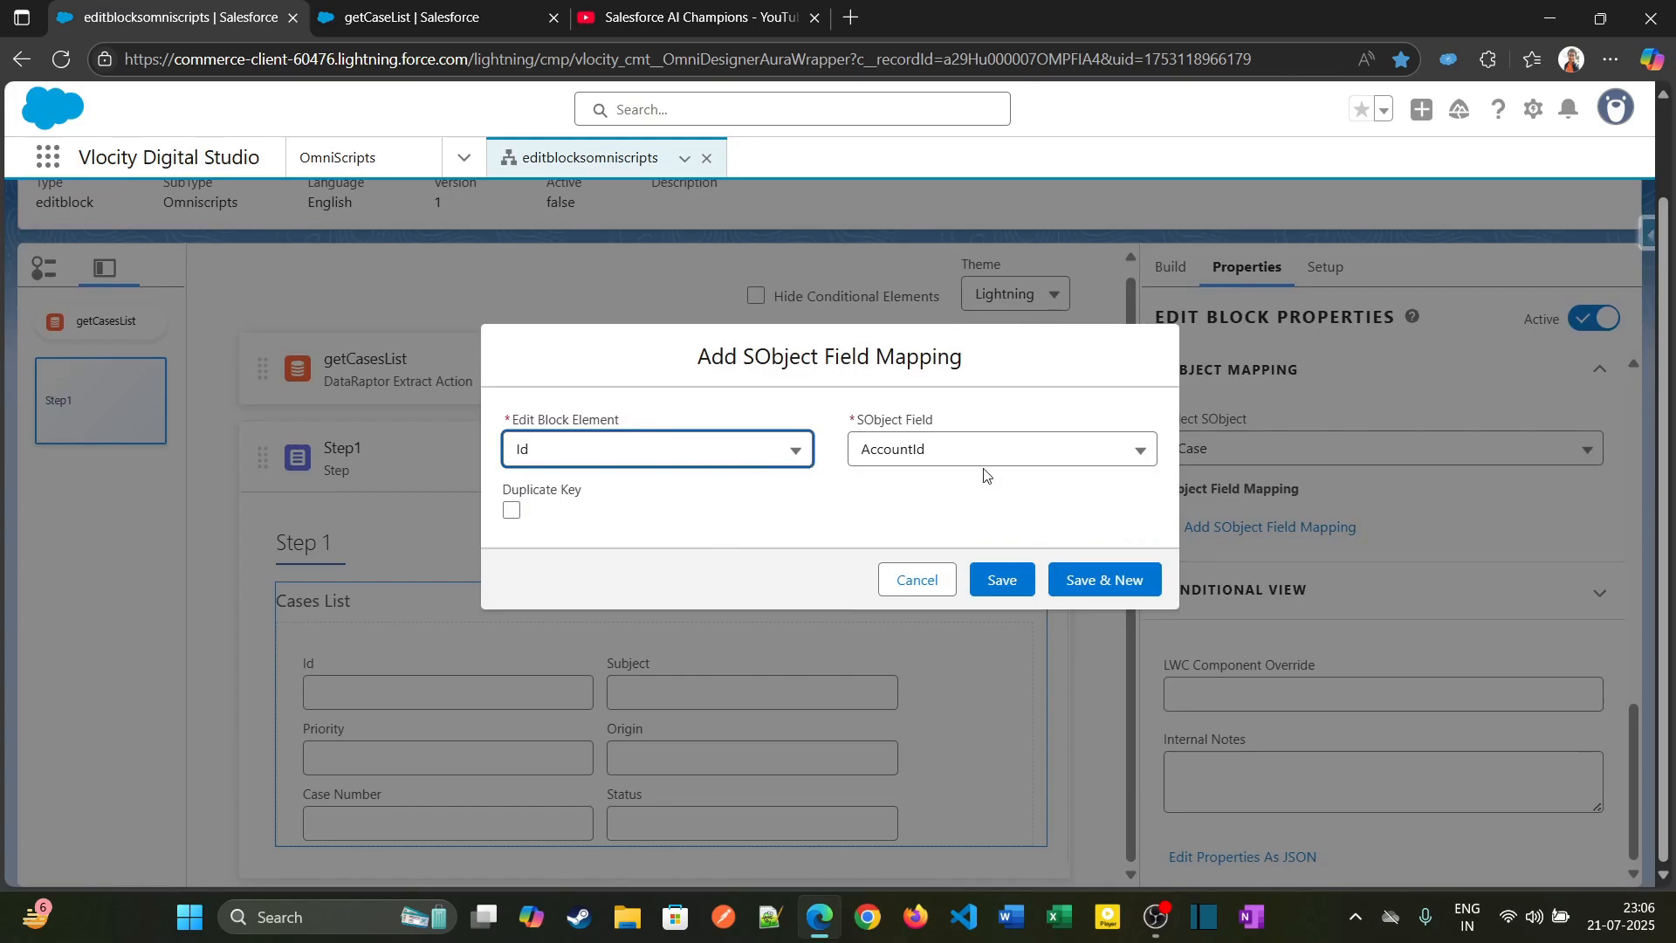
left_click(960, 450)
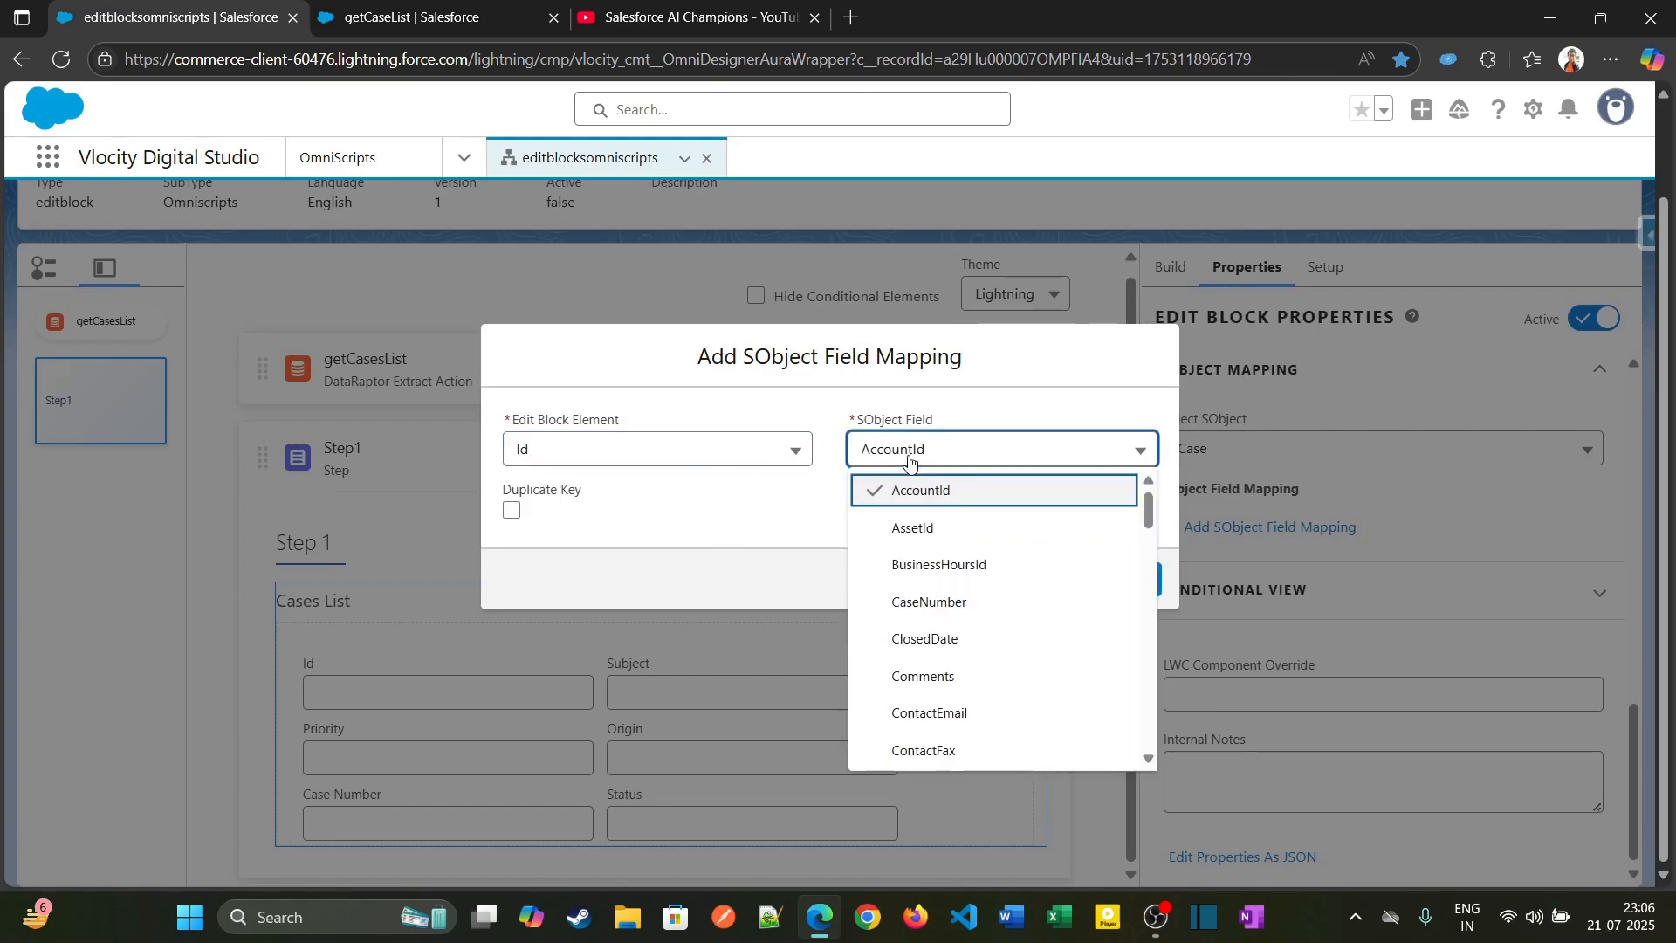
scroll(960, 656, "down", 5)
left_click(960, 574)
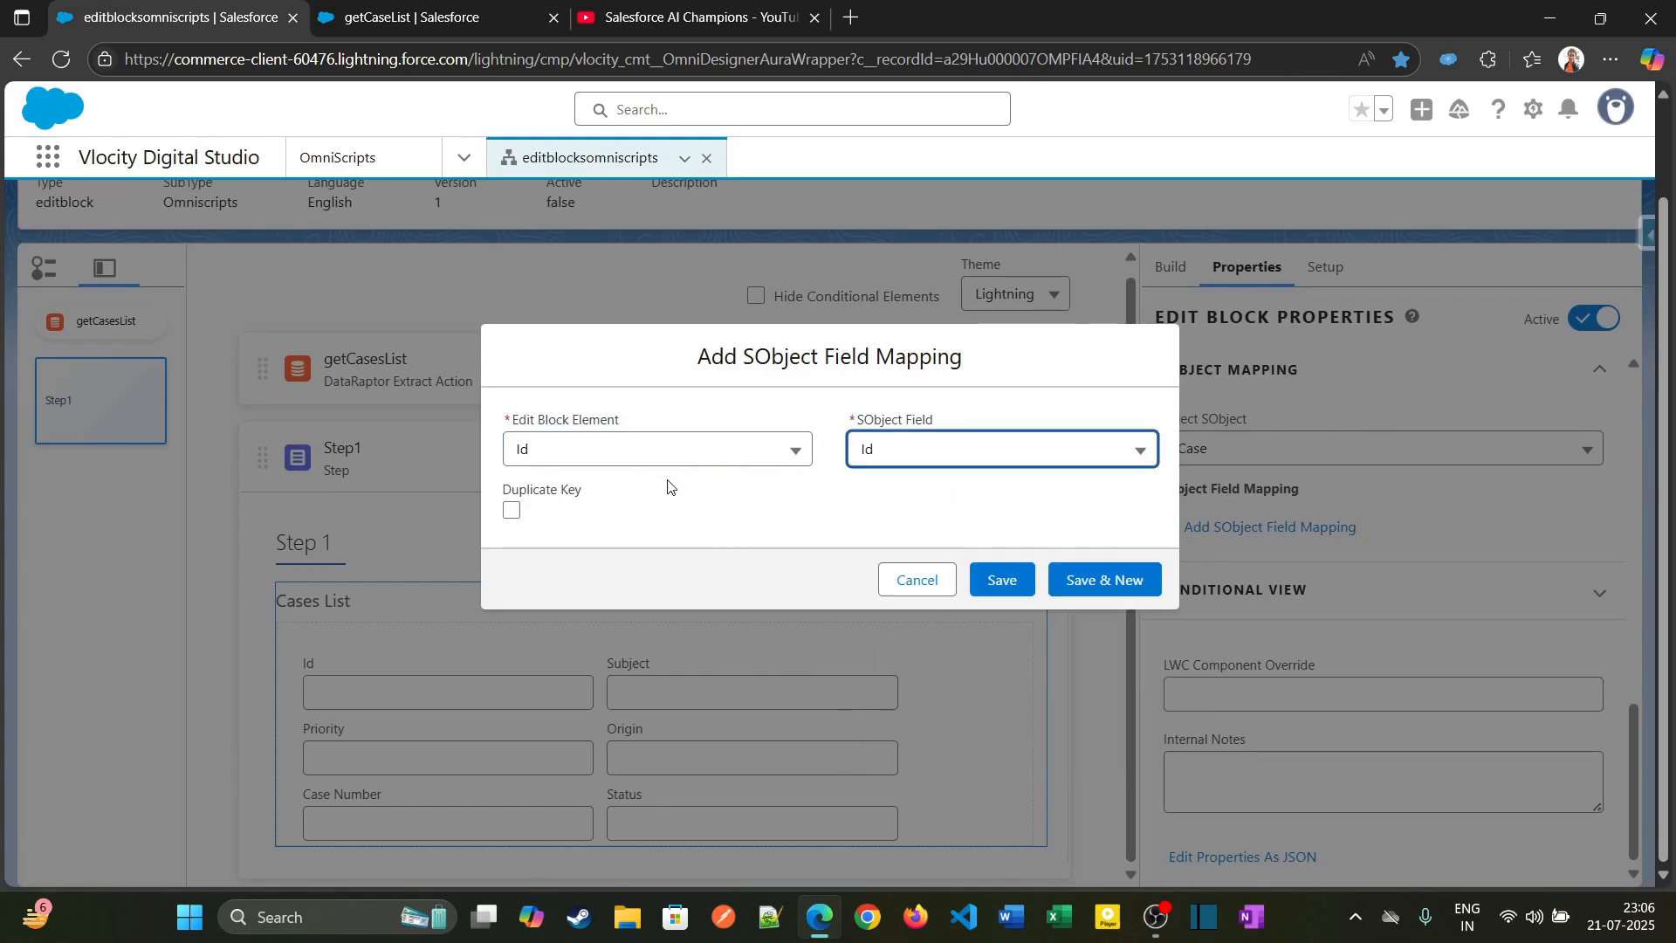
left_click(516, 511)
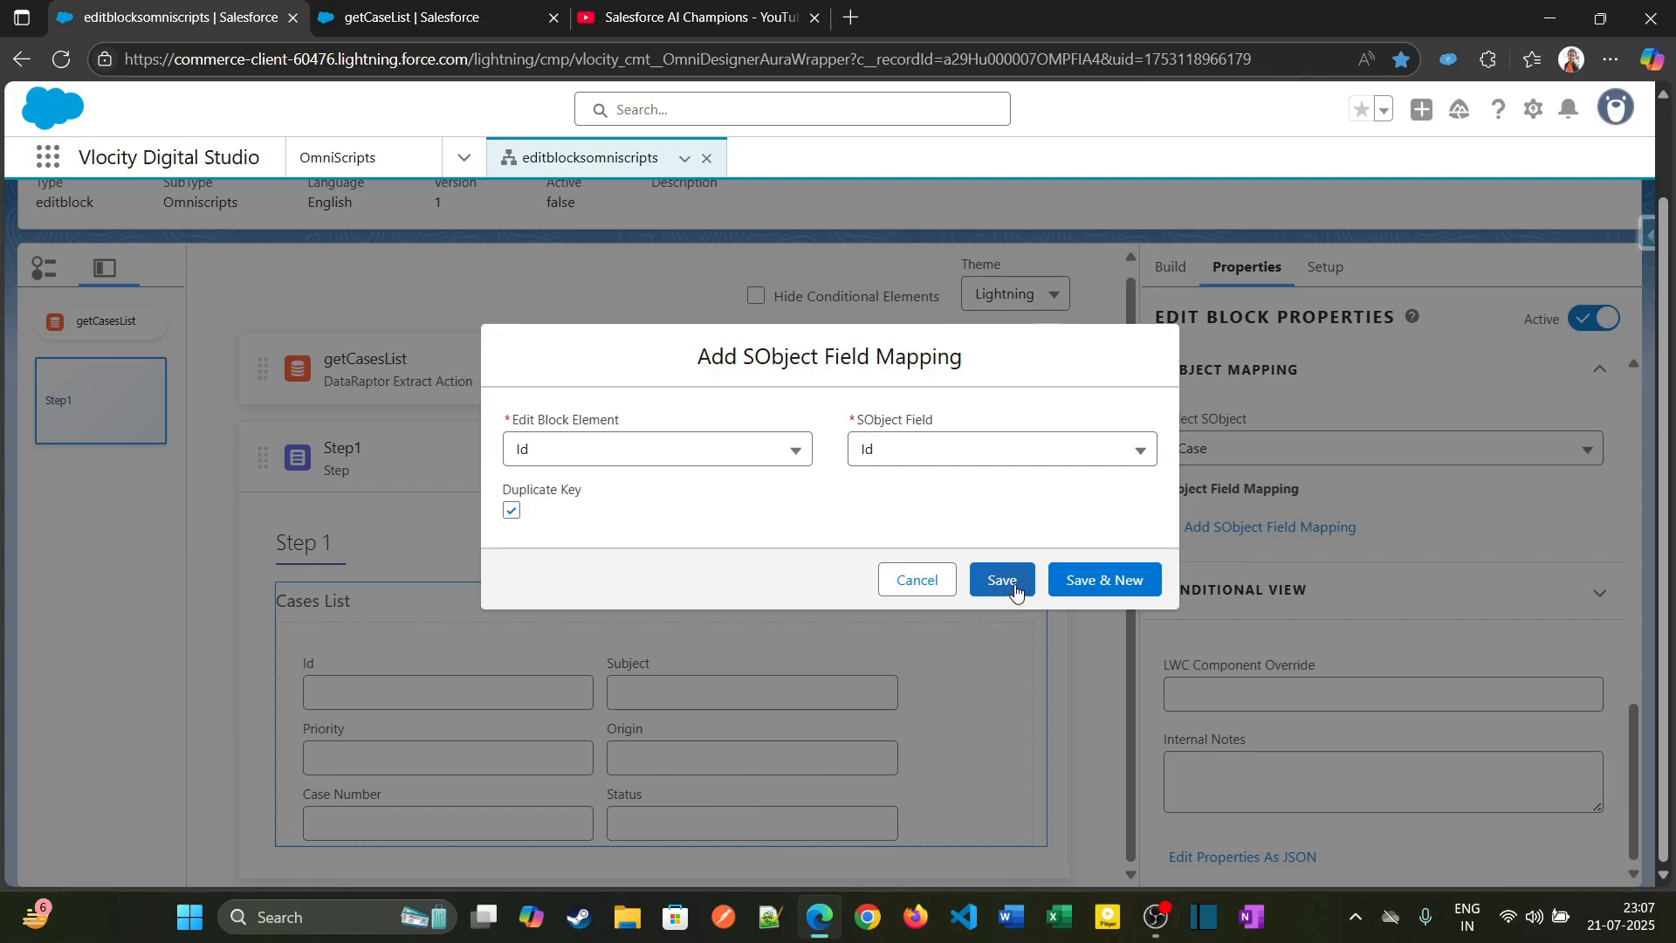
left_click(1105, 581)
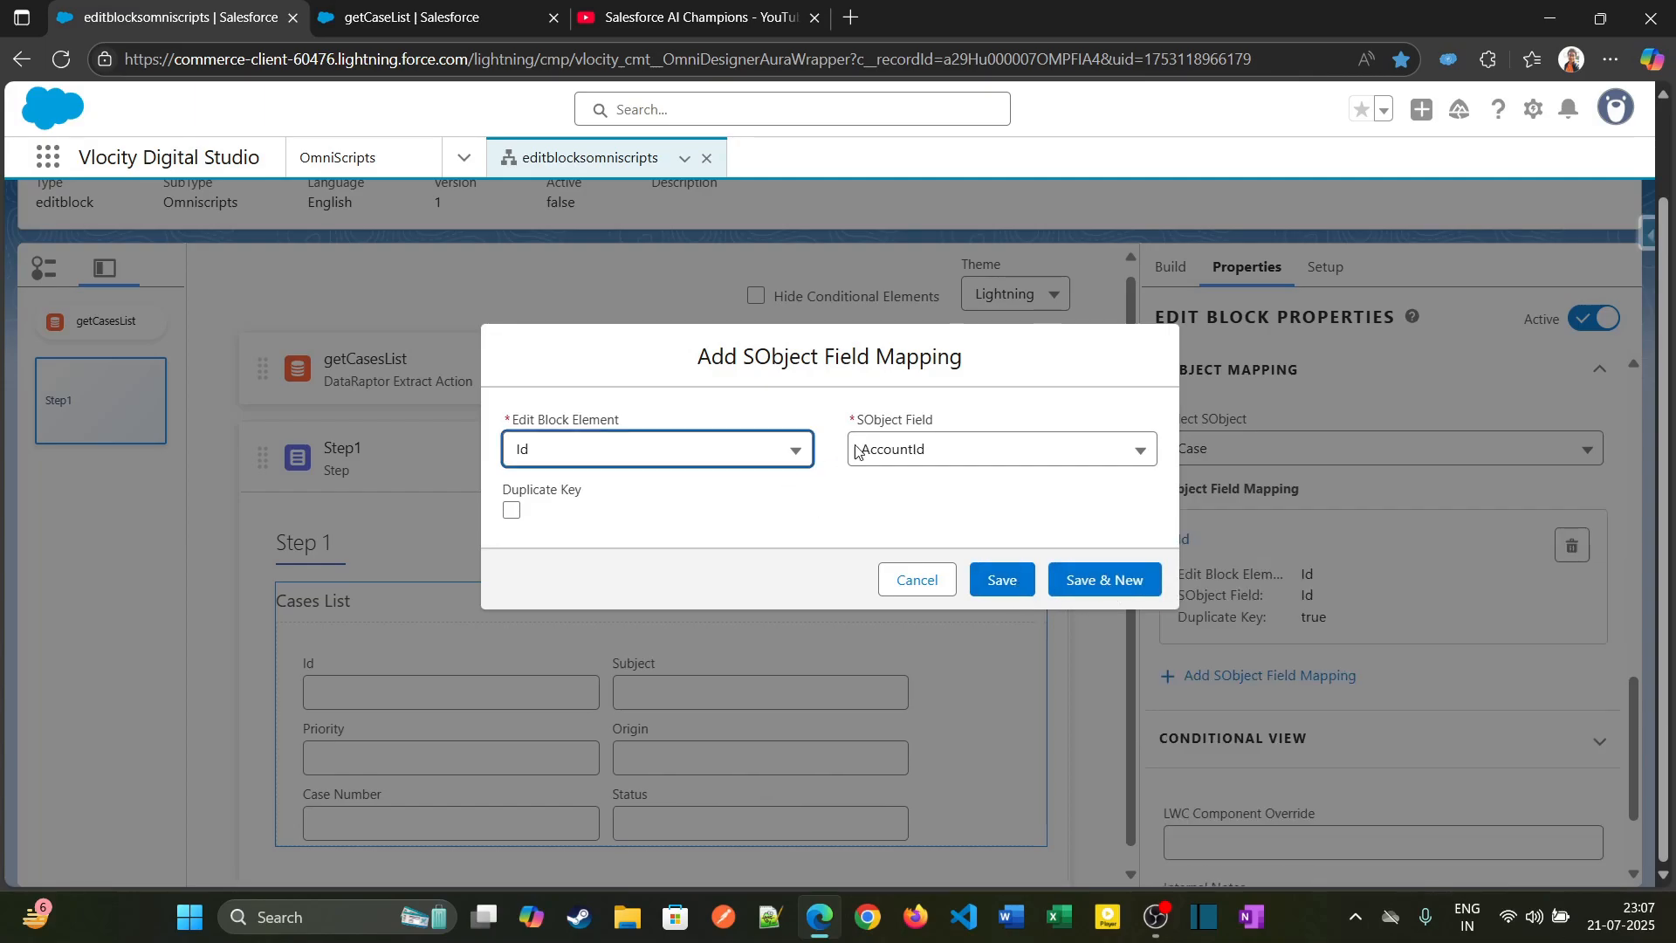
Step: Map the Subject edit block element to the Subject field, save it and start another mapping
left_click(733, 449)
left_click(714, 527)
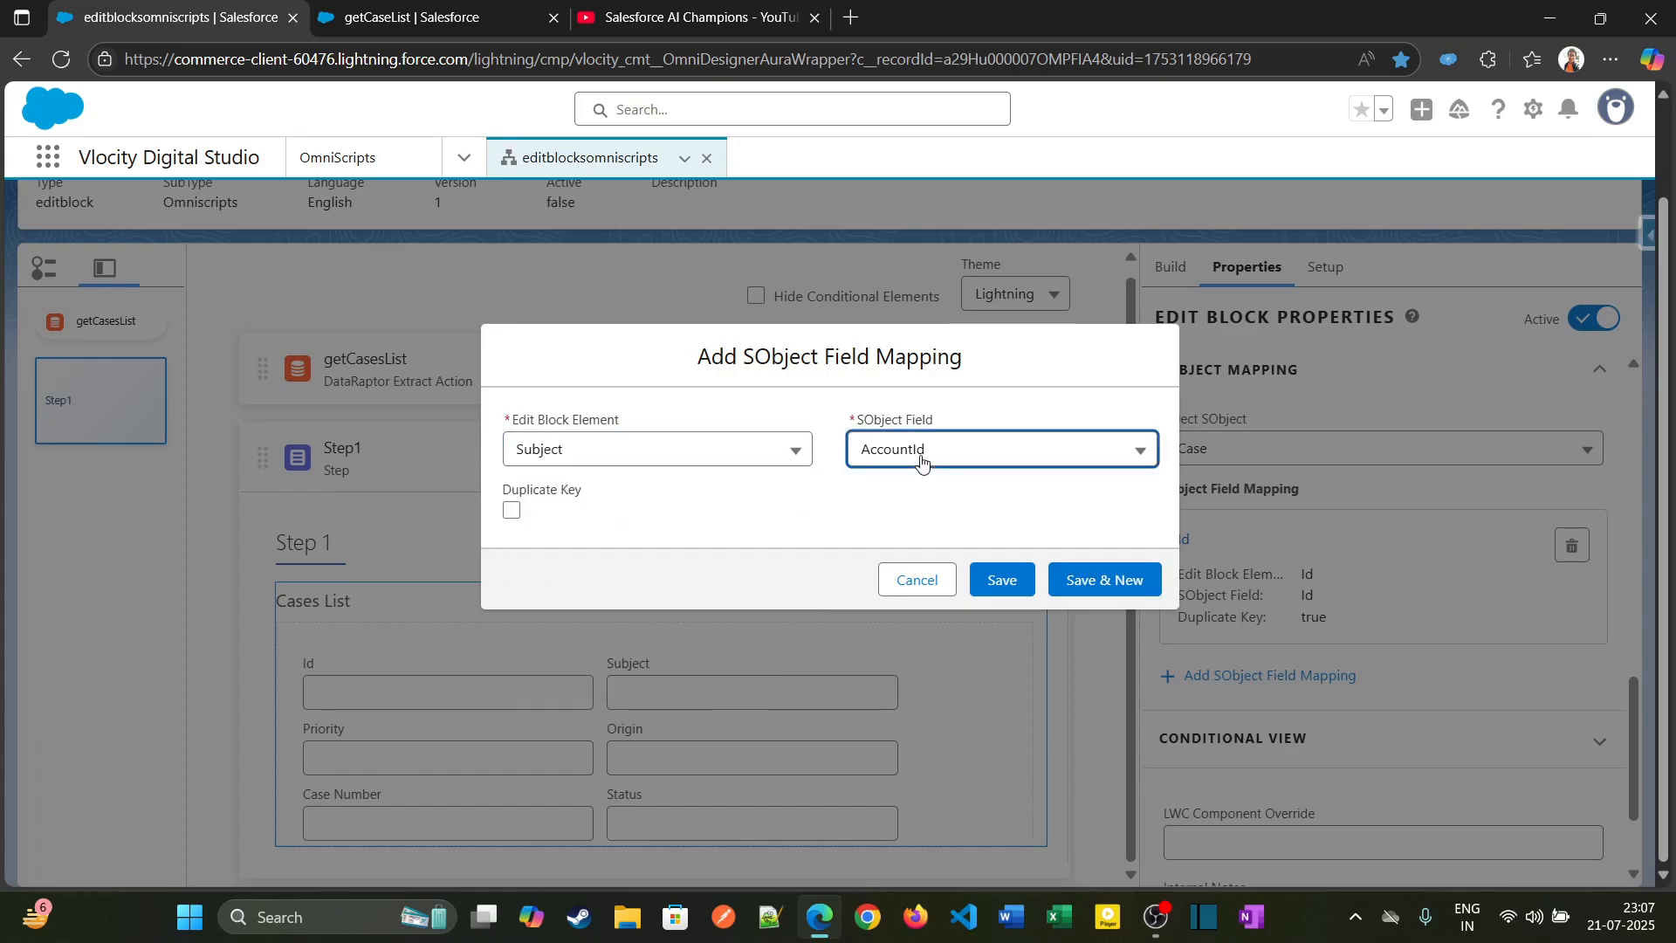
left_click(921, 452)
scroll(960, 663, "down", 3)
scroll(963, 673, "down", 5)
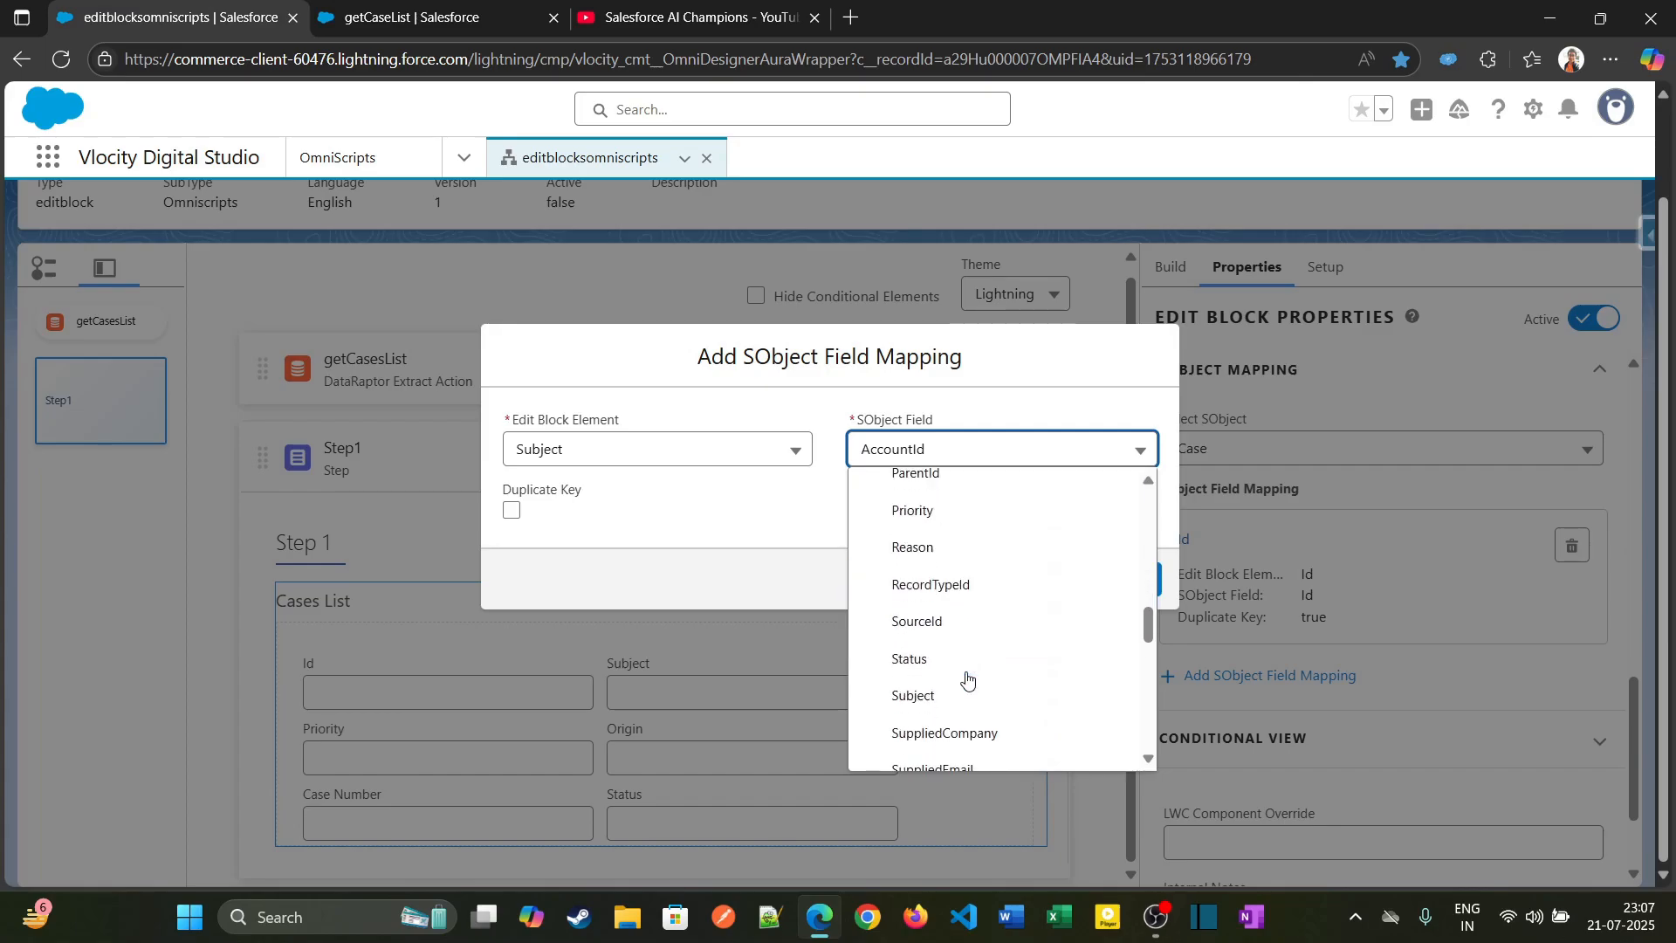
left_click(963, 692)
left_click(1079, 581)
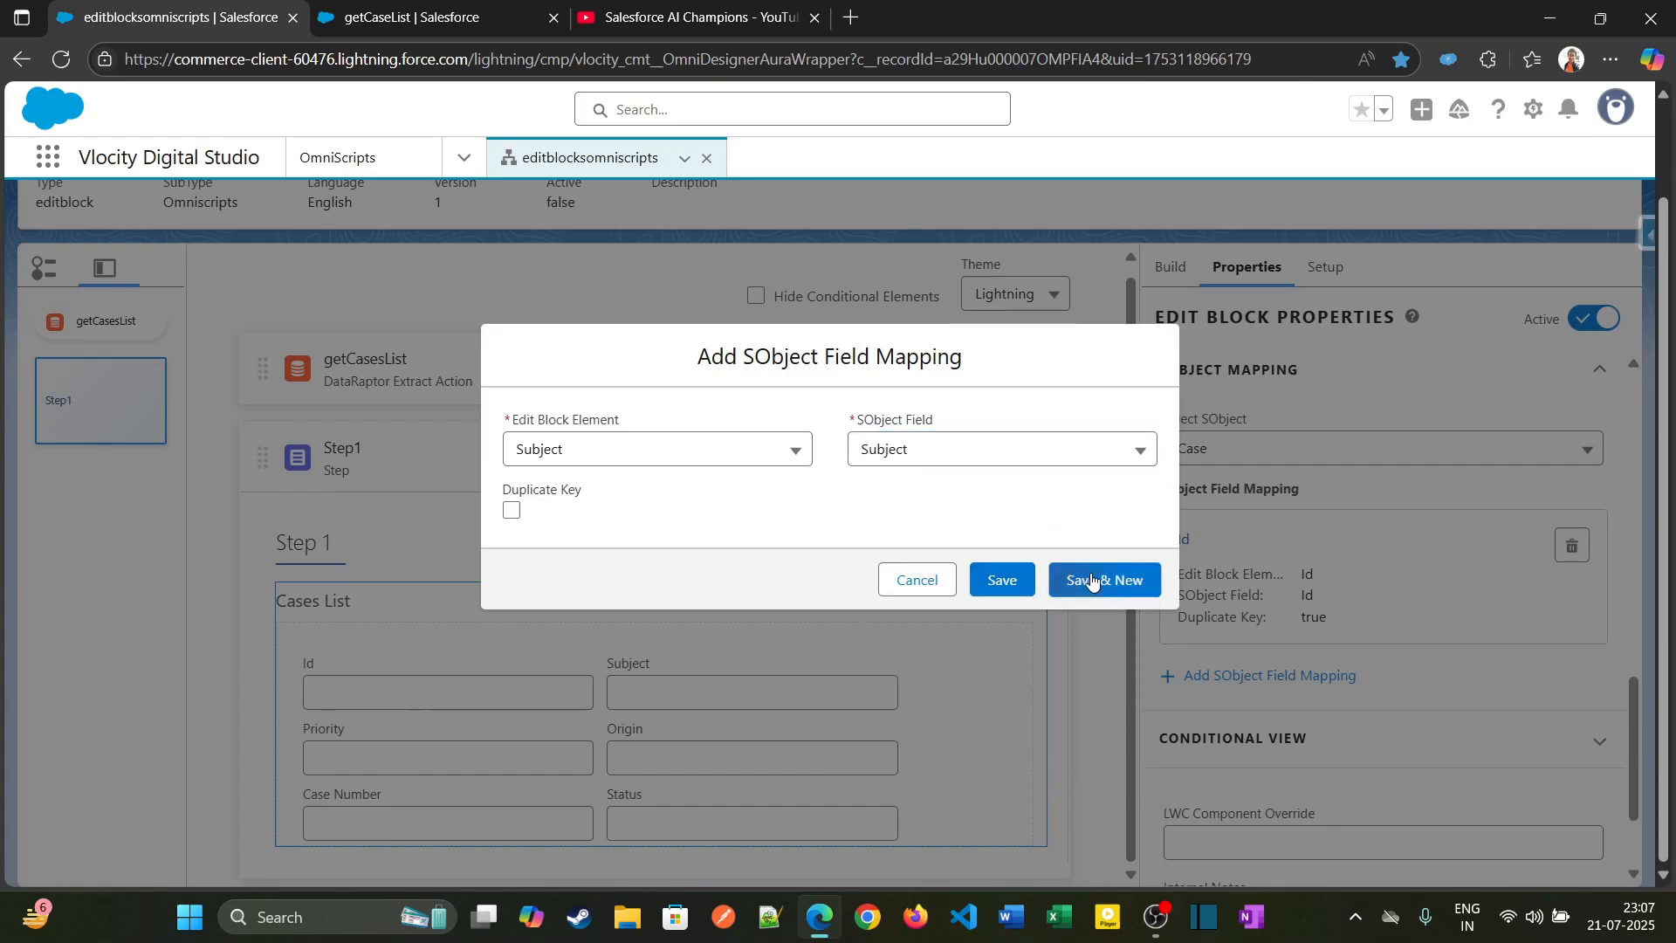
Step: Map the Priority edit block element to the Case object's Priority field, save it and start another mapping
left_click(690, 449)
left_click(691, 565)
left_click(956, 452)
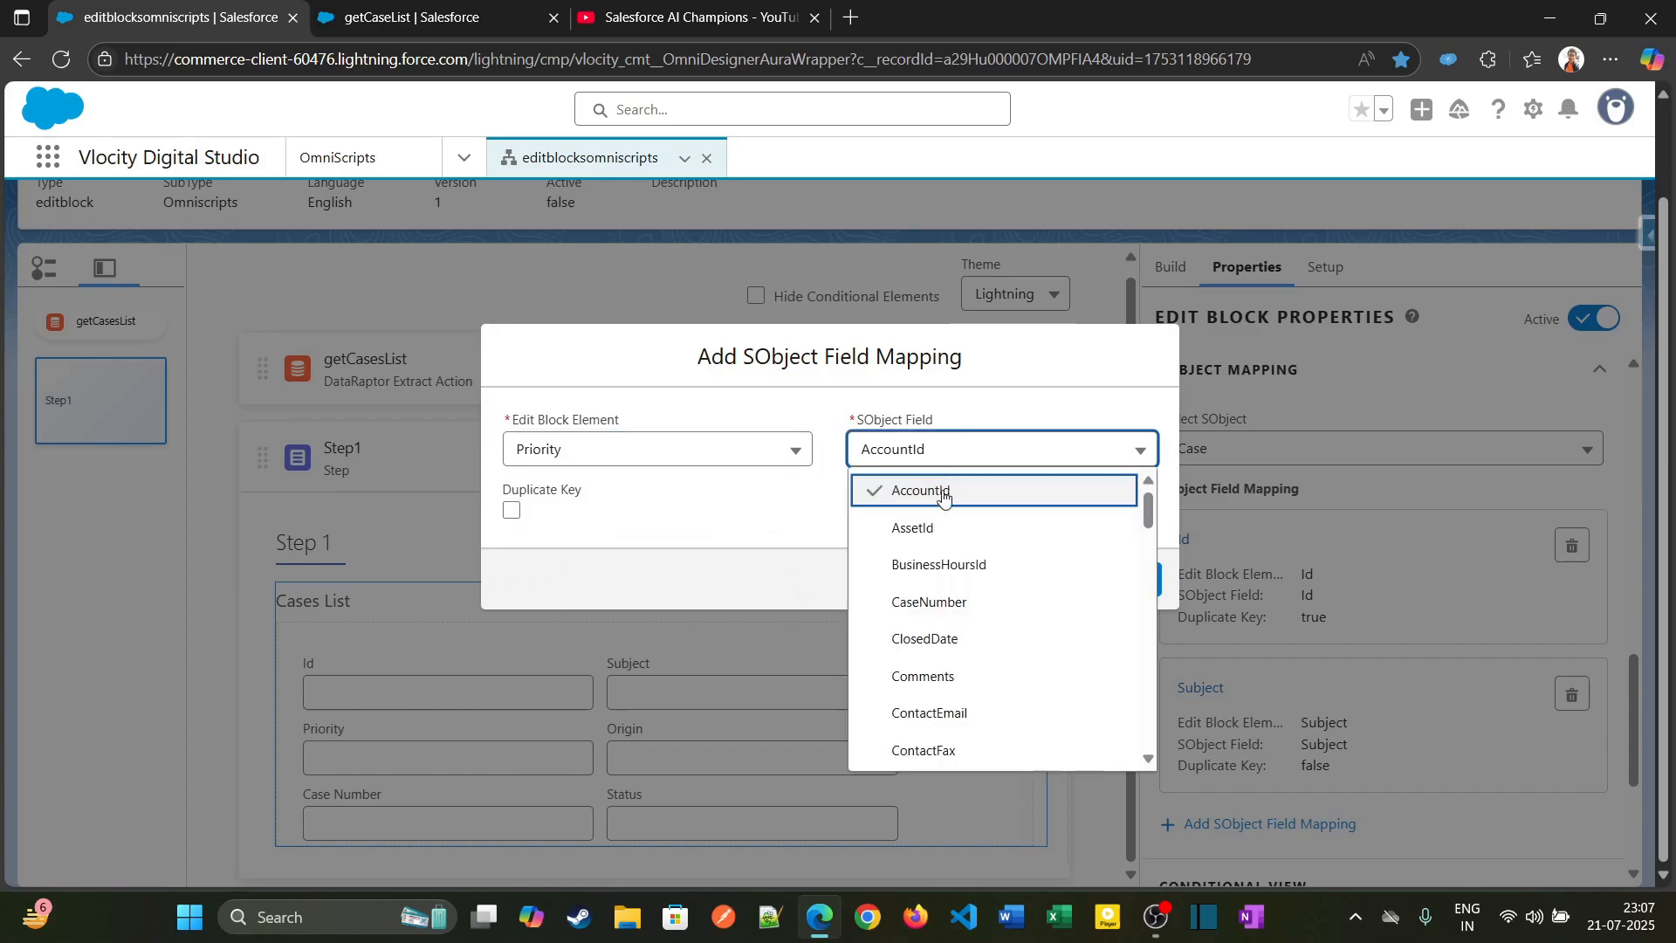
scroll(978, 628, "down", 8)
scroll(975, 661, "up", 5)
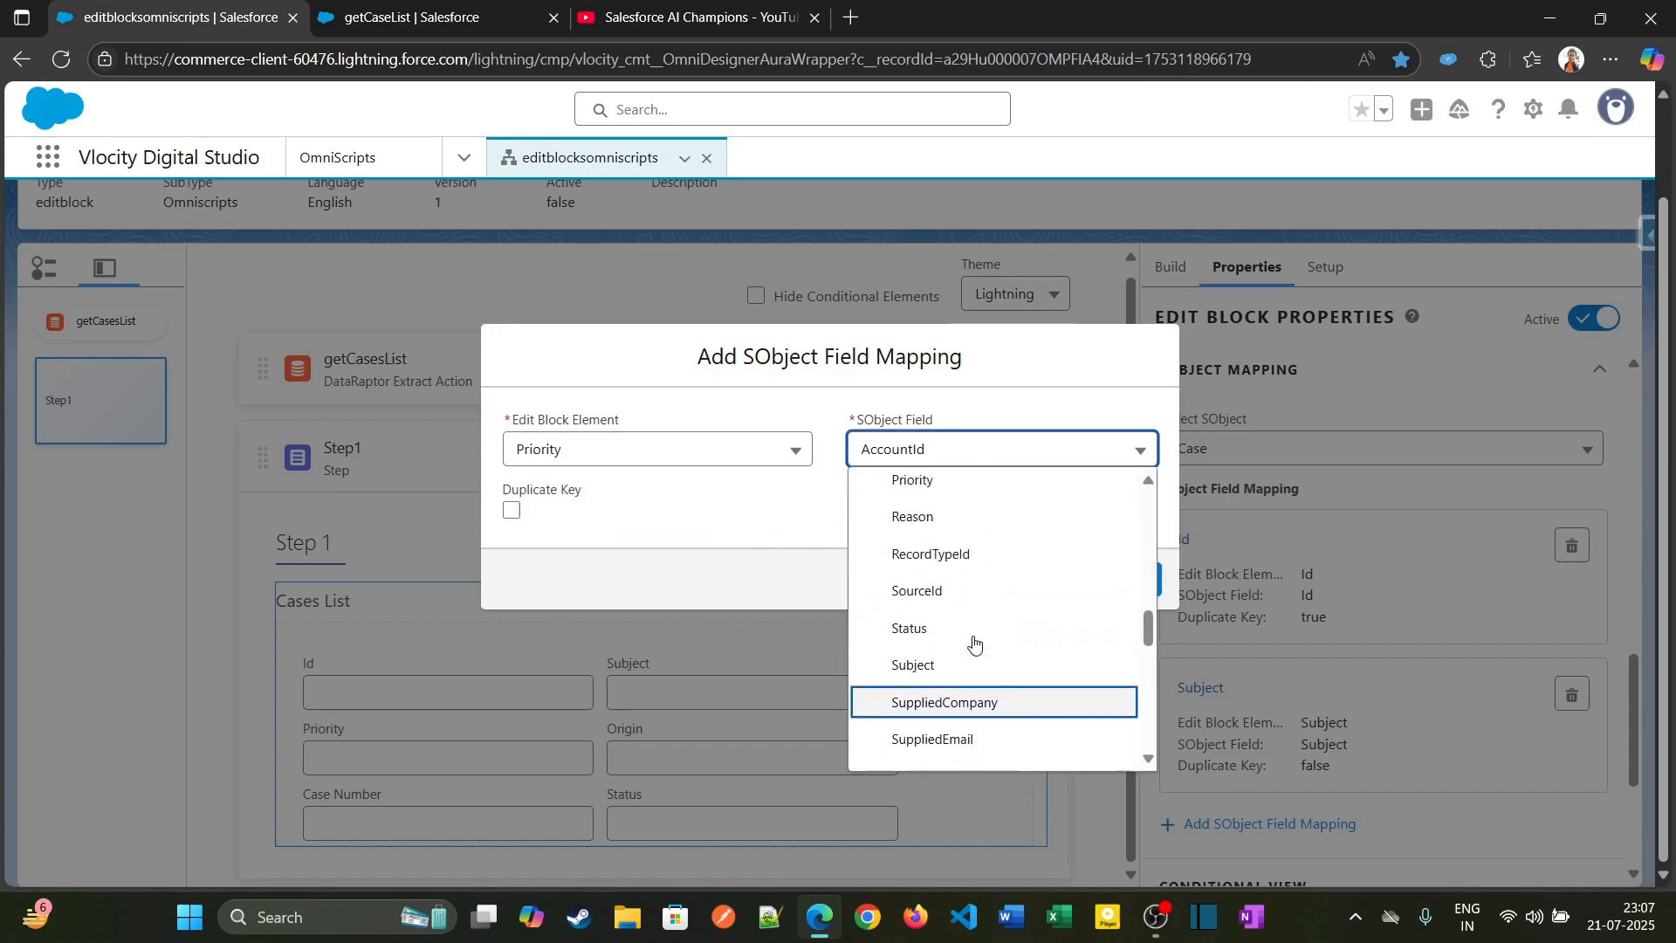
scroll(973, 625, "down", 1)
left_click(971, 623)
left_click(1105, 579)
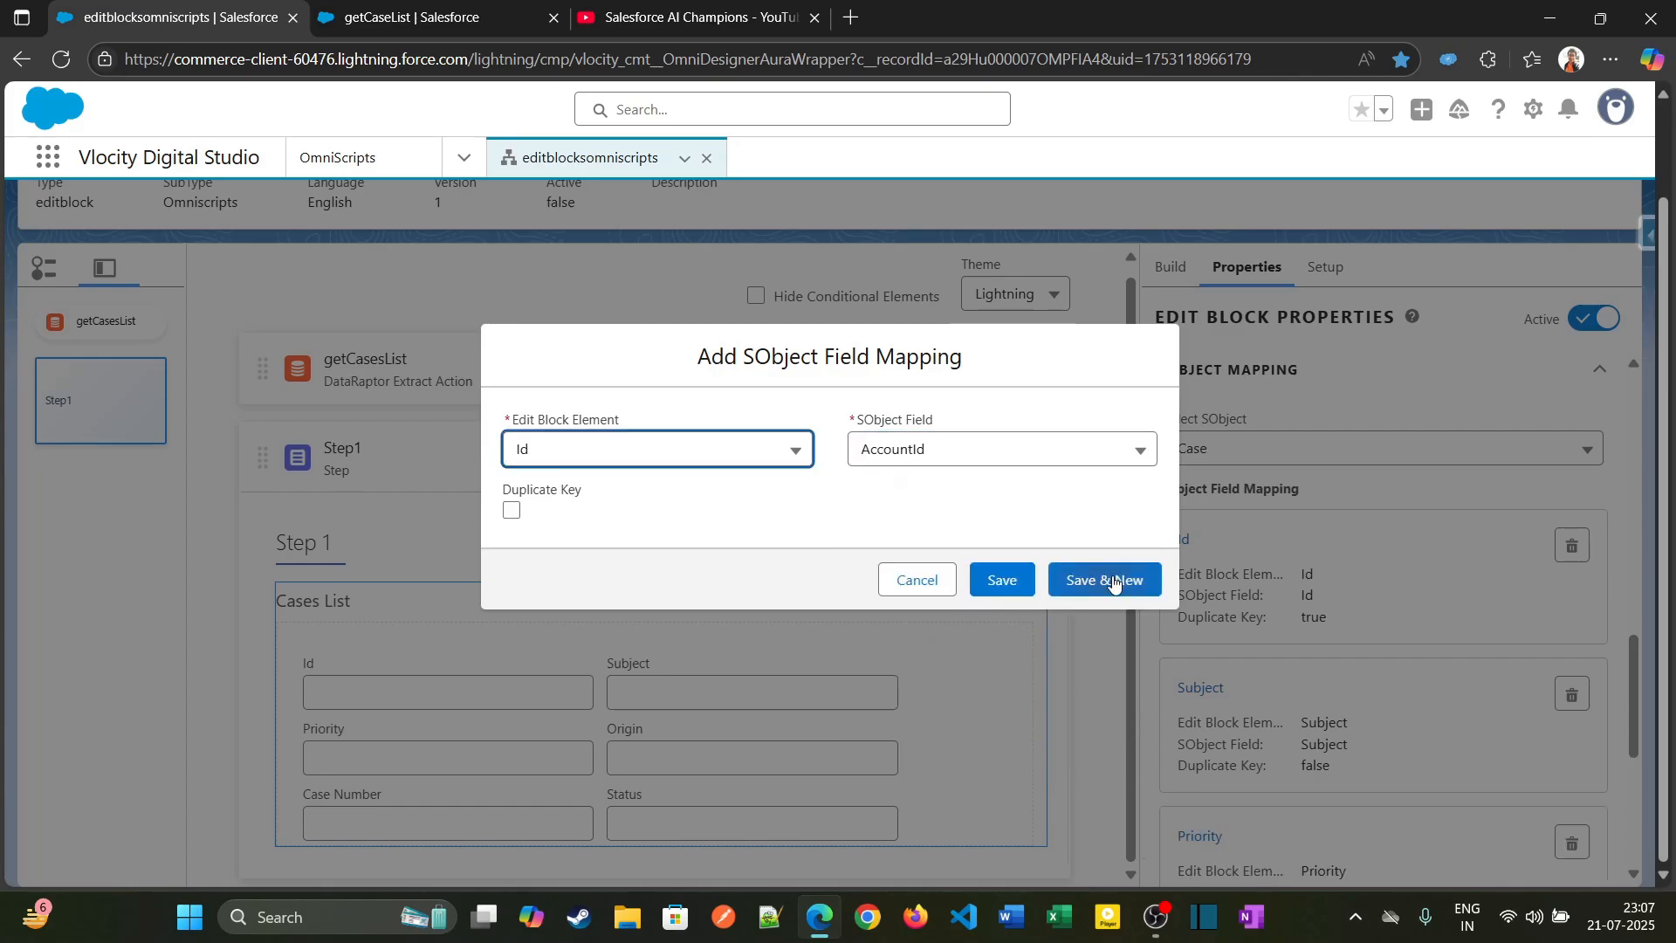
Step: Map the Origin edit block element to the Case object's Origin field, save it and start another mapping
left_click(715, 460)
left_click(669, 599)
left_click(920, 452)
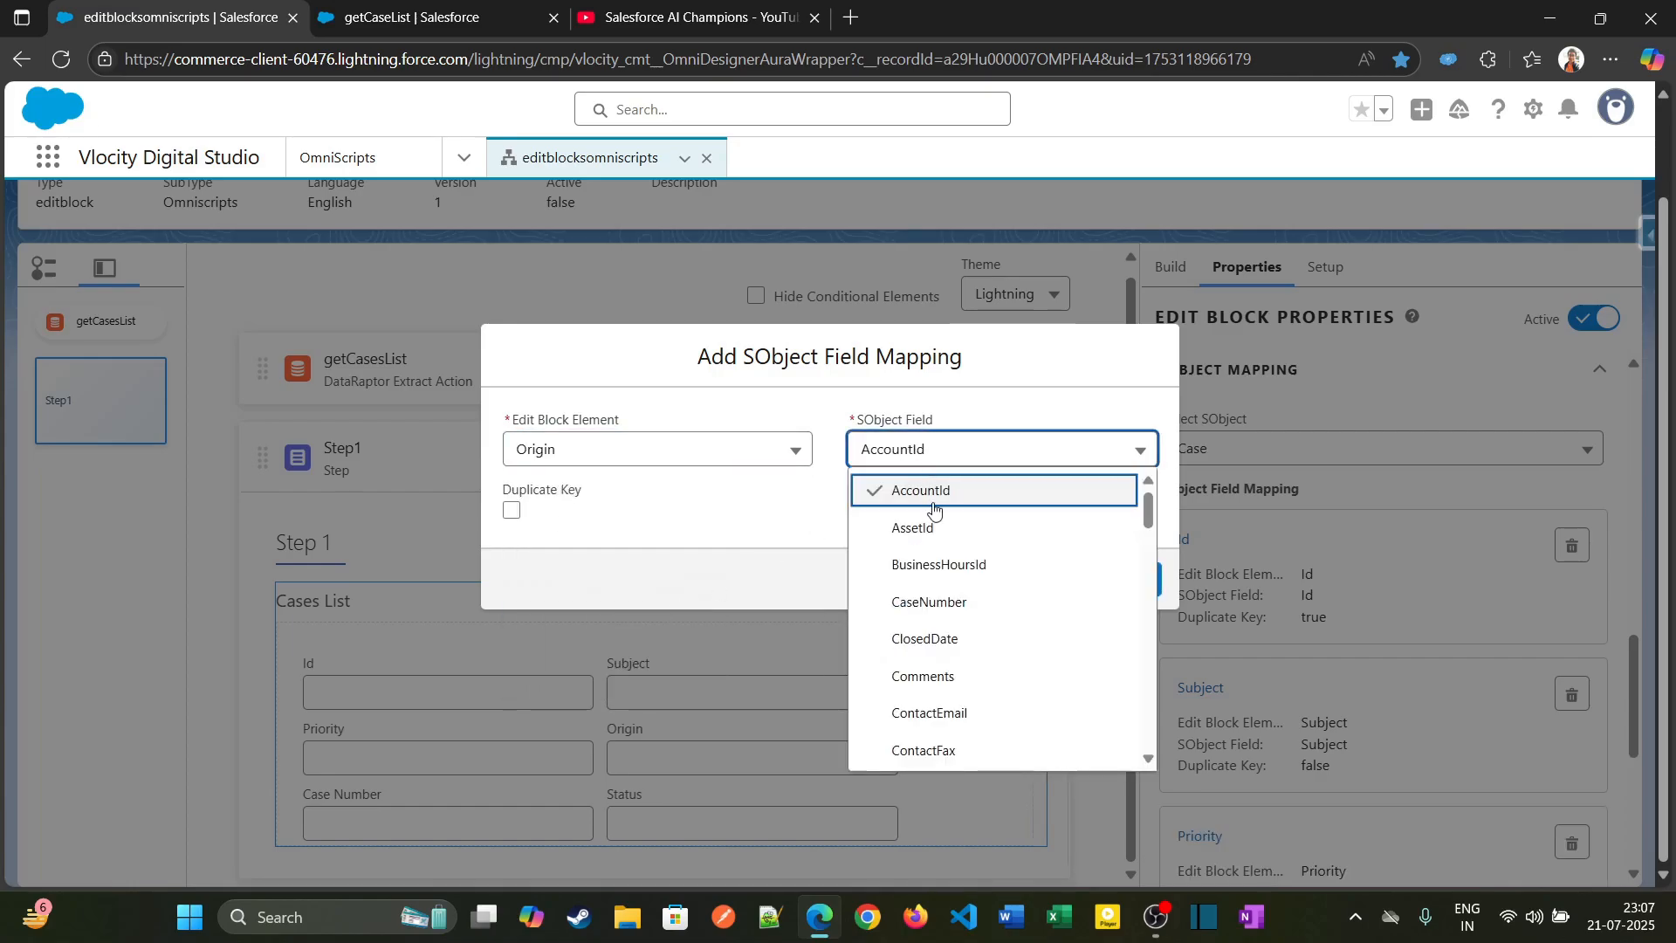
scroll(965, 655, "down", 10)
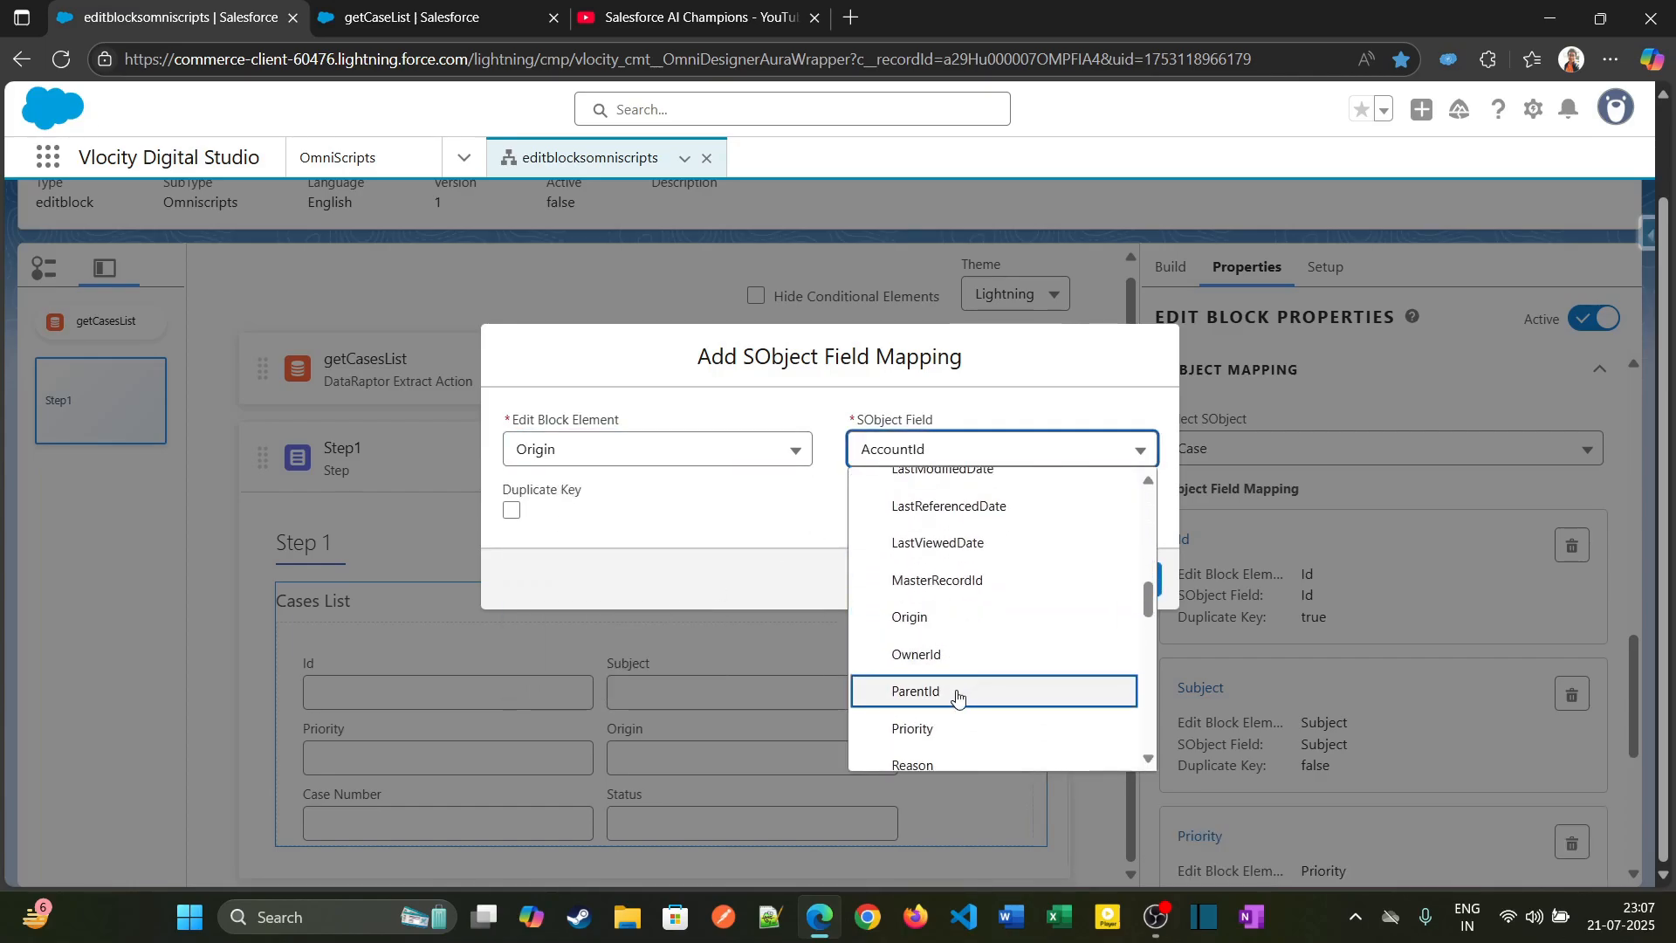
left_click(964, 618)
left_click(1071, 576)
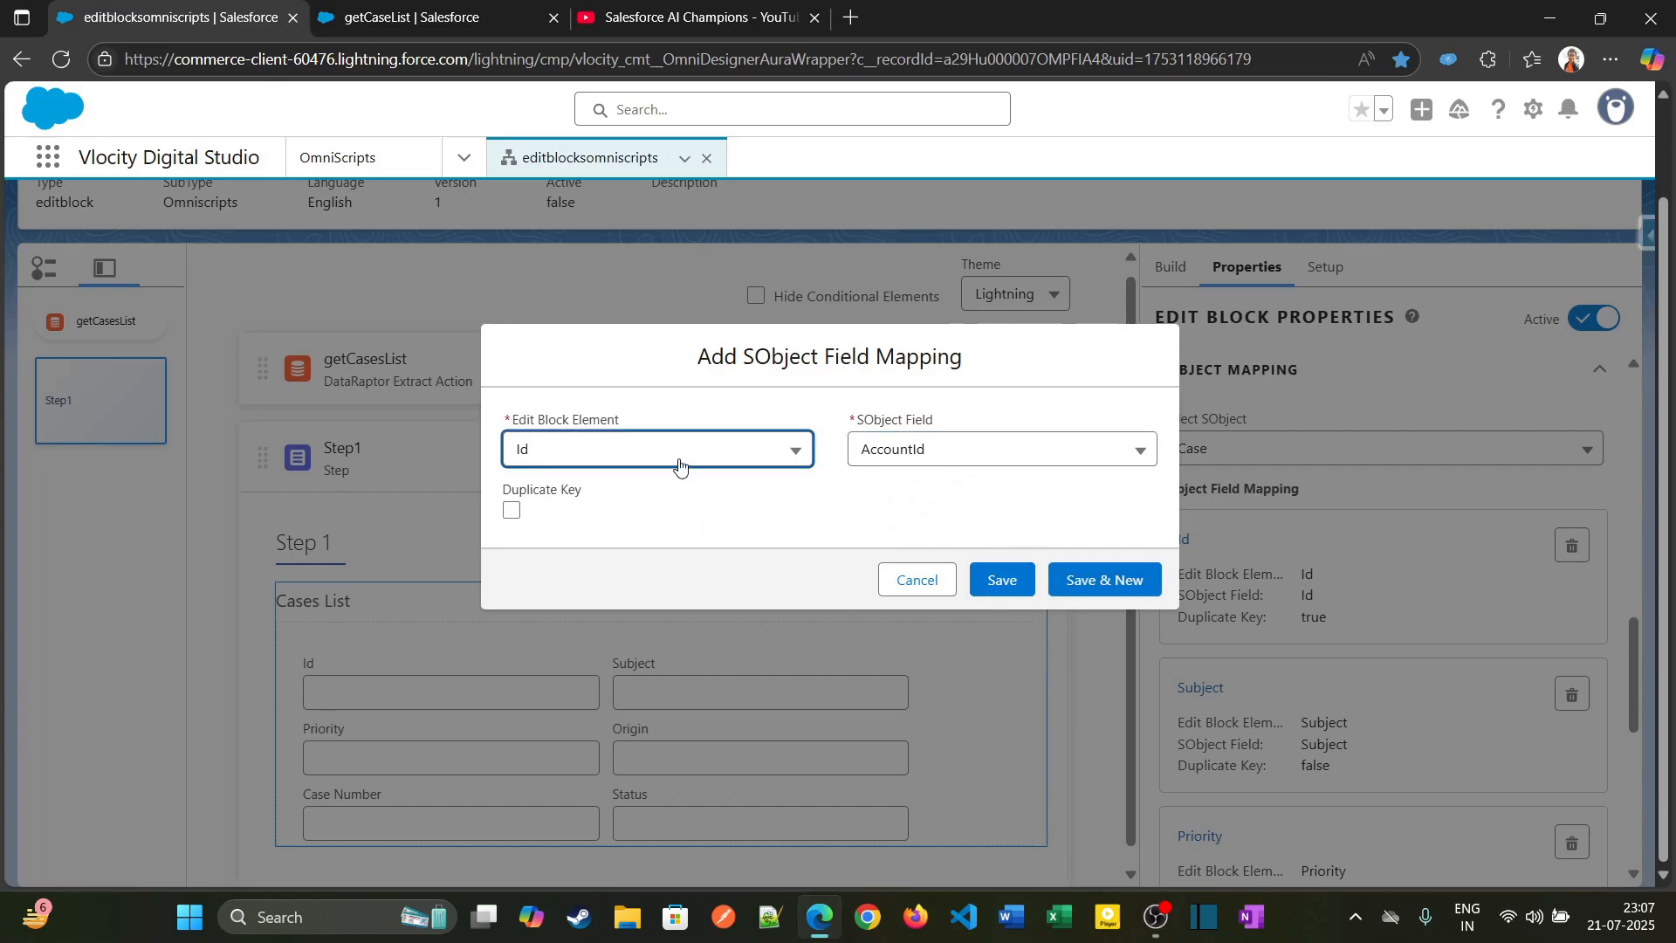
Step: Map the CaseNumber edit block element to the CaseNumber field, save it and start another mapping
left_click(678, 460)
left_click(655, 636)
left_click(903, 458)
scroll(928, 655, "down", 1)
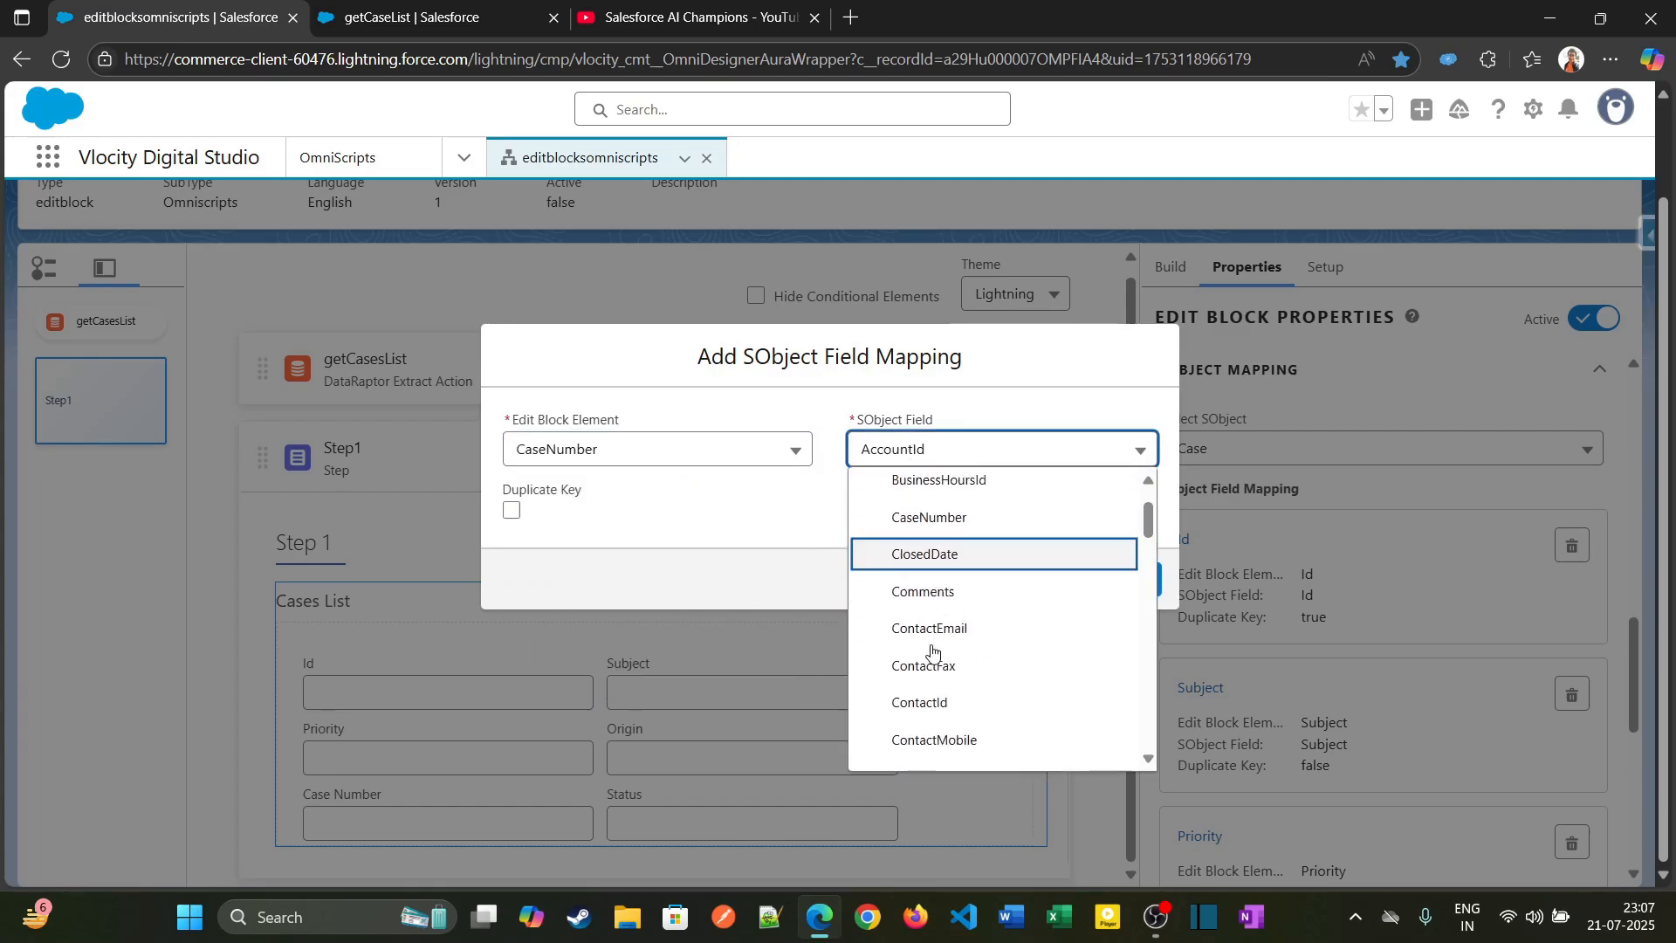
scroll(973, 629, "up", 1)
left_click(975, 604)
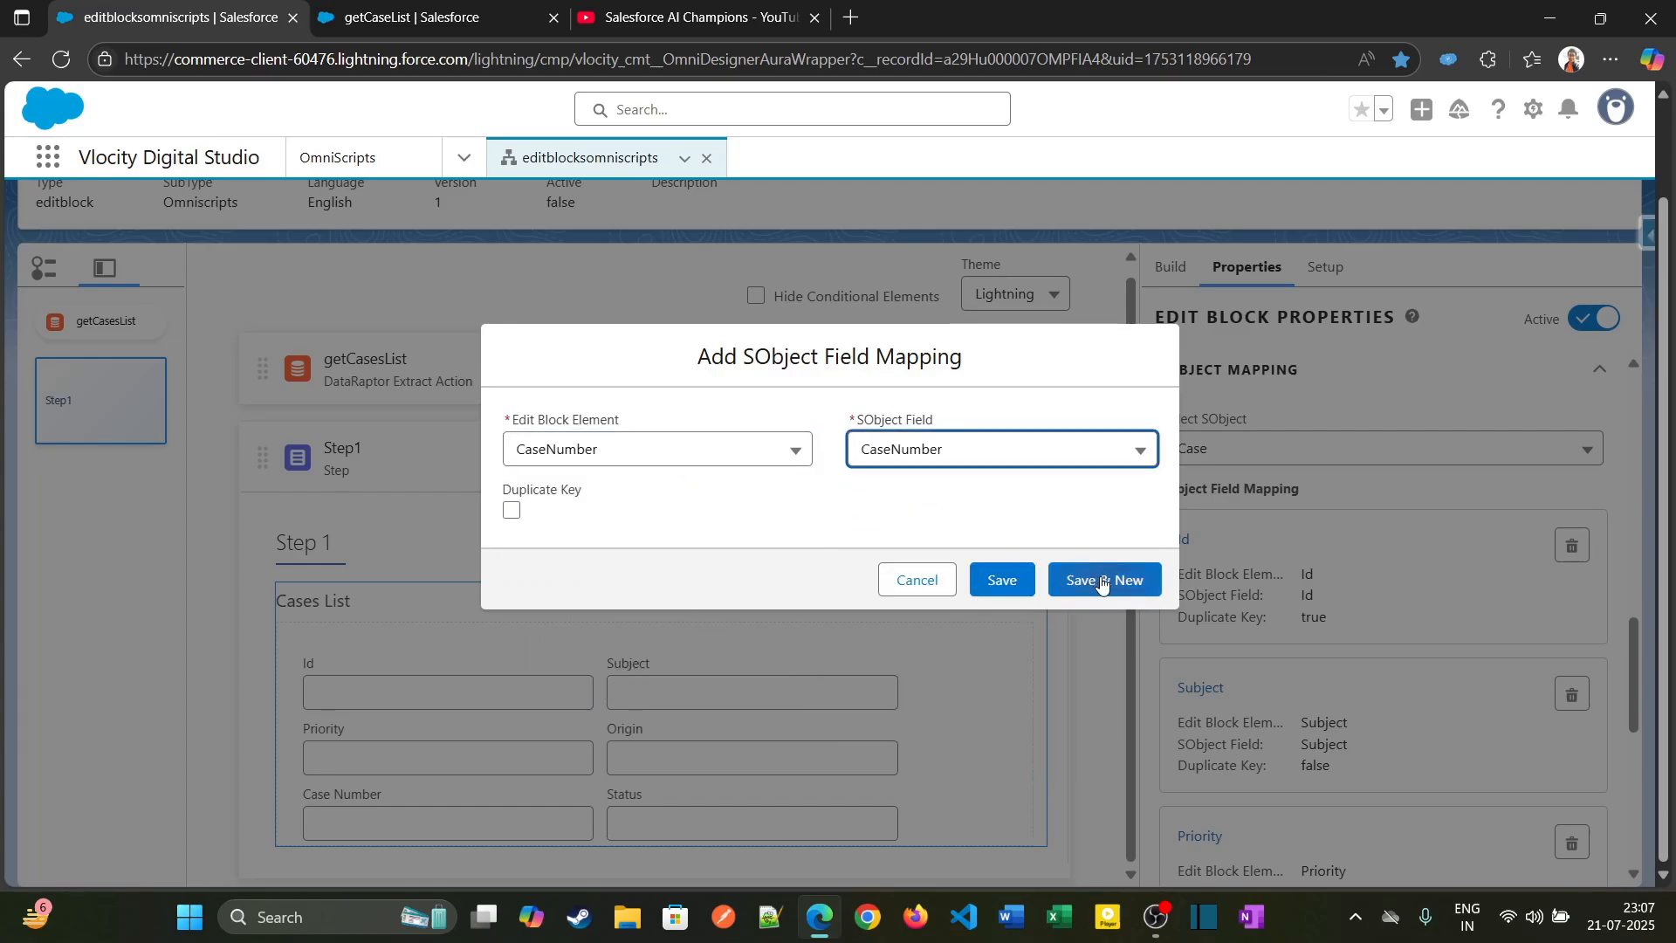
left_click(1103, 583)
Step: Map the Status edit block element to the Case object's Status field and save the mapping
left_click(631, 447)
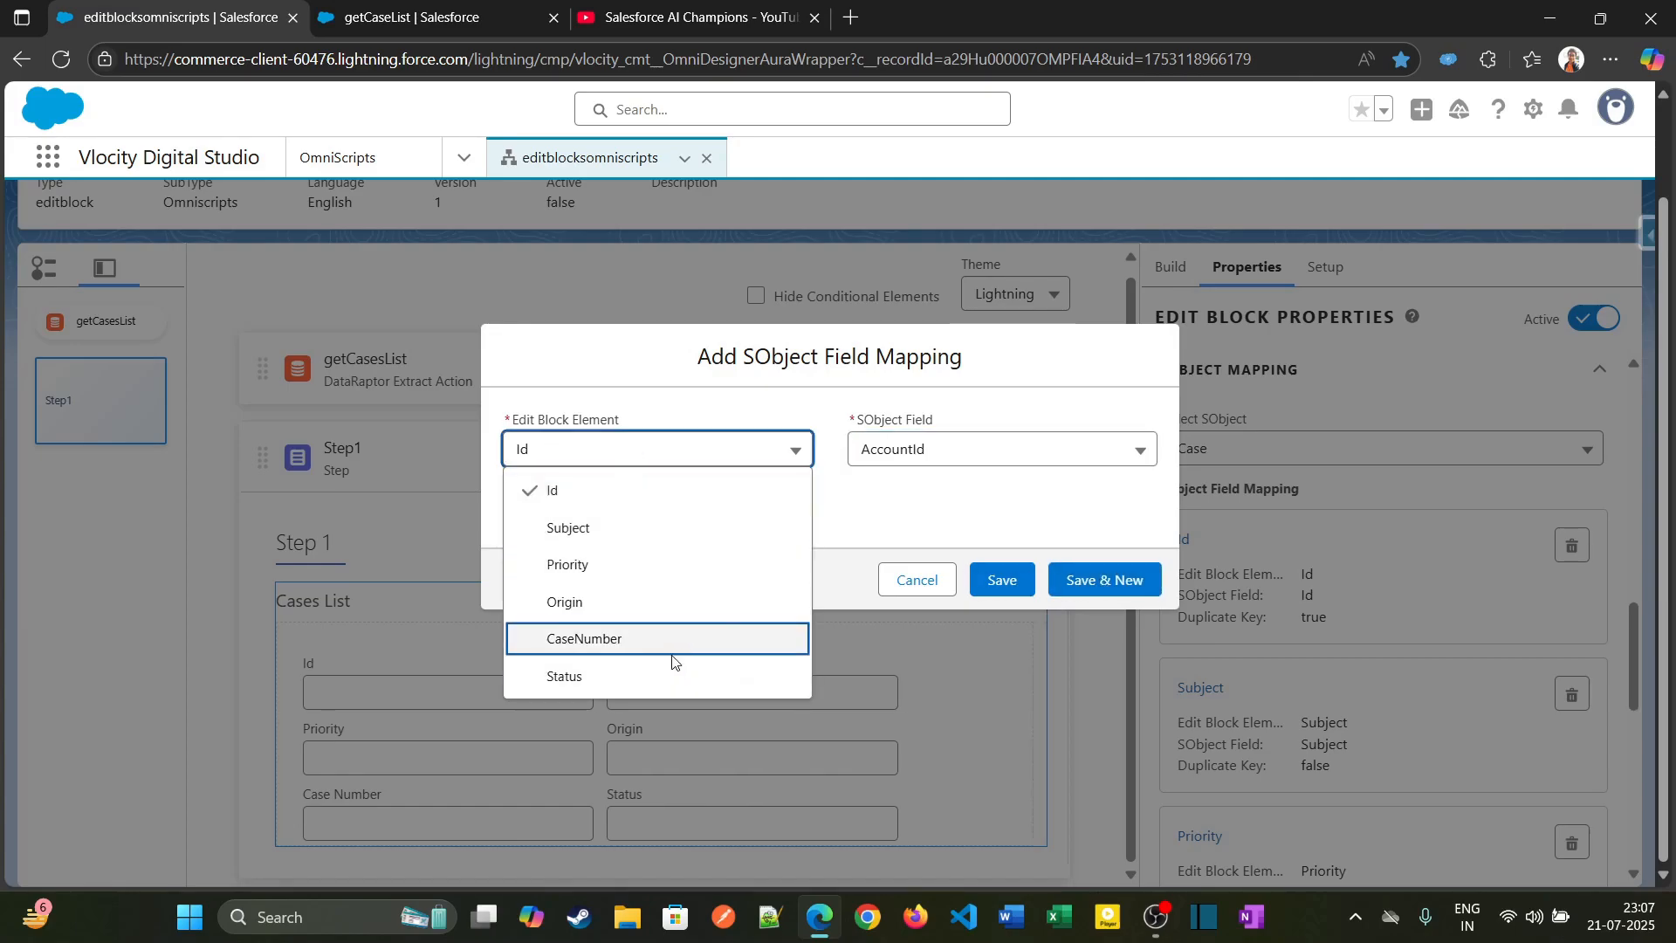
left_click(670, 673)
left_click(954, 453)
scroll(946, 685, "down", 5)
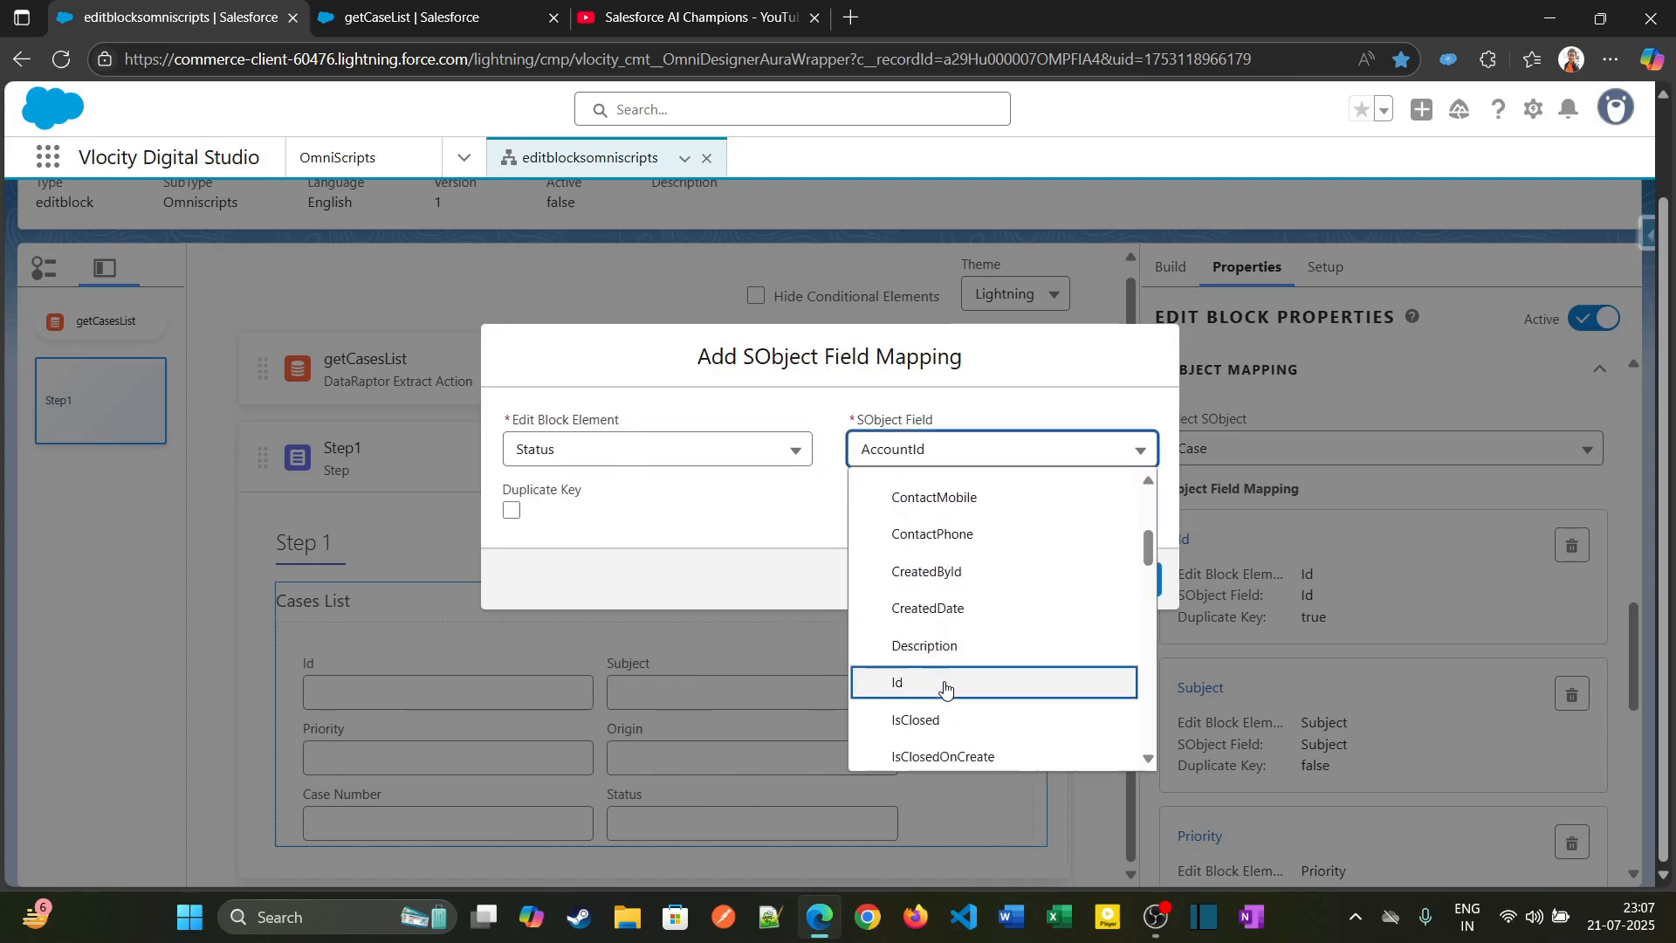
scroll(946, 692, "down", 10)
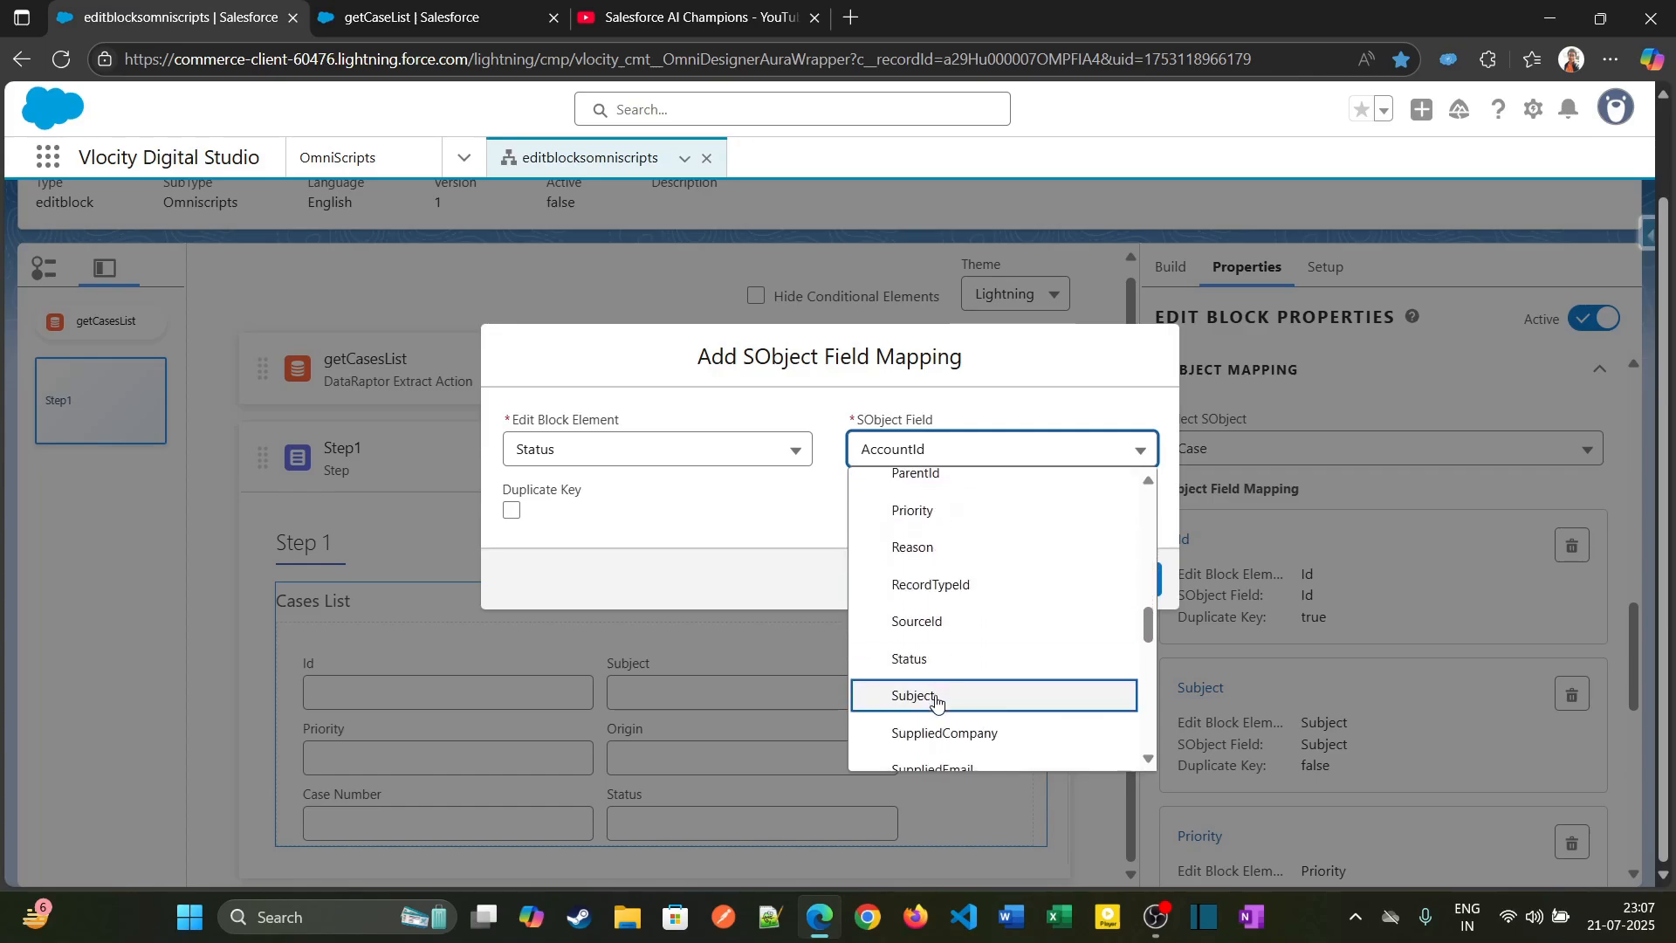
left_click(923, 660)
left_click(1002, 580)
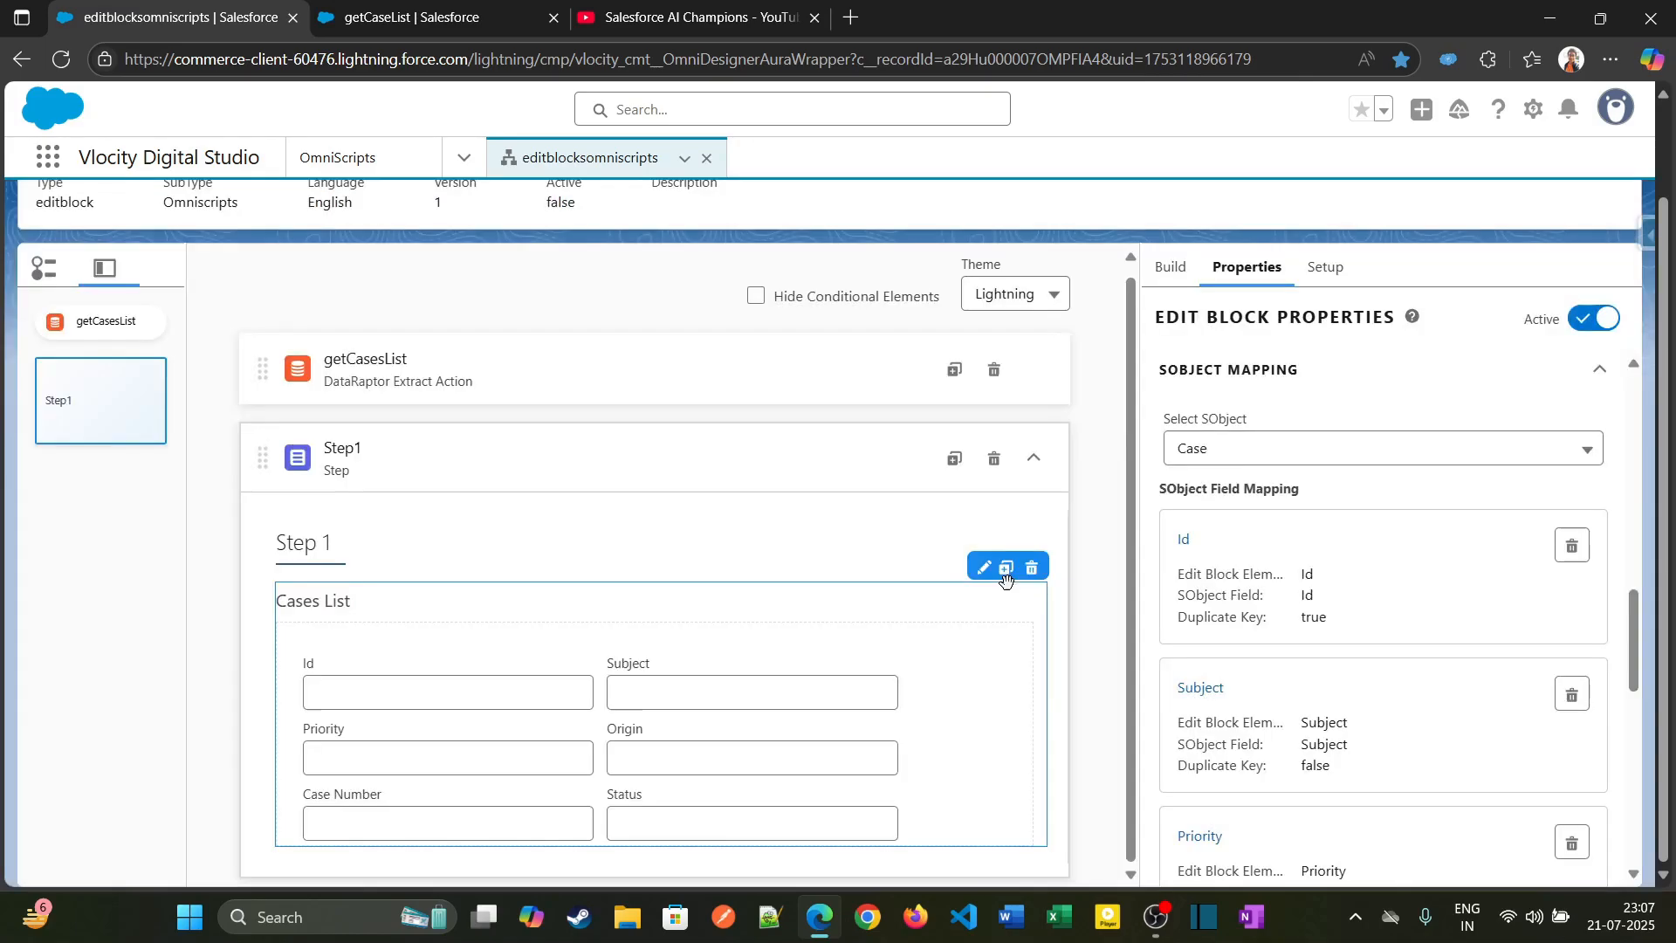
Step: Review the SObject field mappings defined for the Cases List edit block, from Id through Status
scroll(1310, 685, "down", 8)
scroll(1310, 681, "up", 5)
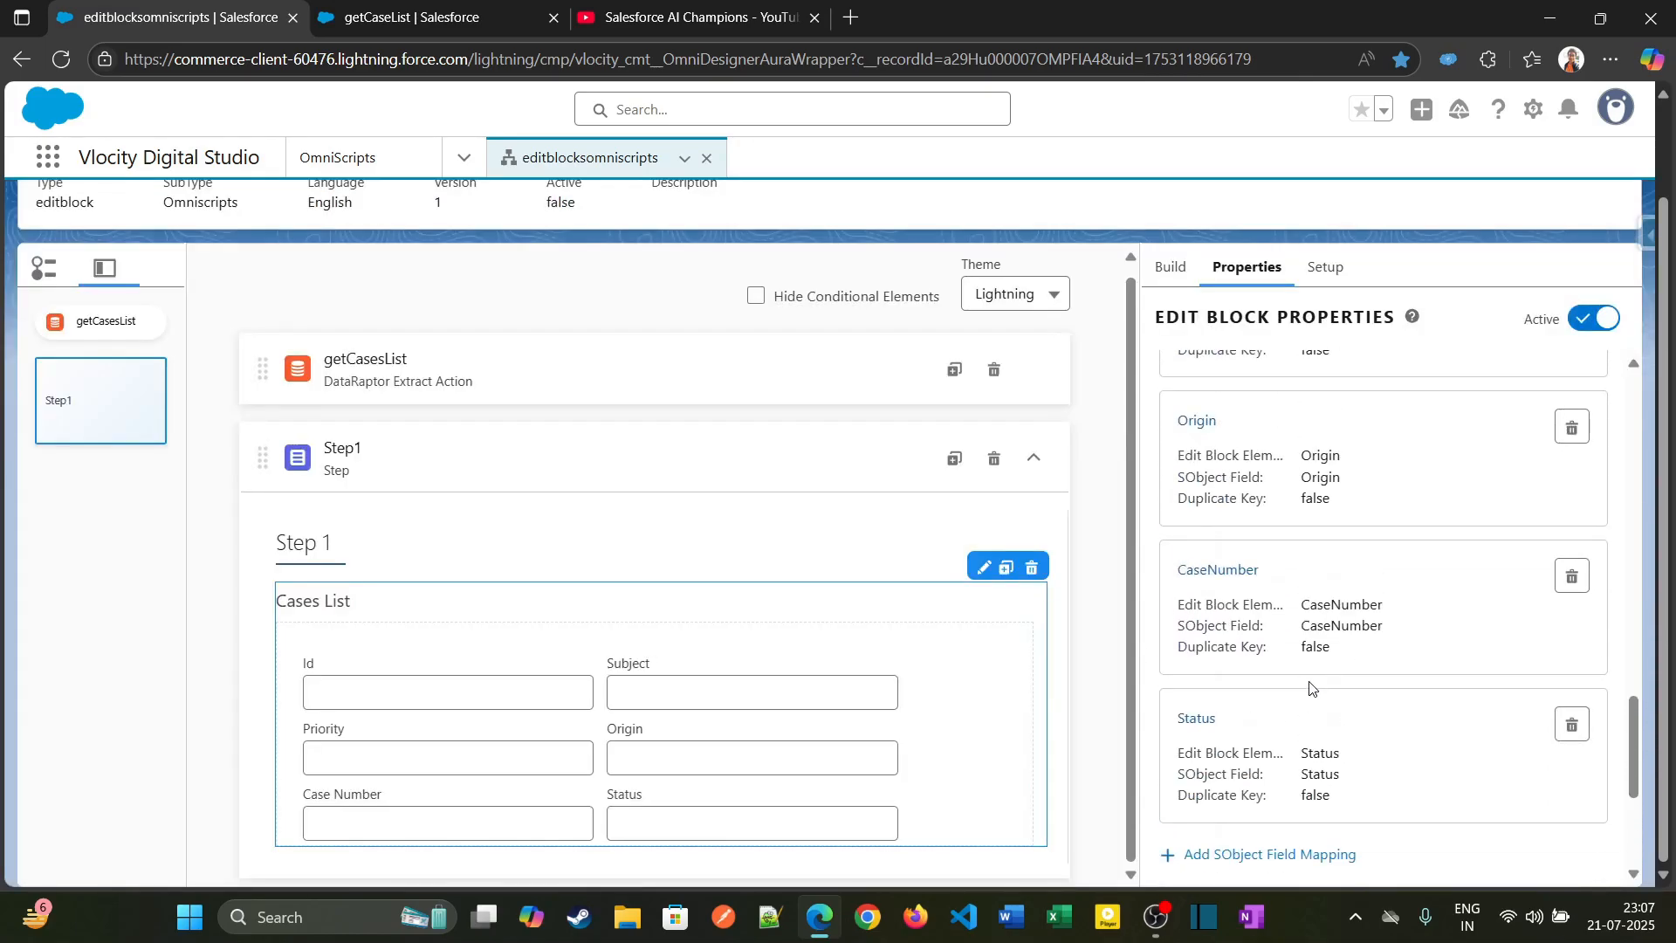
scroll(1310, 681, "down", 3)
scroll(1301, 673, "up", 4)
scroll(1299, 670, "up", 5)
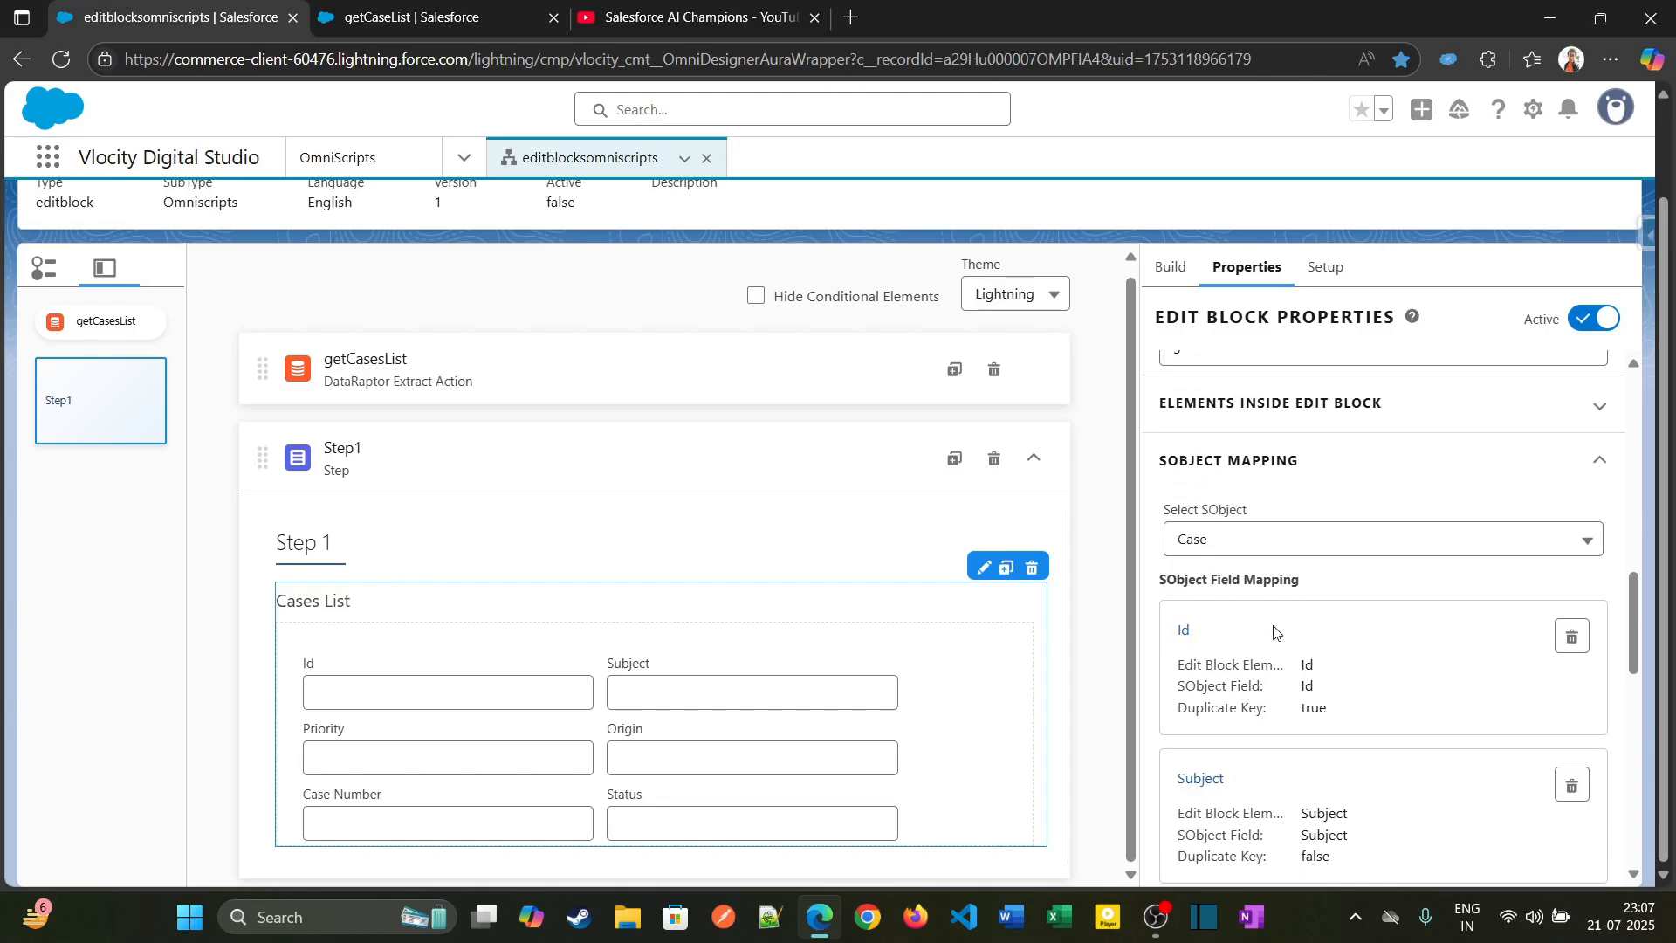
scroll(1274, 638, "down", 3)
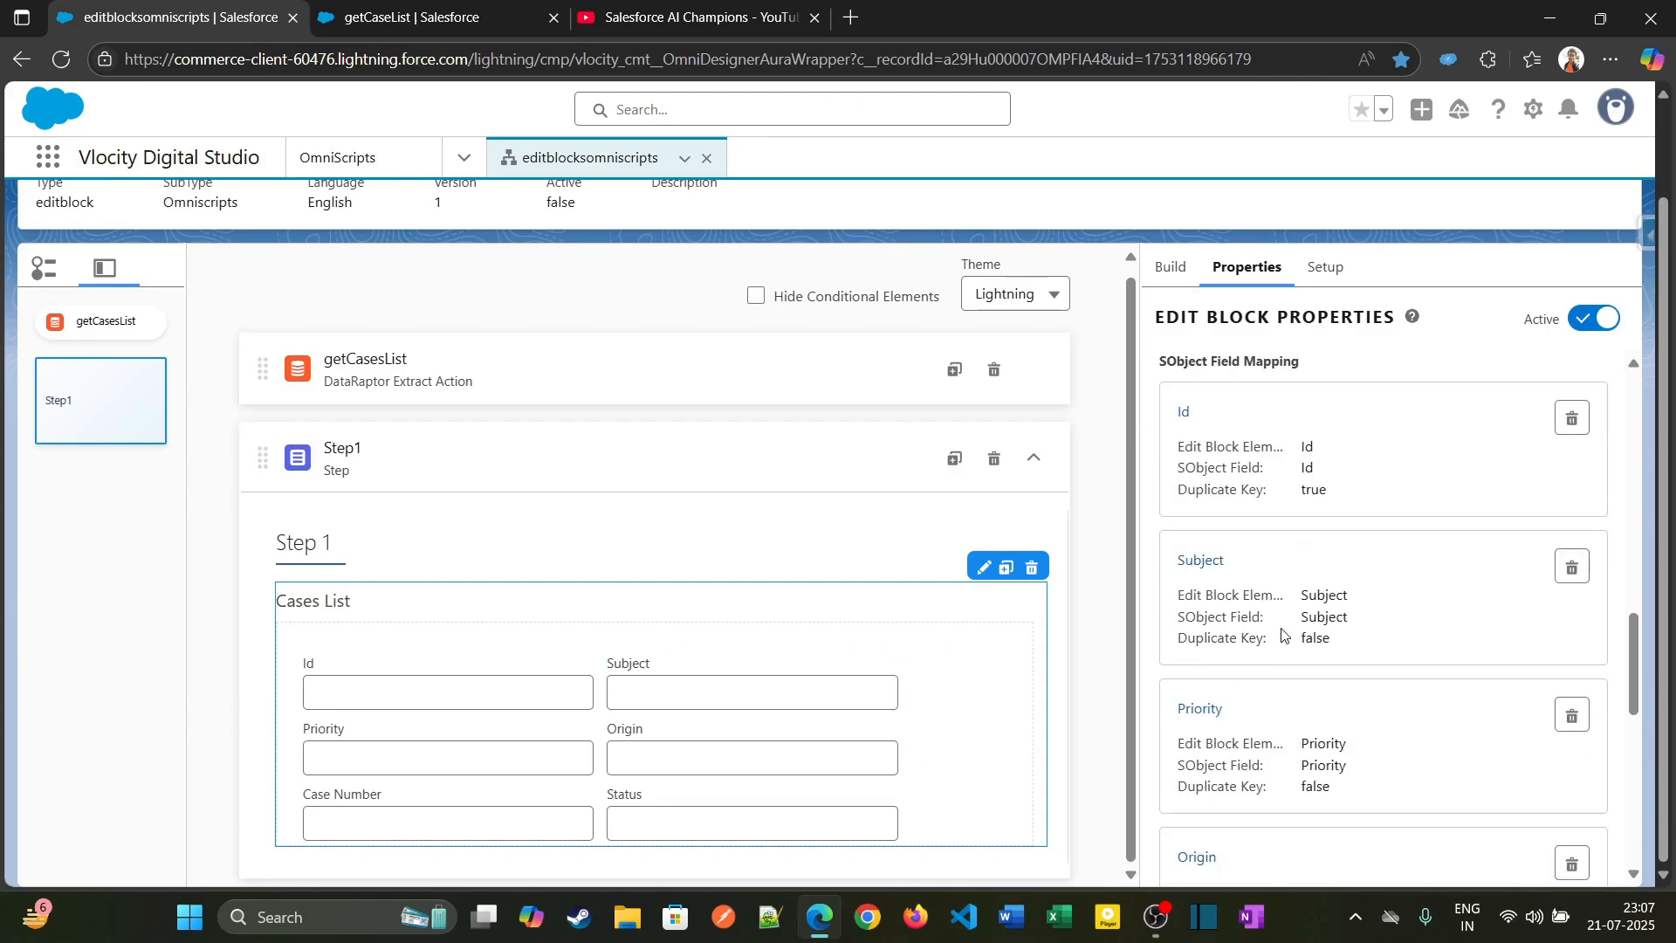
scroll(1301, 630, "up", 6)
scroll(1215, 293, "up", 2)
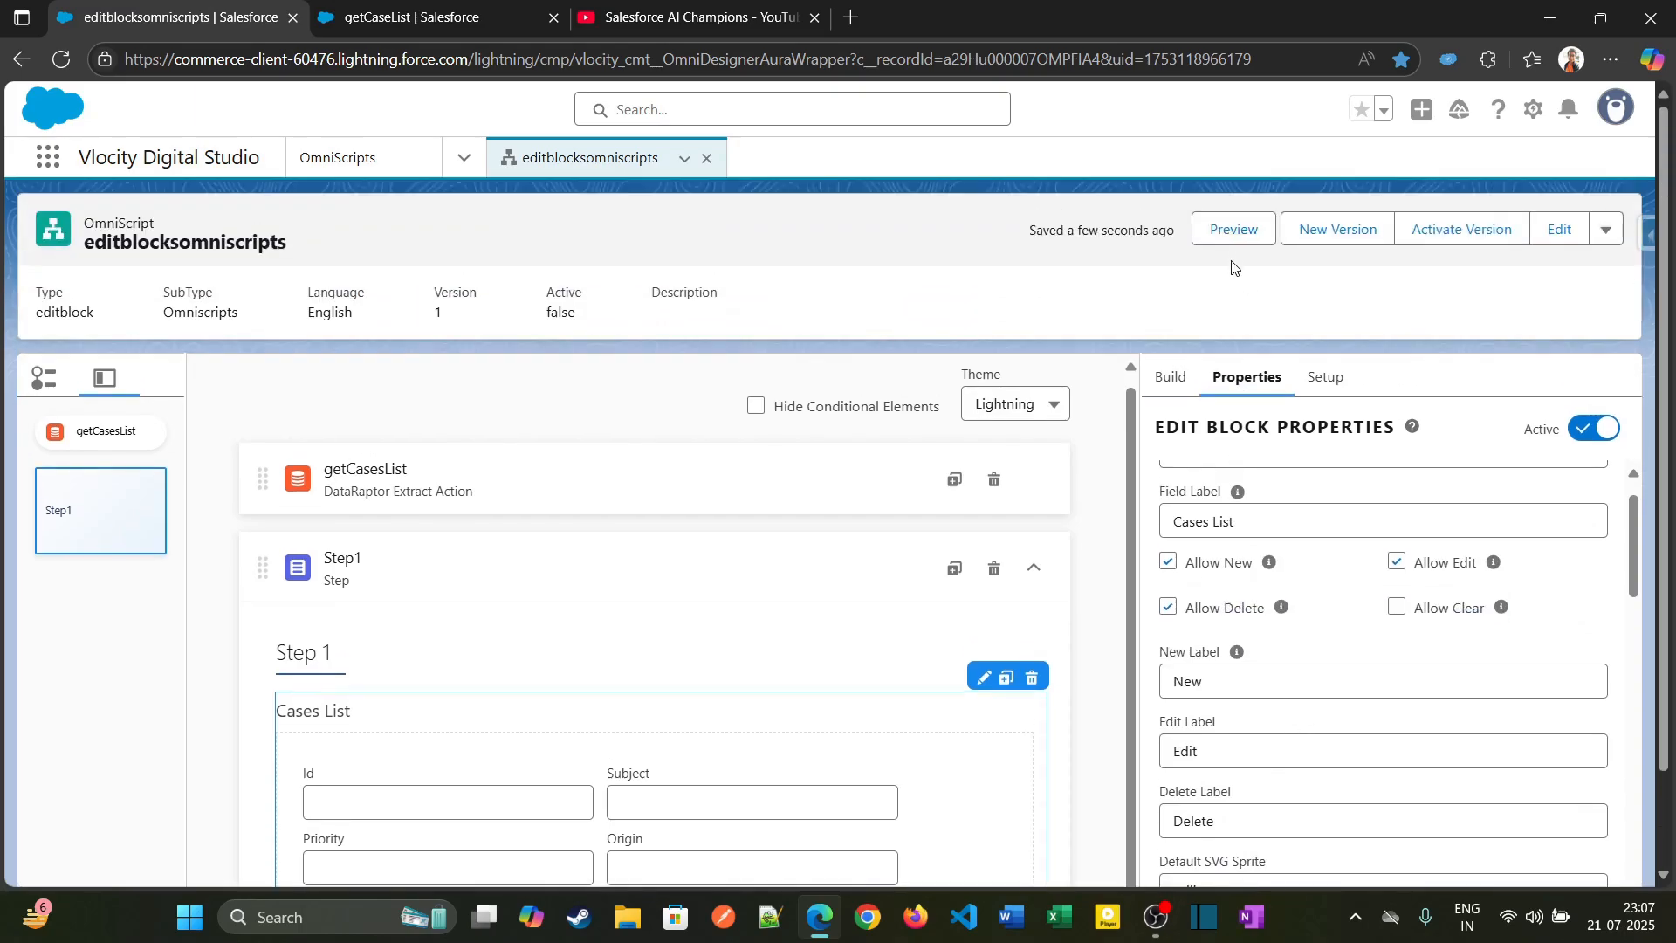
Step: Preview the OmniScript, change the first case's Subject to "Update account phone number updated" and save the entry
left_click(1235, 230)
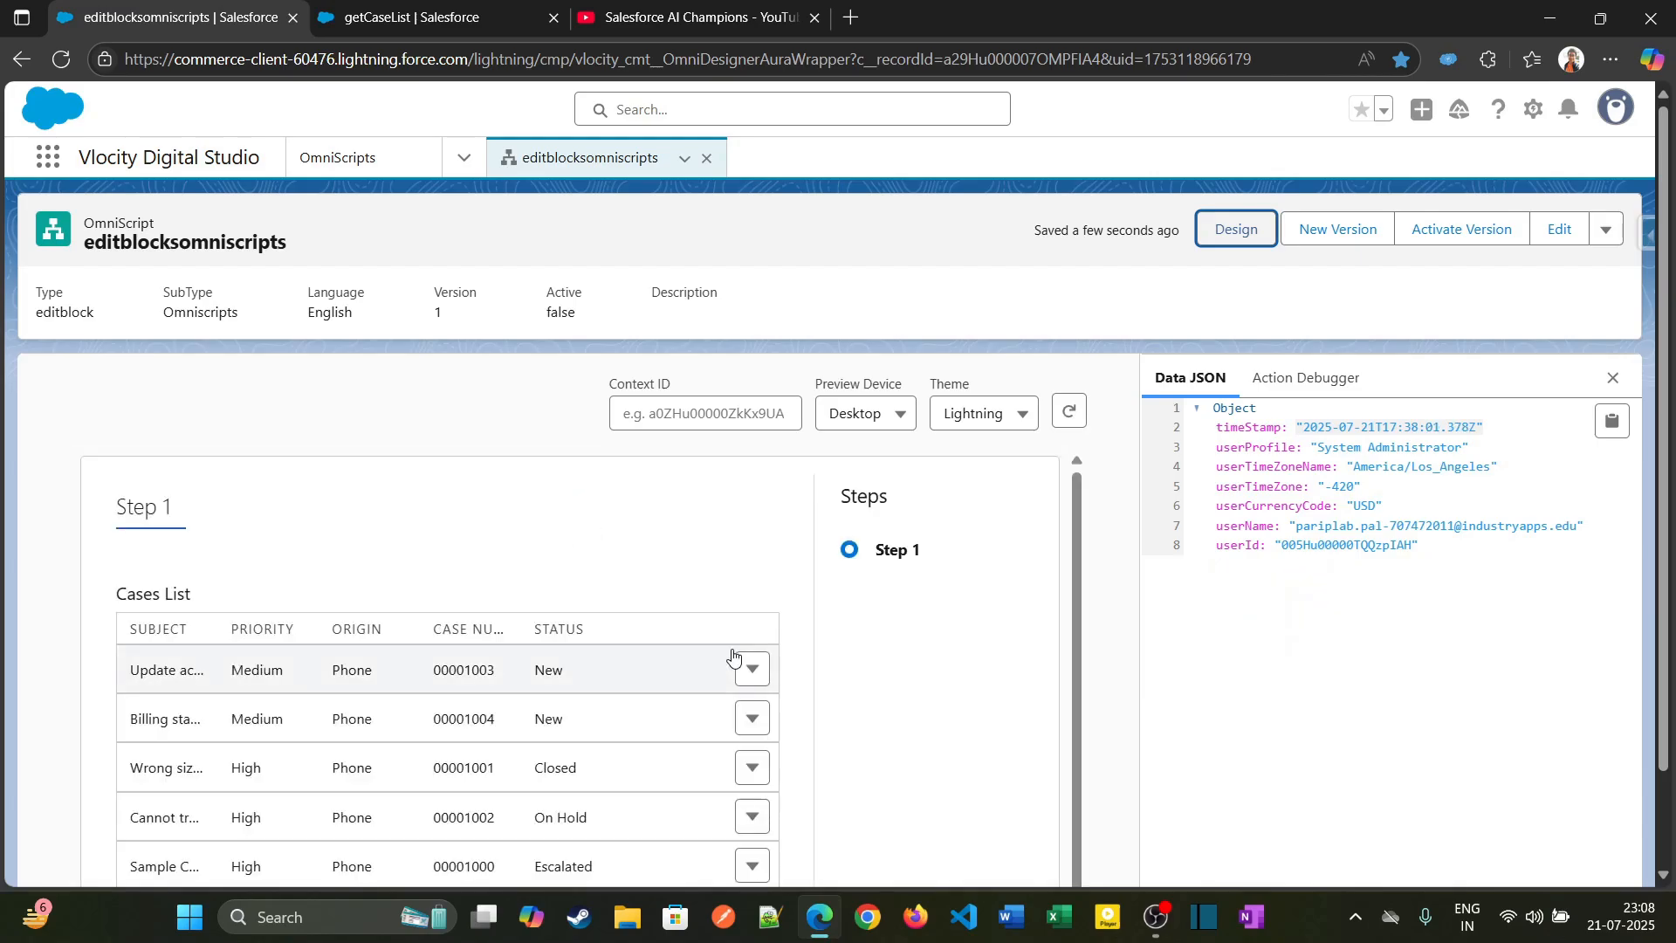
scroll(733, 646, "down", 1)
left_click(743, 611)
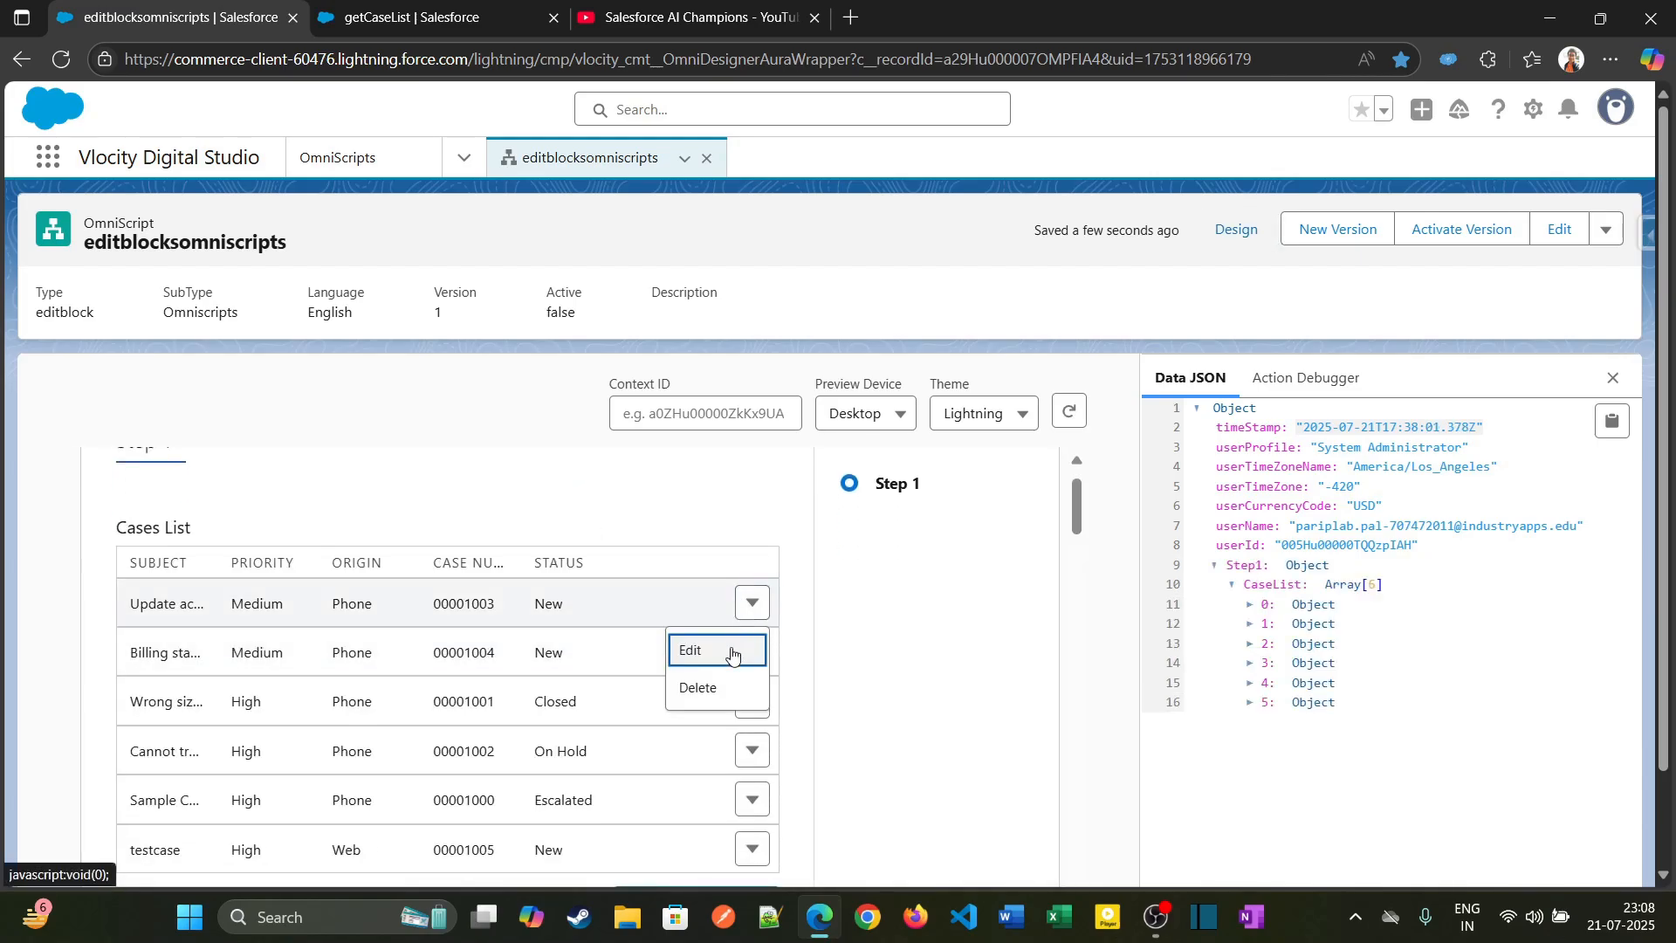
left_click(732, 654)
left_click(741, 652)
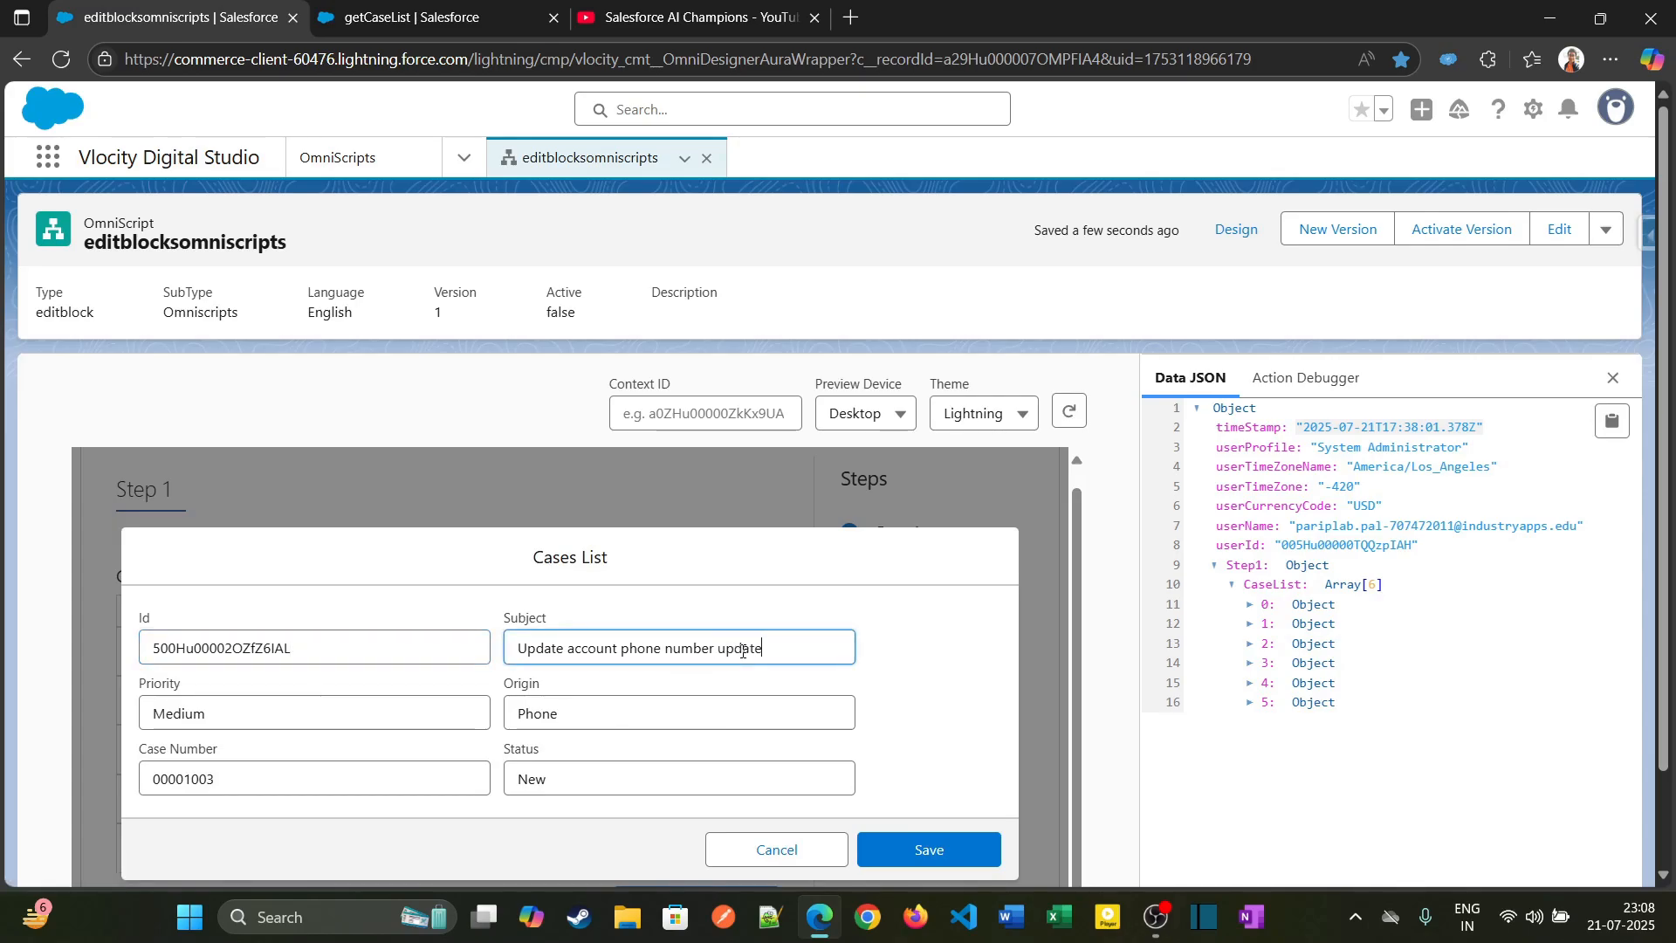
left_click(954, 853)
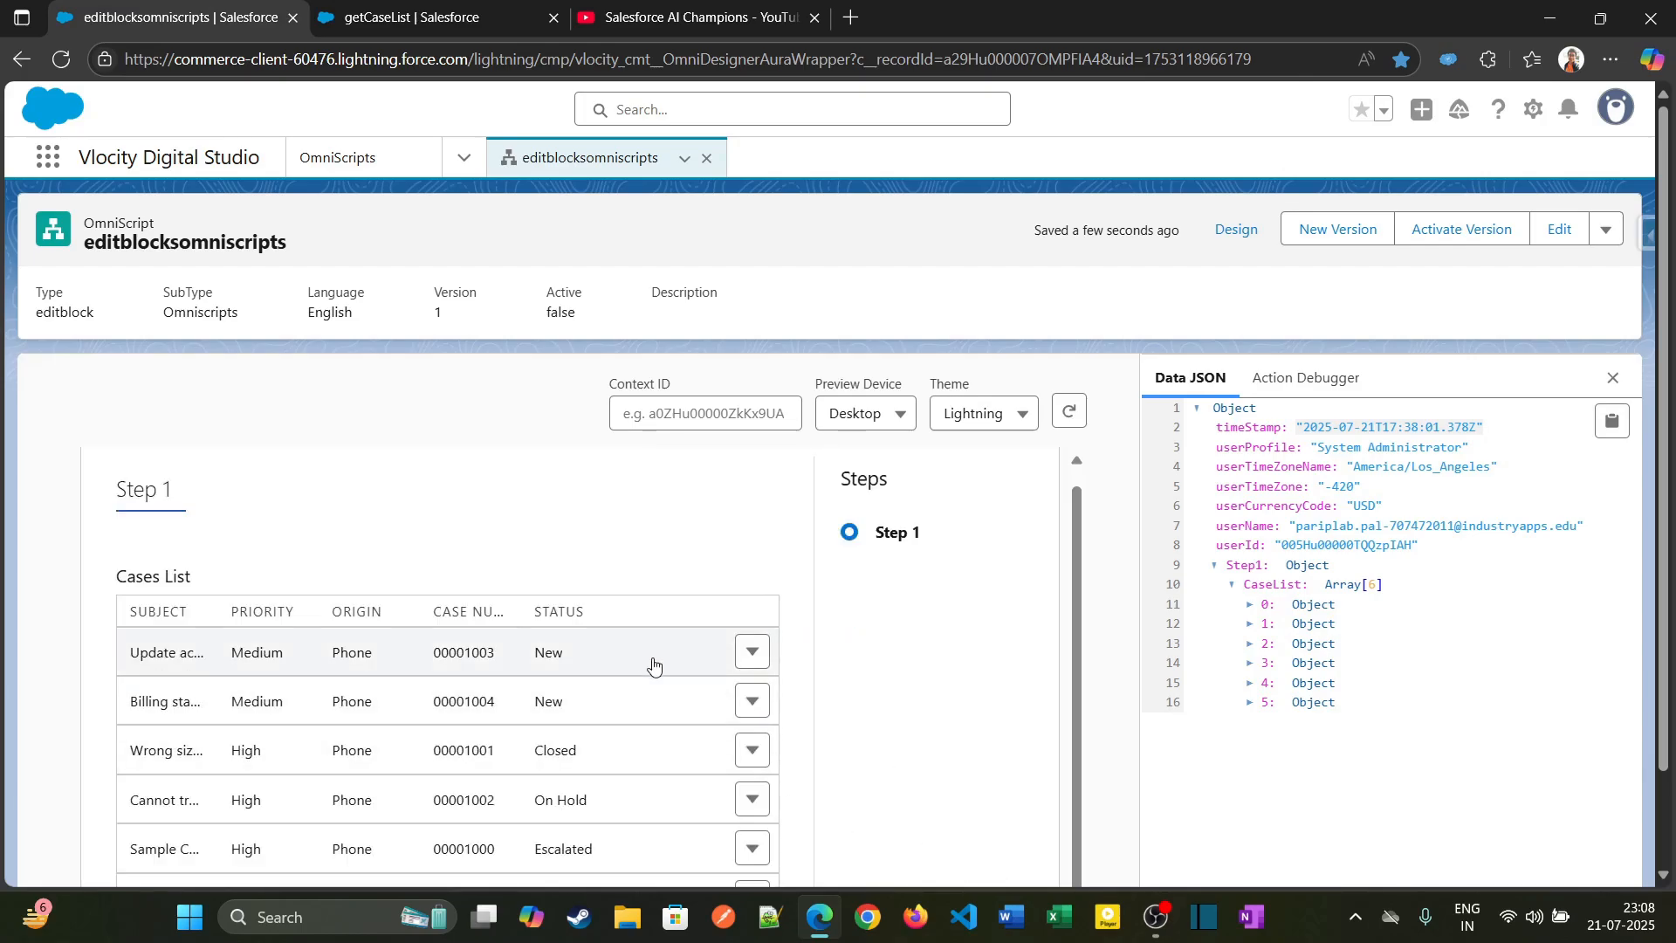
Step: Reopen the first case for editing to check its Subject, and close it without saving
left_click(752, 652)
left_click(730, 696)
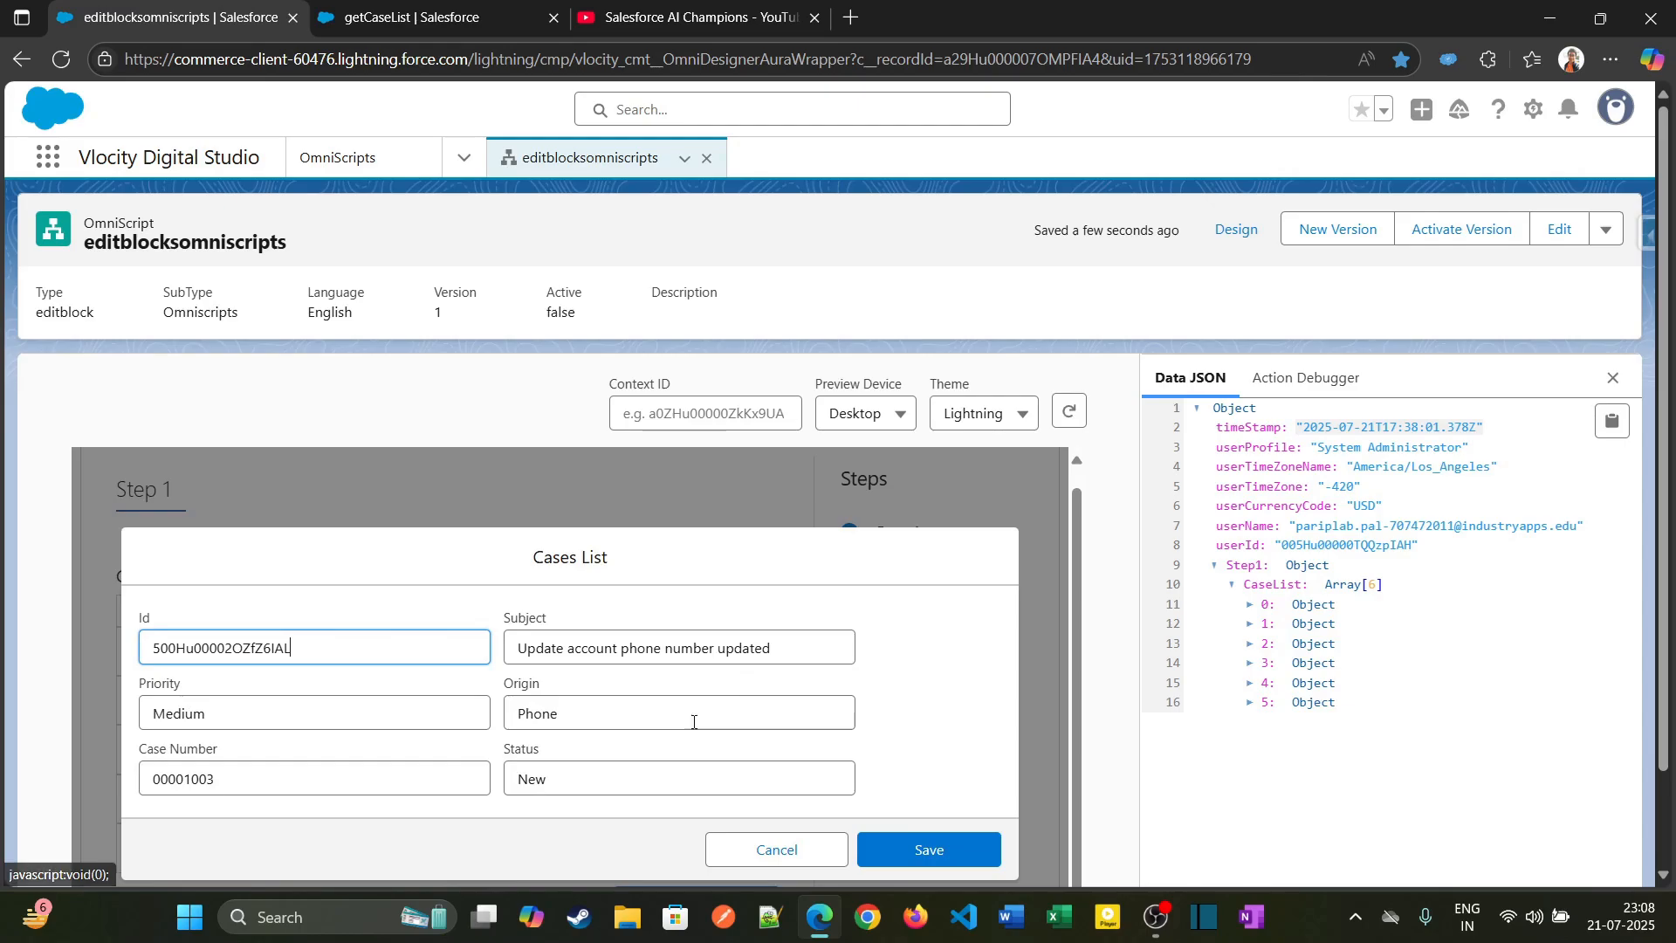
left_click(803, 854)
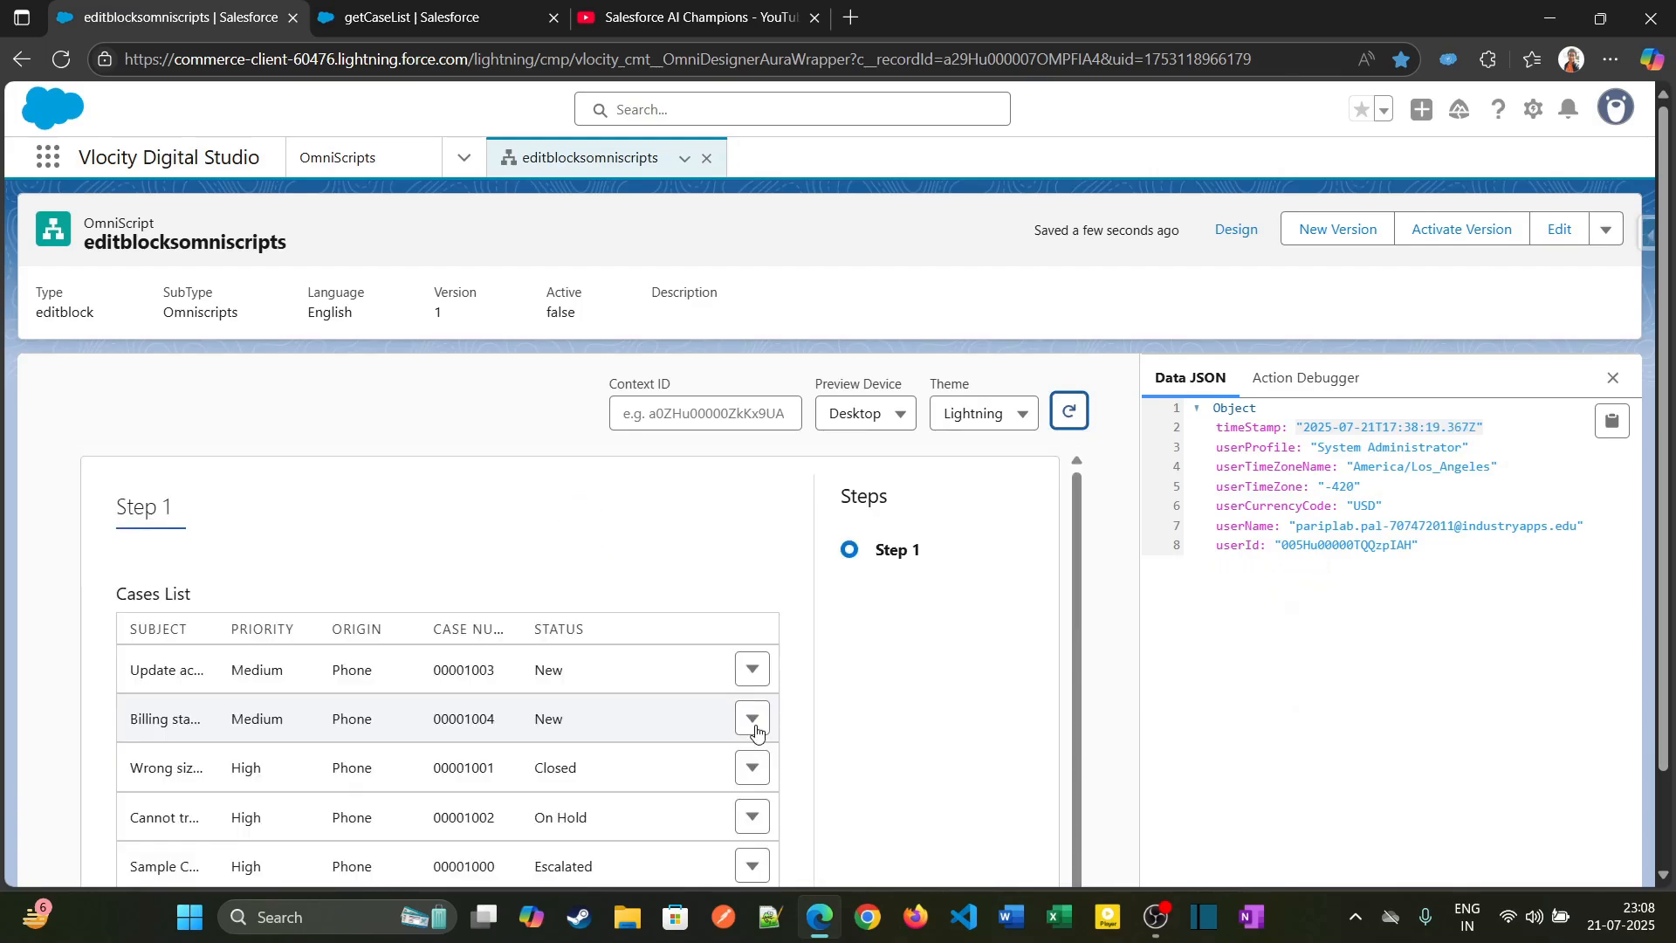
Step: Refresh the preview, open the first case for editing to check whether the Subject change persisted, and cancel
left_click(753, 726)
left_click(742, 713)
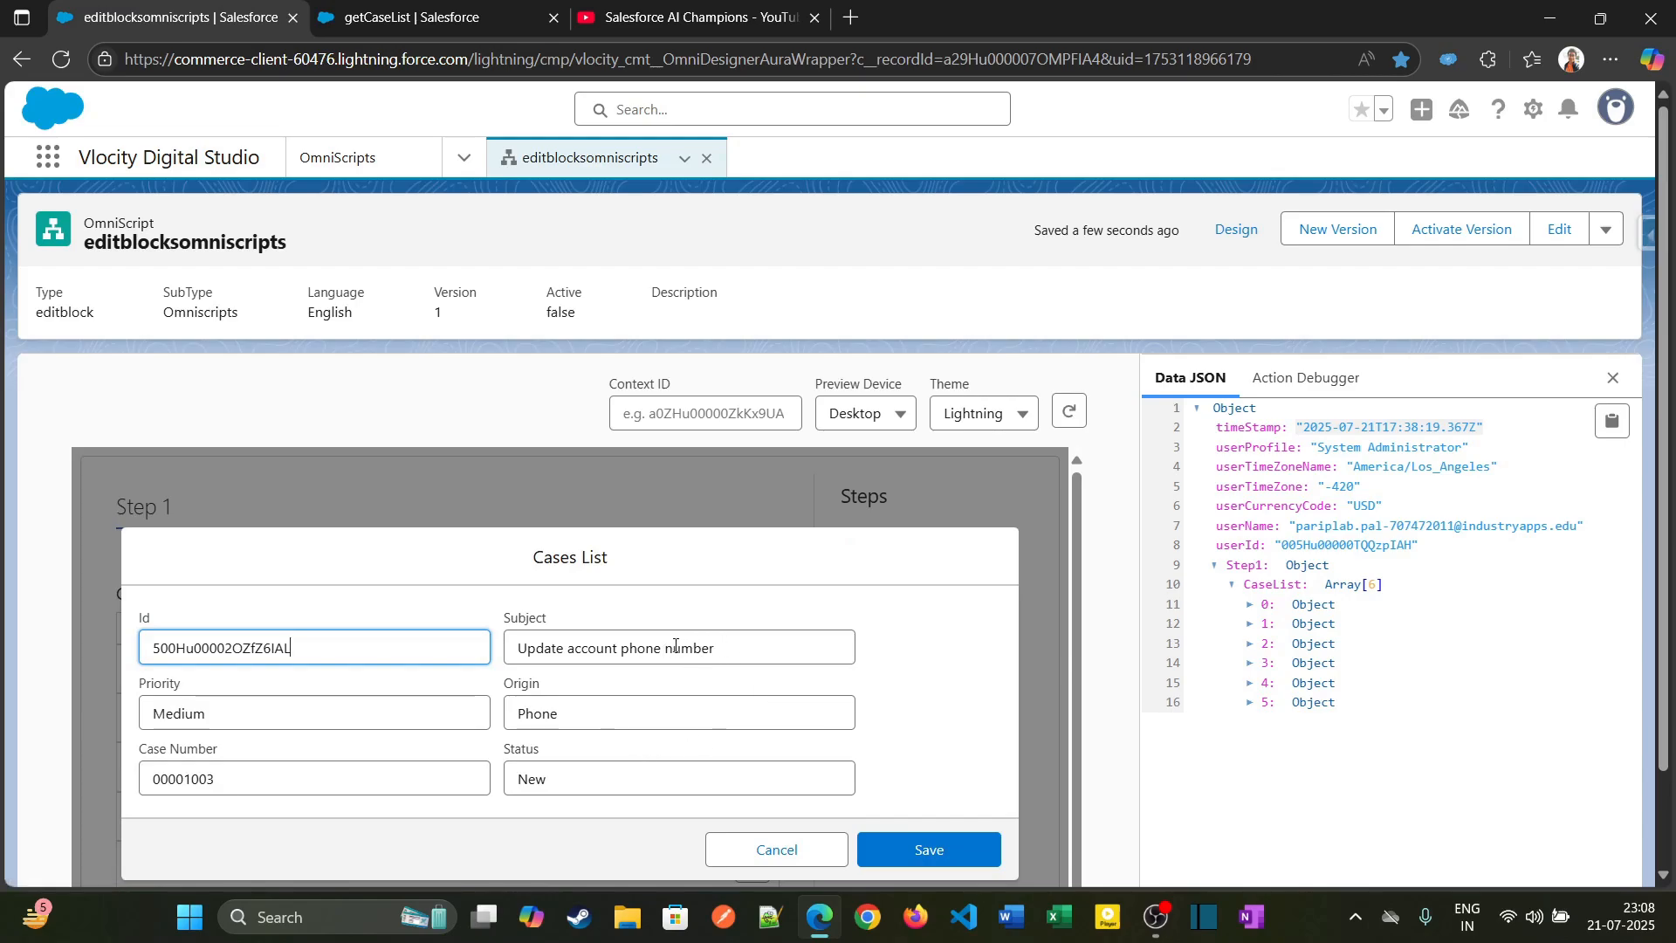
left_click(738, 650)
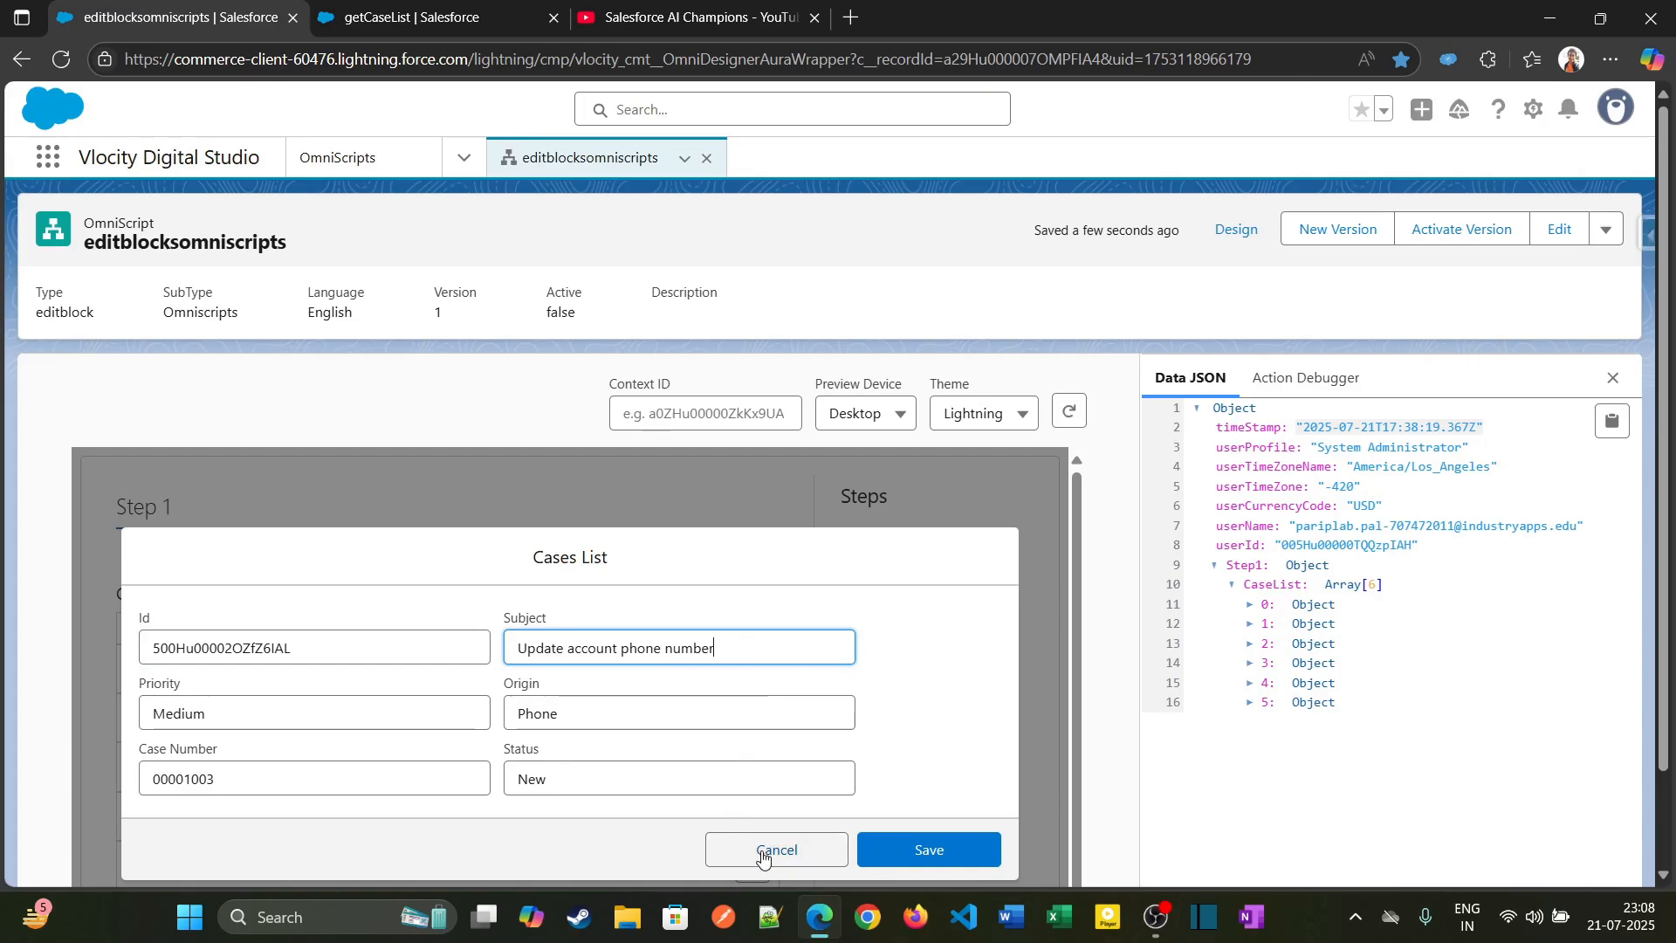
left_click(790, 851)
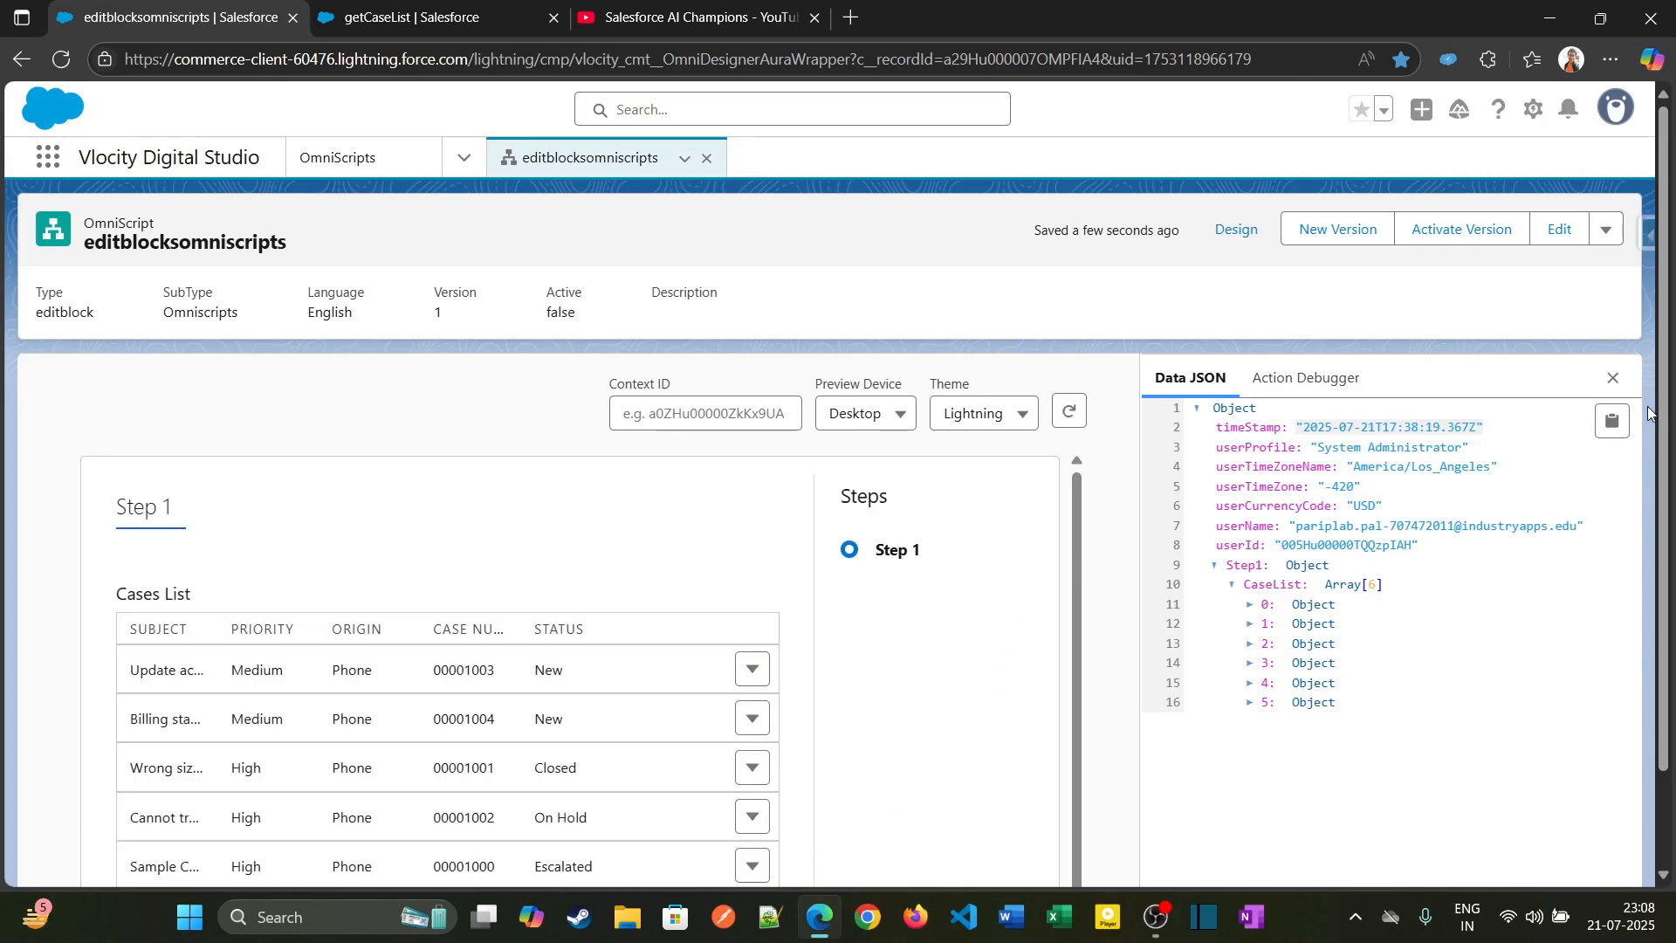
scroll(1649, 412, "down", 1)
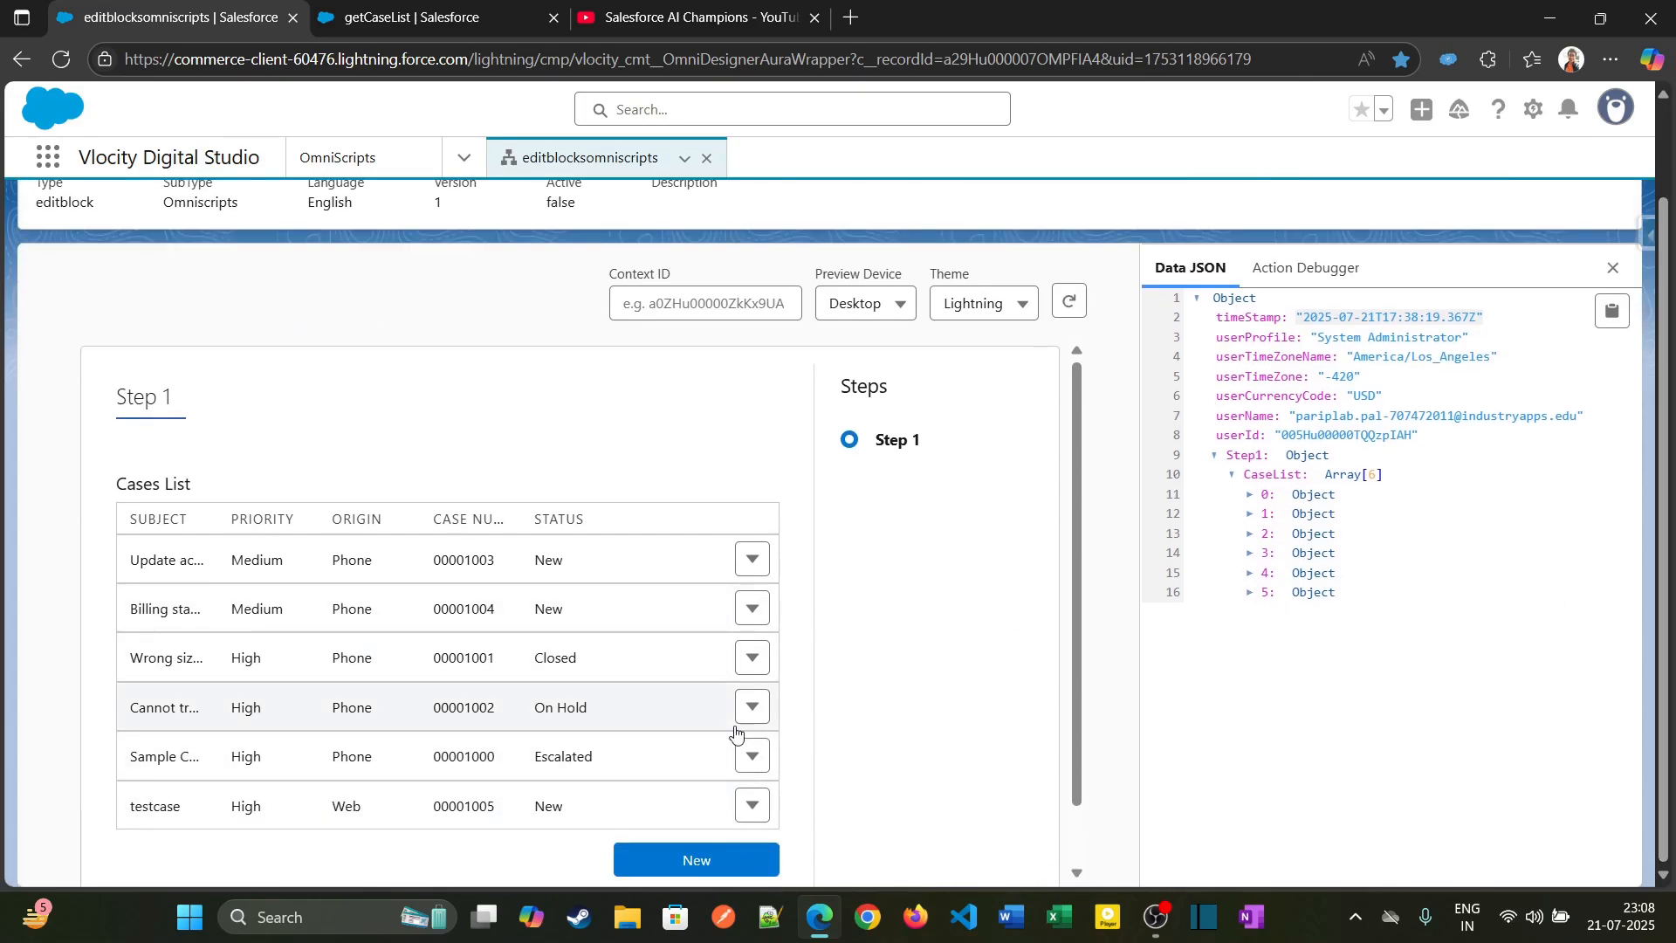
scroll(1203, 609, "up", 1)
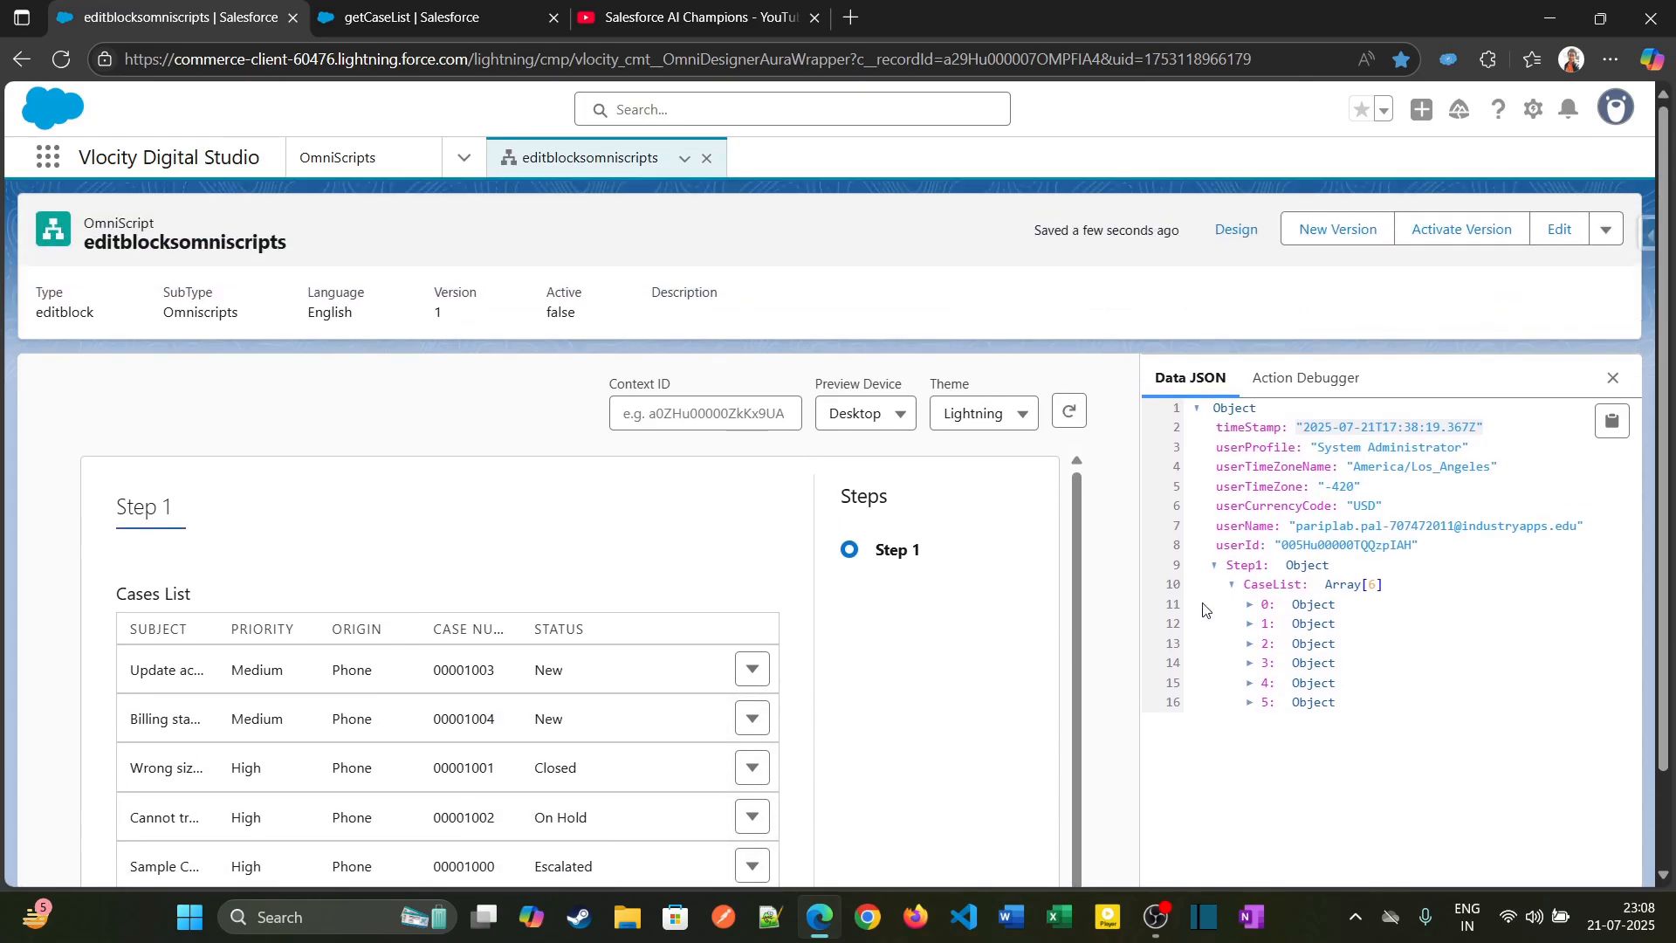
Step: Return to the design view, search the elements for "remot" and add a Remote Action inside the Cases List edit block beside Status
left_click(1233, 231)
scroll(786, 716, "down", 1)
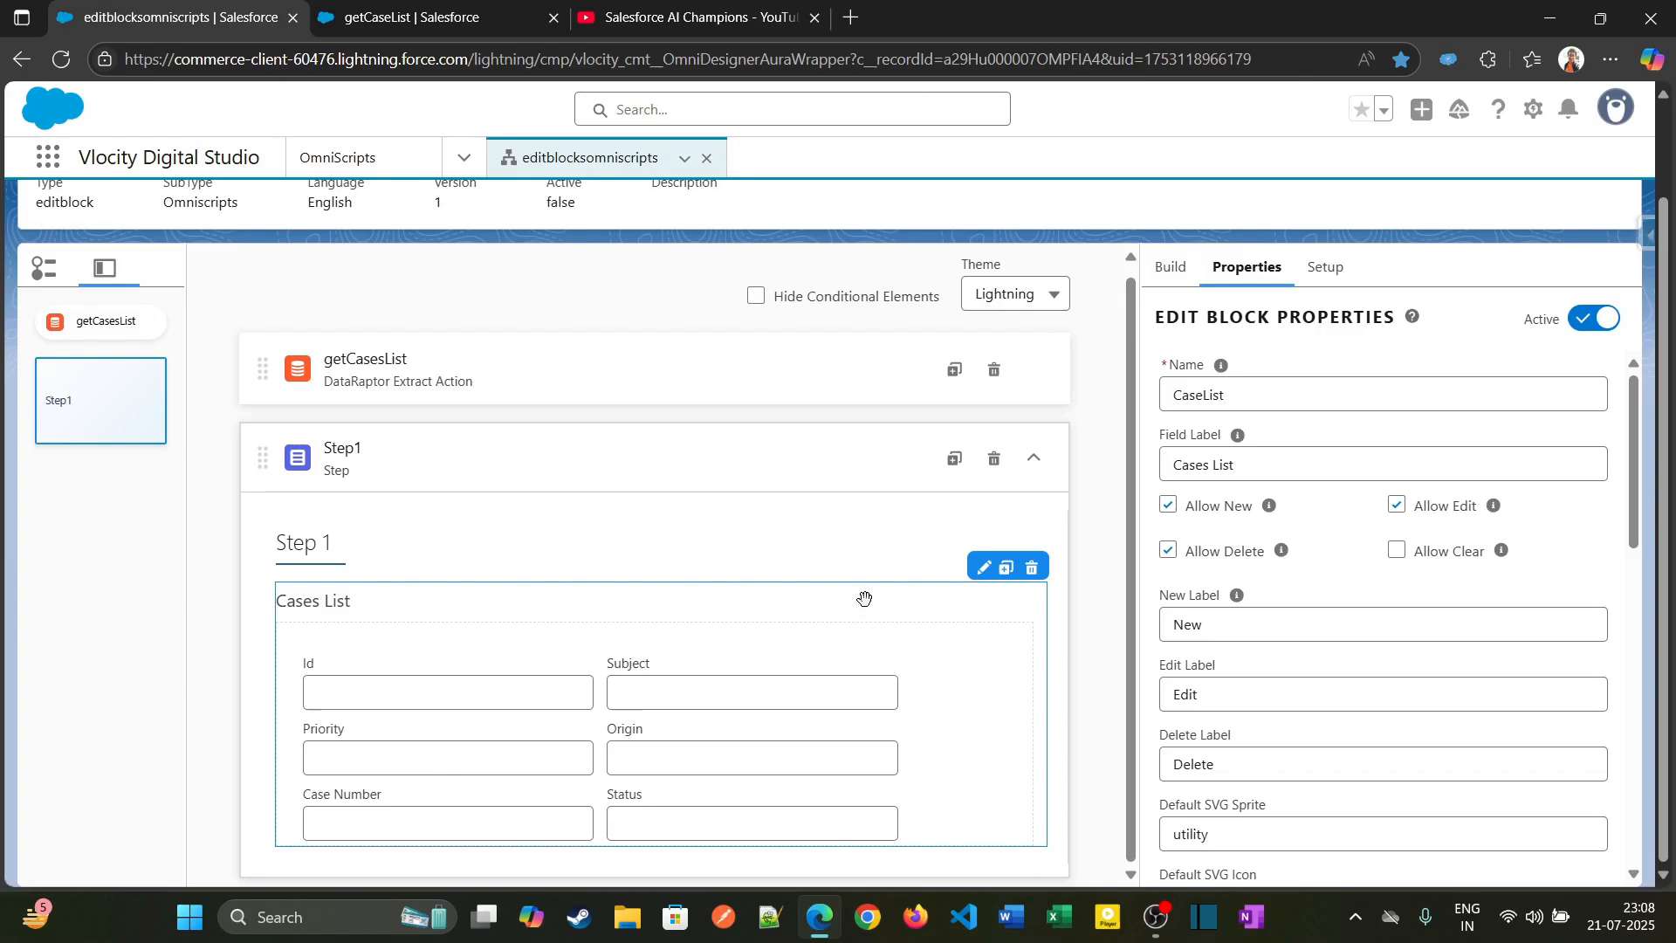
left_click(1186, 282)
left_click(1203, 329)
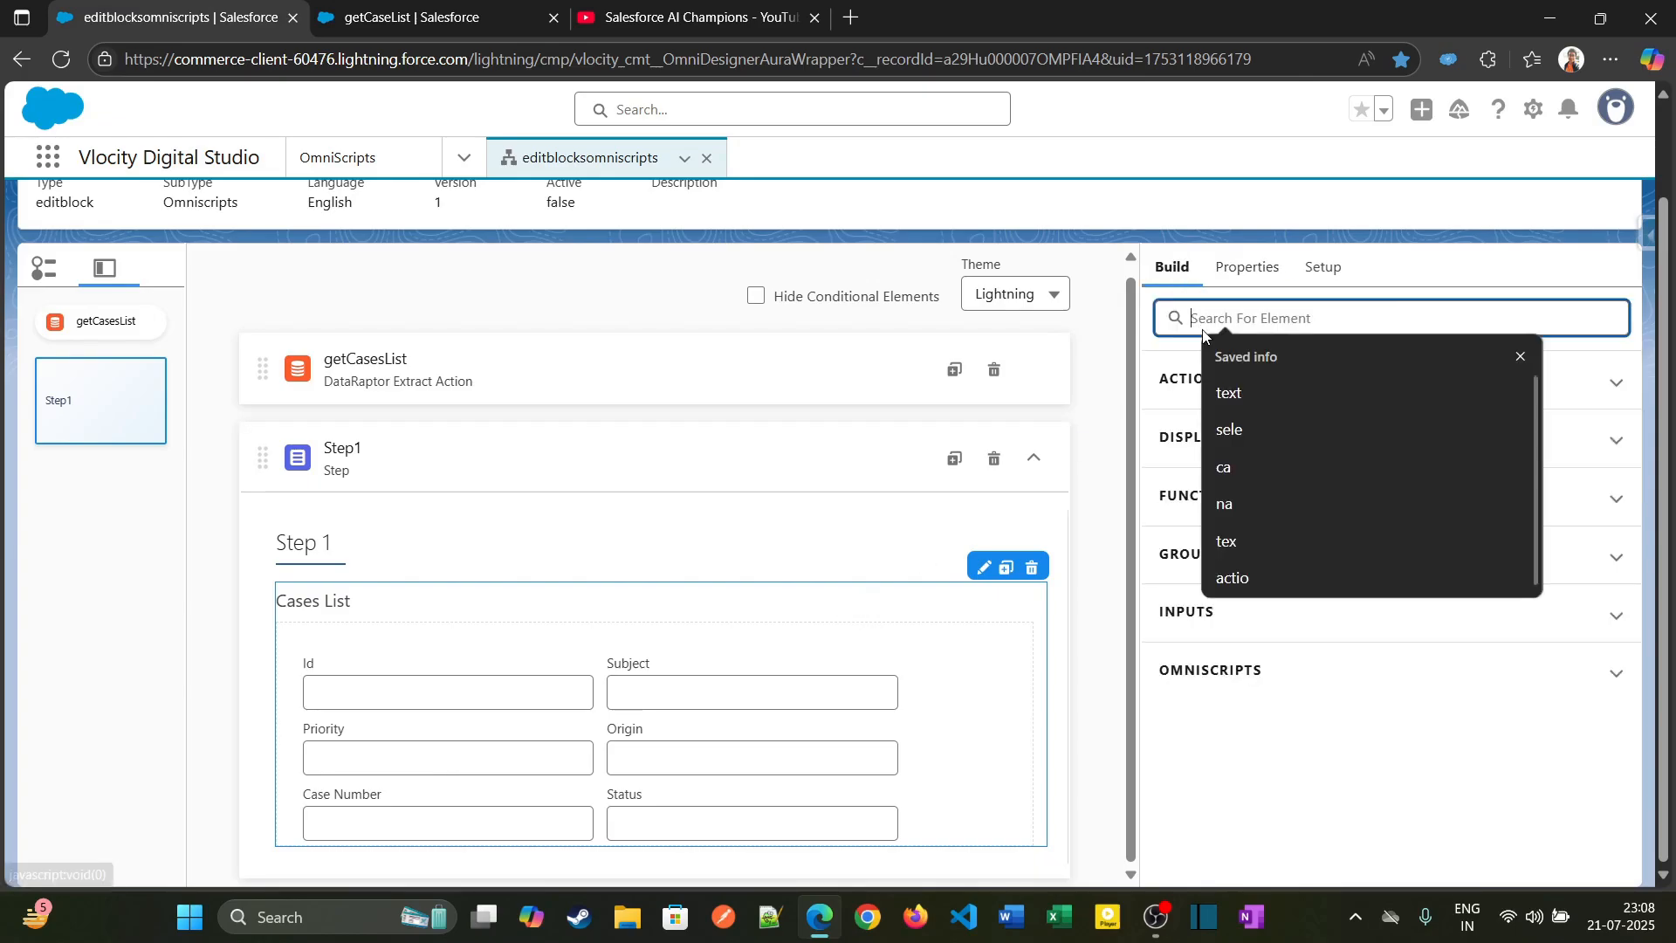
type("remp")
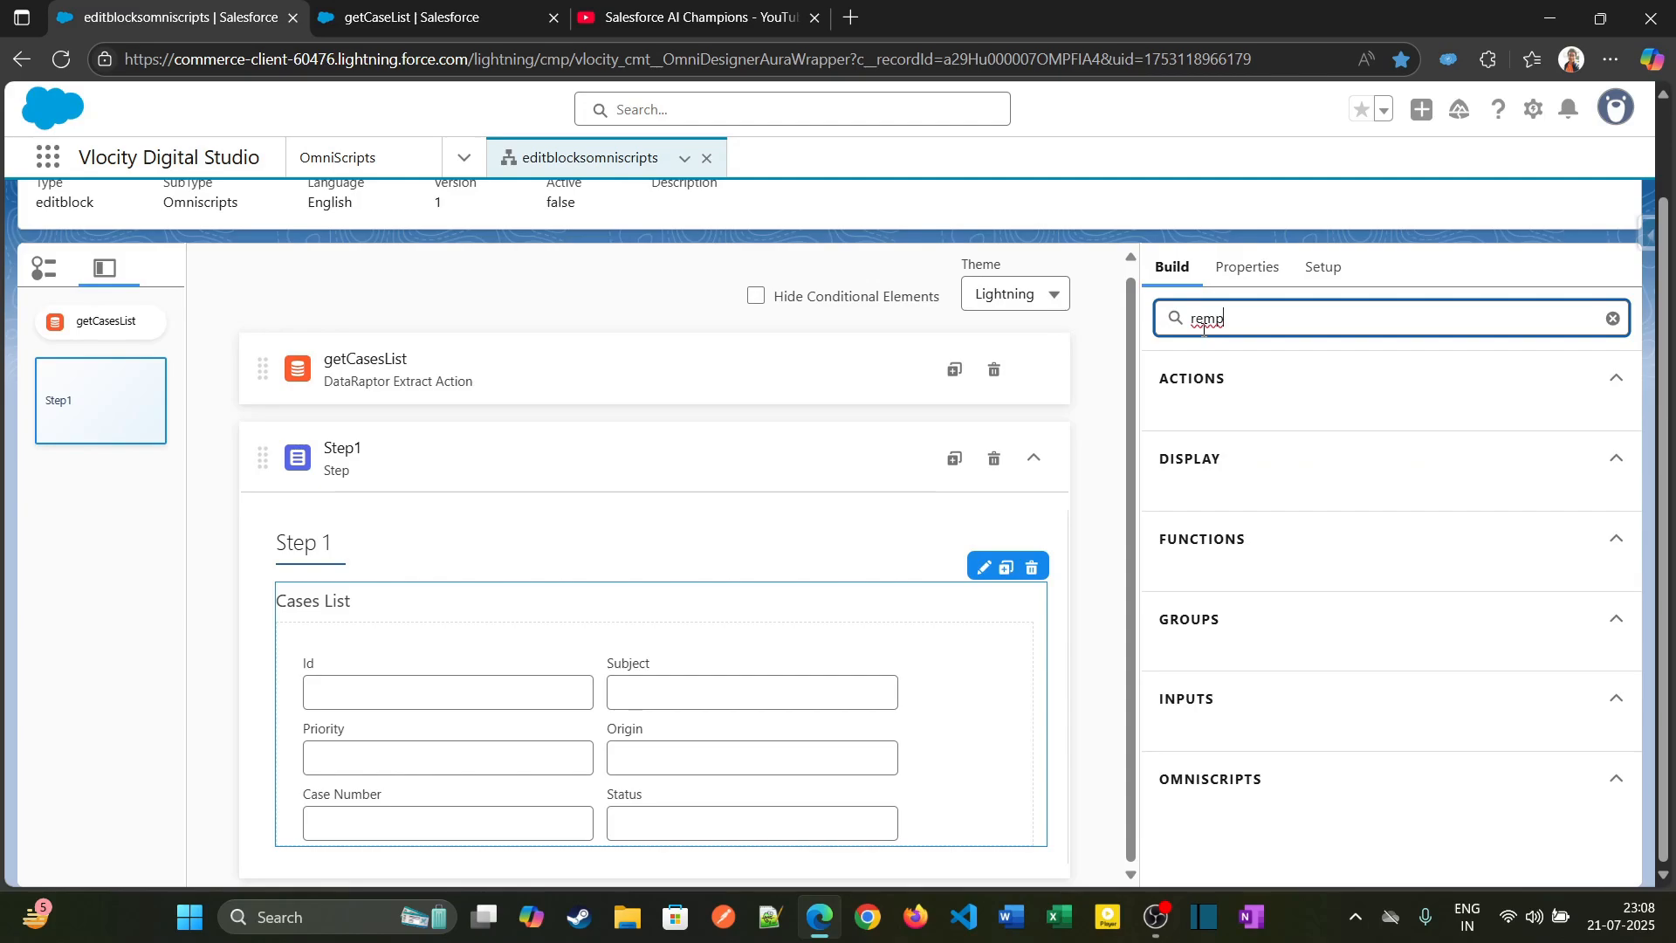
key("BackSpace")
type("ot")
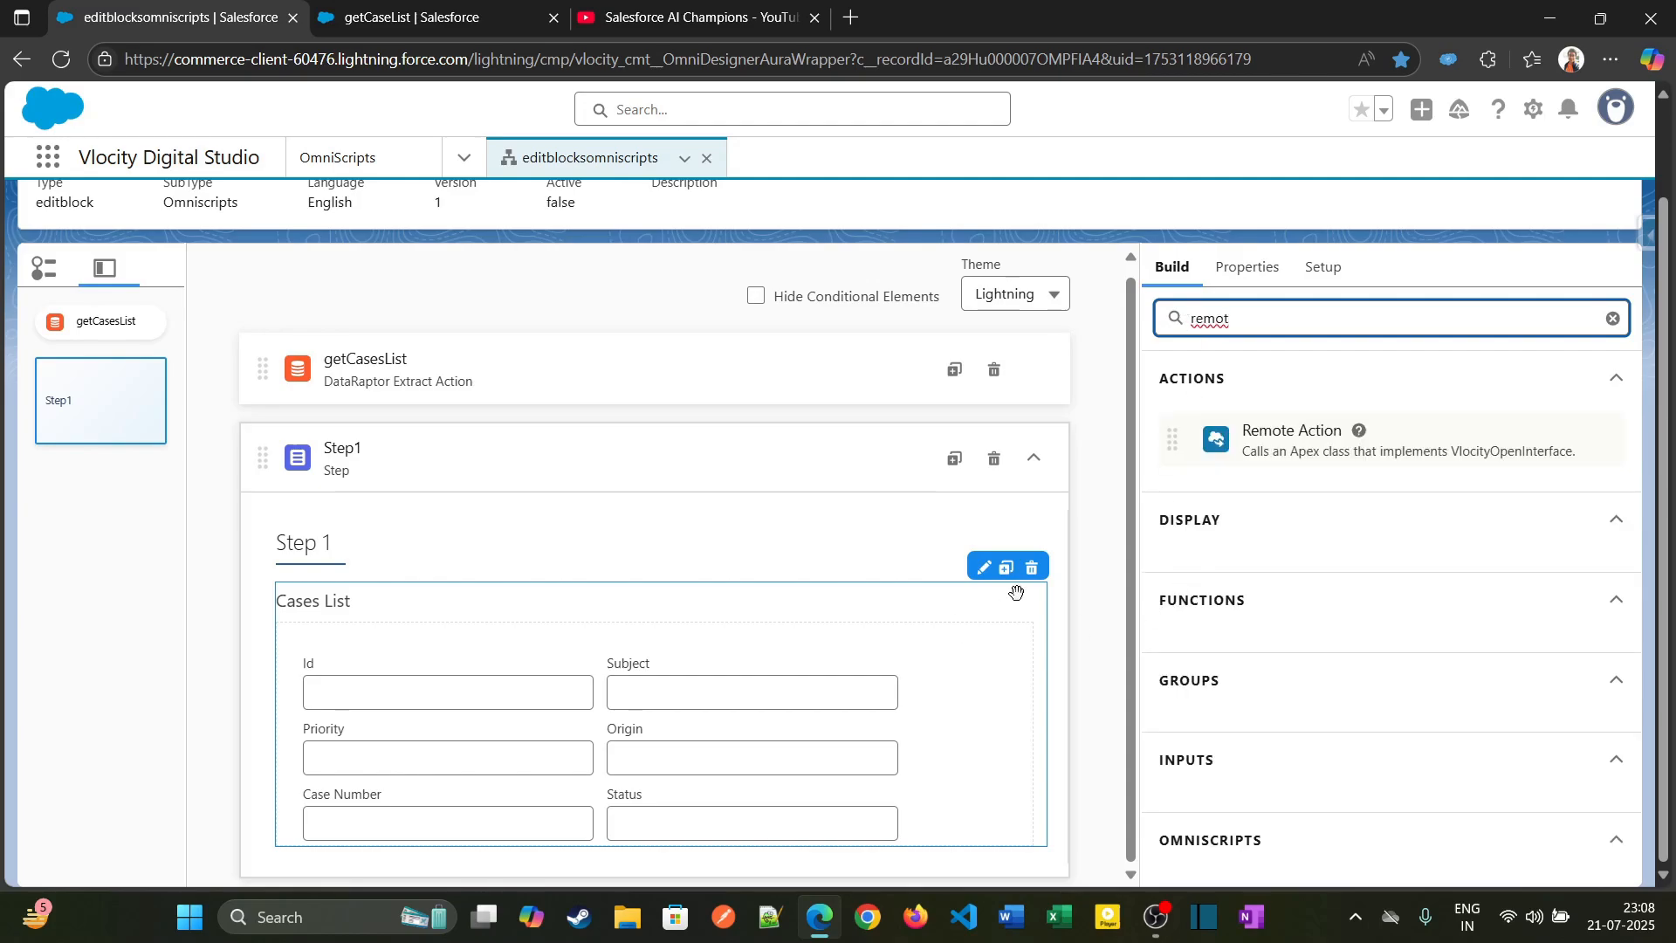
left_click_drag(1247, 417, 886, 796)
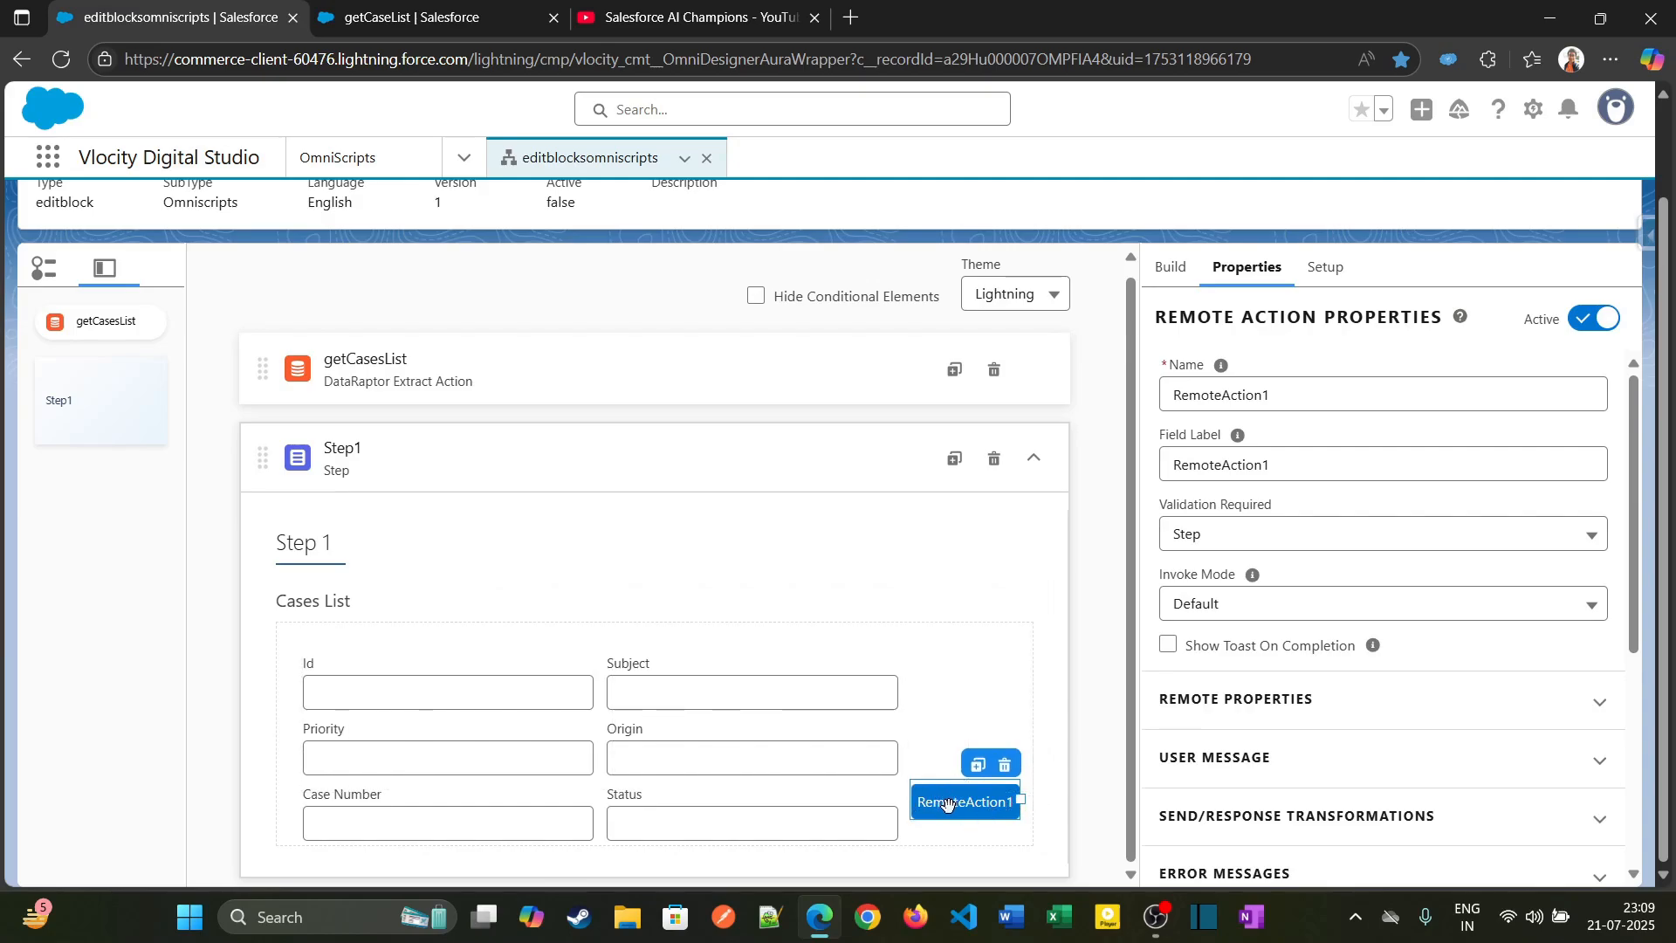
double_click(1305, 381)
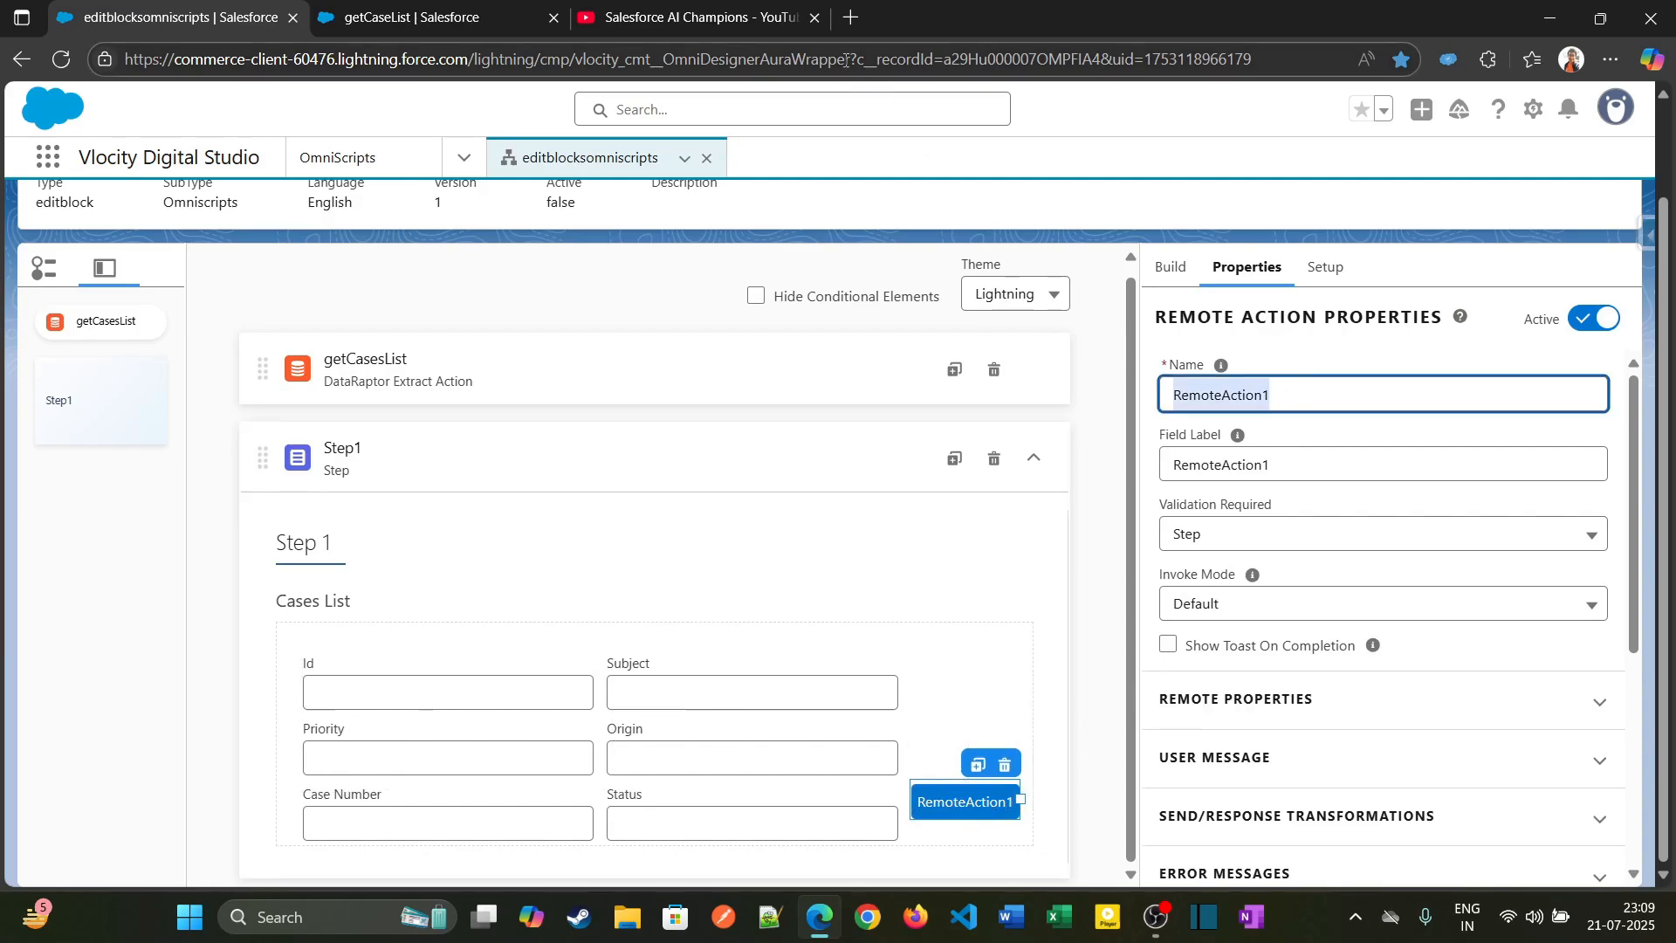
Step: Search the web for "edit blocks in omniscripts remote action" in a new tab and open Salesforce's "Manage Records with an Edit Block" article
left_click(851, 17)
type("edit")
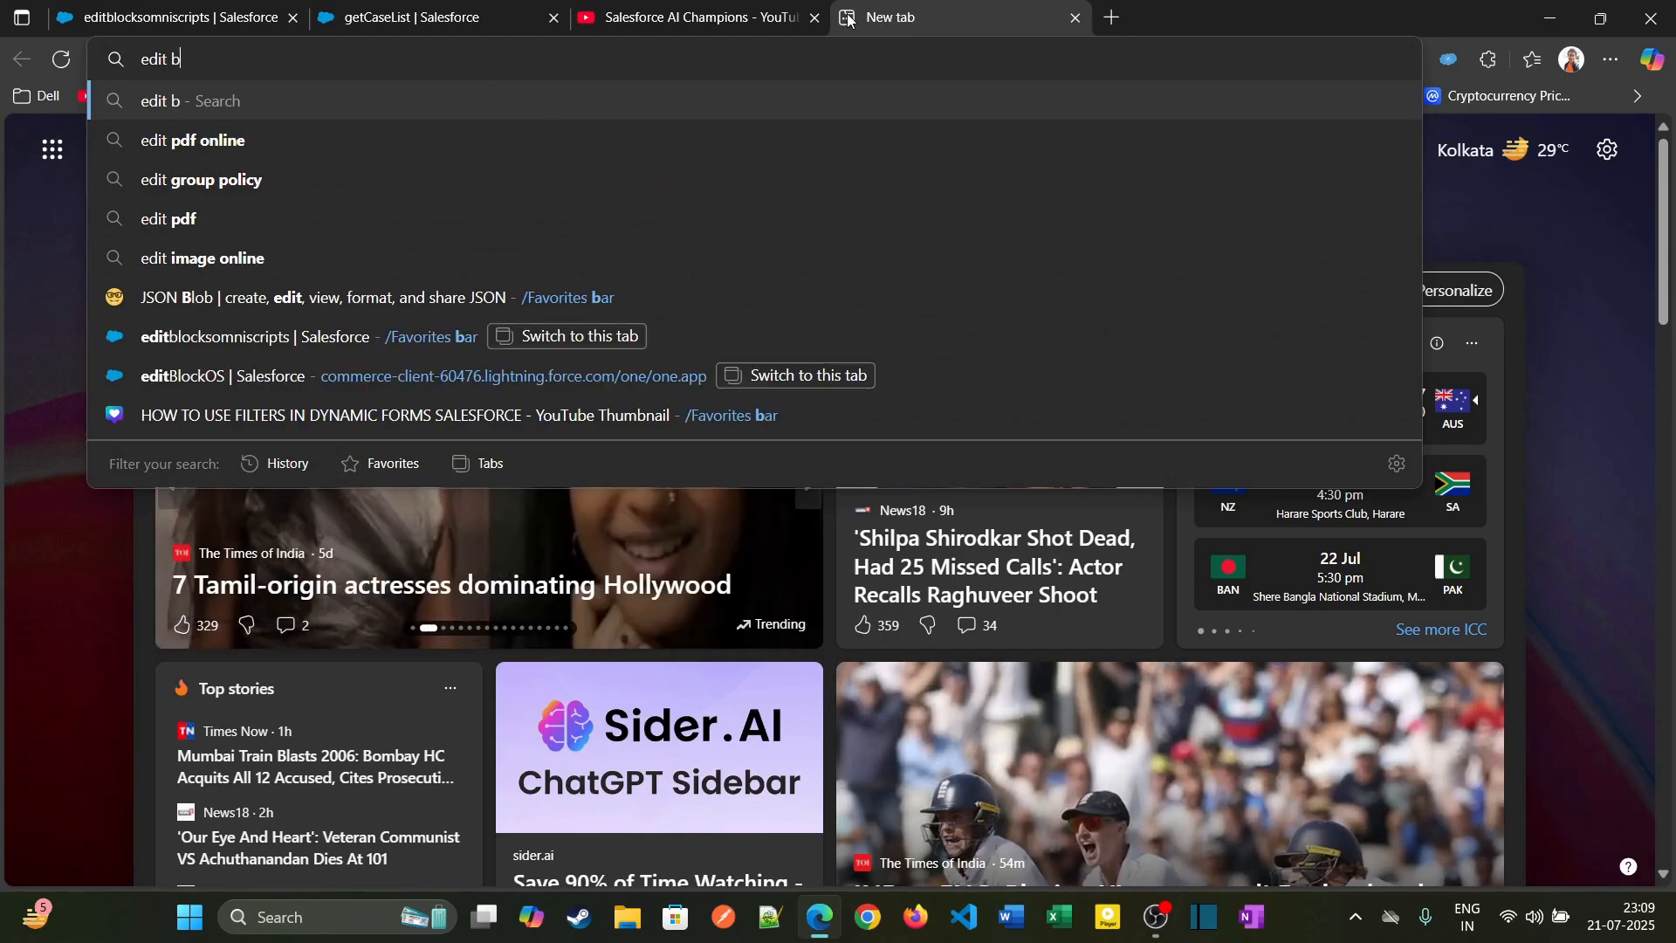
type("blocl")
key("BackSpace")
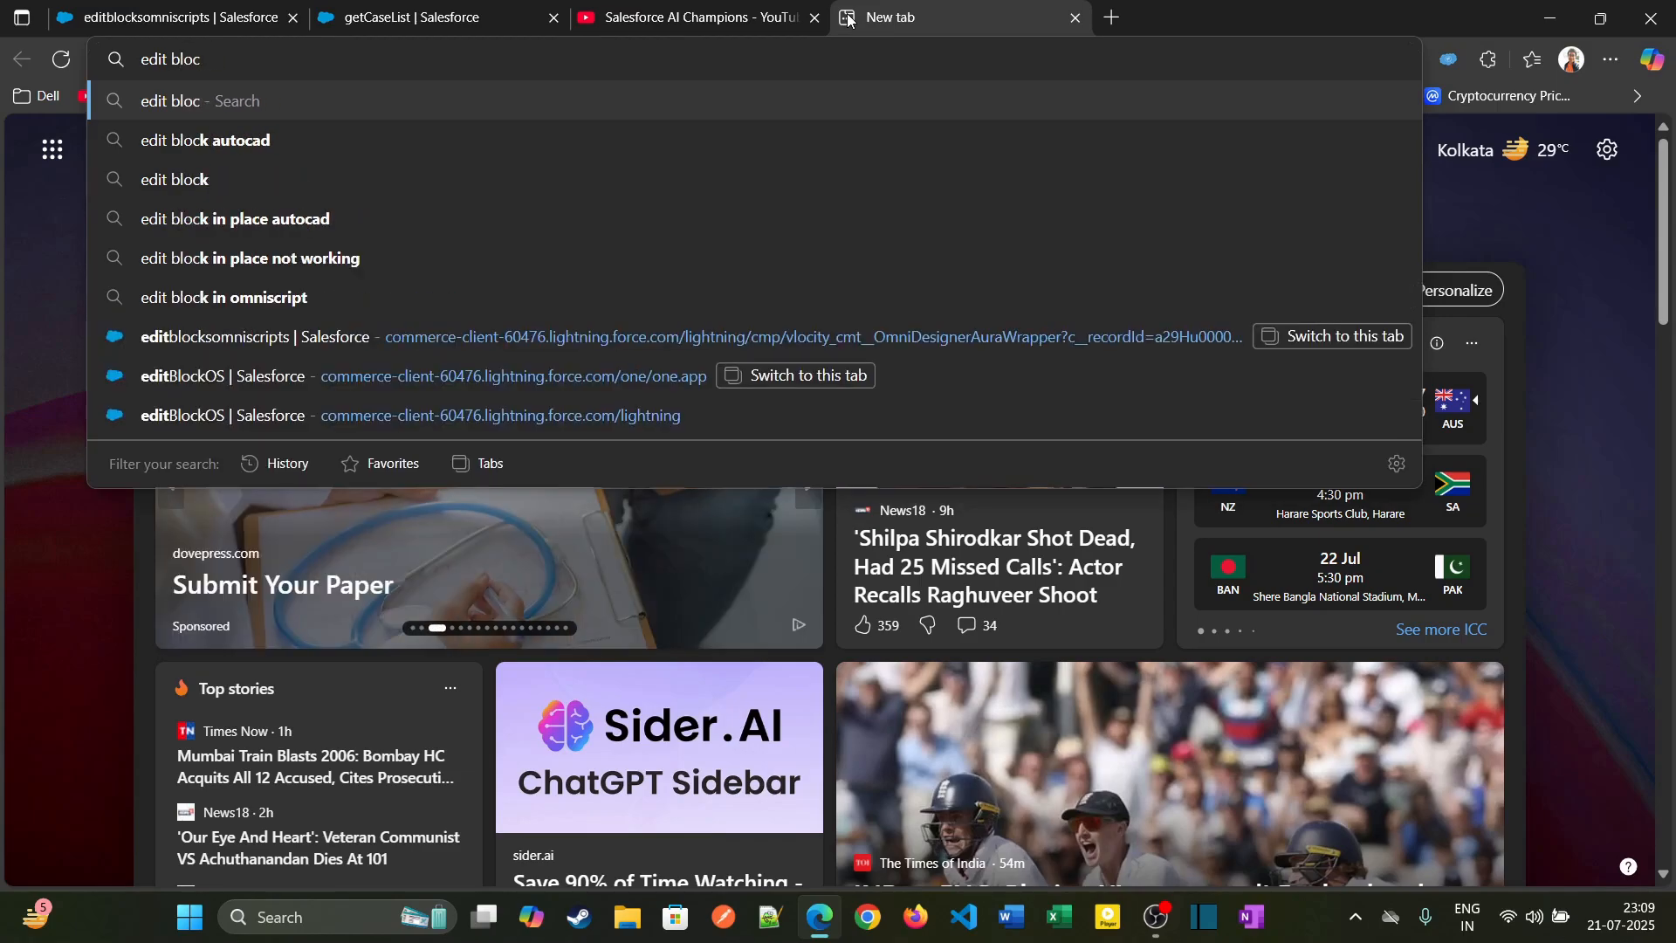
type("ks")
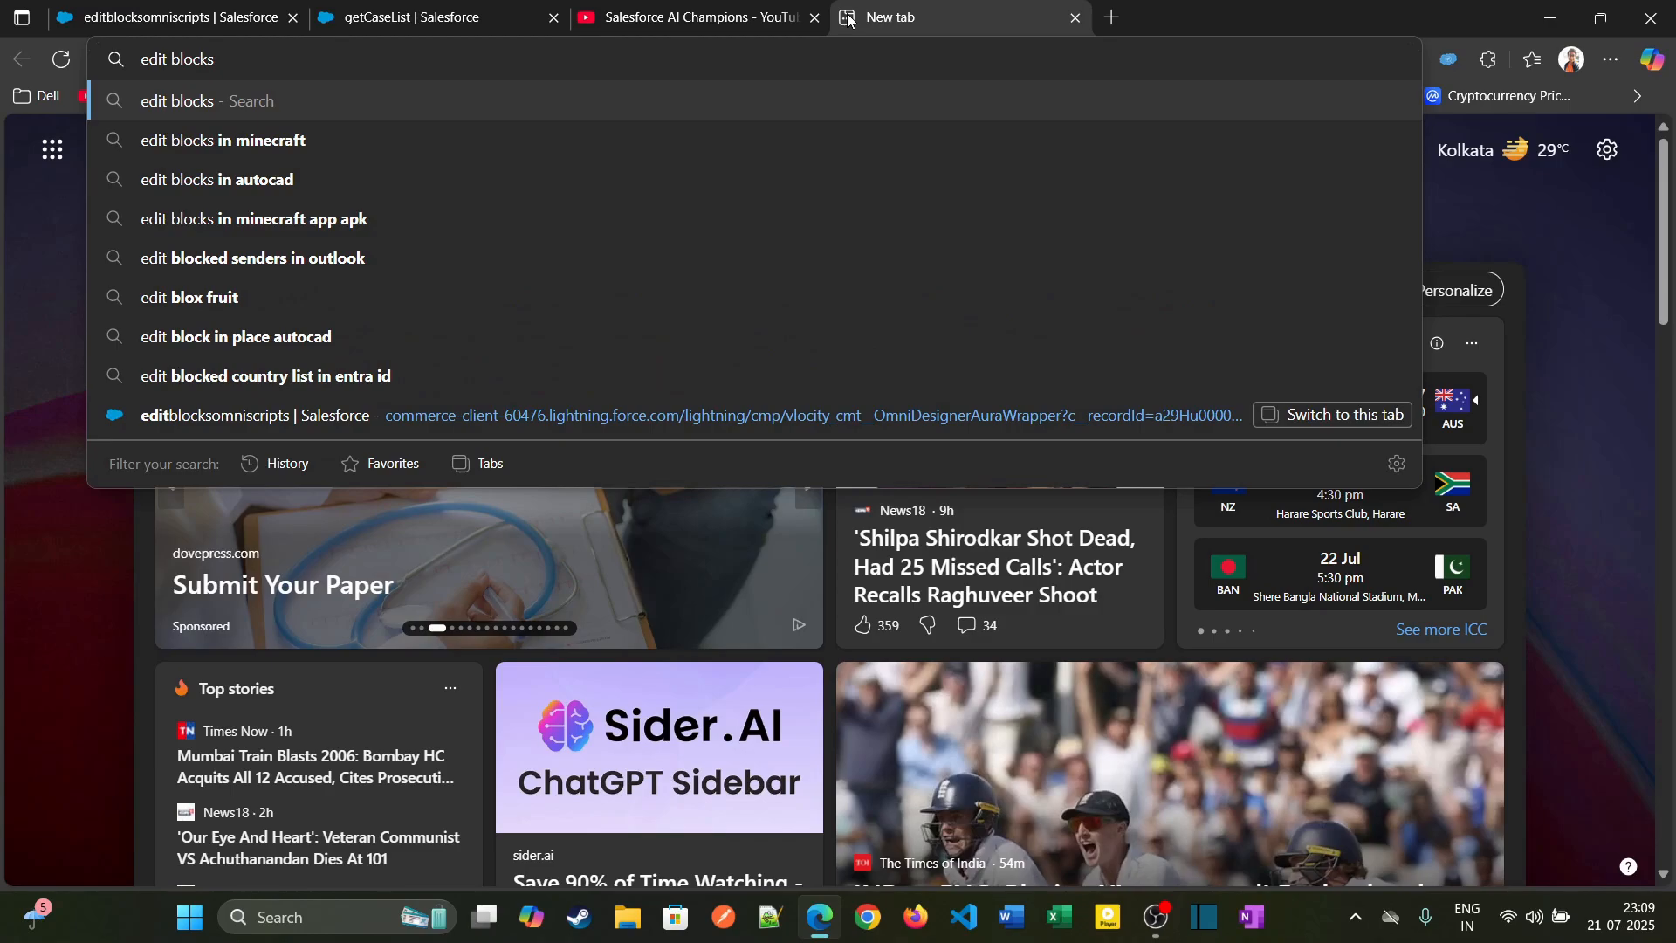
type(" in omni")
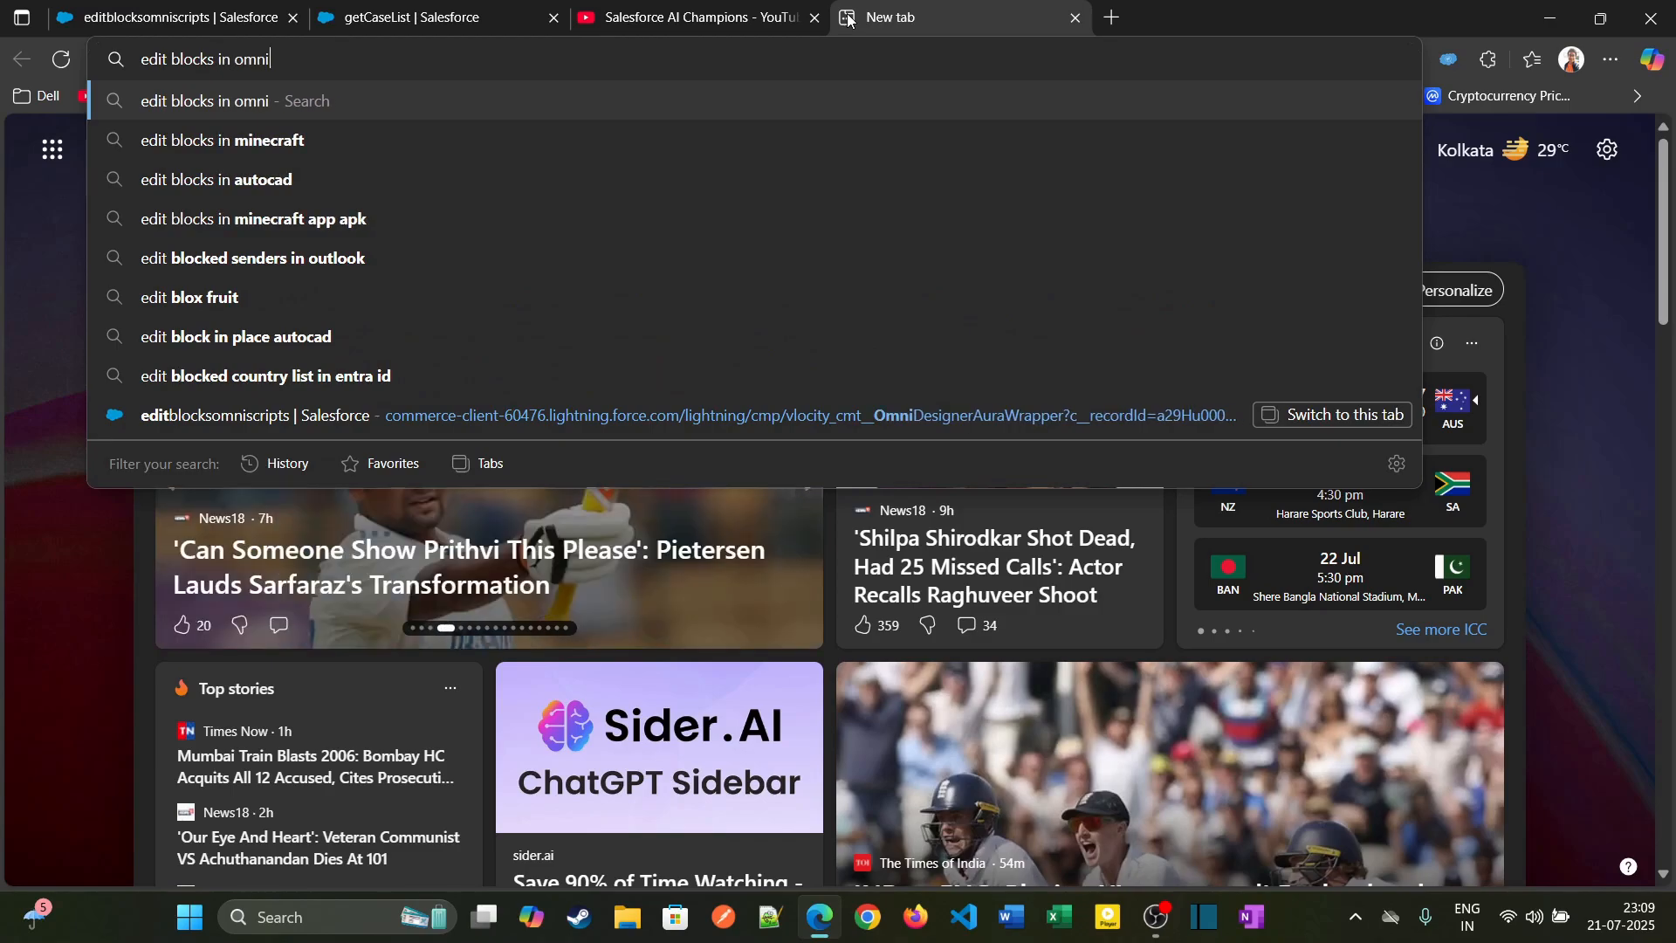
type("scripts re")
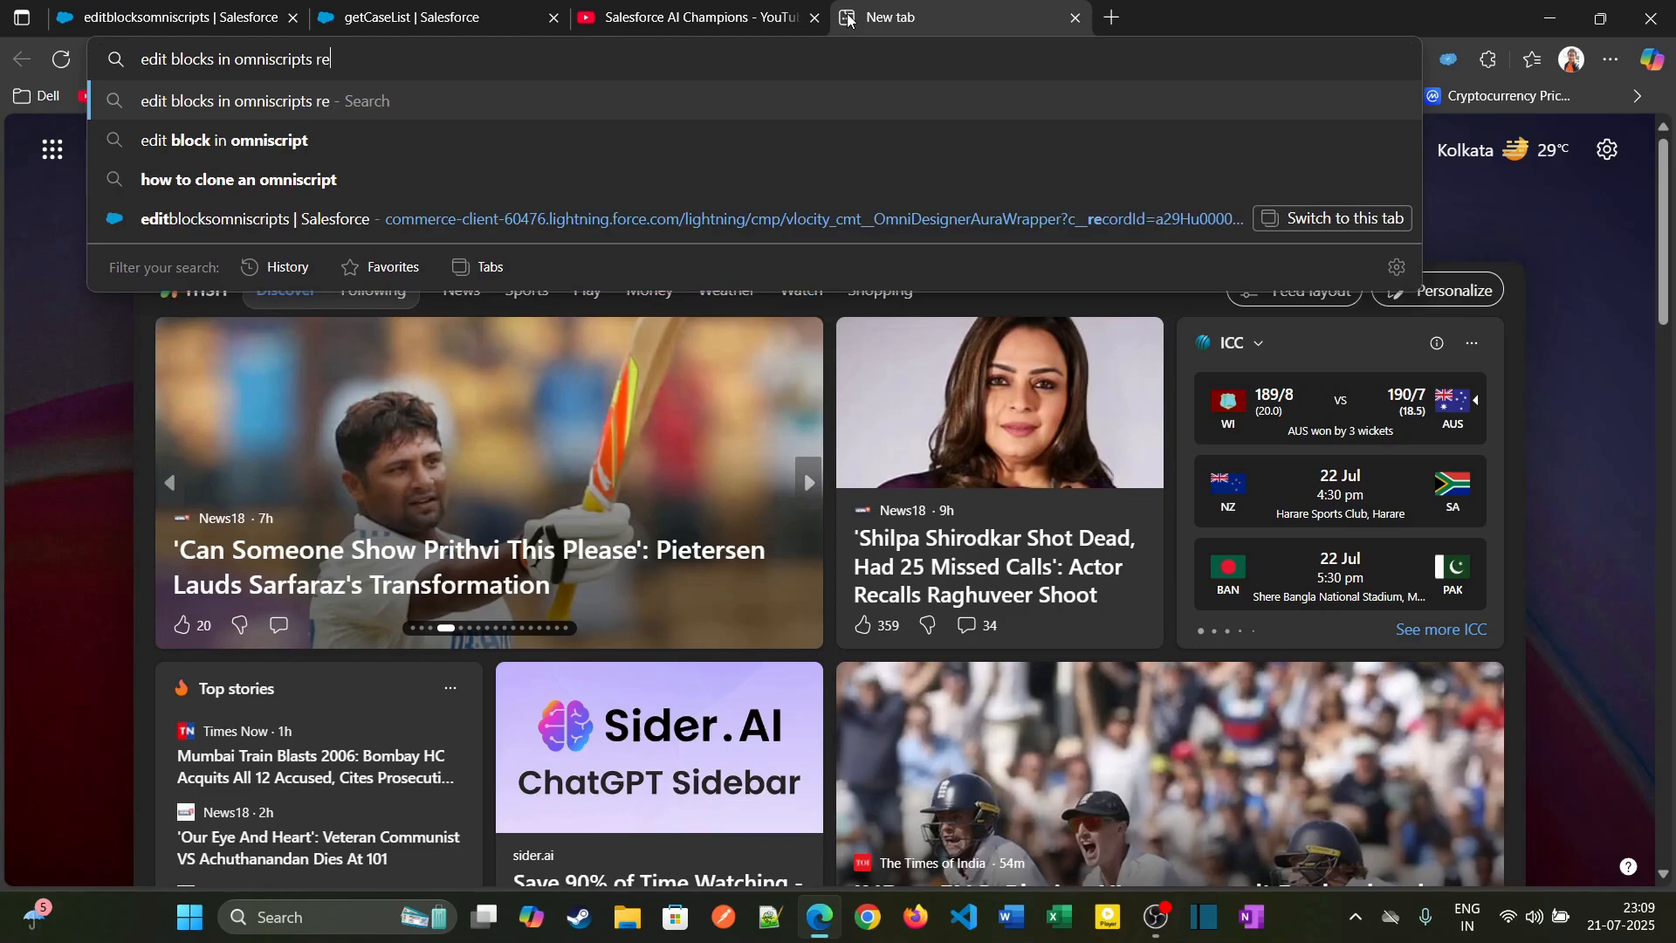
type("mote action")
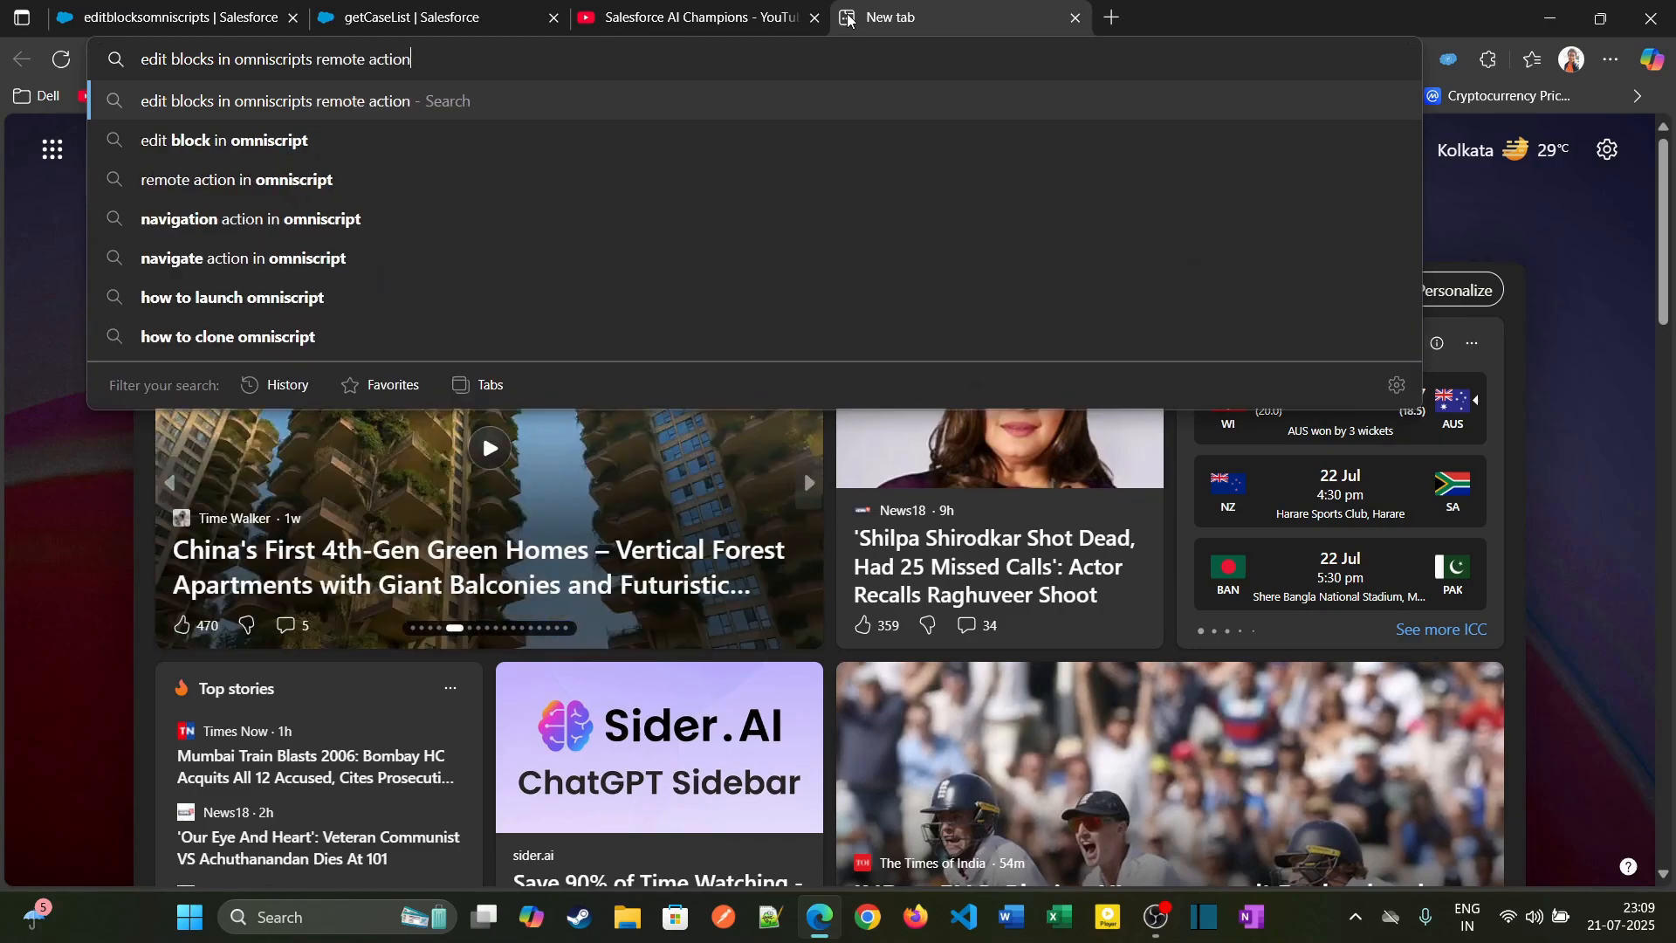
key("Return")
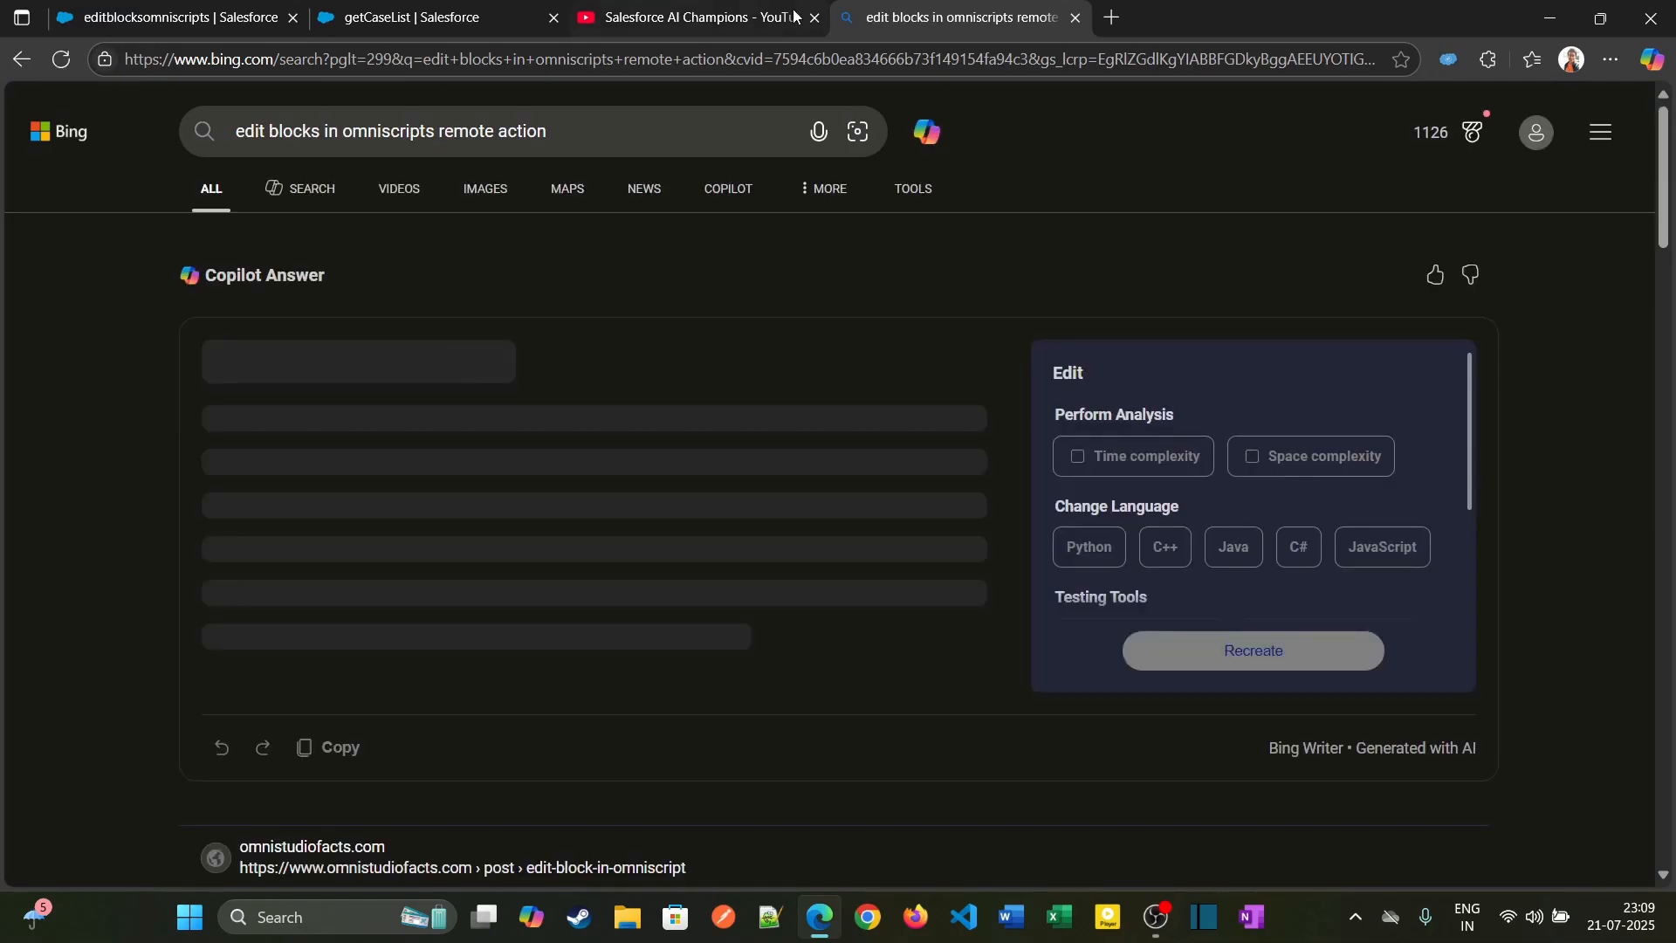
scroll(447, 482, "down", 4)
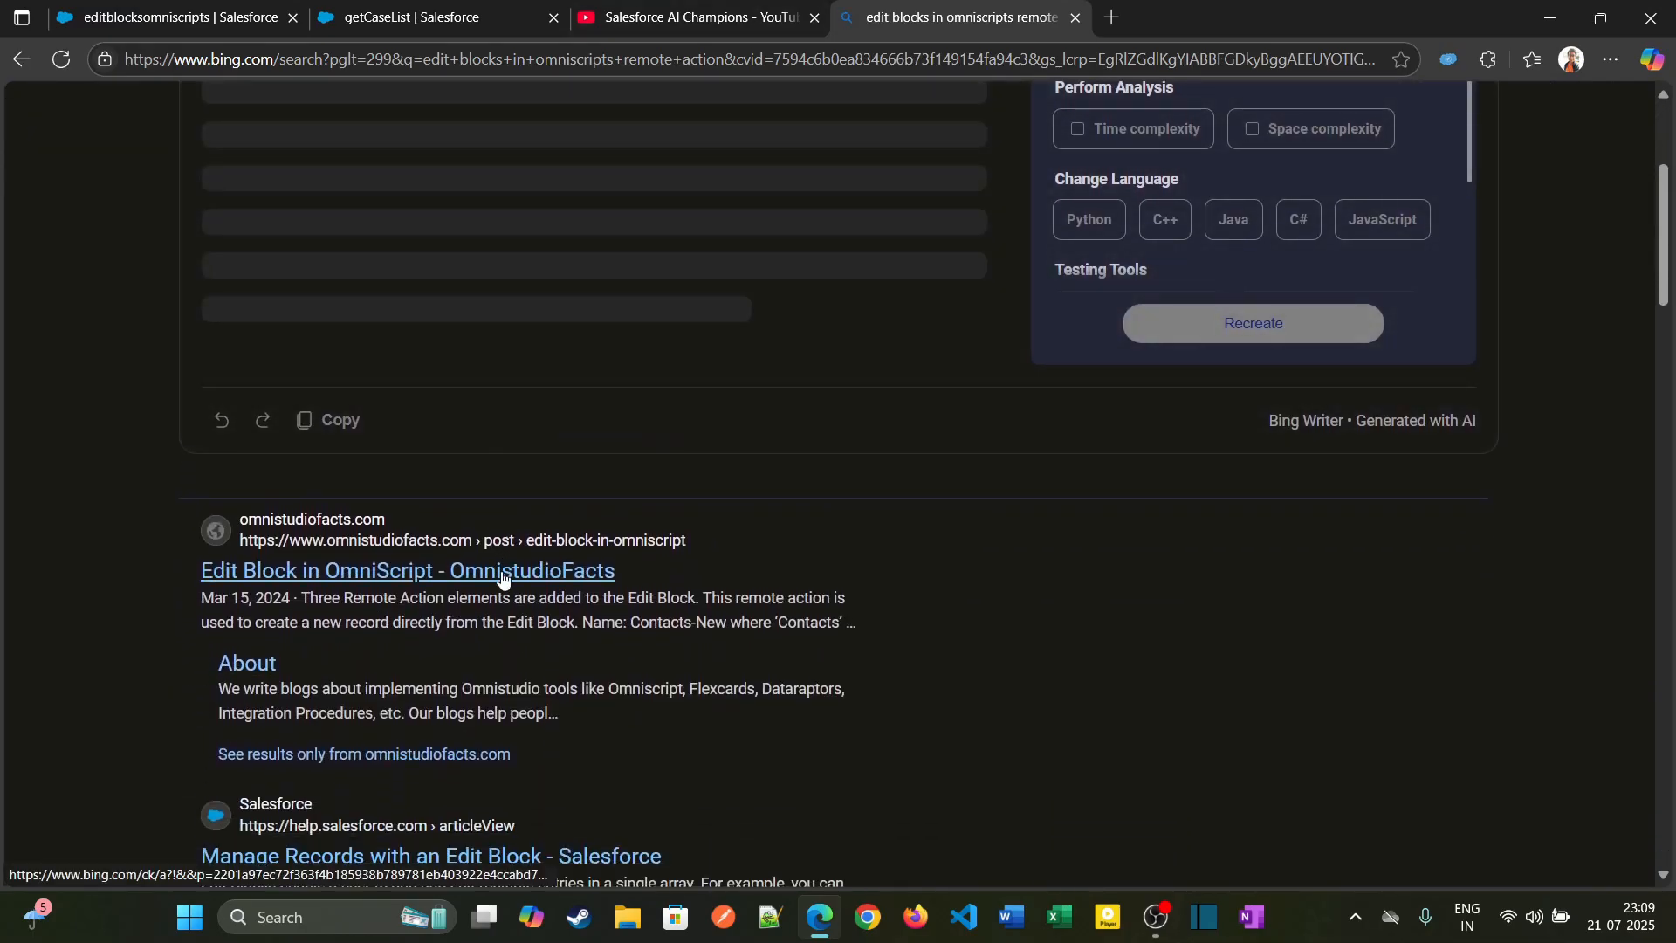
scroll(515, 563, "down", 4)
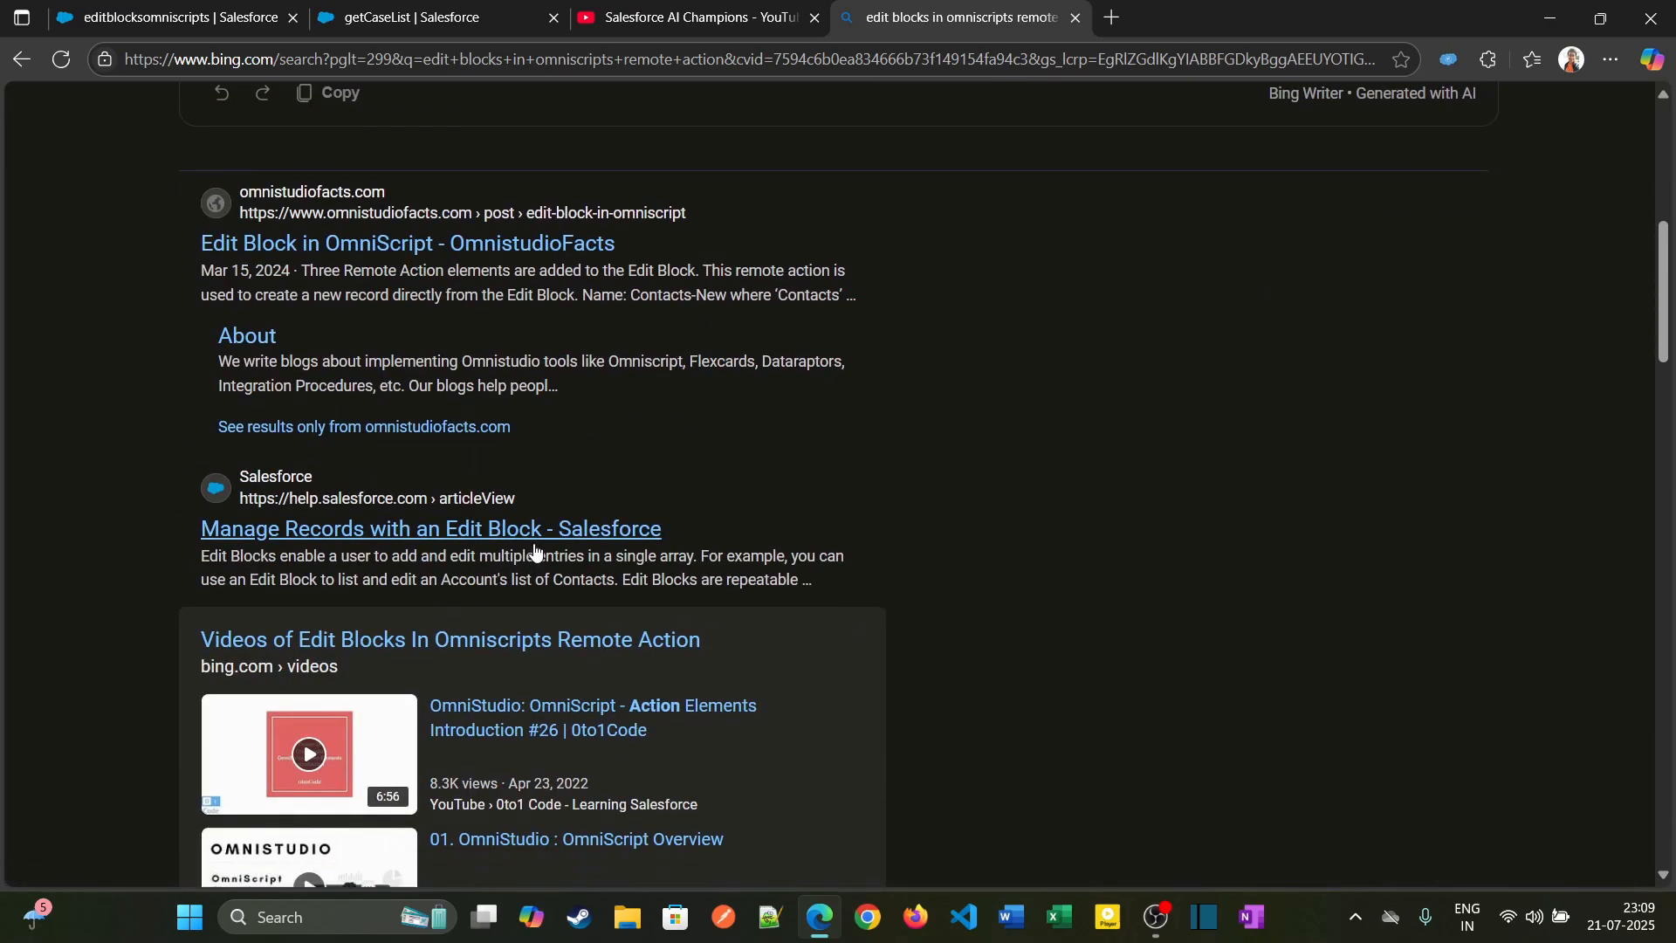
left_click(537, 543)
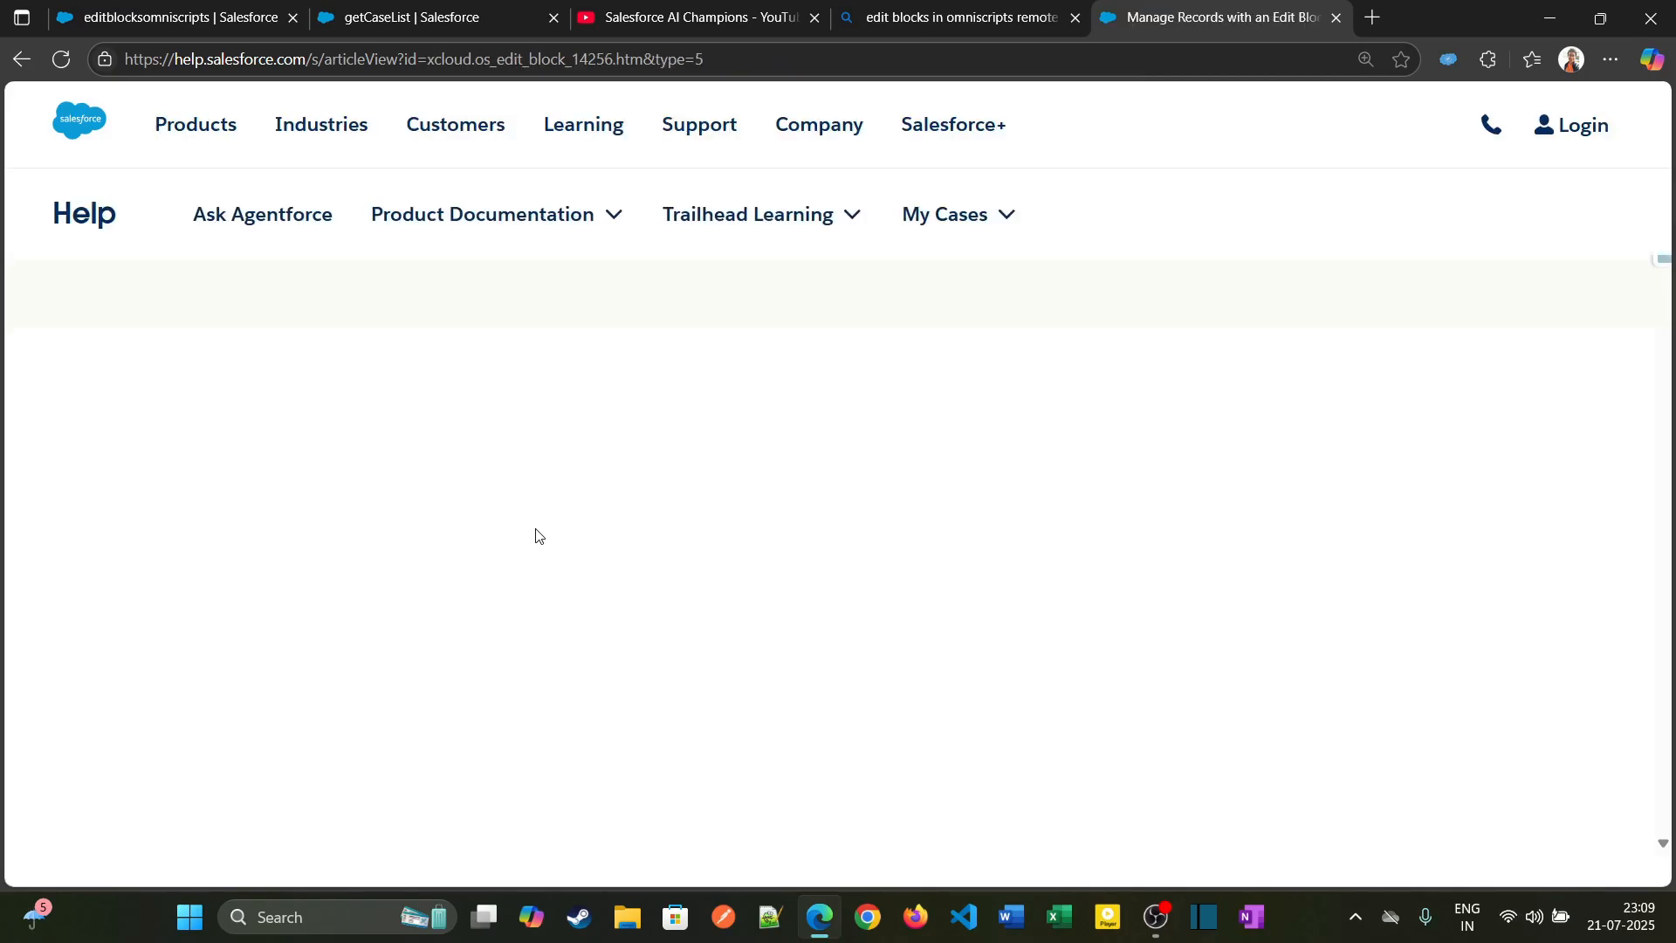
Step: Skim the article and open its subtopic "Add, Edit, and Delete Records with Edit Block Actions" at the default actions table
scroll(576, 567, "down", 15)
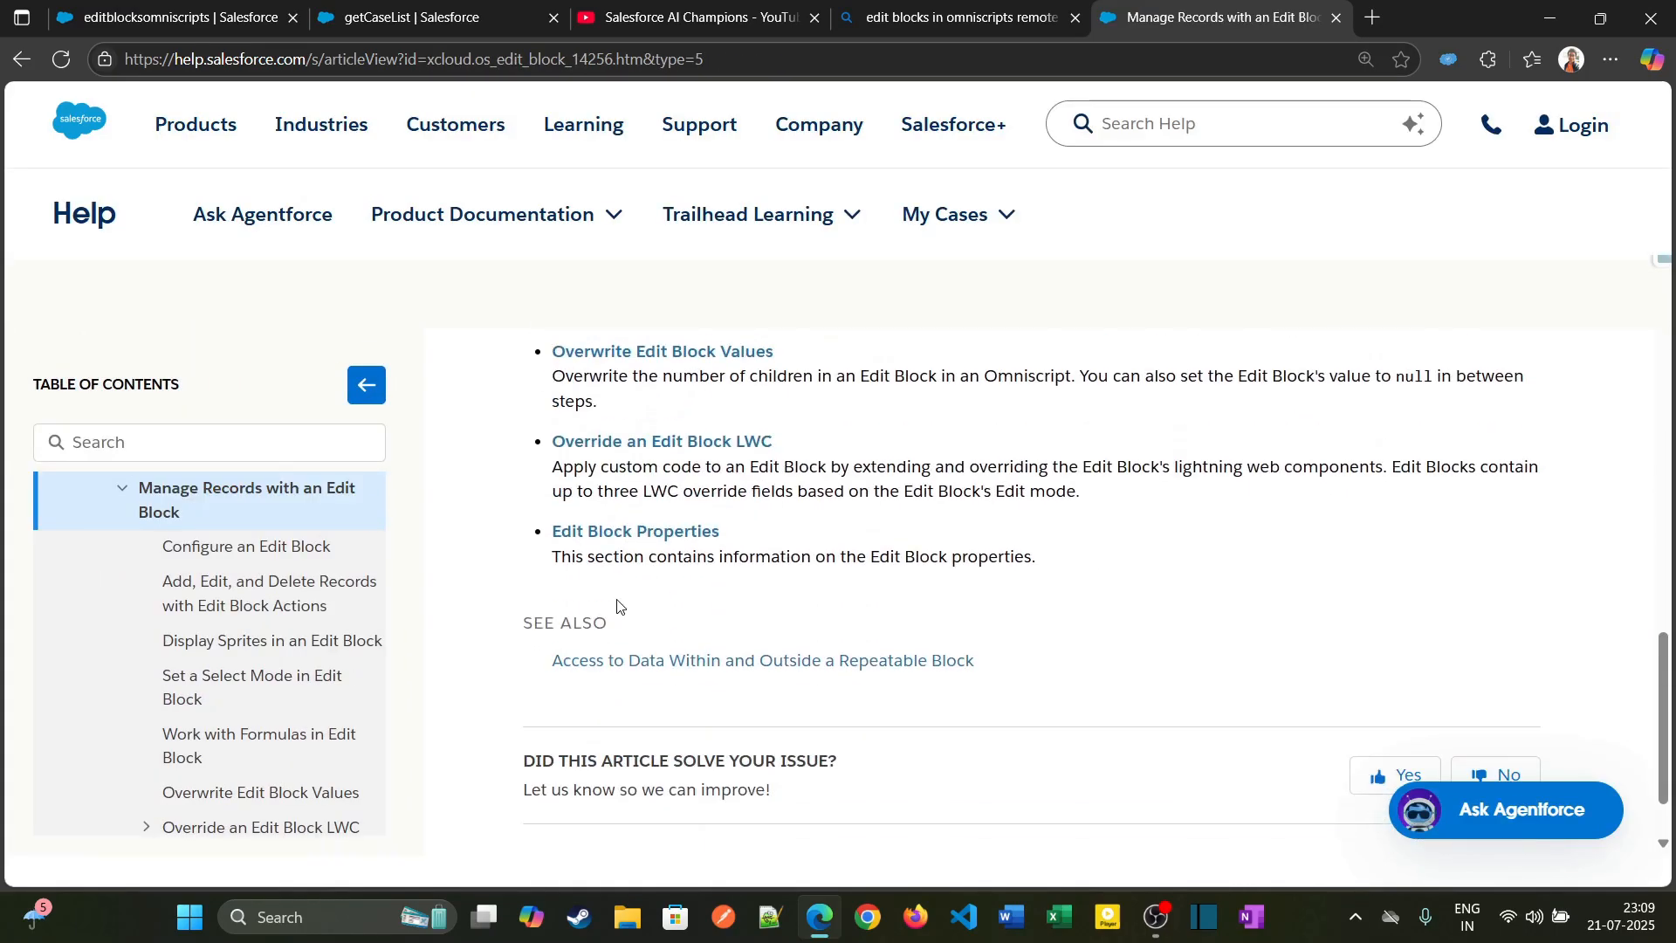
scroll(649, 534, "up", 10)
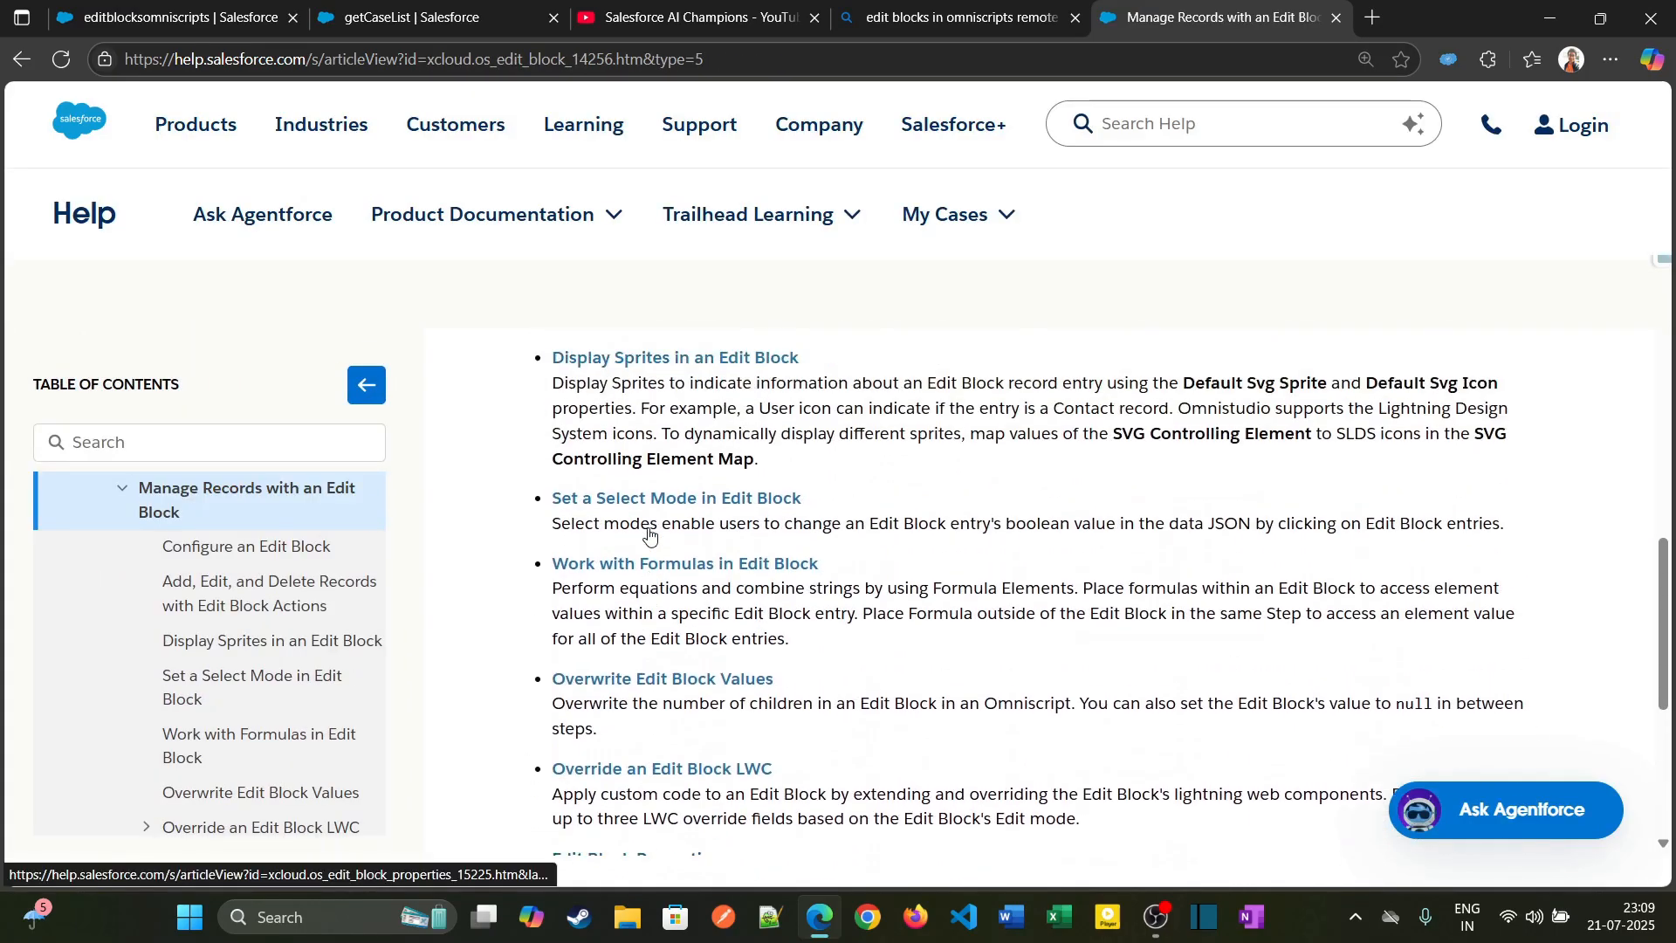
scroll(649, 543, "up", 5)
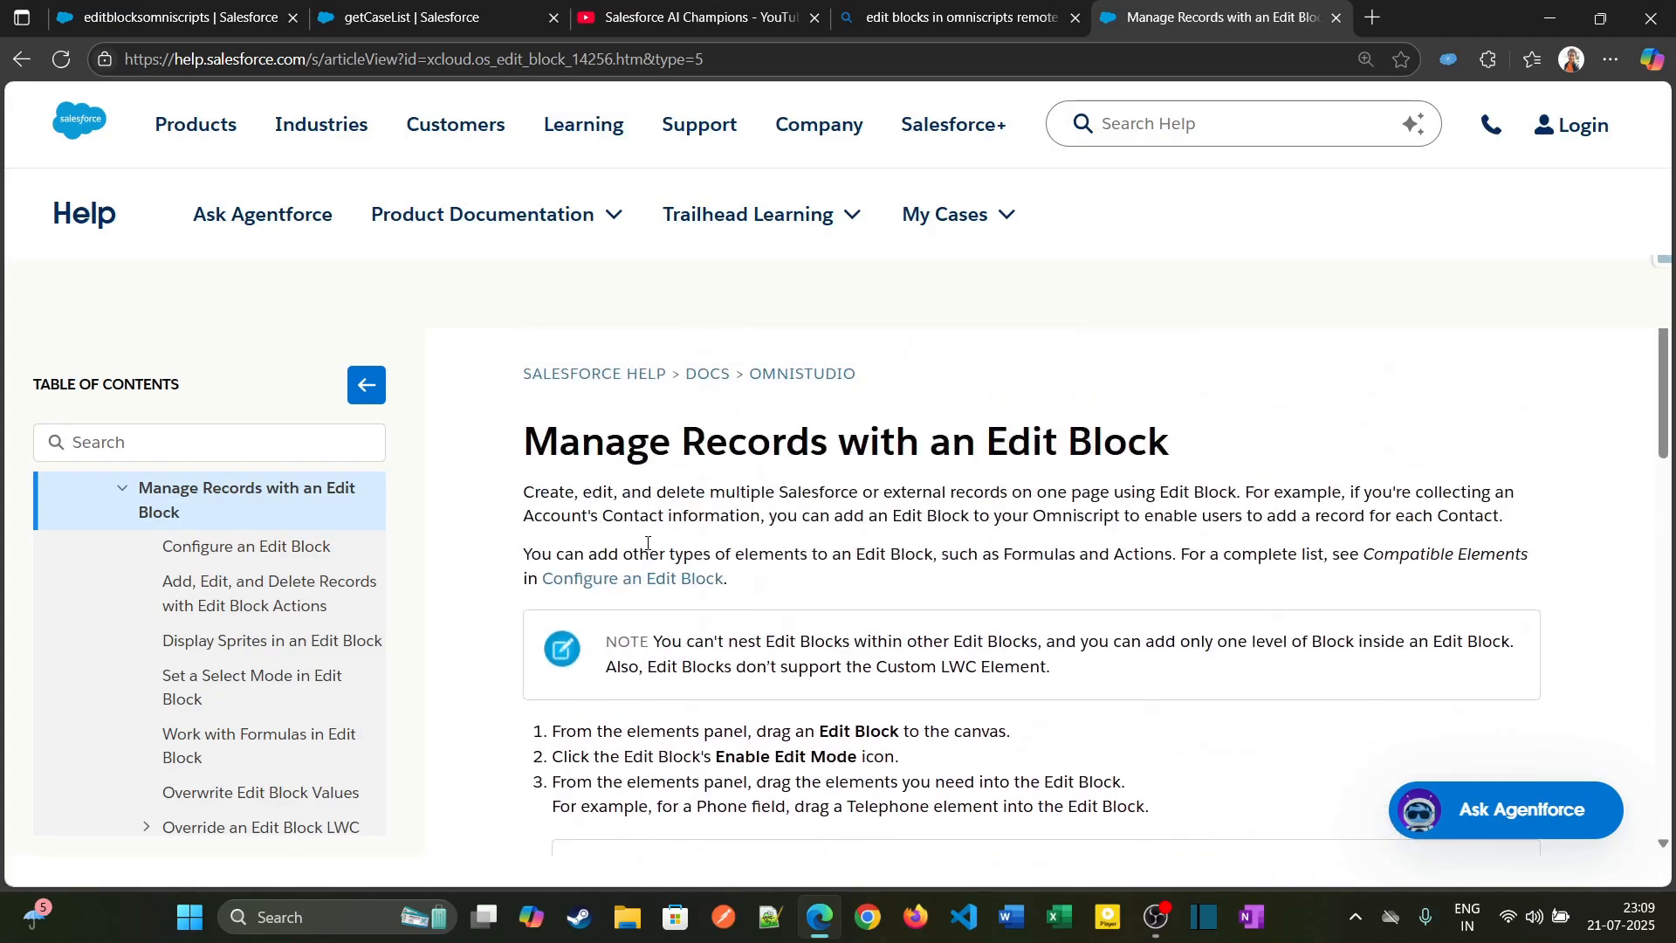
scroll(649, 559, "down", 10)
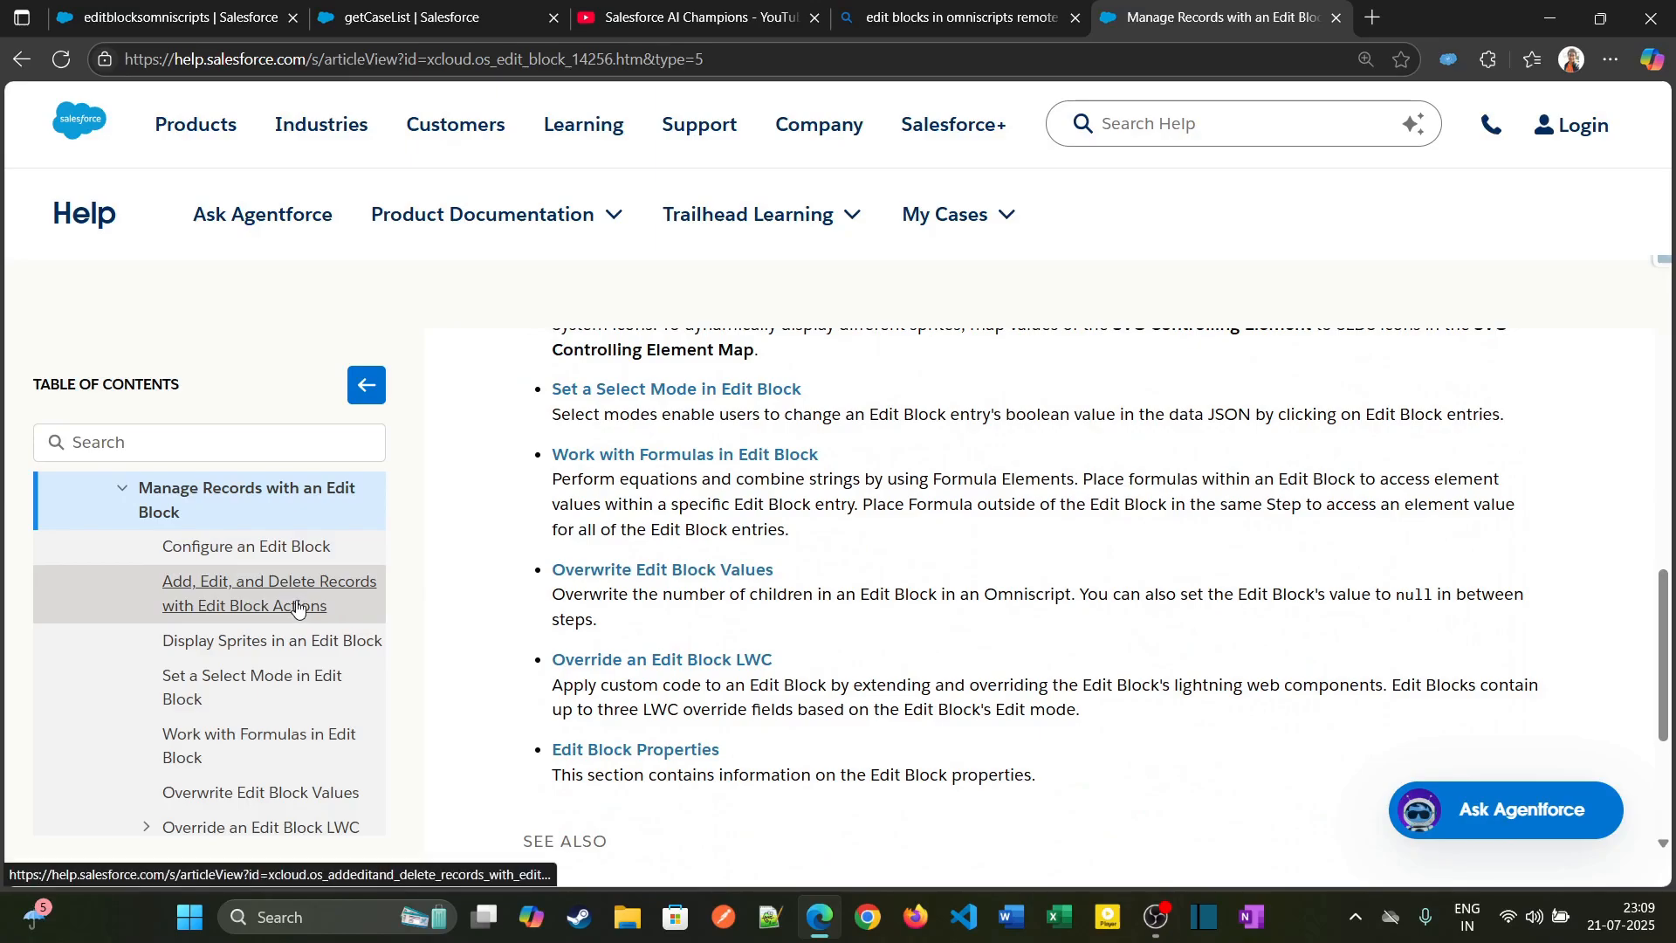
left_click(297, 603)
scroll(656, 630, "down", 5)
scroll(656, 630, "down", 5)
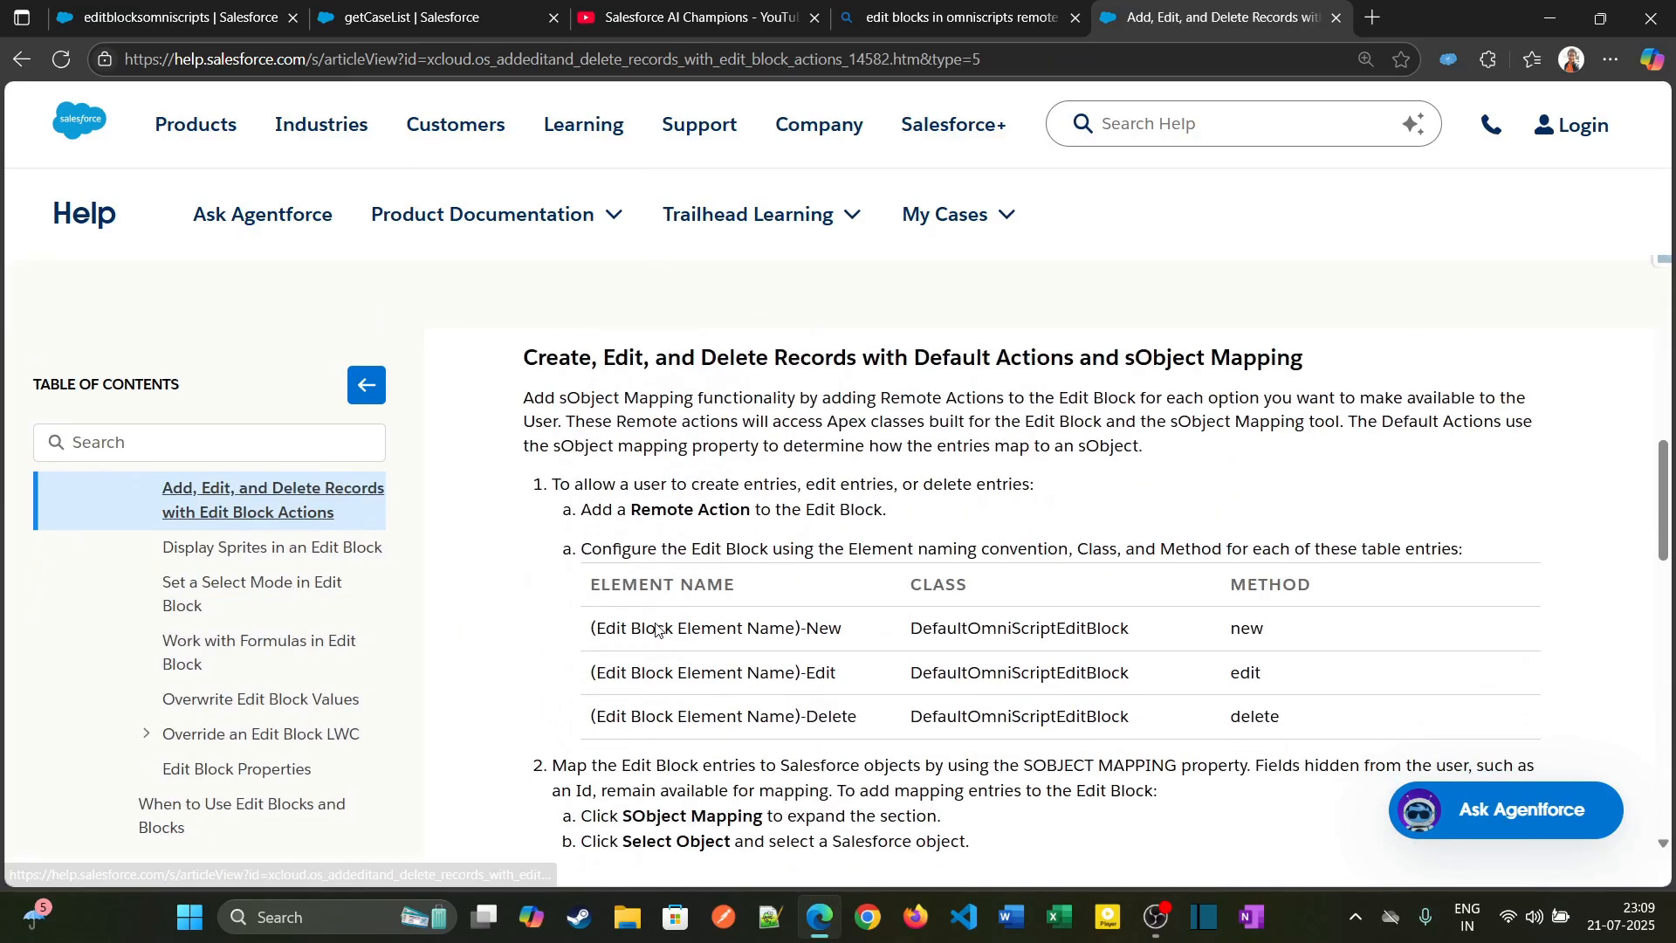
scroll(655, 630, "up", 1)
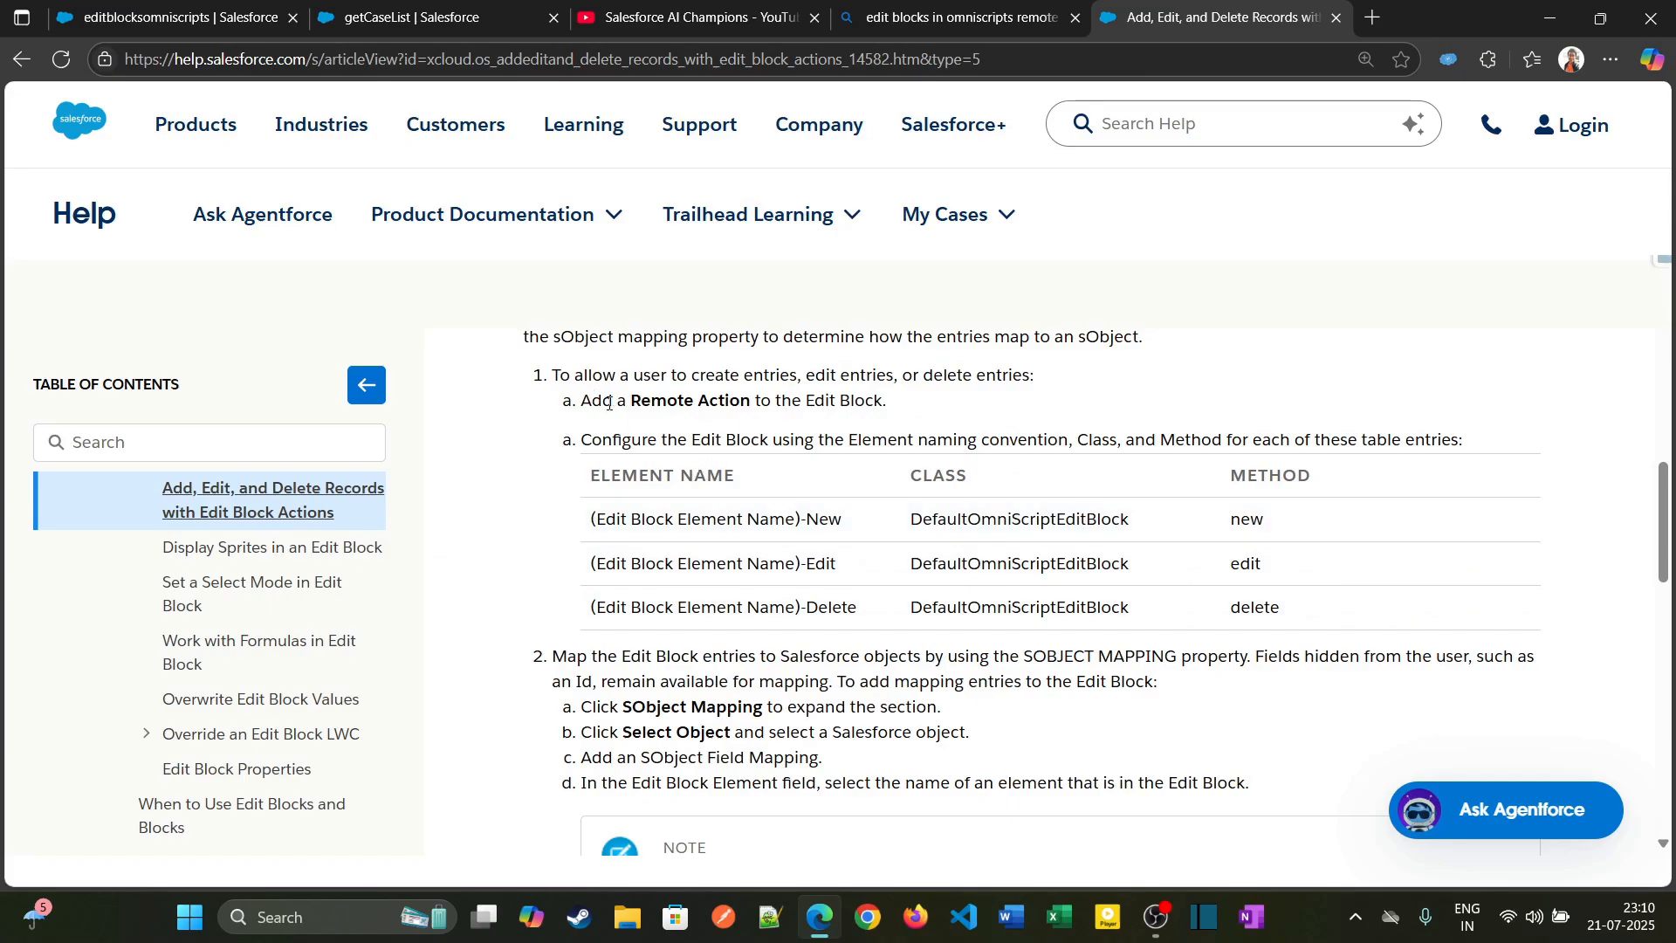
Step: Examine the Remote Action naming, class and method table, the SObject Mapping instructions and the custom actions section
left_click_drag(627, 404, 773, 404)
left_click_drag(910, 519, 1134, 523)
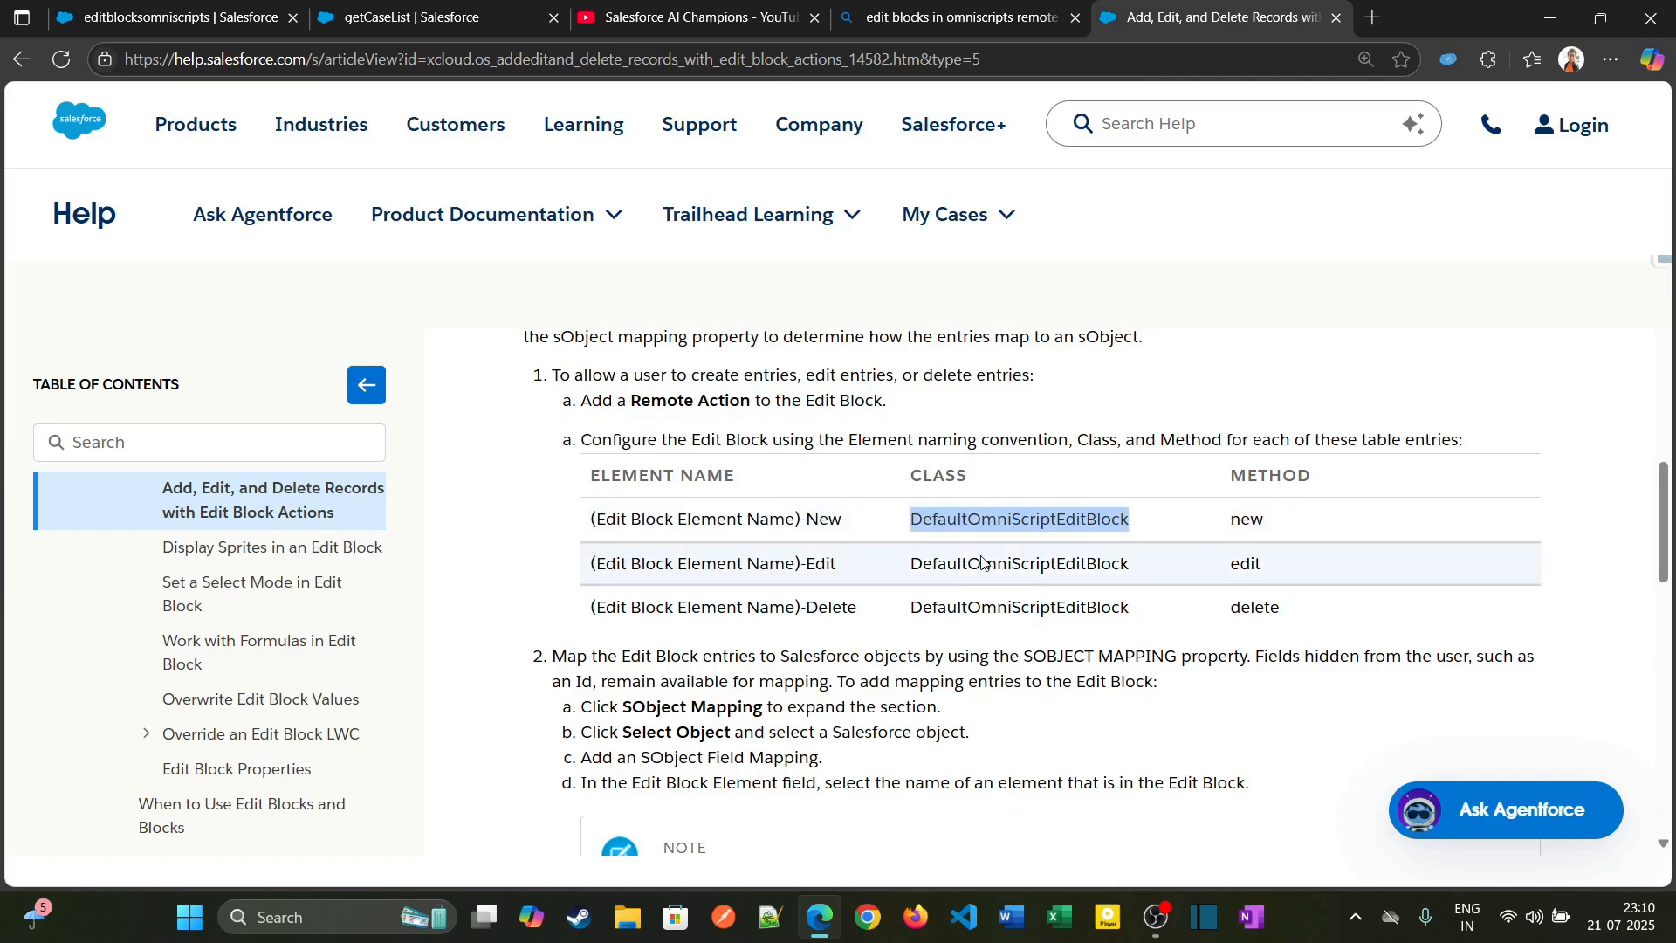
scroll(1087, 602, "down", 1)
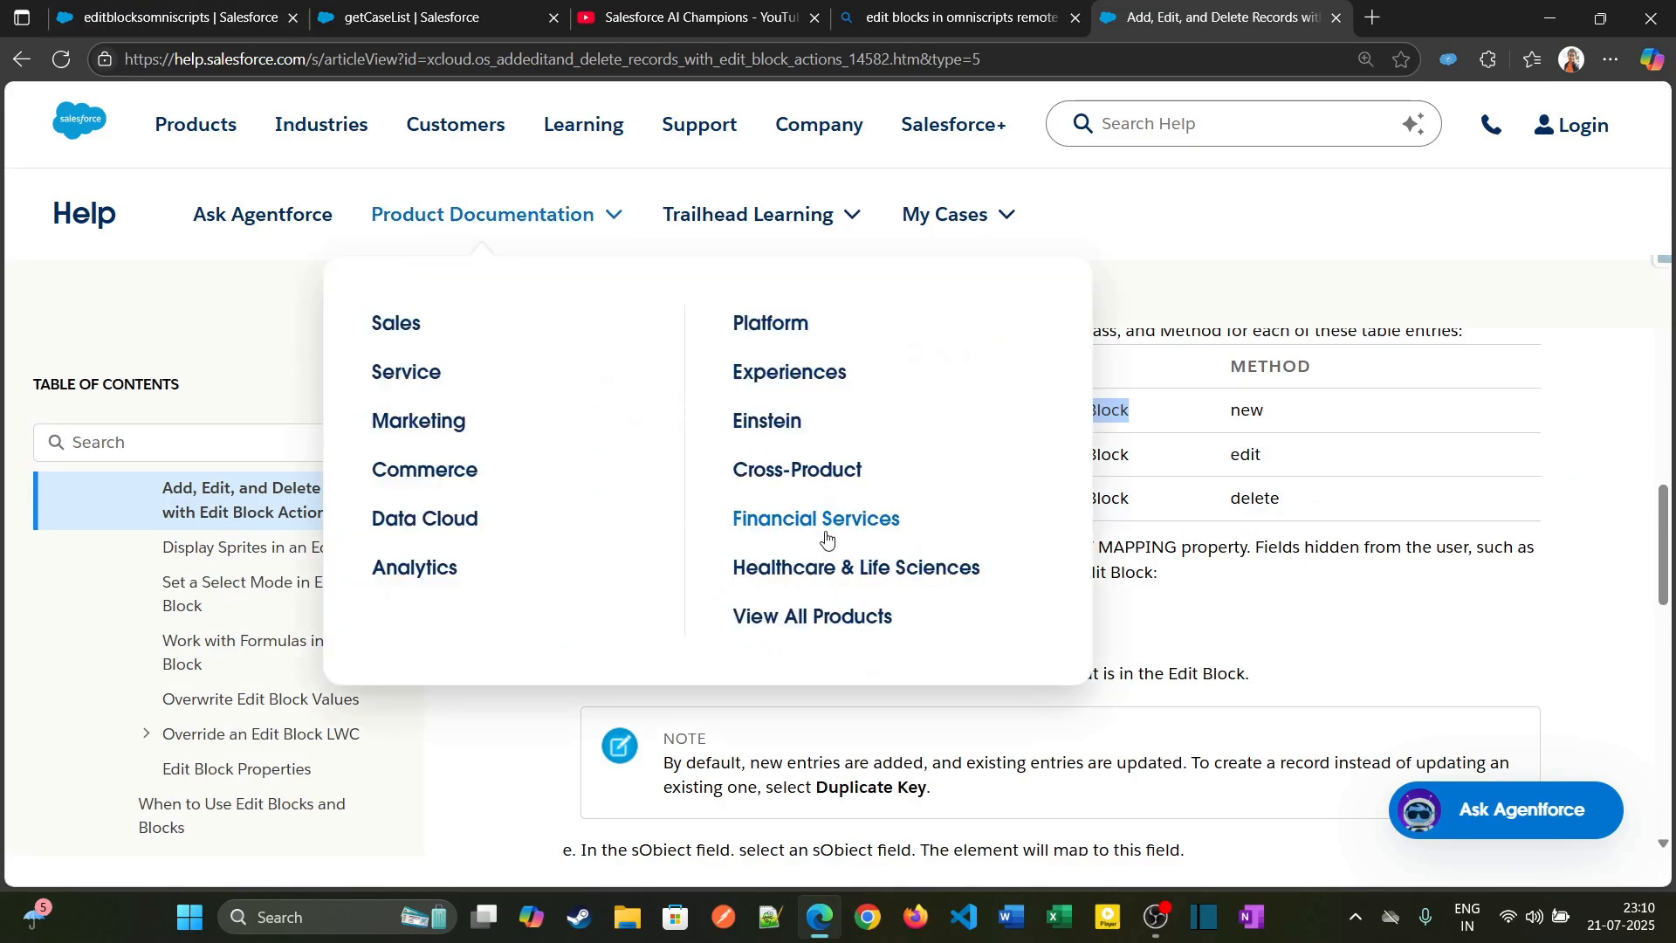
scroll(1232, 577, "down", 3)
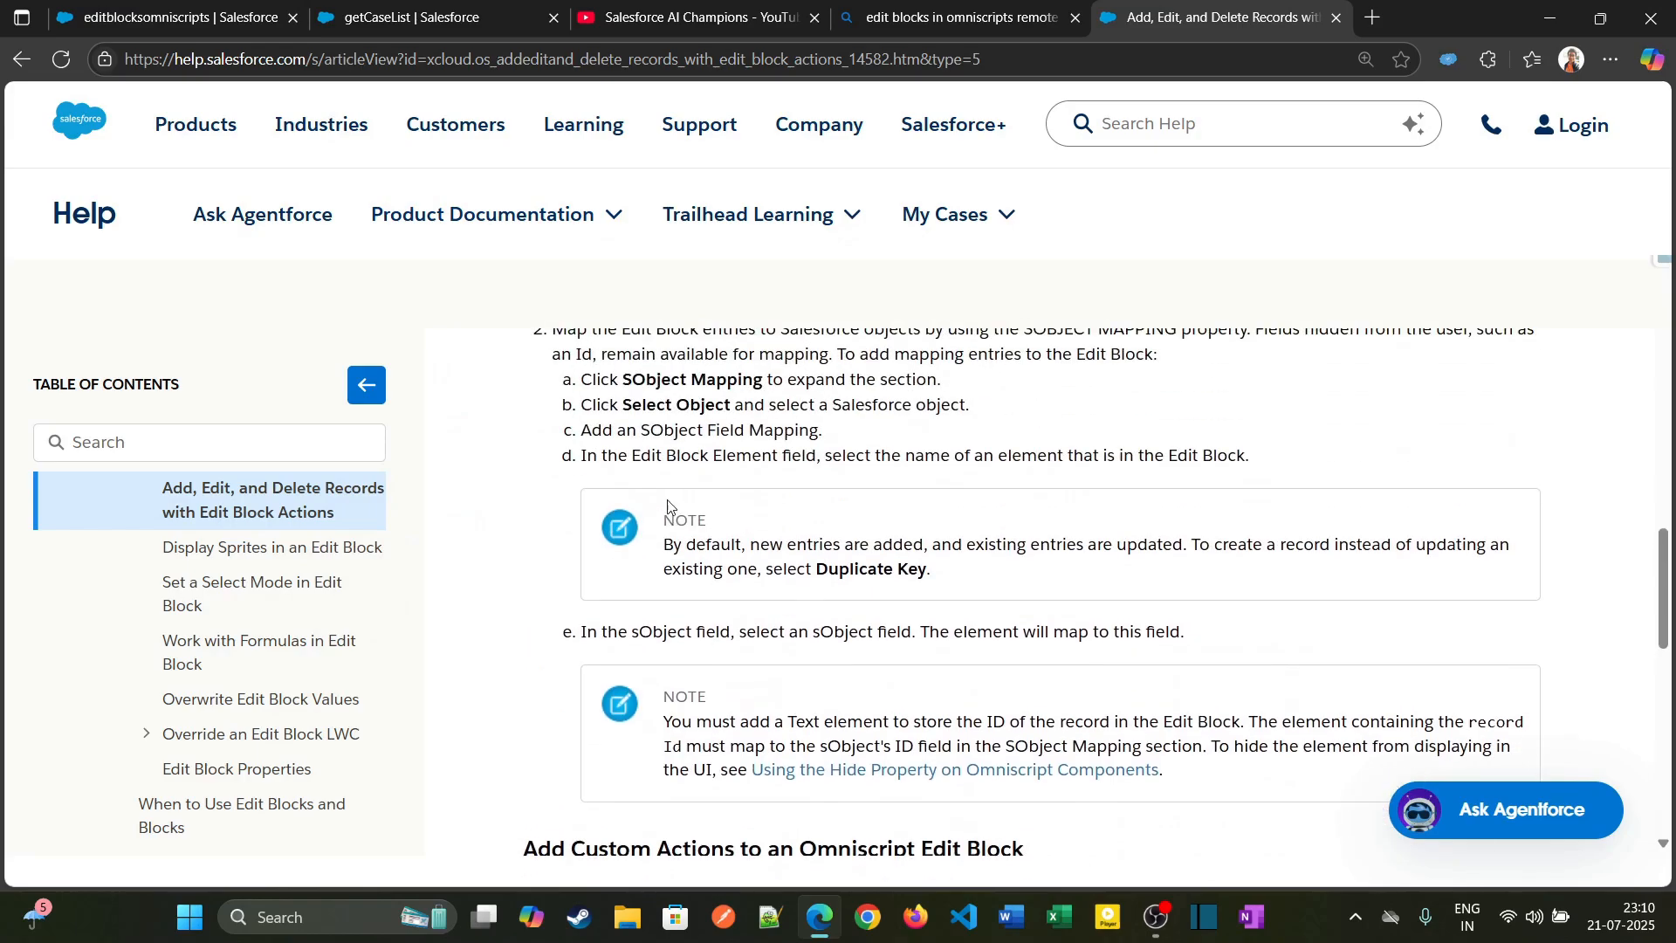
left_click_drag(623, 384, 732, 406)
scroll(818, 474, "down", 7)
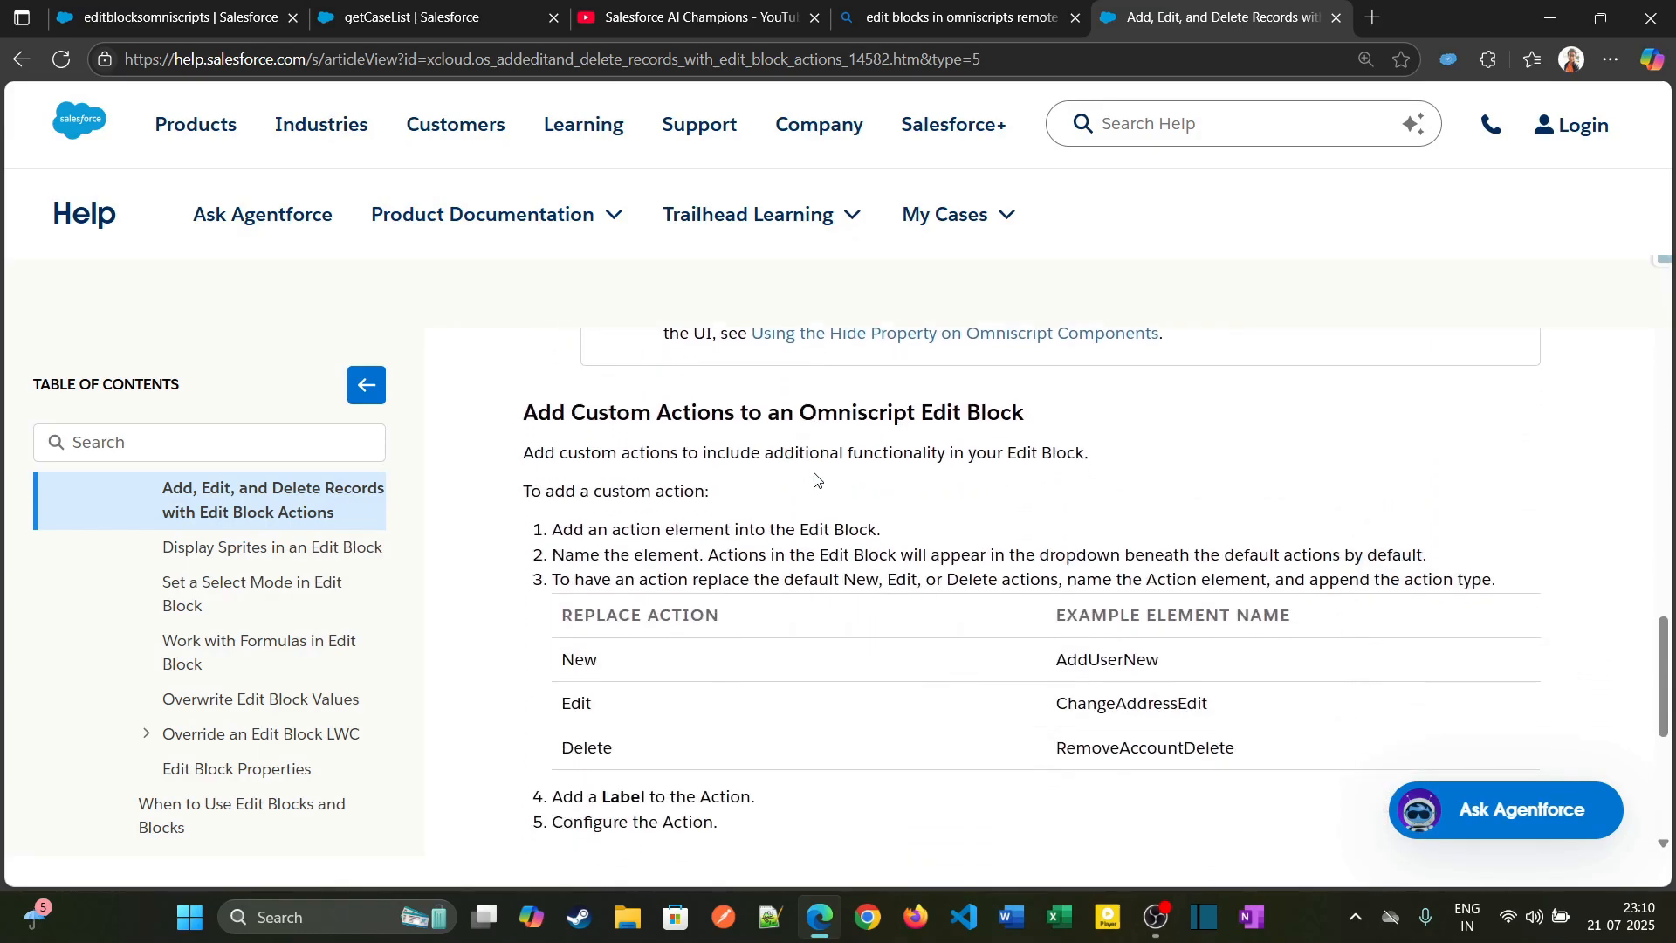
scroll(873, 485, "up", 9)
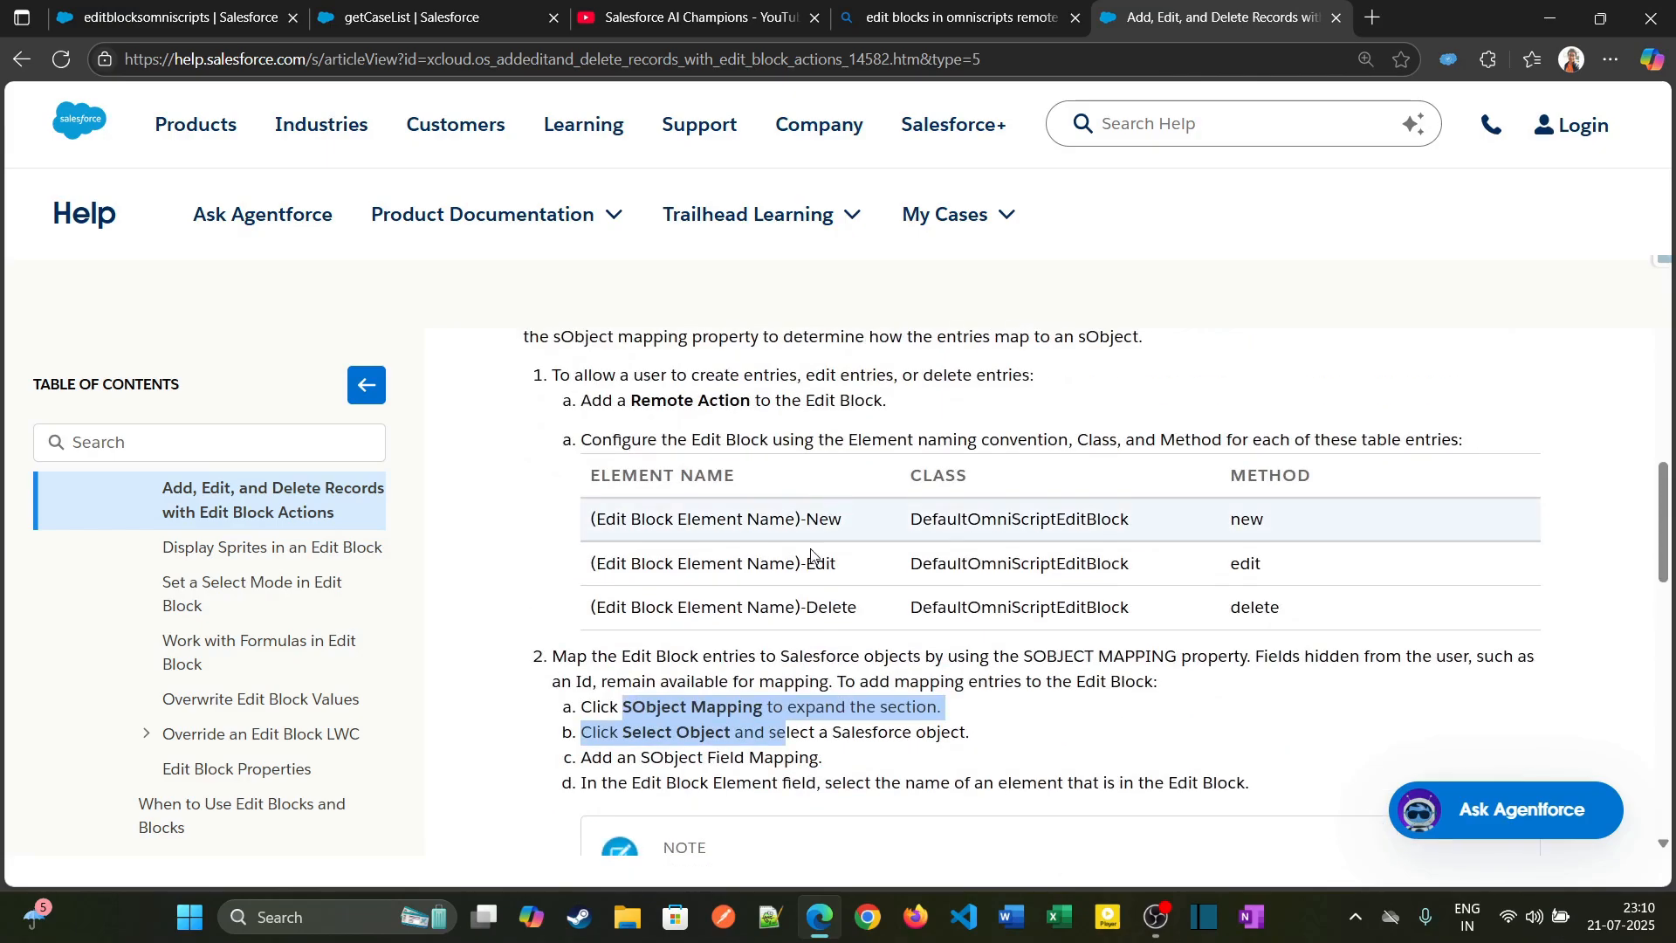
scroll(611, 489, "up", 1)
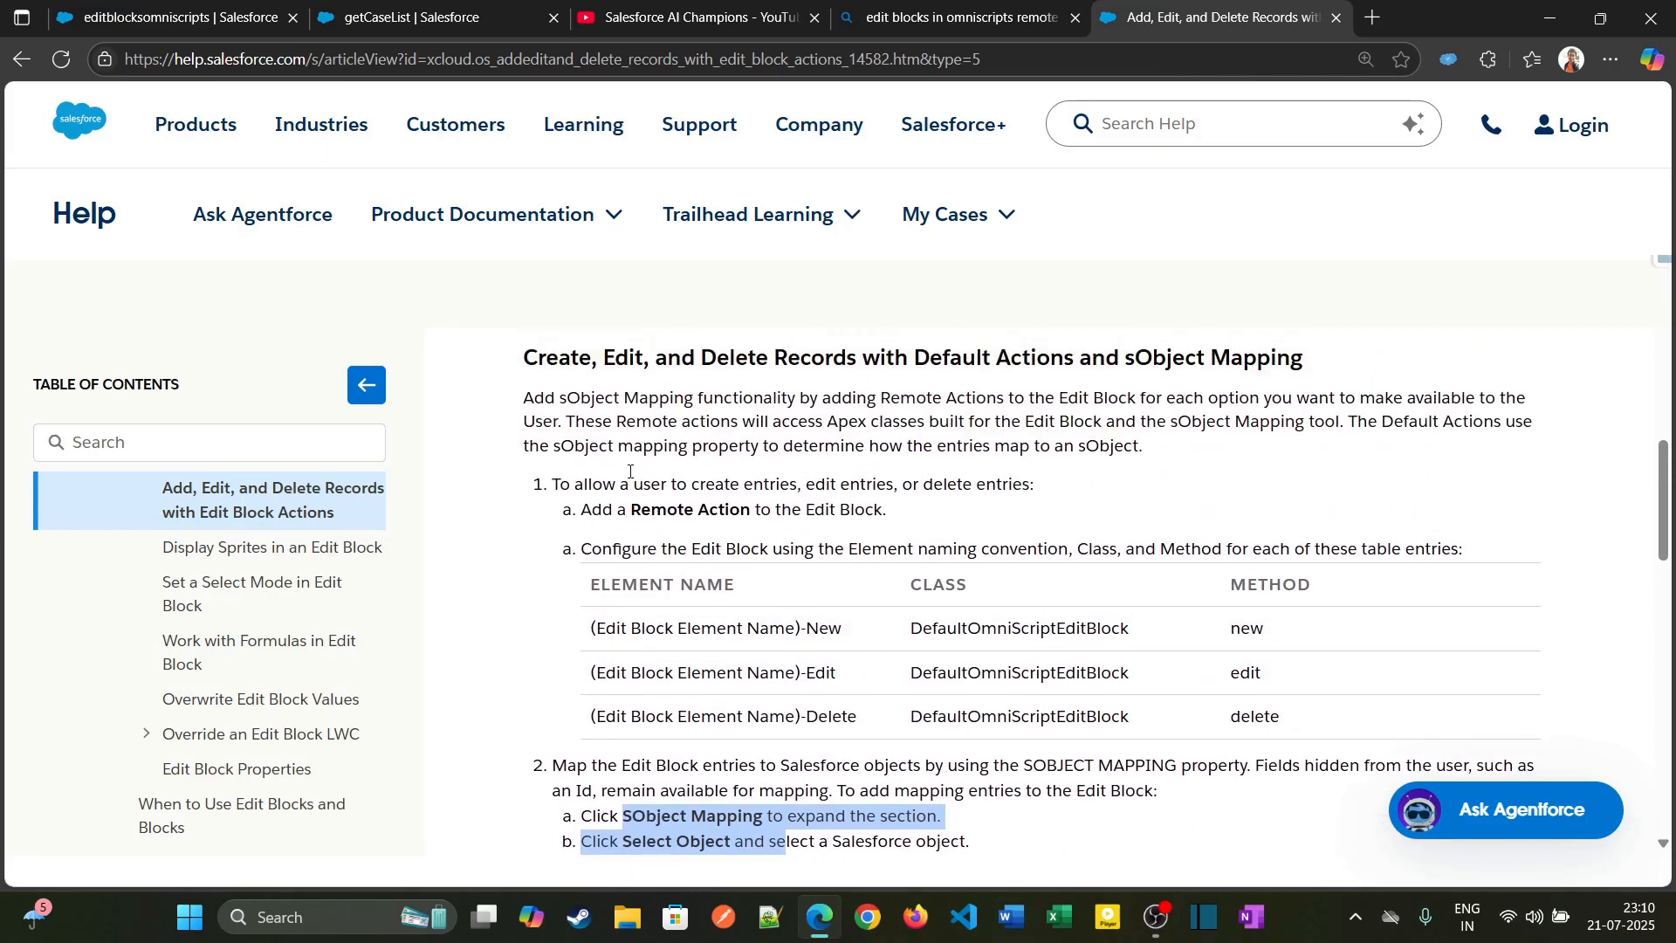
Step: Copy the class name DefaultOmniScriptEditBlock from the help table and return to the editblocksomniscripts designer
double_click(1075, 630)
key("ctrl+c")
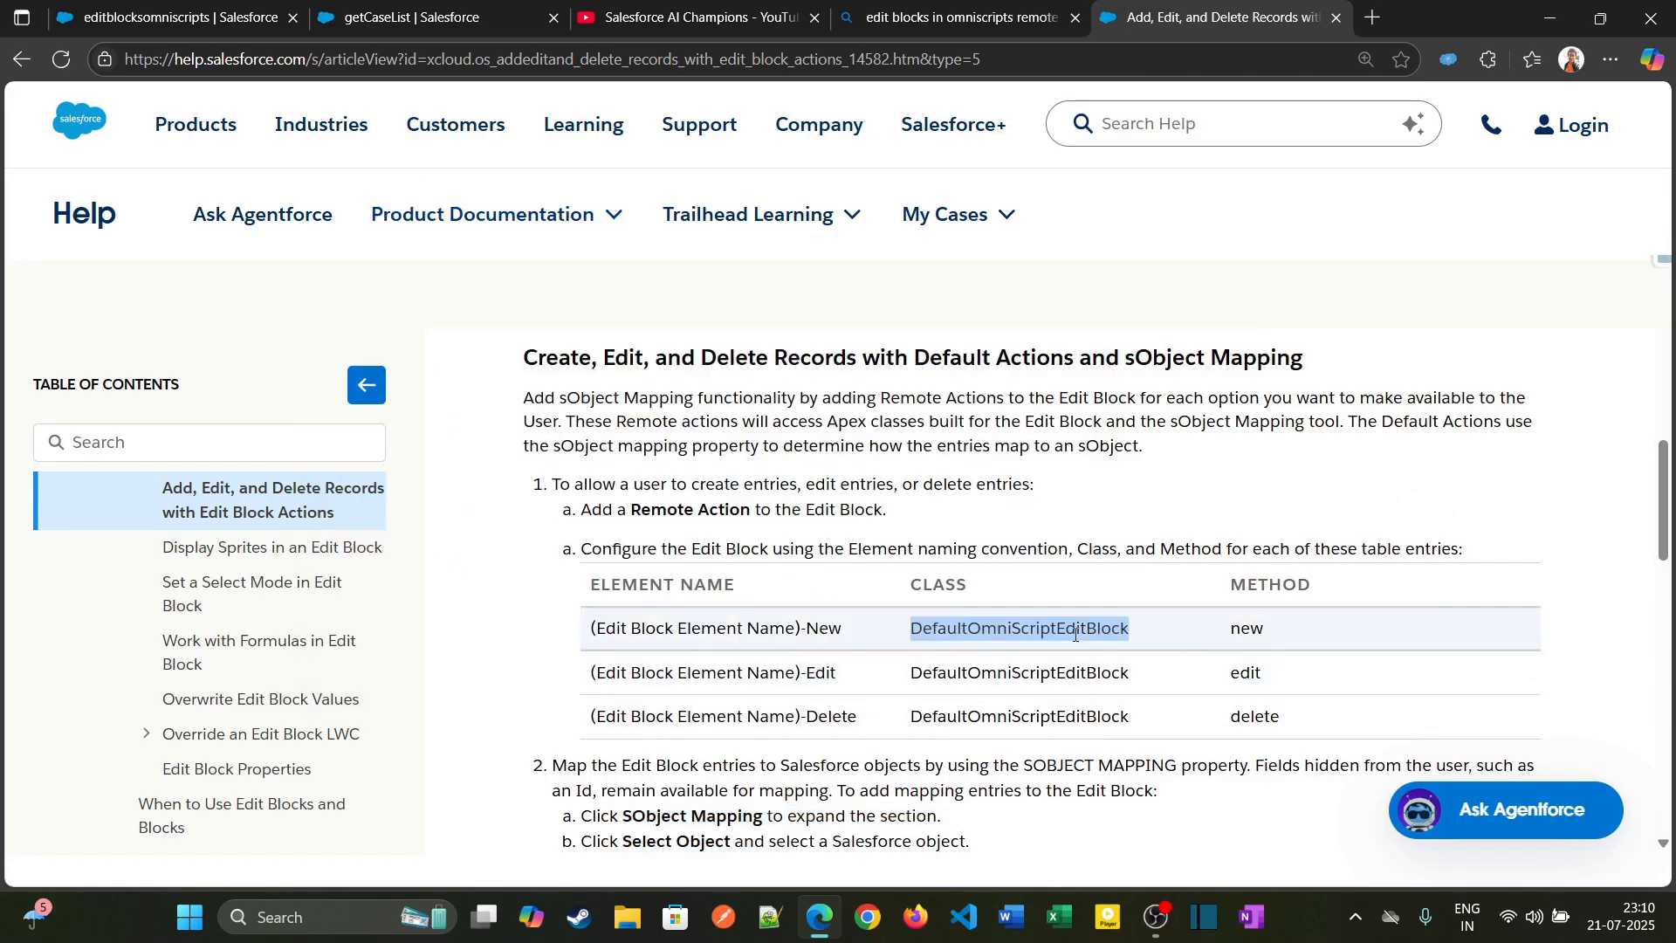
left_click(410, 18)
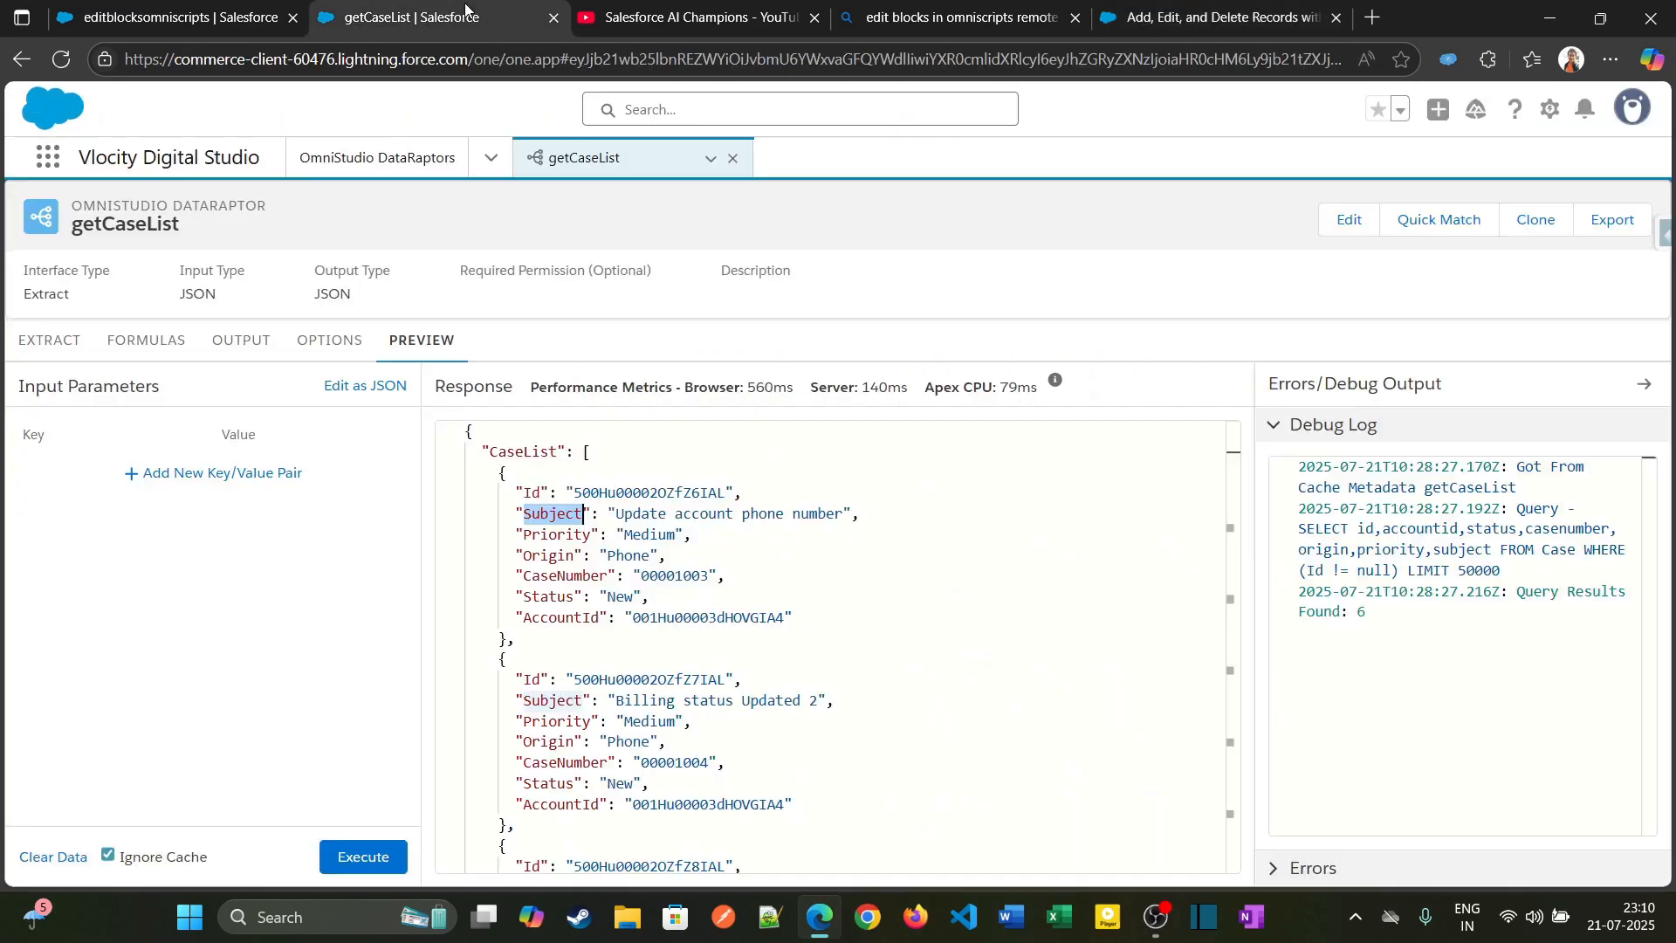
left_click(174, 17)
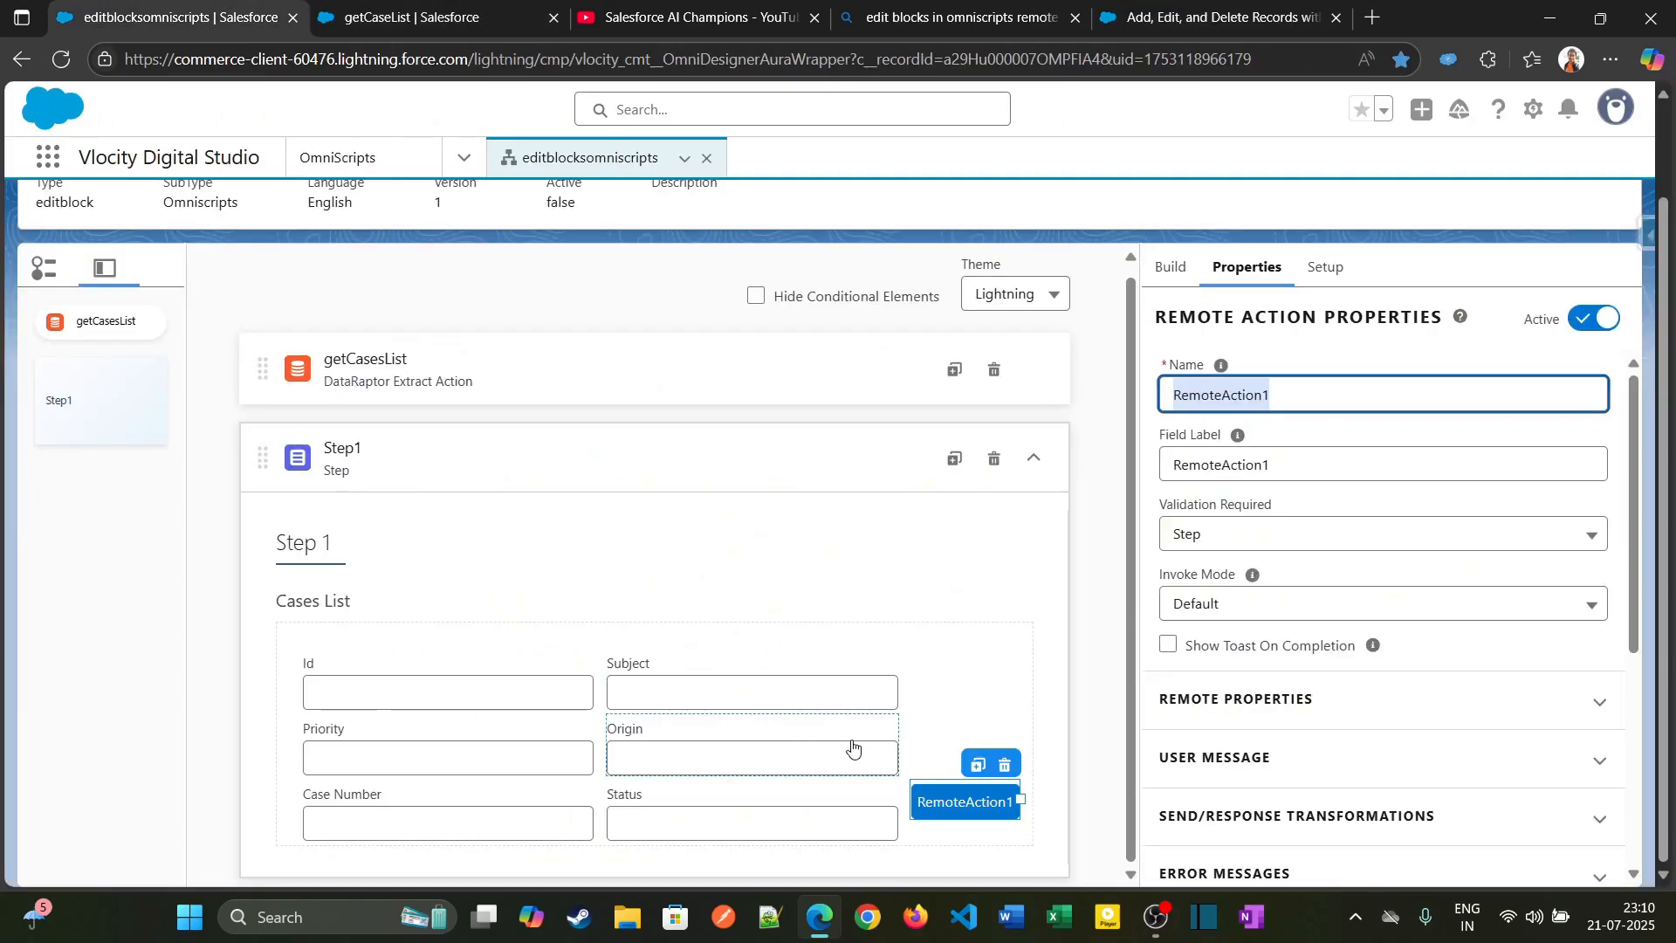
Step: Set both the name and the field label of the Remote Action beside Status to Edit
left_click(938, 795)
left_click(1275, 394)
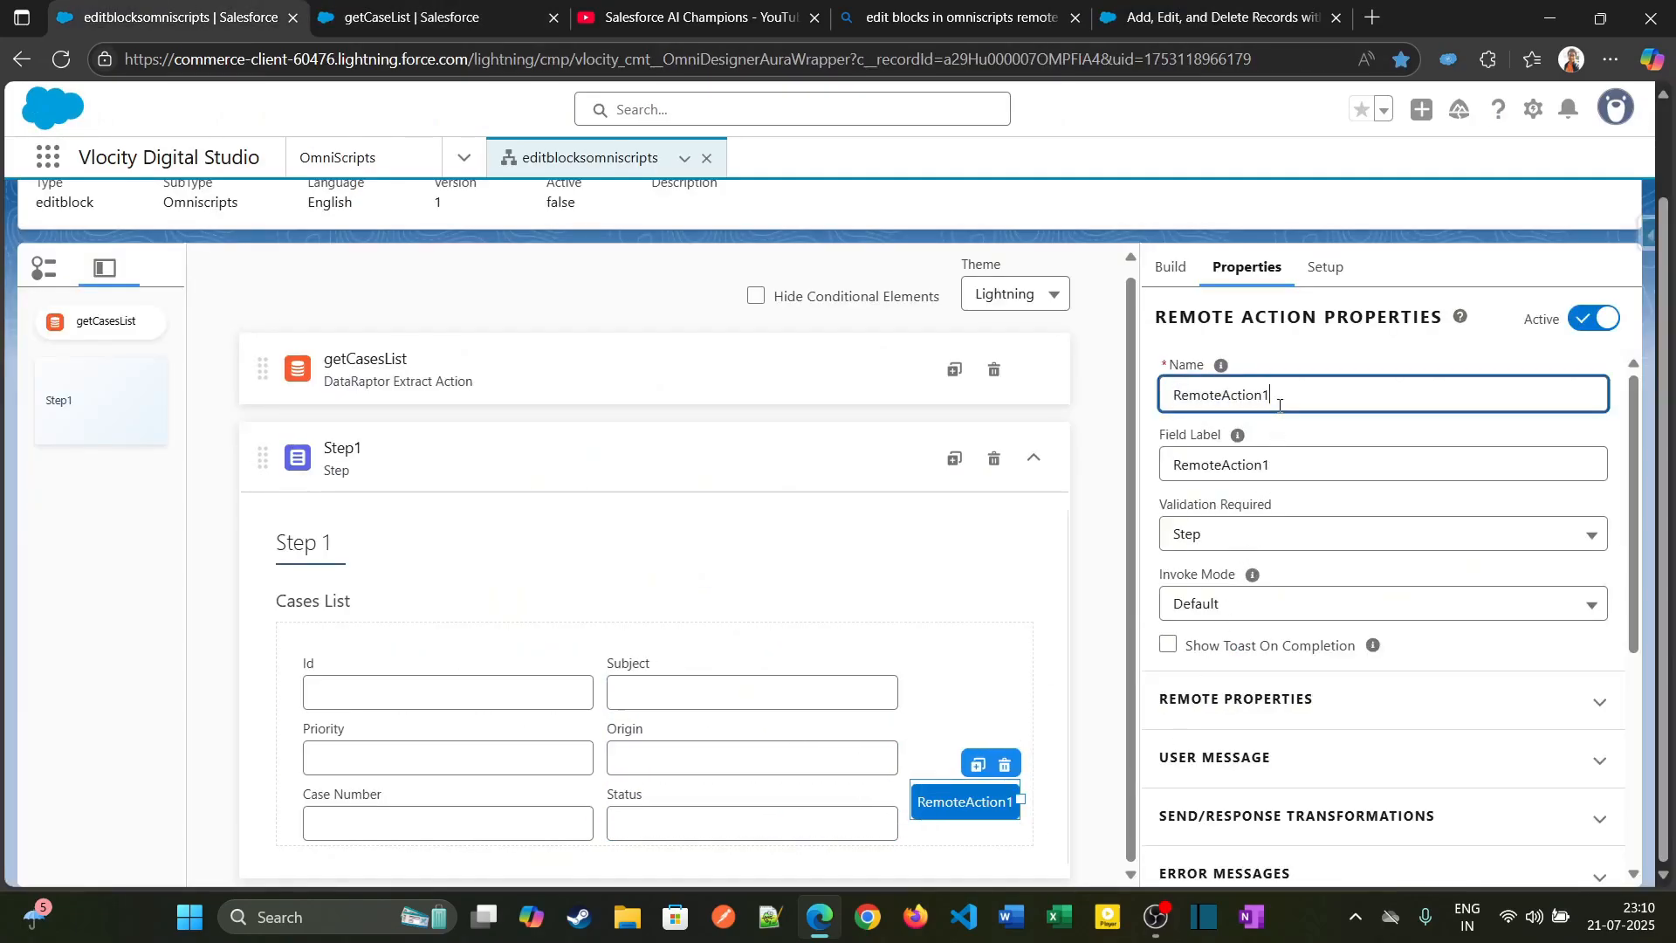
key("ctrl+a")
type("Edit")
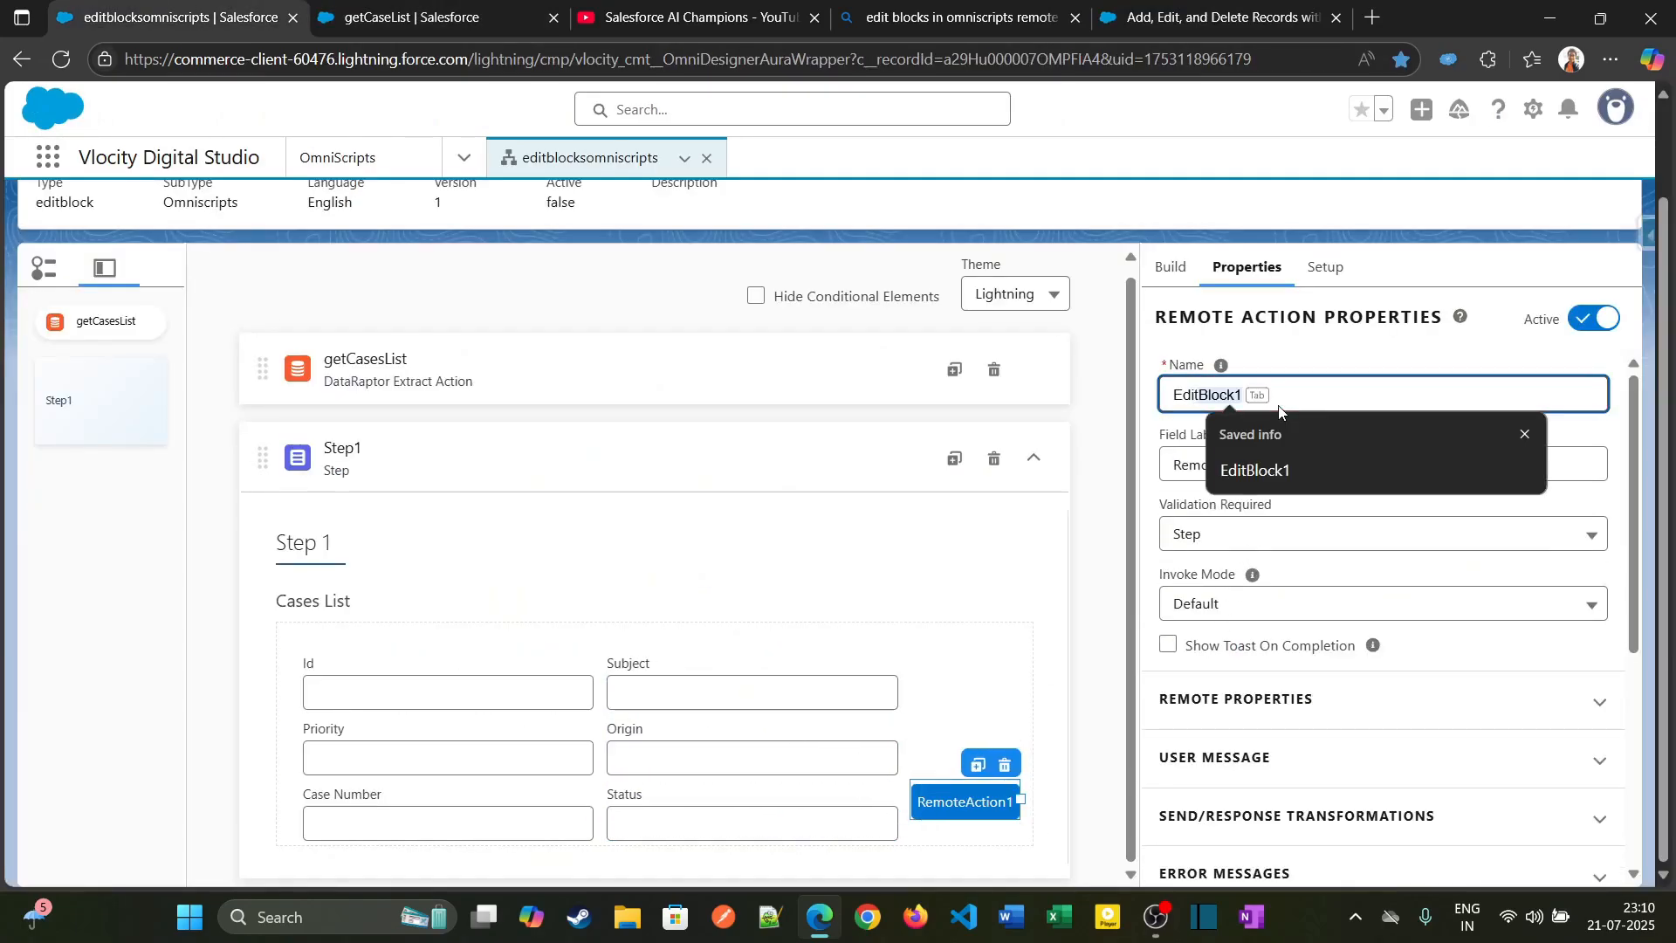
key("Tab")
type("Edit")
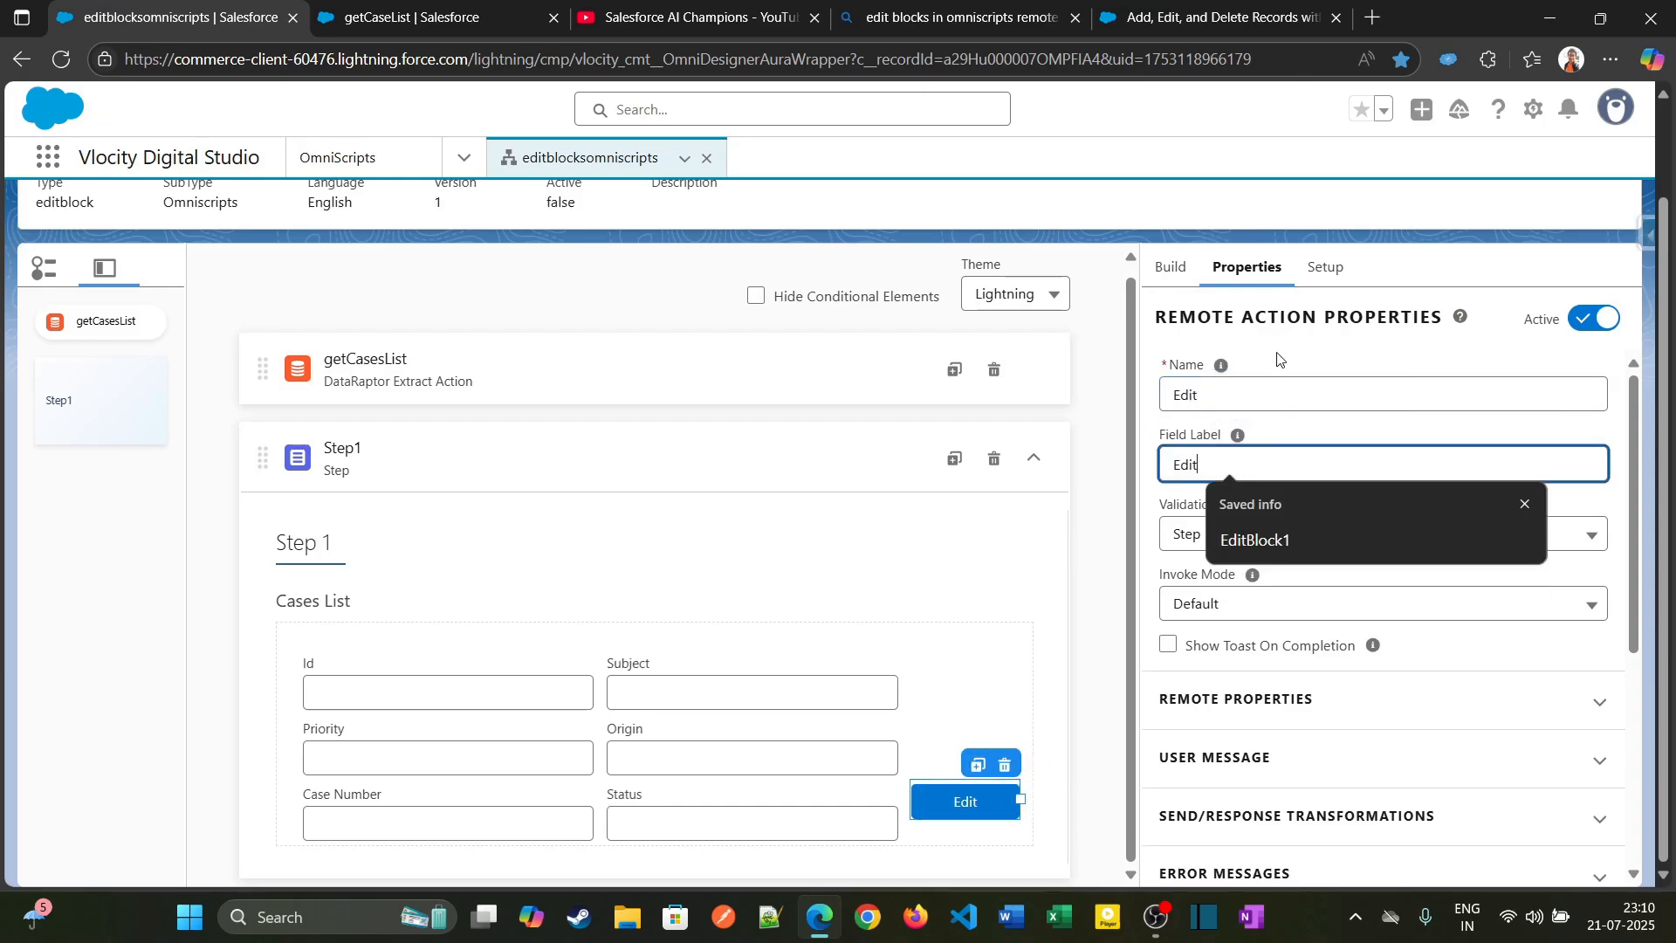
Step: Set the Edit action's remote class to DefaultOmniScriptEditBlock and its remote method to edit
scroll(1180, 598, "down", 3)
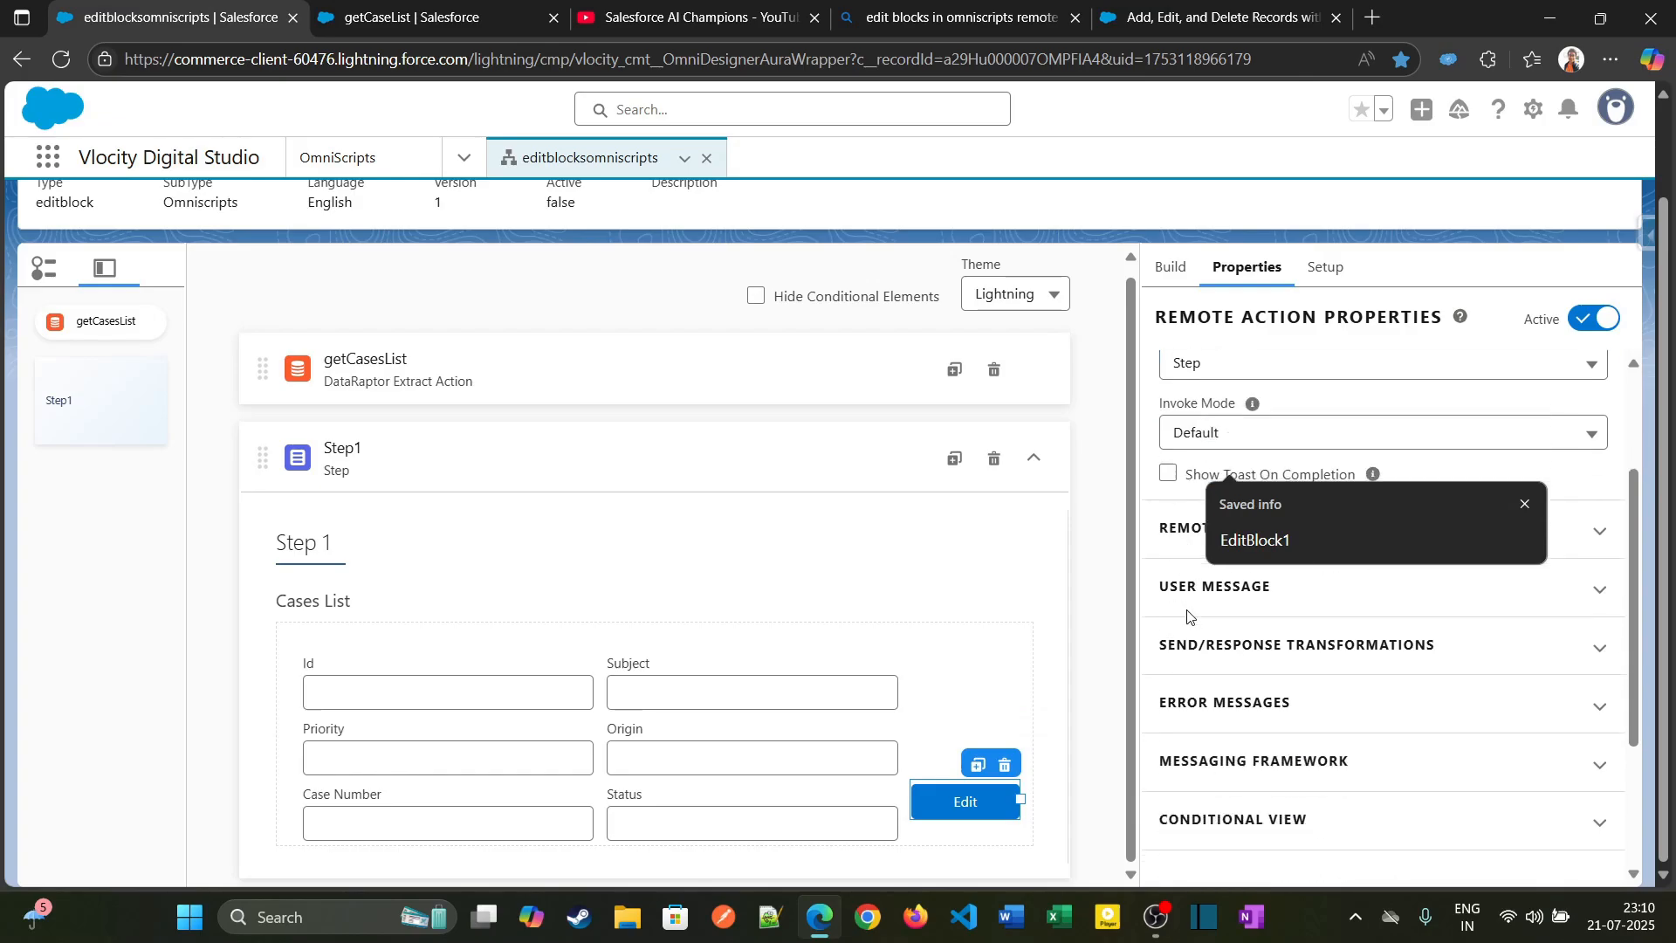
left_click(1180, 489)
left_click(1236, 559)
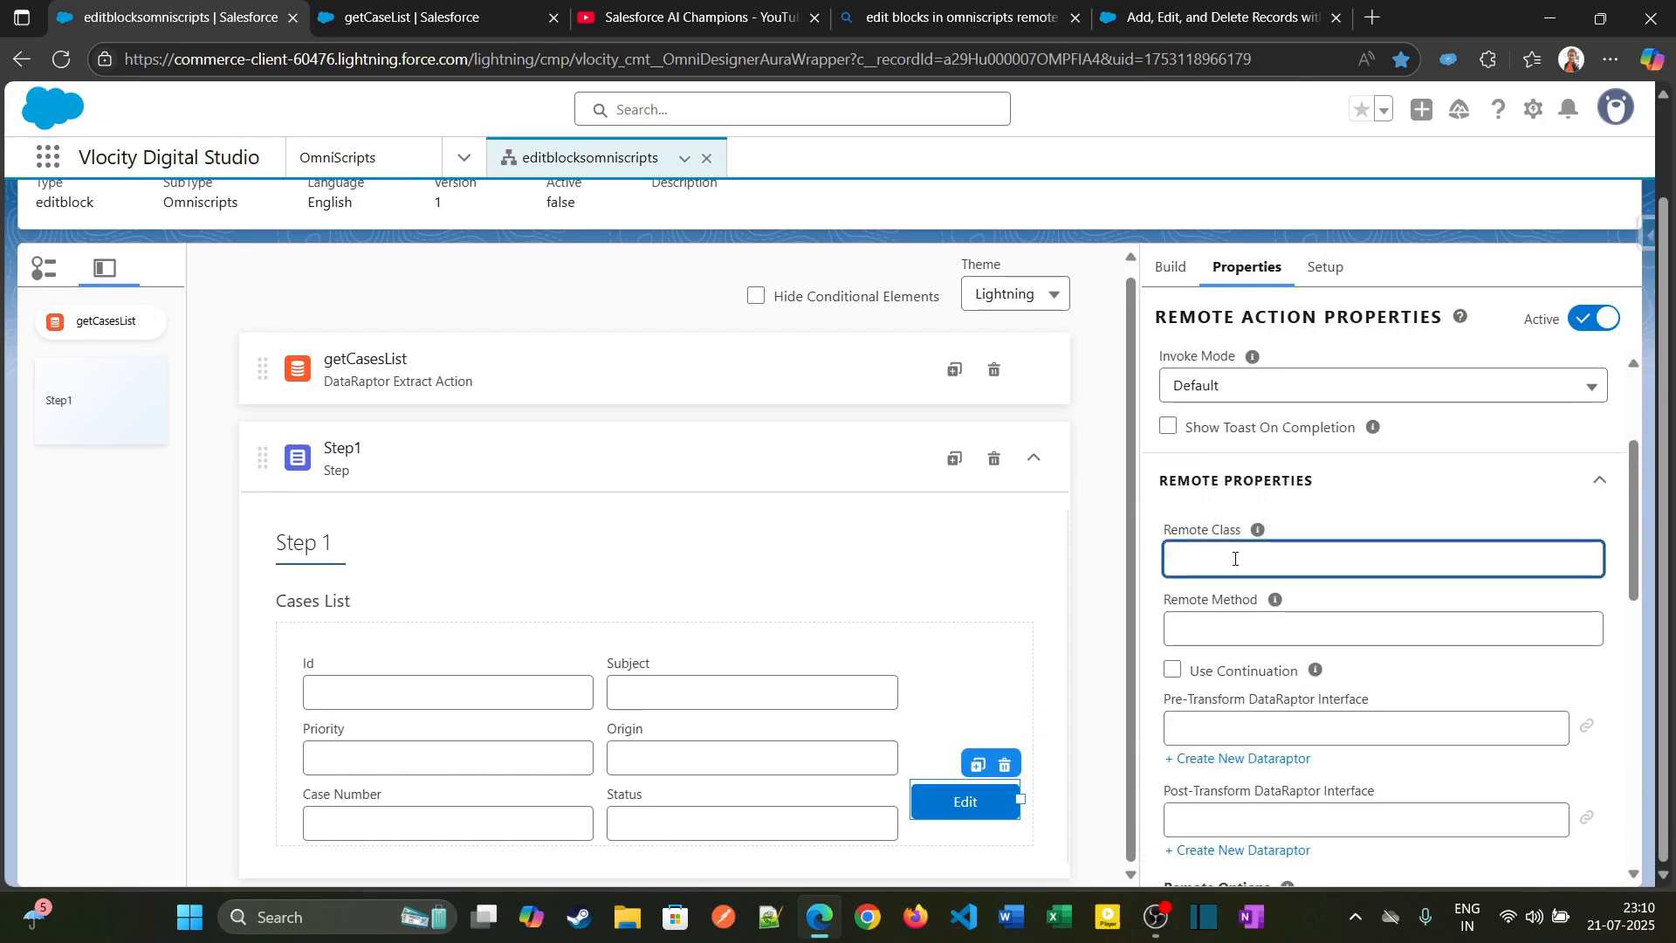
key("ctrl+v")
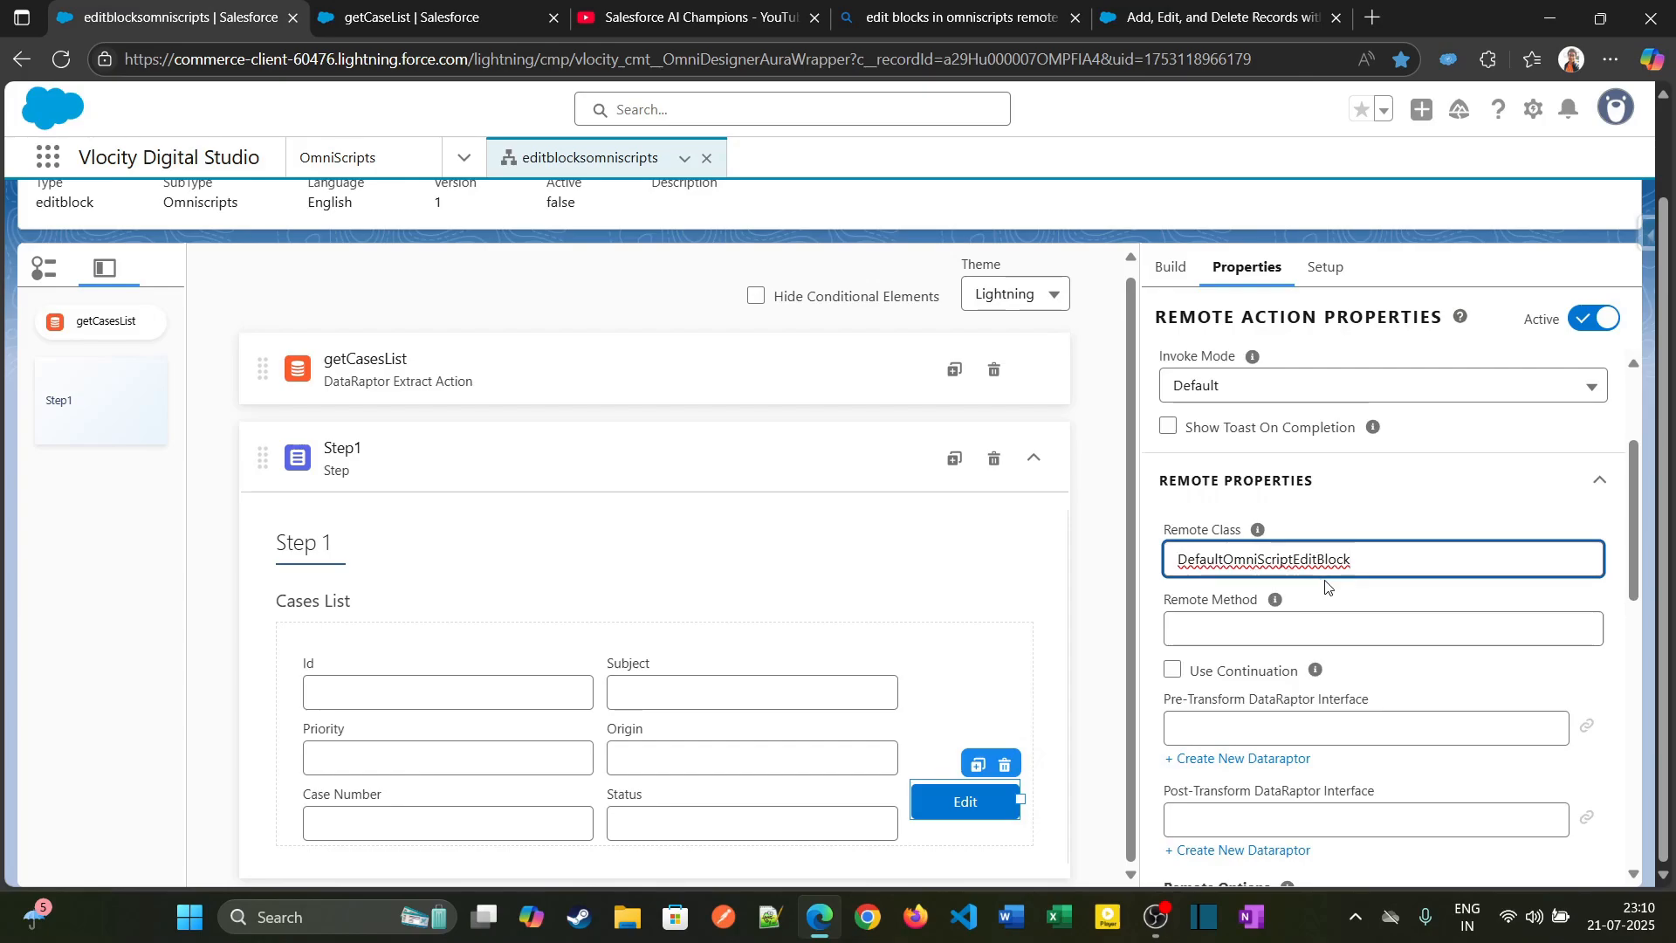
key("Tab")
key("Tab")
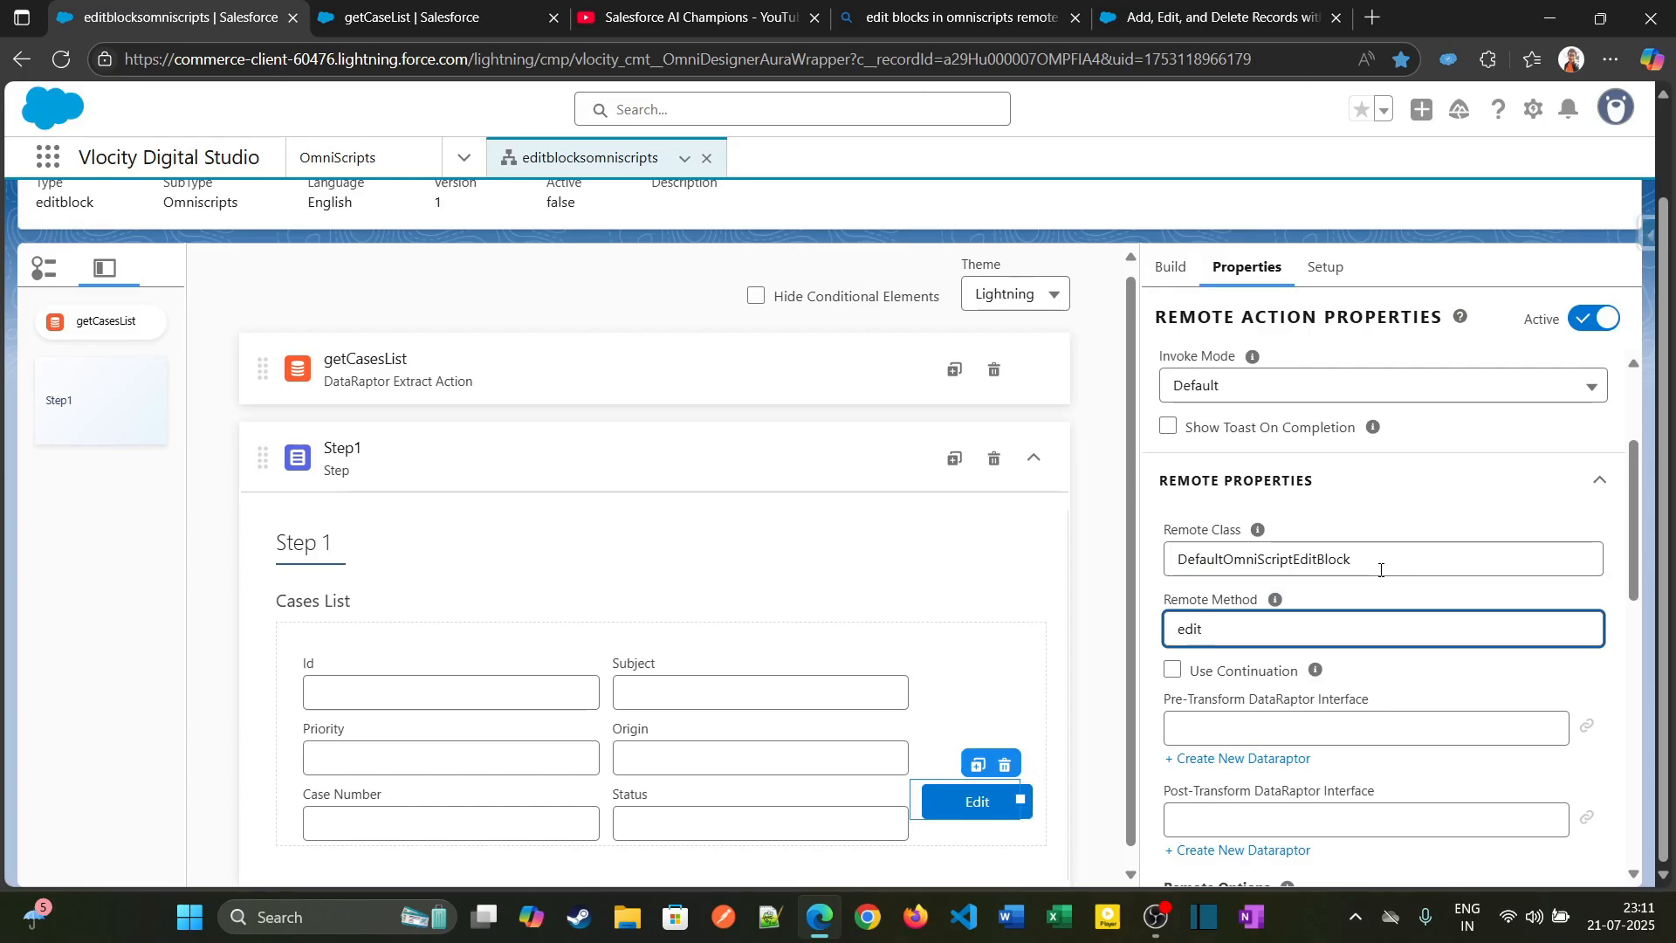
Step: Clone the Edit Remote Action twice inside the Cases List edit block and try to move the original down to the copies' row
scroll(1379, 569, "down", 2)
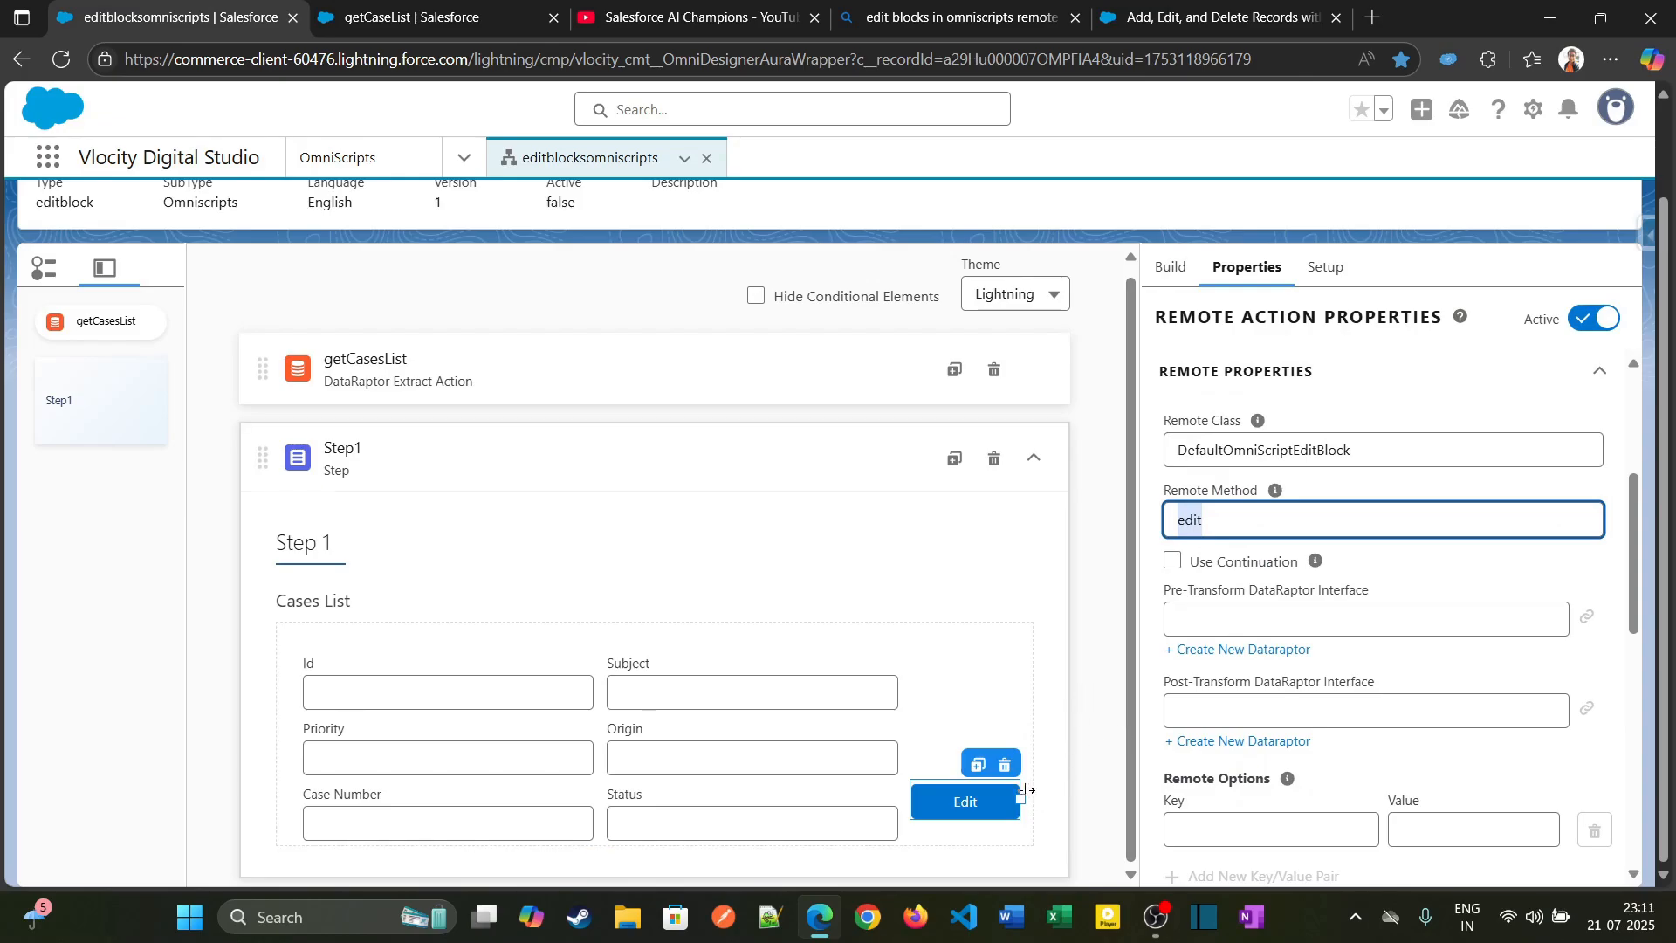
left_click(978, 770)
scroll(987, 775, "down", 1)
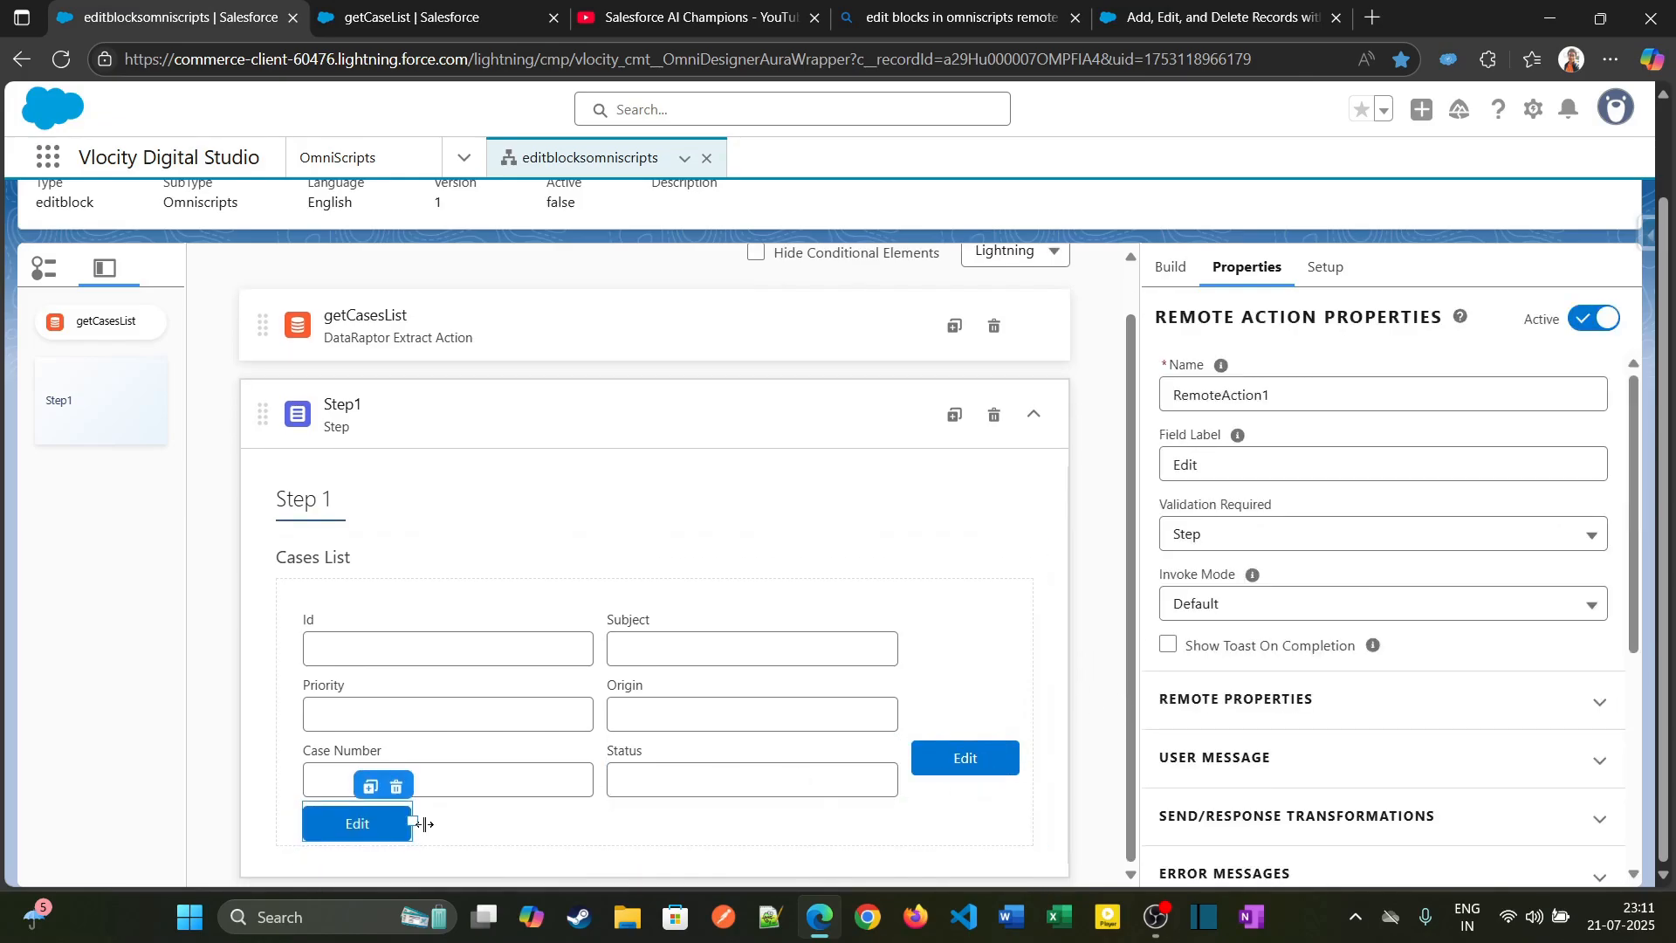
left_click(369, 788)
mouse_move(975, 770)
left_mouse_down()
mouse_move(250, 819)
mouse_move(299, 812)
left_mouse_up()
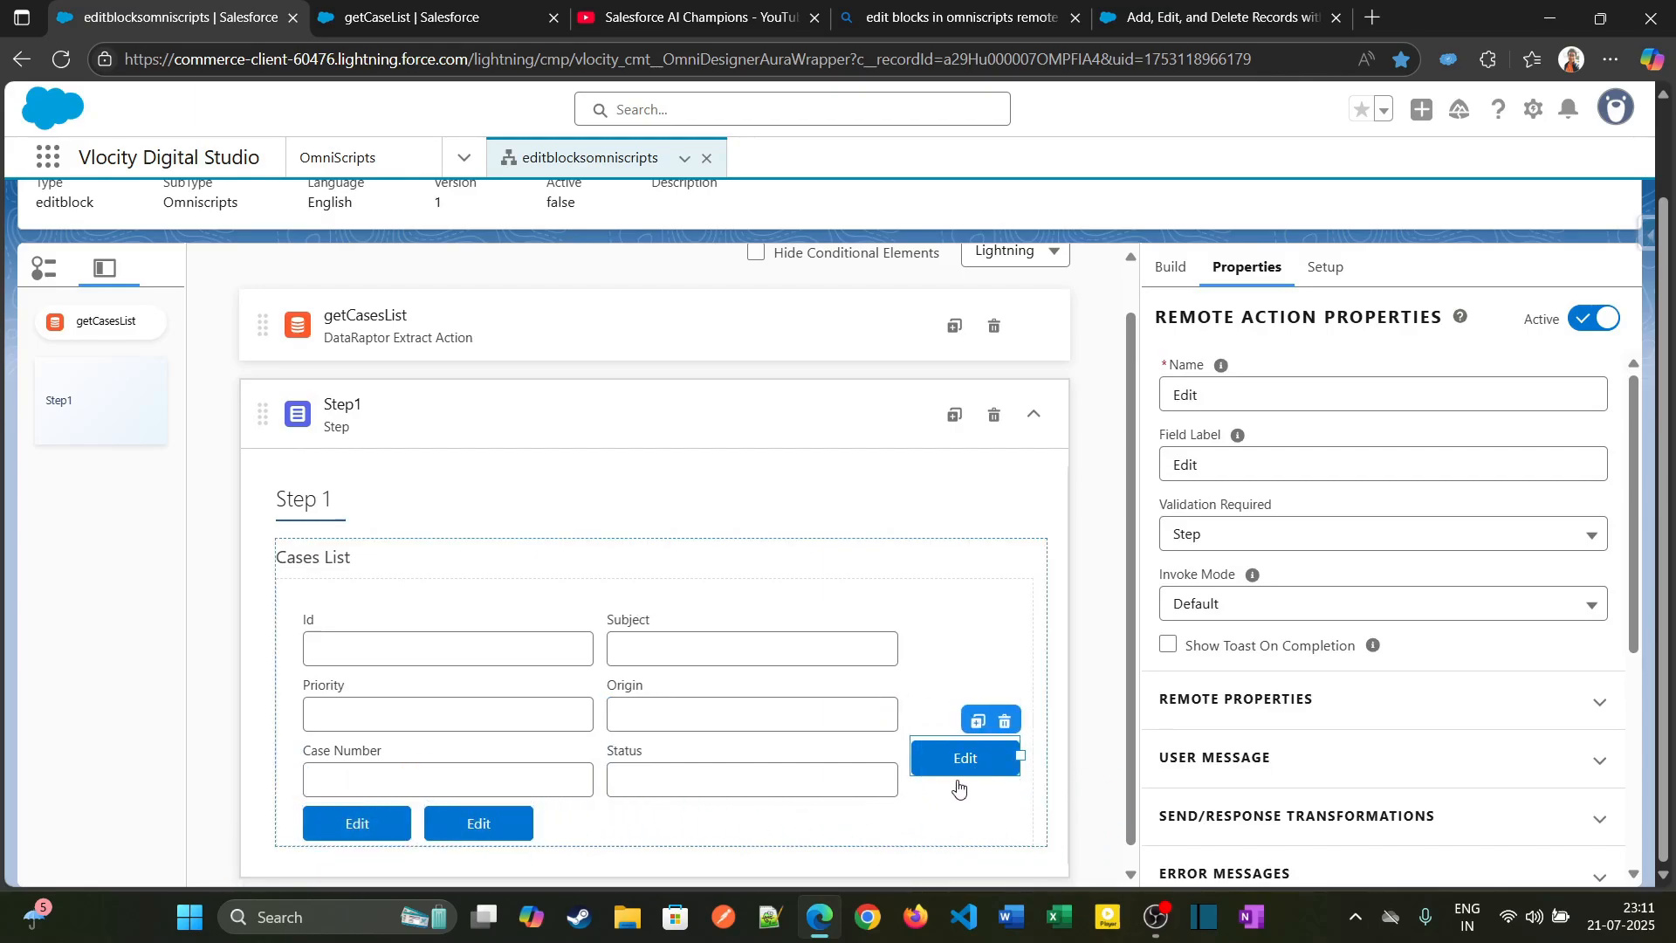
Step: Delete the original Edit Remote Action beside Status and try to move the copy that takes its place to the row below
left_click(1005, 721)
left_click(1141, 533)
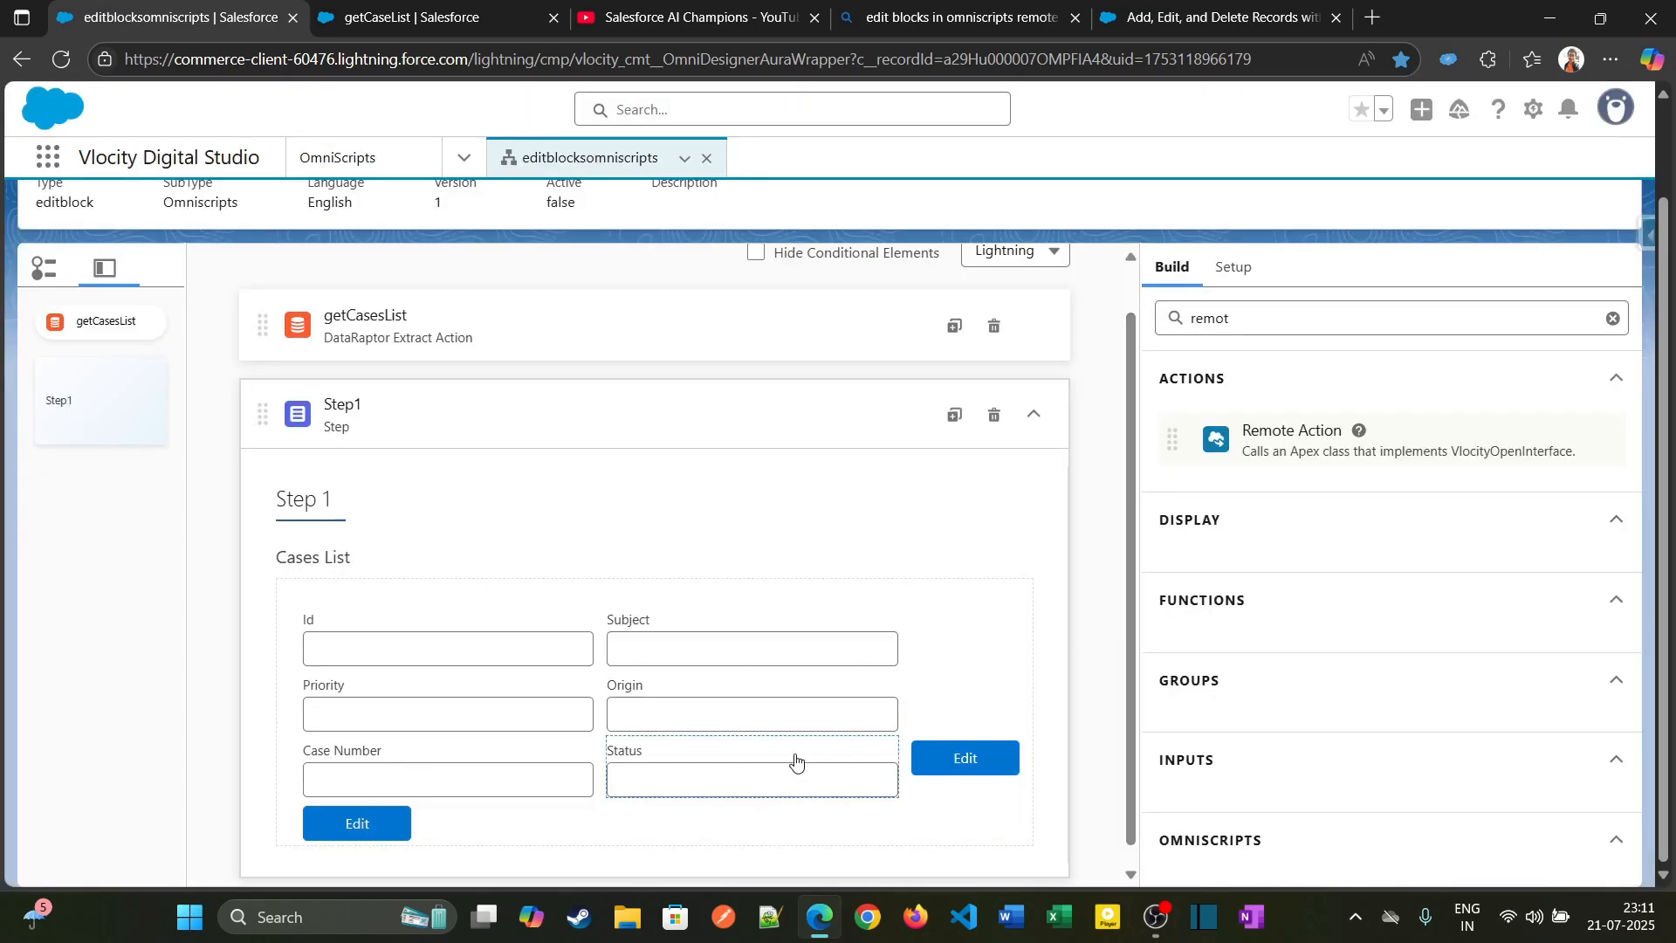
left_click_drag(961, 756, 423, 795)
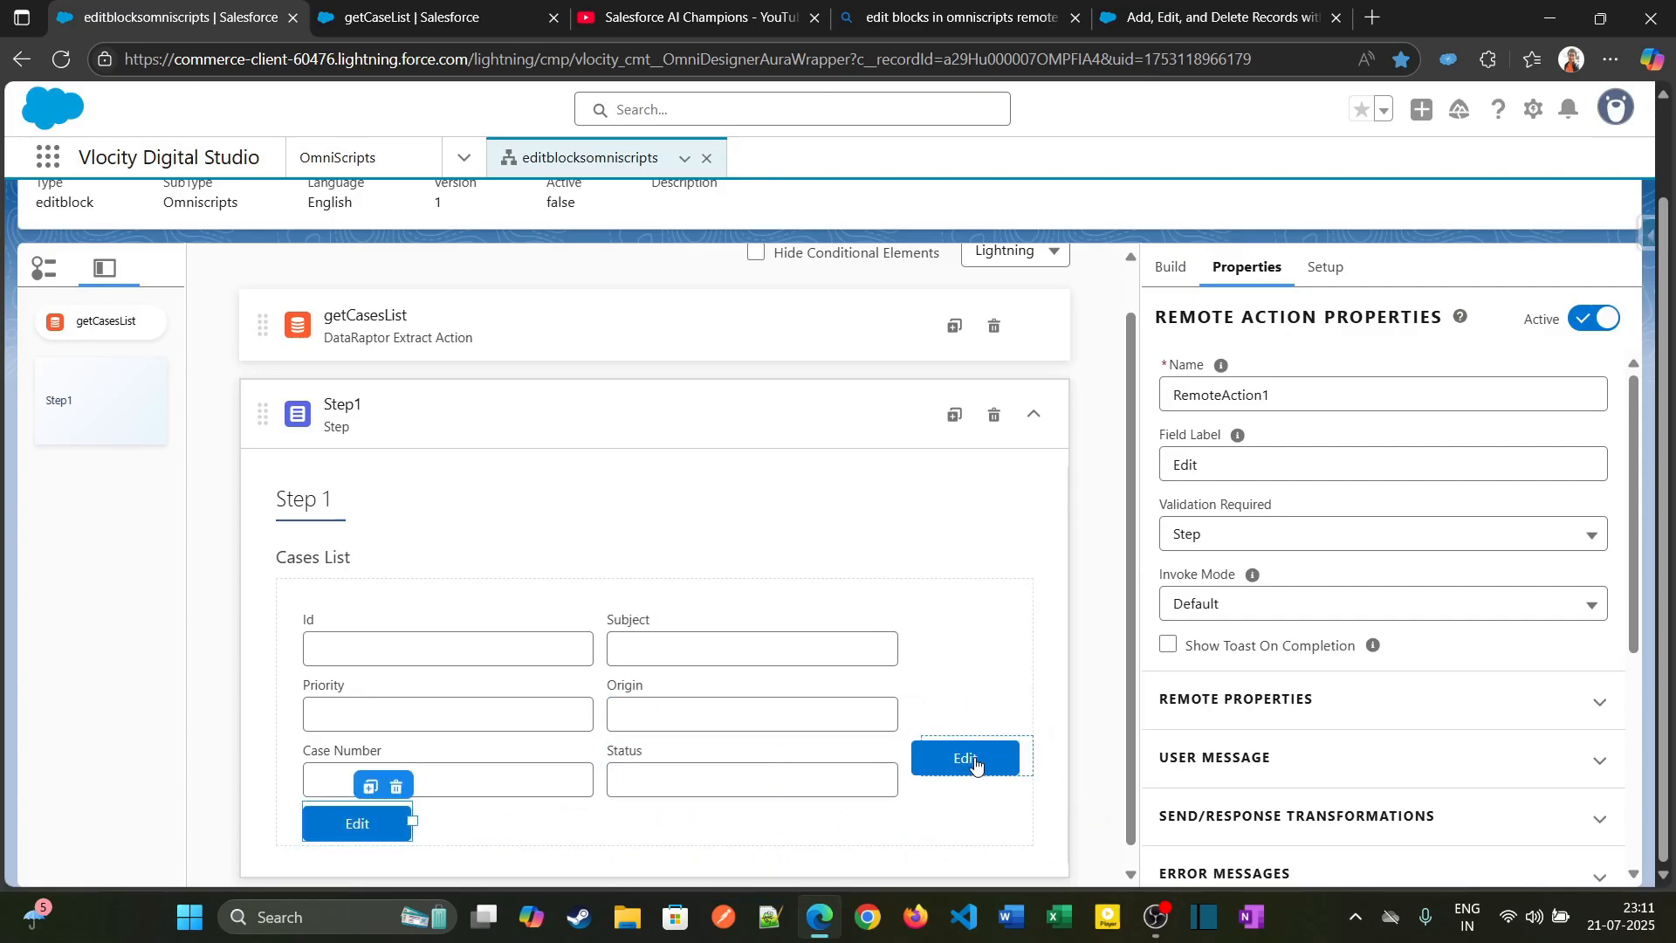
Step: Widen the Id, Subject, Priority, Origin, Case Number and Status fields so that two fill each full row of the Cases List block
scroll(722, 658, "down", 1)
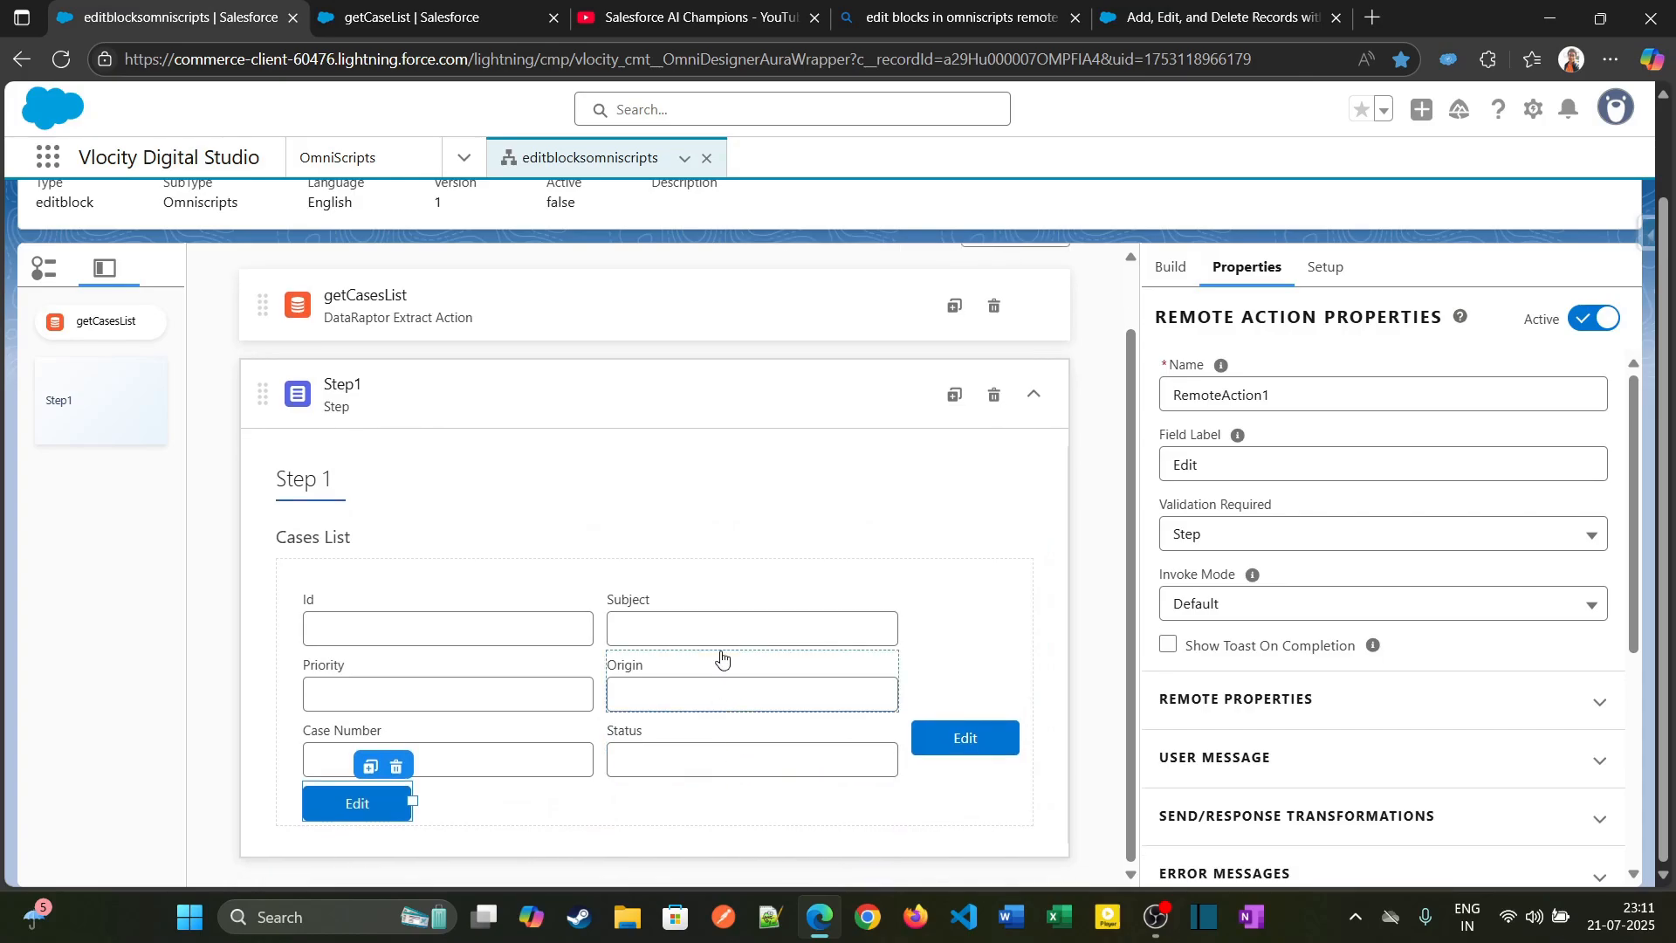
left_click(527, 624)
left_click_drag(603, 622, 656, 622)
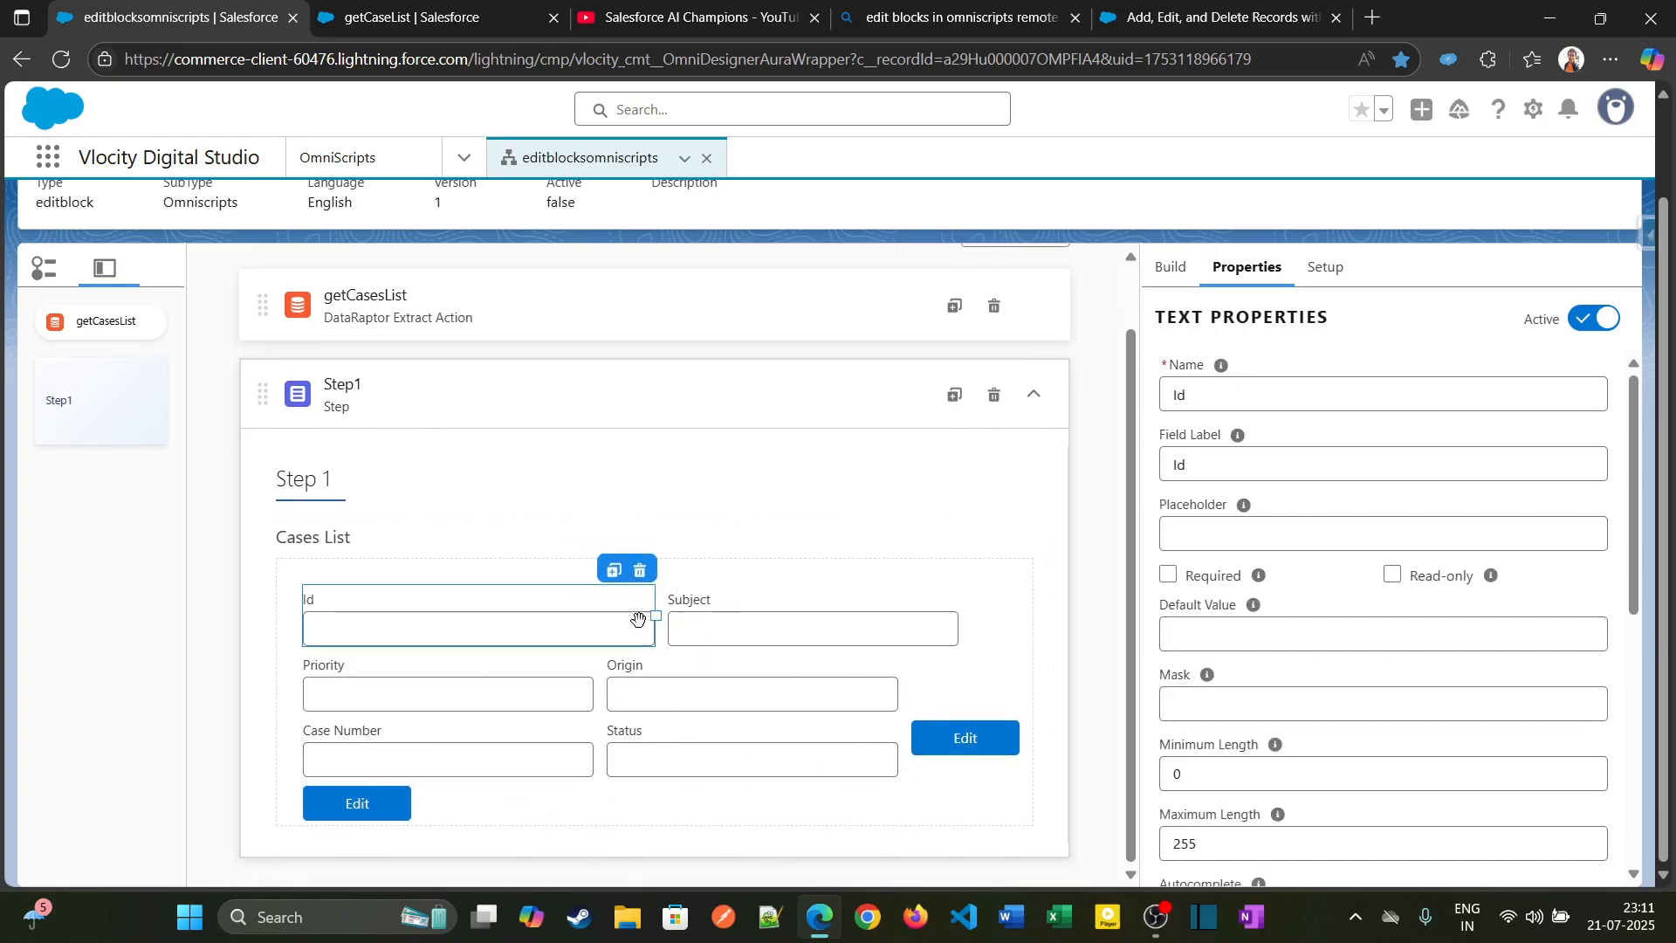
left_click(947, 623)
left_click_drag(963, 617, 1018, 617)
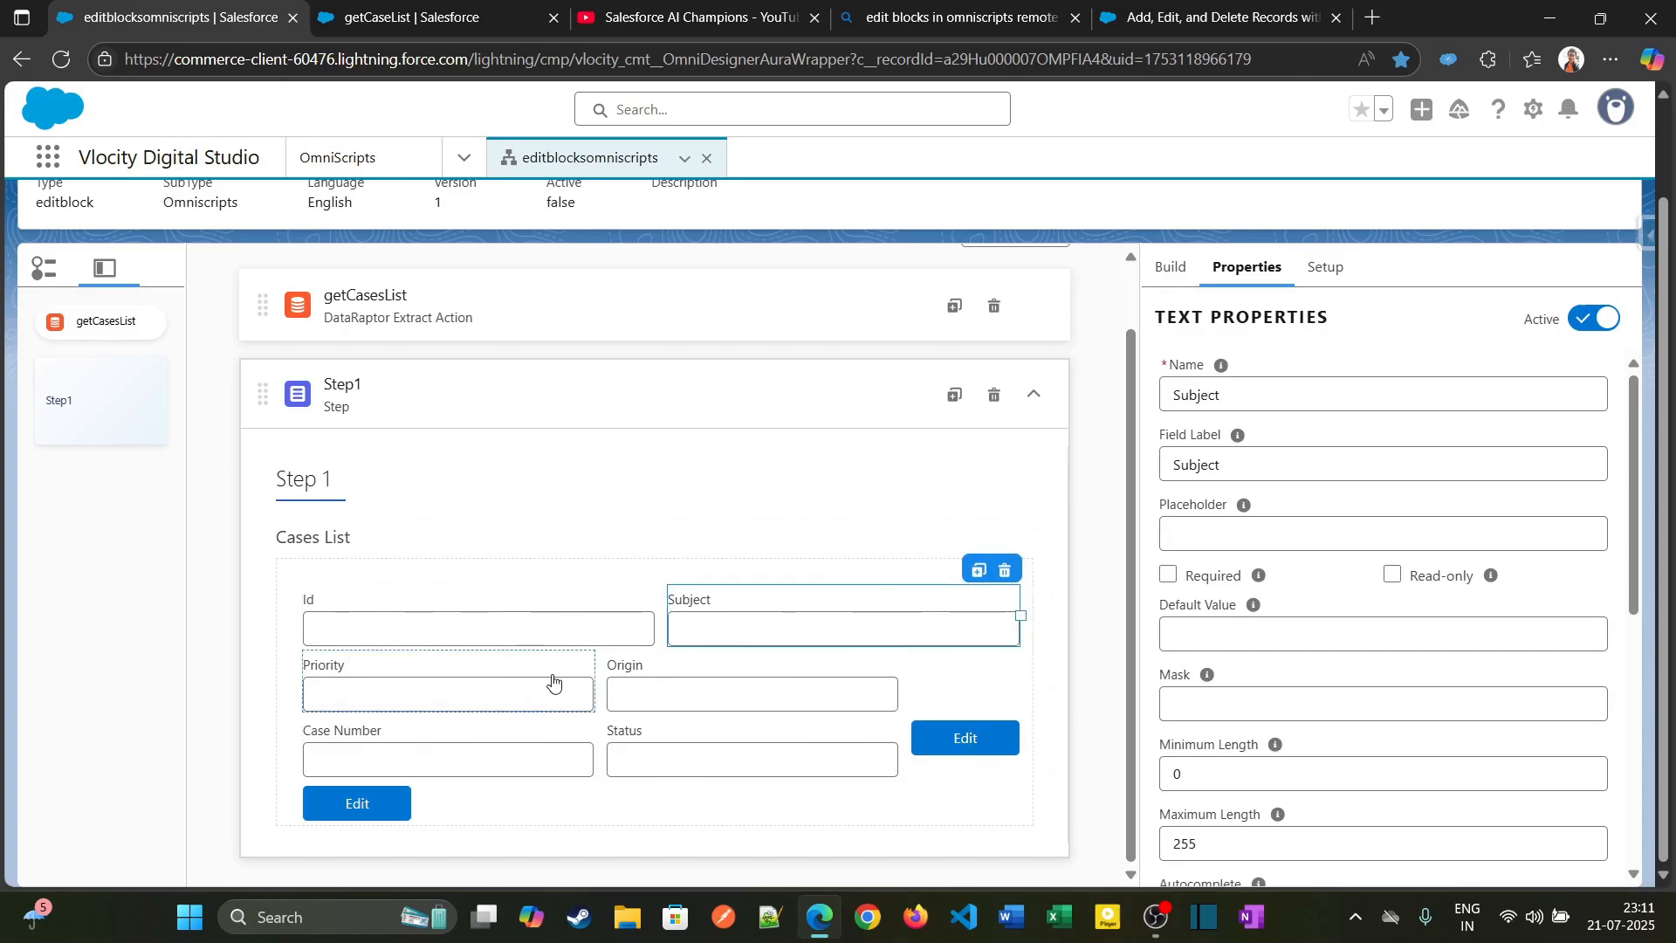
left_click(482, 690)
left_click_drag(596, 683, 655, 686)
left_click(882, 692)
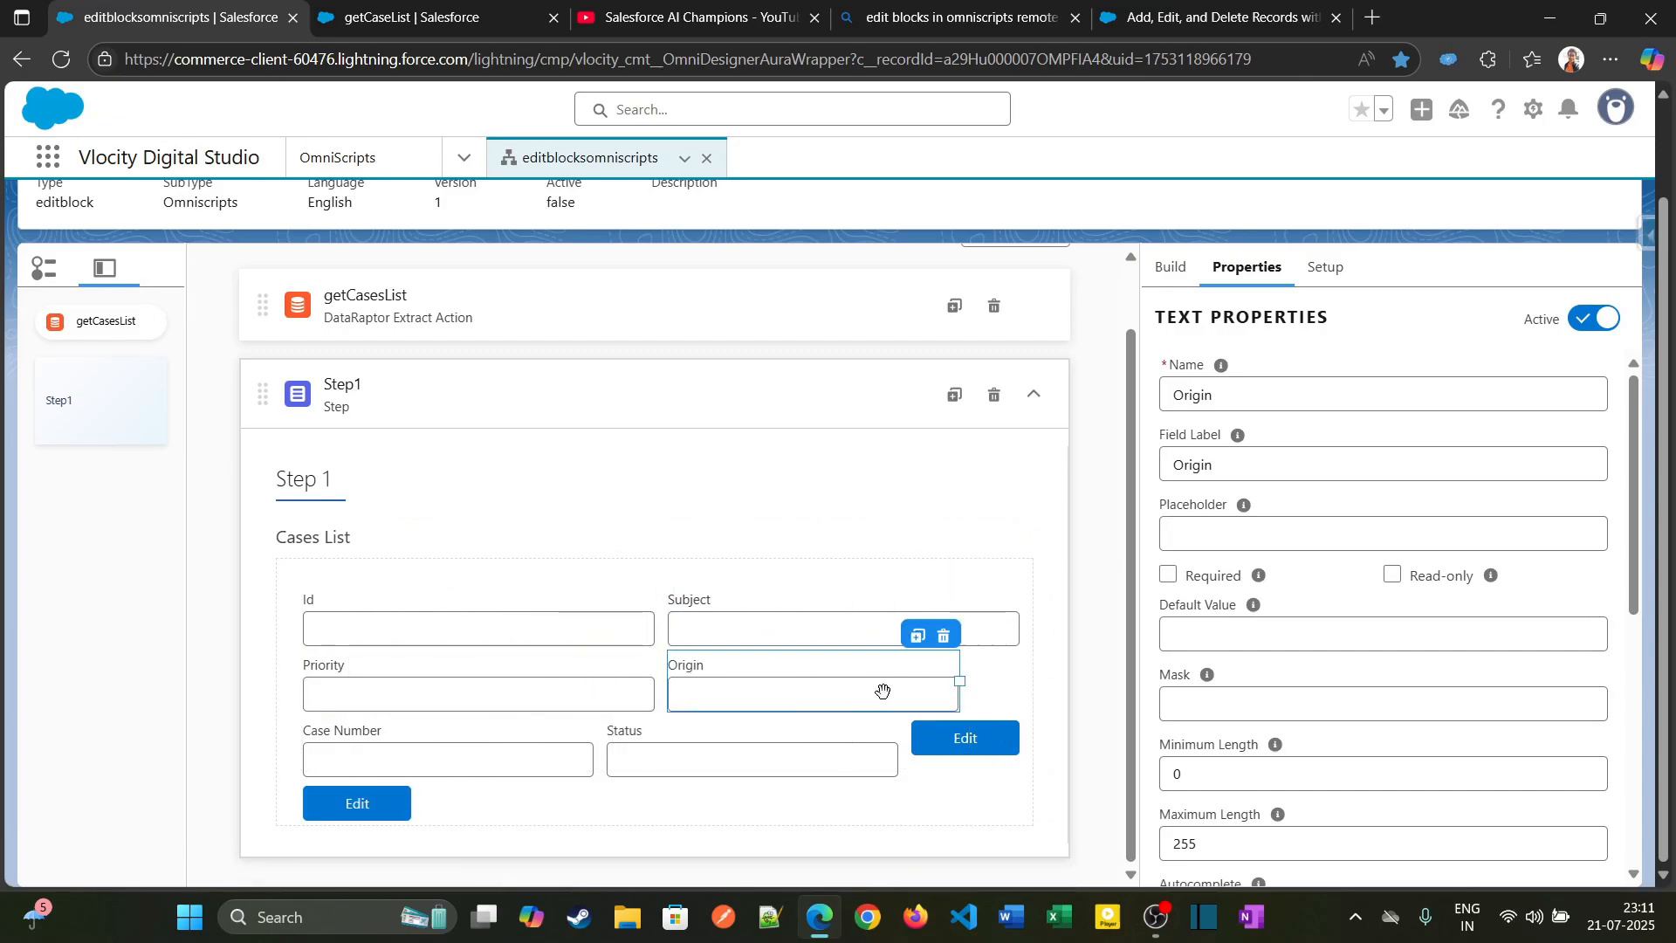
left_click_drag(957, 684, 1018, 683)
left_click(531, 756)
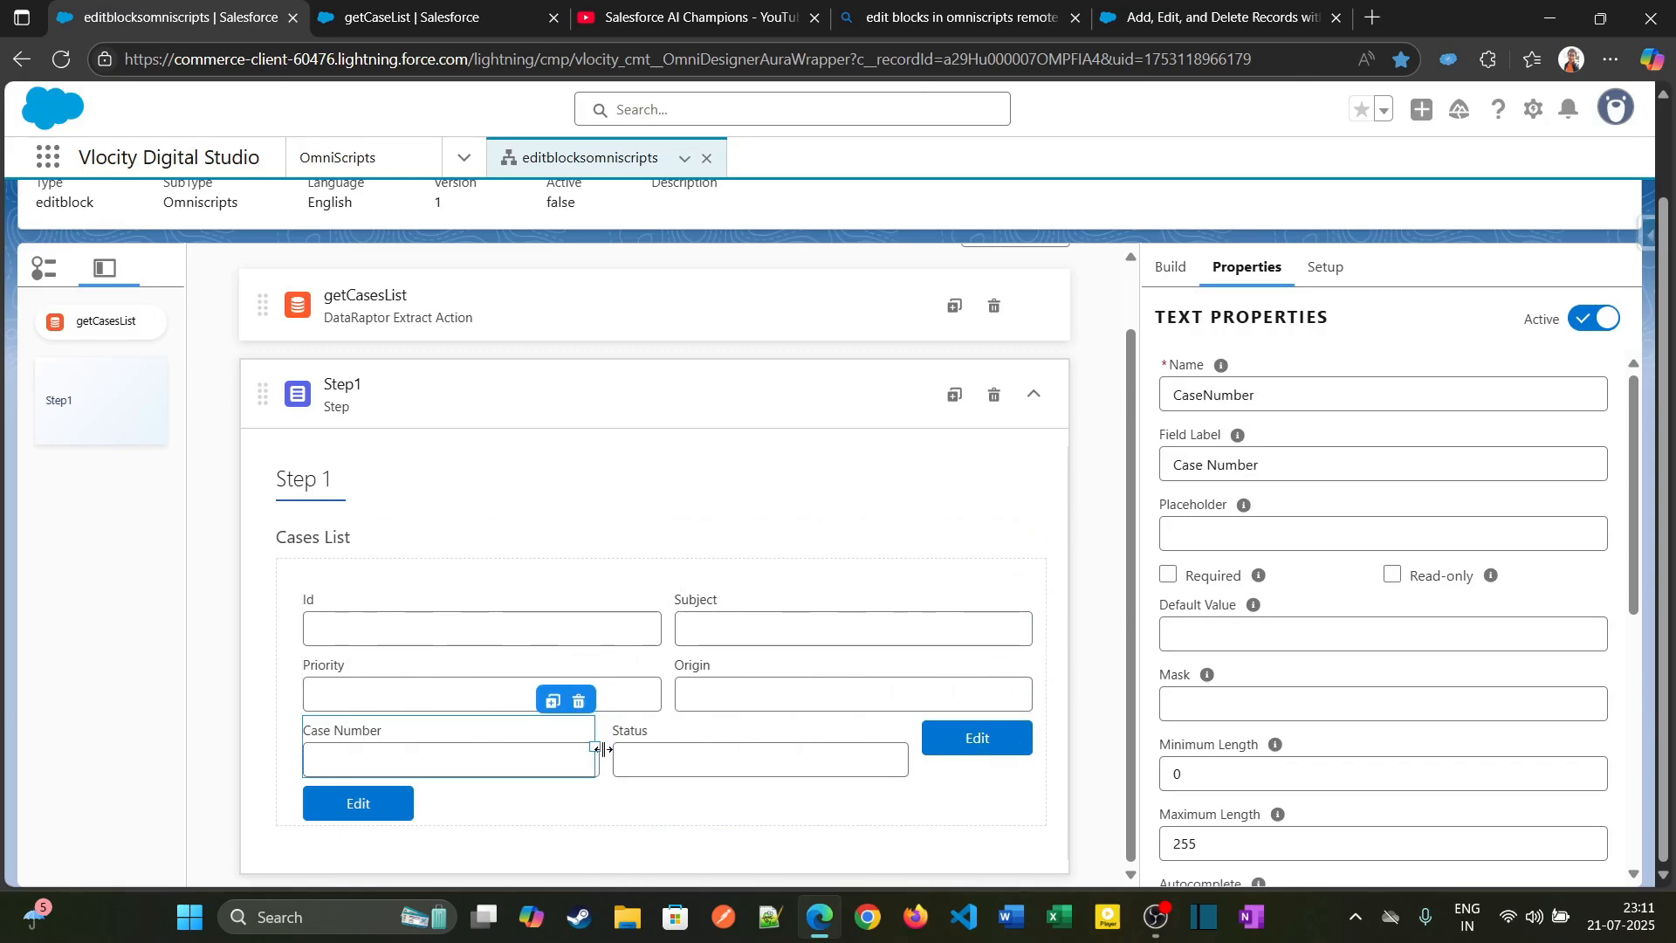
left_click_drag(597, 748, 661, 748)
left_click(928, 749)
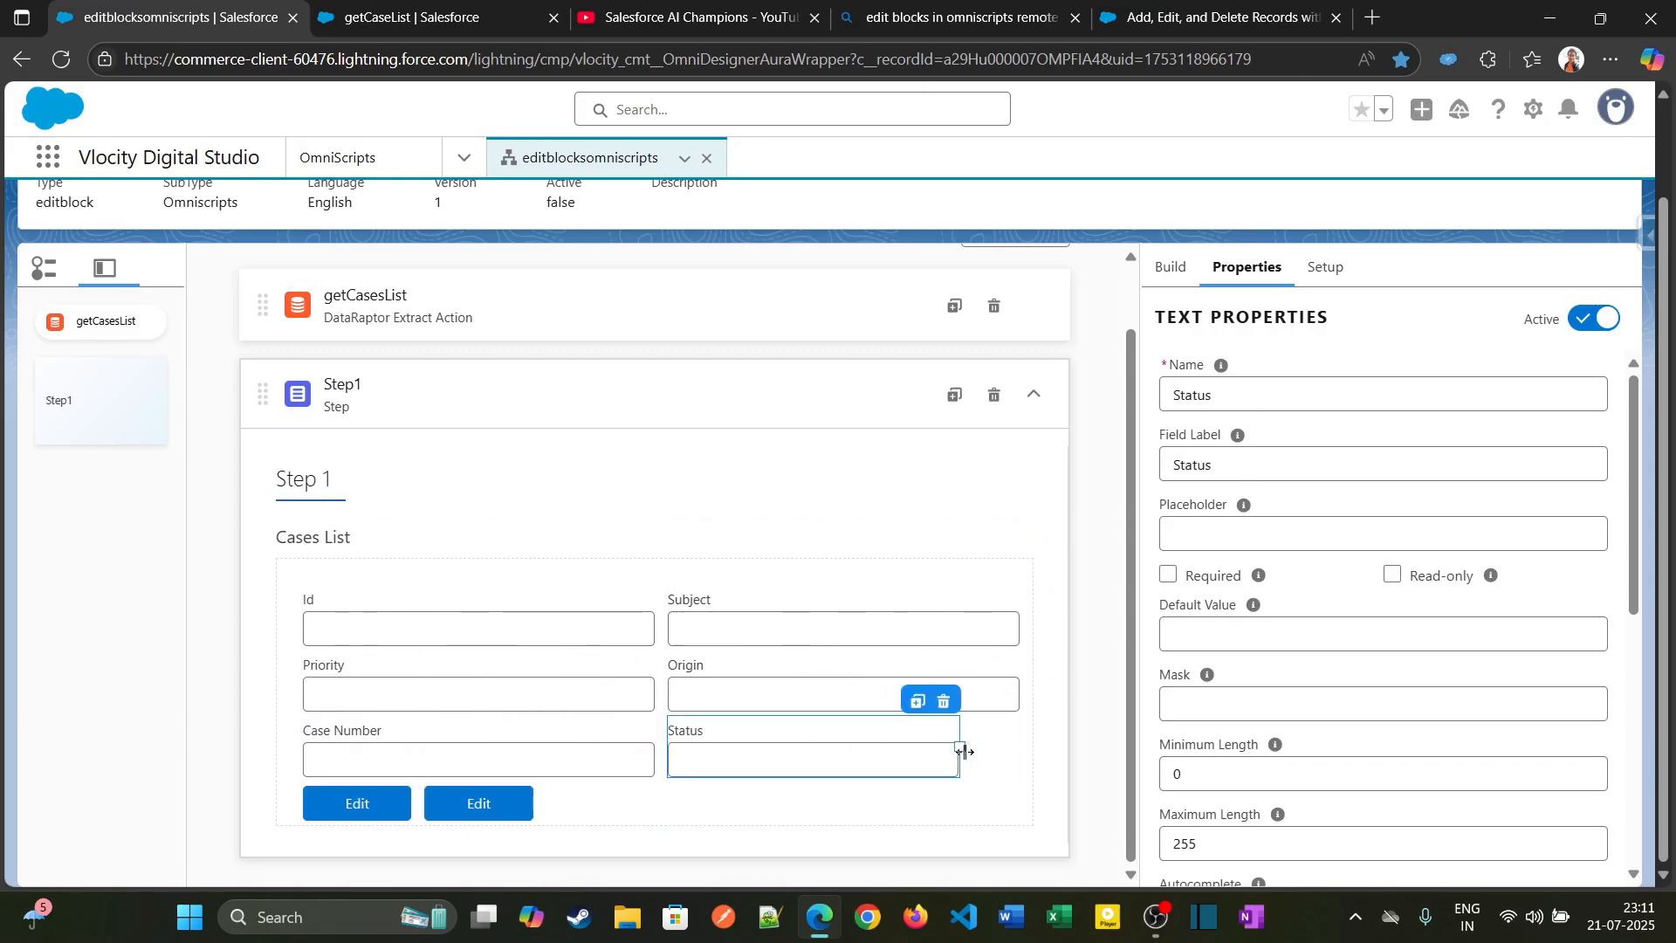
left_click_drag(961, 749, 1007, 749)
Step: Clone the second Edit Remote Action in the row below the Cases List fields
left_click(469, 804)
left_click(493, 766)
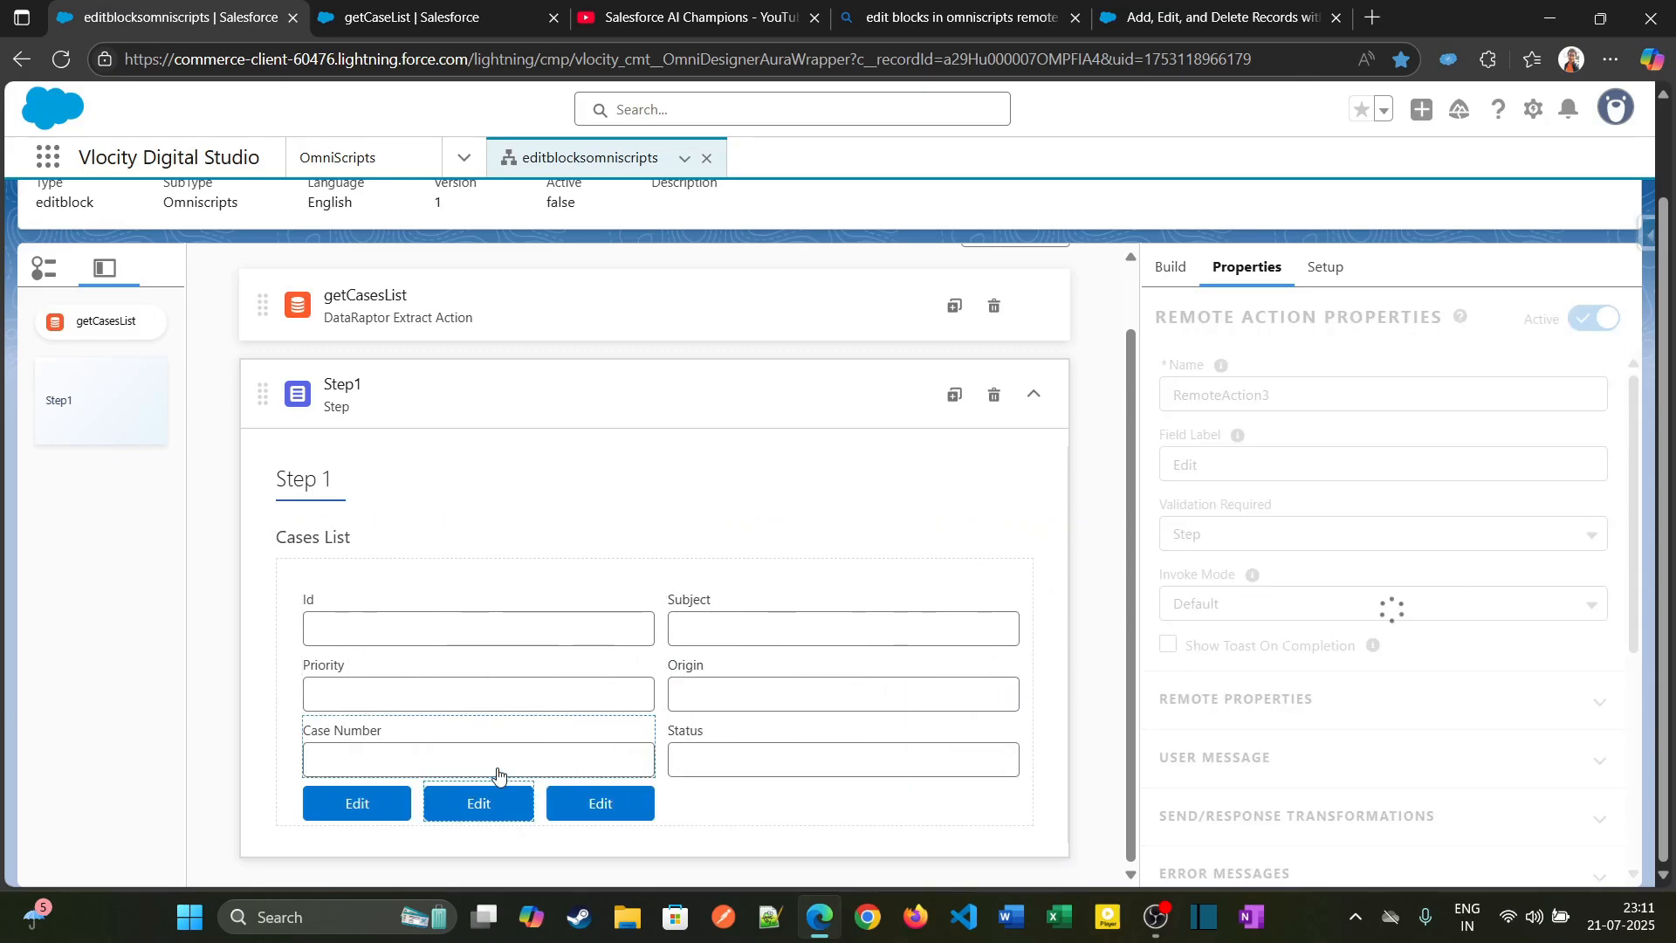
left_click(349, 801)
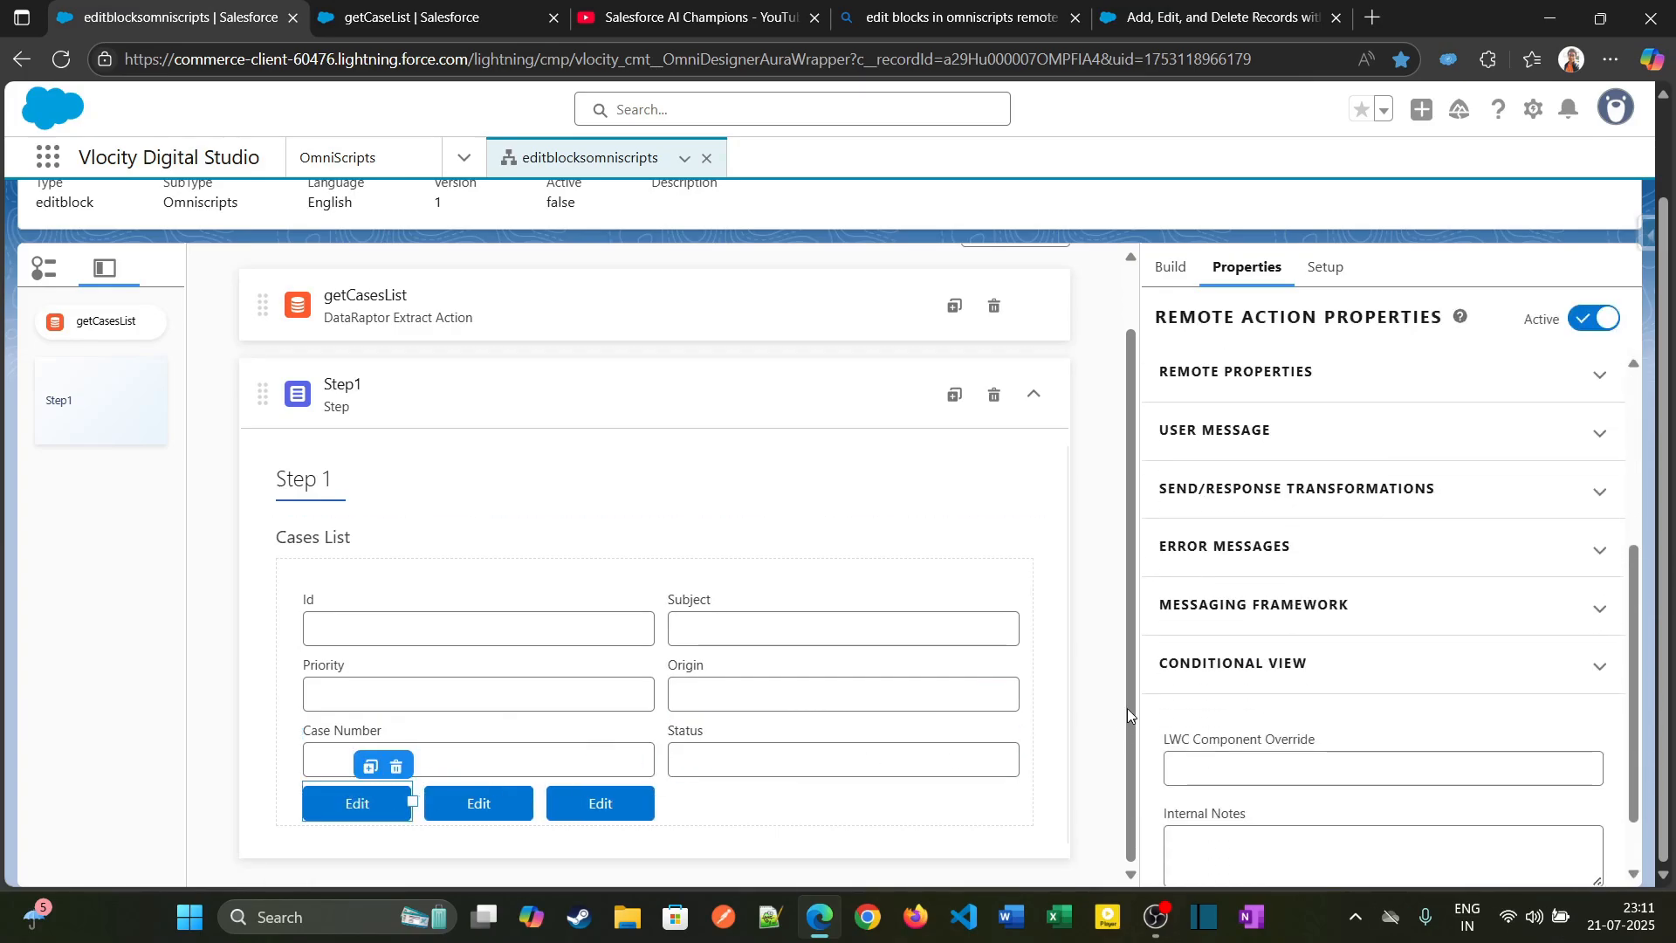
Step: Set both the name and the field label of the middle Remote Action to New
left_click(479, 800)
scroll(1209, 655, "down", 3)
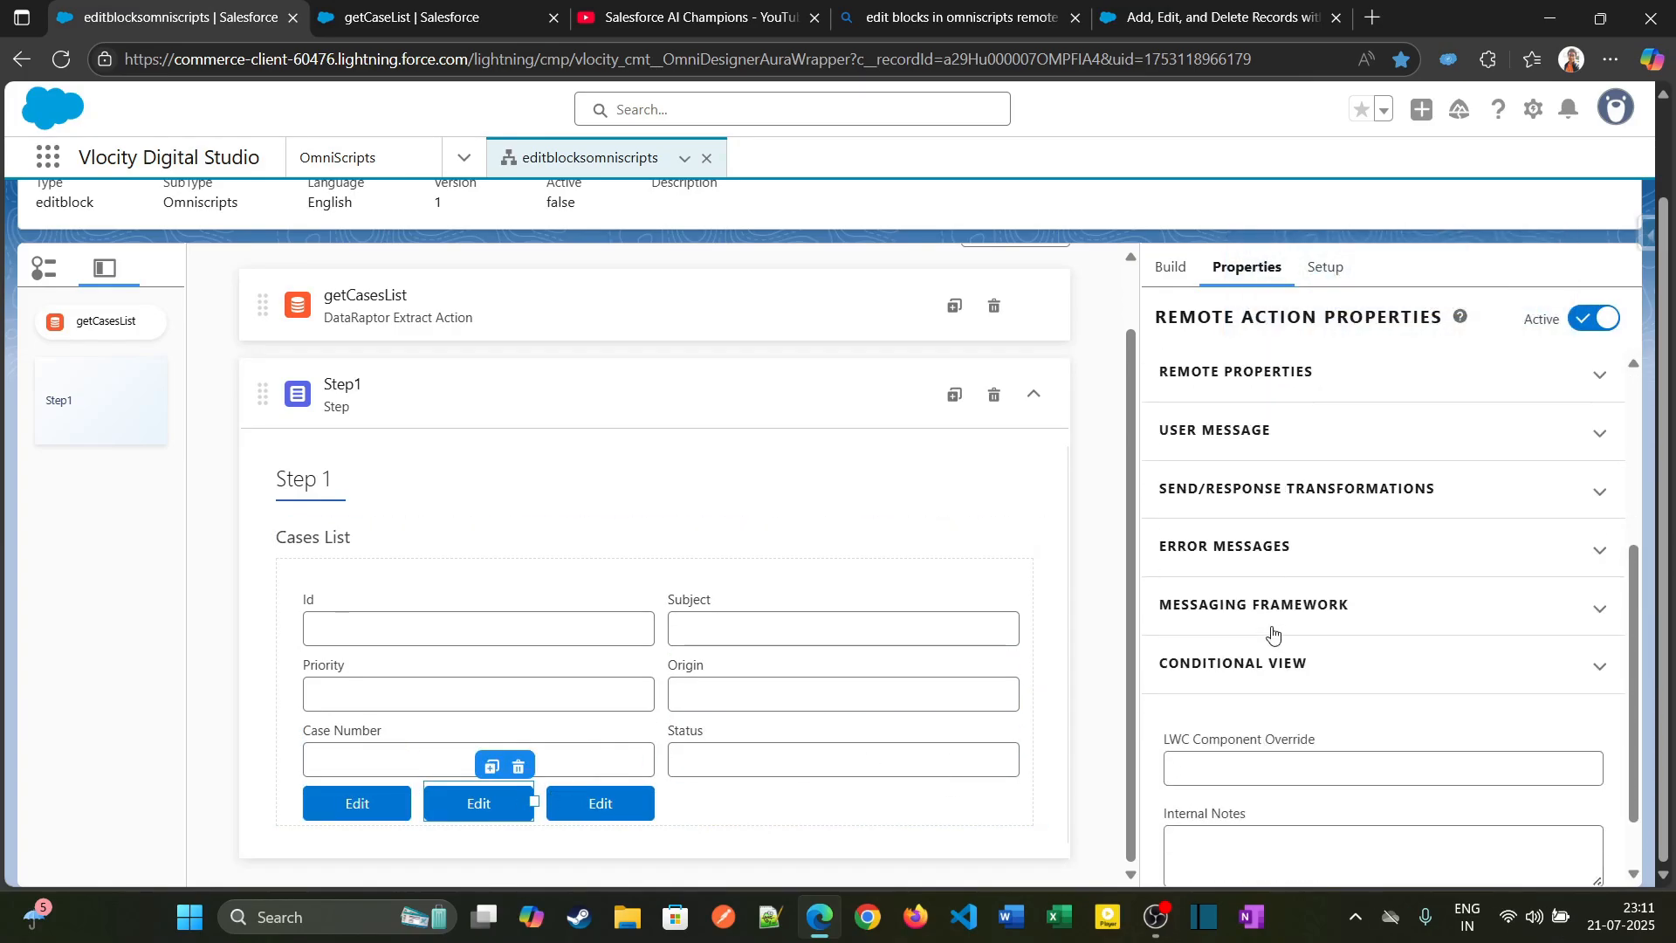
scroll(1272, 625, "up", 3)
left_click(1280, 408)
key("ctrl+a")
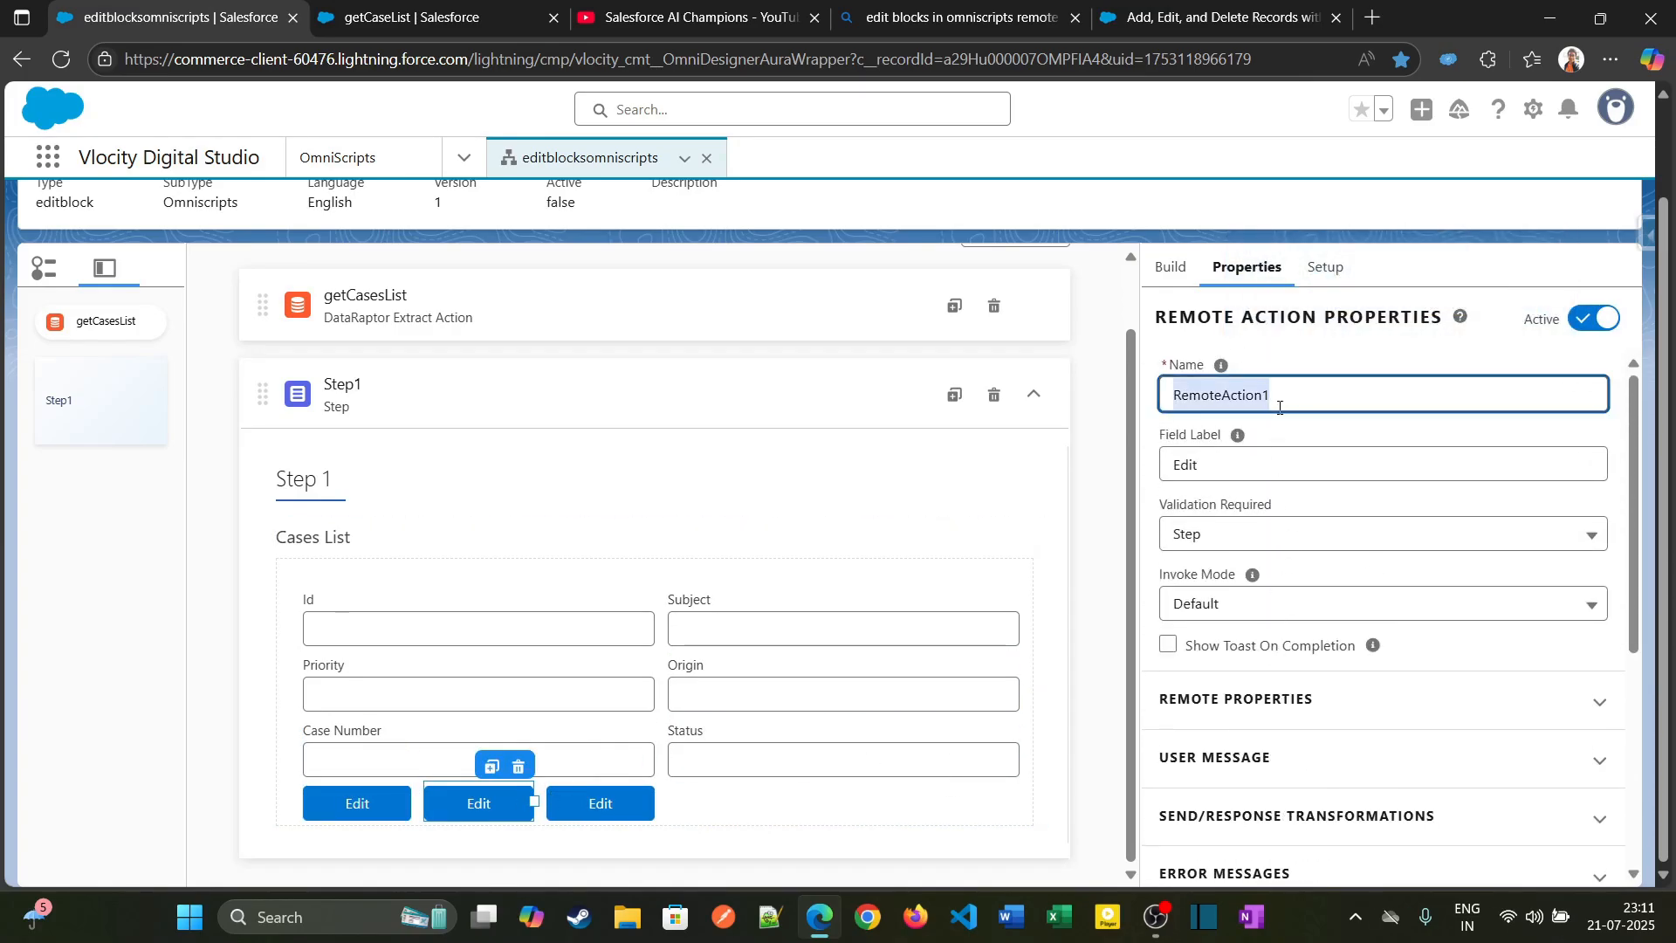
type("New")
left_click(1218, 463)
key("ctrl+a")
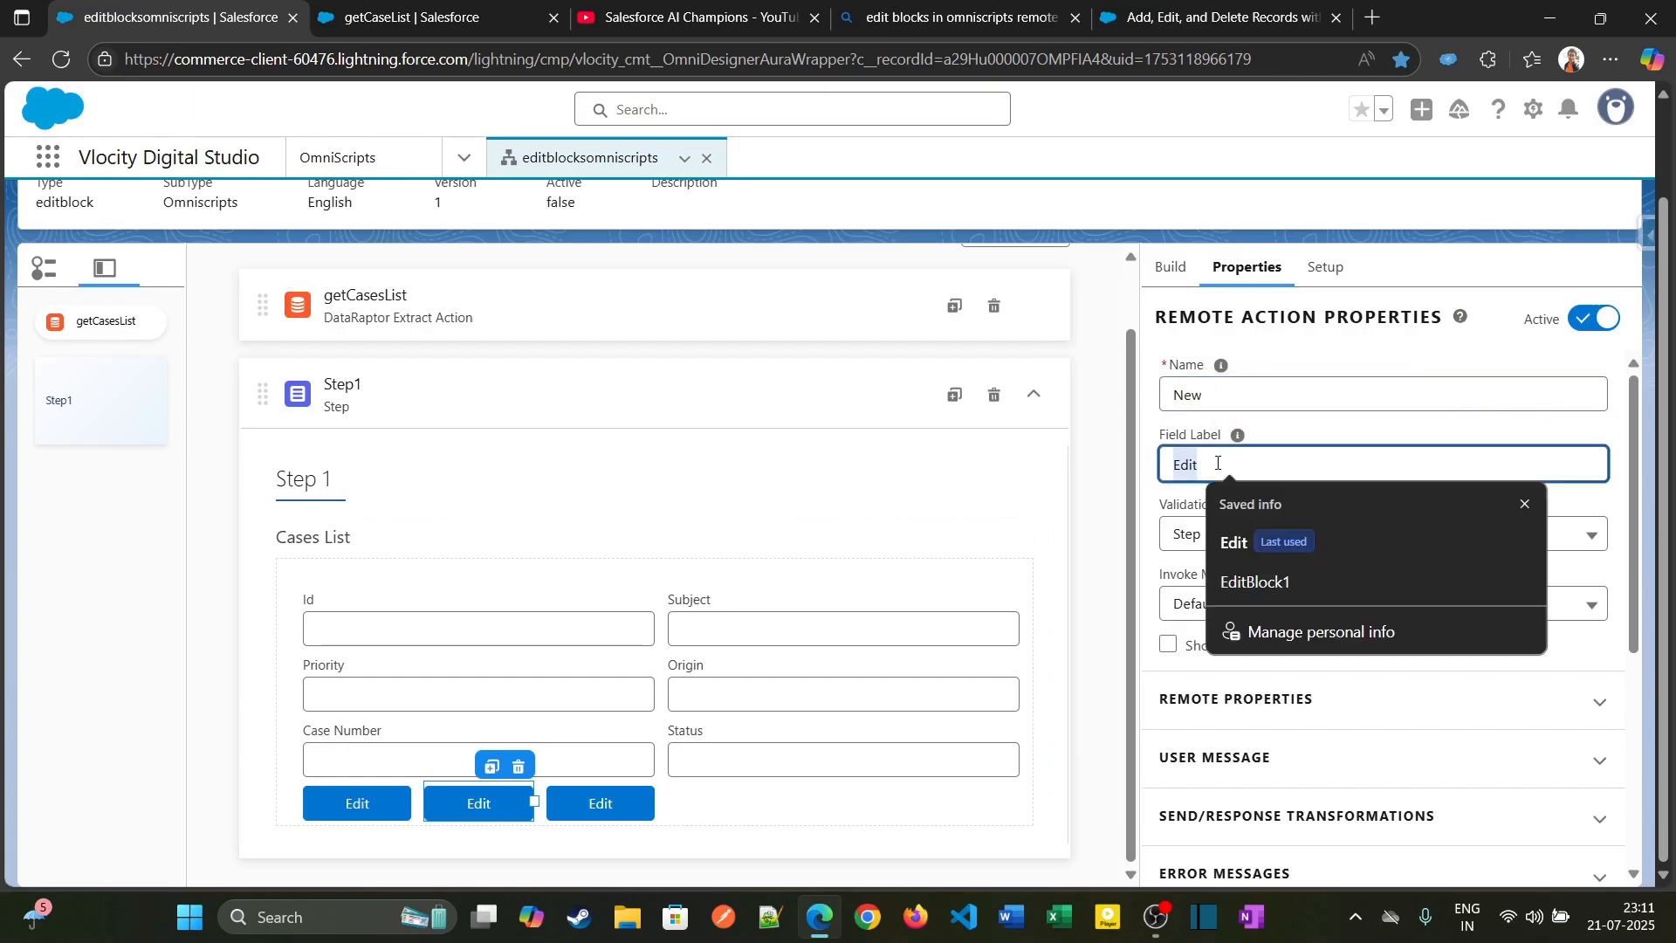
type("New")
Step: Set the New action's remote method to new under its remote properties
scroll(1258, 515, "down", 3)
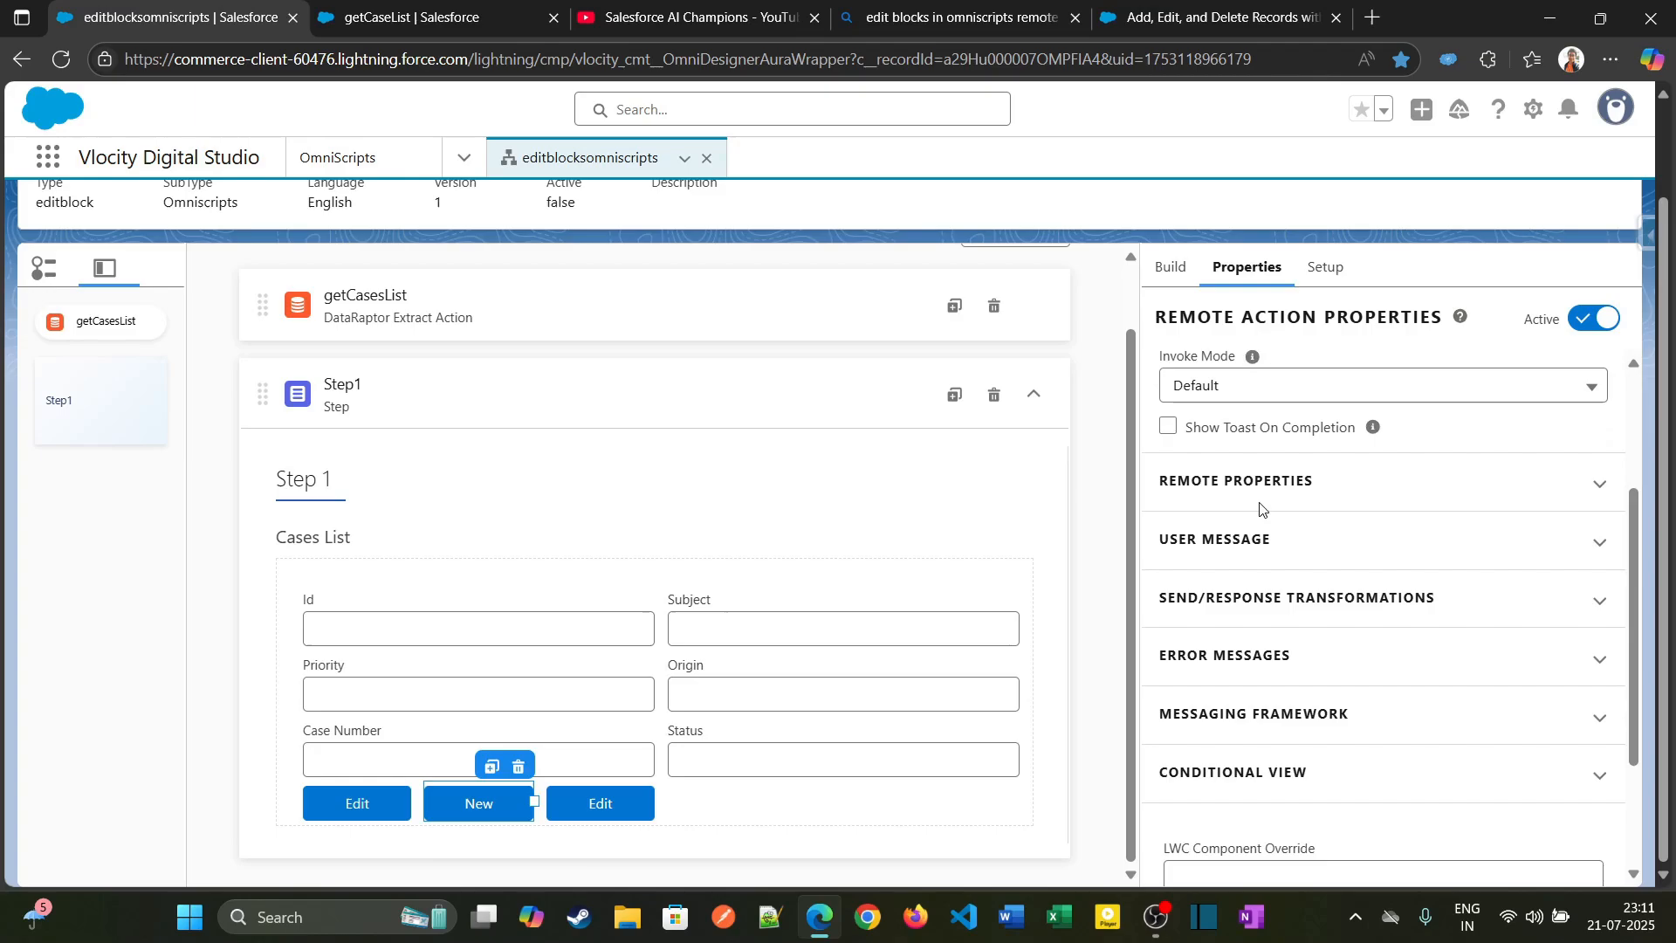
left_click(1259, 482)
scroll(1261, 603, "down", 1)
scroll(1262, 602, "down", 1)
left_click(1249, 516)
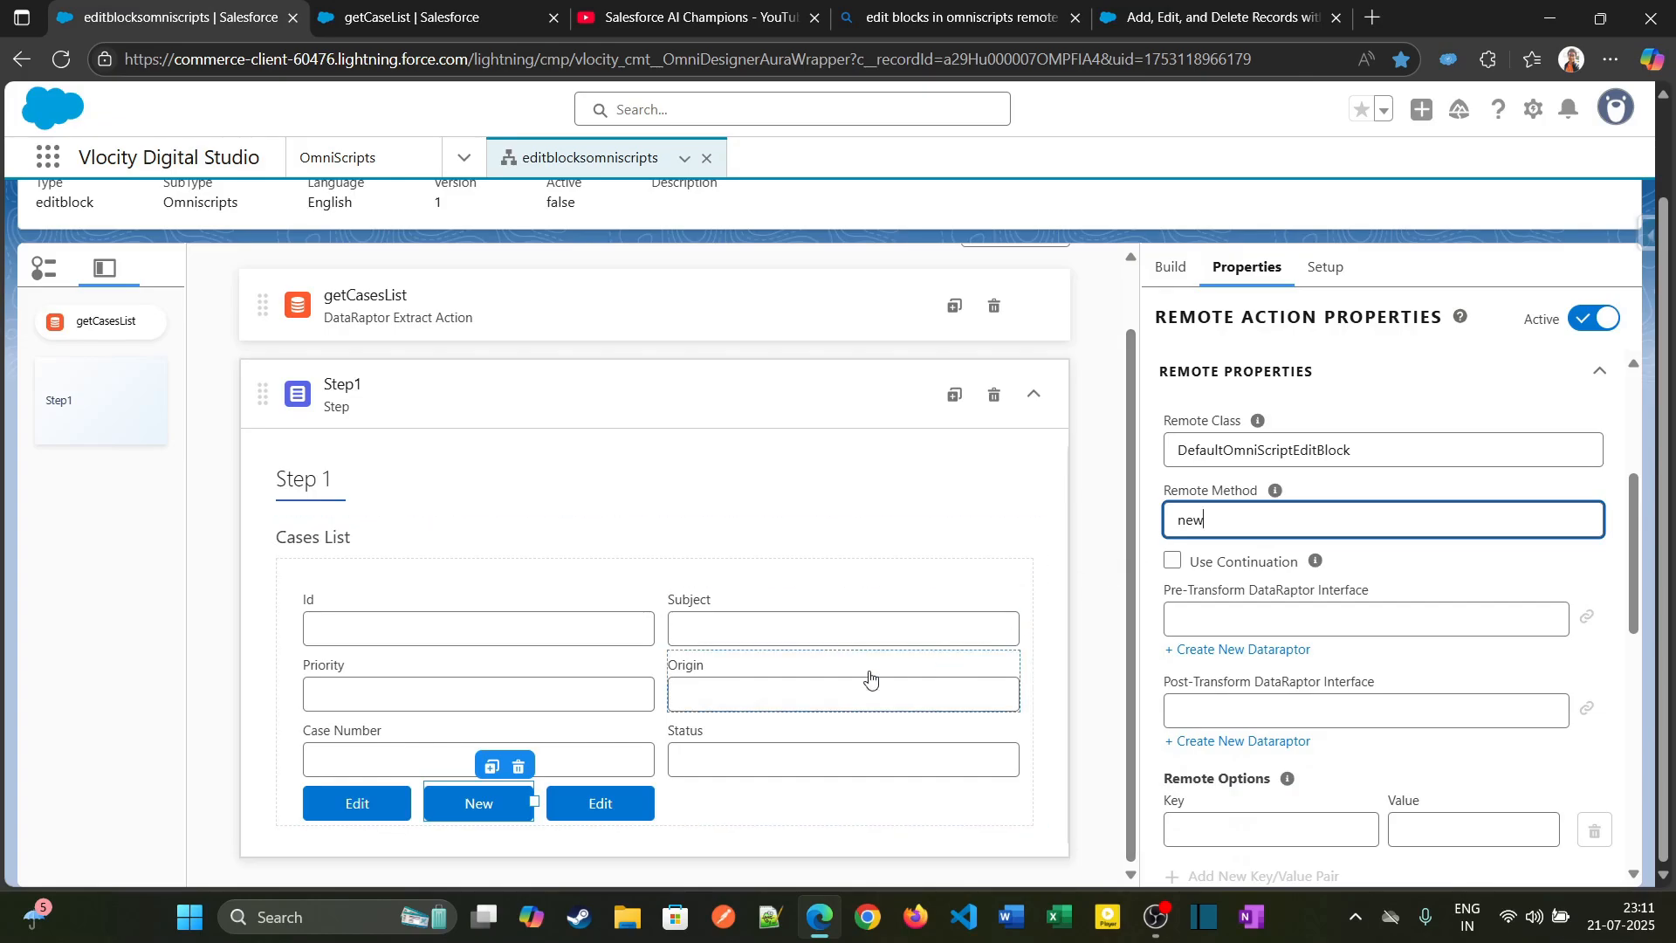
Step: Set both the name and the field label of the third Remote Action to Delete
left_click(614, 804)
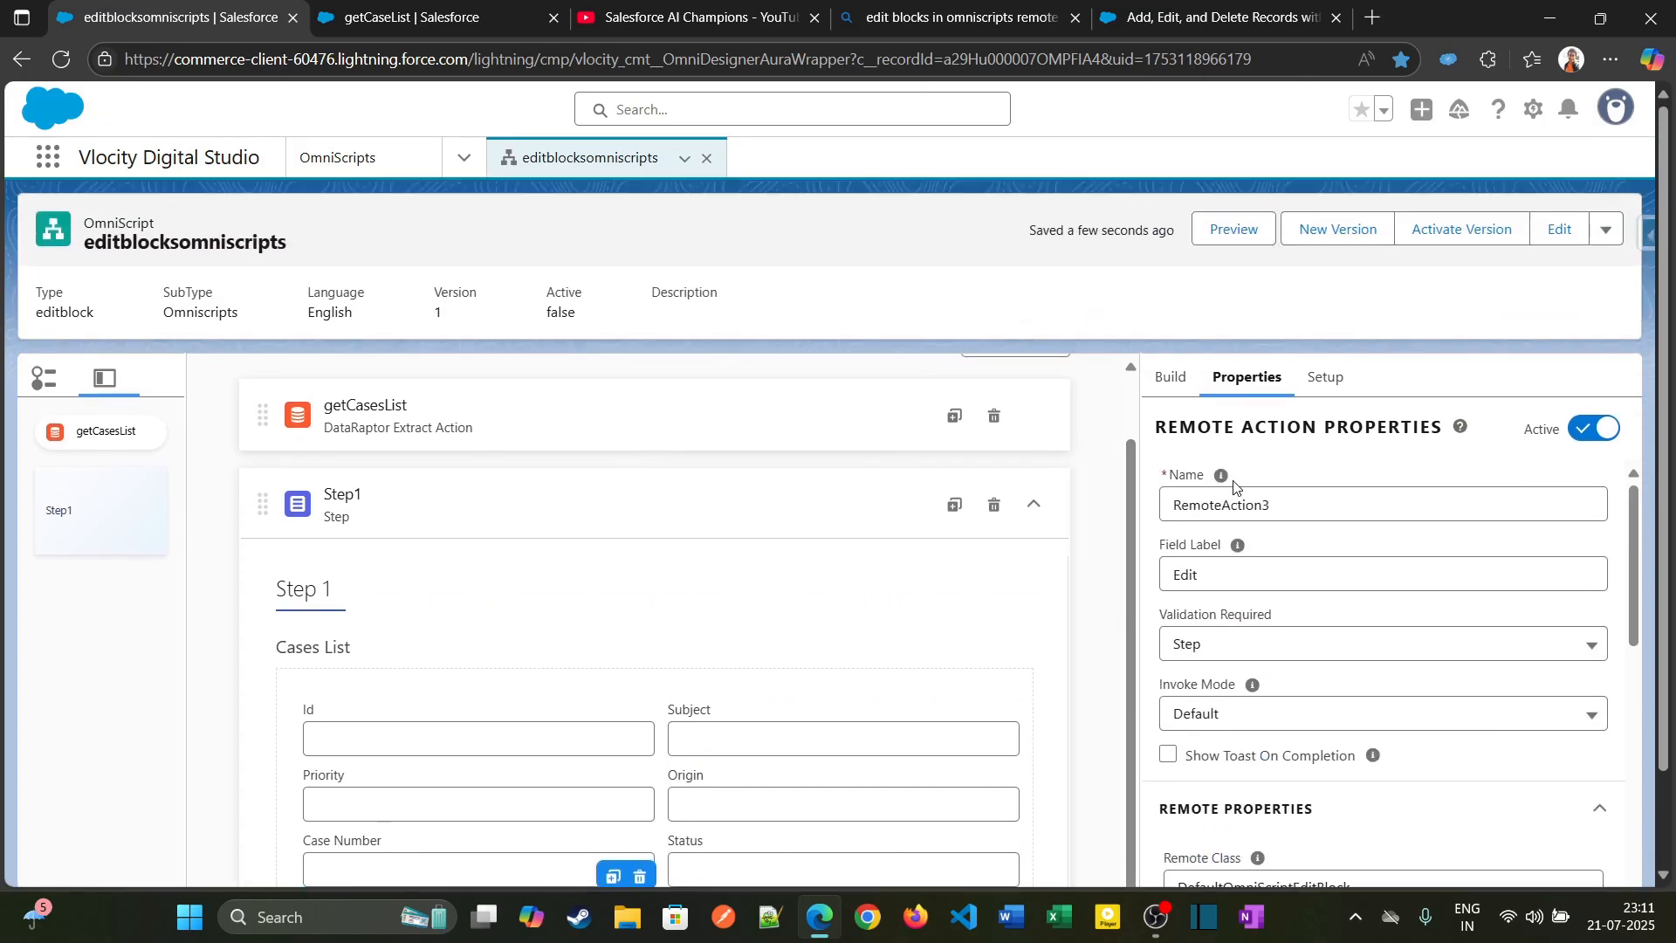
left_click(1263, 496)
double_click(1263, 496)
type("Delete")
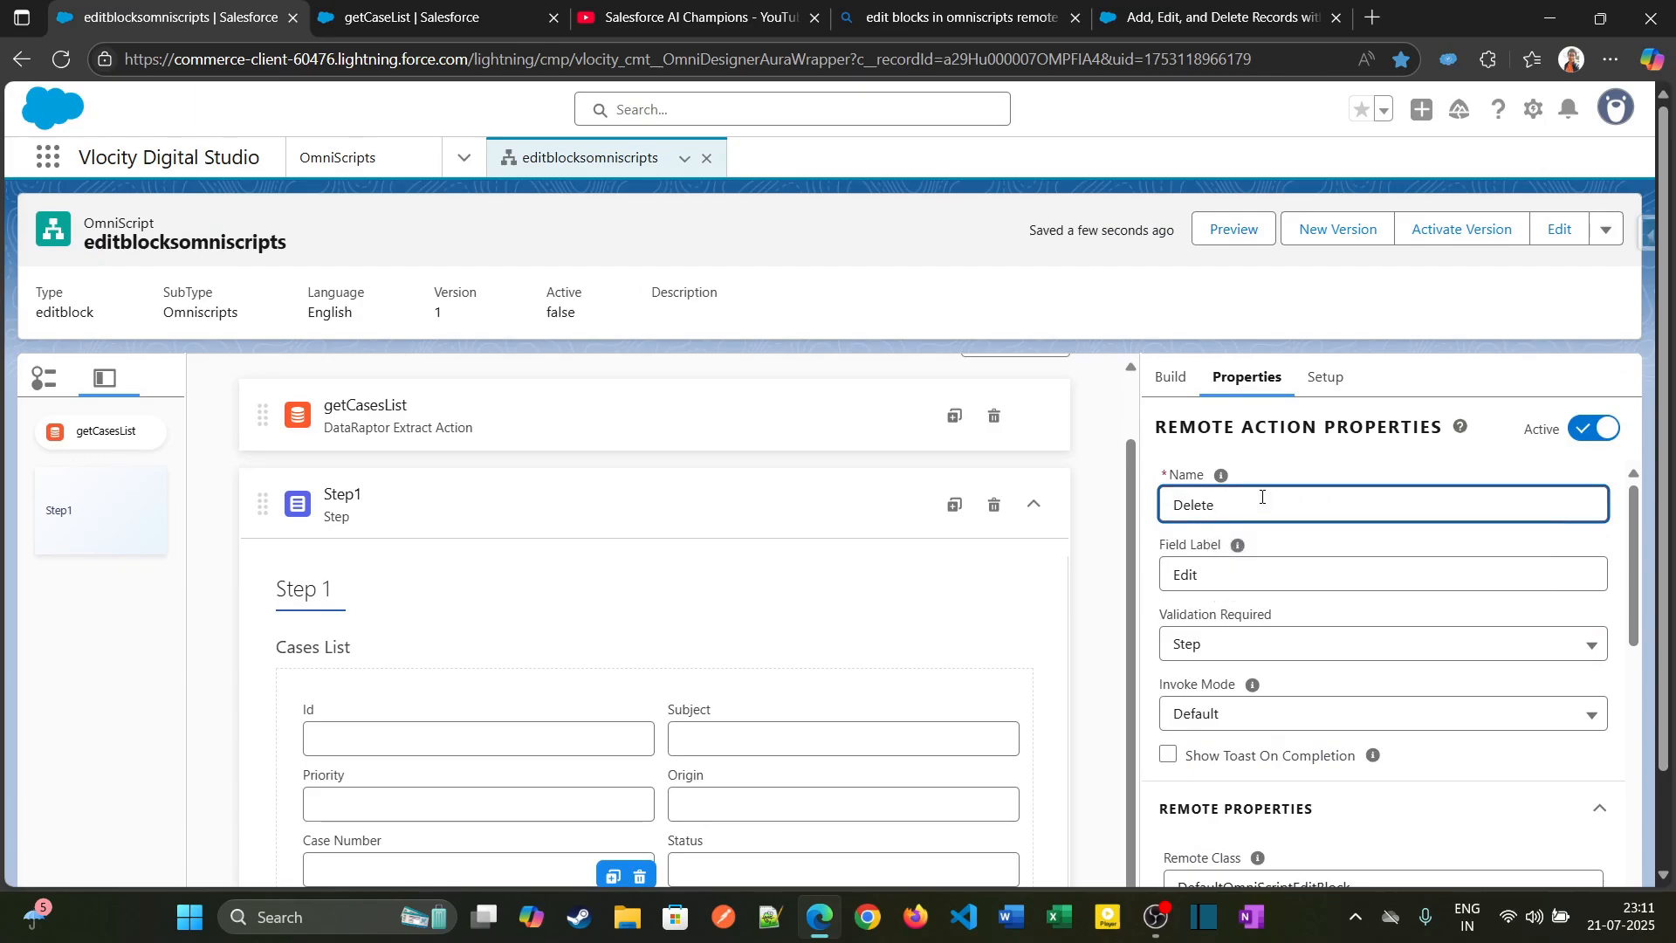
scroll(1261, 497, "down", 1)
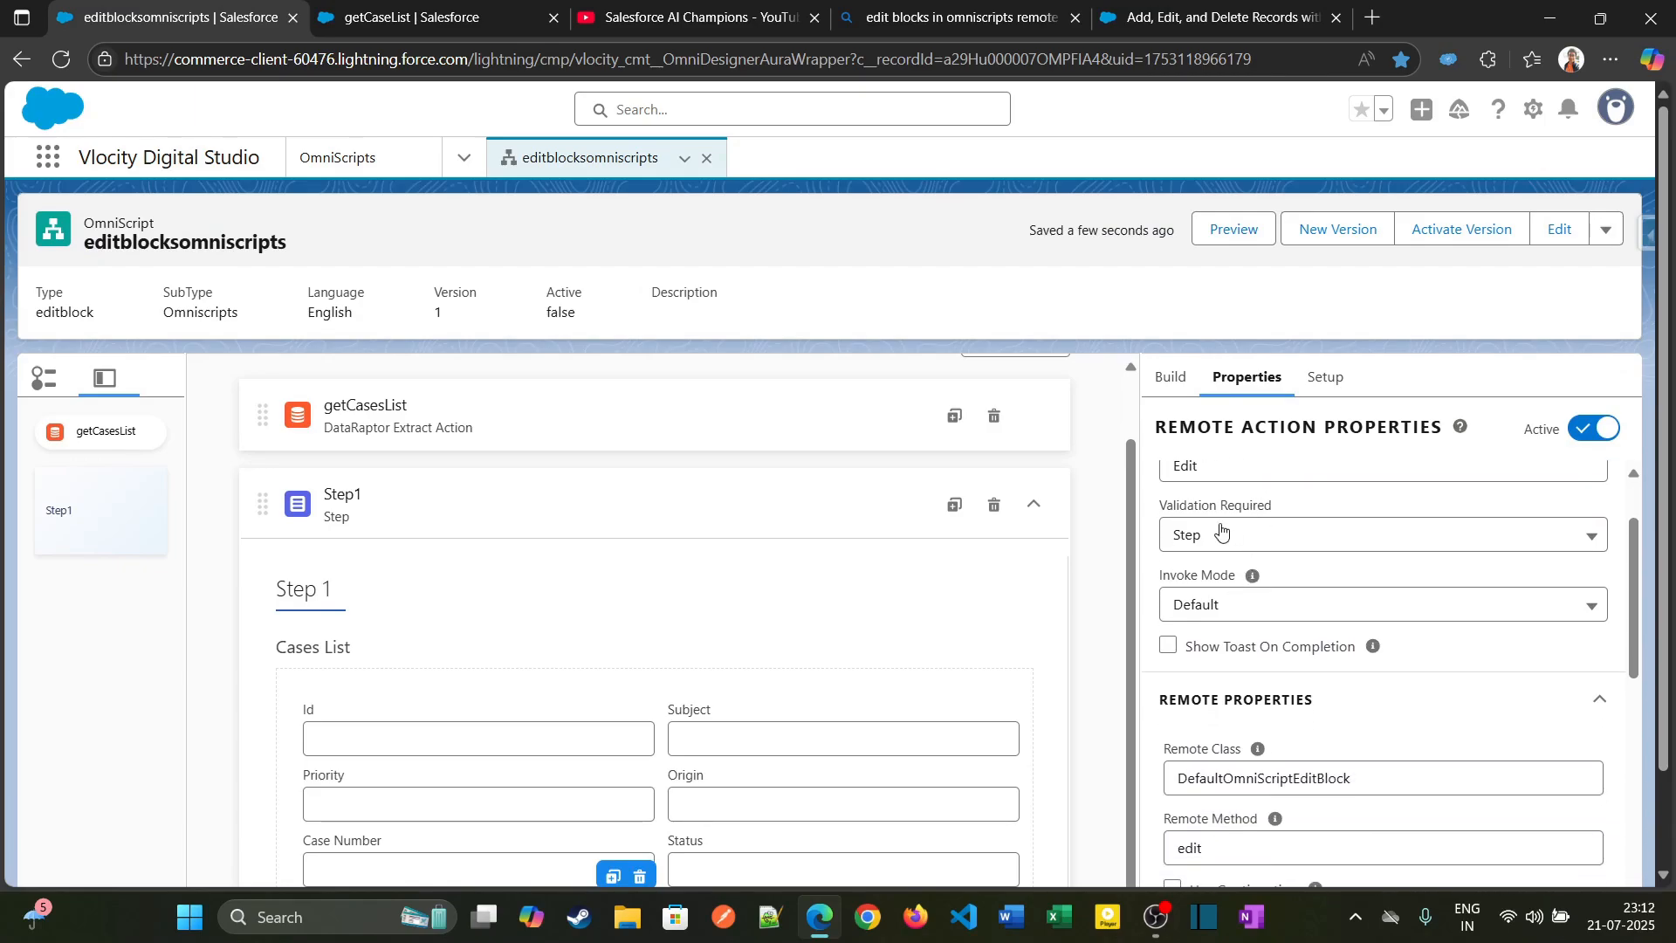
scroll(1261, 524, "up", 1)
left_click(1225, 573)
type("Dele")
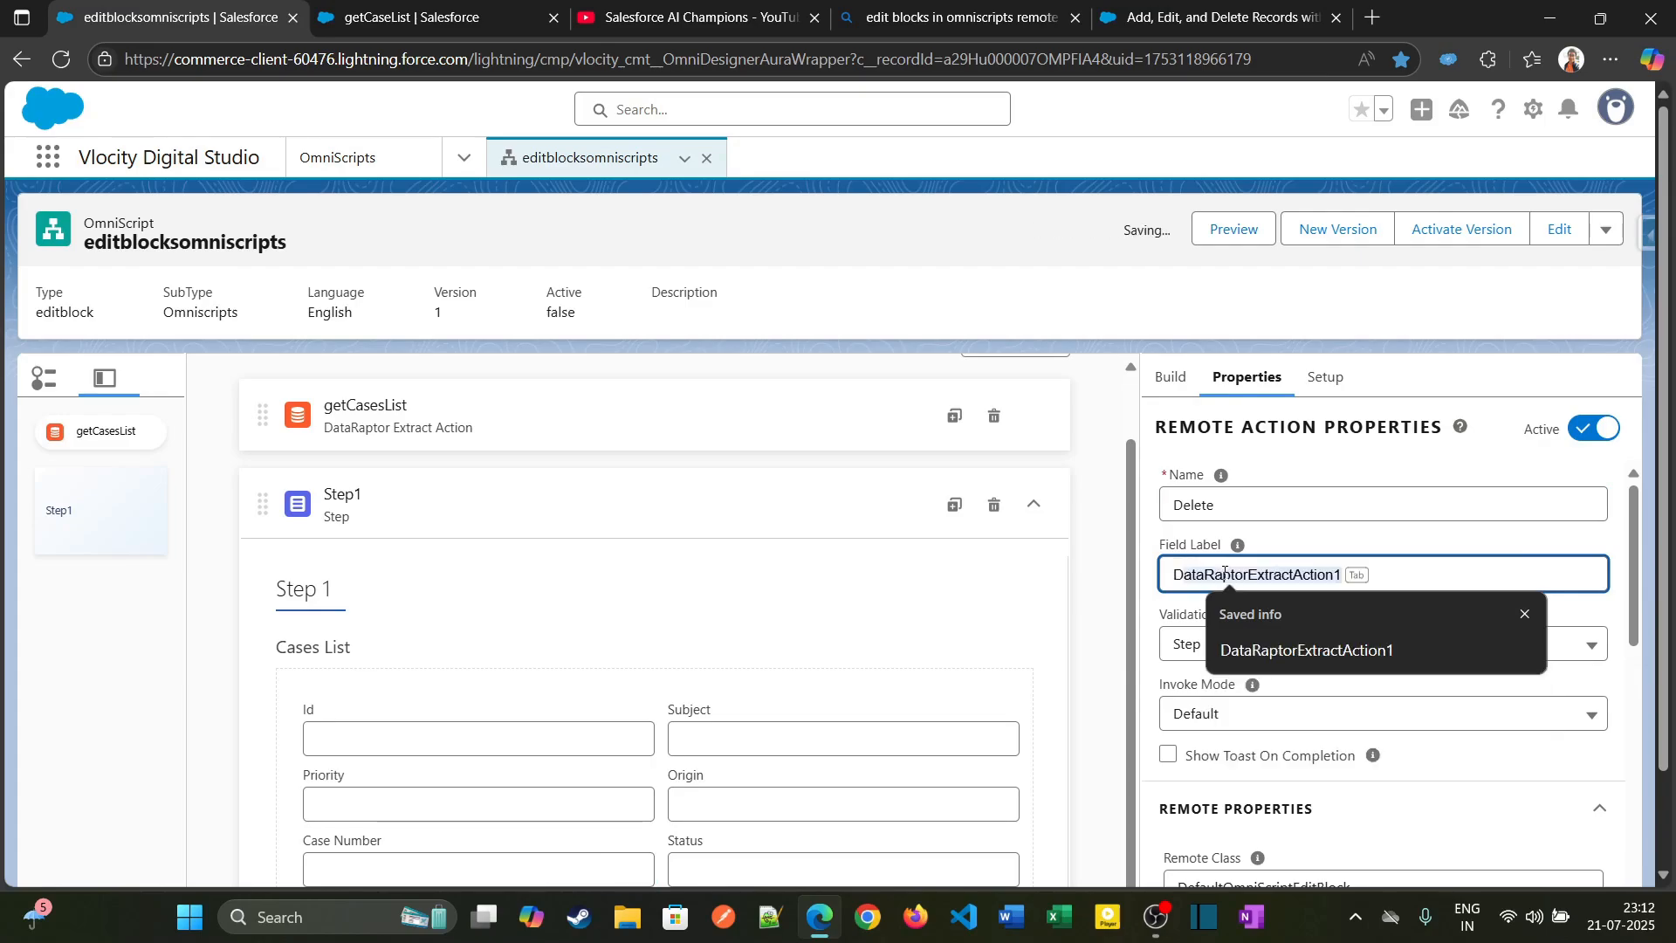
type("te")
Step: Set the Delete action's remote method to delete
scroll(1344, 644, "down", 4)
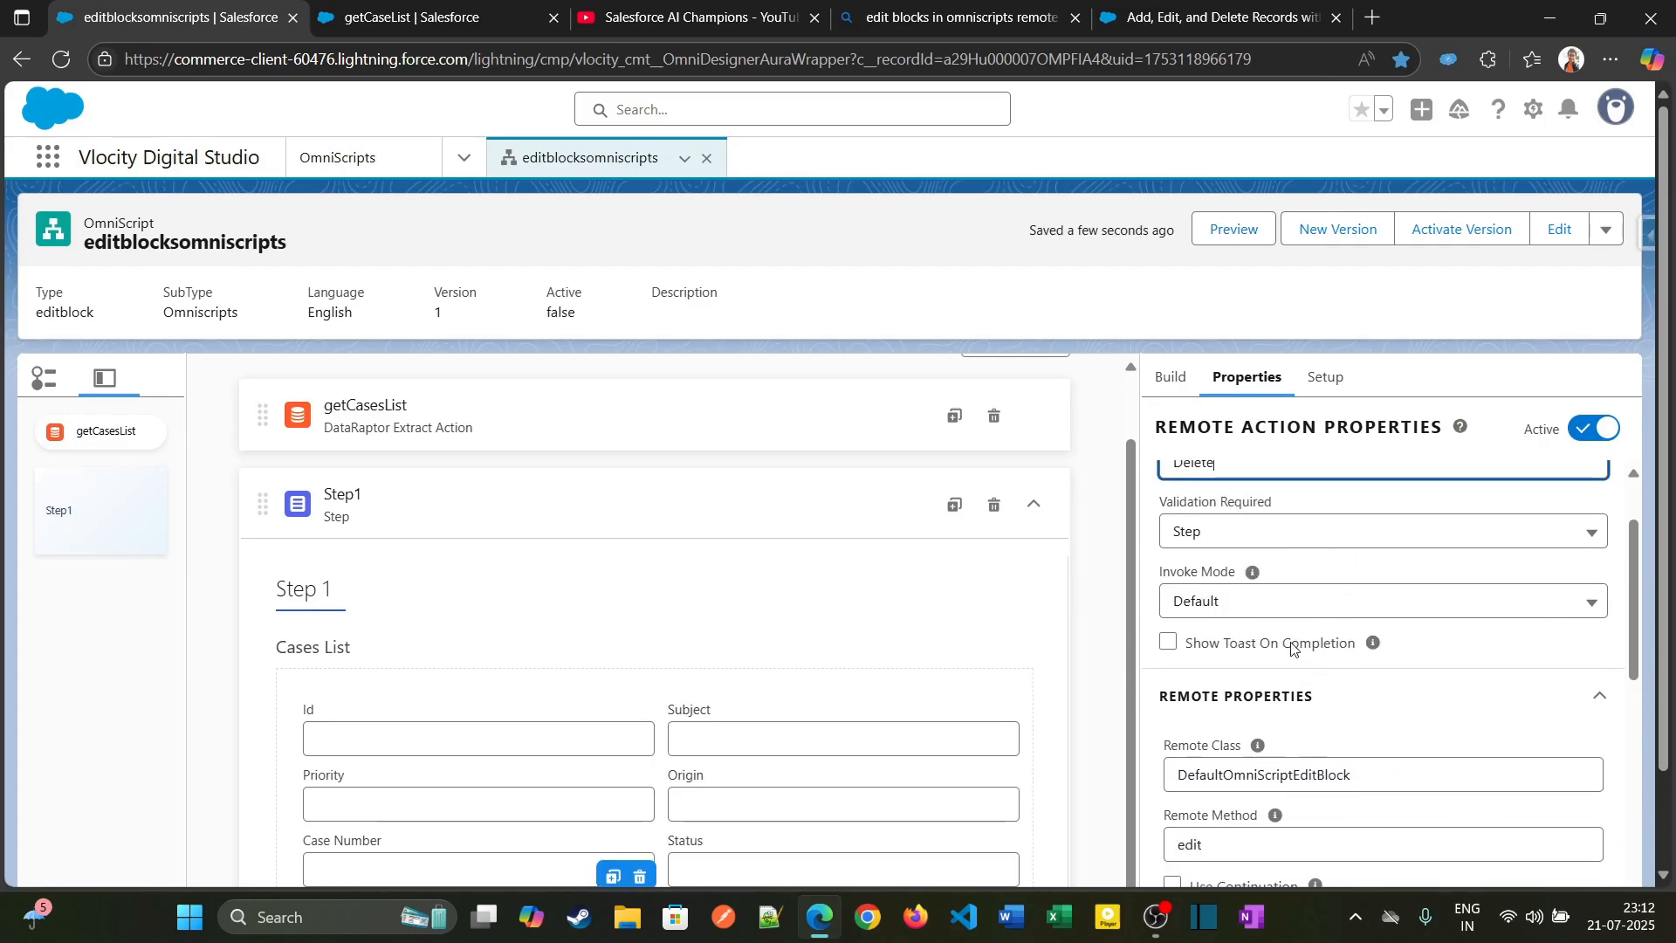
left_click(1234, 624)
double_click(1233, 624)
type("delete")
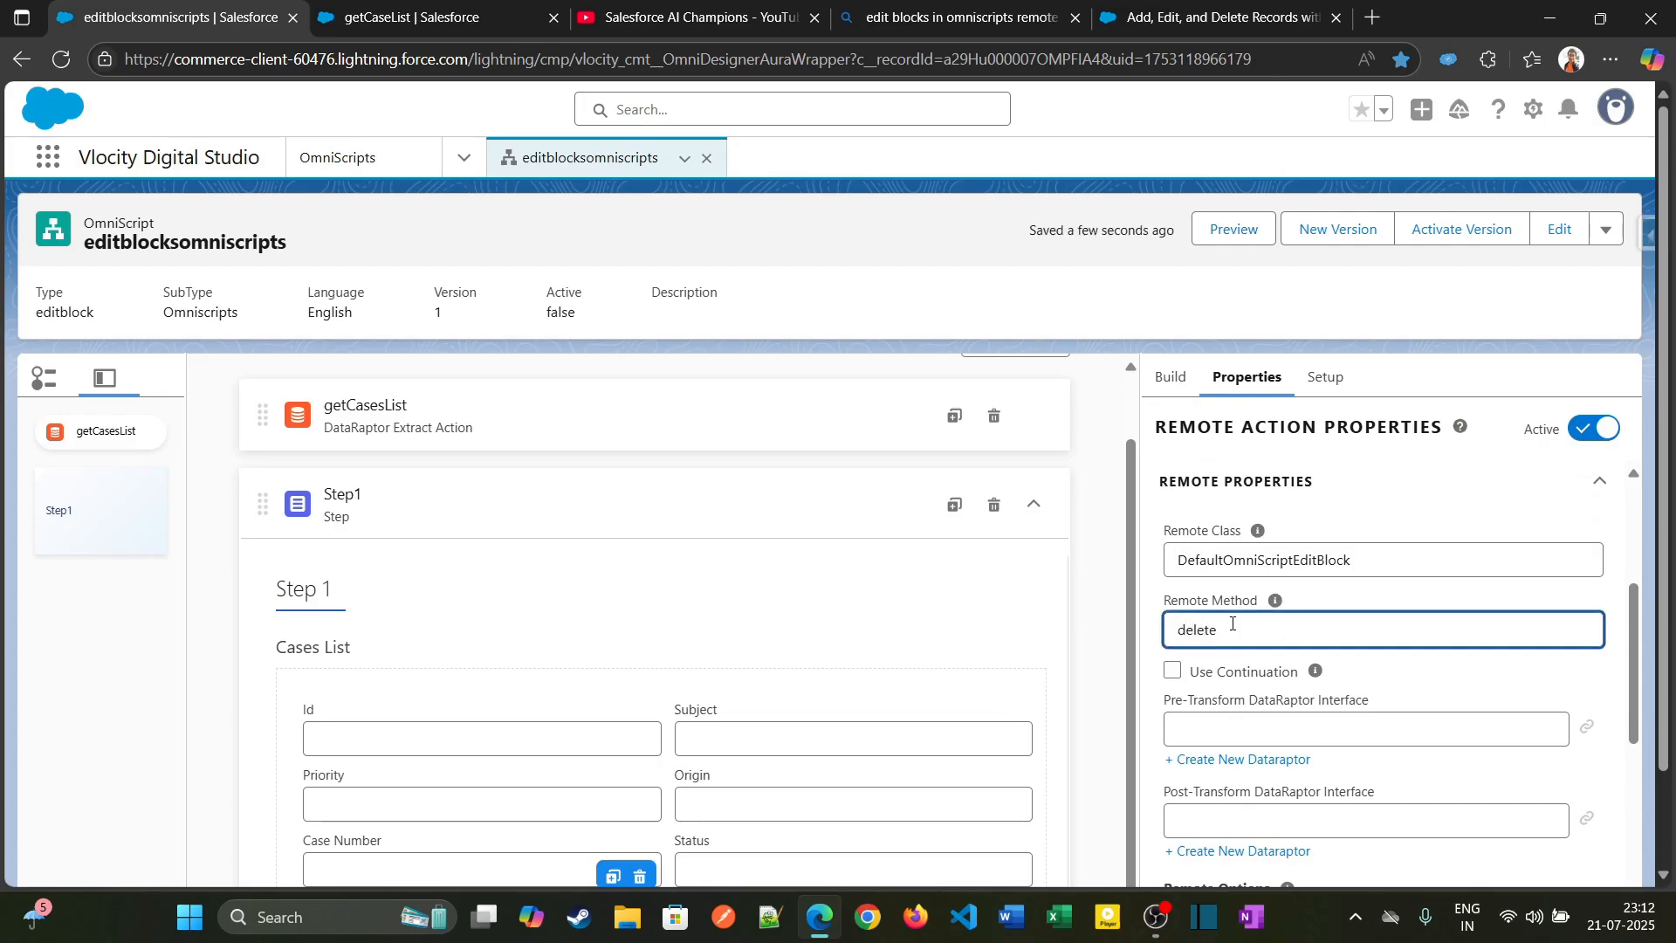
scroll(1123, 739, "down", 2)
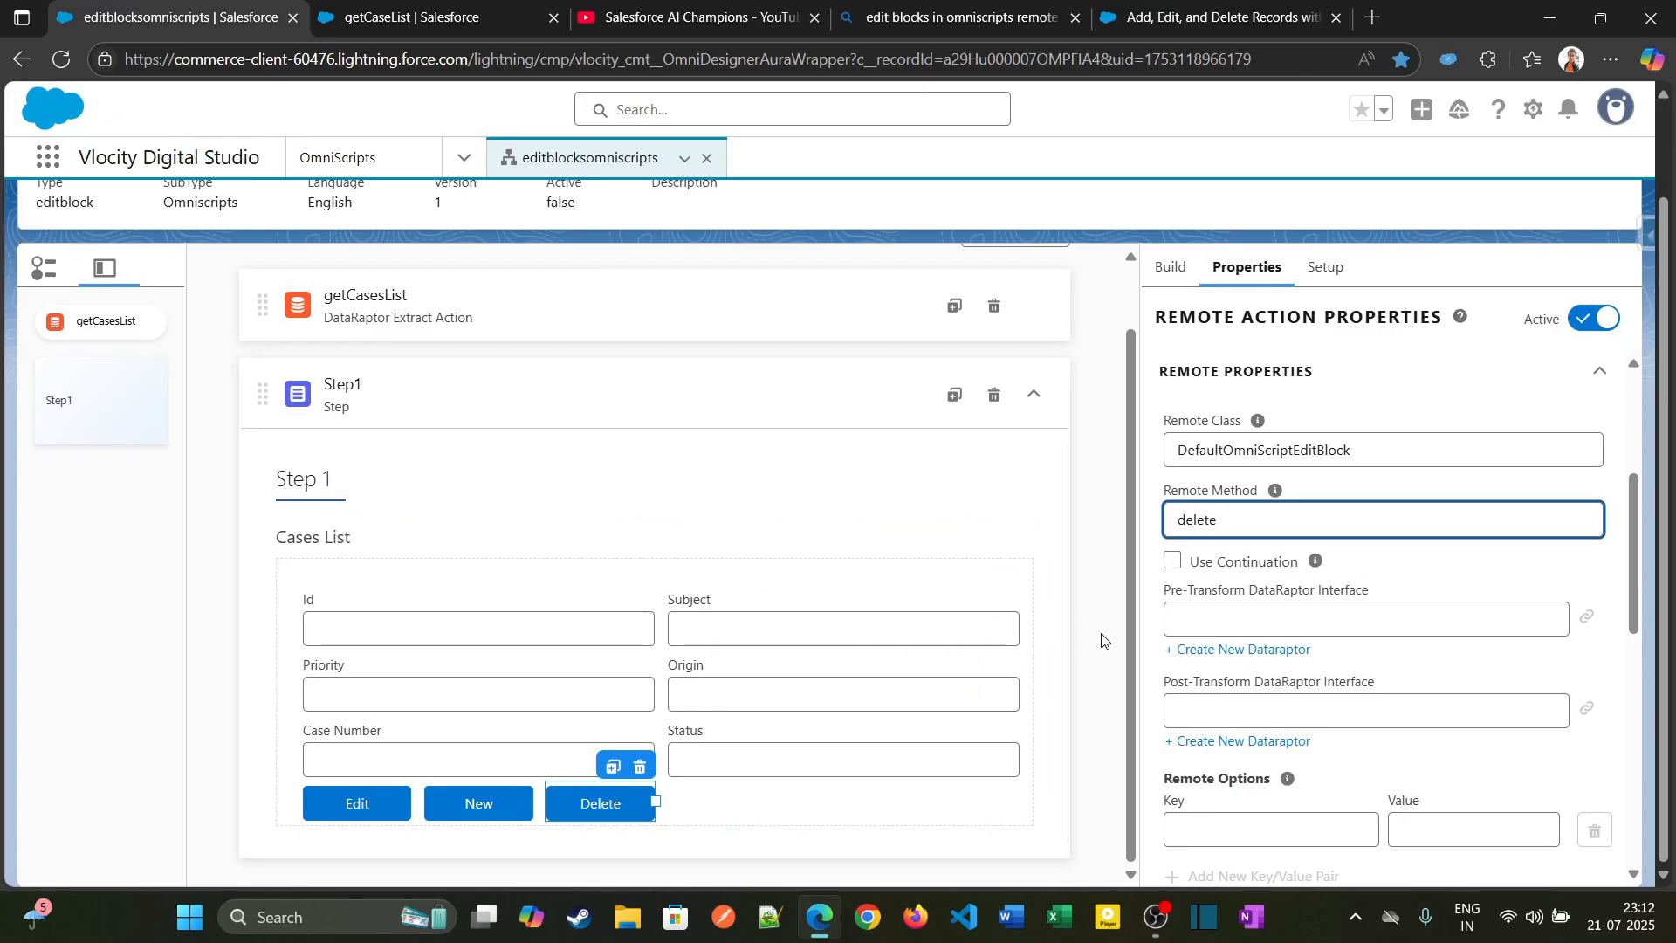
Step: Preview the OmniScript and check the first case's row actions, refreshing the preview and checking them once more
scroll(1252, 523, "up", 3)
scroll(1268, 656, "up", 2)
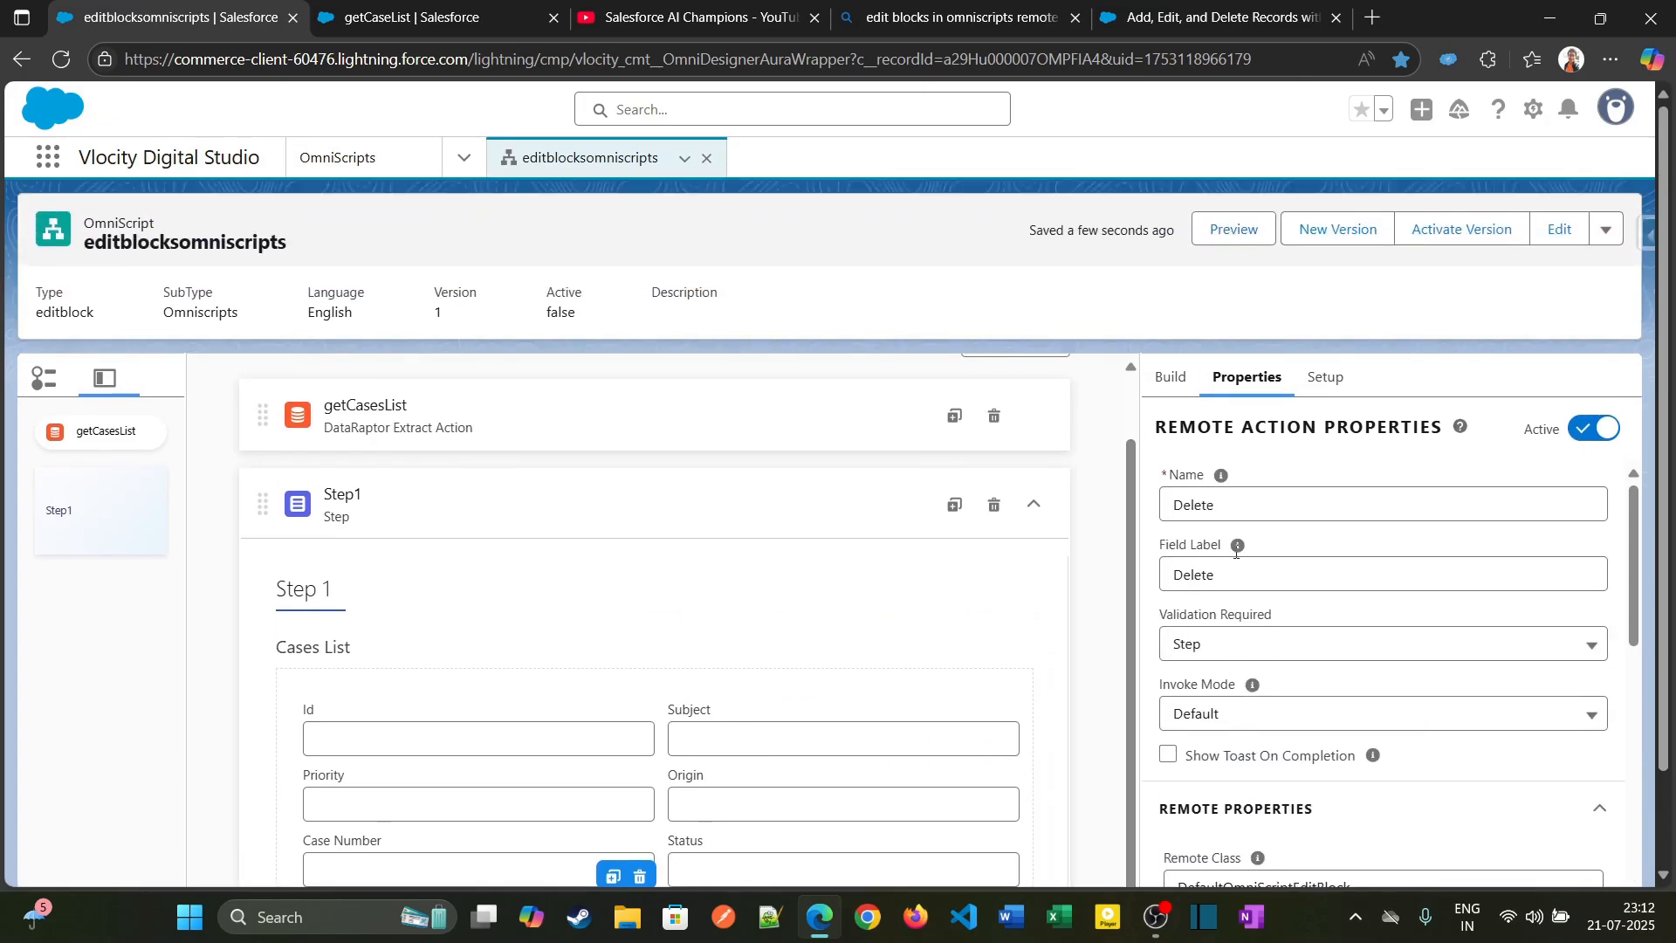
left_click(1233, 229)
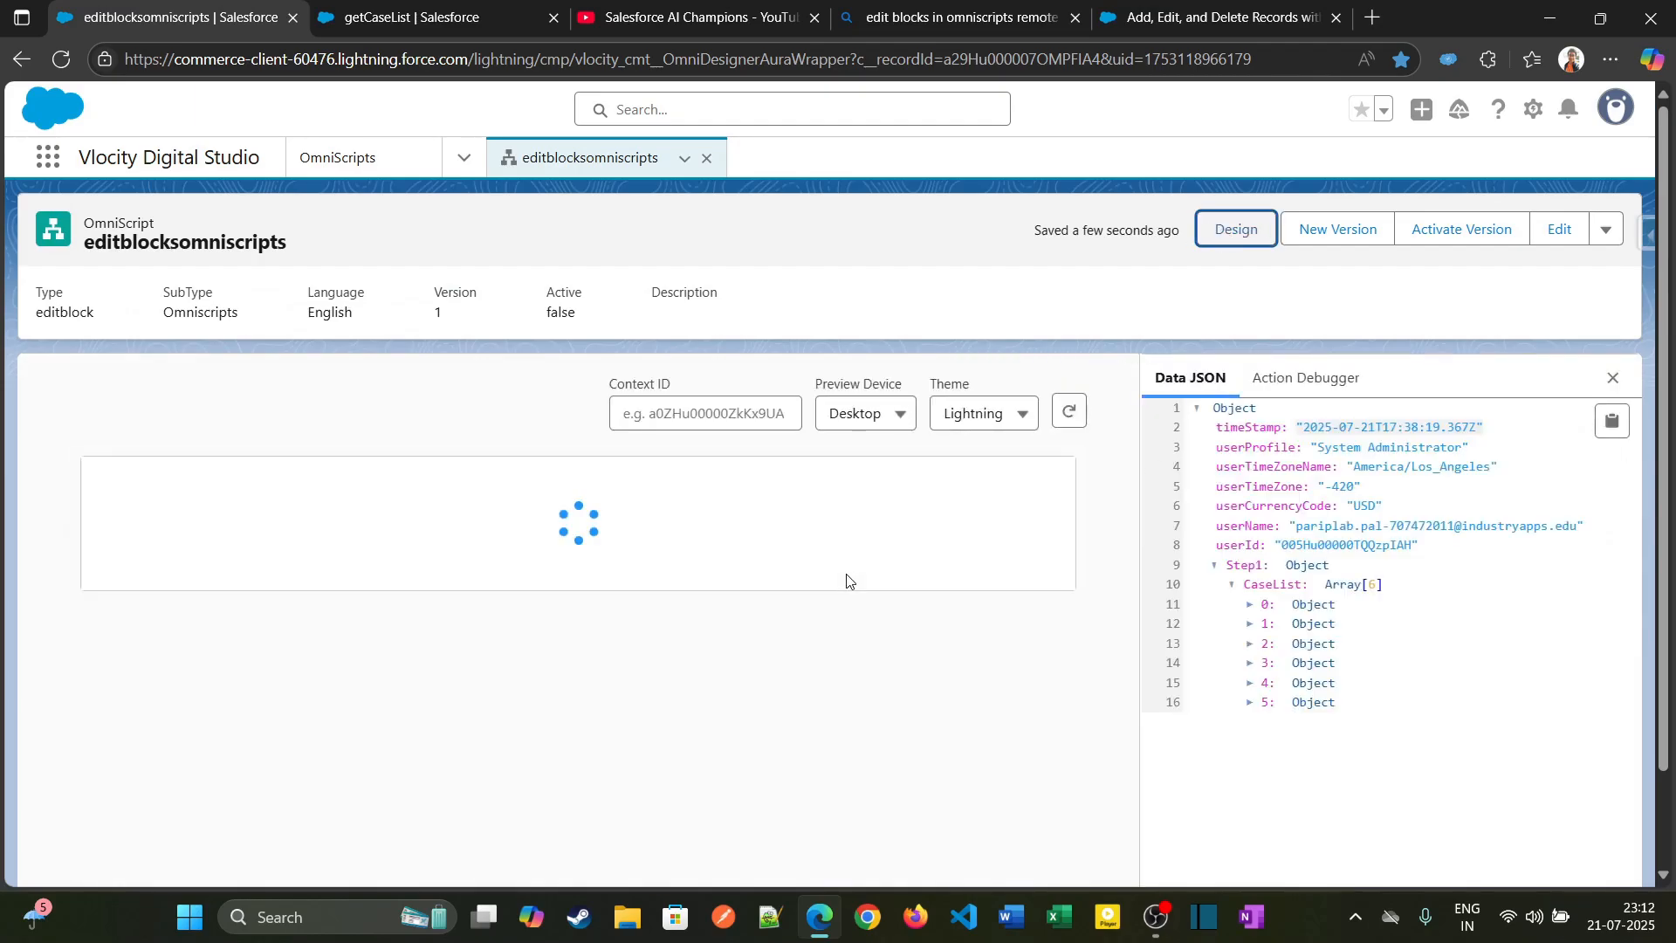
scroll(794, 727, "down", 1)
scroll(794, 727, "down", 1)
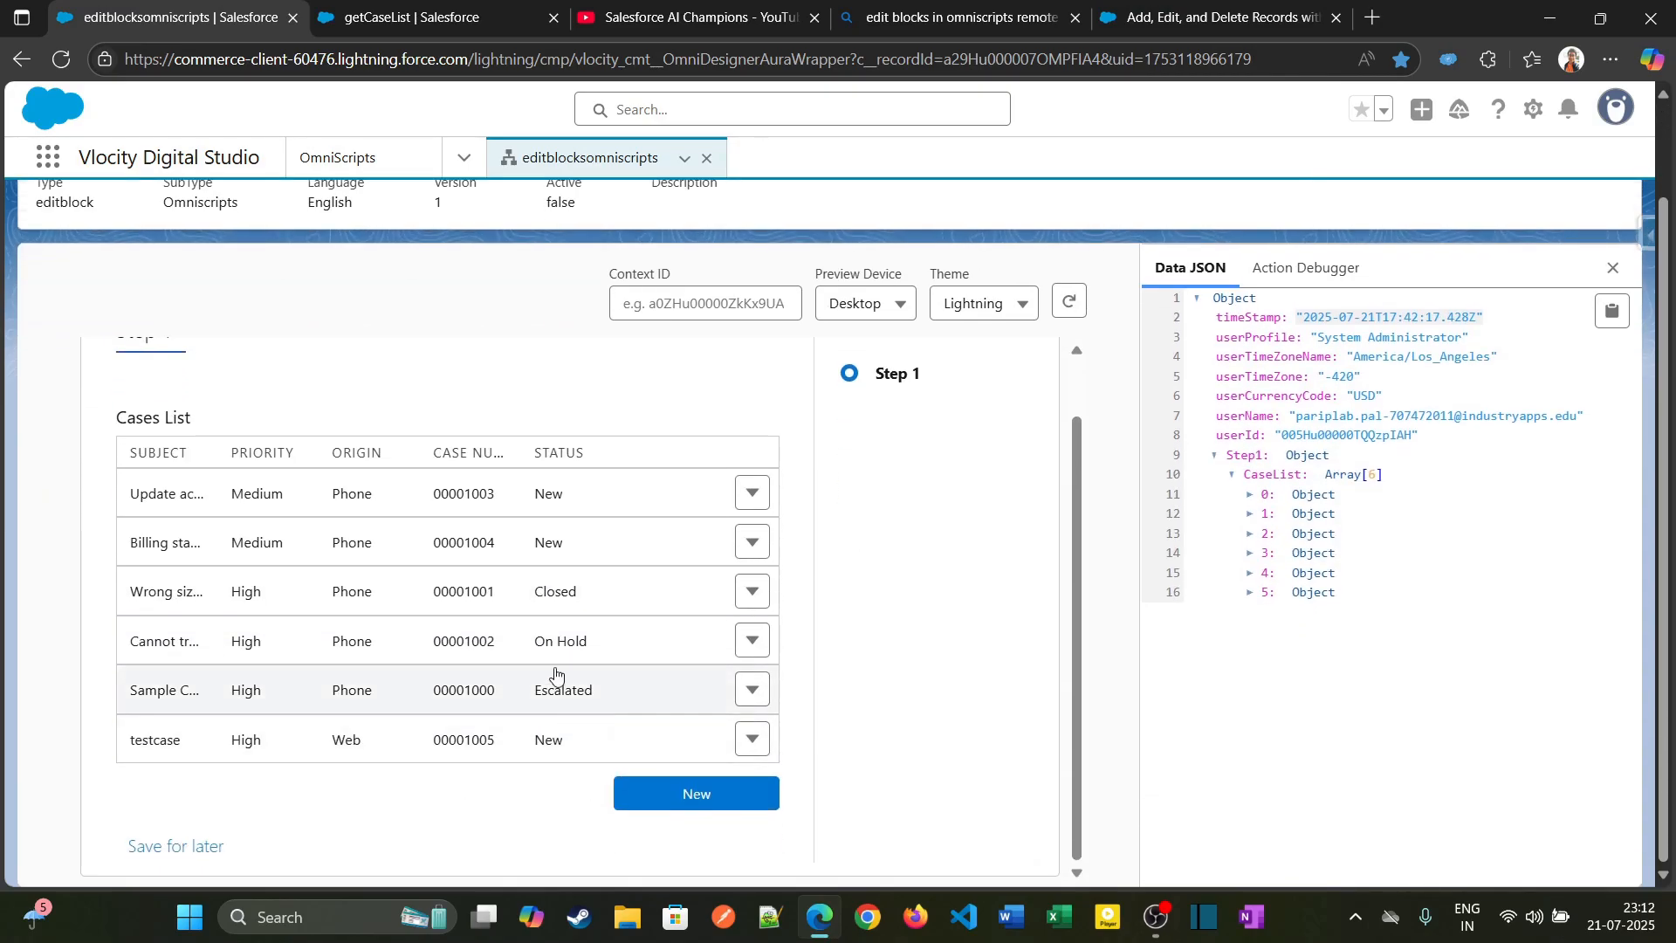
left_click(749, 495)
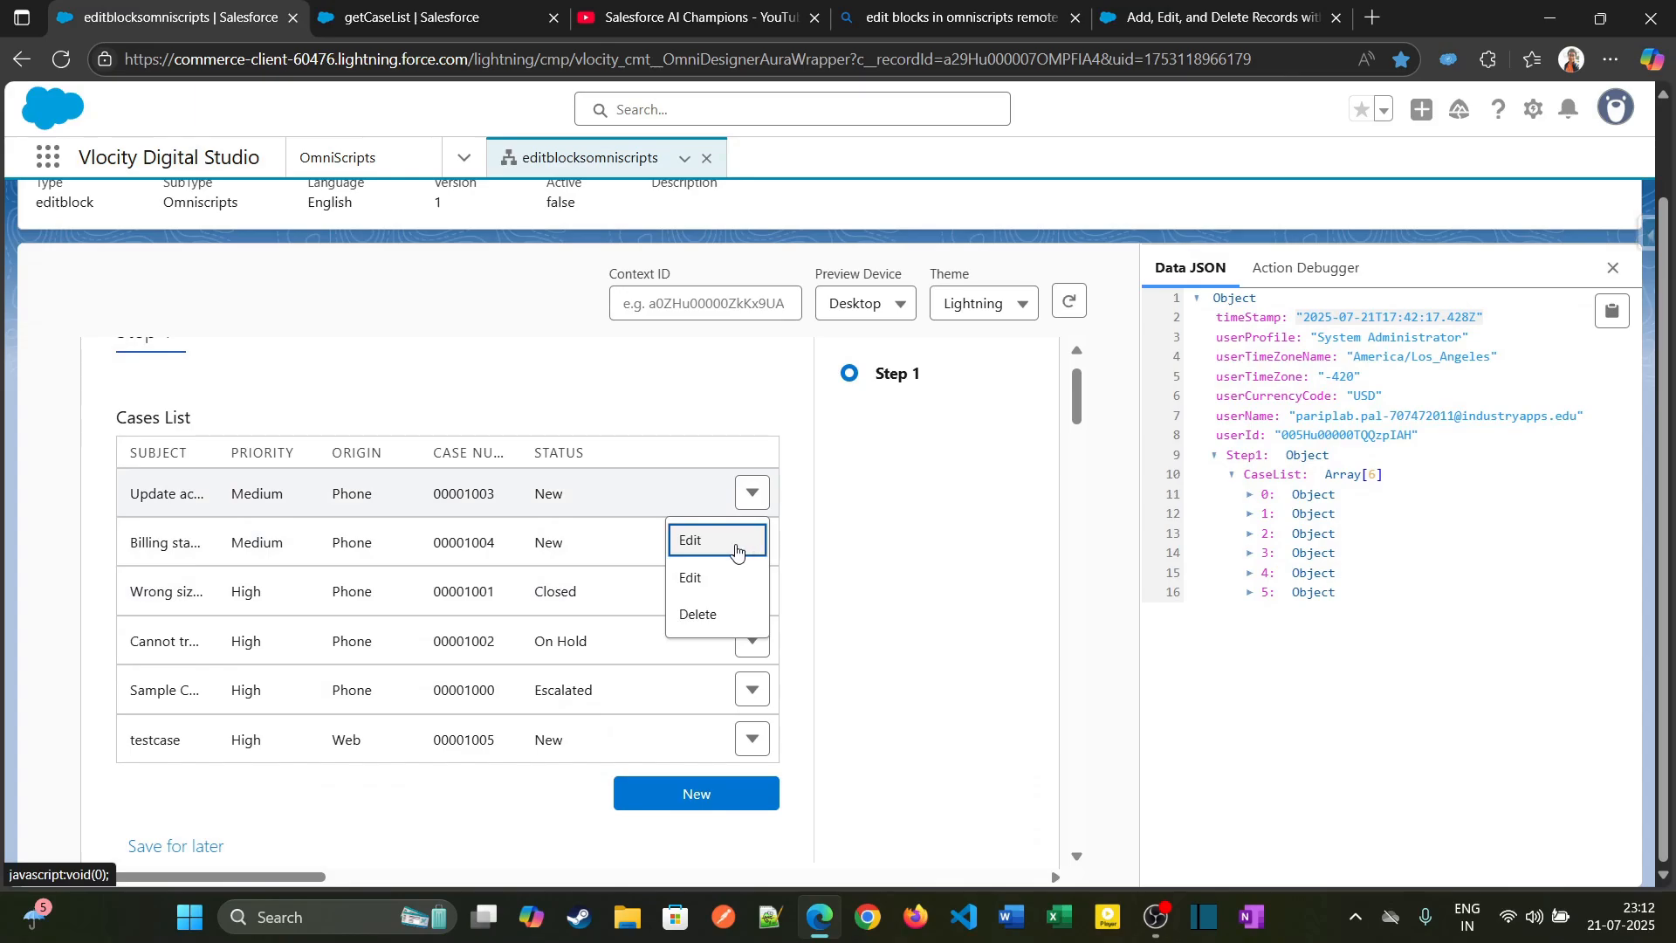
scroll(1005, 527, "up", 3)
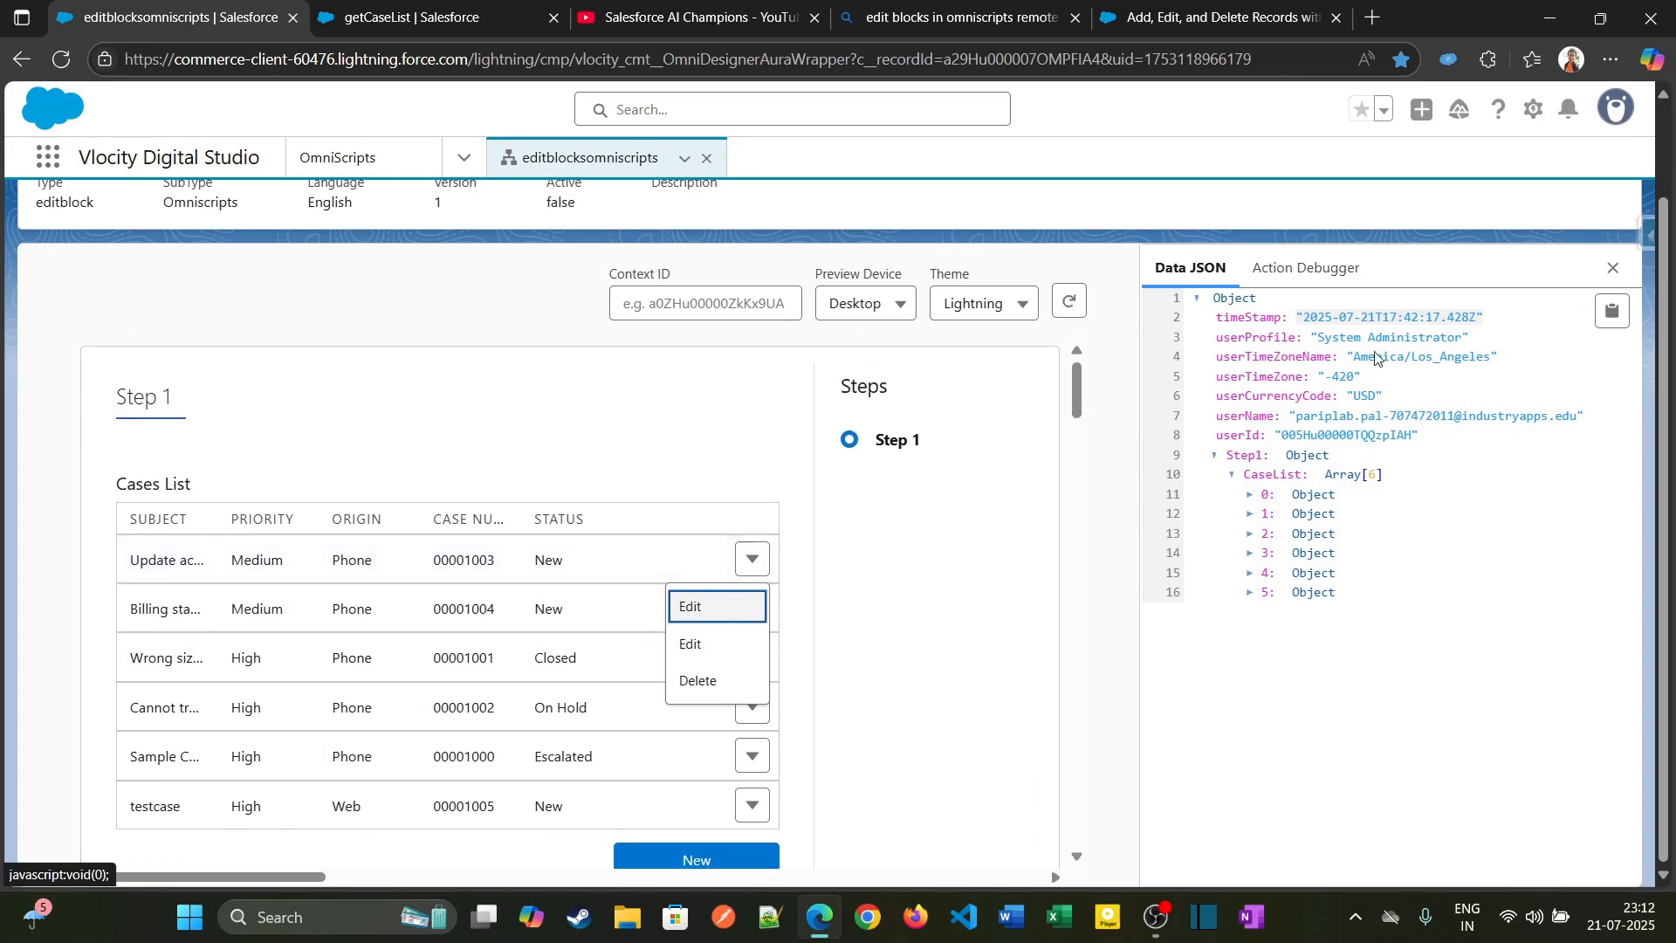
left_click(1067, 409)
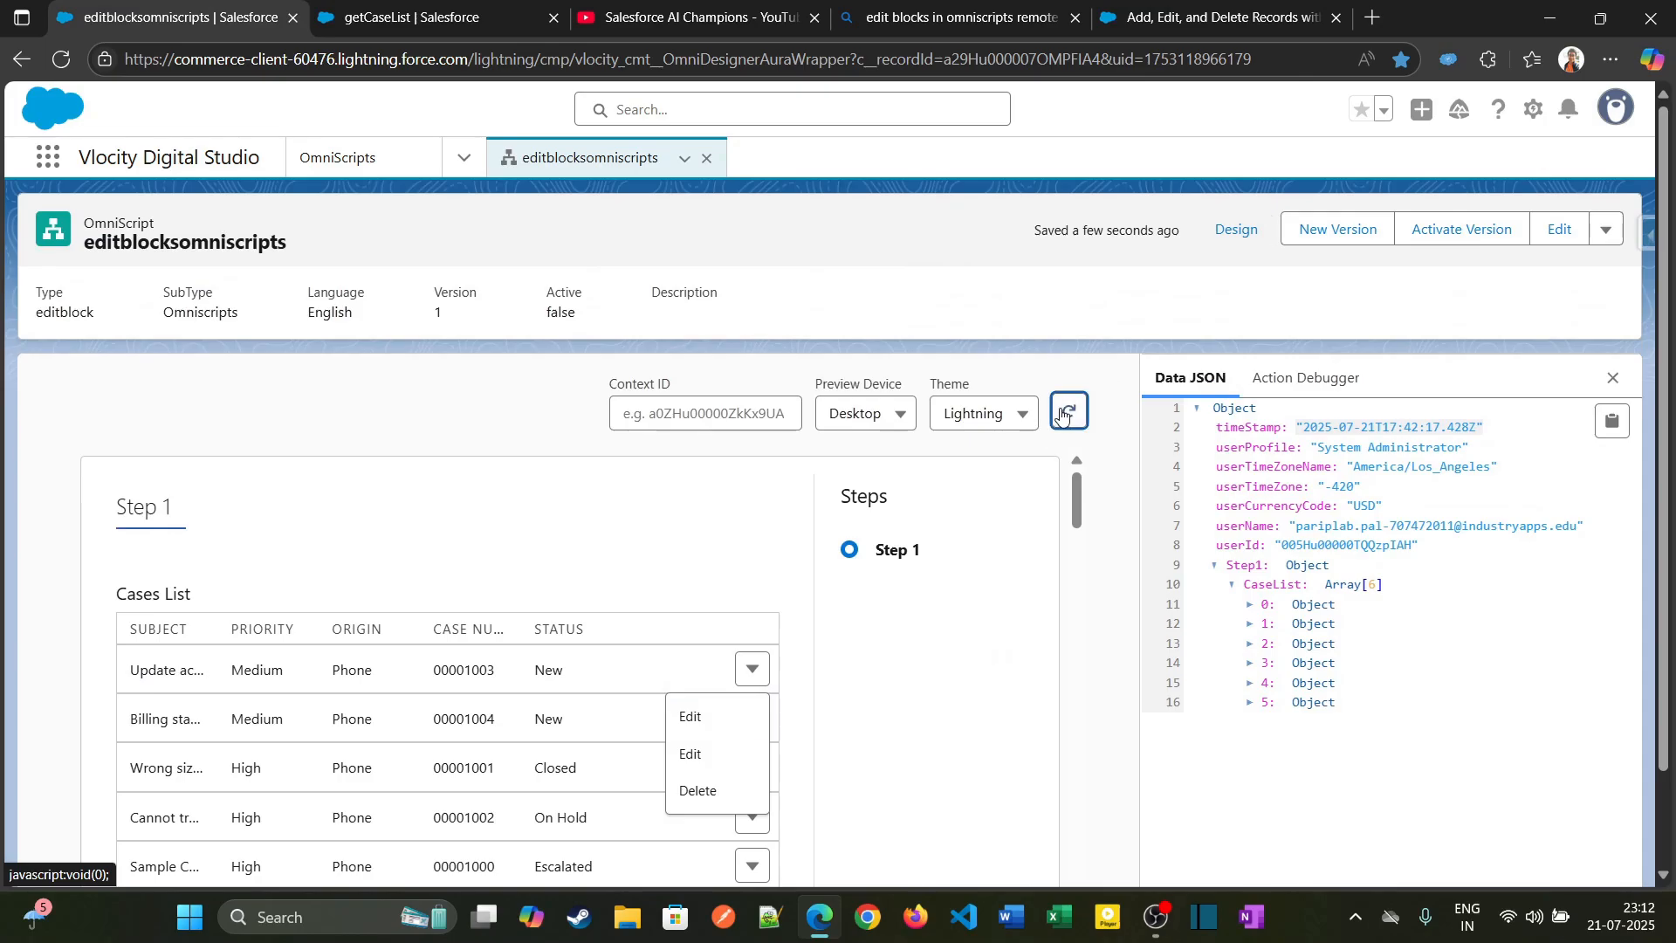
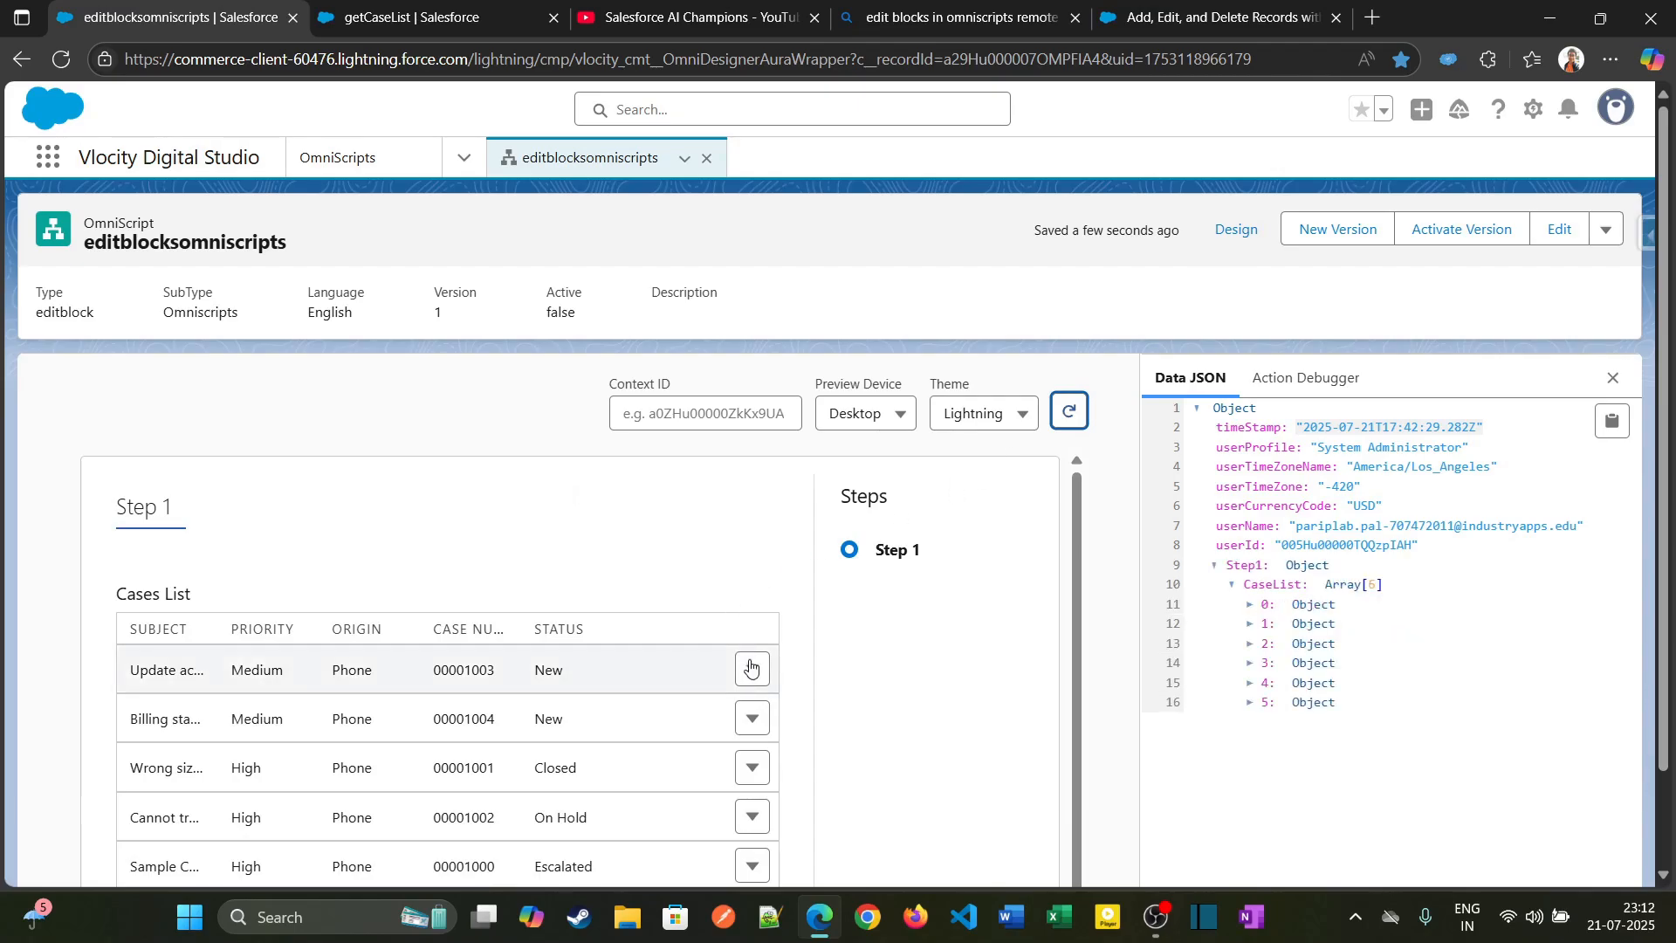
left_click(753, 669)
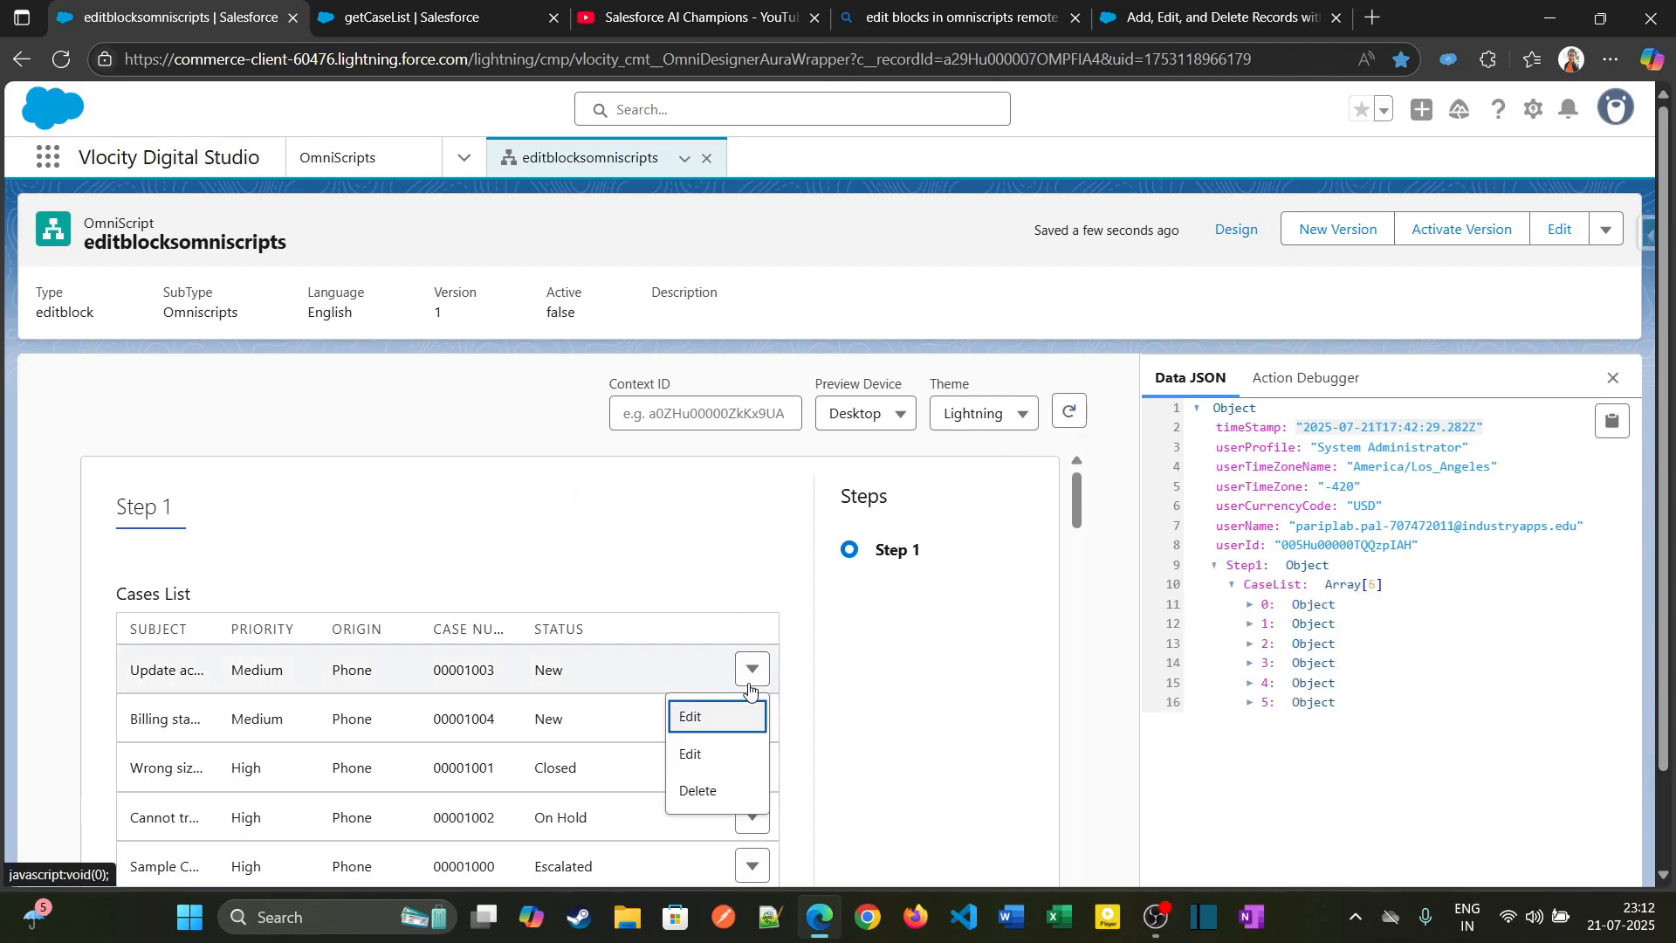
Step: Return to the design view and check the properties of the Edit action, the Status field and the New action
left_click(1236, 229)
scroll(428, 777, "down", 1)
left_click(362, 803)
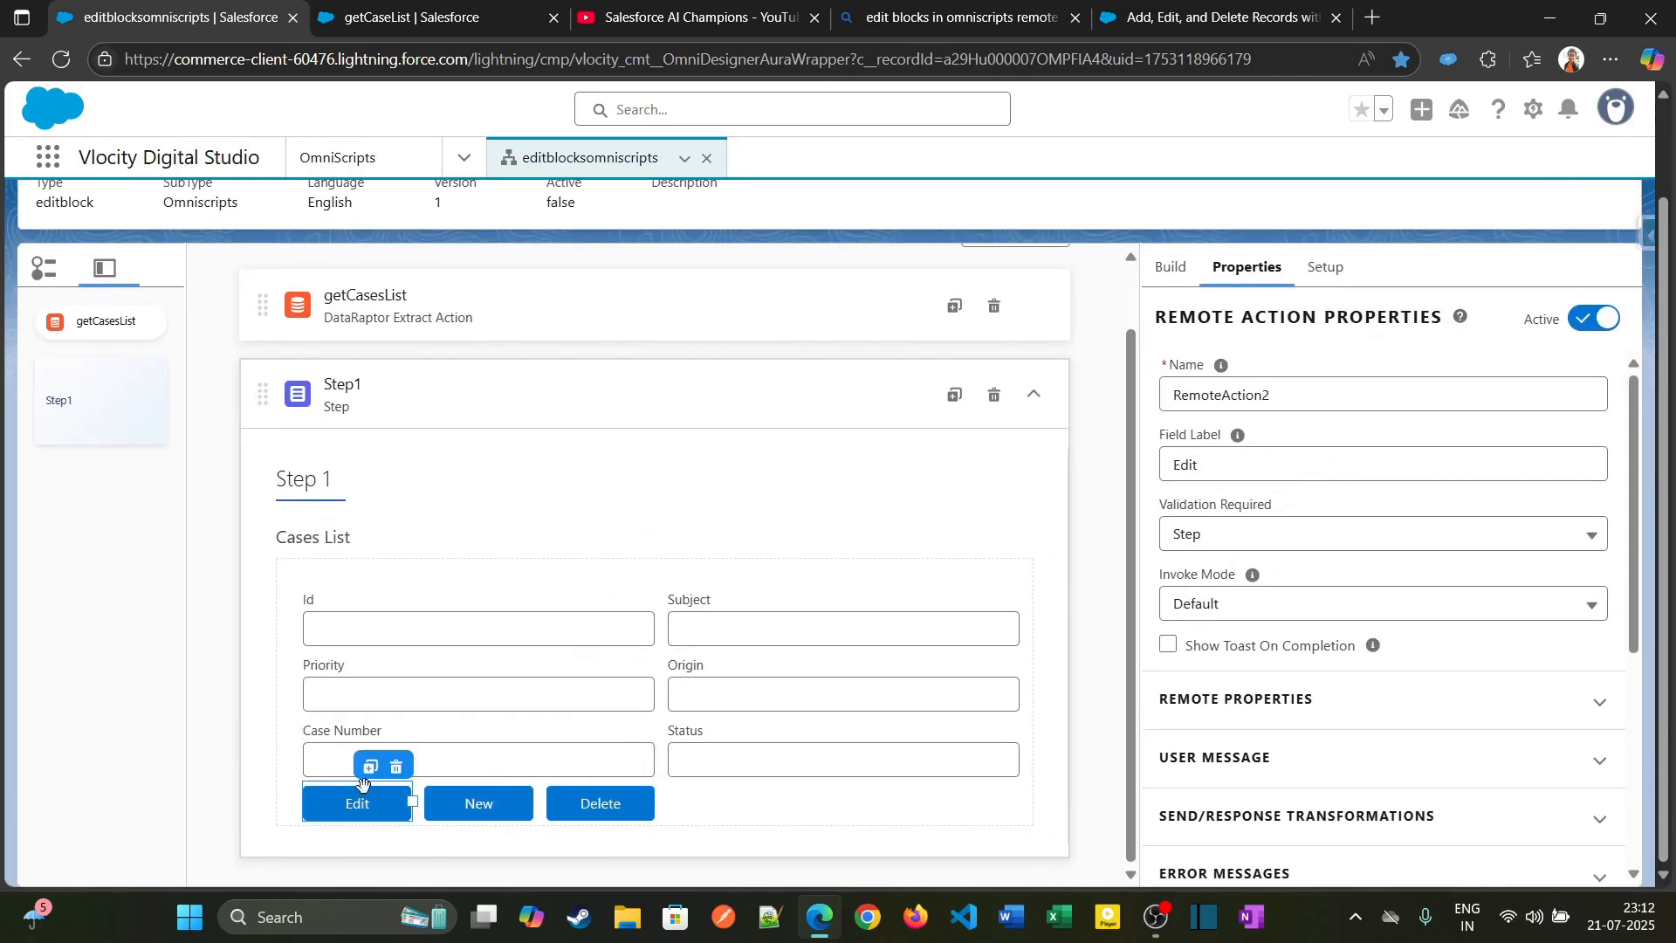
scroll(1165, 642, "down", 1)
scroll(1165, 642, "up", 1)
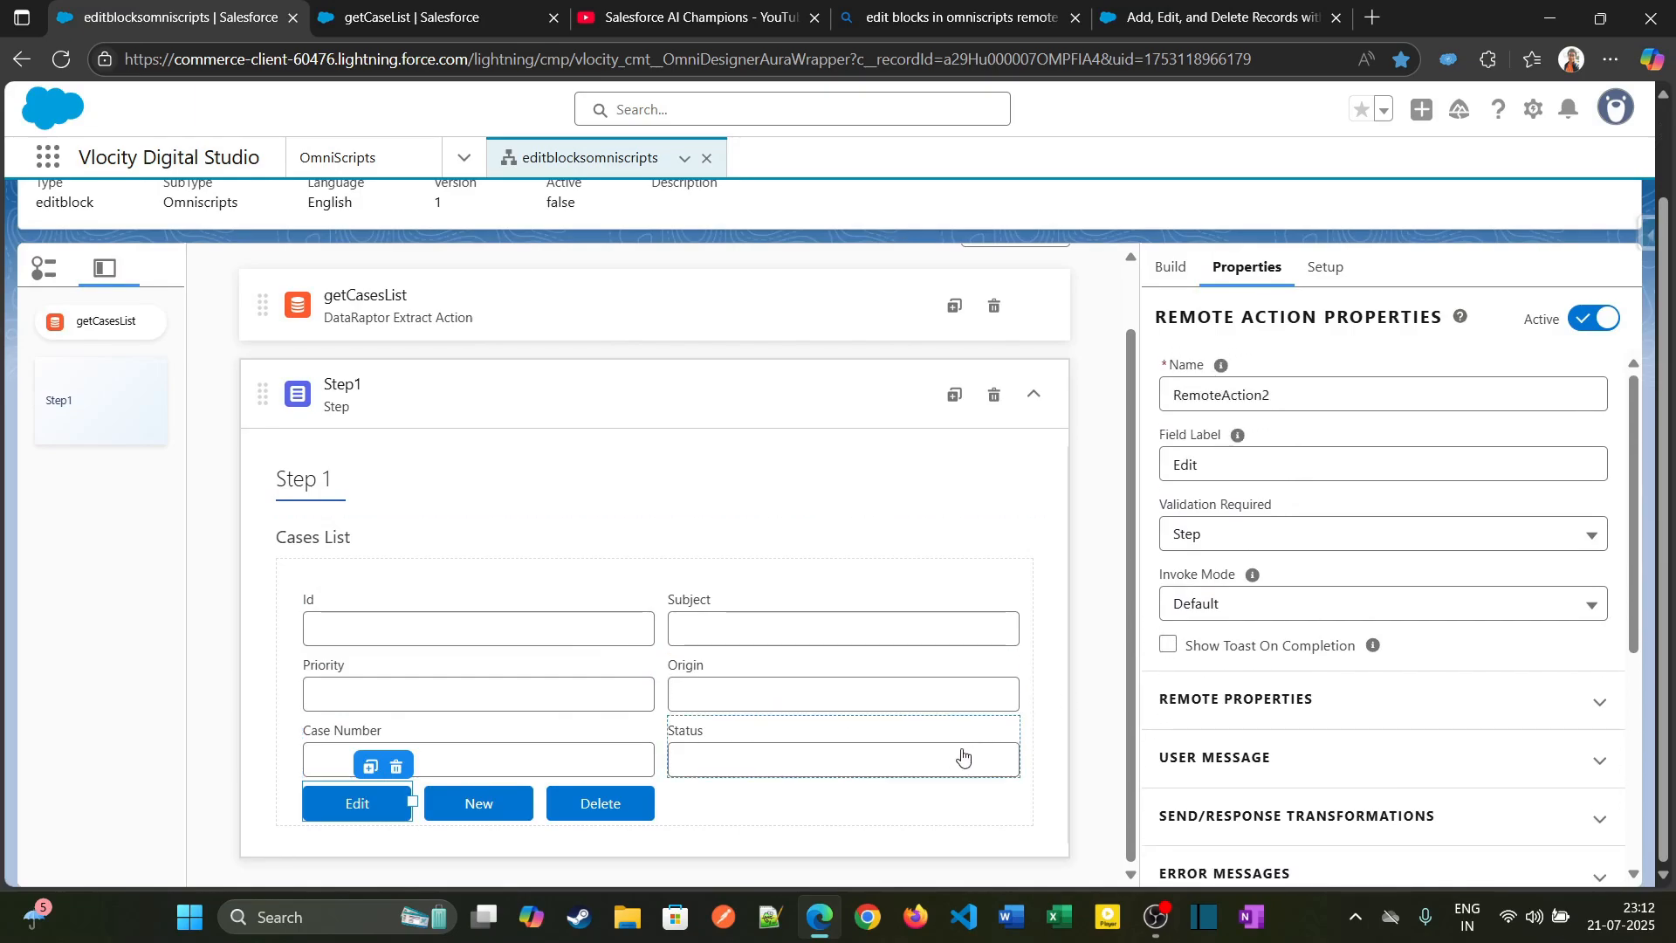
double_click(1225, 393)
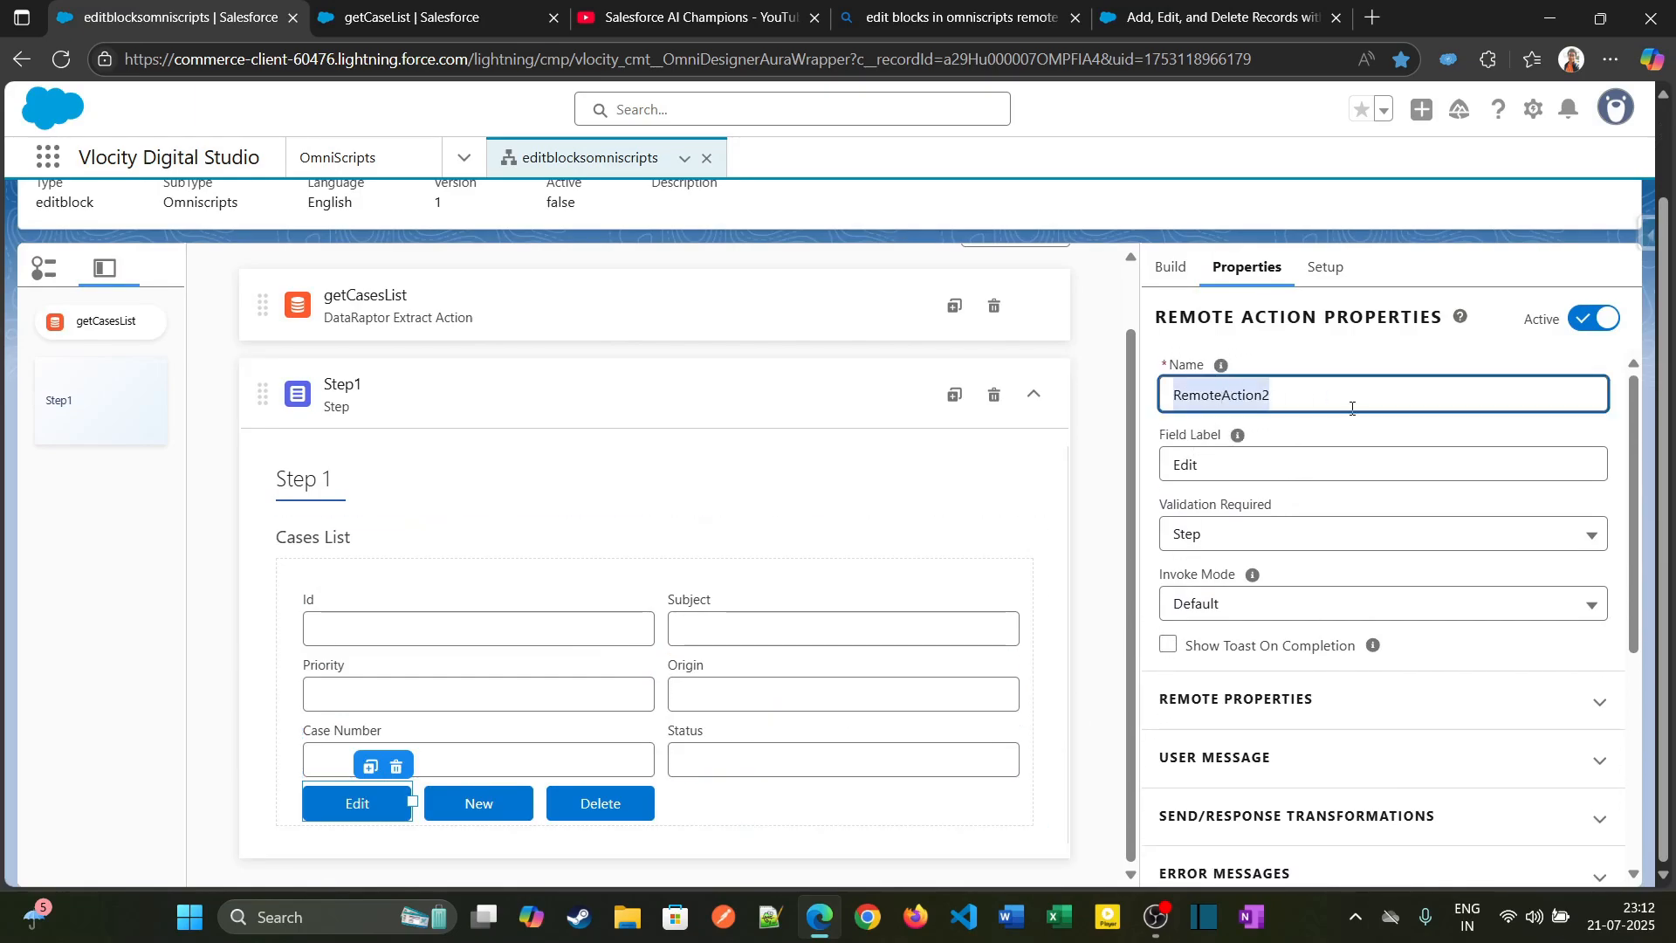
left_click(768, 752)
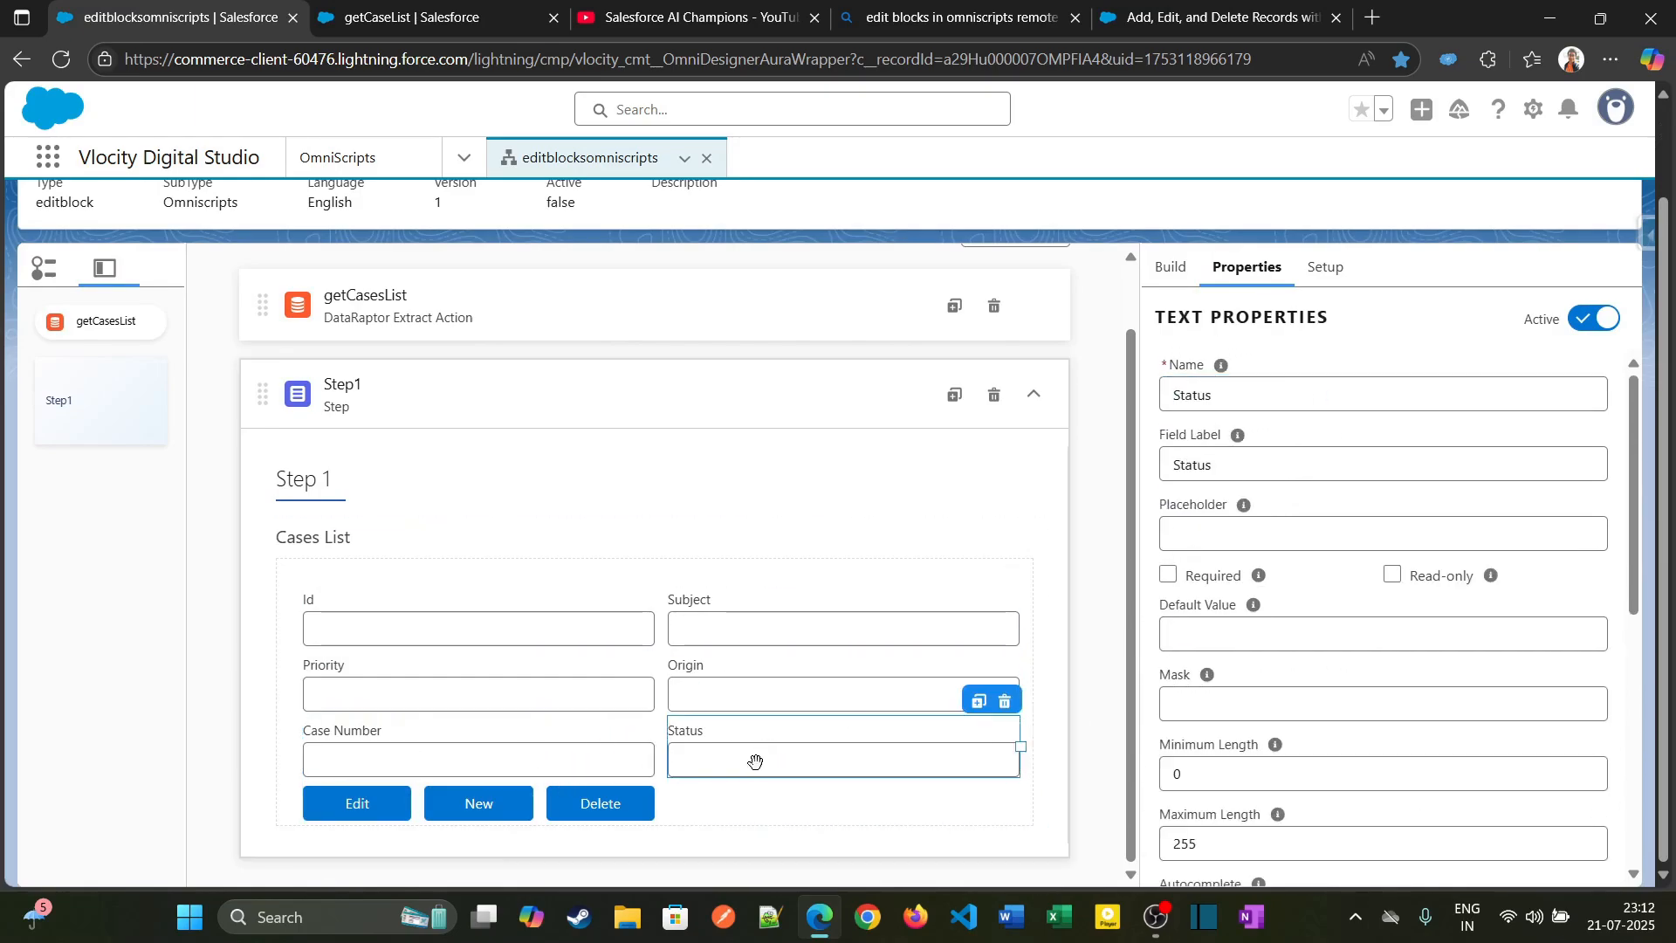
left_click(477, 802)
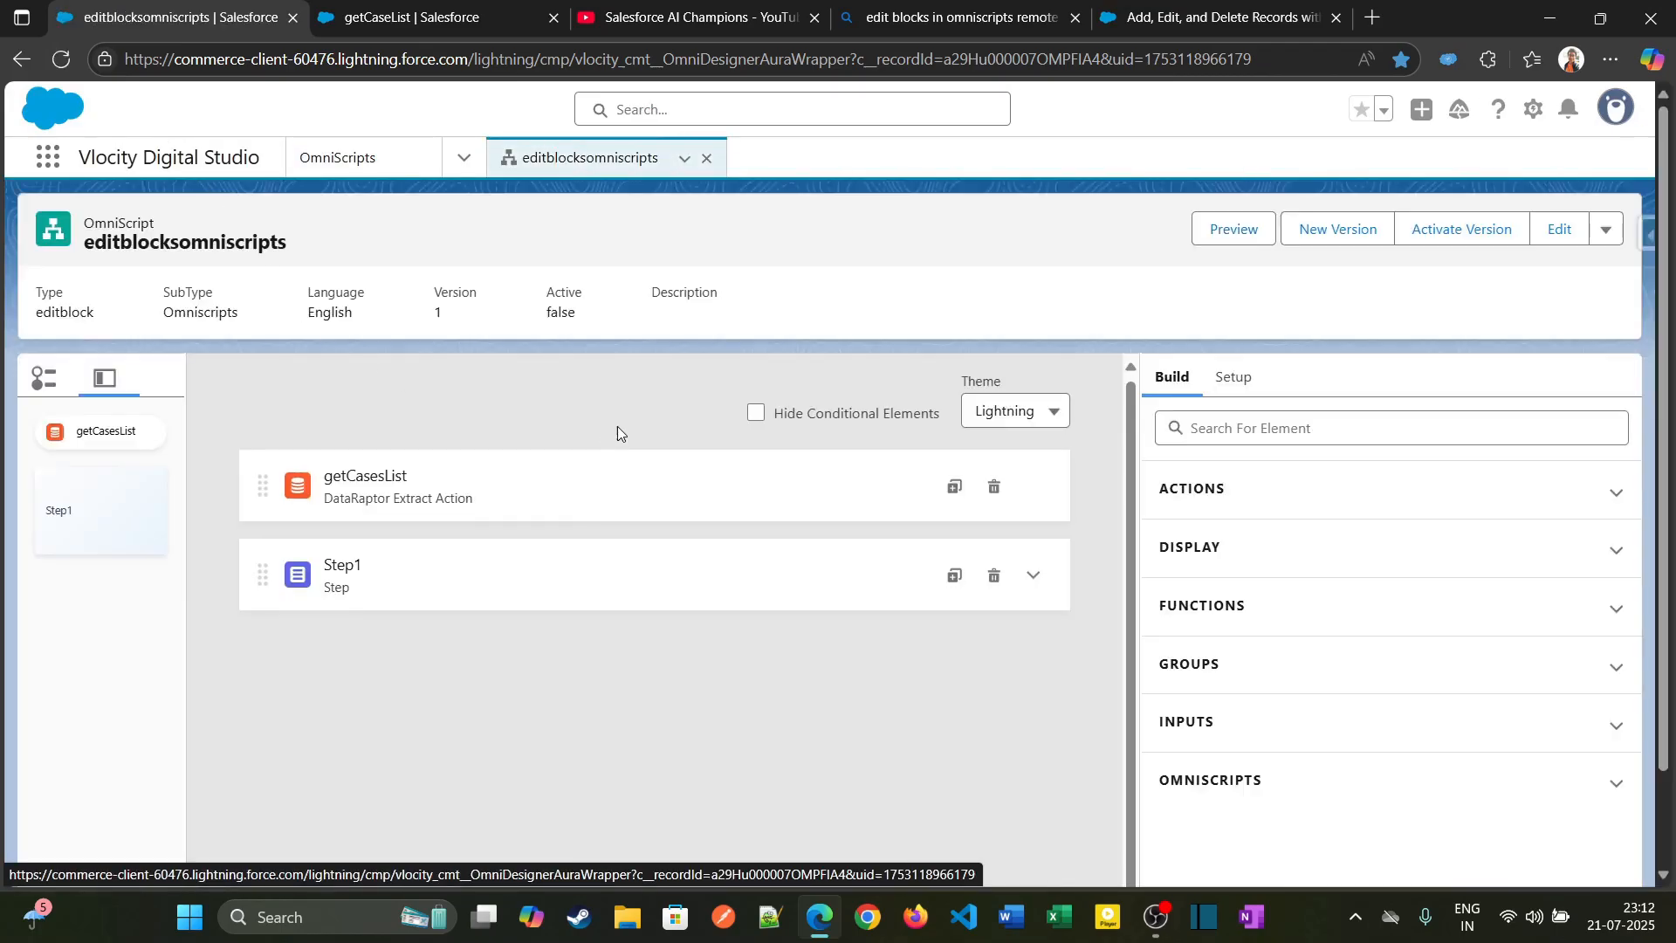
Step: Rename the Edit Remote Action in Step1's Cases List block from its default name to Edit
left_click(1042, 582)
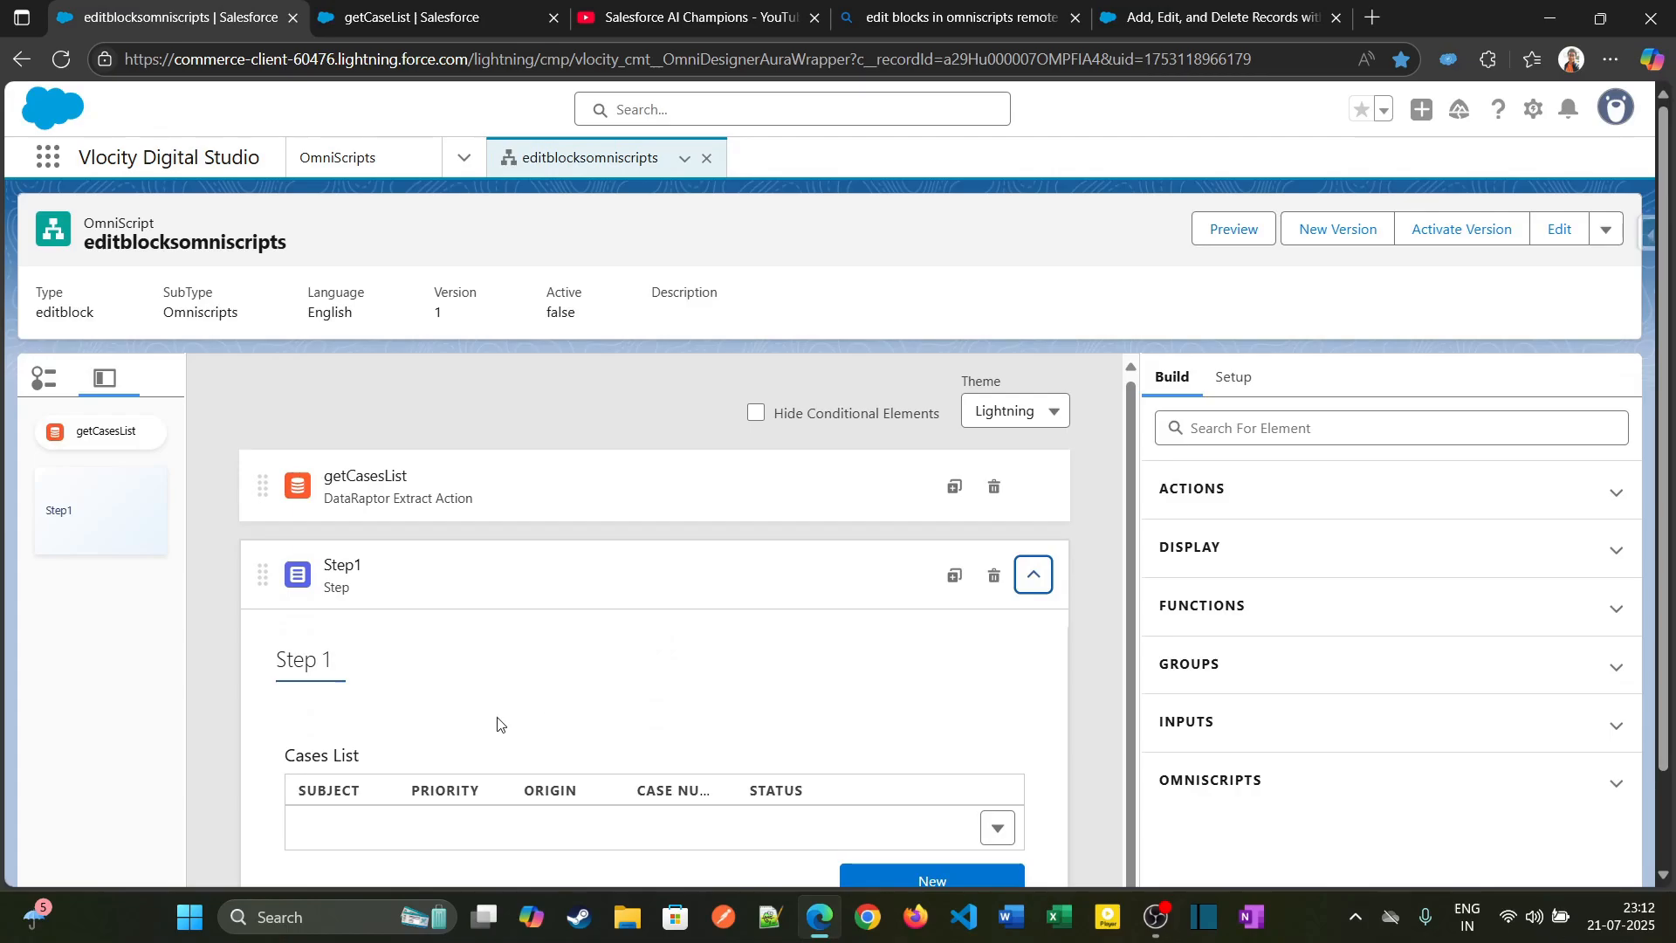
scroll(696, 701, "down", 1)
left_click(793, 668)
left_click(969, 605)
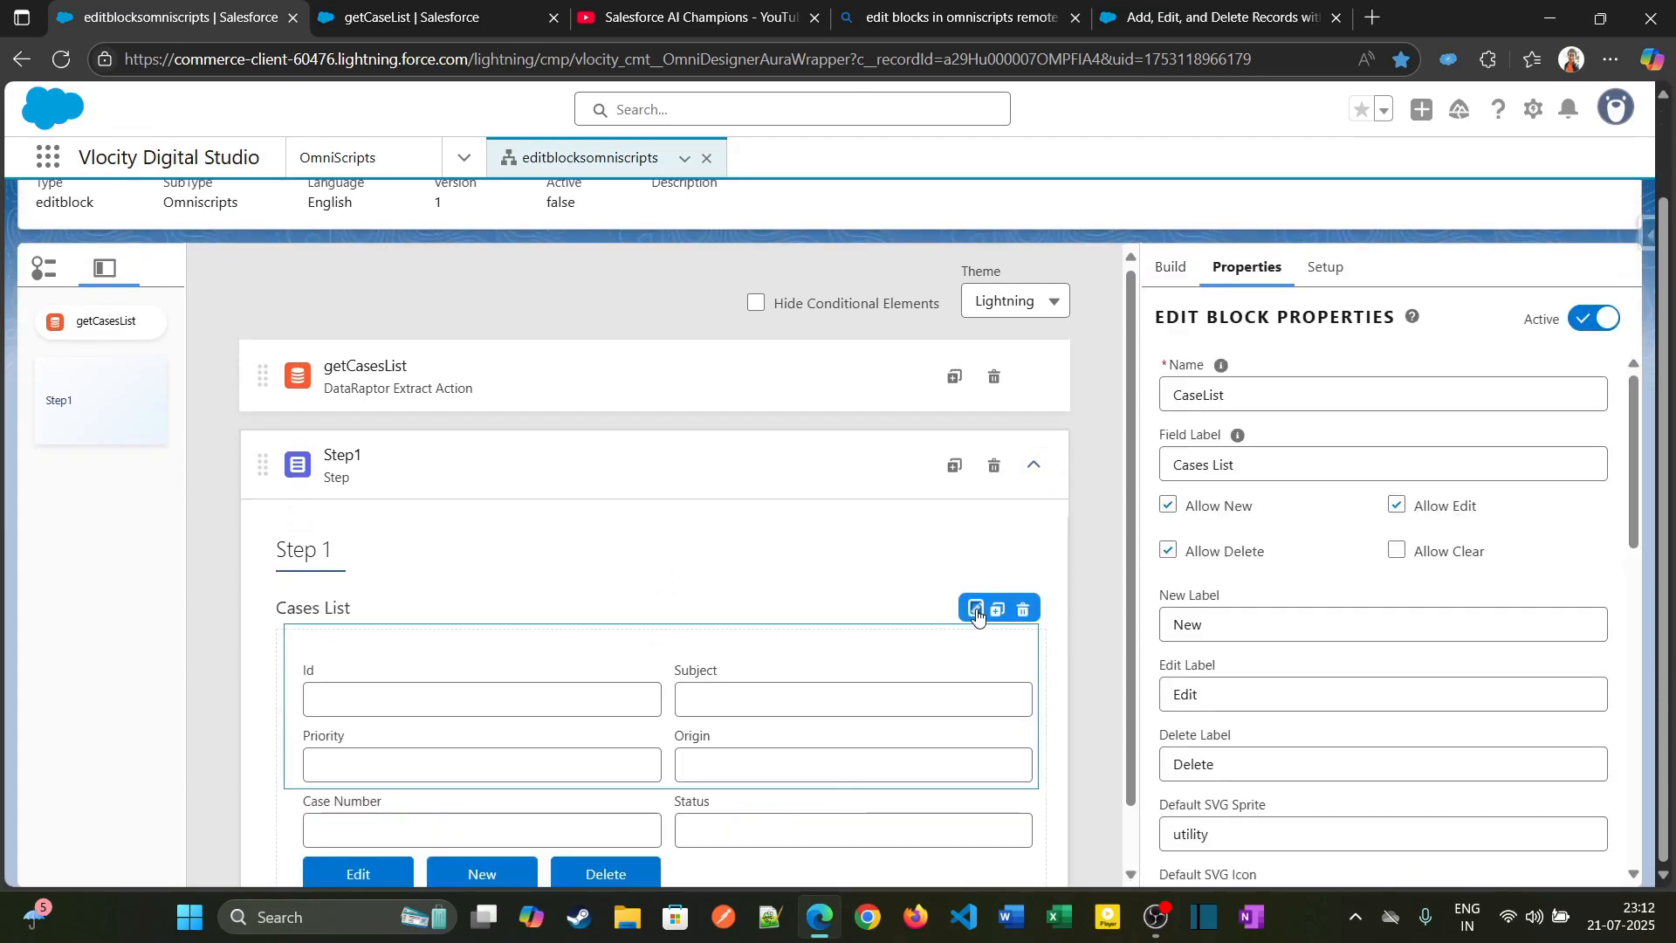
scroll(612, 746, "down", 1)
left_click(346, 823)
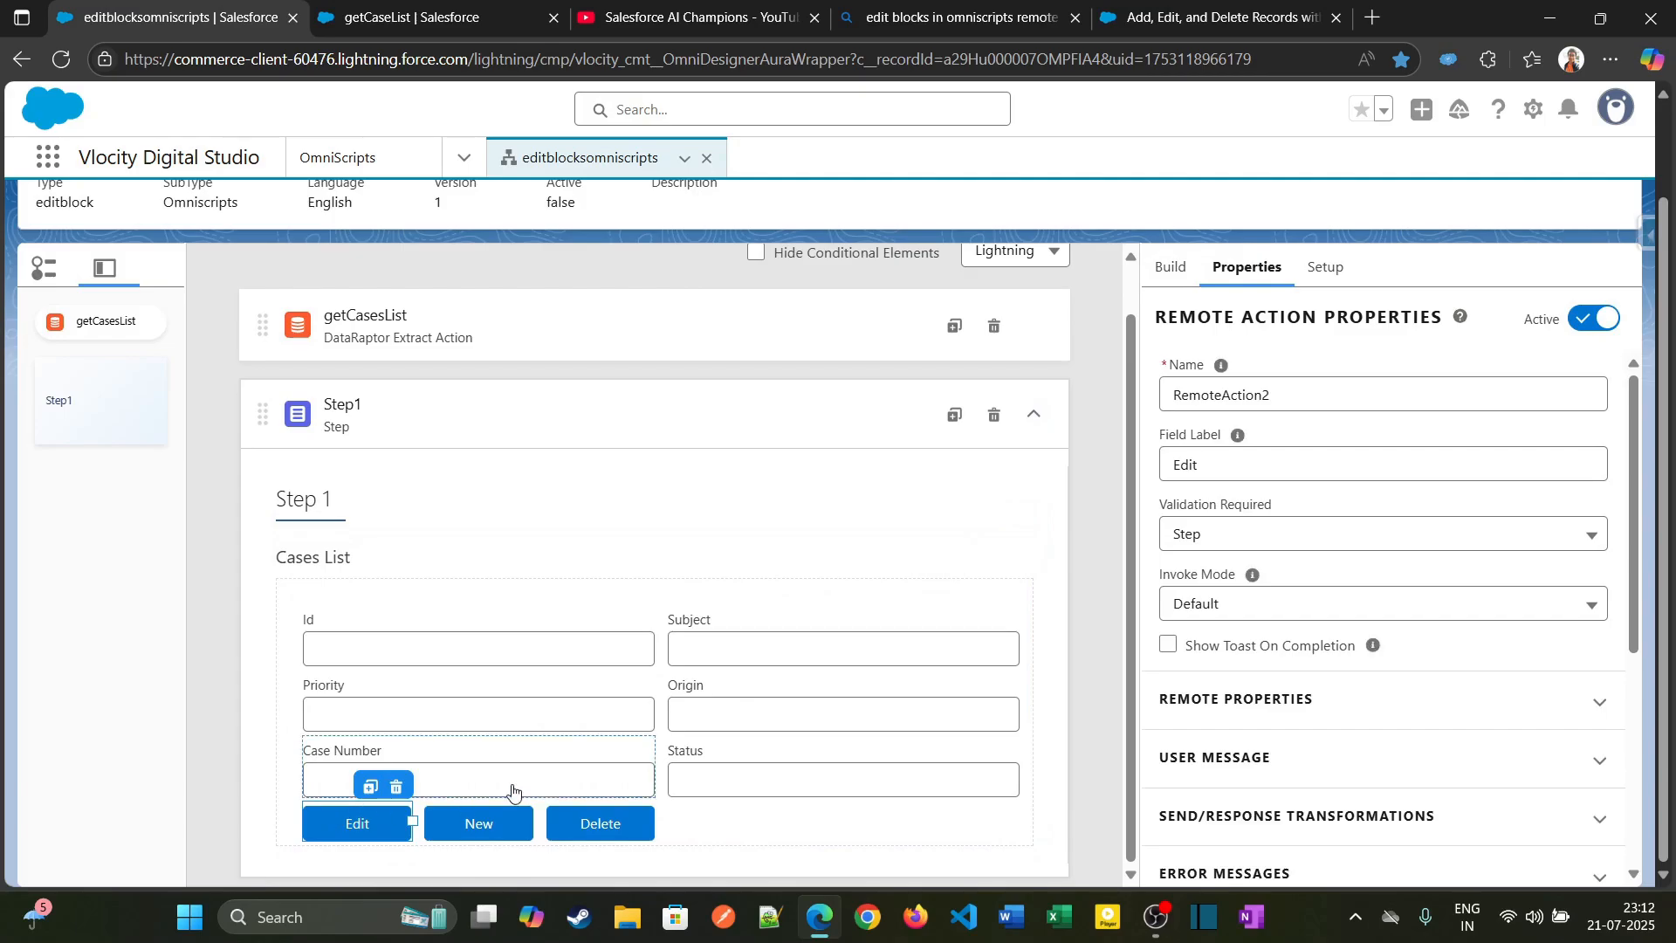
double_click(1215, 400)
type("Edit")
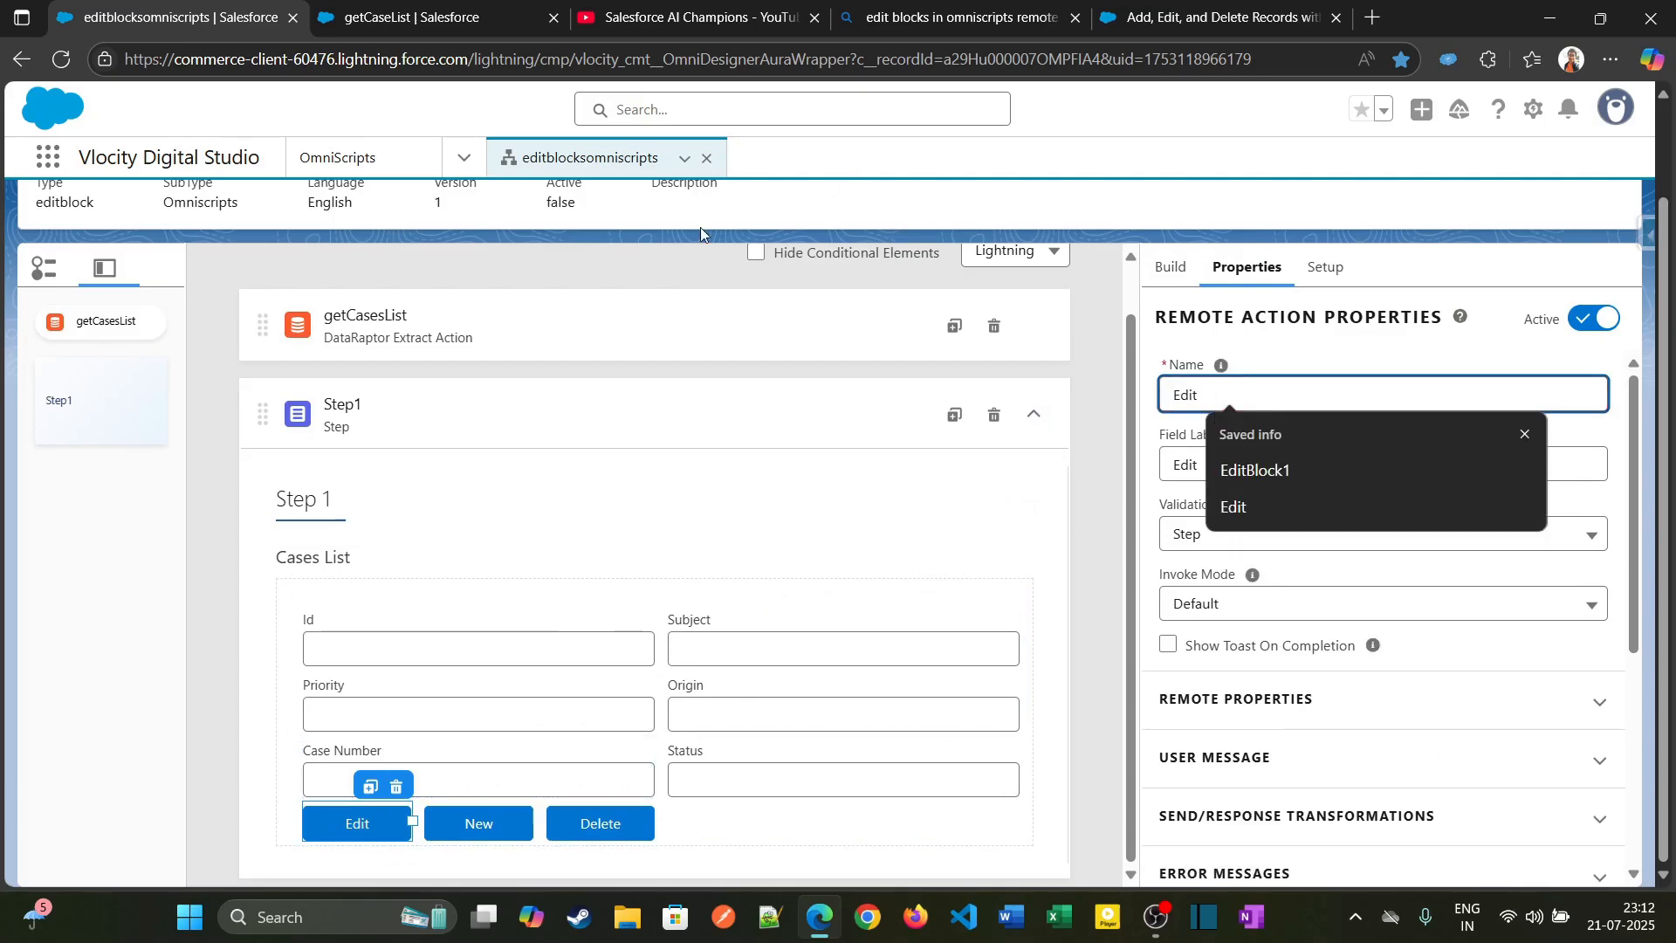
left_click(632, 268)
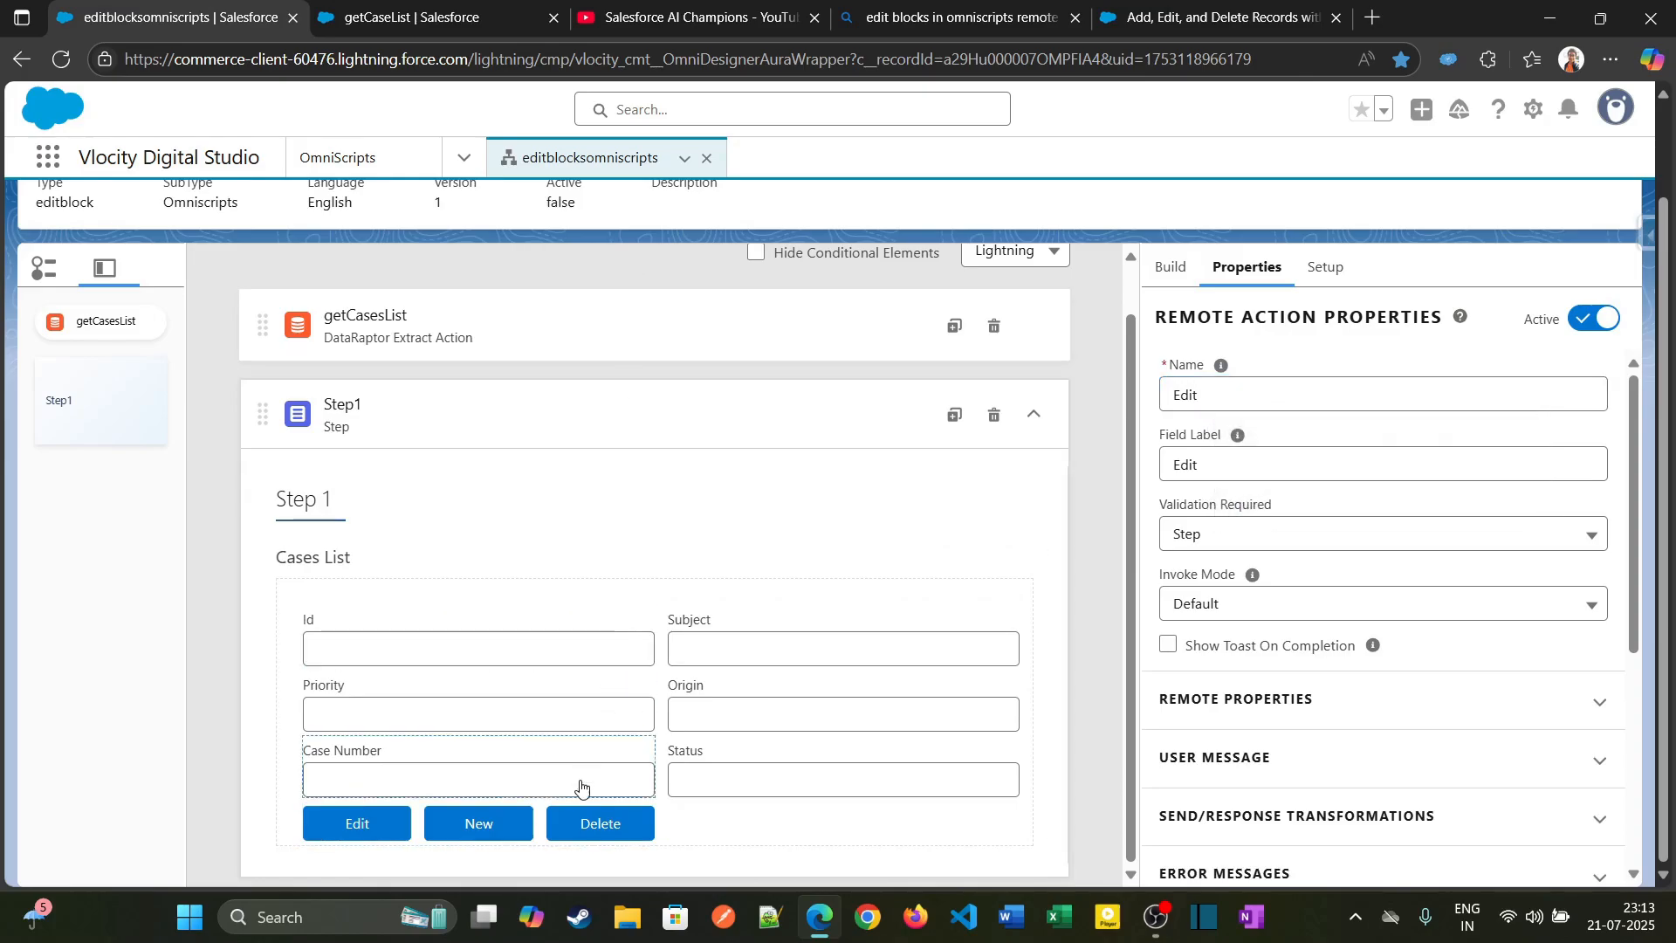
Step: Check the name and field label of the New and Delete Remote Actions
left_click(495, 834)
left_click(594, 829)
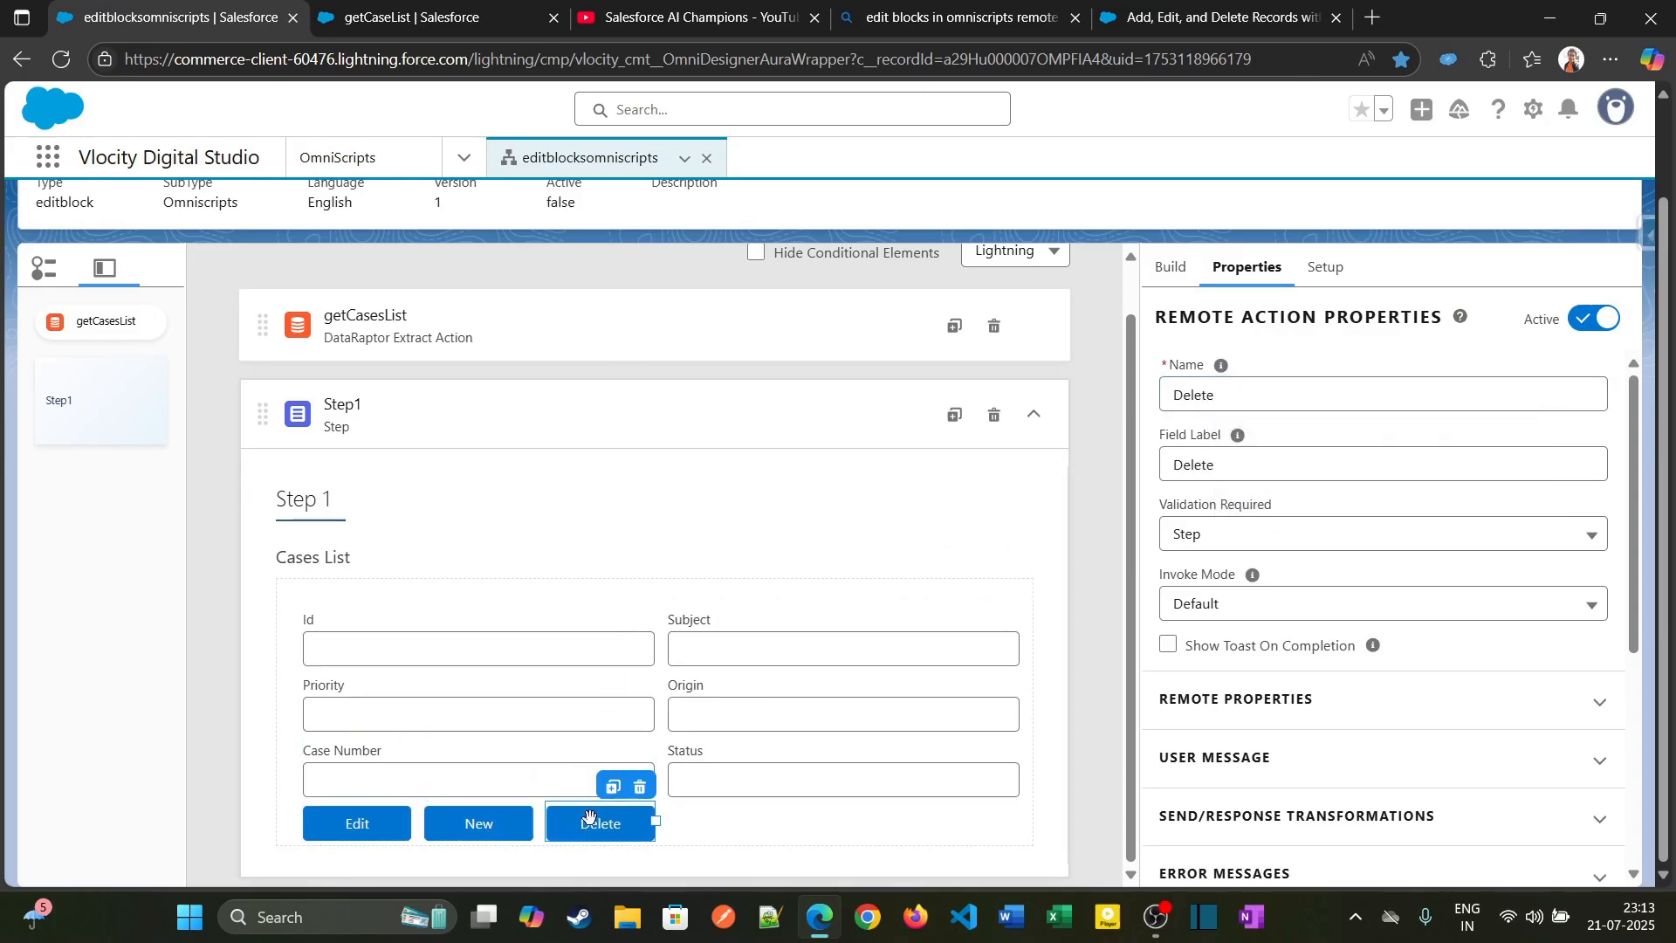
scroll(917, 732, "up", 3)
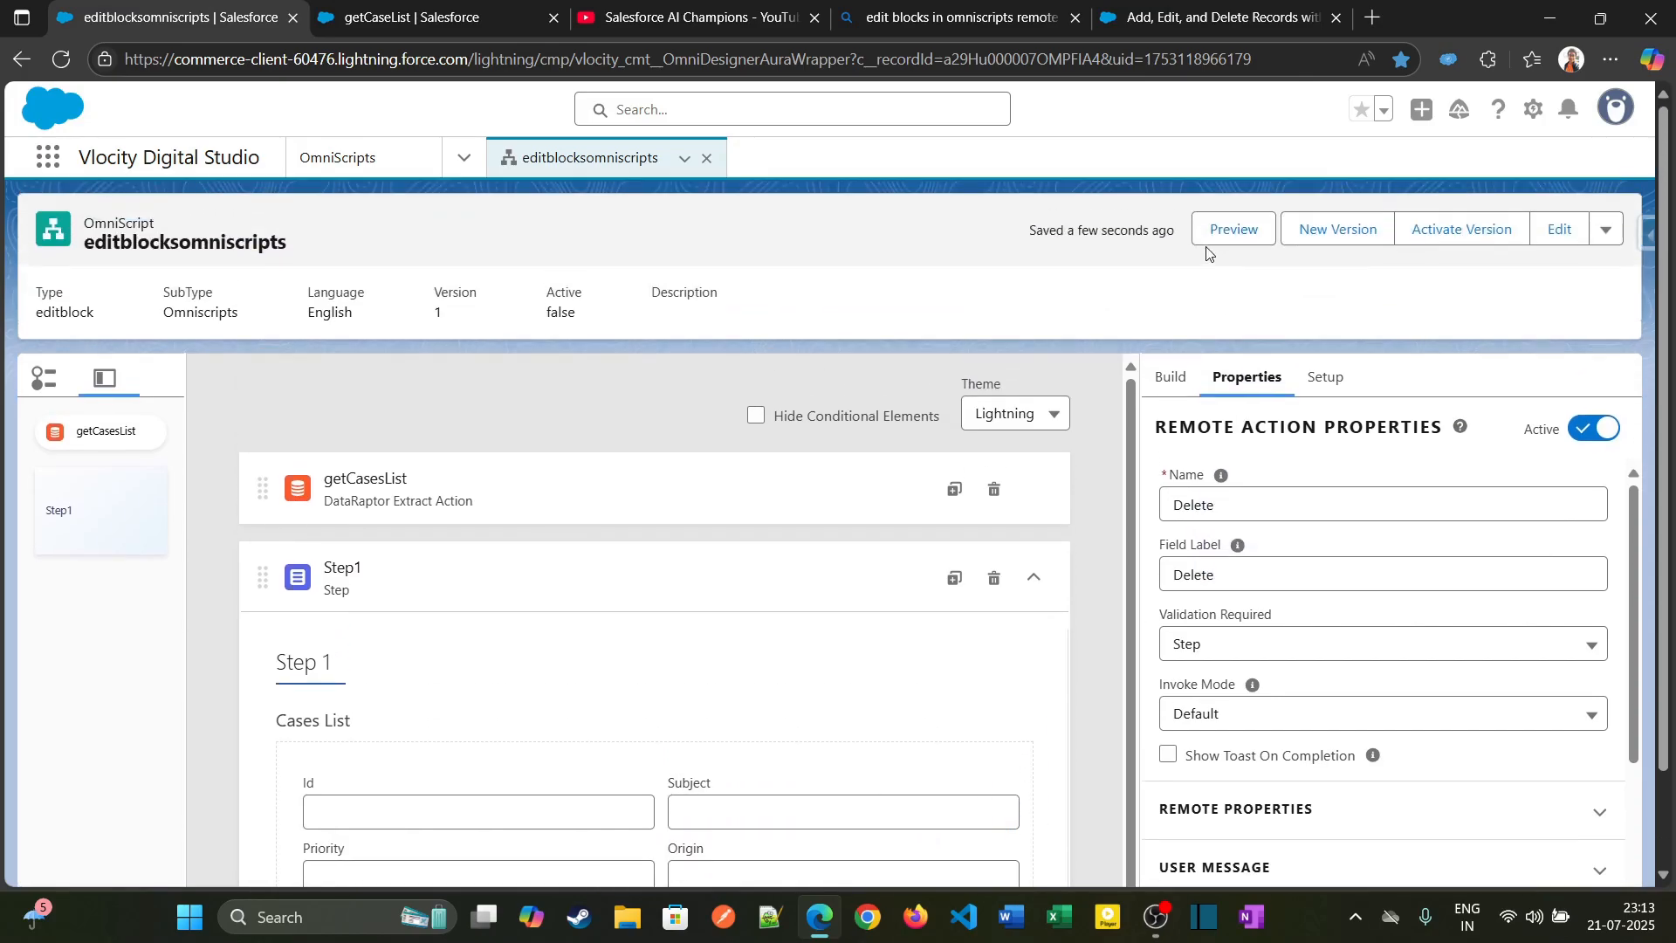
Step: Preview the OmniScript, change the first case's subject to "Update account phone number updatedNew" and save it
left_click(1235, 229)
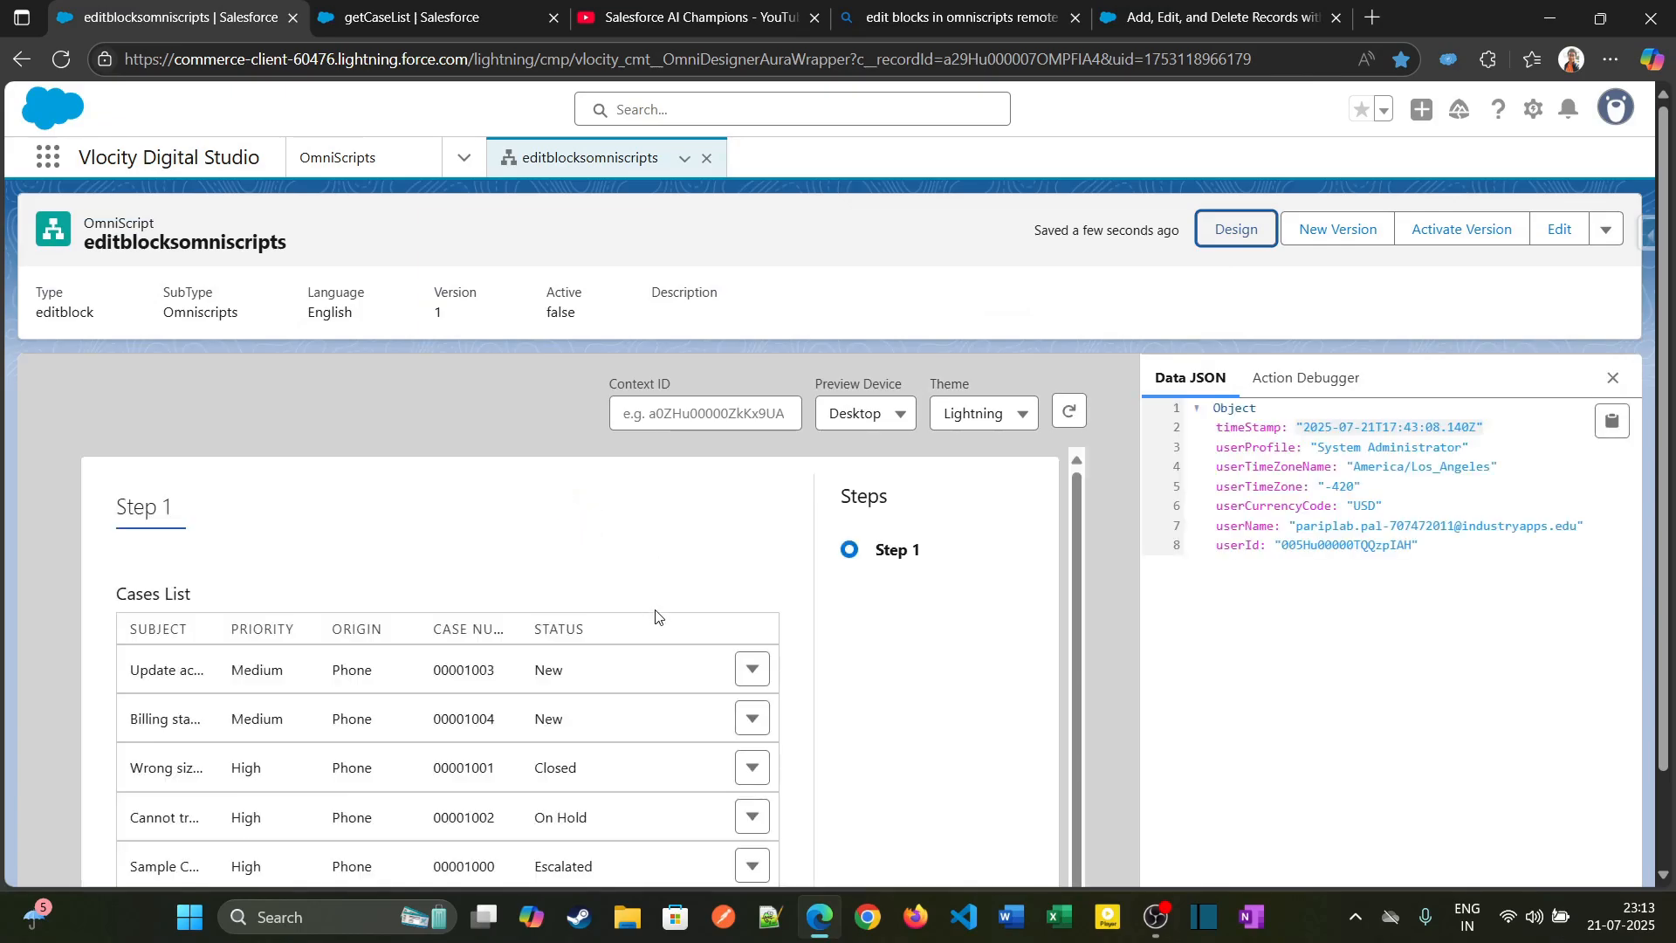
left_click(748, 662)
scroll(844, 693, "down", 5)
scroll(844, 692, "up", 4)
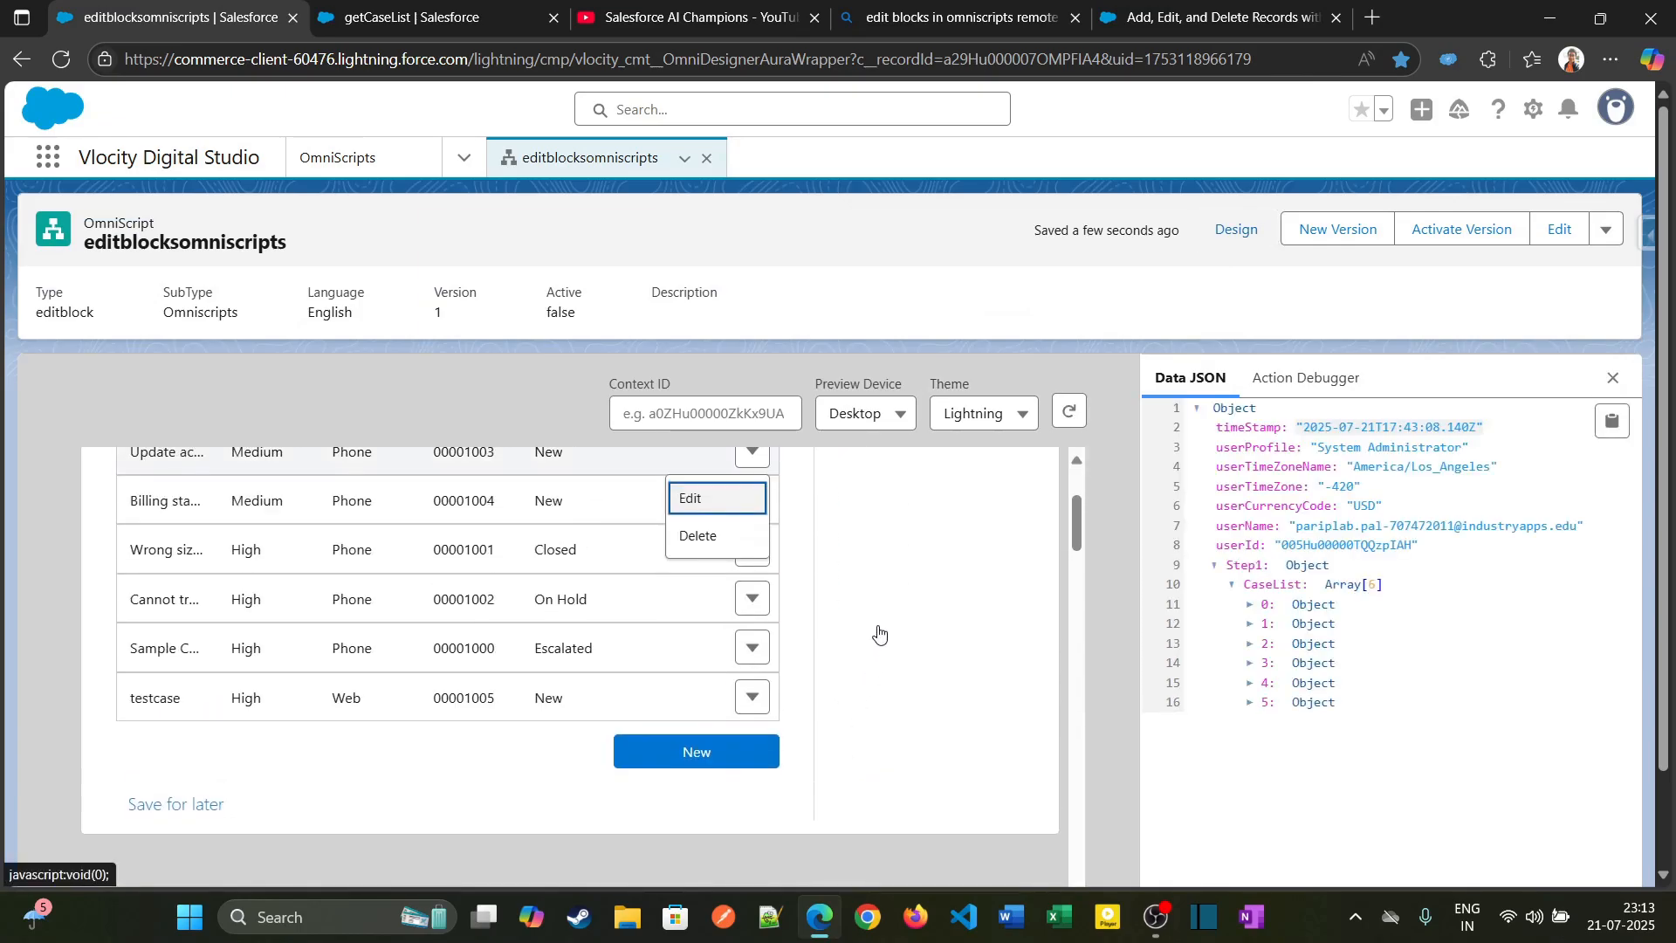
left_click(752, 603)
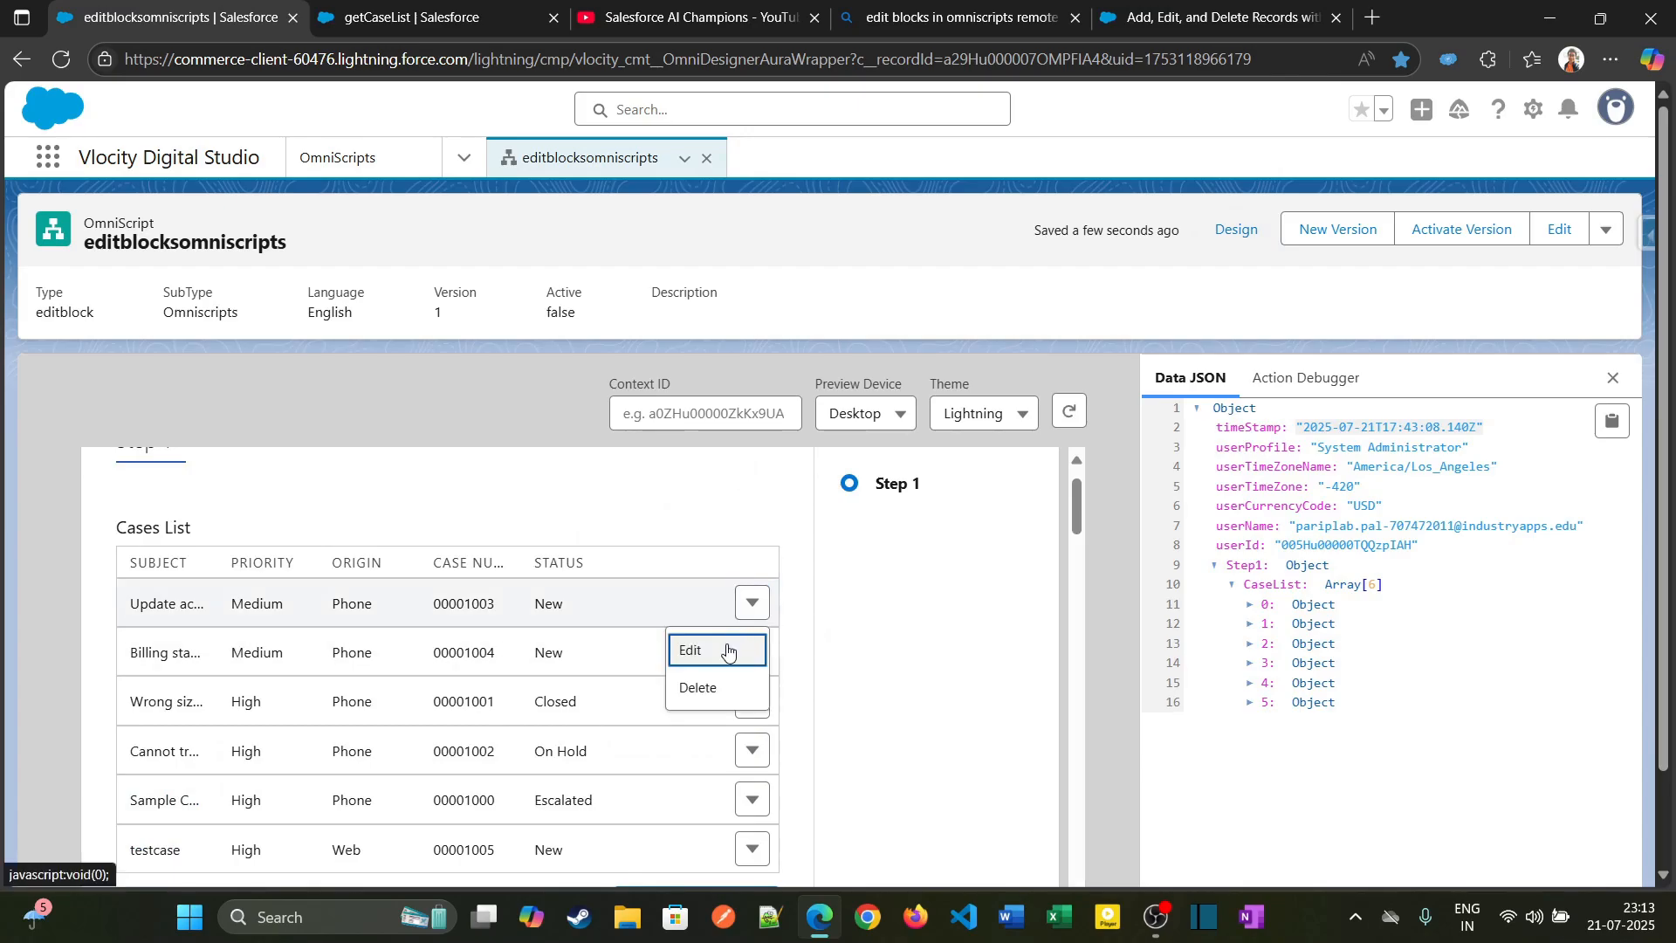
left_click(728, 651)
left_click(840, 656)
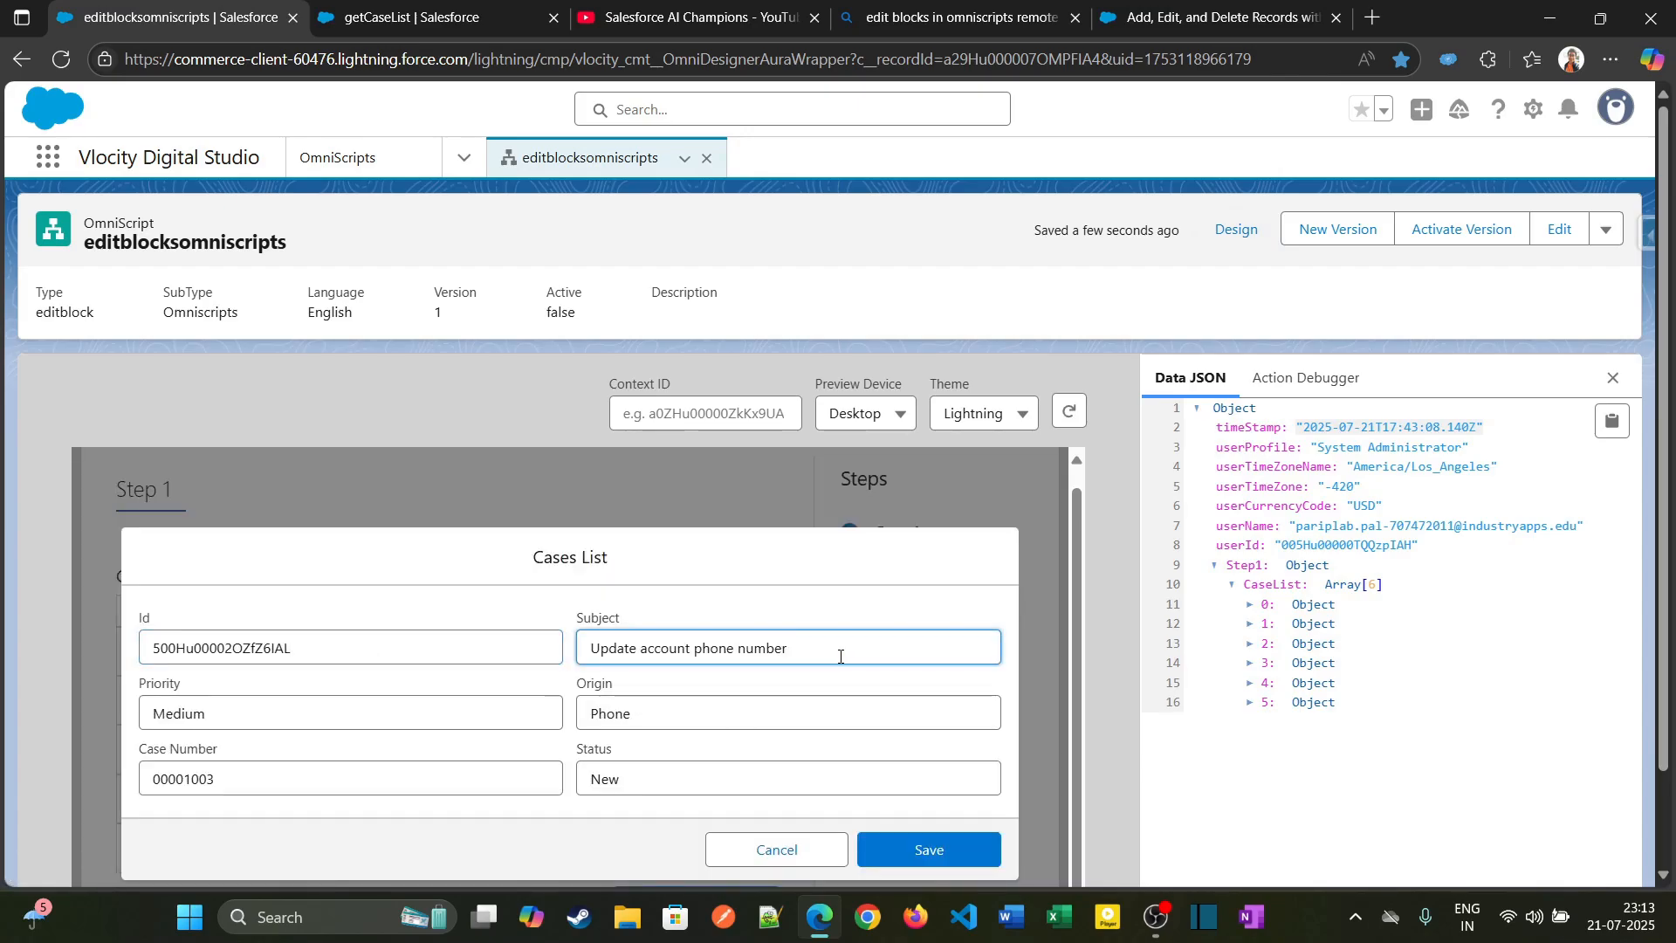
type("updatedN")
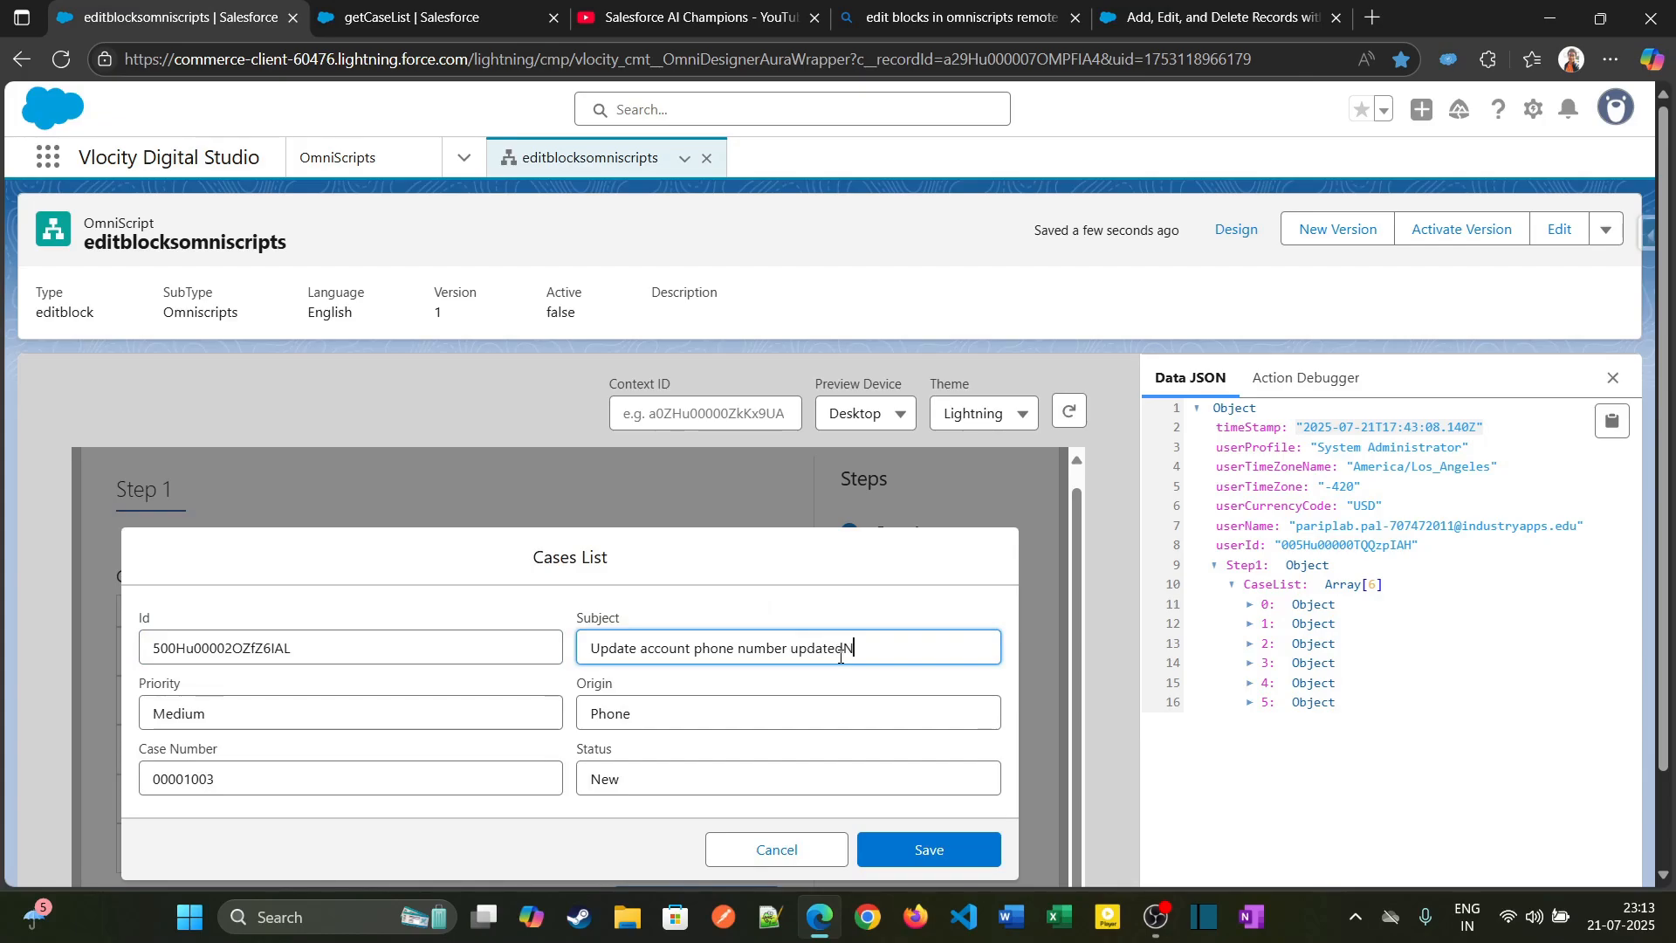
type("ew")
left_click(934, 838)
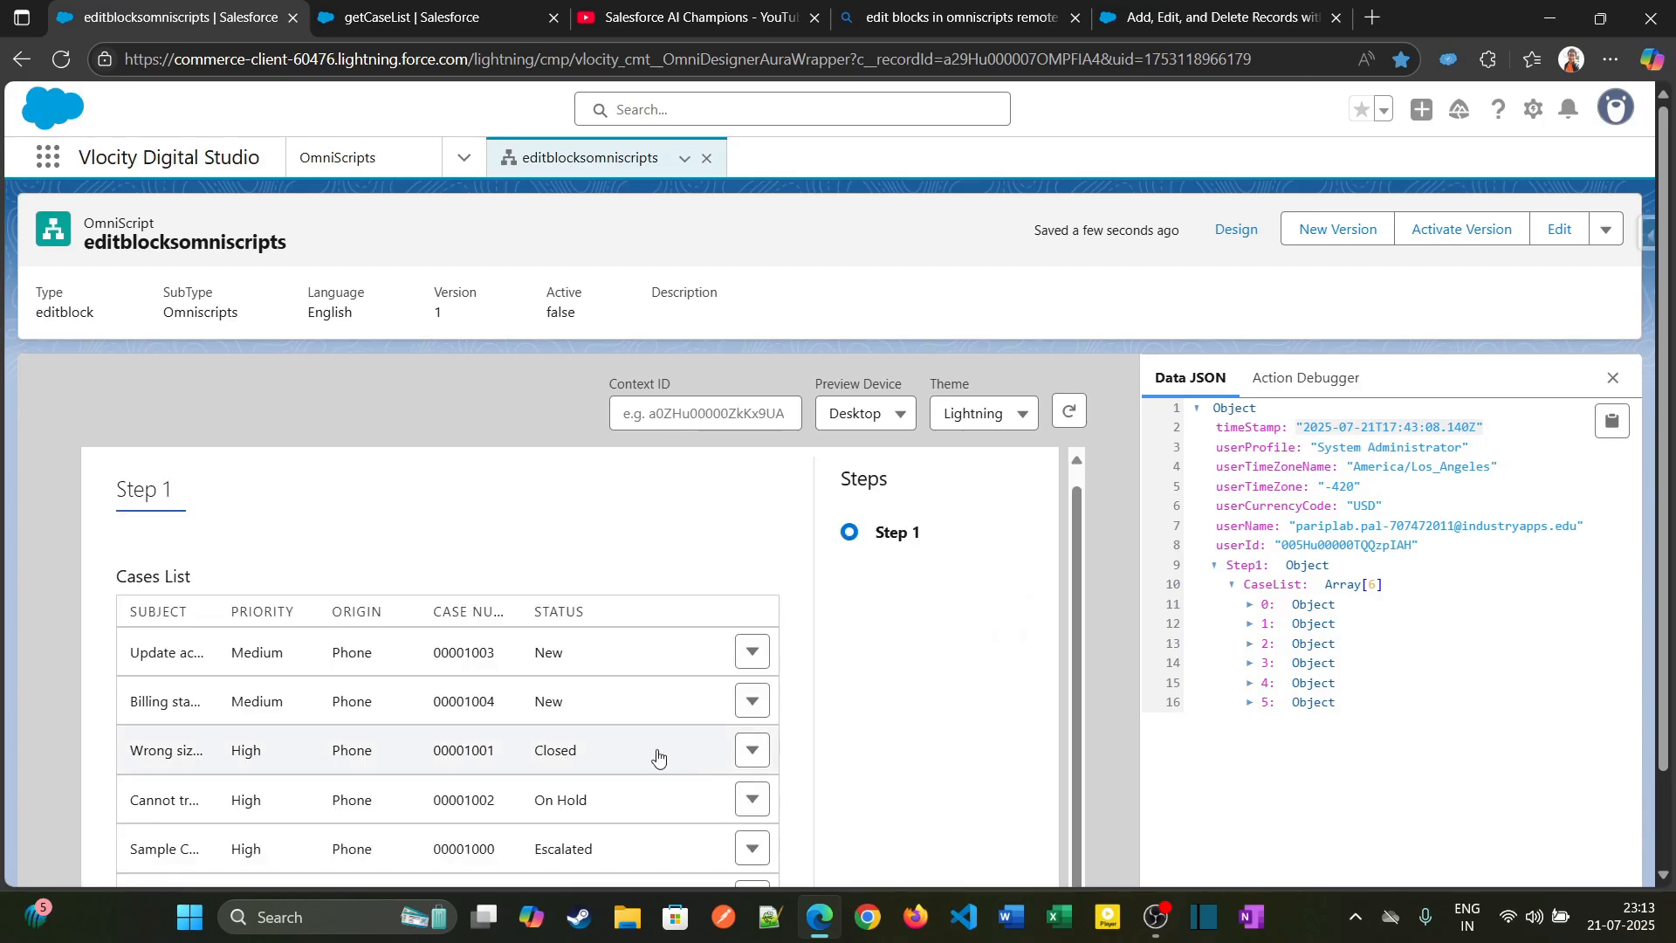
Step: Reopen the first case for editing to check its subject, and close it without changes
scroll(698, 742, "down", 1)
left_click(752, 602)
left_click(733, 648)
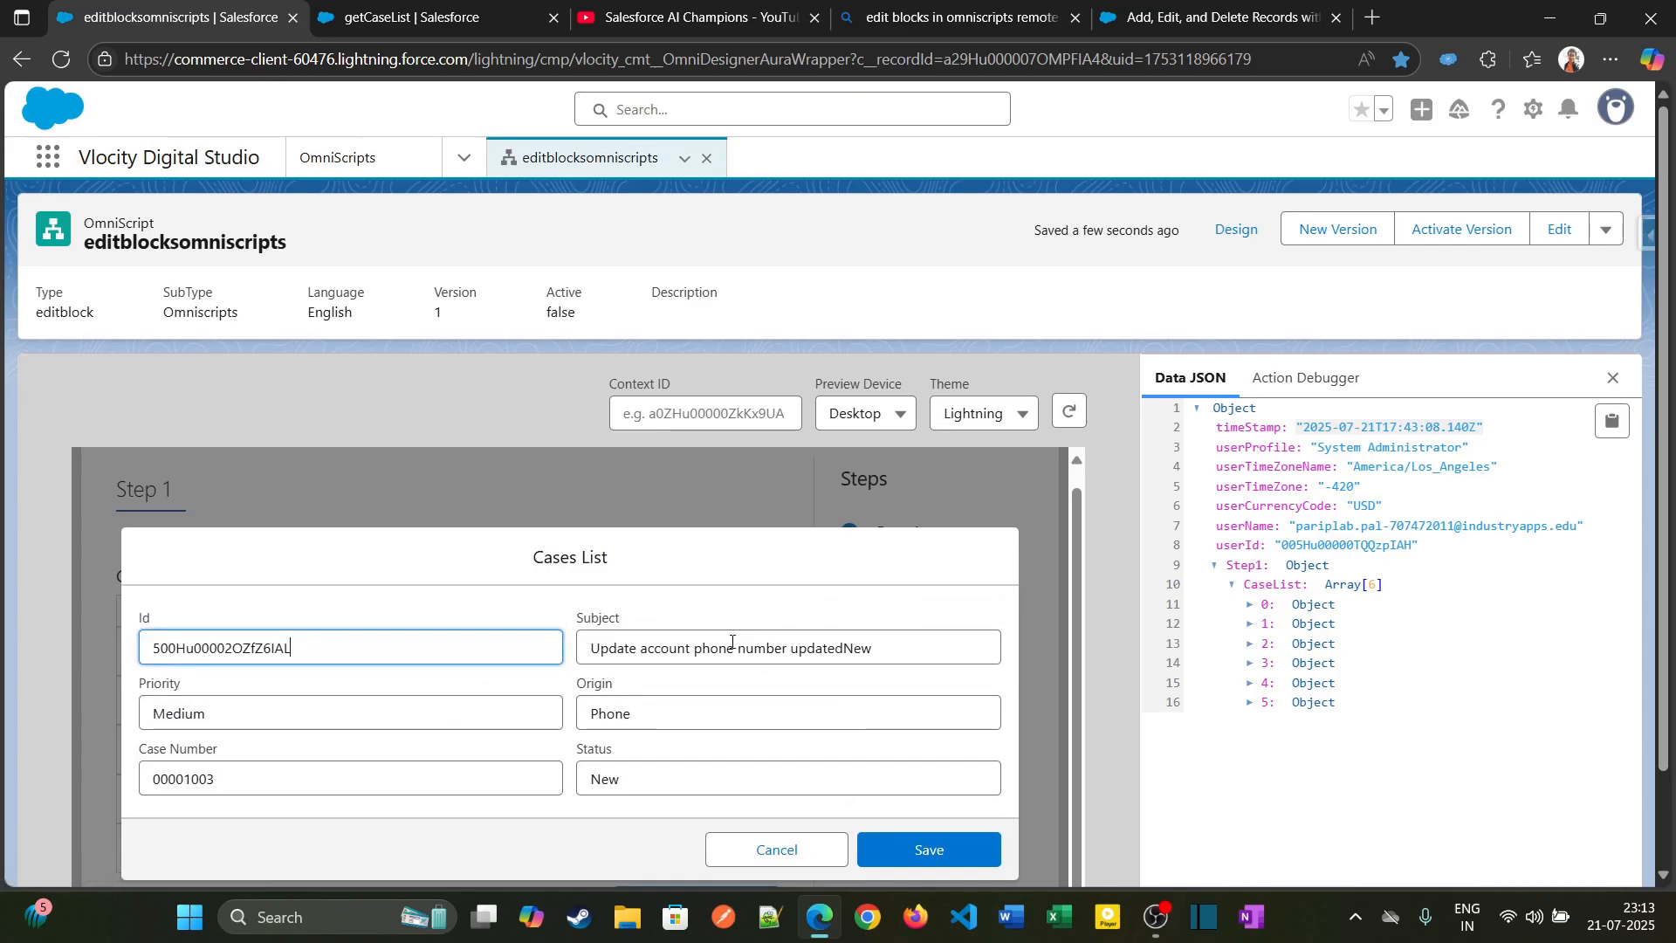
left_click(775, 856)
Step: Run the getCaseList DataRaptor preview and check the first case's subject in the response
left_click(454, 20)
scroll(699, 655, "down", 5)
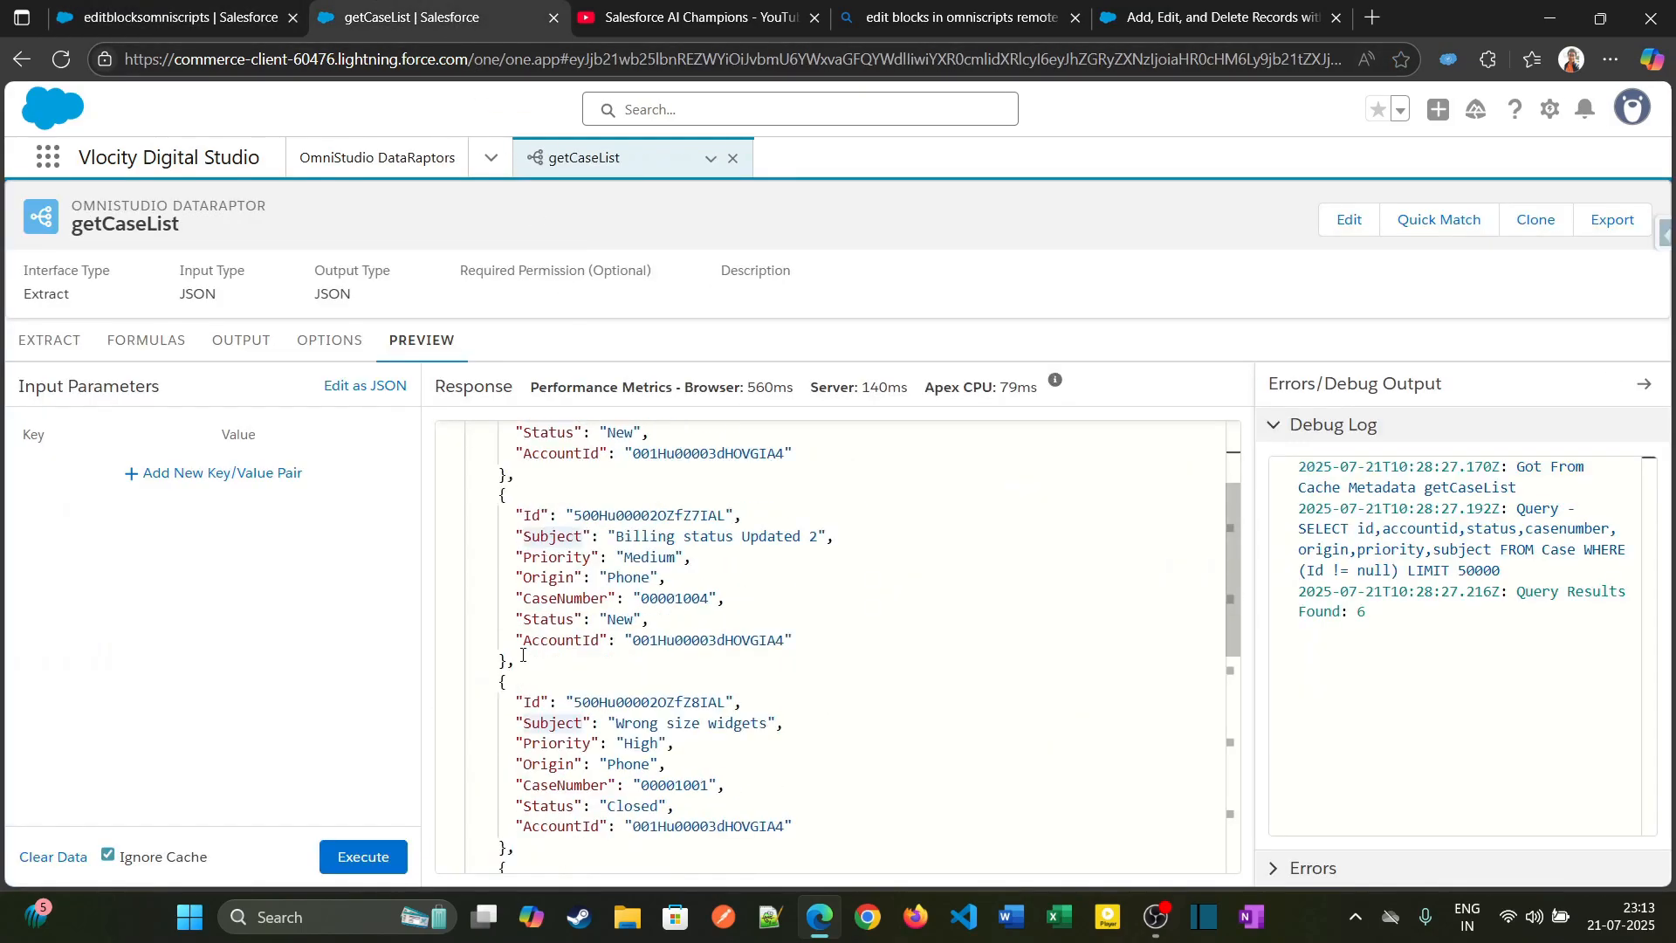
left_click(362, 858)
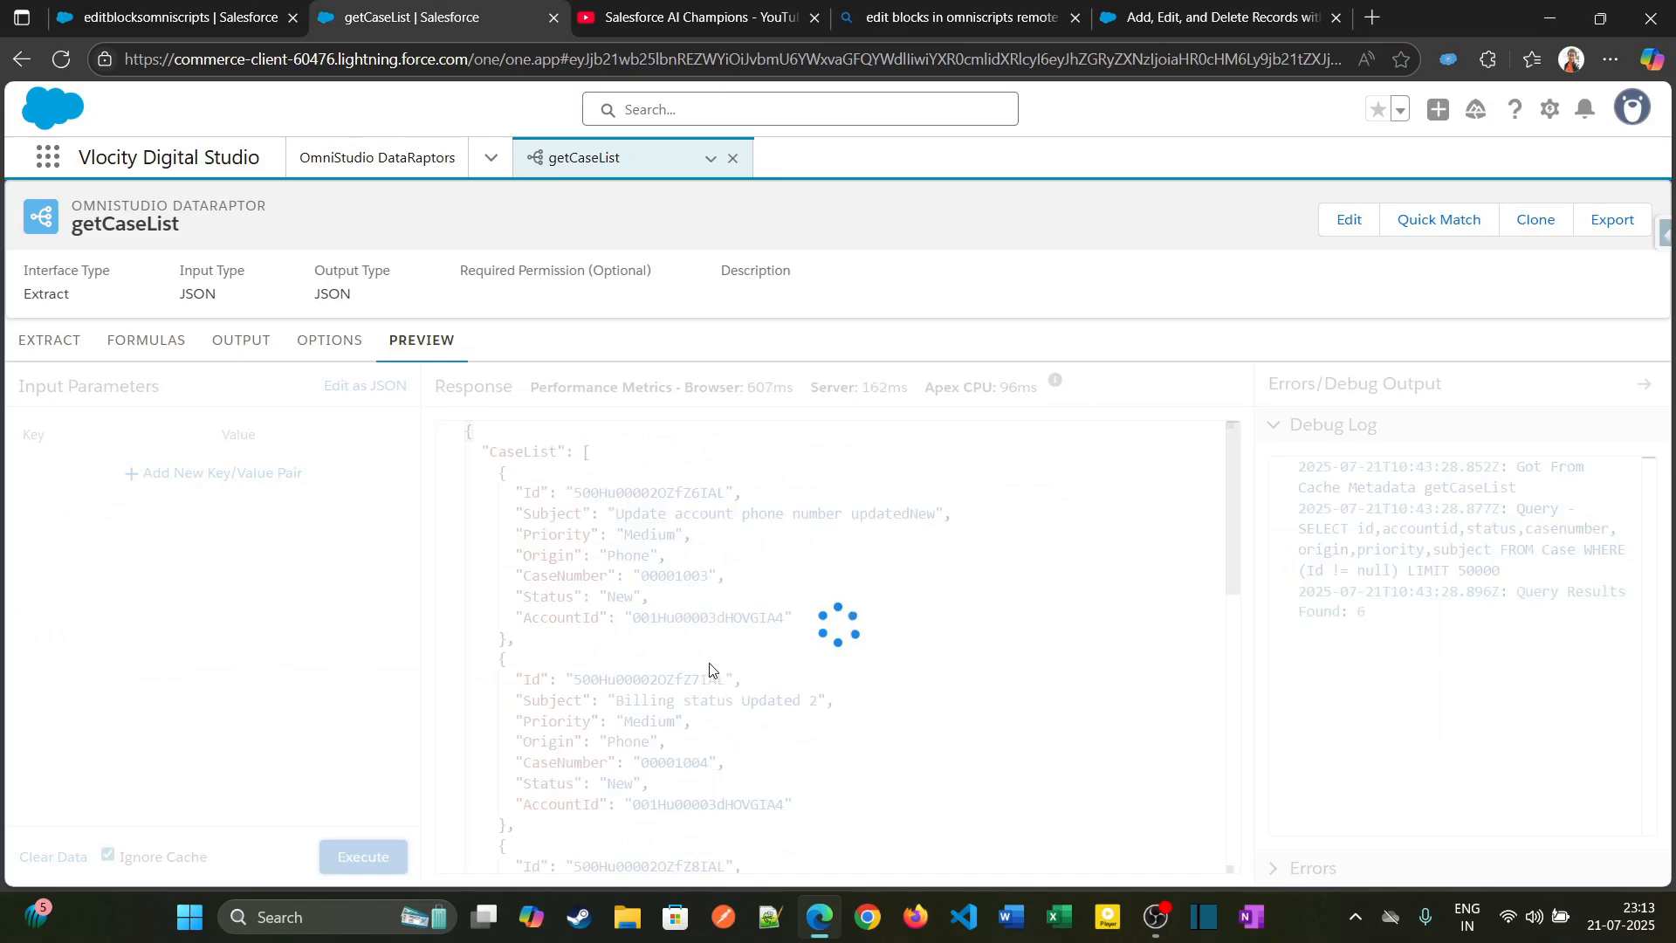
left_click_drag(852, 514, 927, 513)
left_click_drag(616, 513, 936, 513)
Step: Return to the OmniScript preview, examine the fields of the new case form and cancel it
left_click(179, 12)
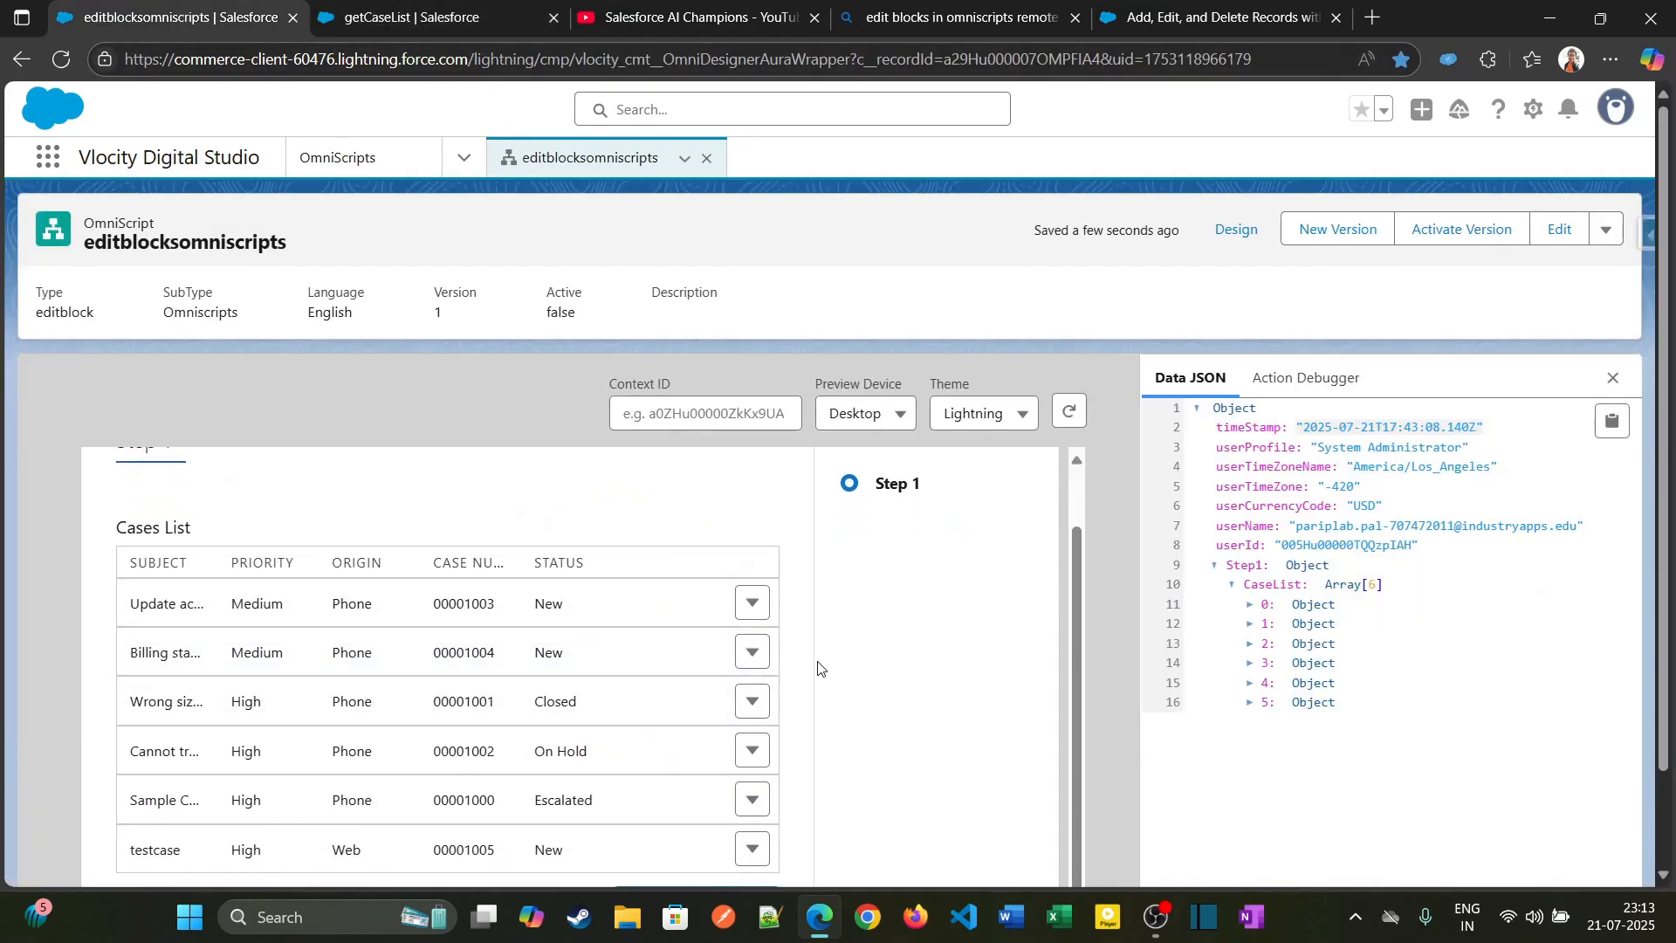
scroll(768, 725, "down", 1)
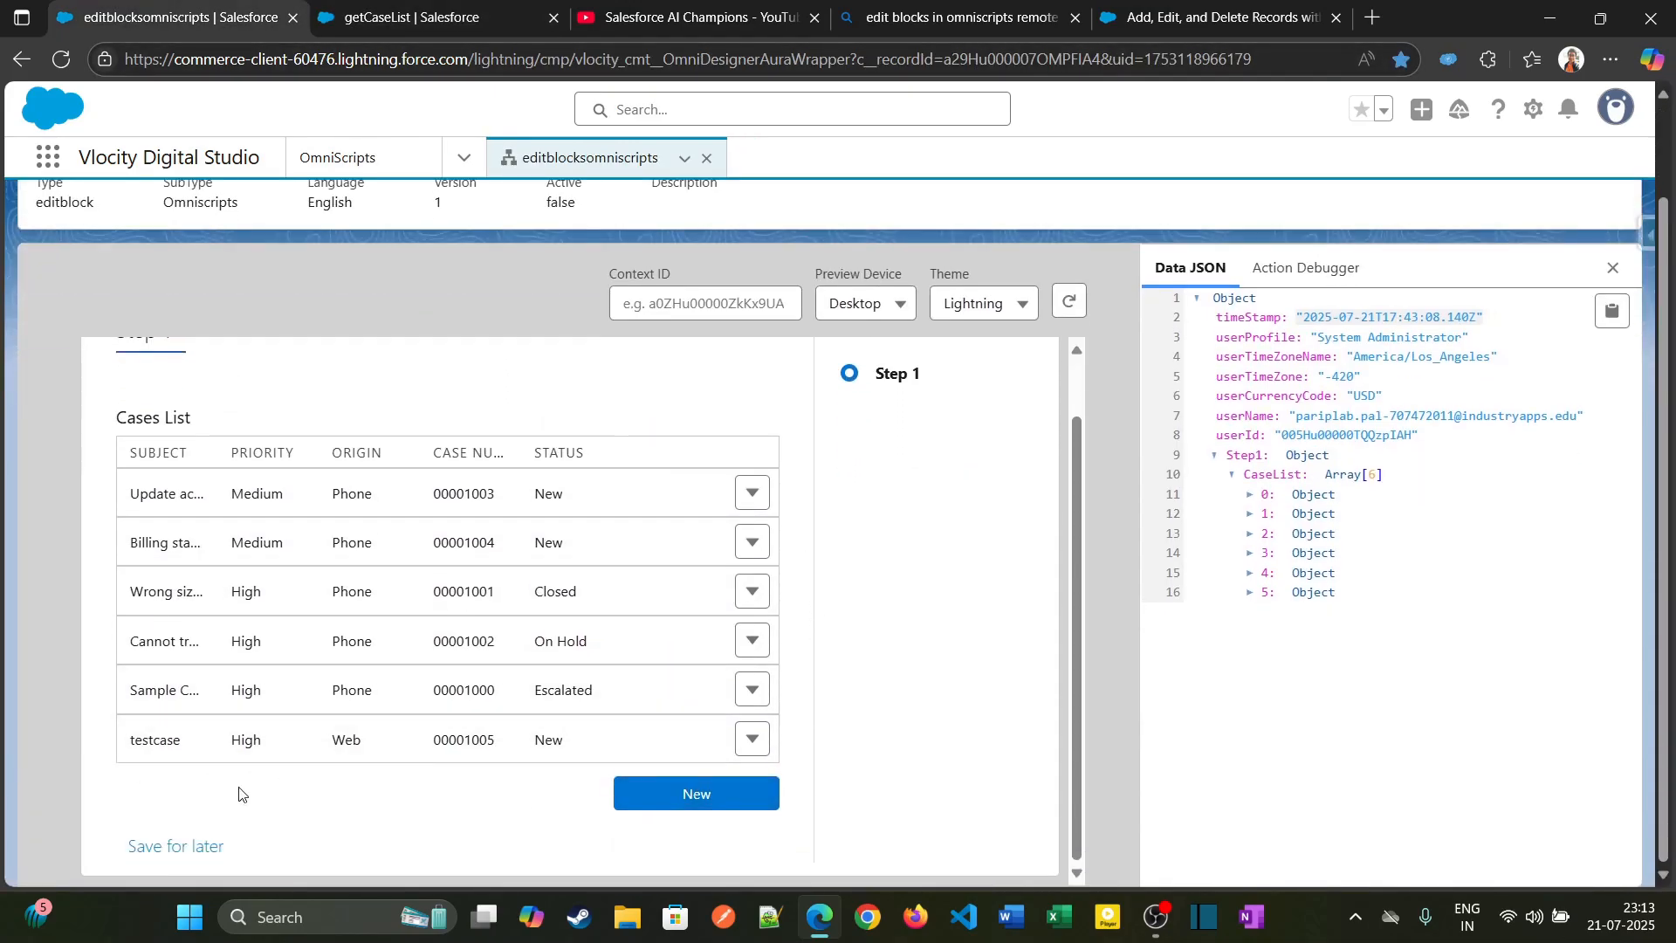
left_click(630, 808)
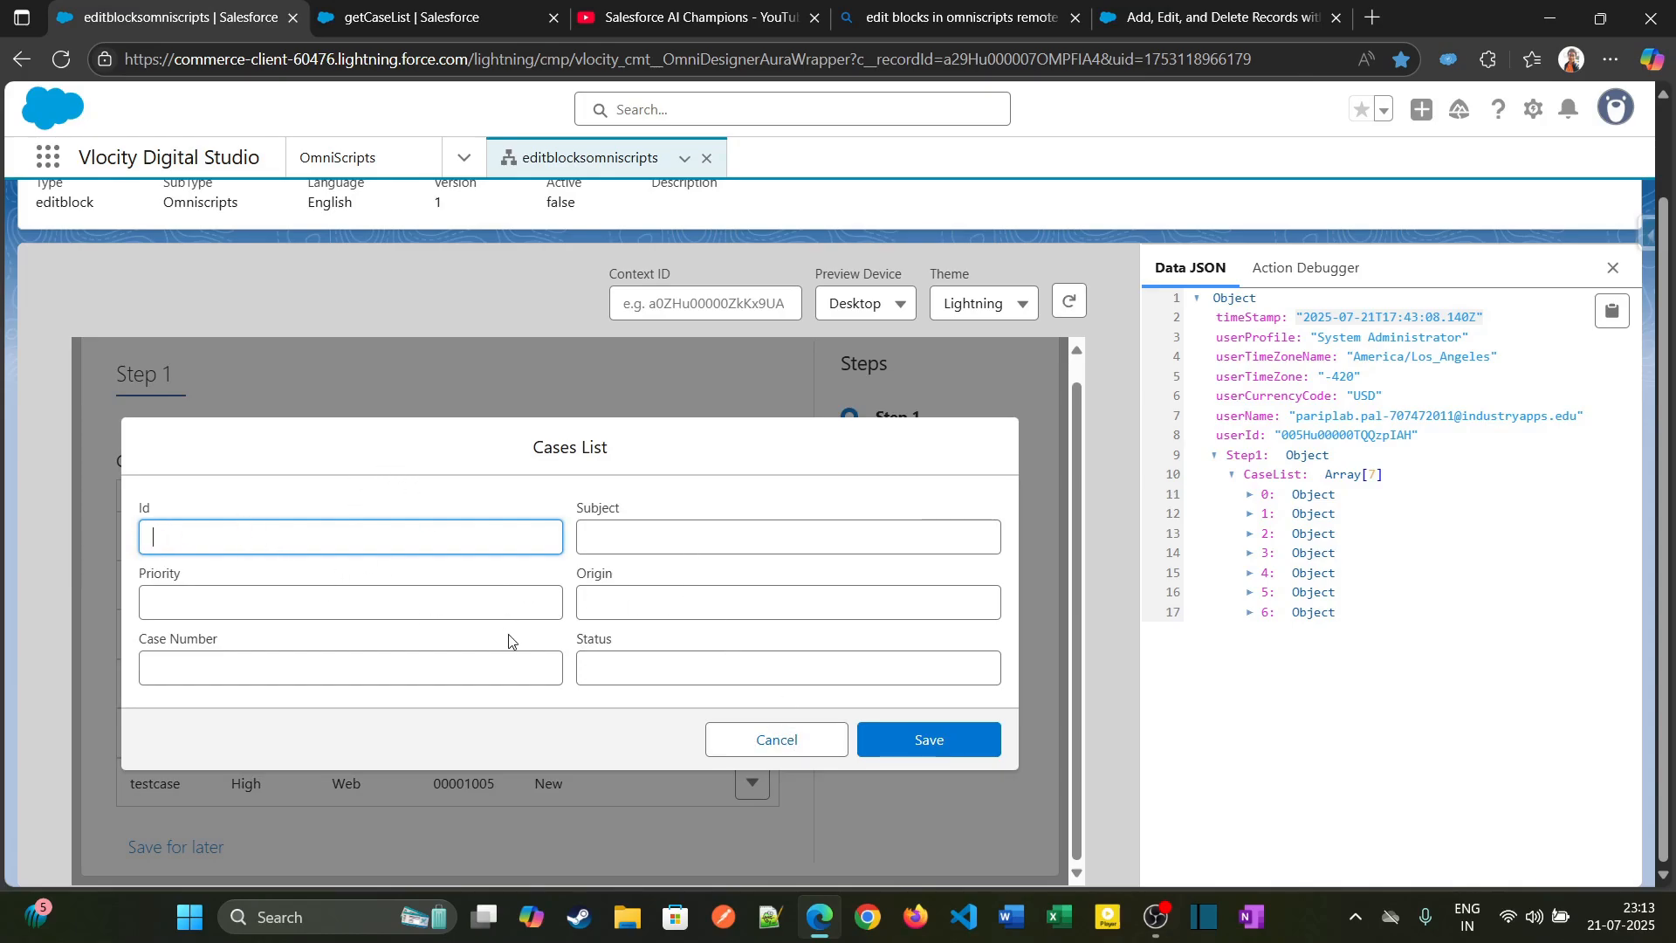
left_click(769, 738)
scroll(1082, 318, "up", 2)
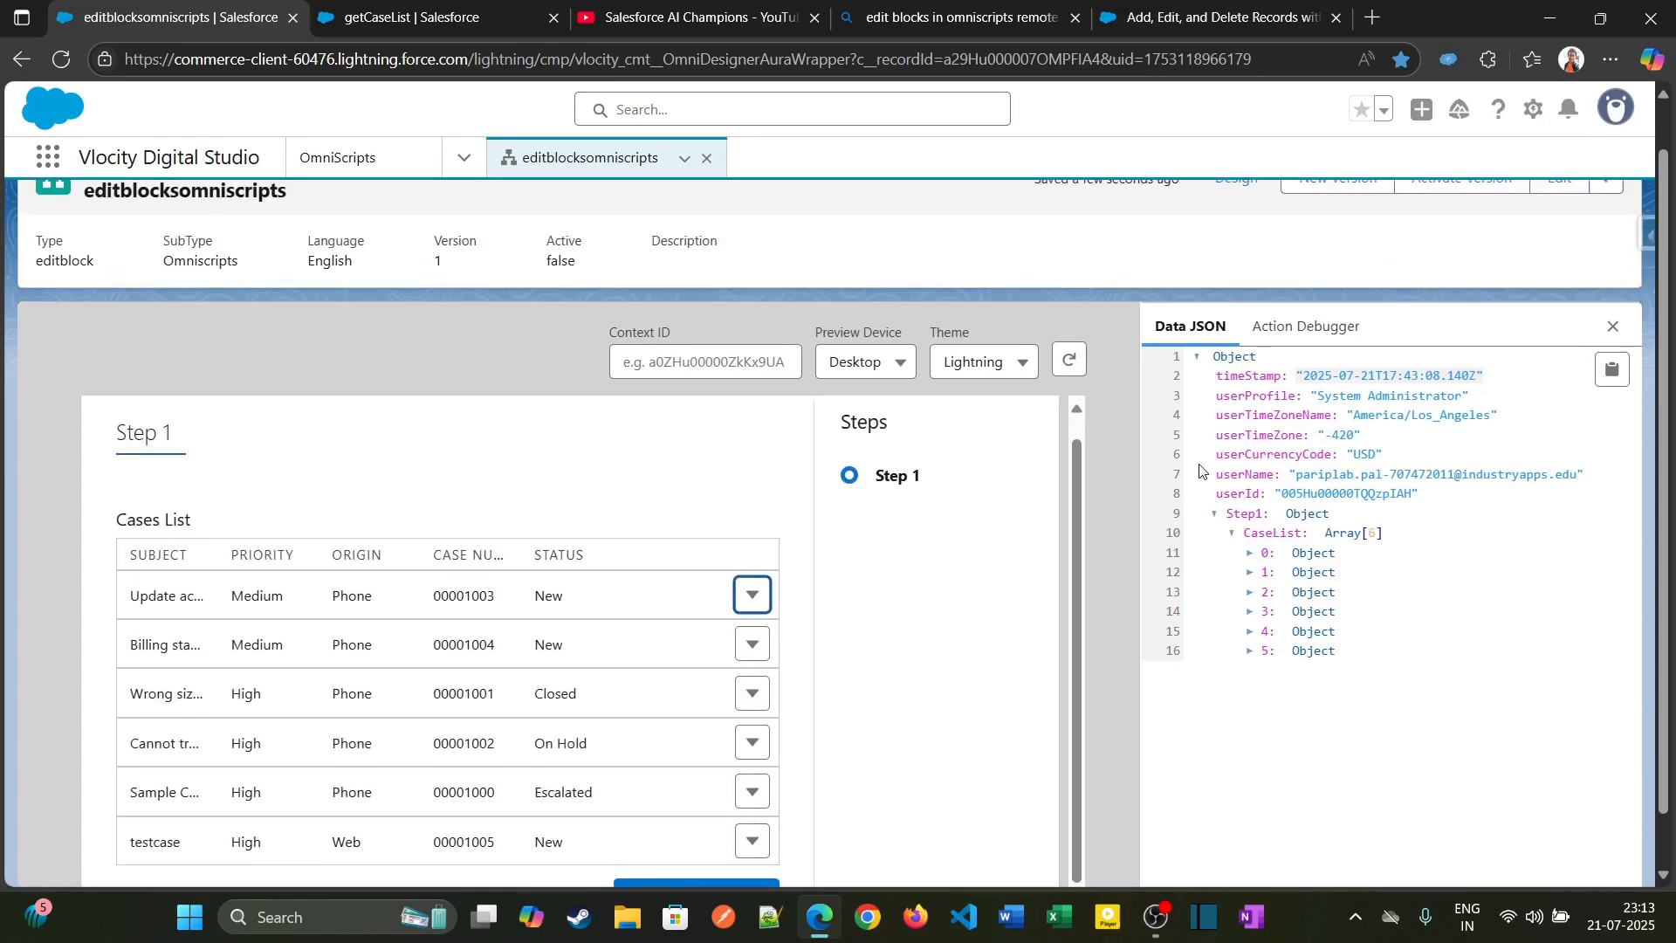
Step: Set the "hide" property of the Id text field to true in its JSON properties in the design view
left_click(1265, 229)
scroll(471, 681, "down", 3)
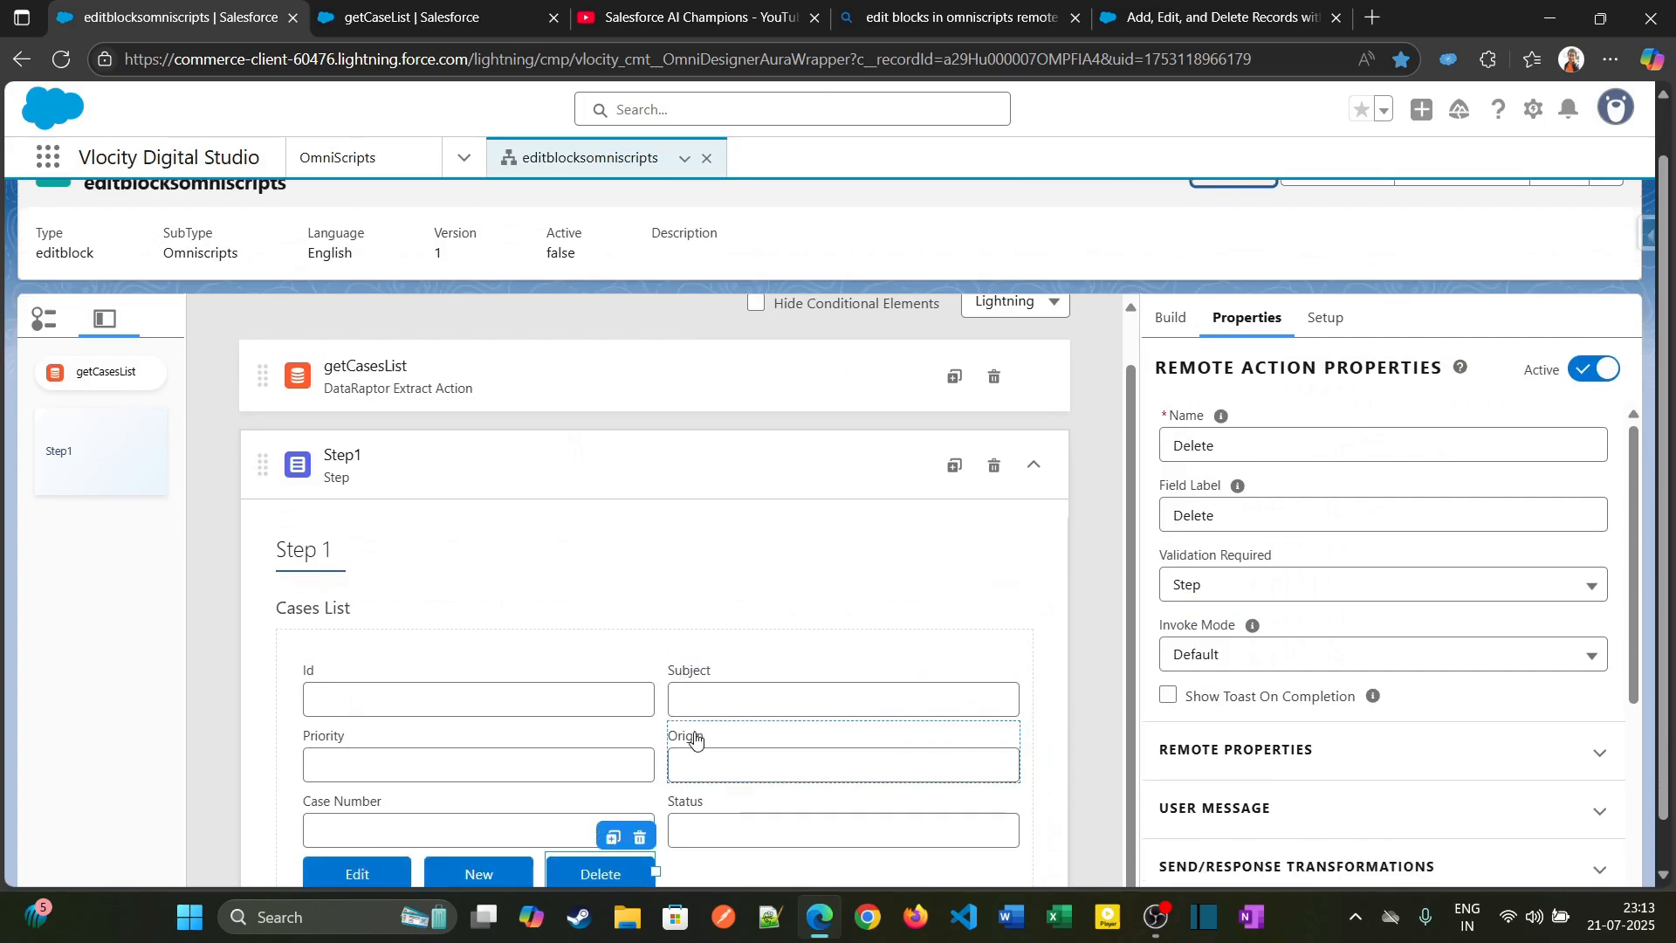
left_click(500, 648)
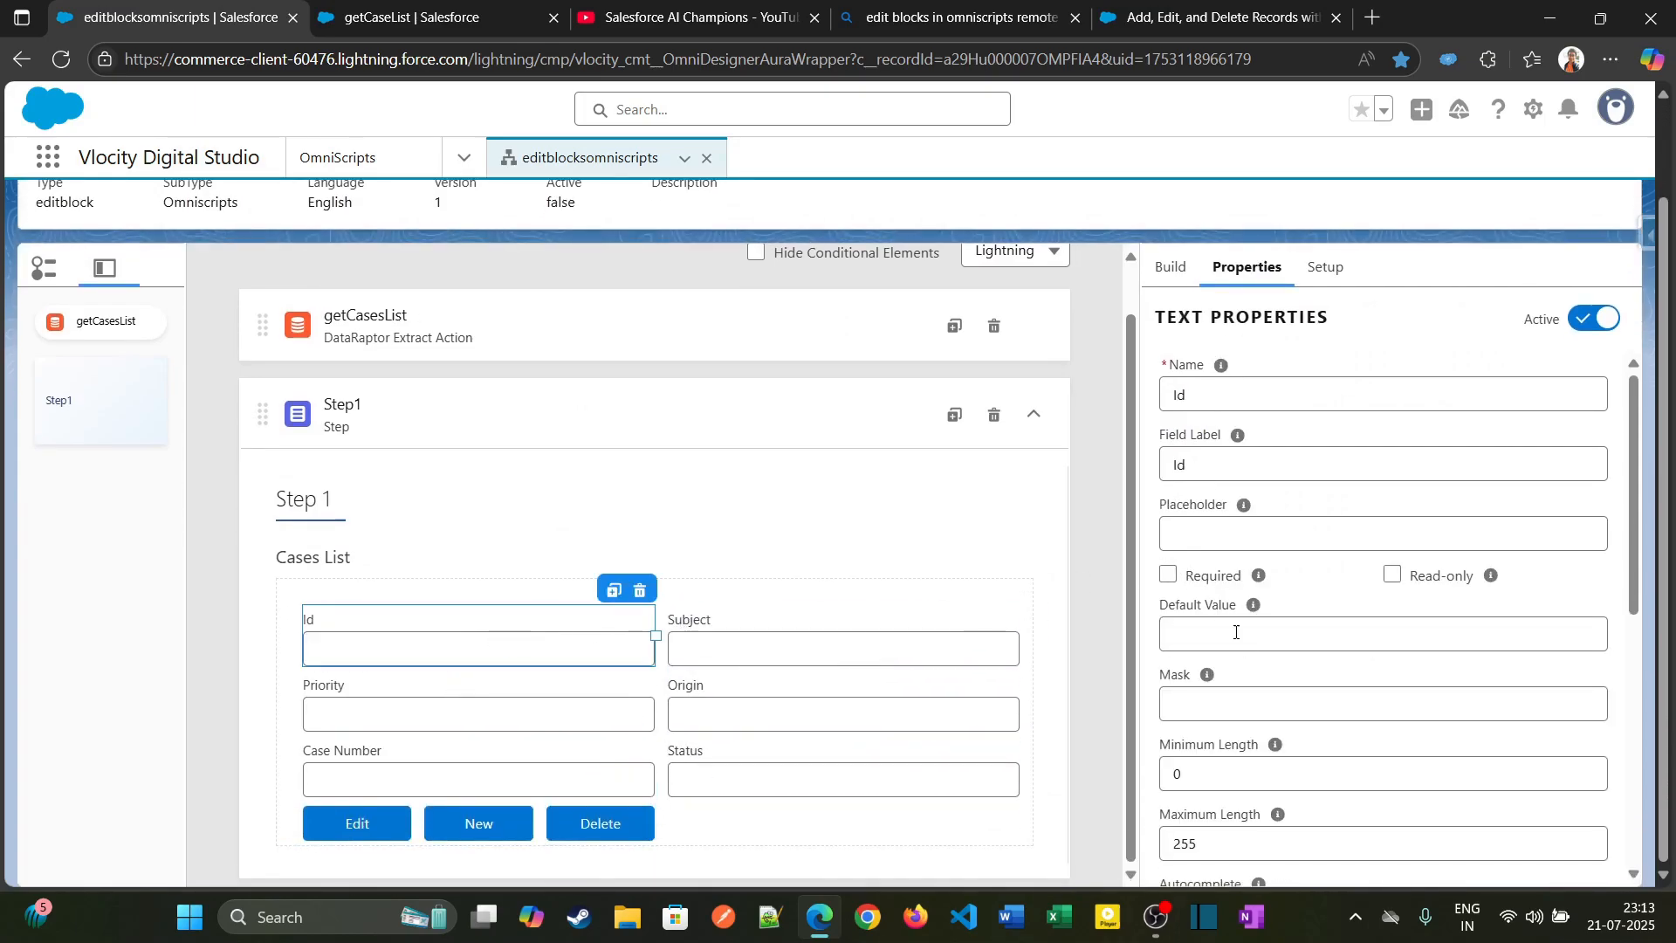
scroll(1214, 664, "down", 8)
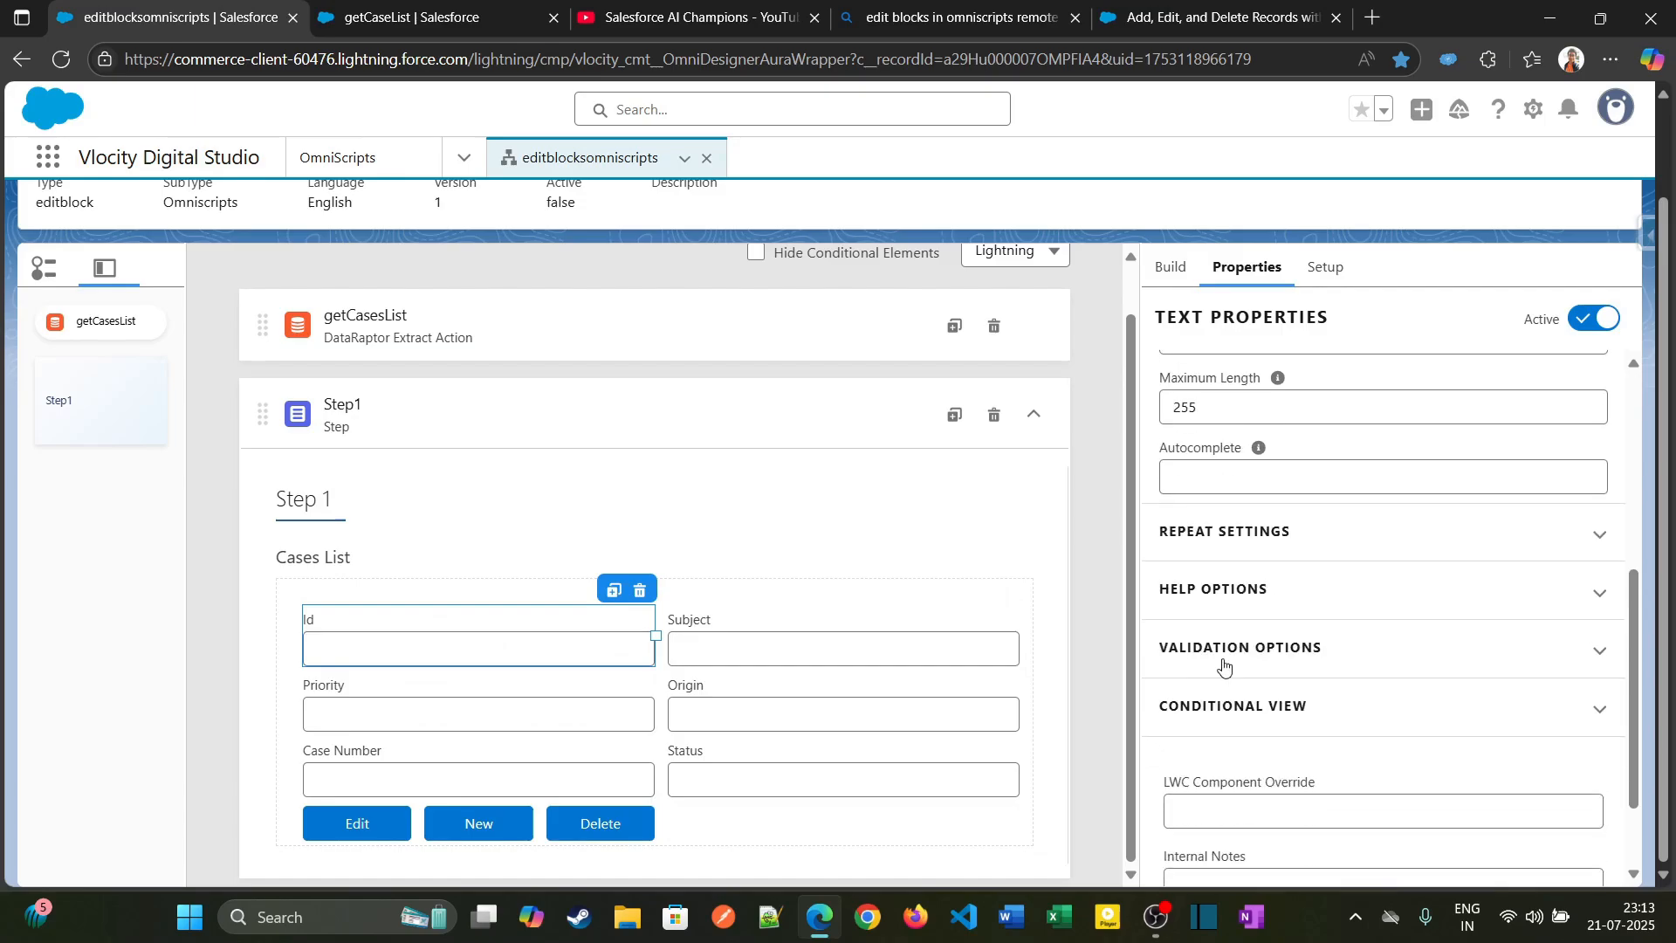
left_click(1213, 860)
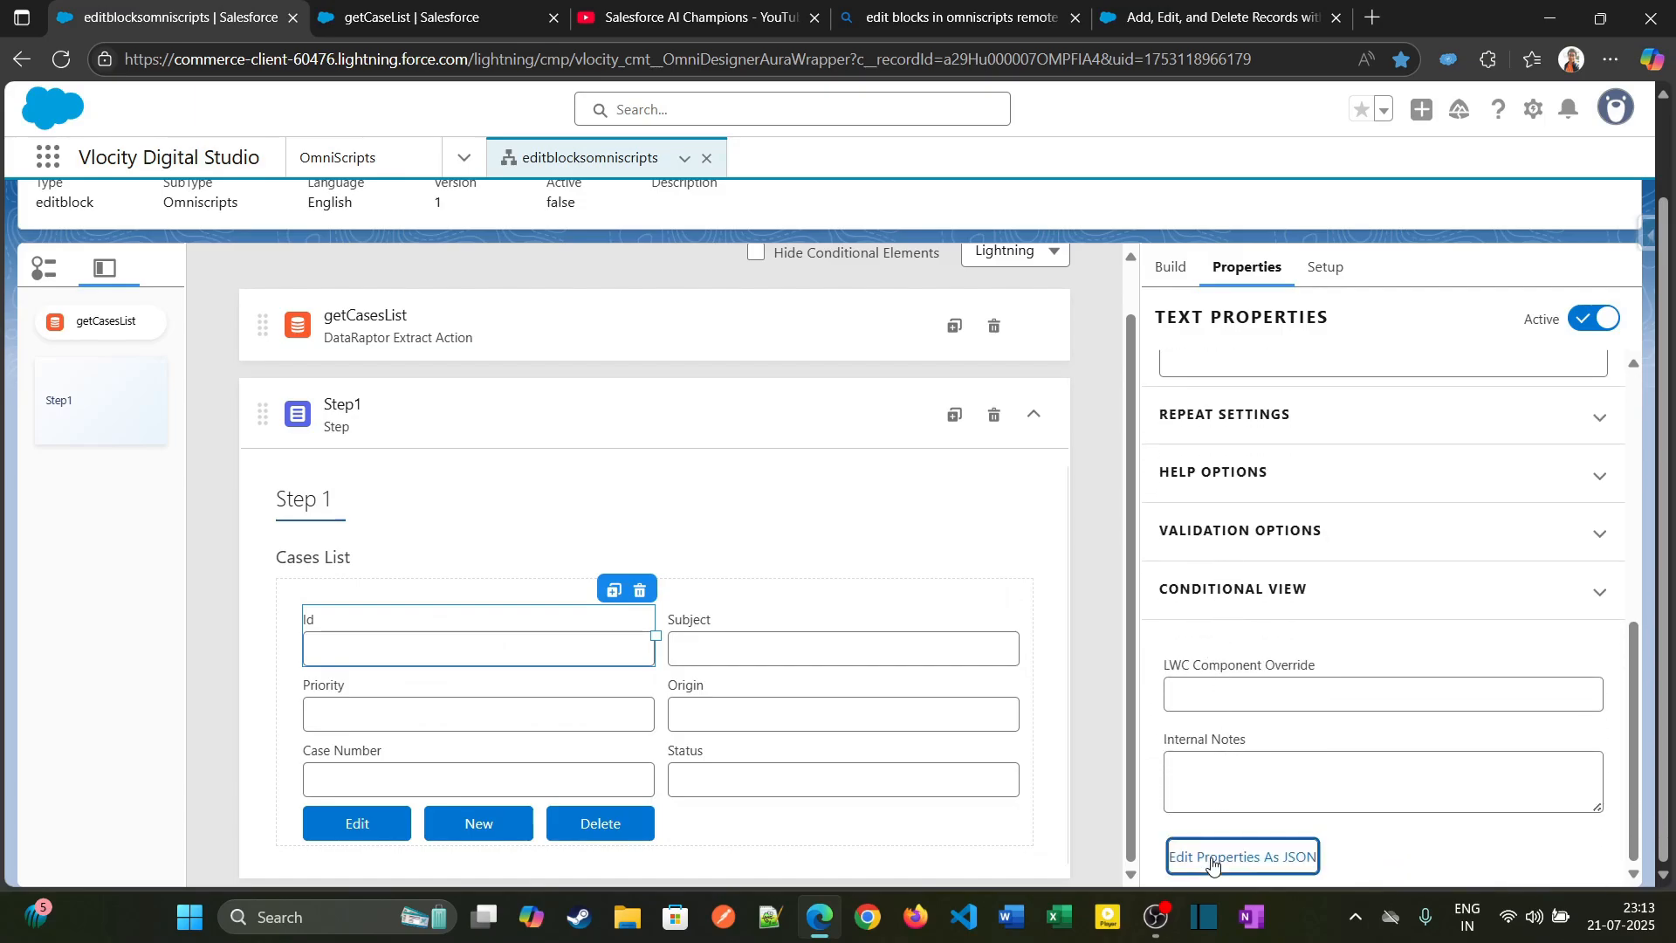
scroll(1280, 723, "down", 2)
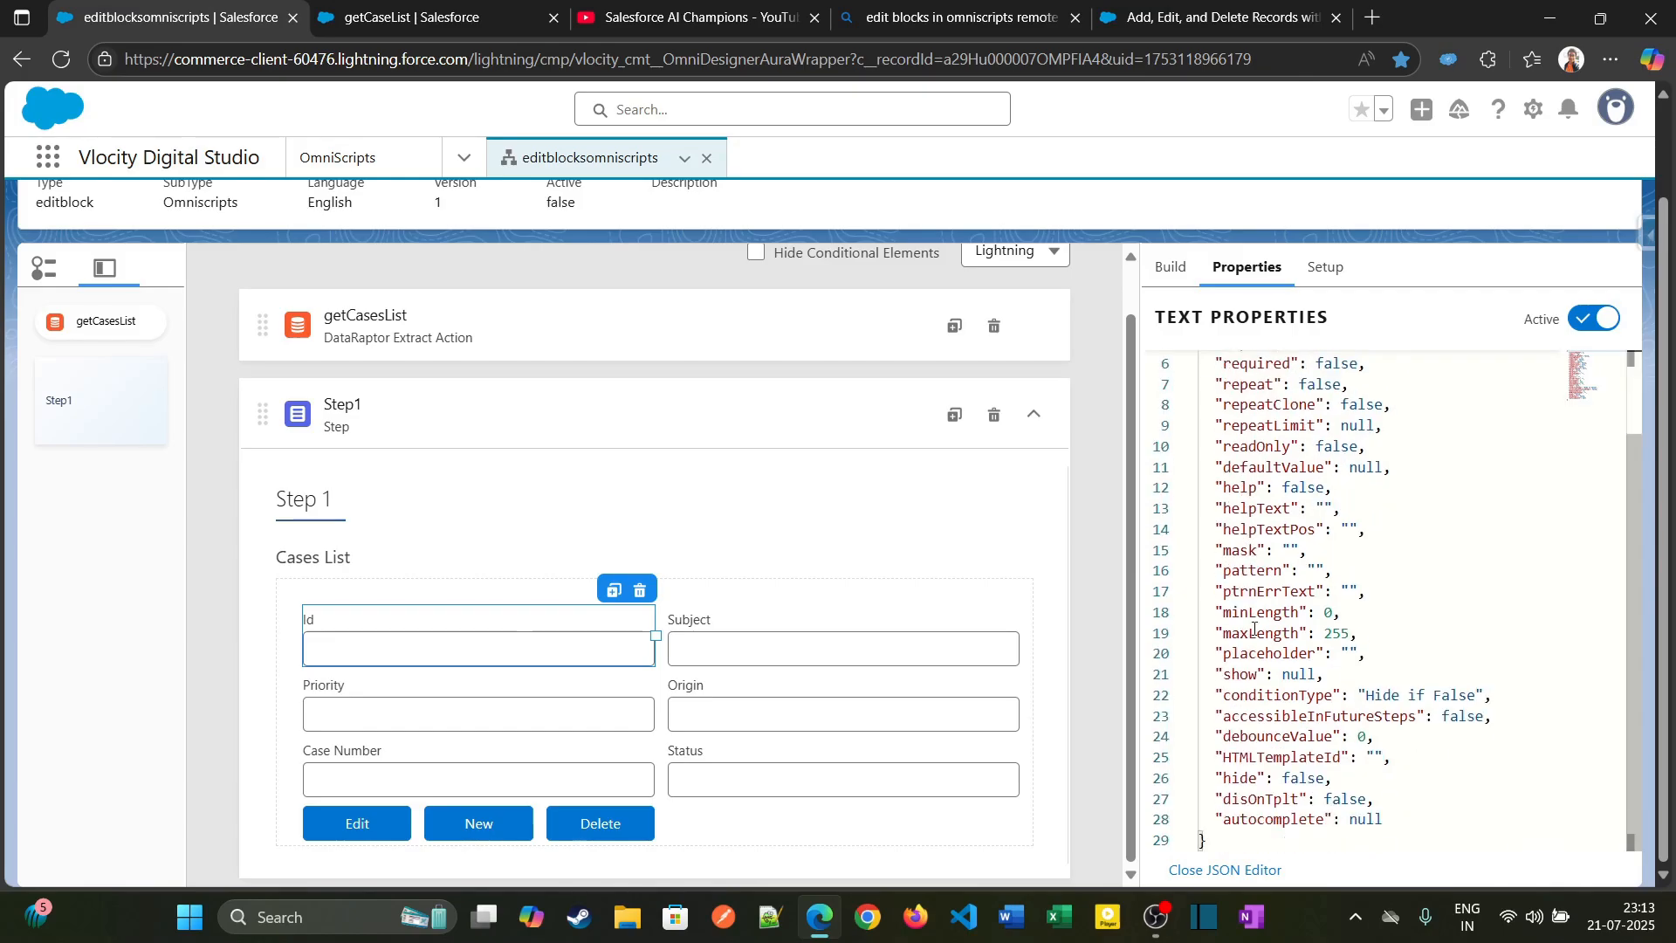
double_click(1309, 779)
type("tru")
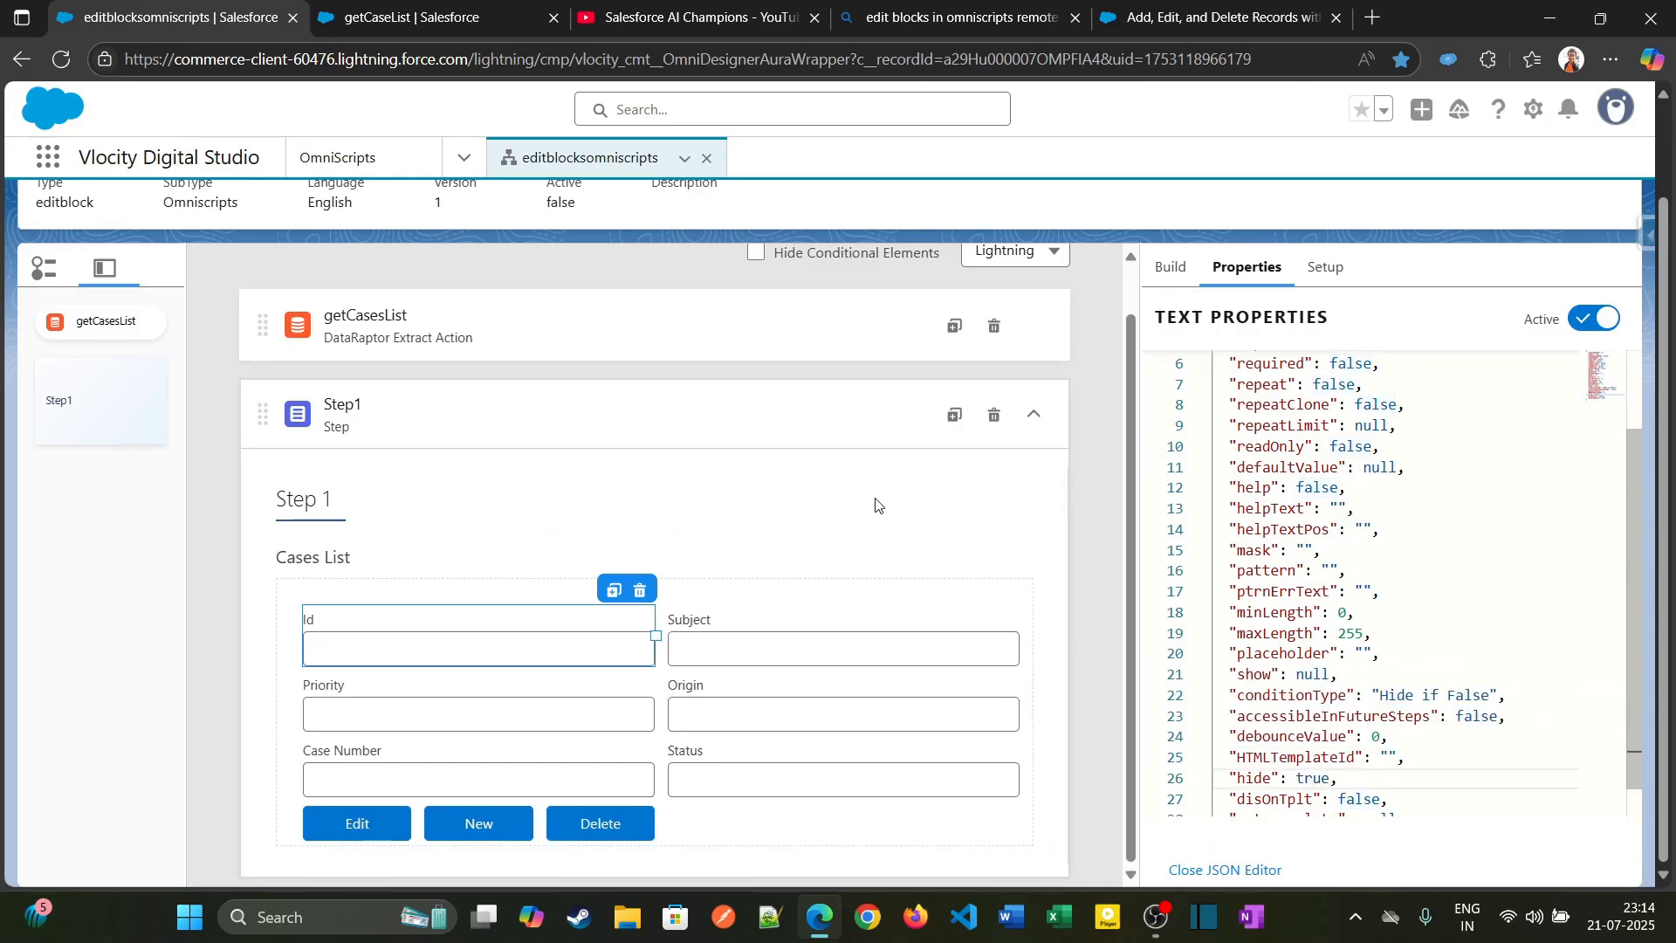
Step: Preview the OmniScript and check which fields the first case's edit form shows, cancelling it without changes
scroll(1131, 302, "up", 3)
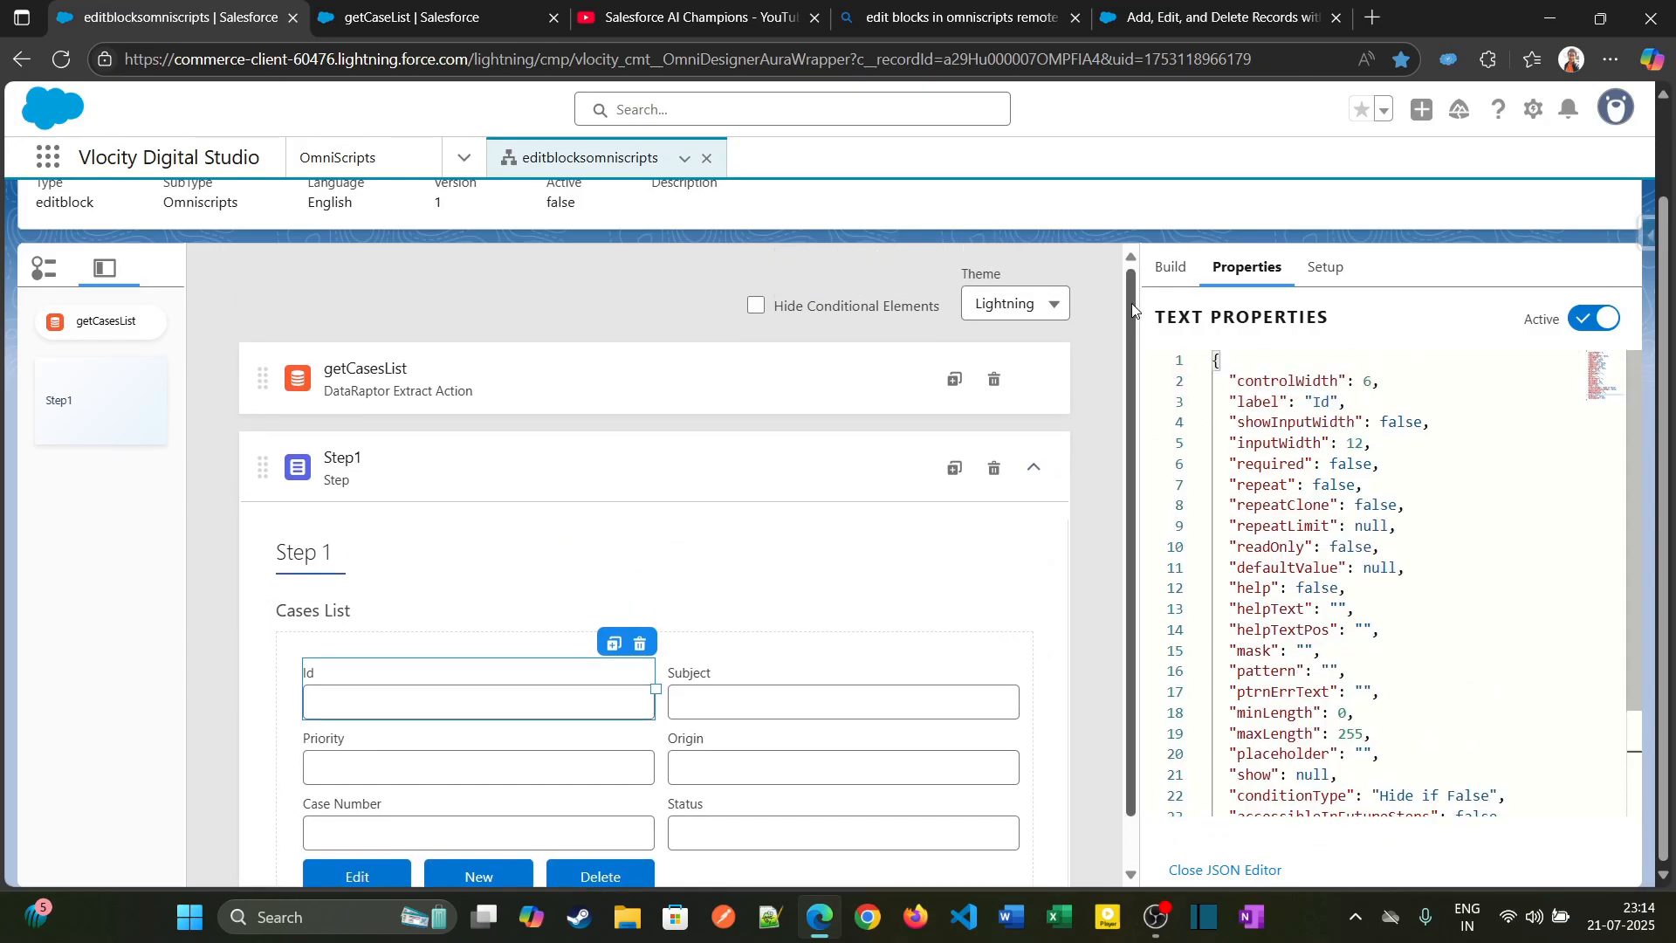
left_click(1233, 230)
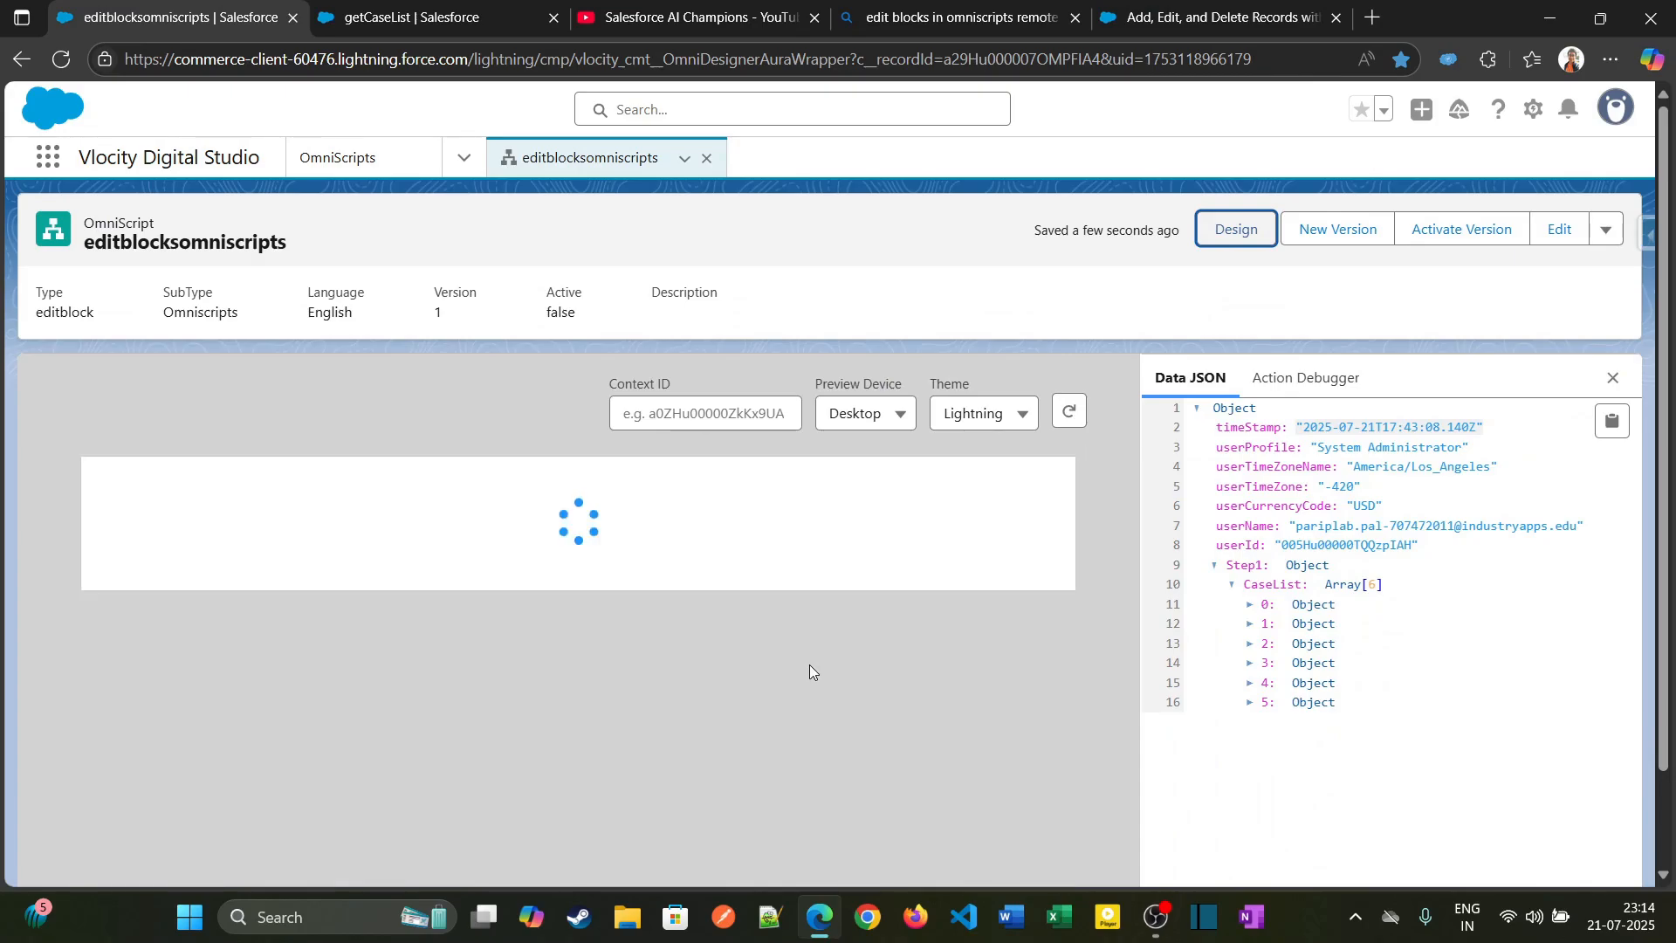
scroll(698, 646, "down", 3)
left_click(753, 494)
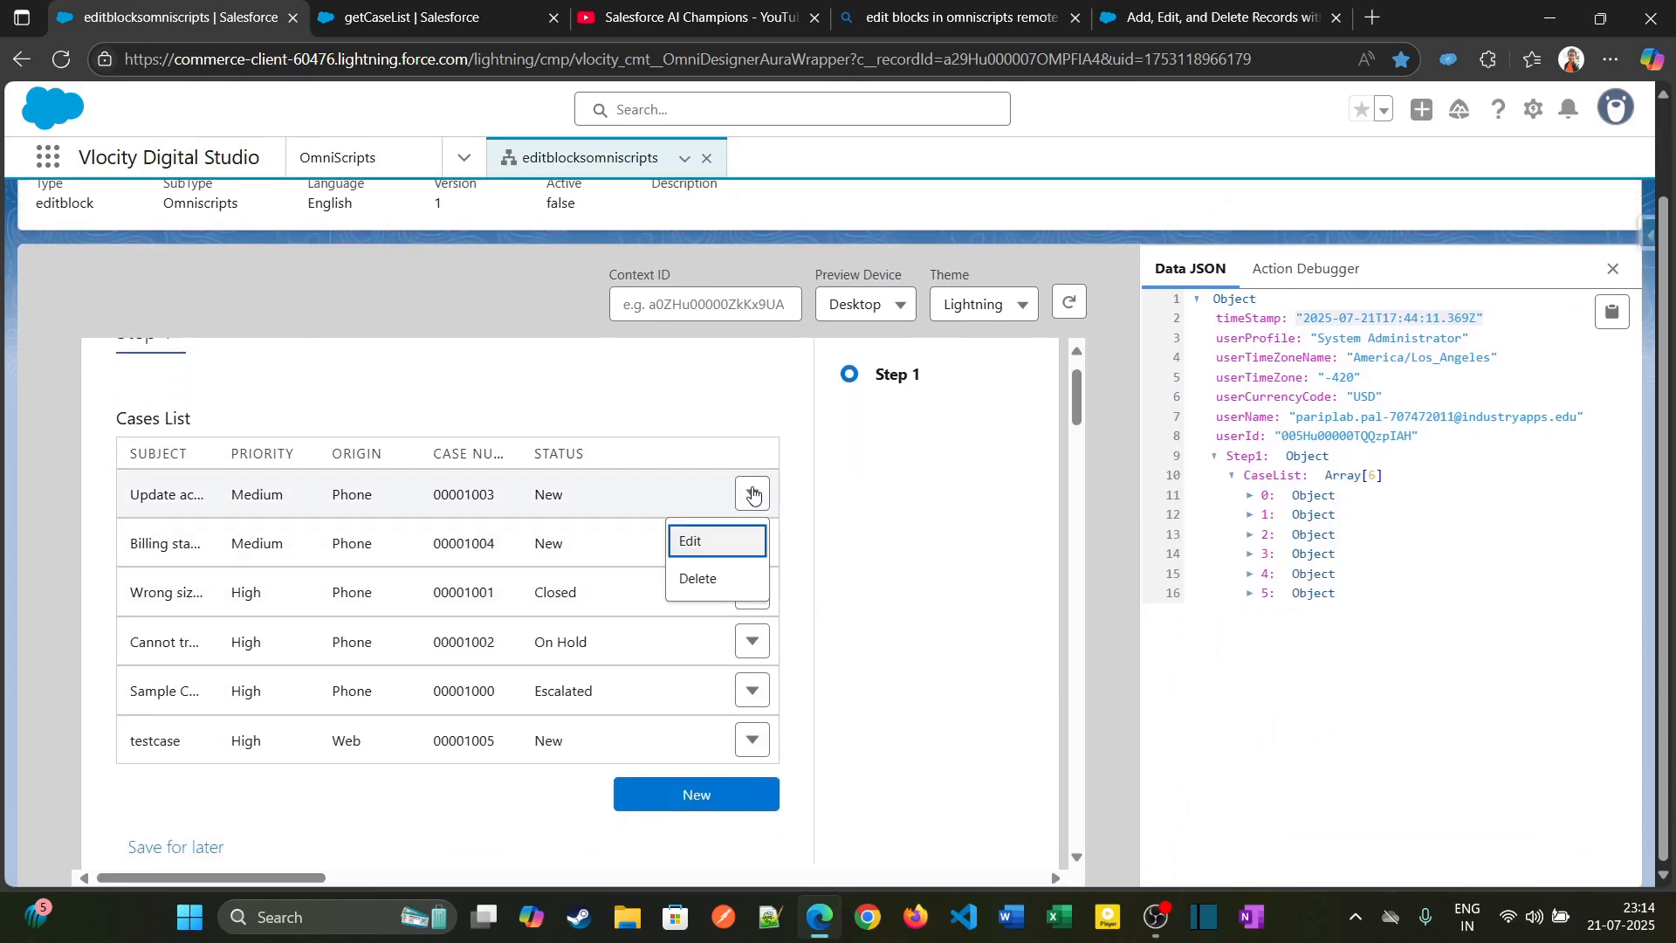
left_click(723, 540)
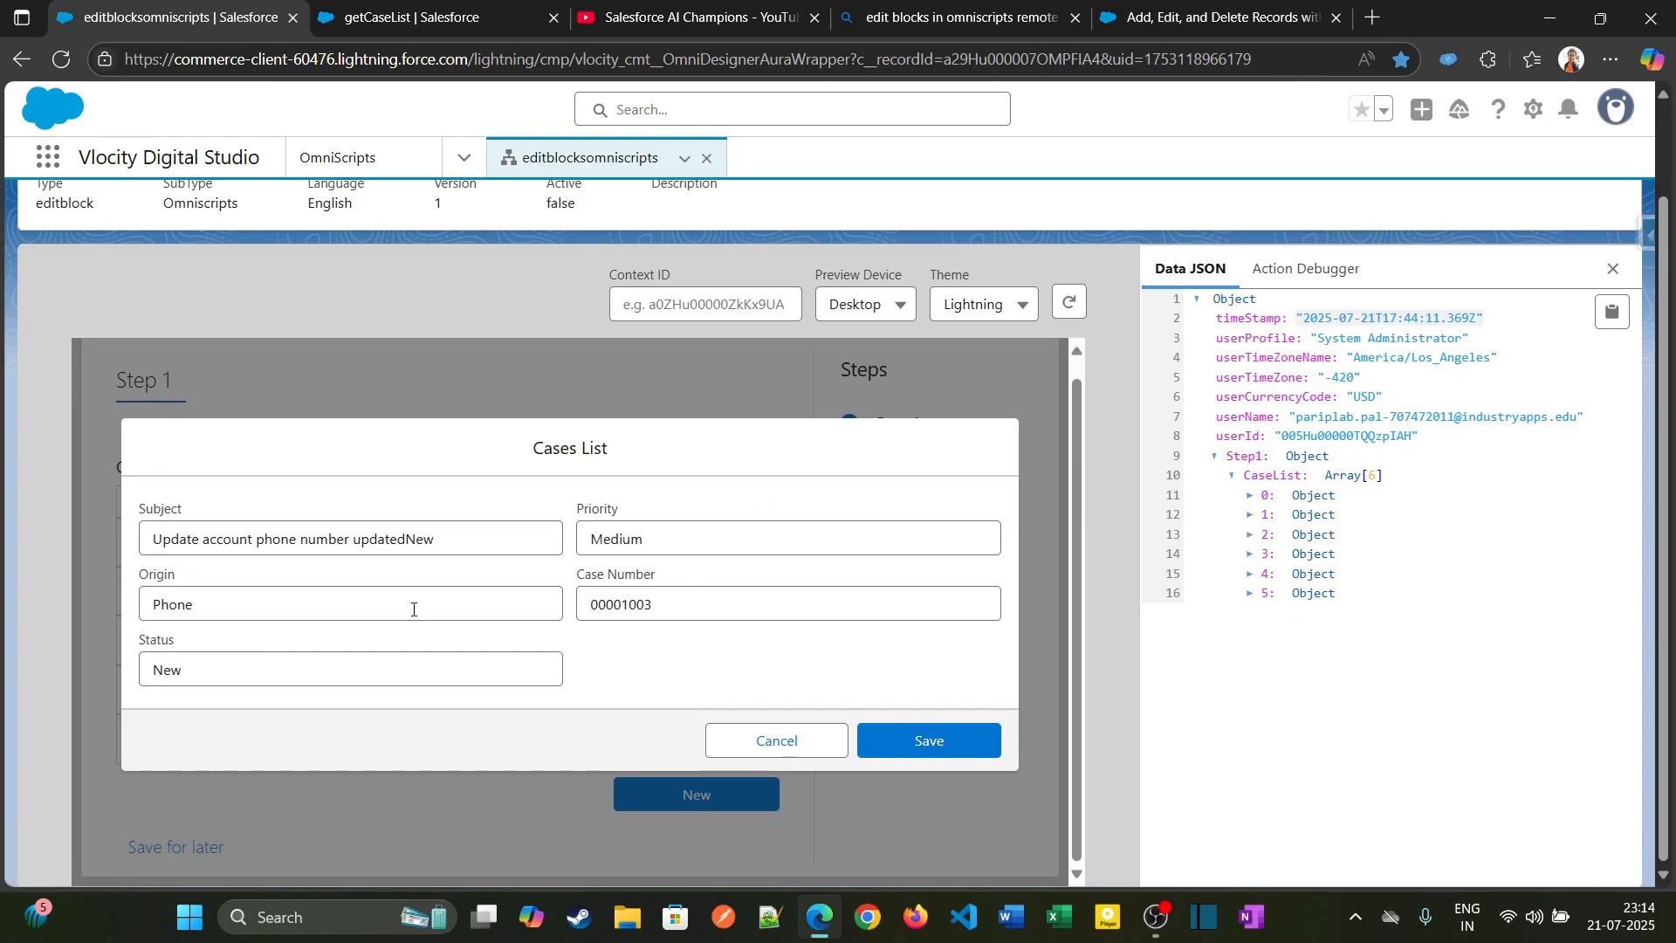
left_click(775, 742)
Step: Add and save a new case with subject "Test new sub", priority High, origin Web, case number 01232 and status New
left_click(709, 793)
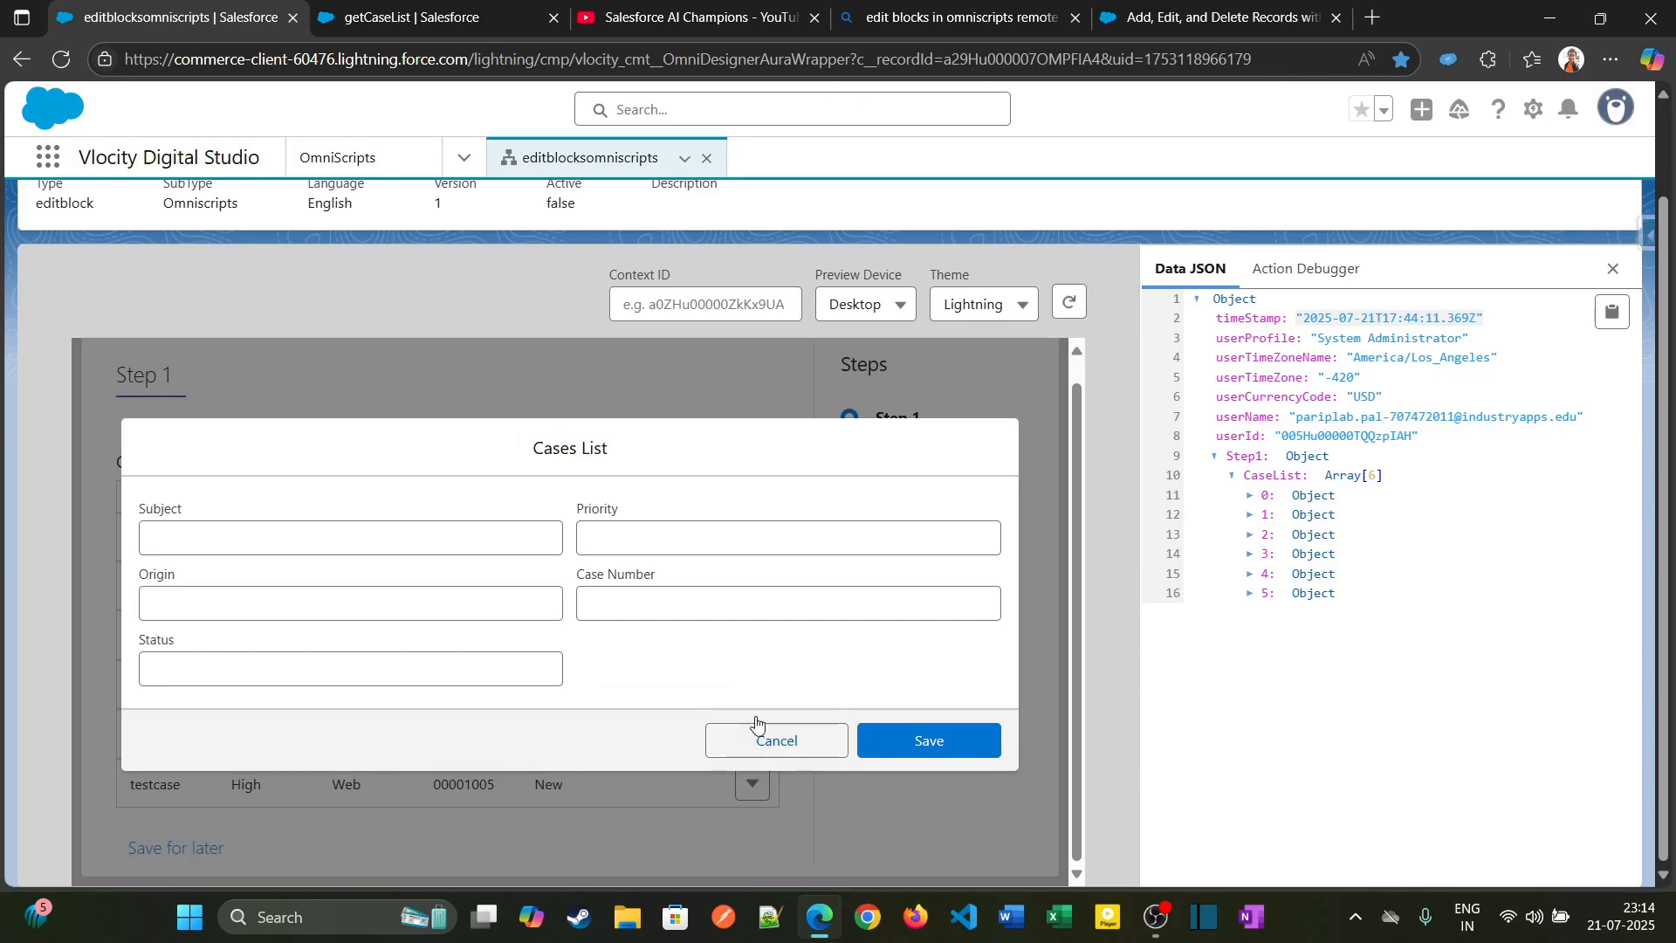
left_click(374, 549)
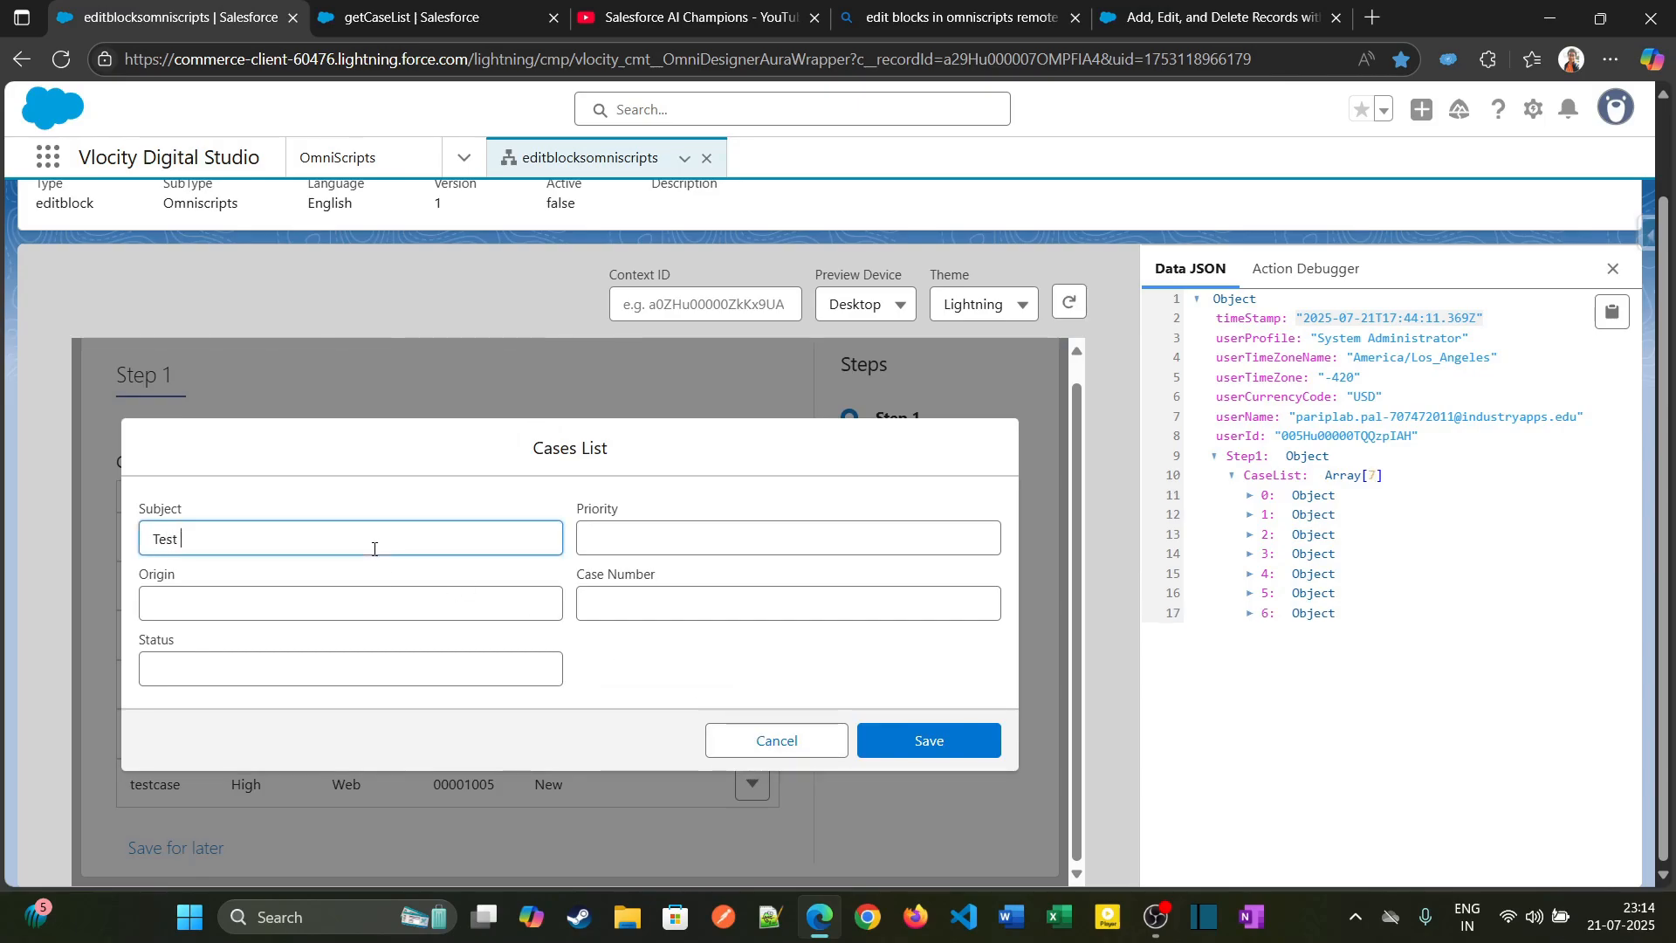
type("Test new sub")
key("Tab")
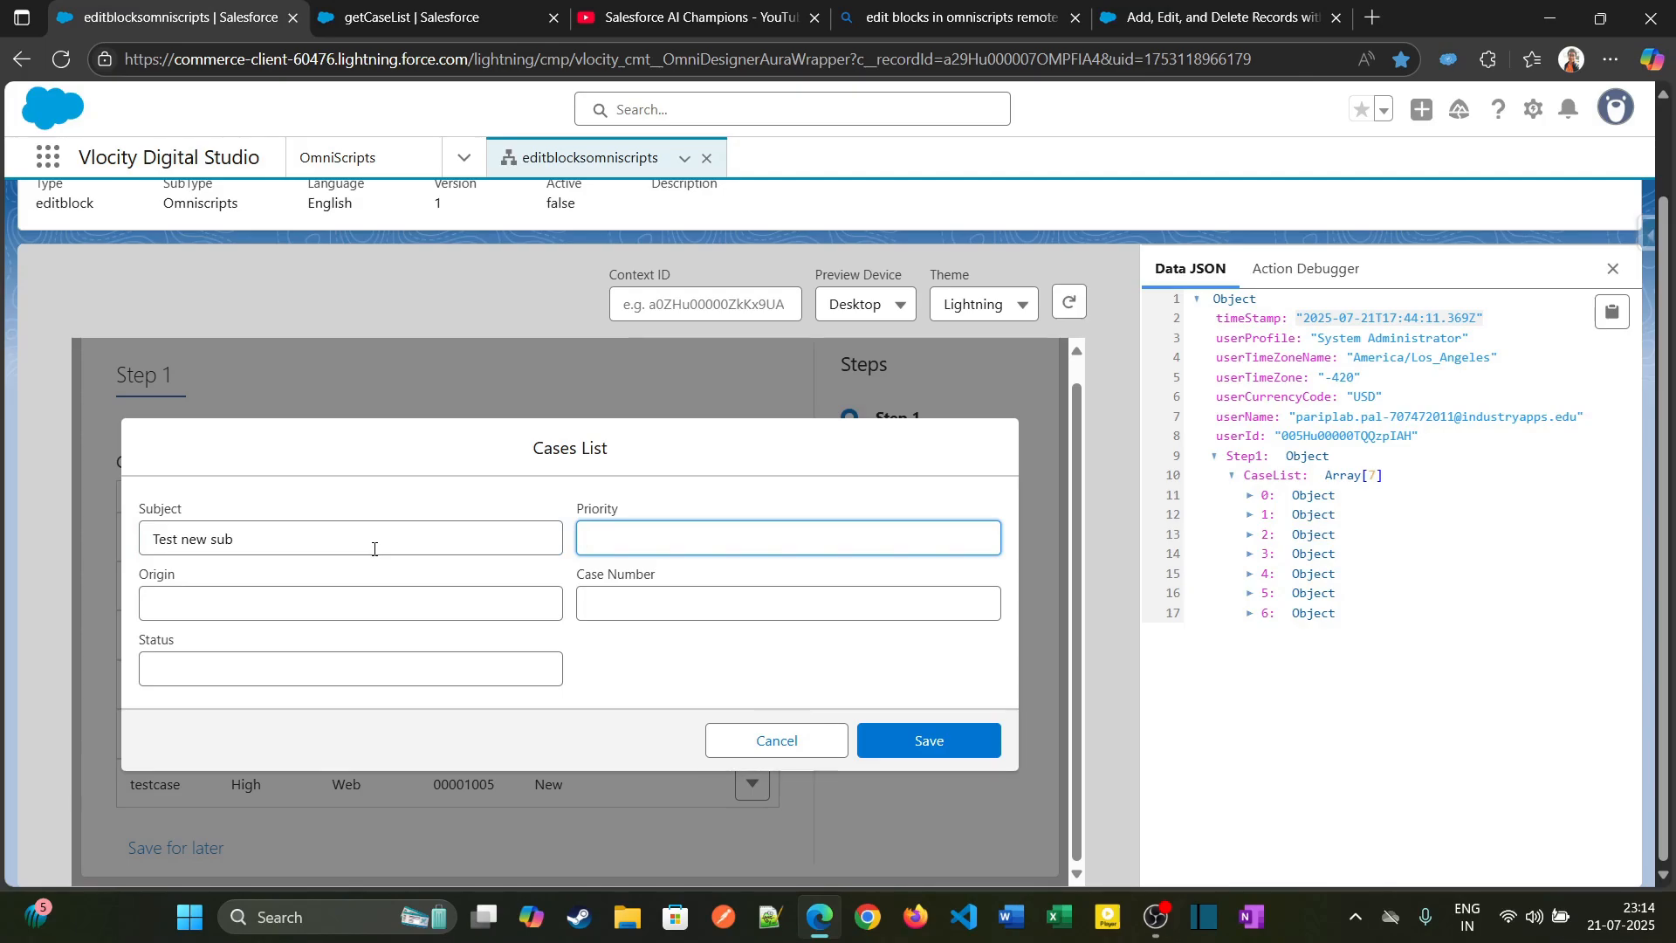
type("High")
key("Tab")
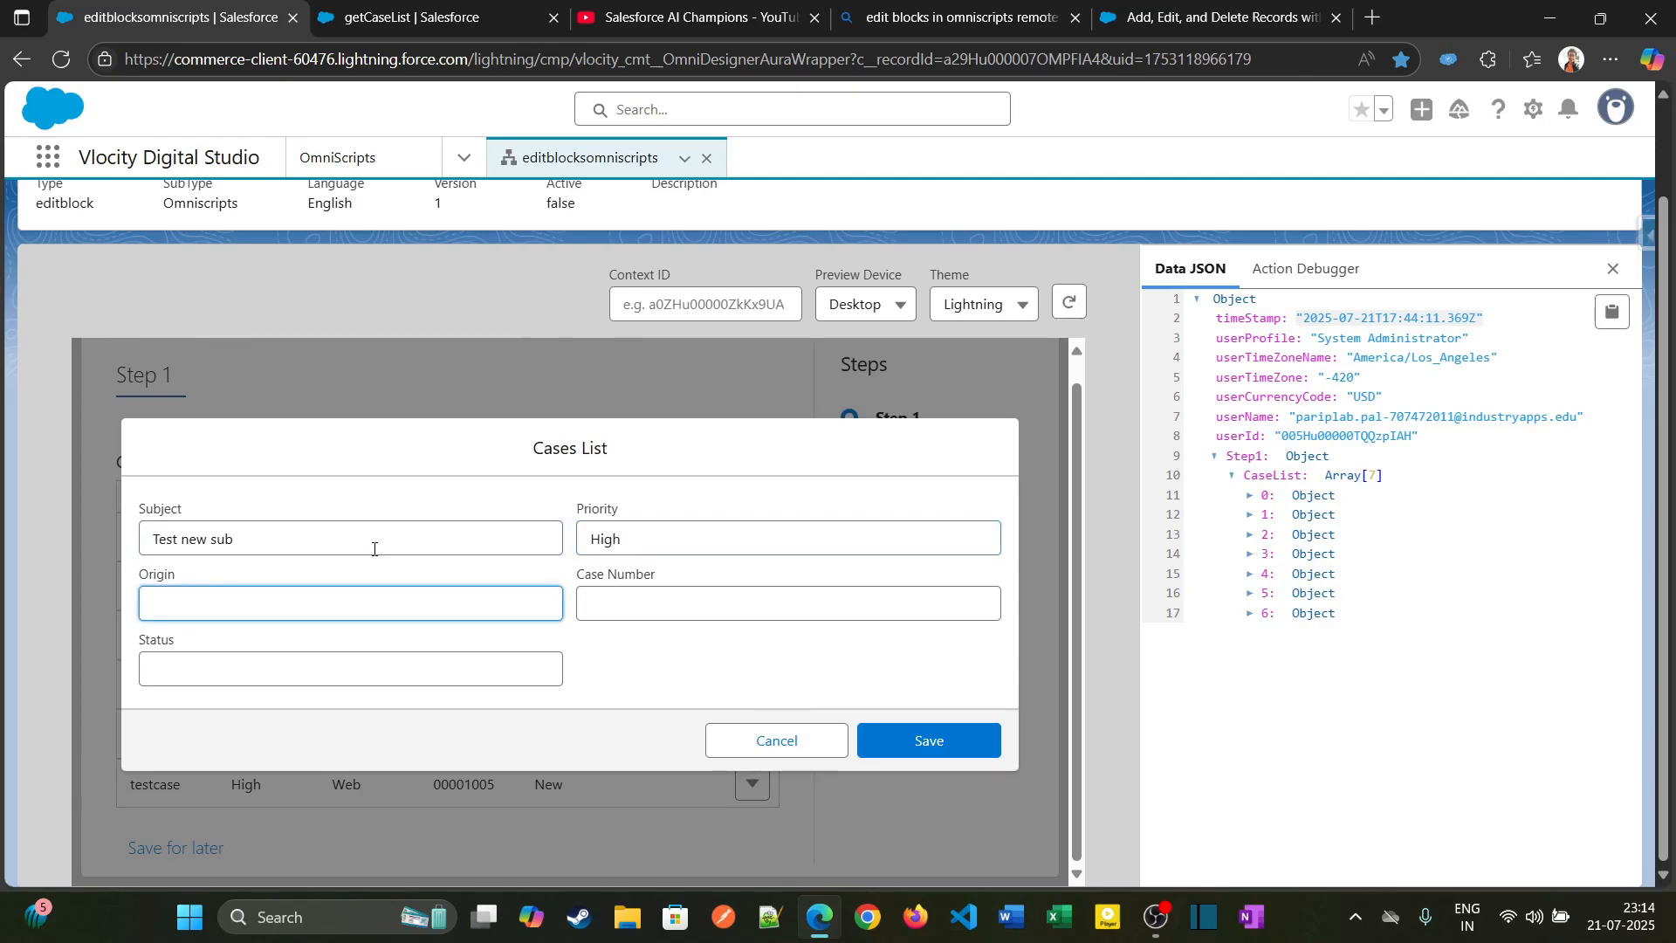
key("Tab")
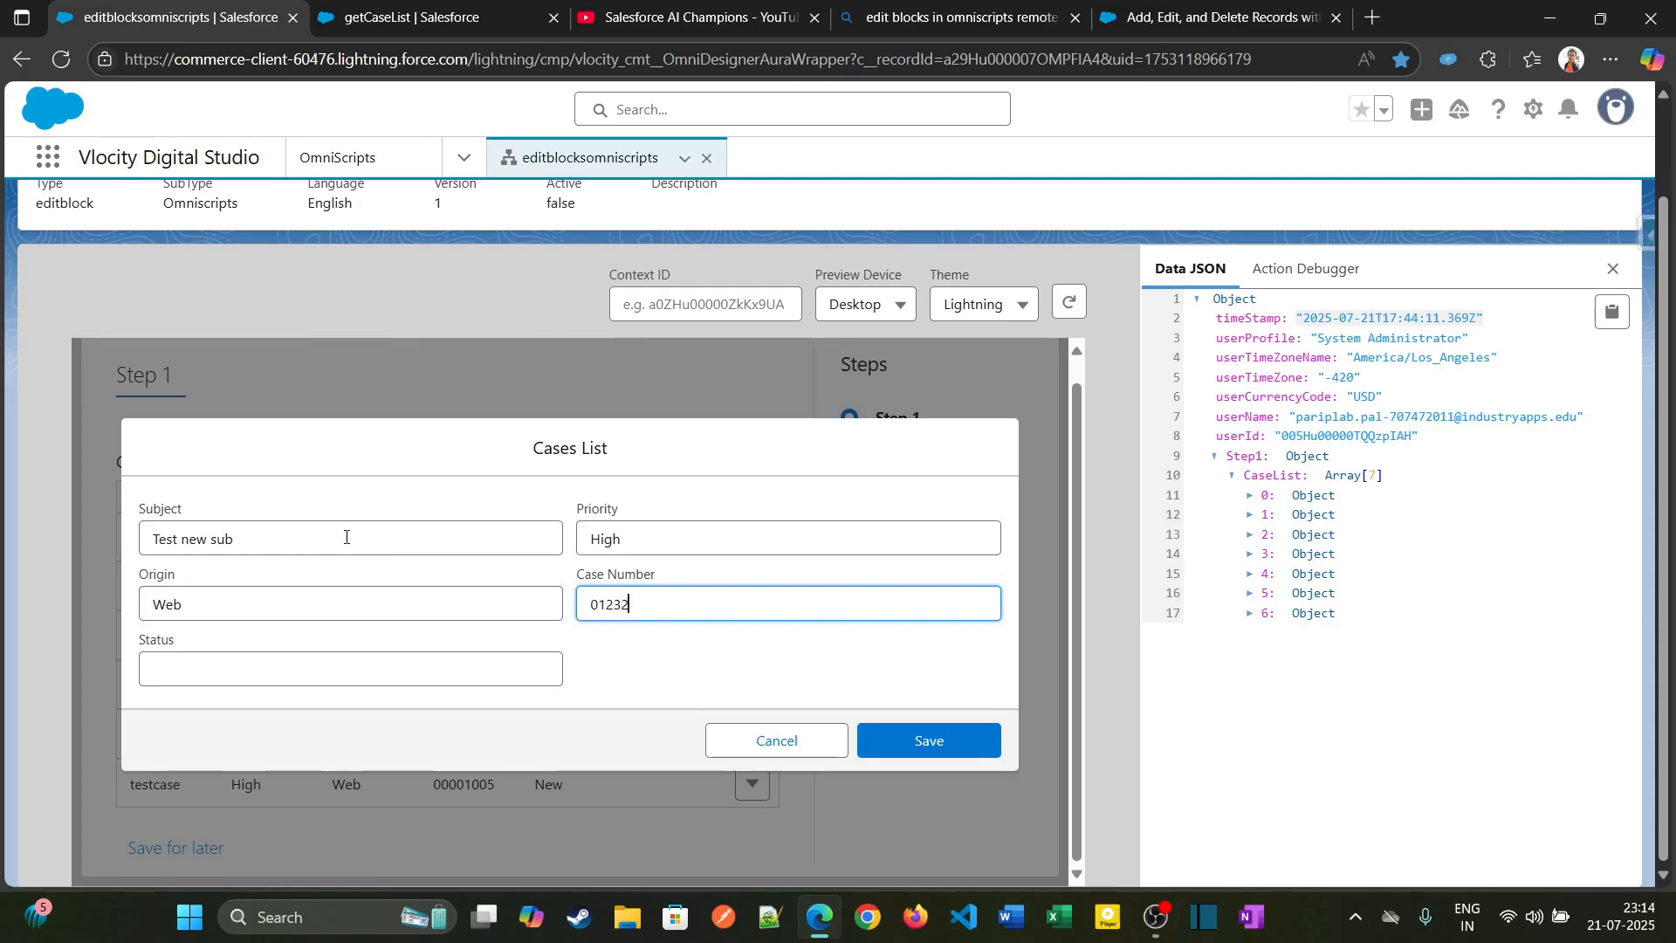
left_click(391, 671)
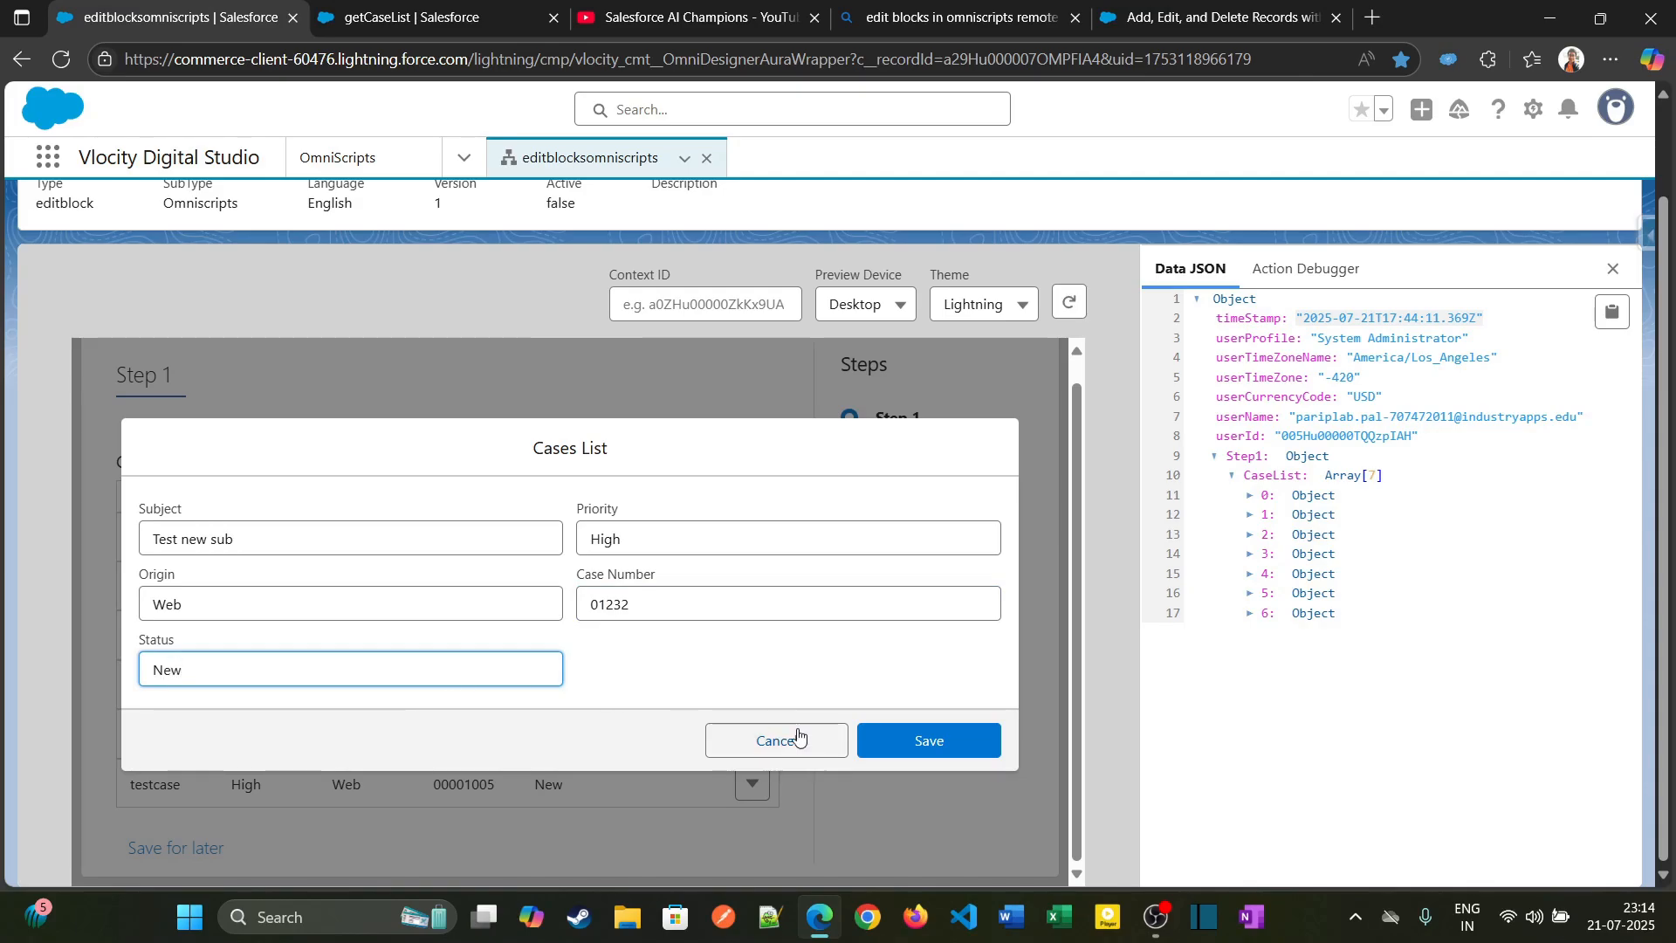
left_click(943, 740)
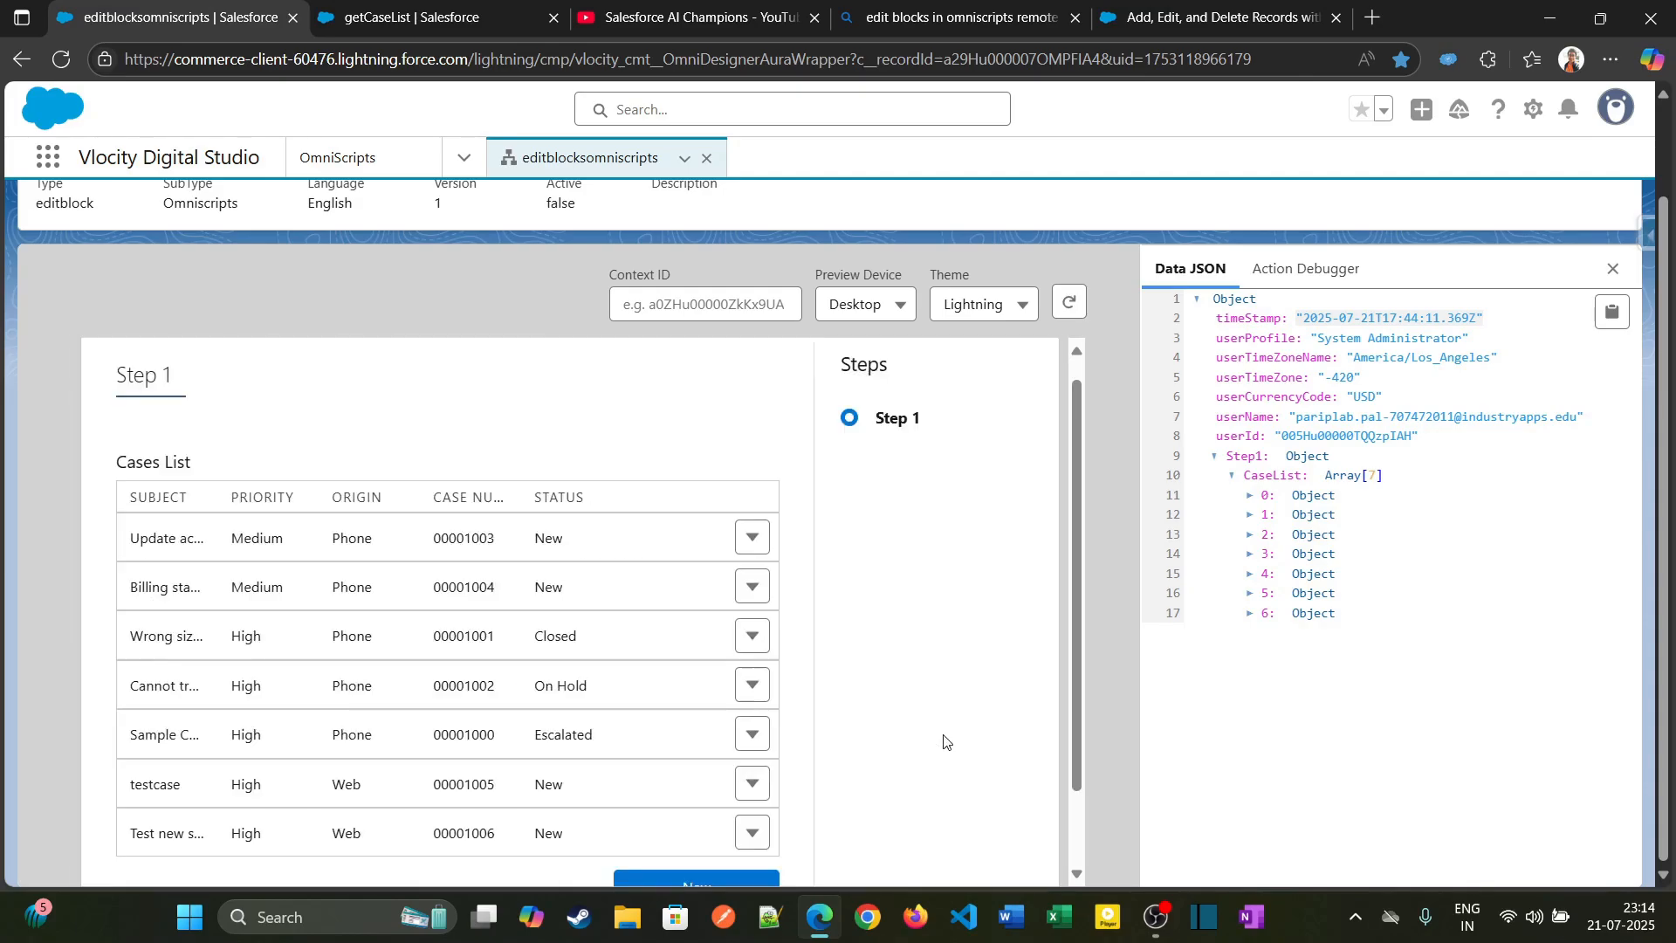
scroll(603, 760, "down", 1)
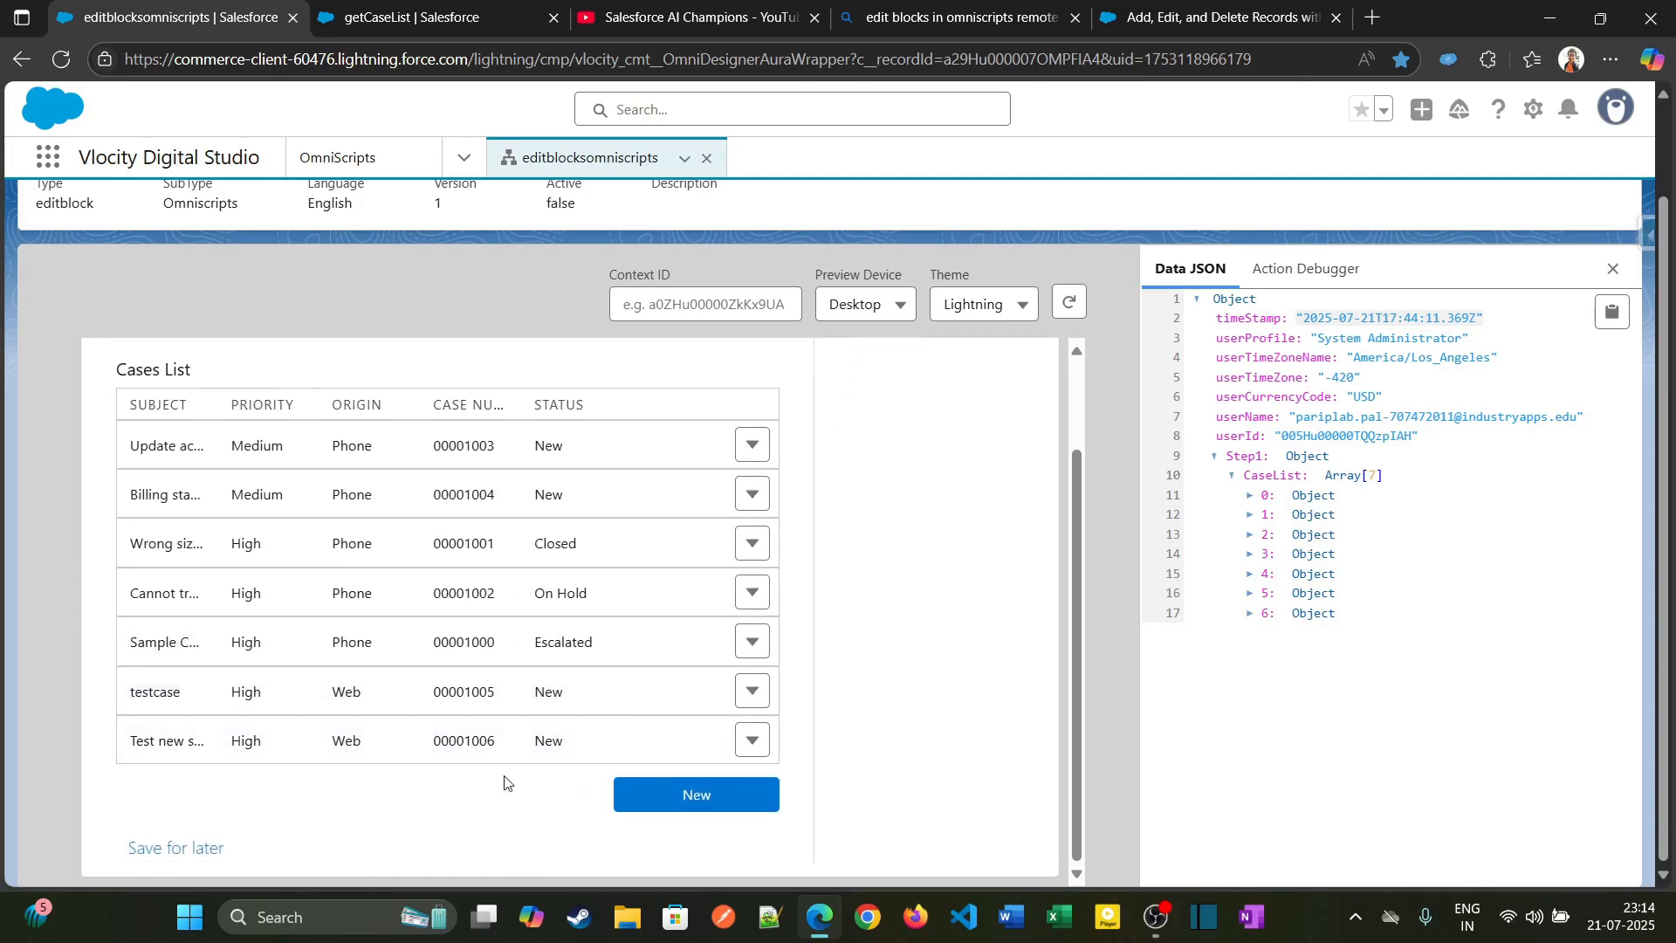
Step: Run the getCaseList DataRaptor preview again and check the new case's subject, priority and case number in the response
left_click(432, 18)
scroll(586, 644, "down", 3)
left_click(352, 856)
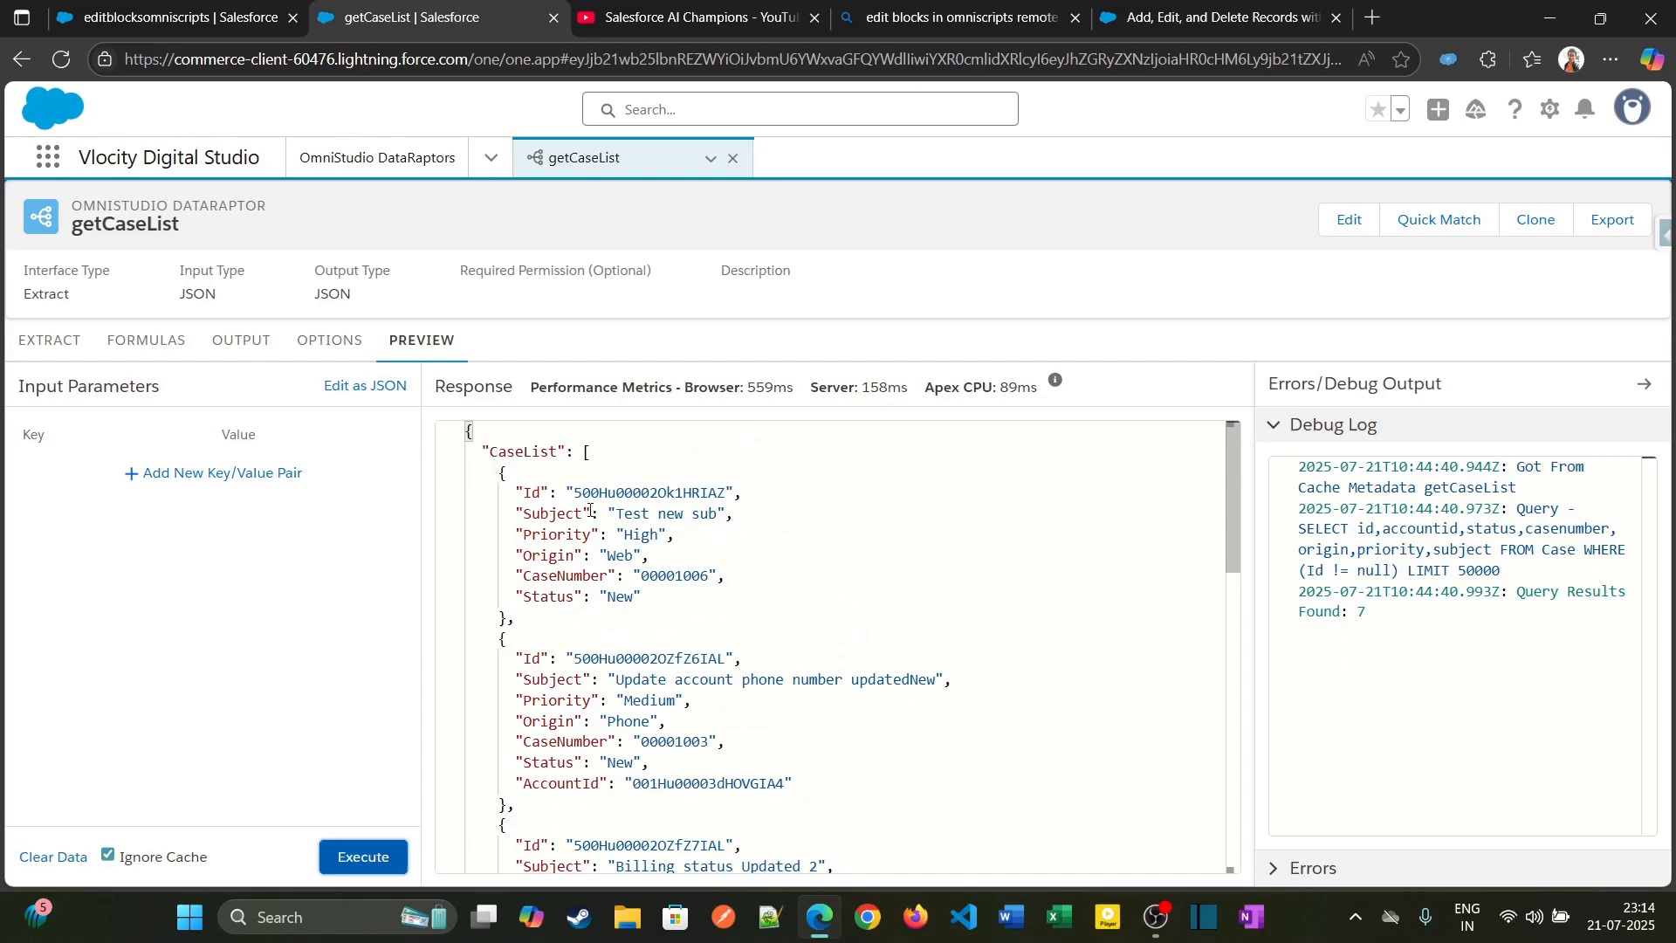
left_click_drag(513, 484, 532, 555)
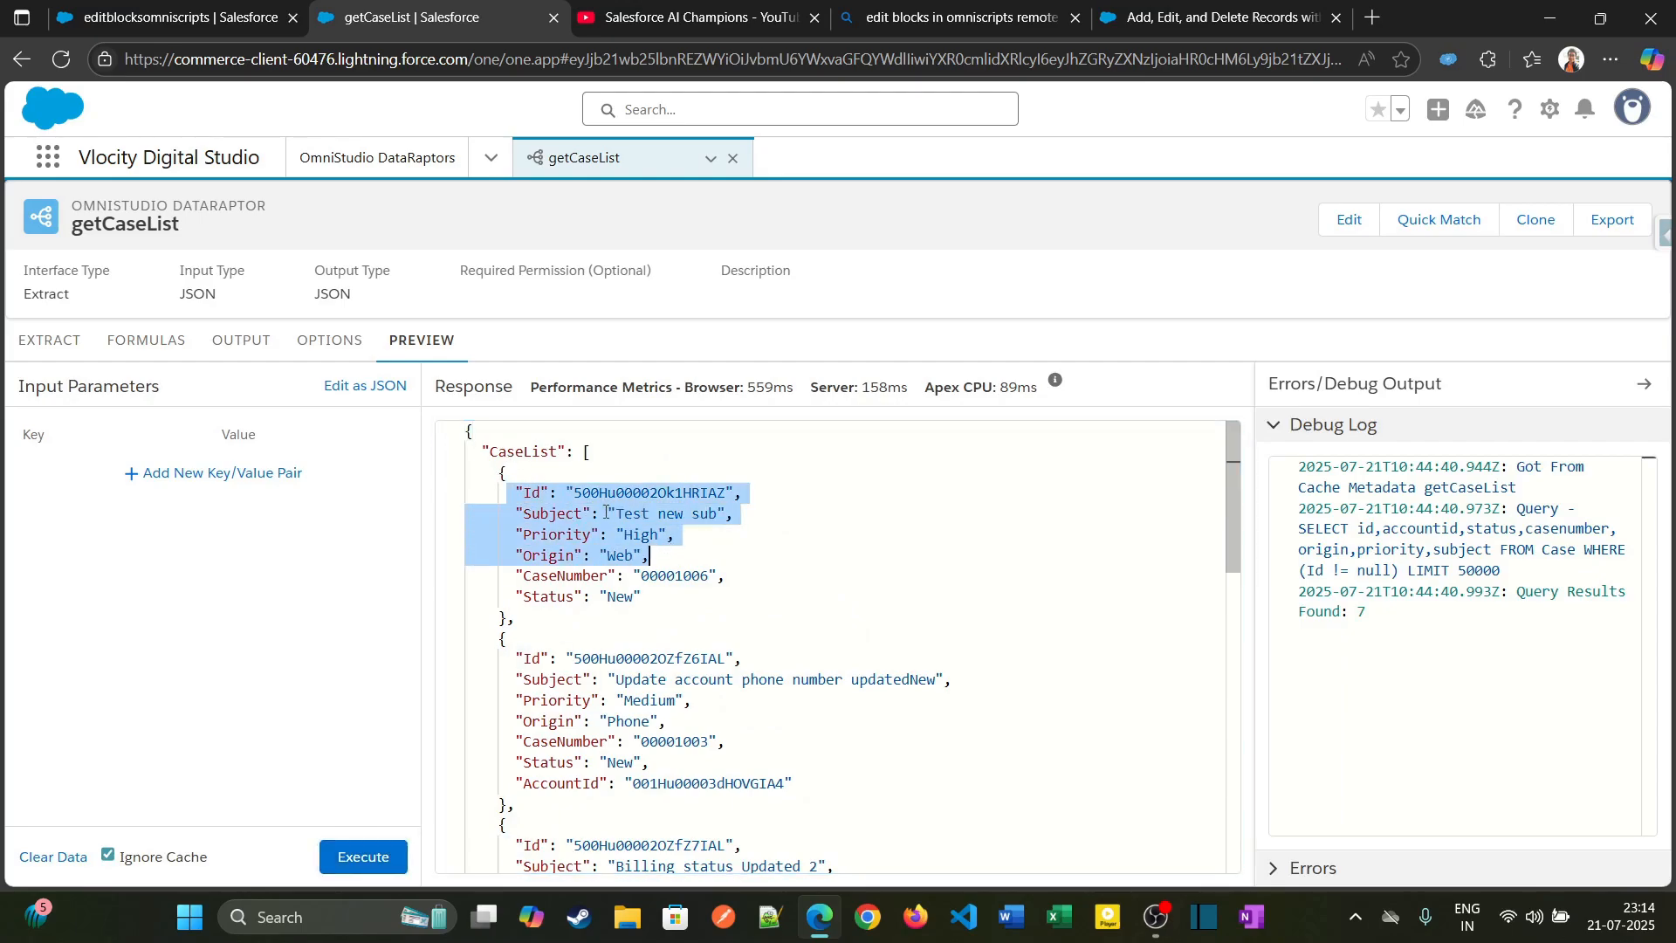
left_click_drag(609, 513, 718, 513)
double_click(627, 535)
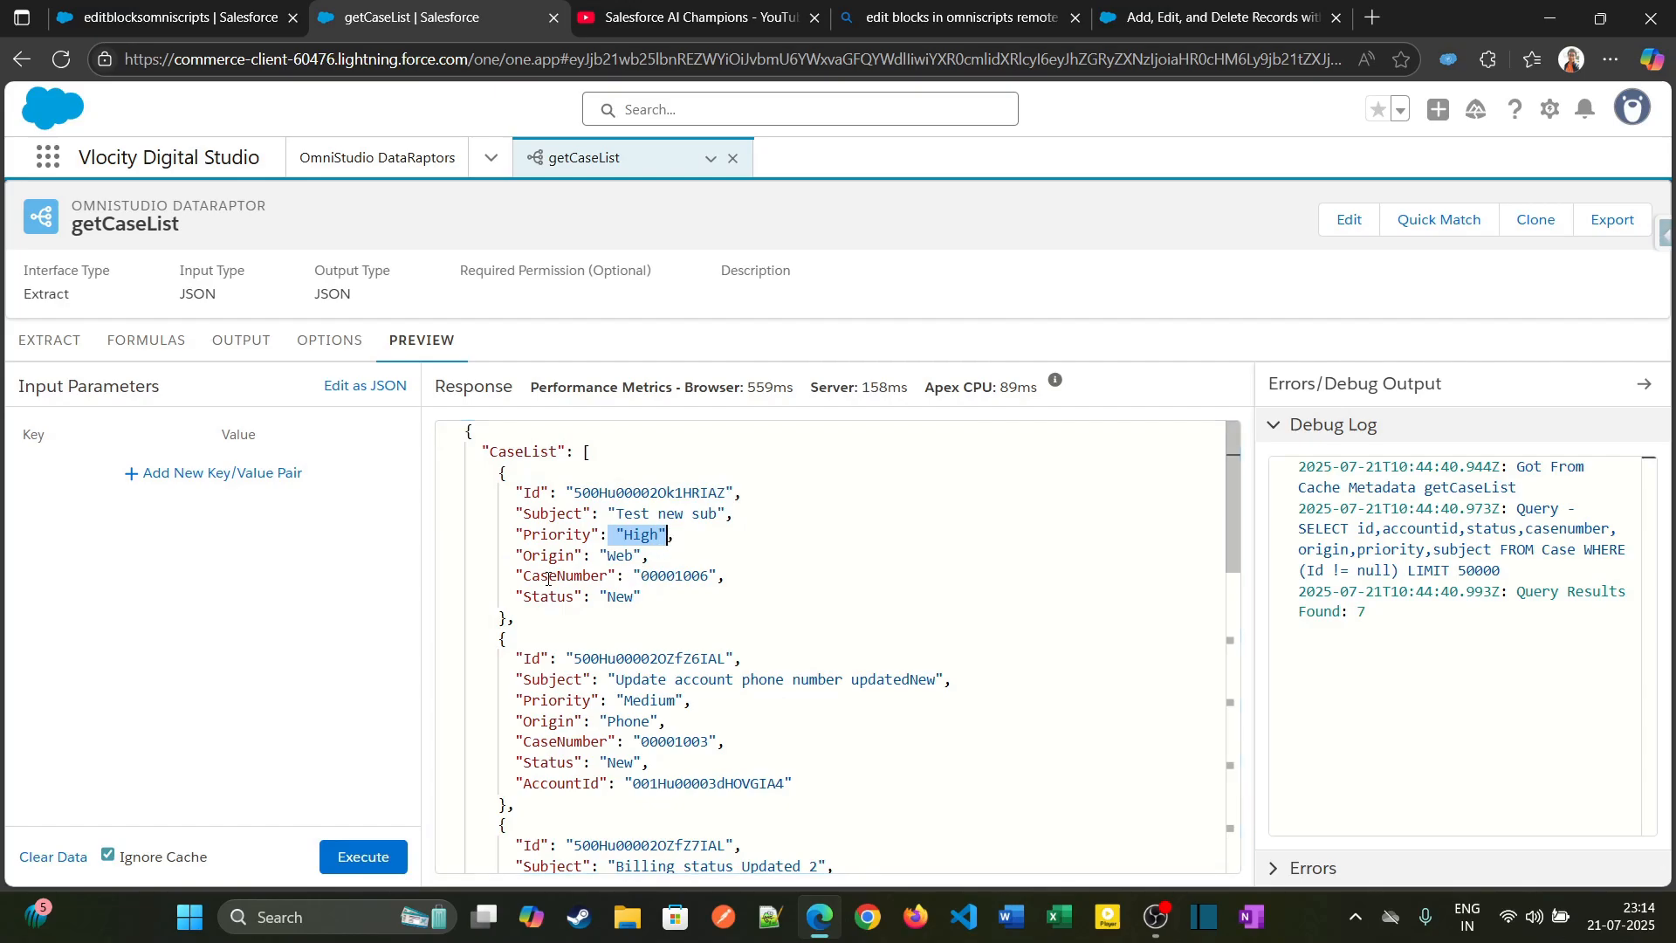
left_click_drag(548, 576, 507, 578)
double_click(690, 578)
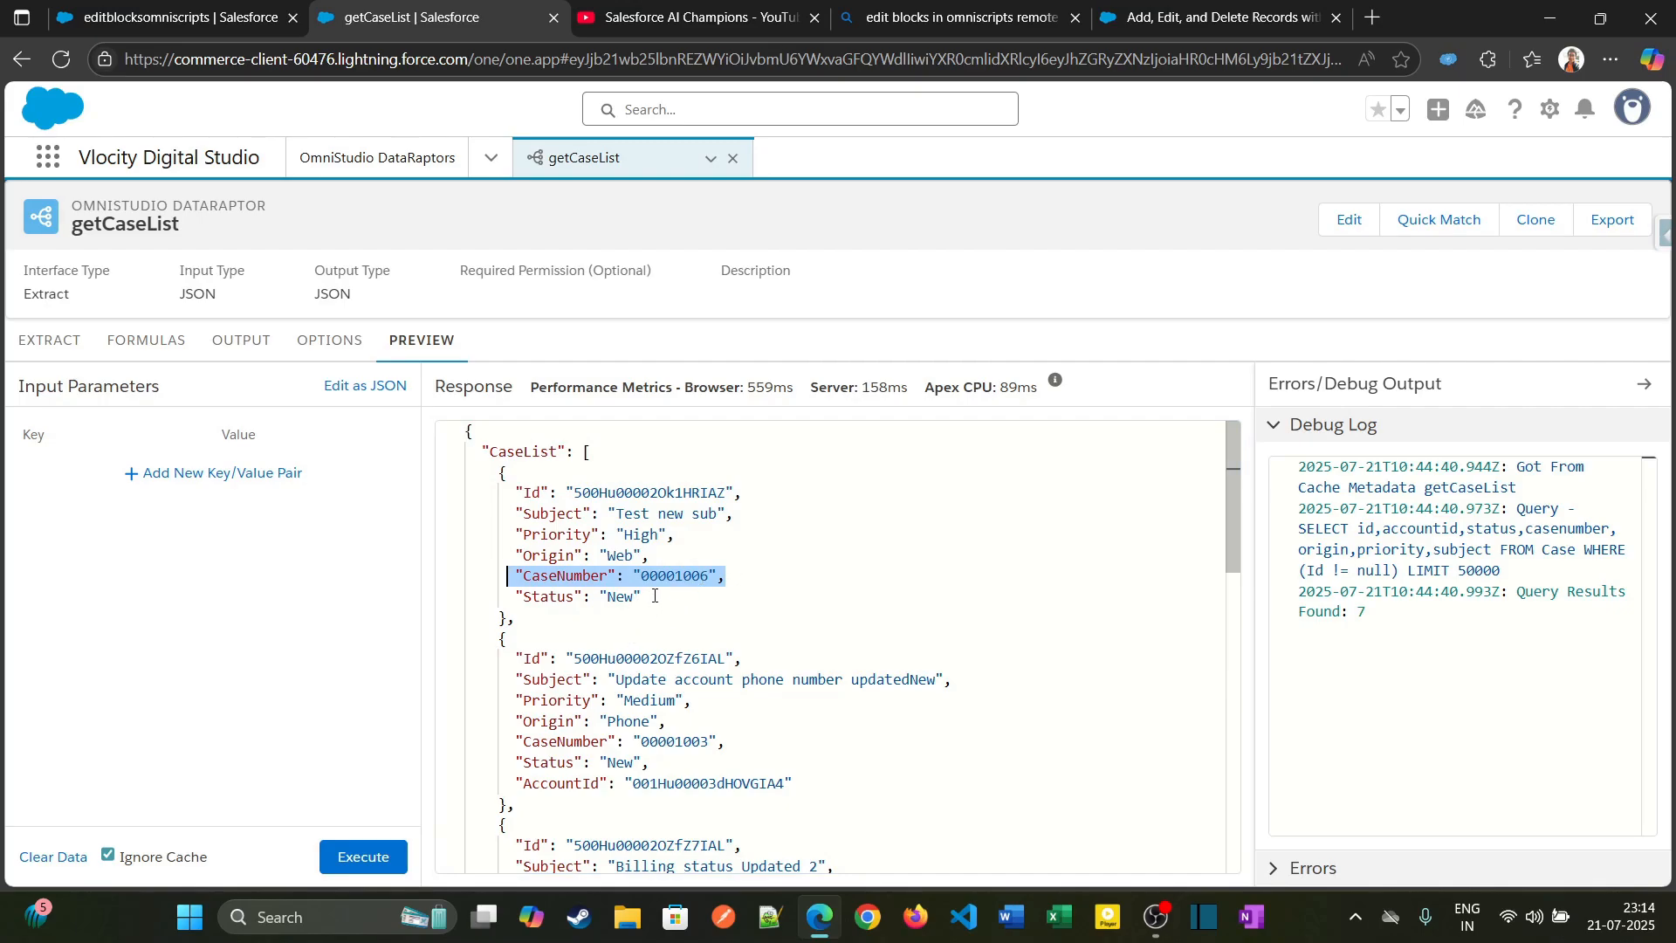
double_click(677, 577)
Step: Return to the OmniScript, refresh its preview, and check the reloaded Cases List and the row actions of the testcase entry
left_click(175, 17)
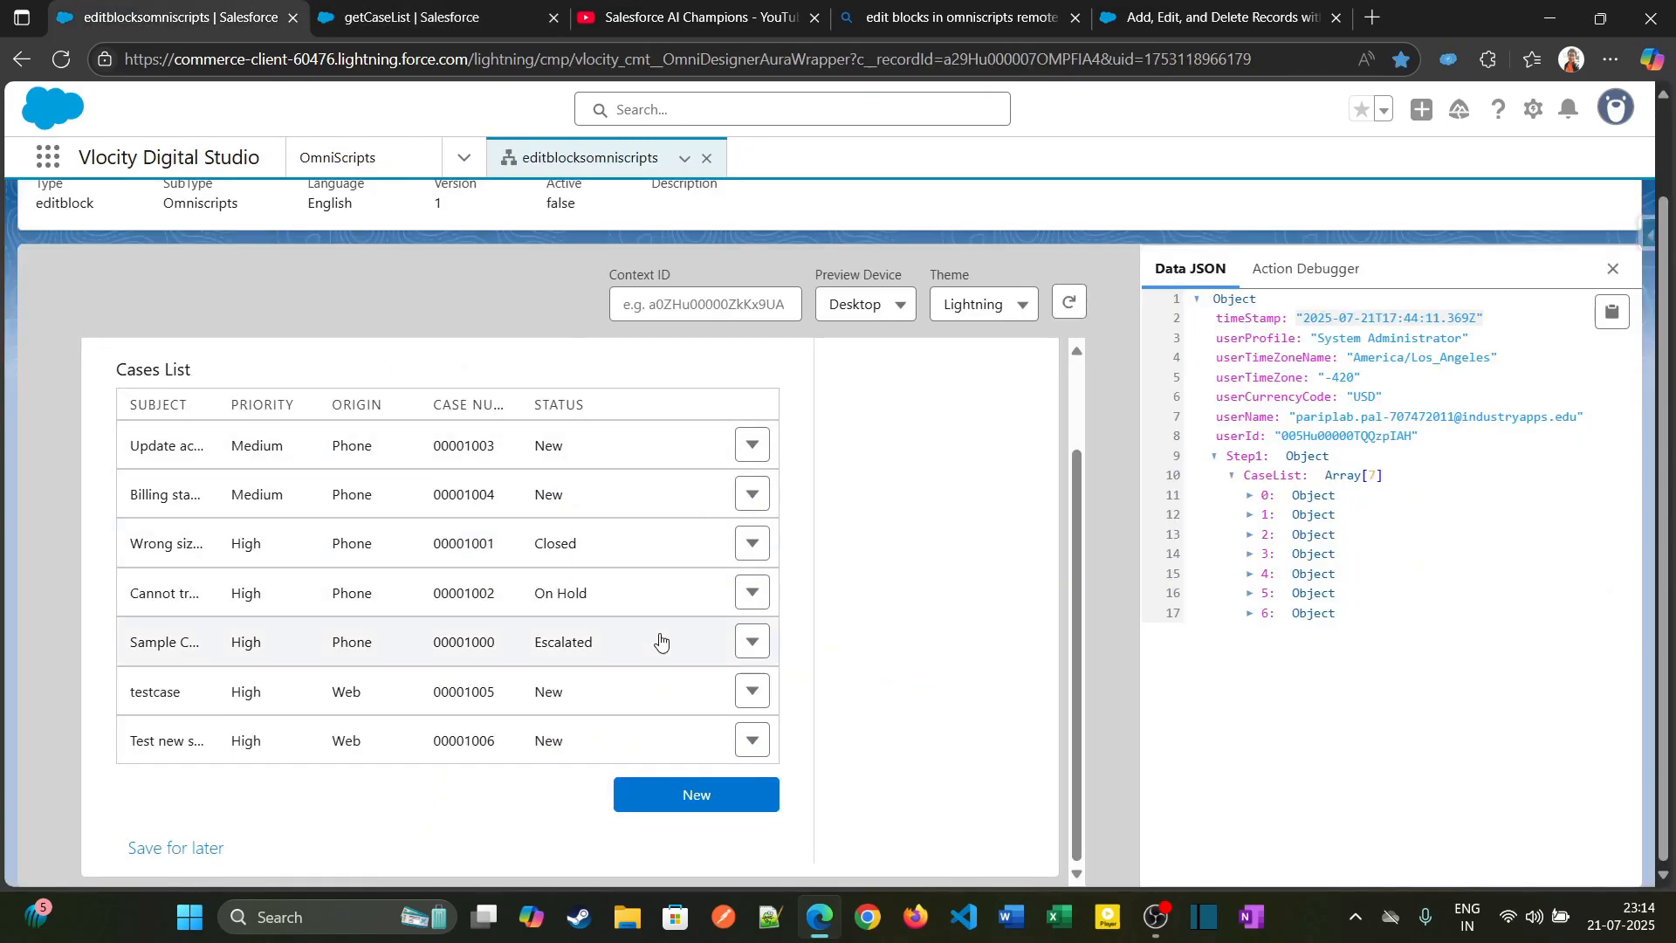
left_click(1069, 302)
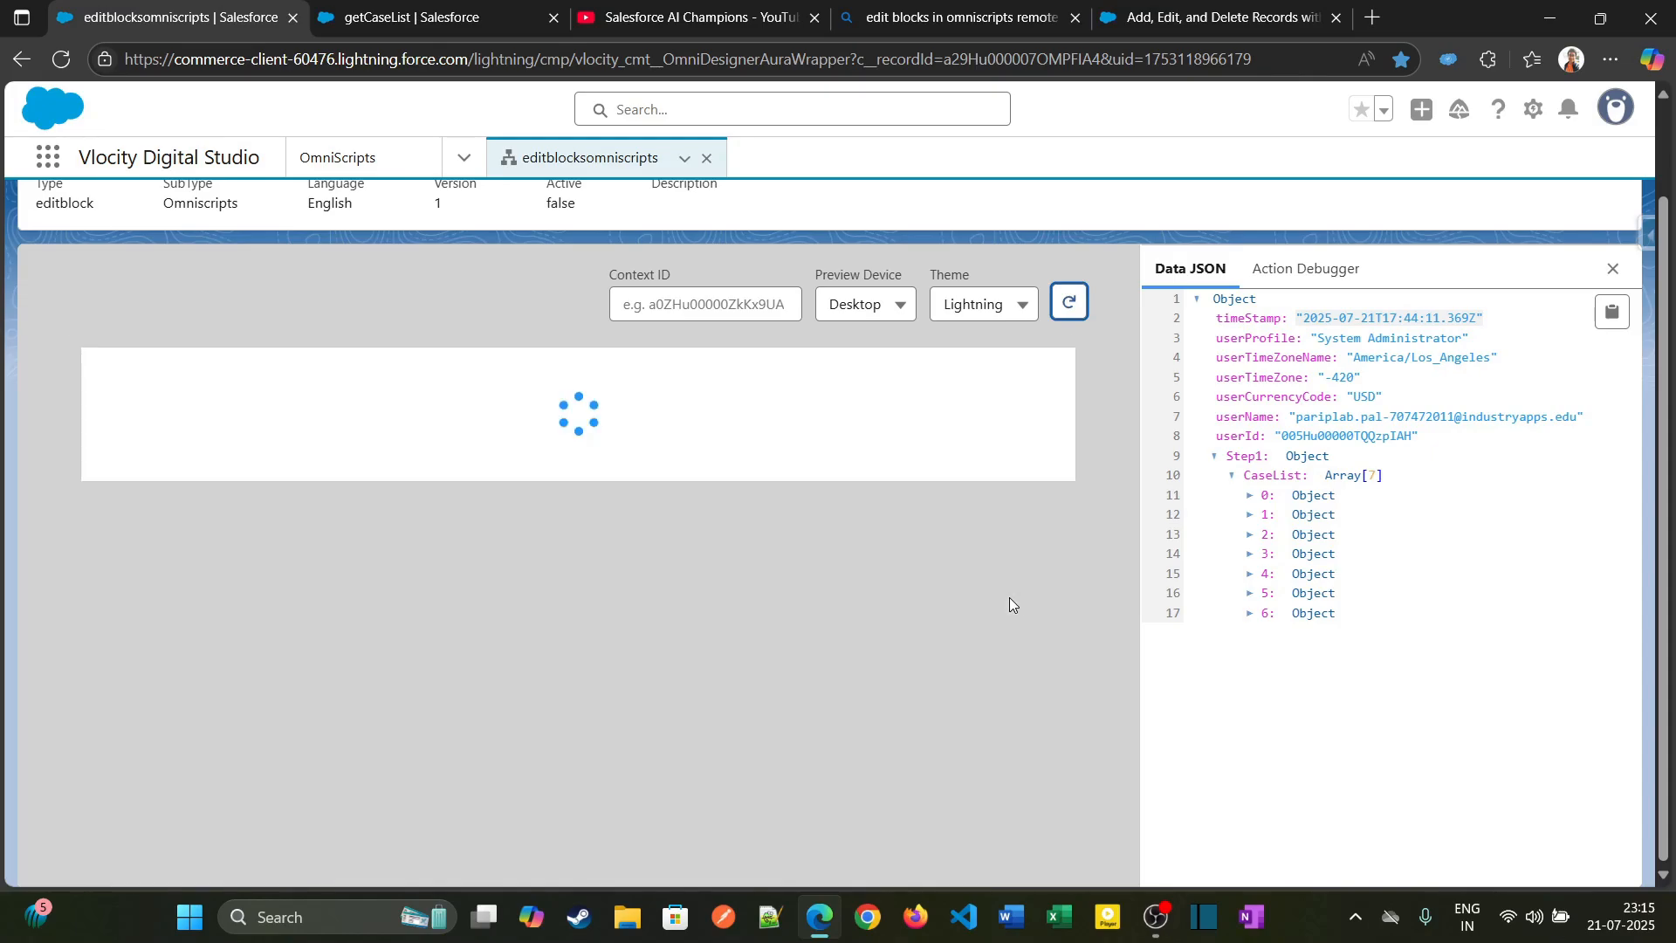
scroll(1007, 603, "down", 2)
left_click(749, 738)
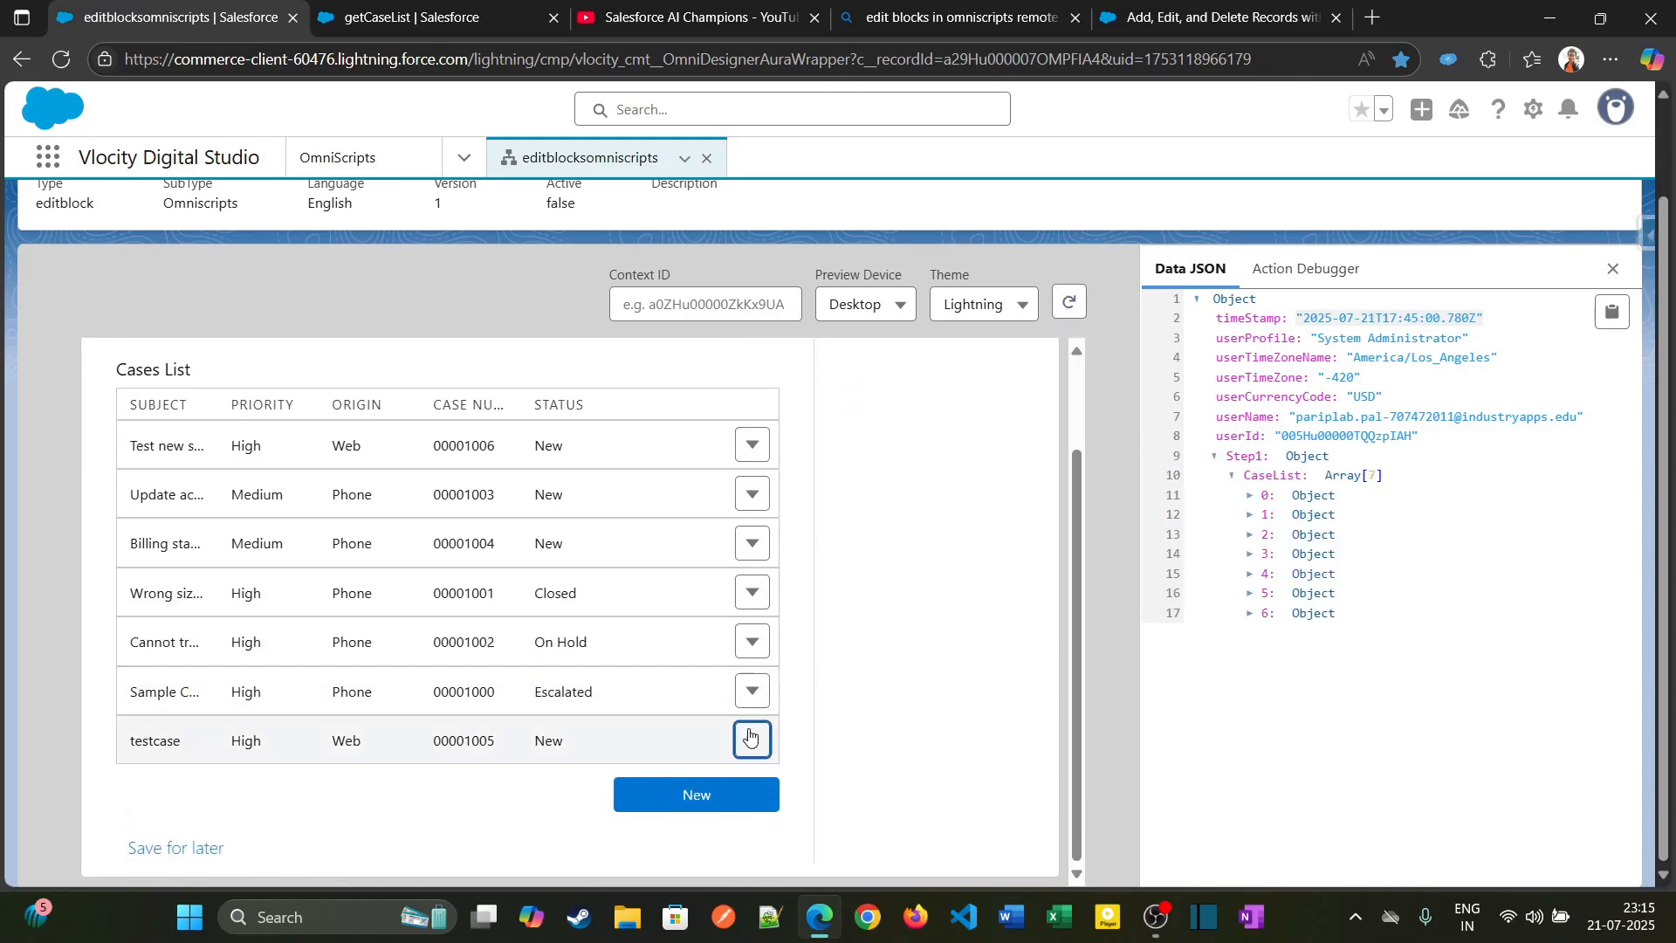
left_click(871, 752)
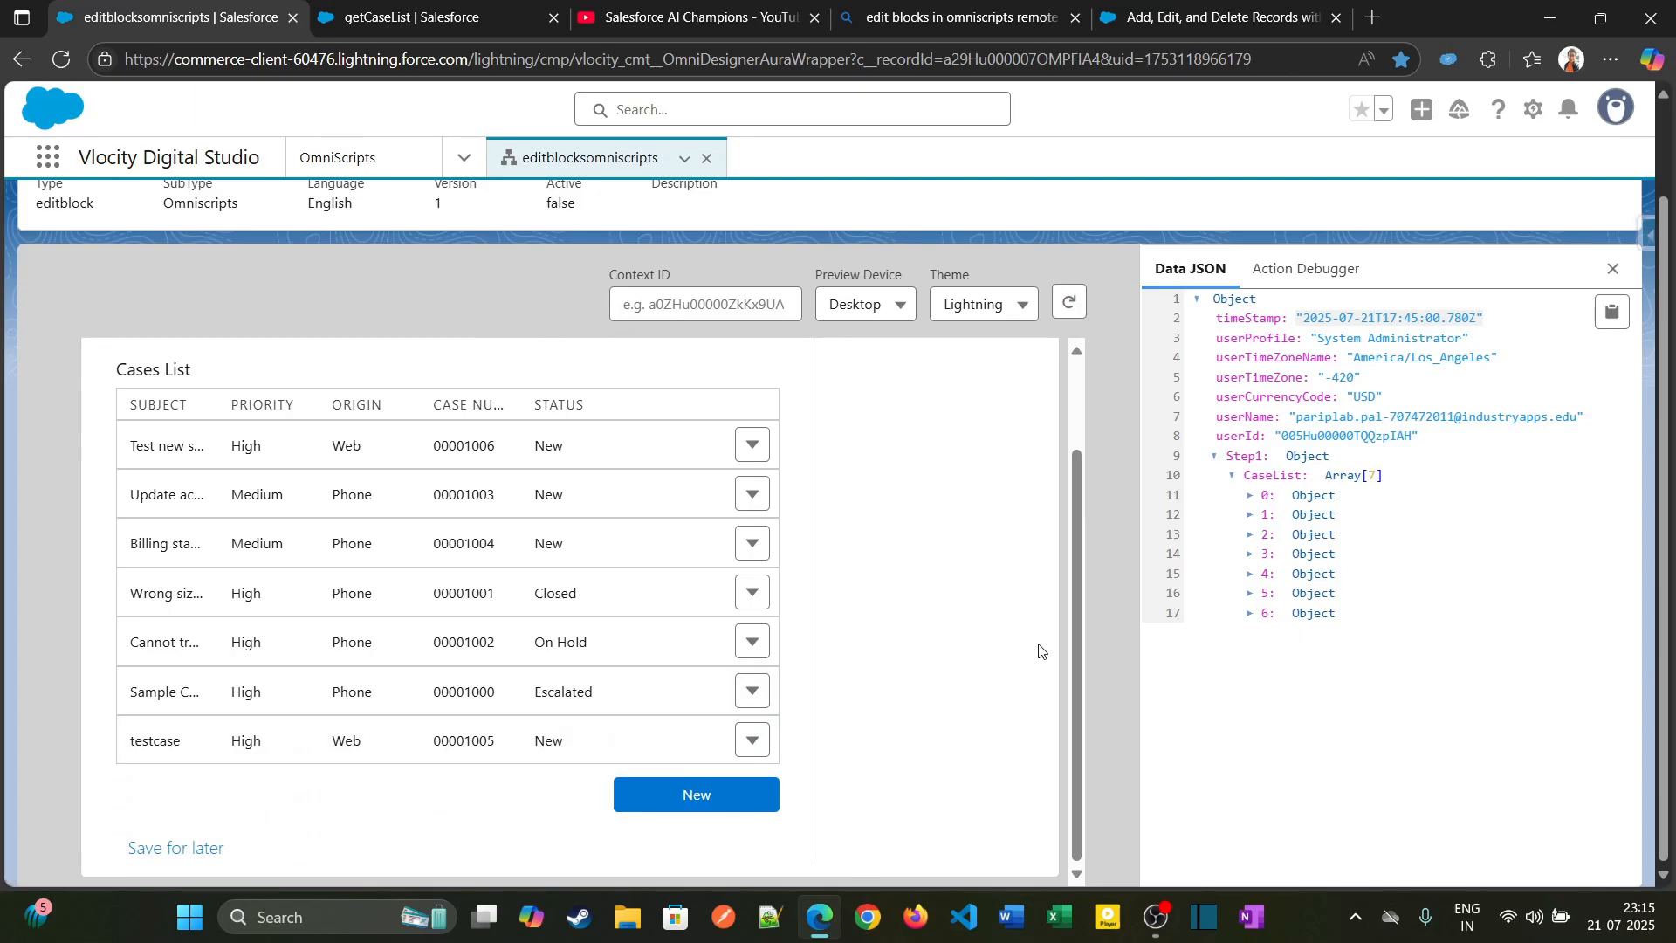
Step: Return to the OmniScript's design view and open the properties of the CaseList edit block
scroll(1039, 650, "up", 10)
left_click(1234, 229)
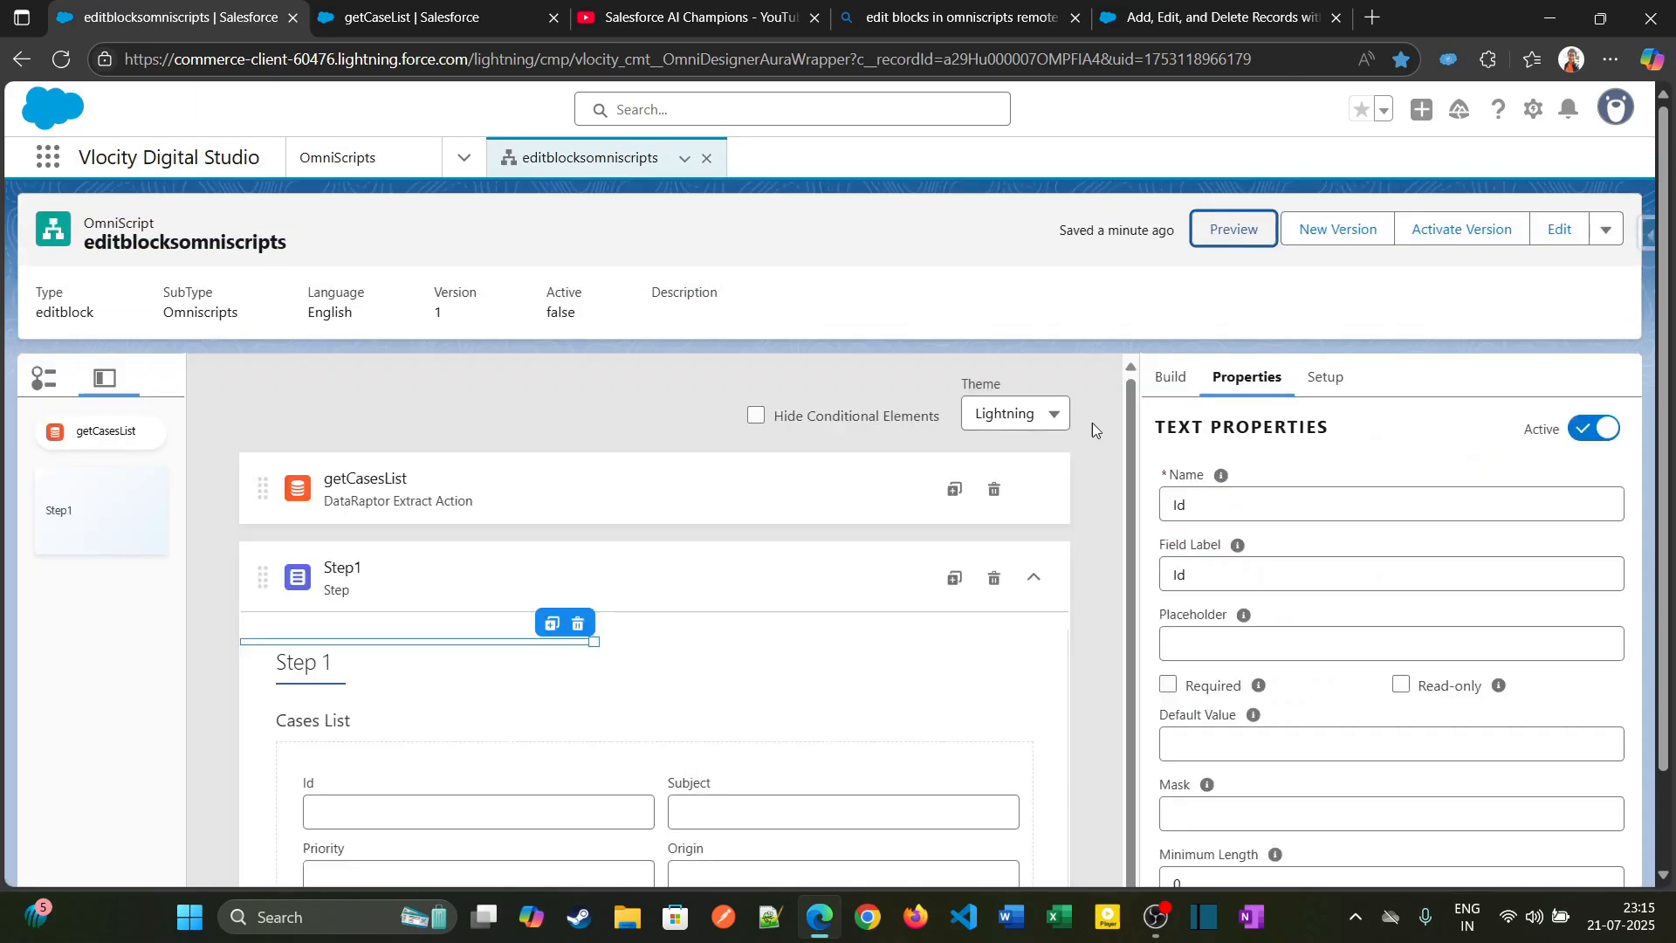
scroll(873, 698, "down", 1)
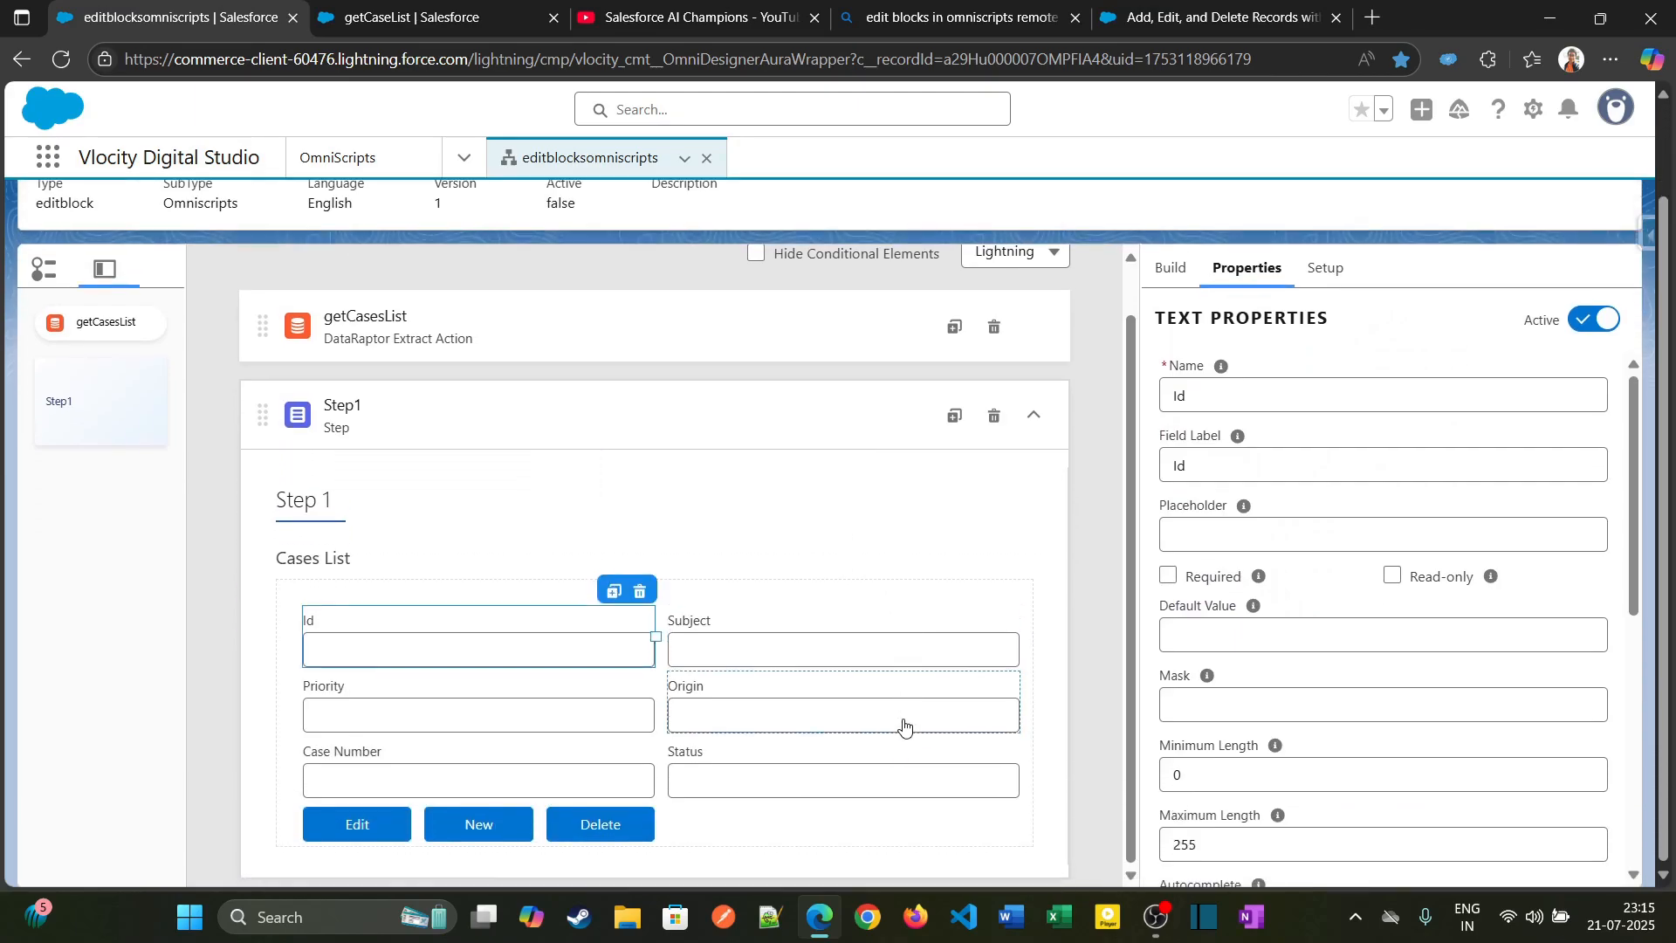
left_click(931, 603)
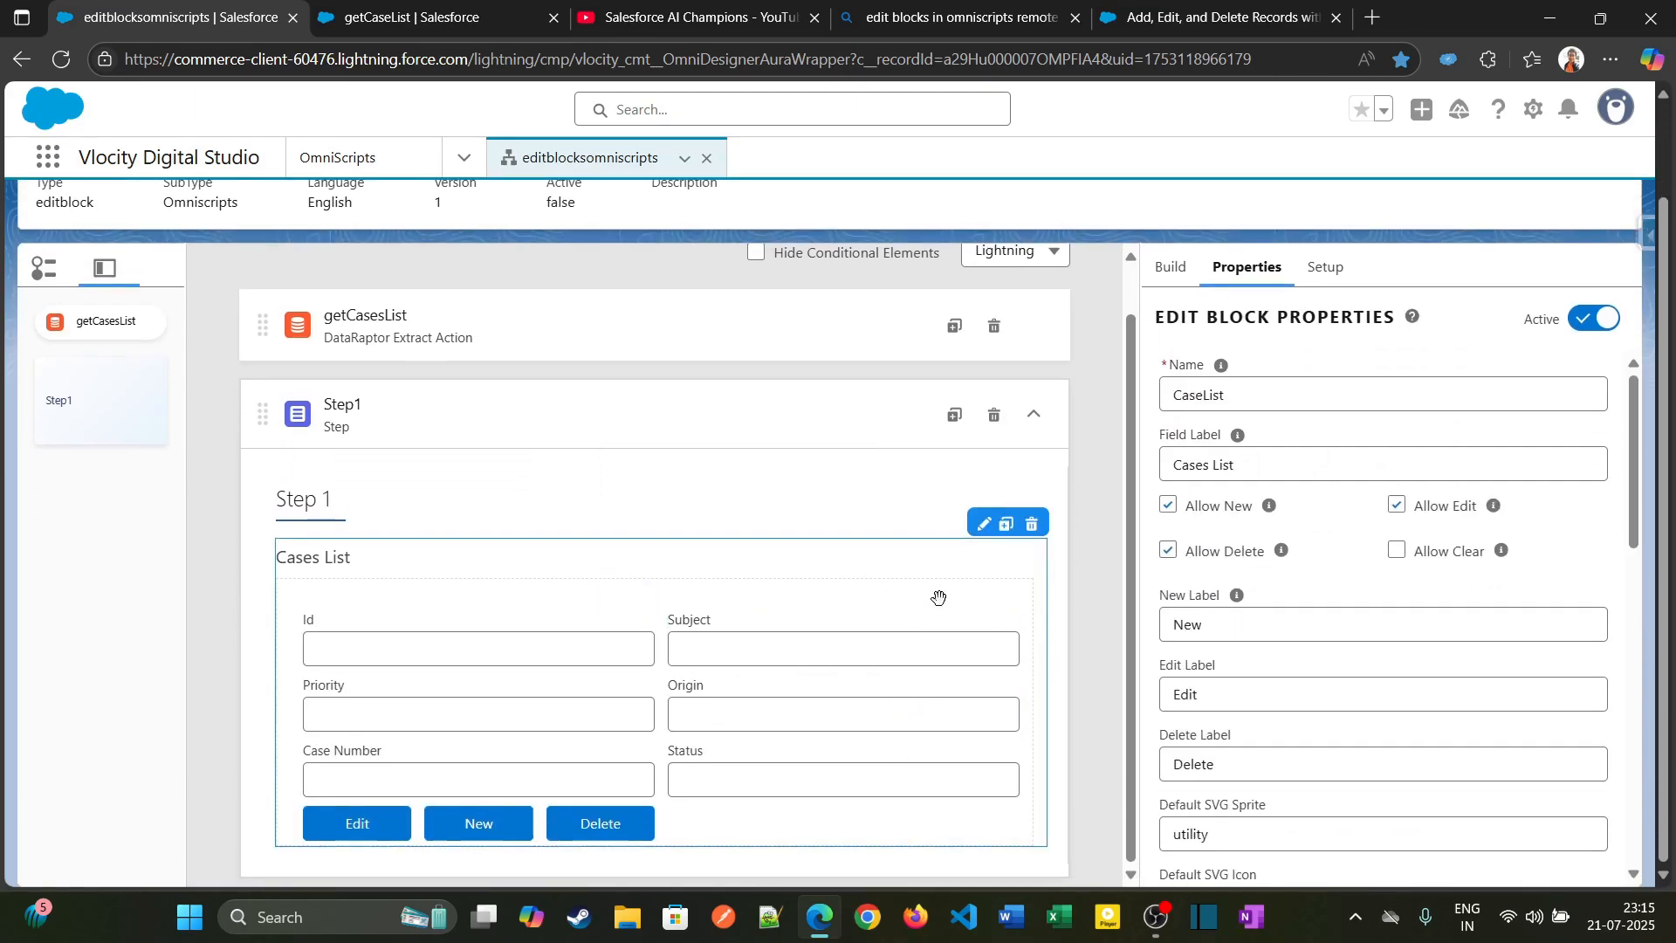